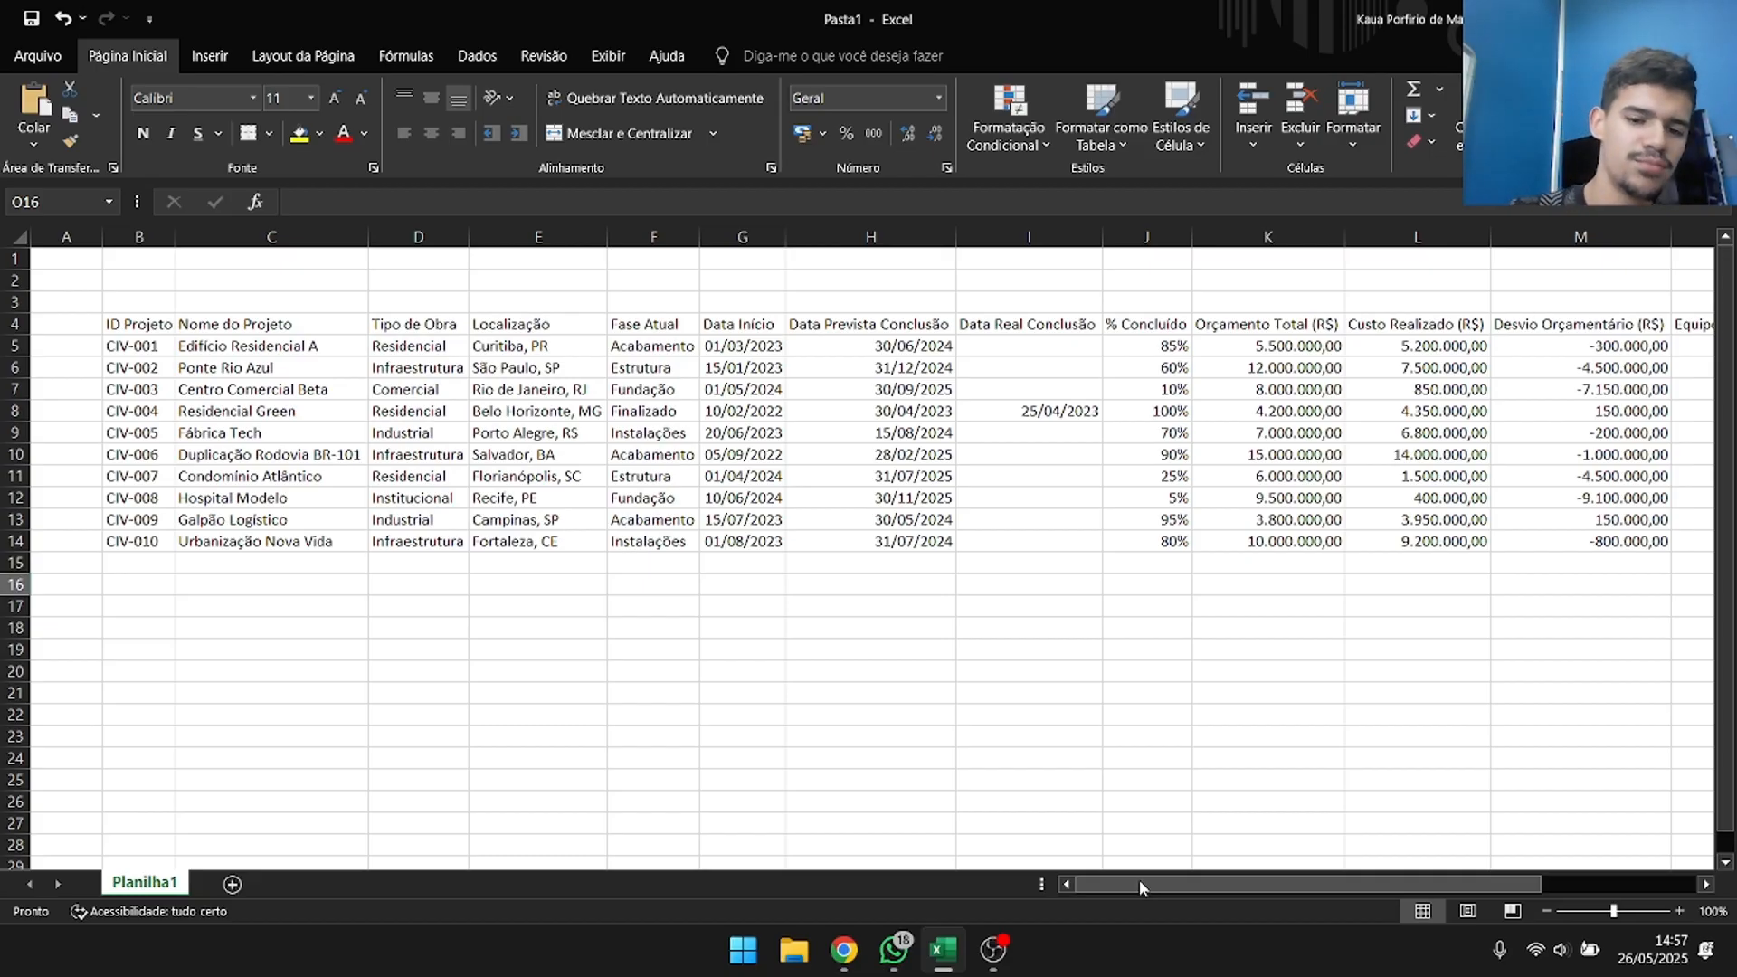
scroll(744, 702, down, 1)
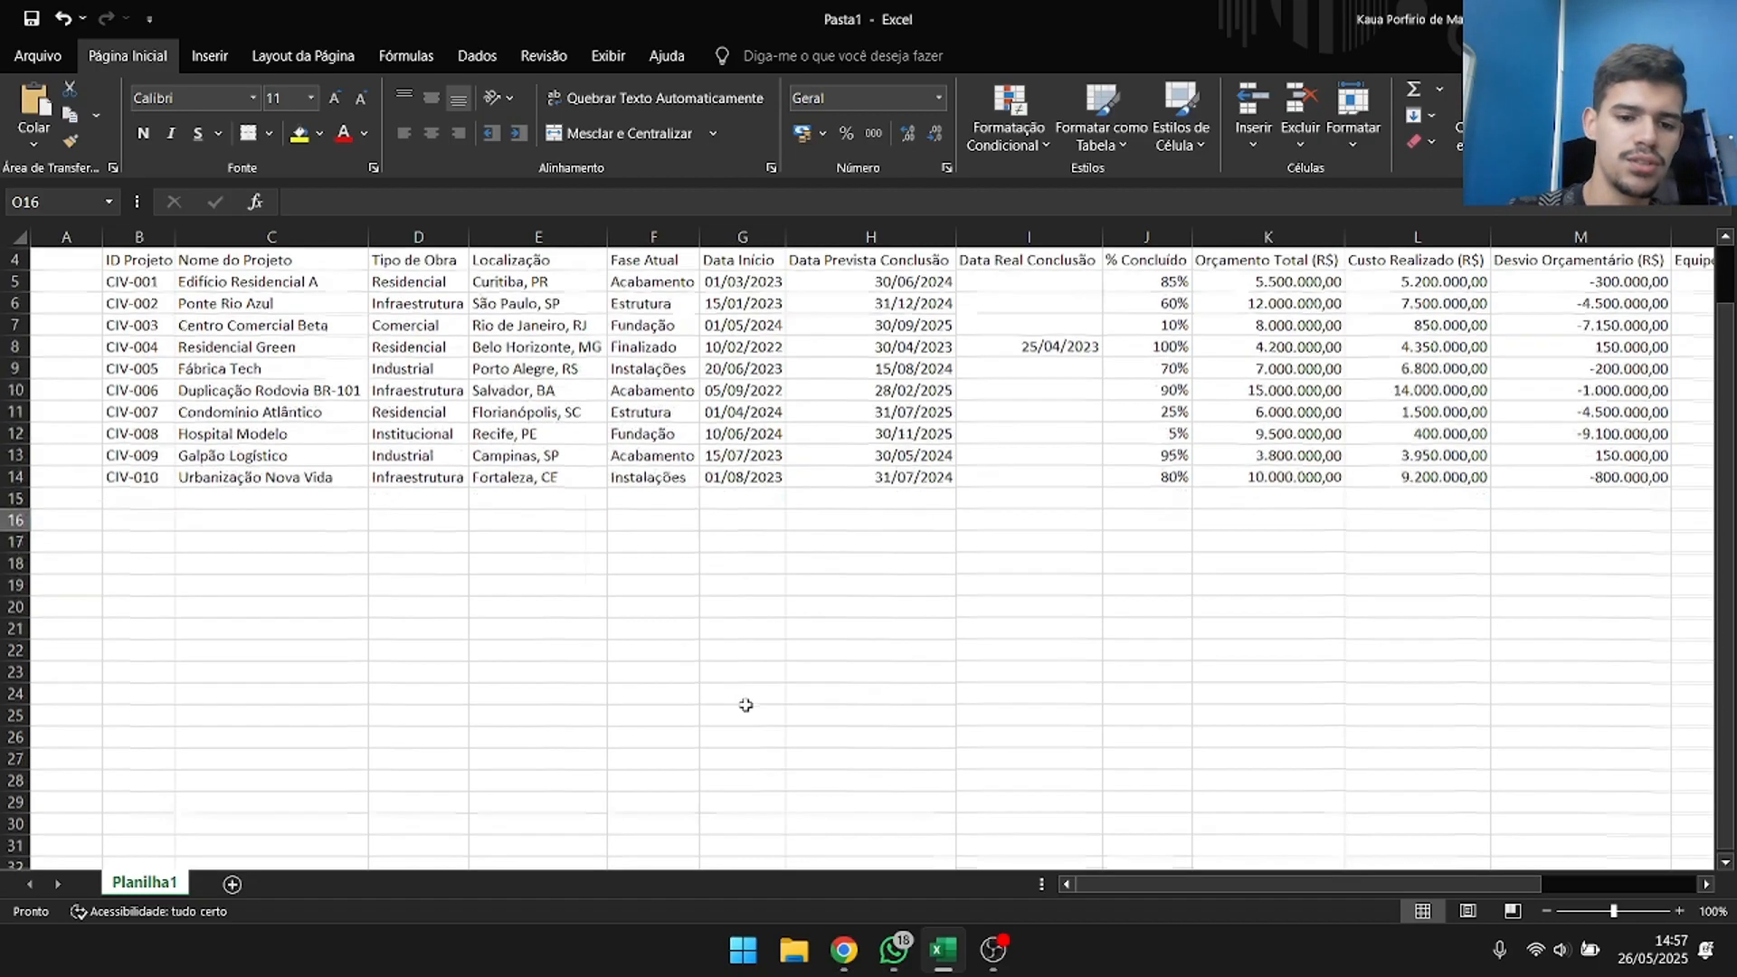
click(544, 586)
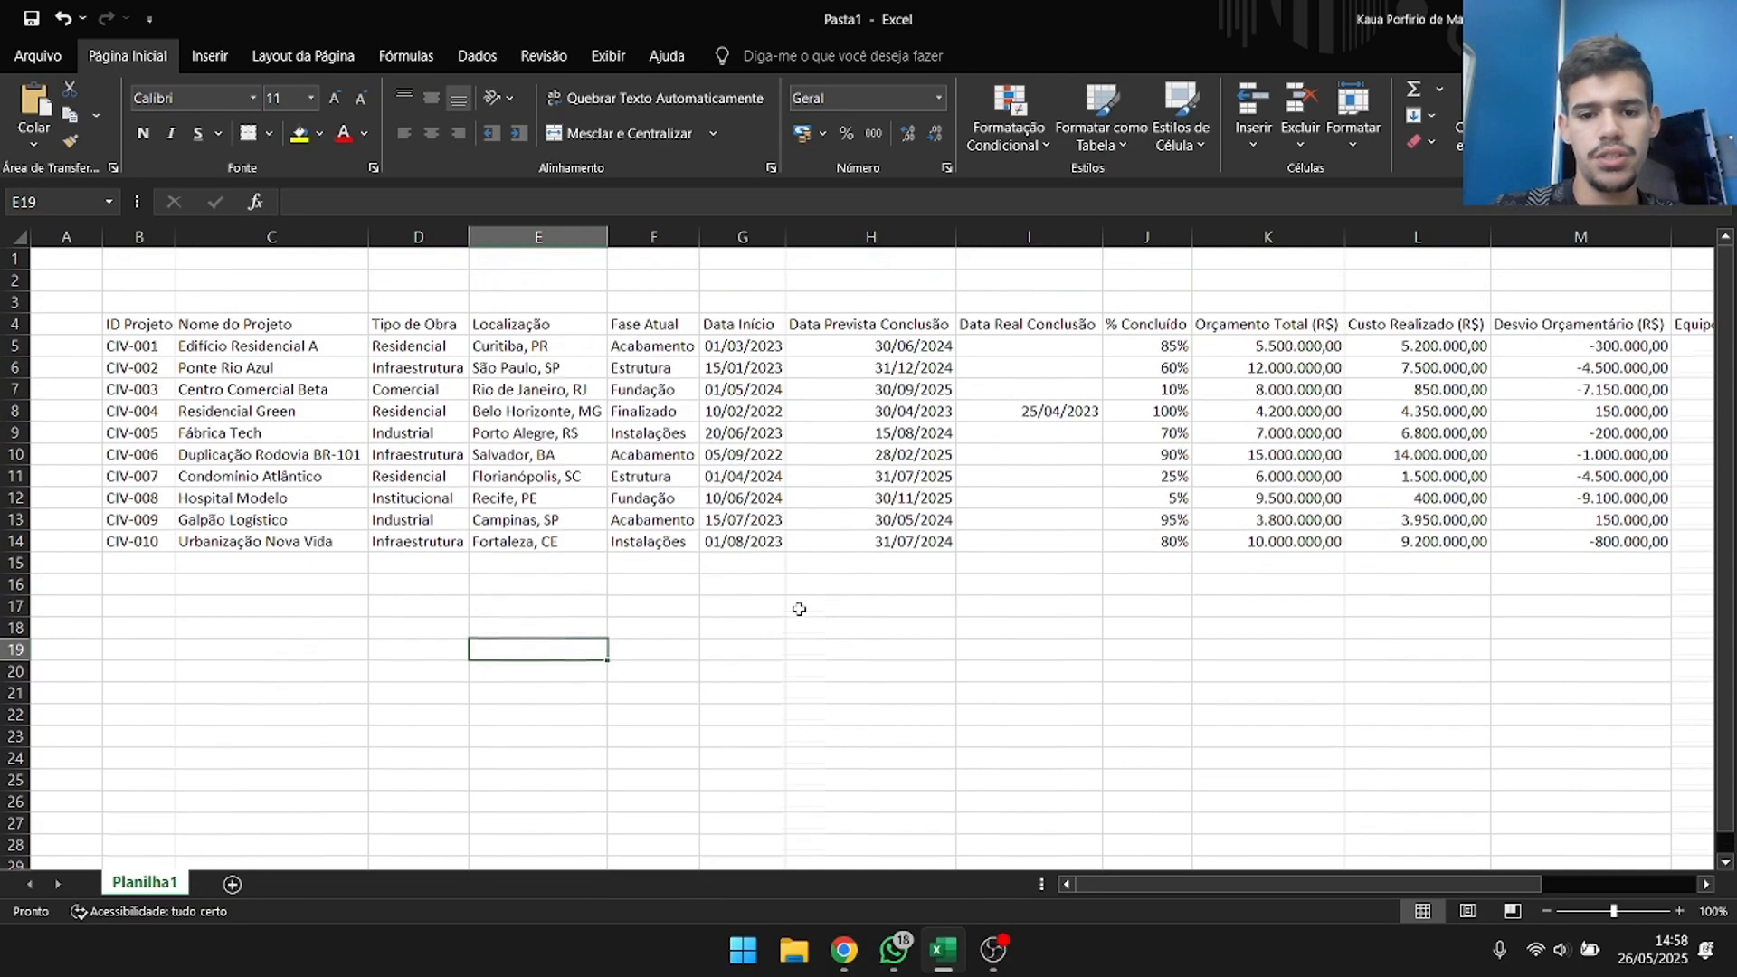
scroll(798, 609, up, 1)
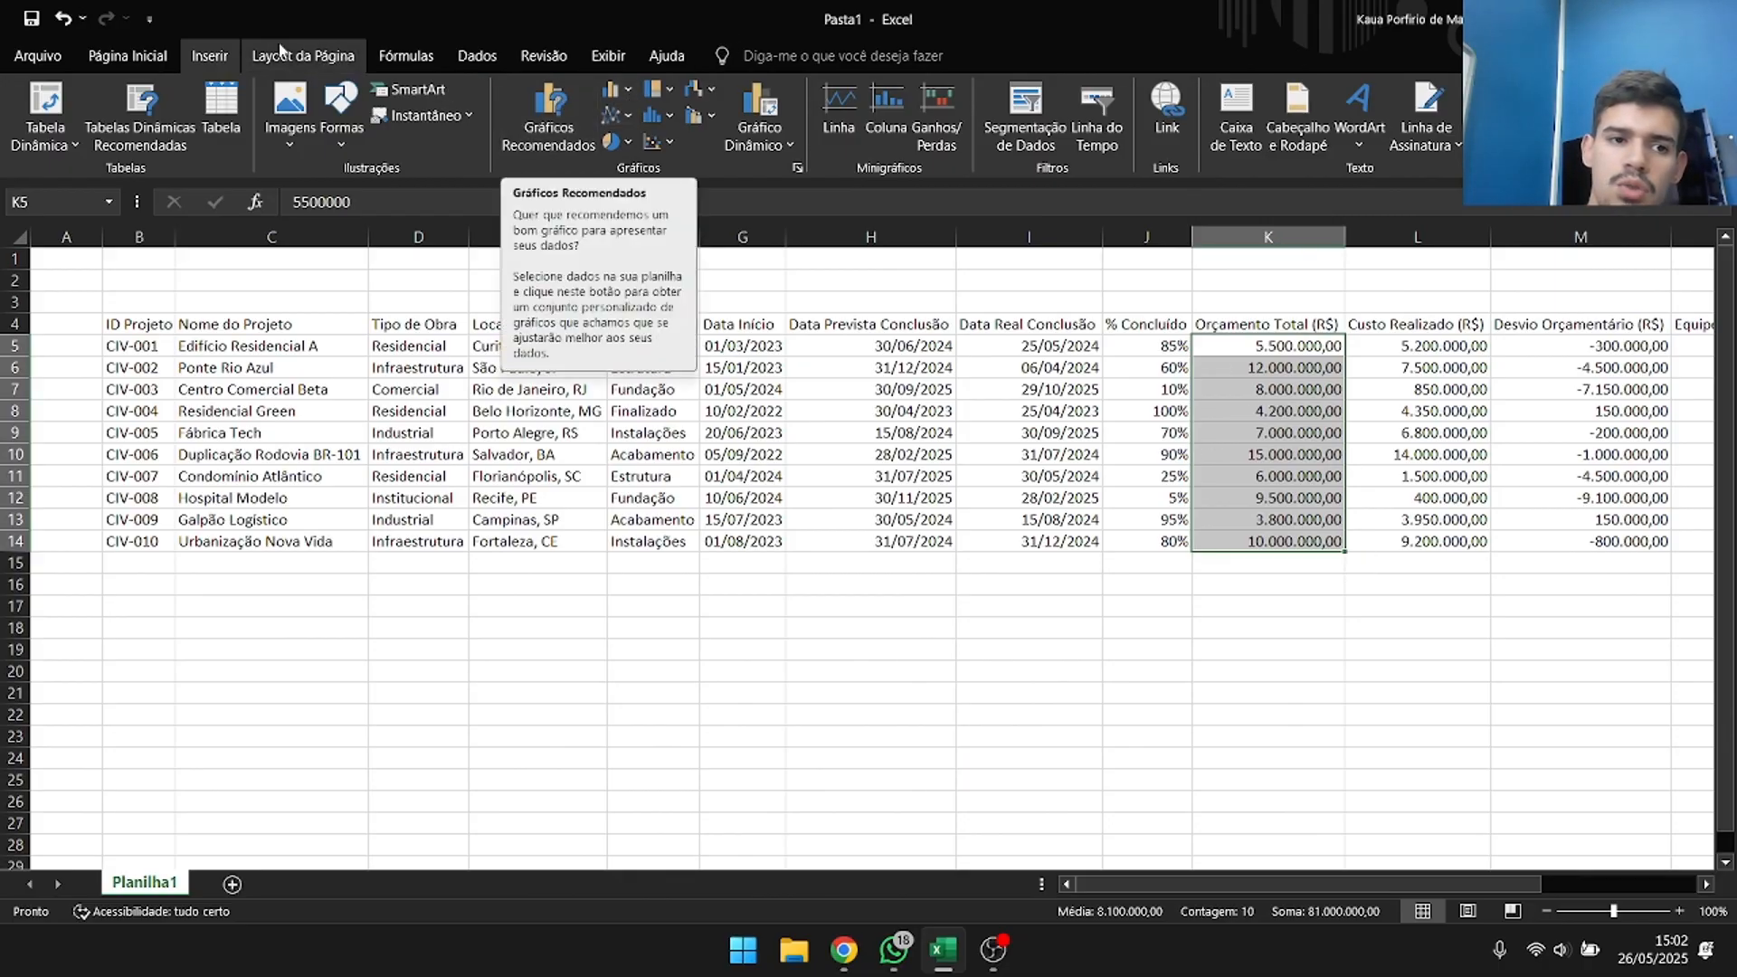
Preview the recommended bar and line charts for the Orçamento Total (R$) values without inserting one.
click(560, 122)
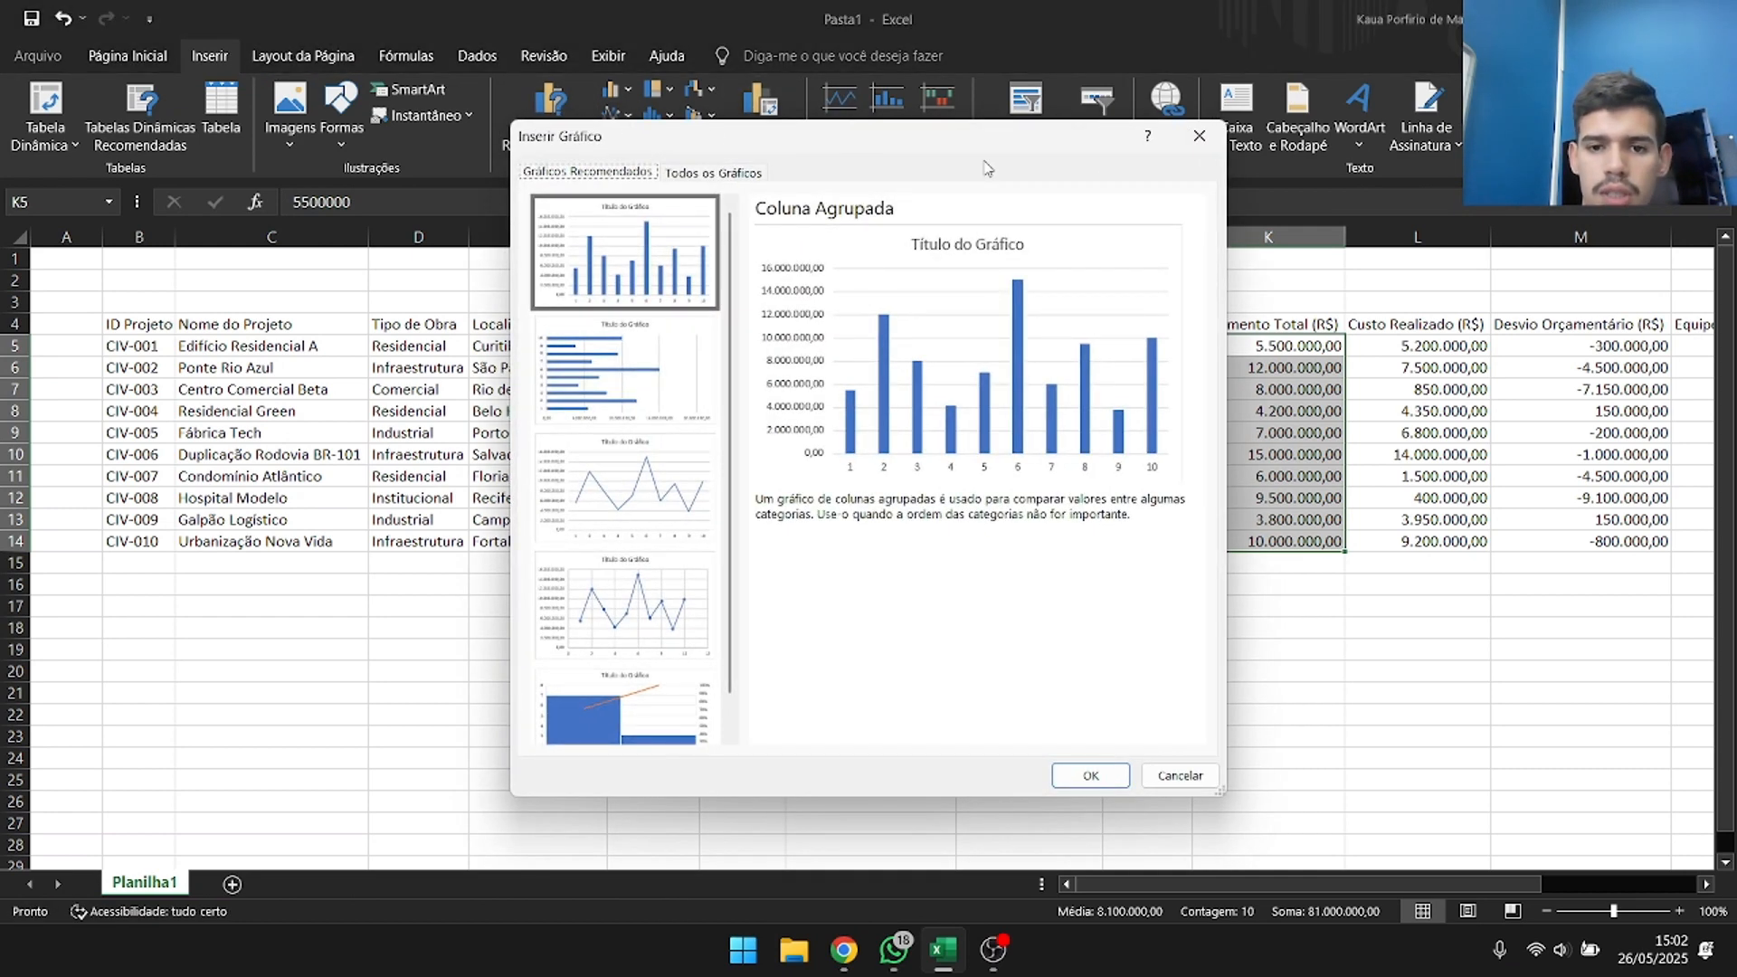
drag(794, 147, 345, 127)
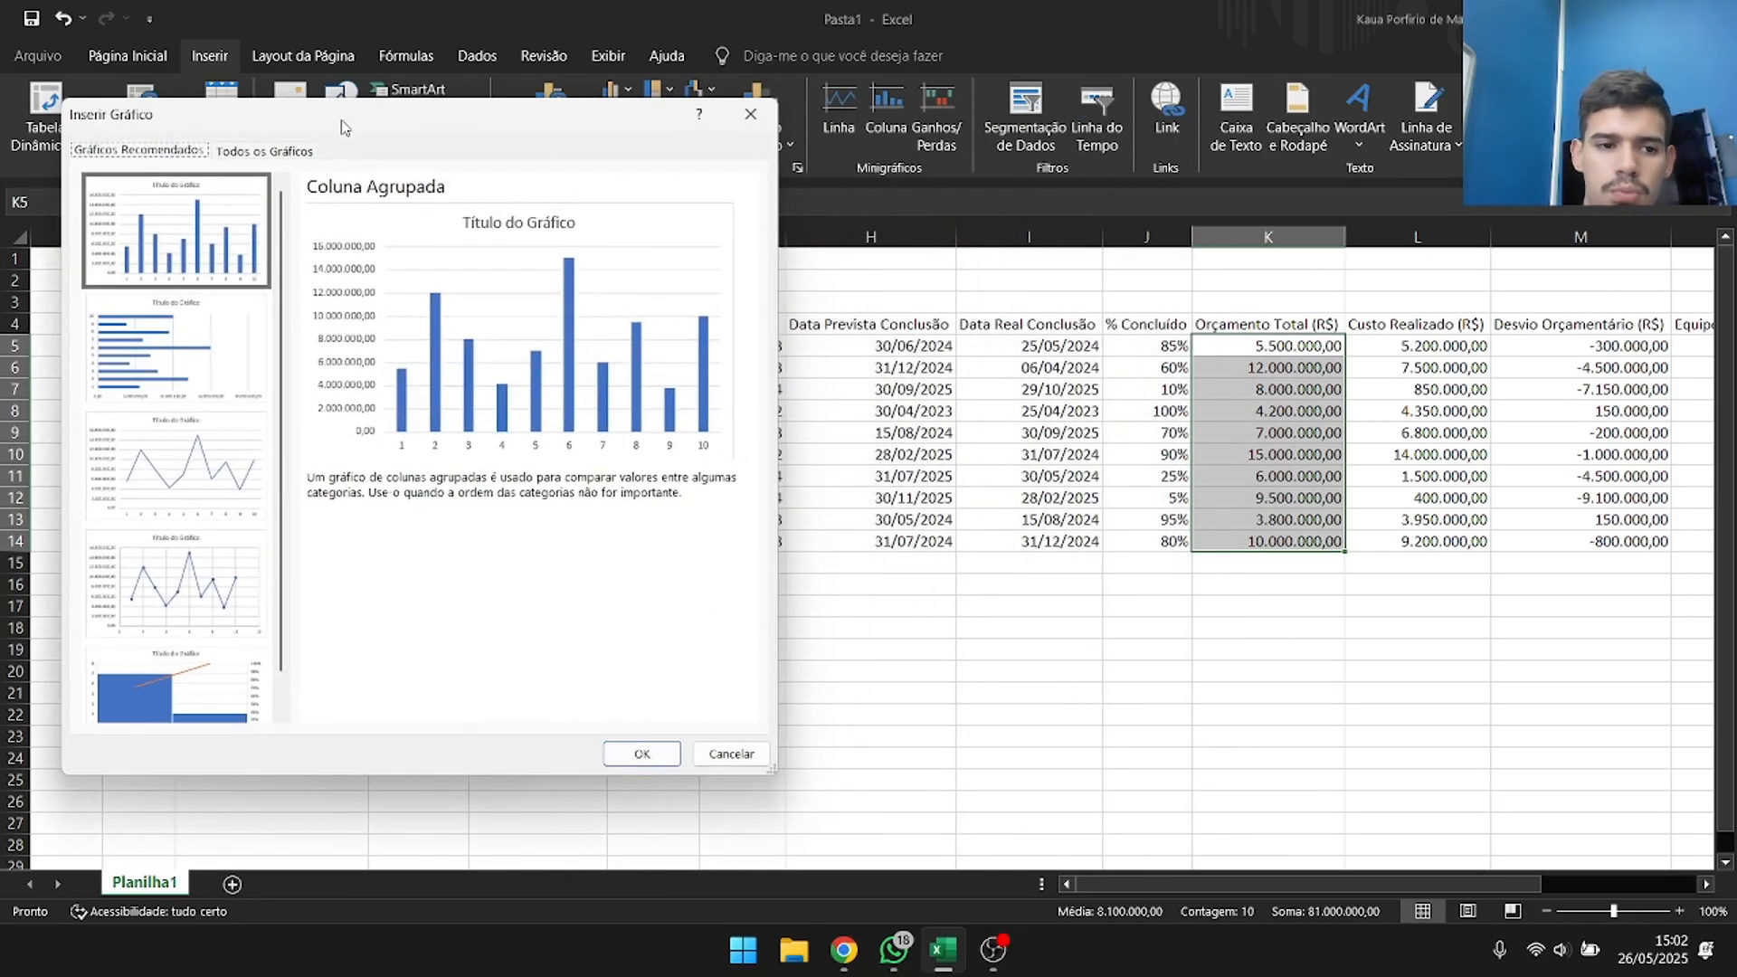
click(217, 356)
click(200, 480)
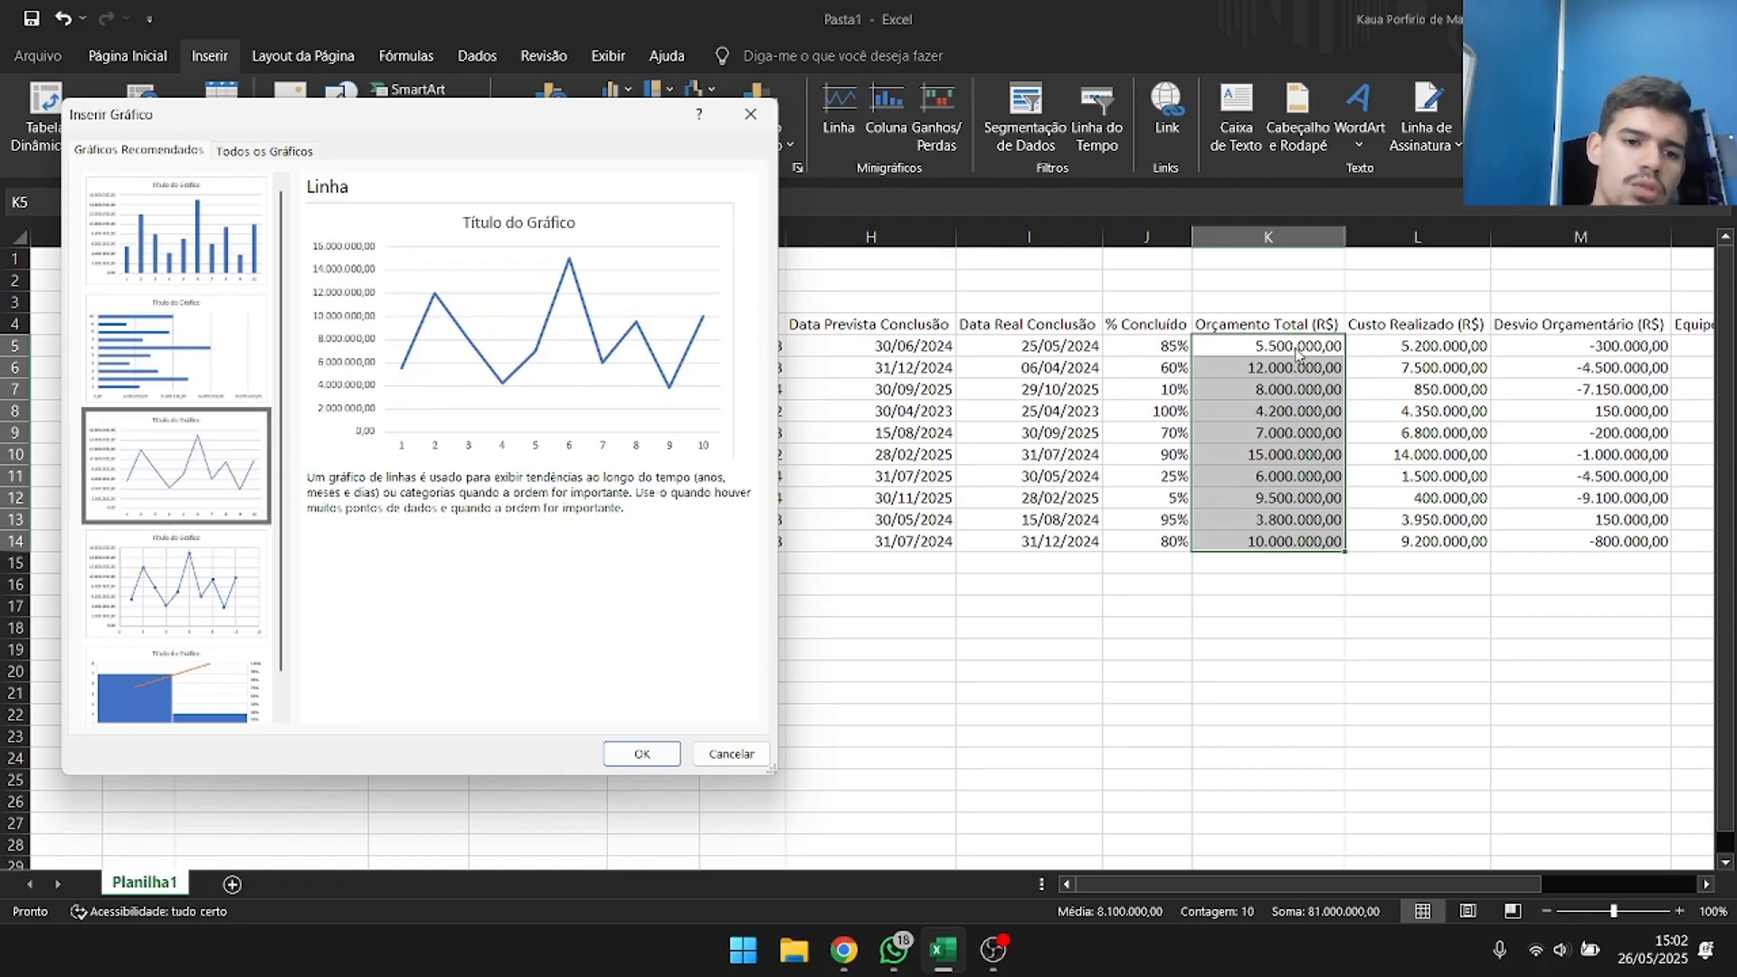
scroll(217, 543, down, 1)
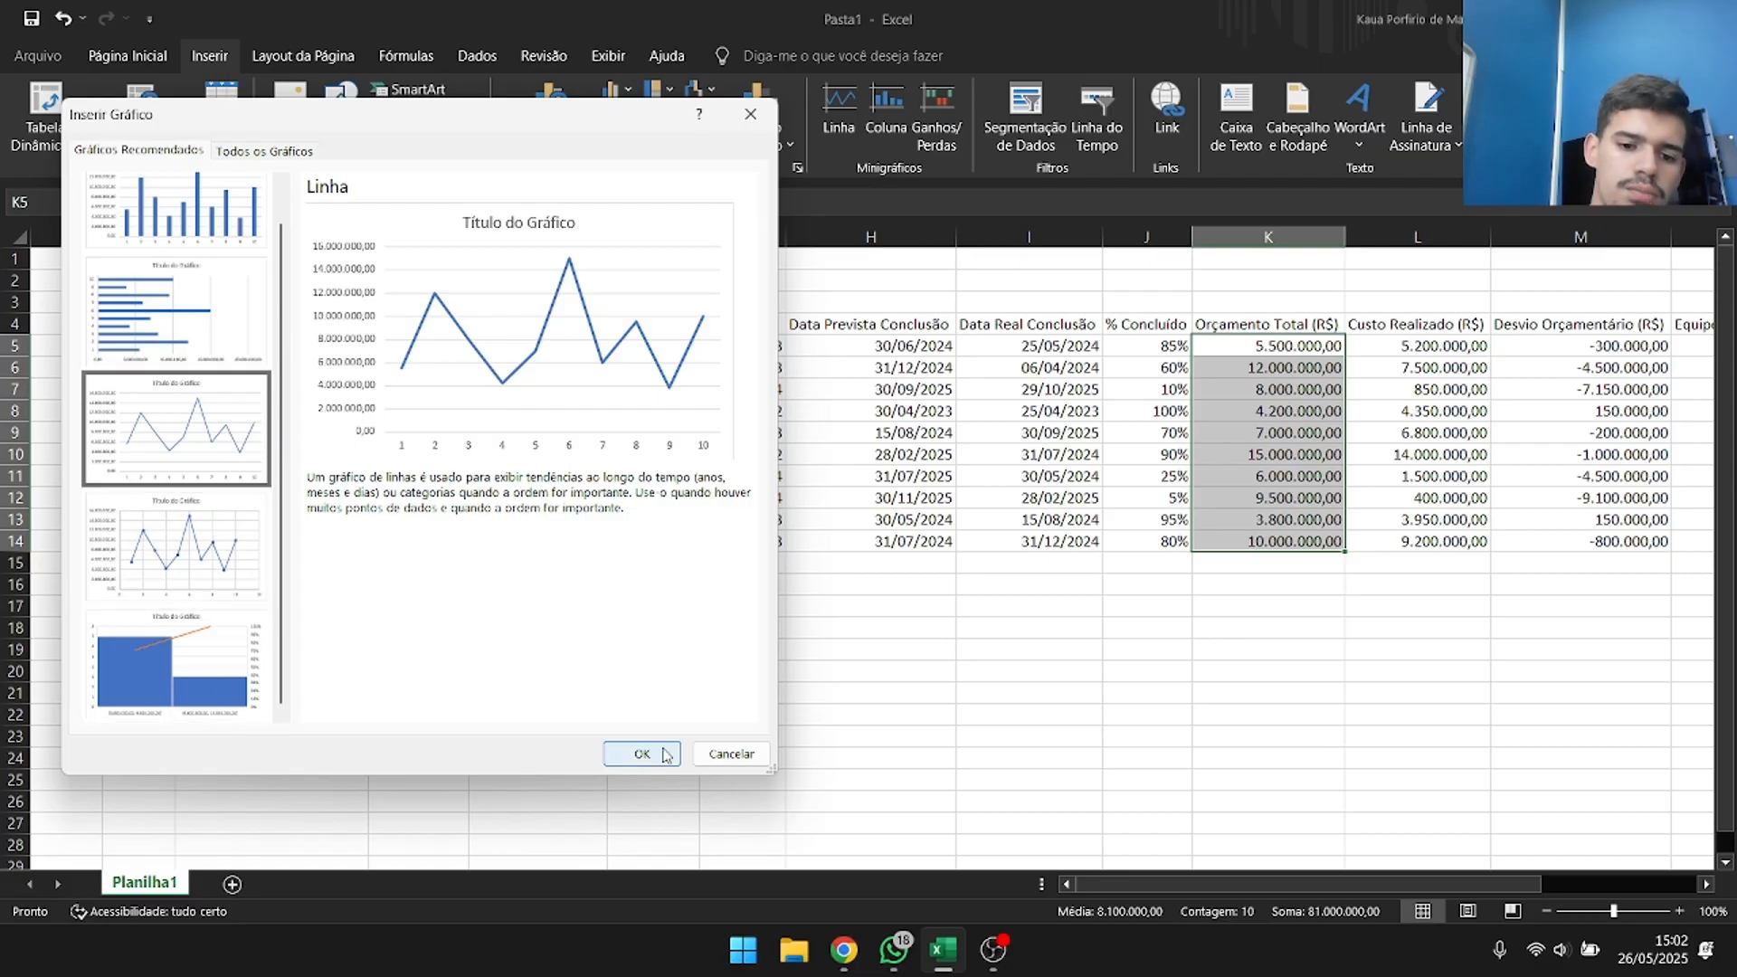
double_click(731, 745)
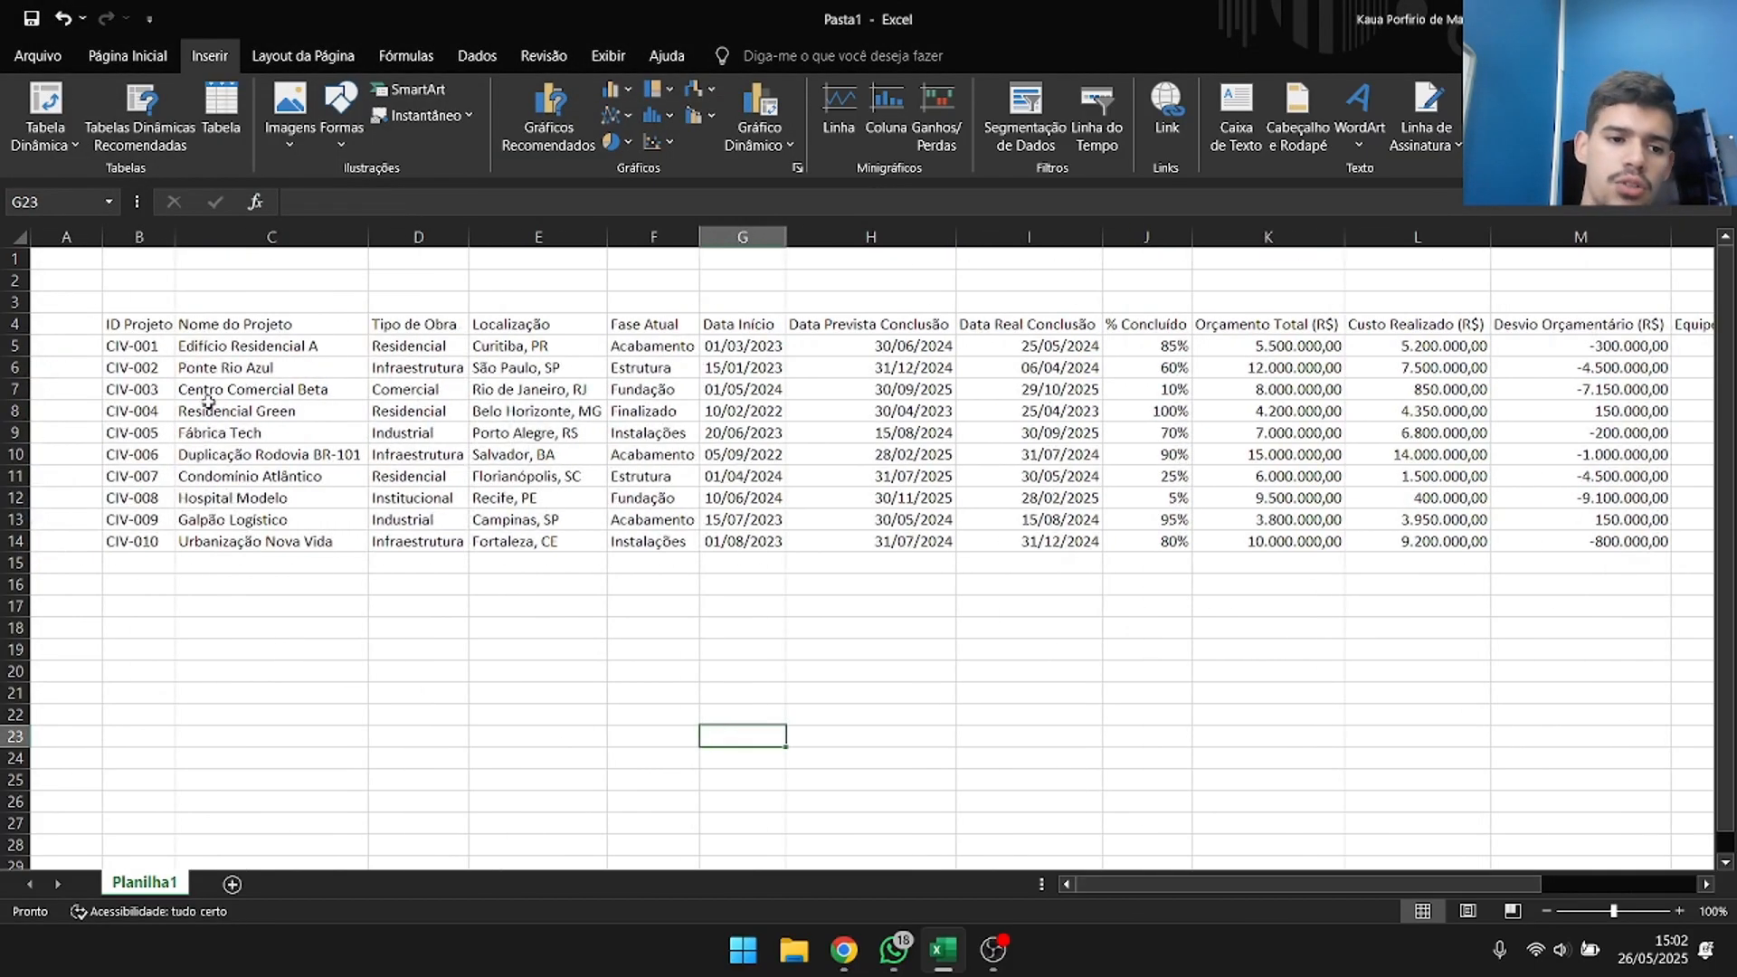
Convert the project data in B4:P14 into a table, with its first row as headers.
click(156, 324)
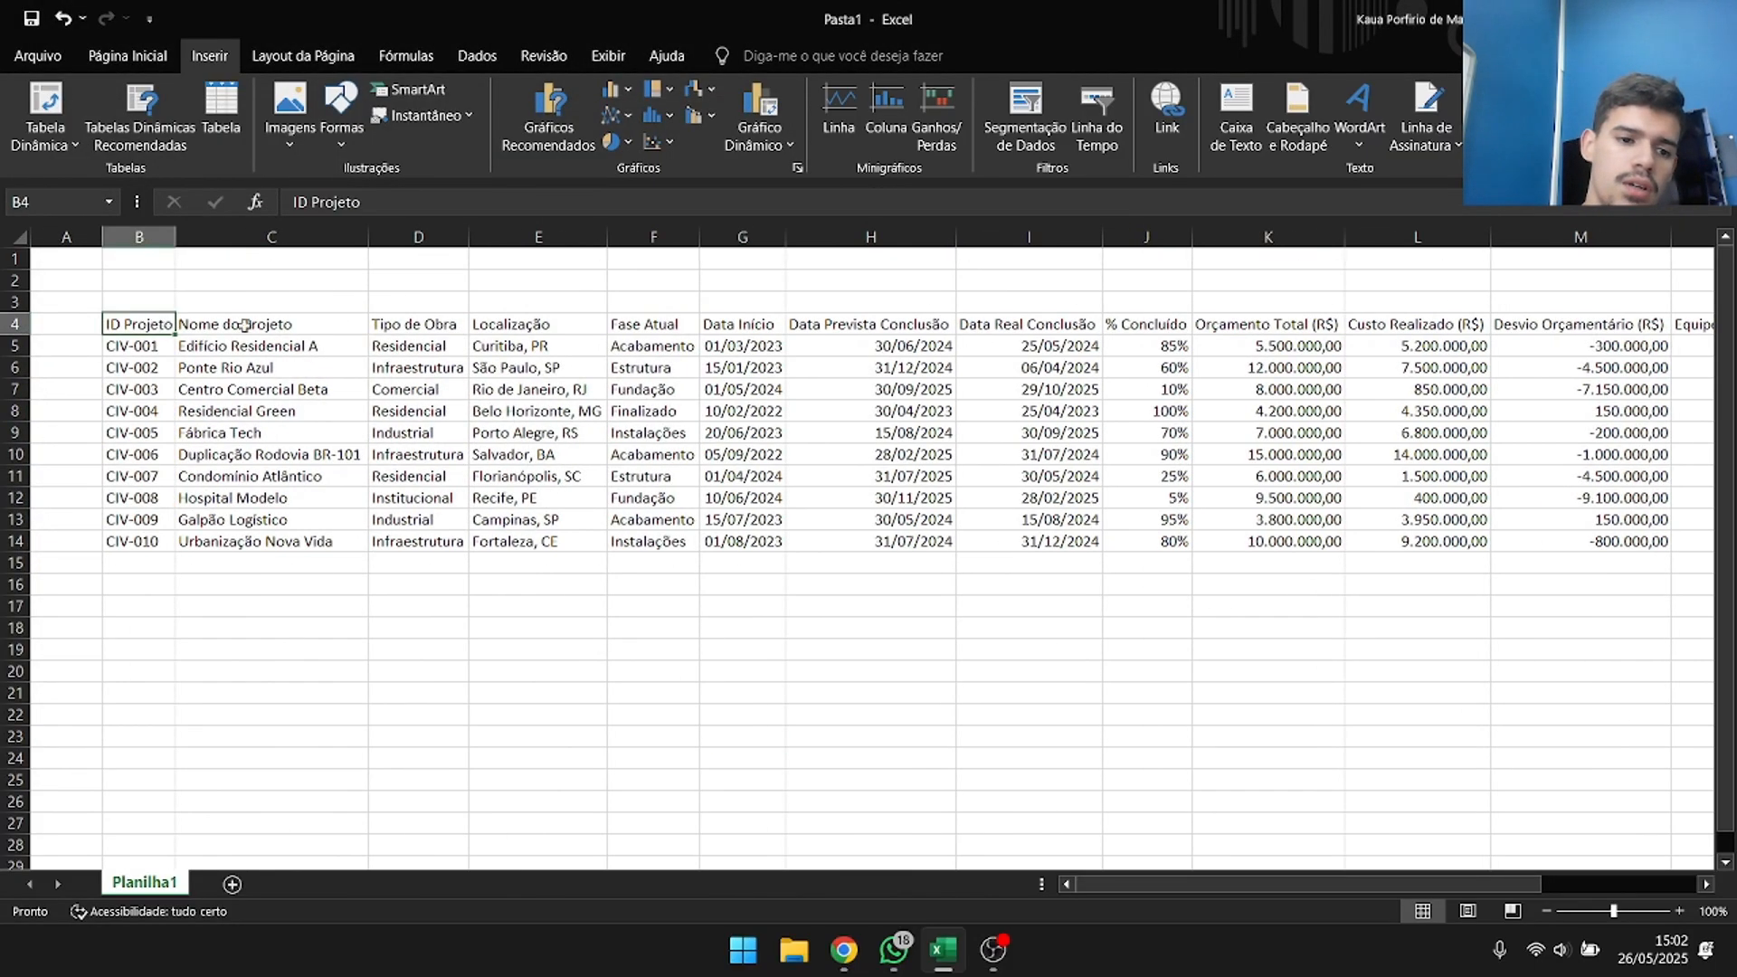
mouse_move(1505, 884)
mouse_down()
mouse_move(1687, 873)
mouse_move(1502, 875)
mouse_up()
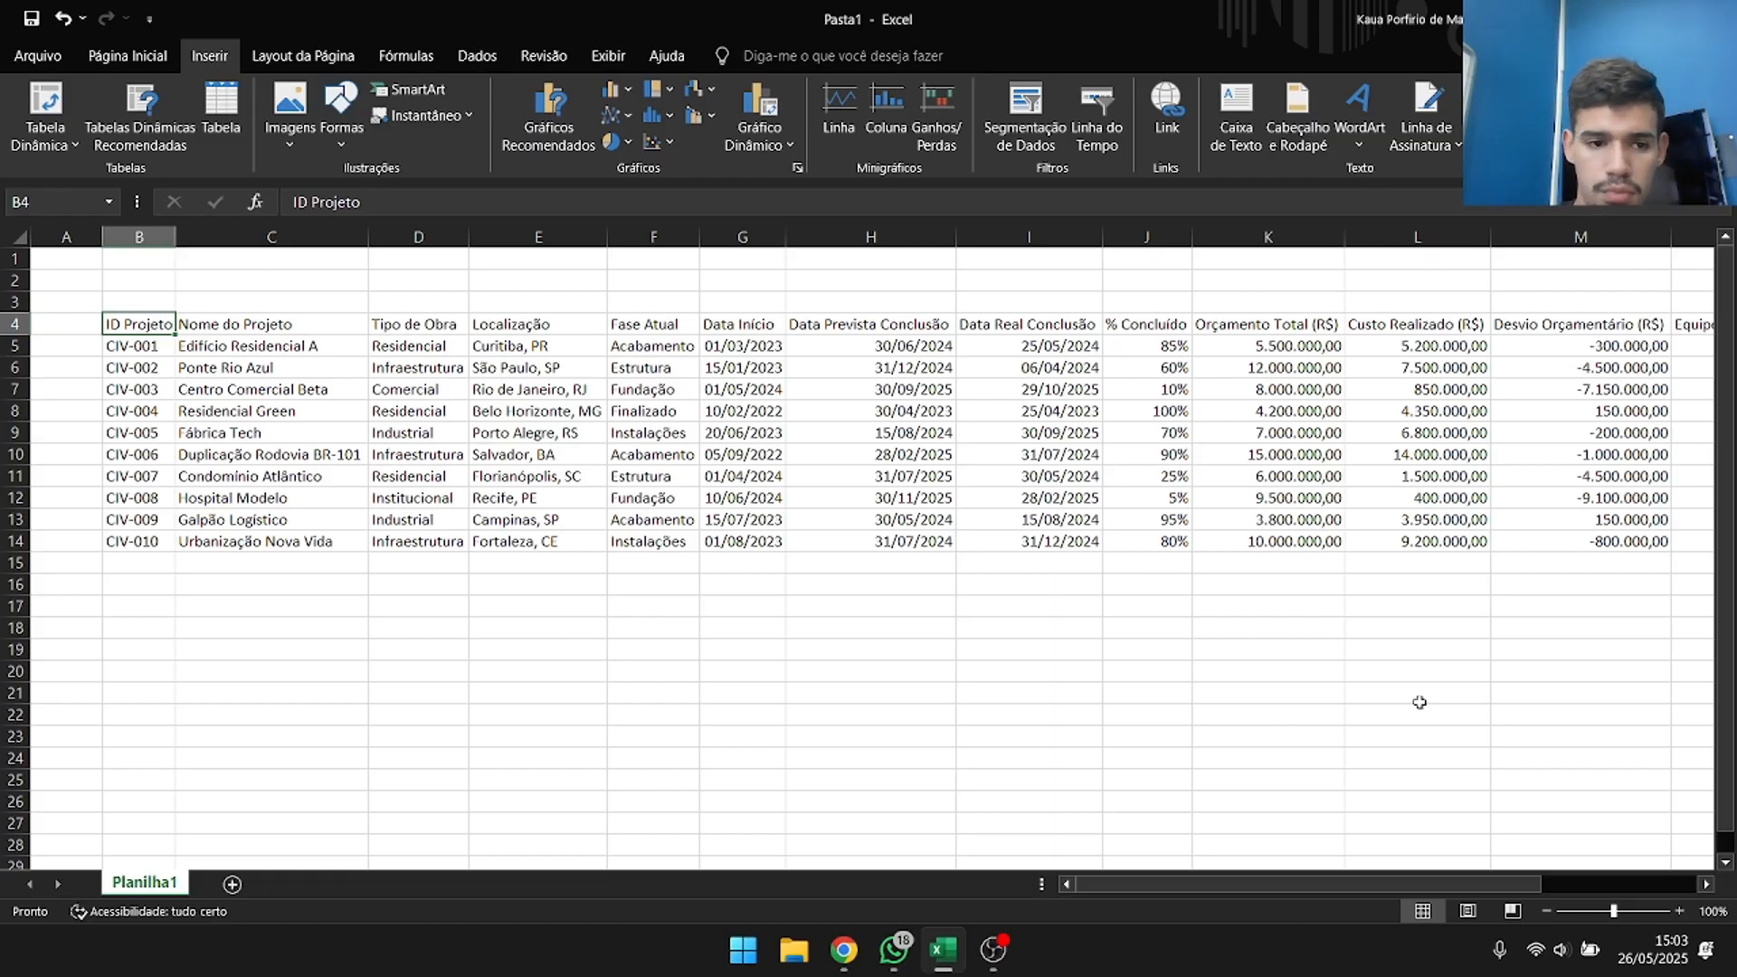
key(ctrl+shift+Down)
key(ctrl+shift+Right)
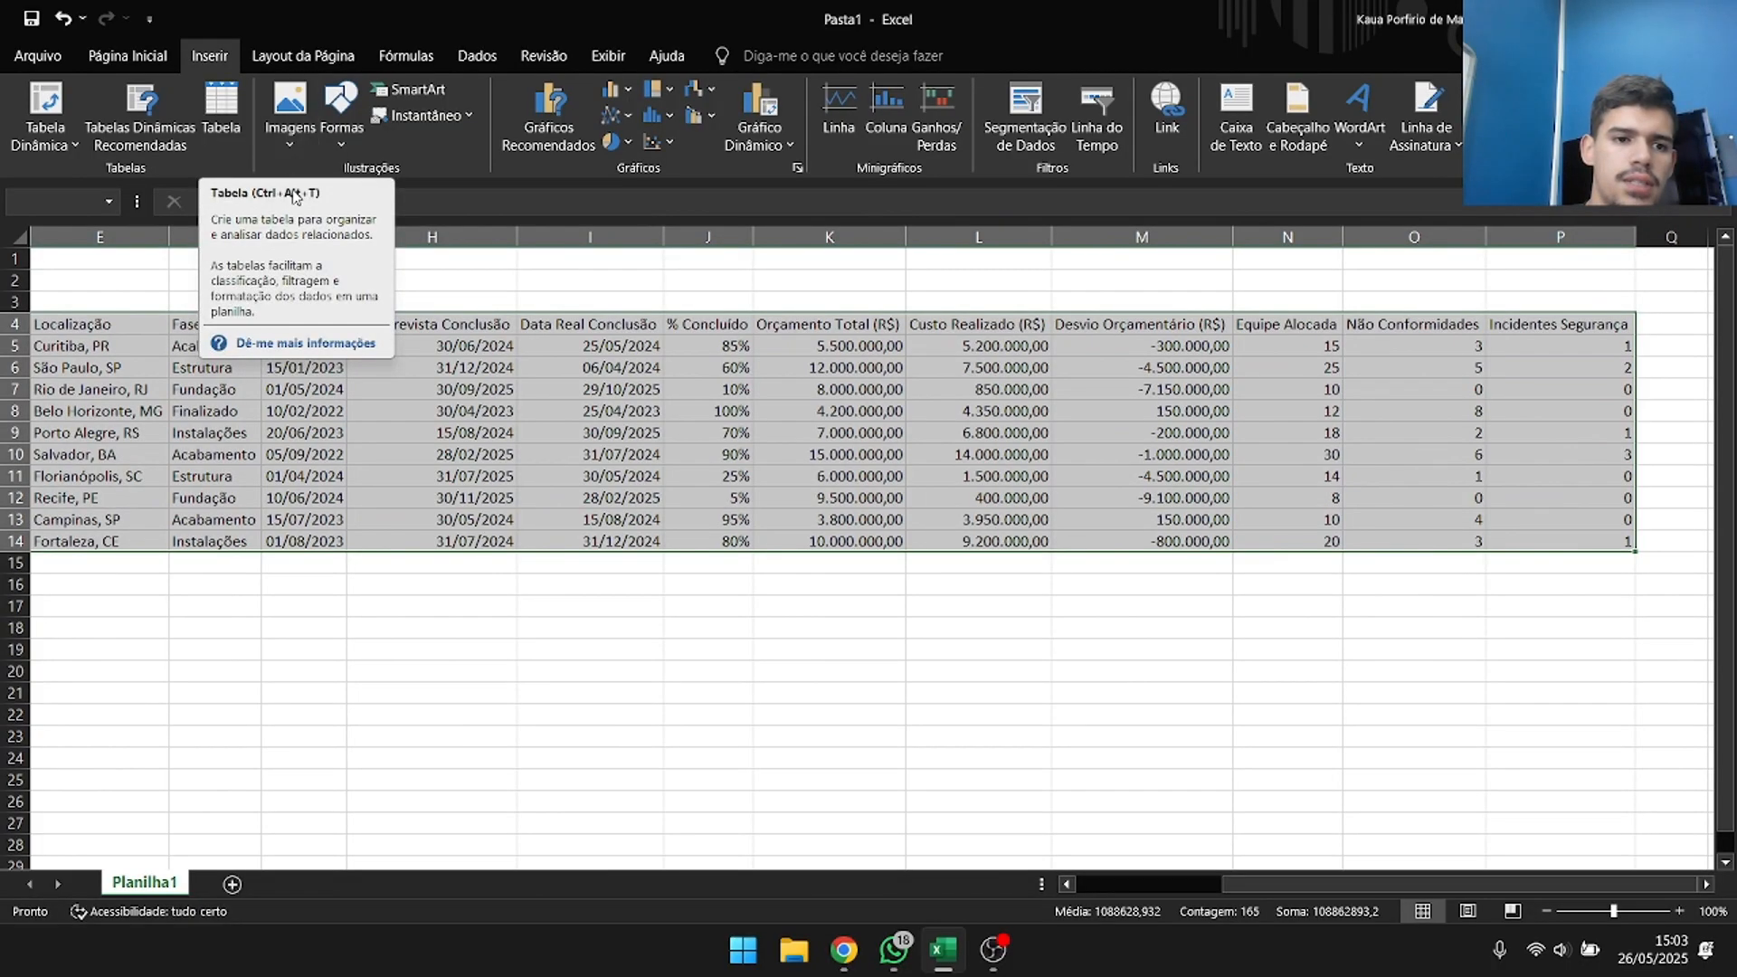
click(241, 95)
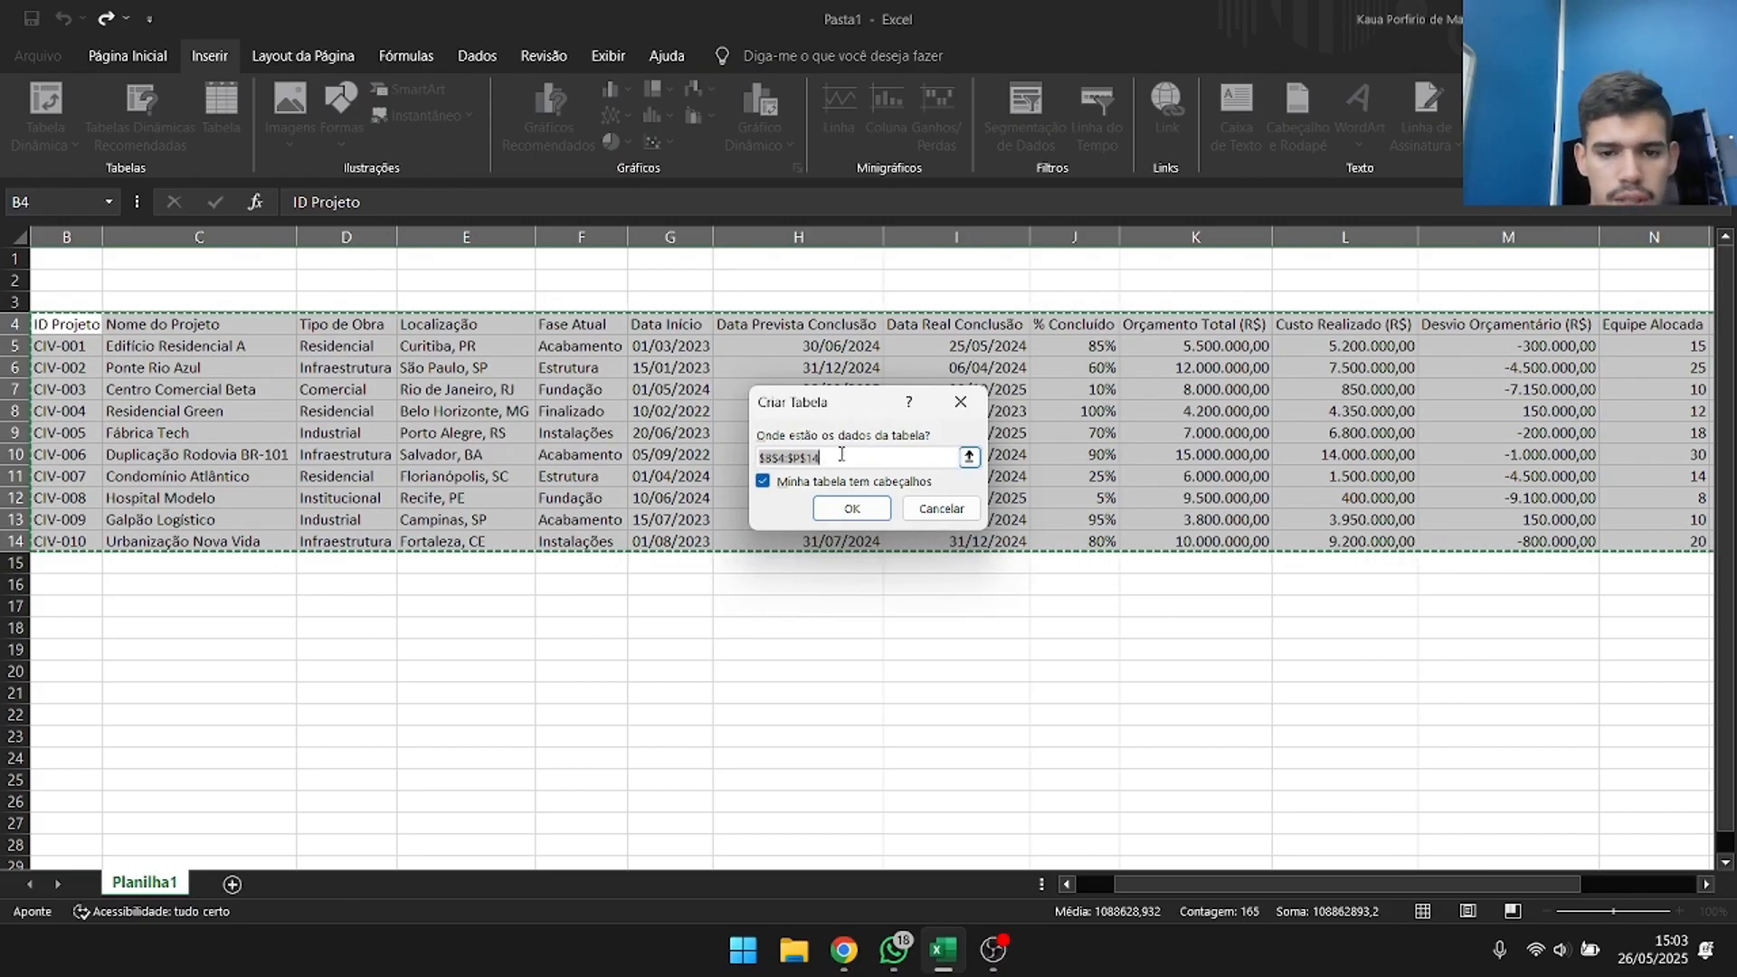
click(851, 504)
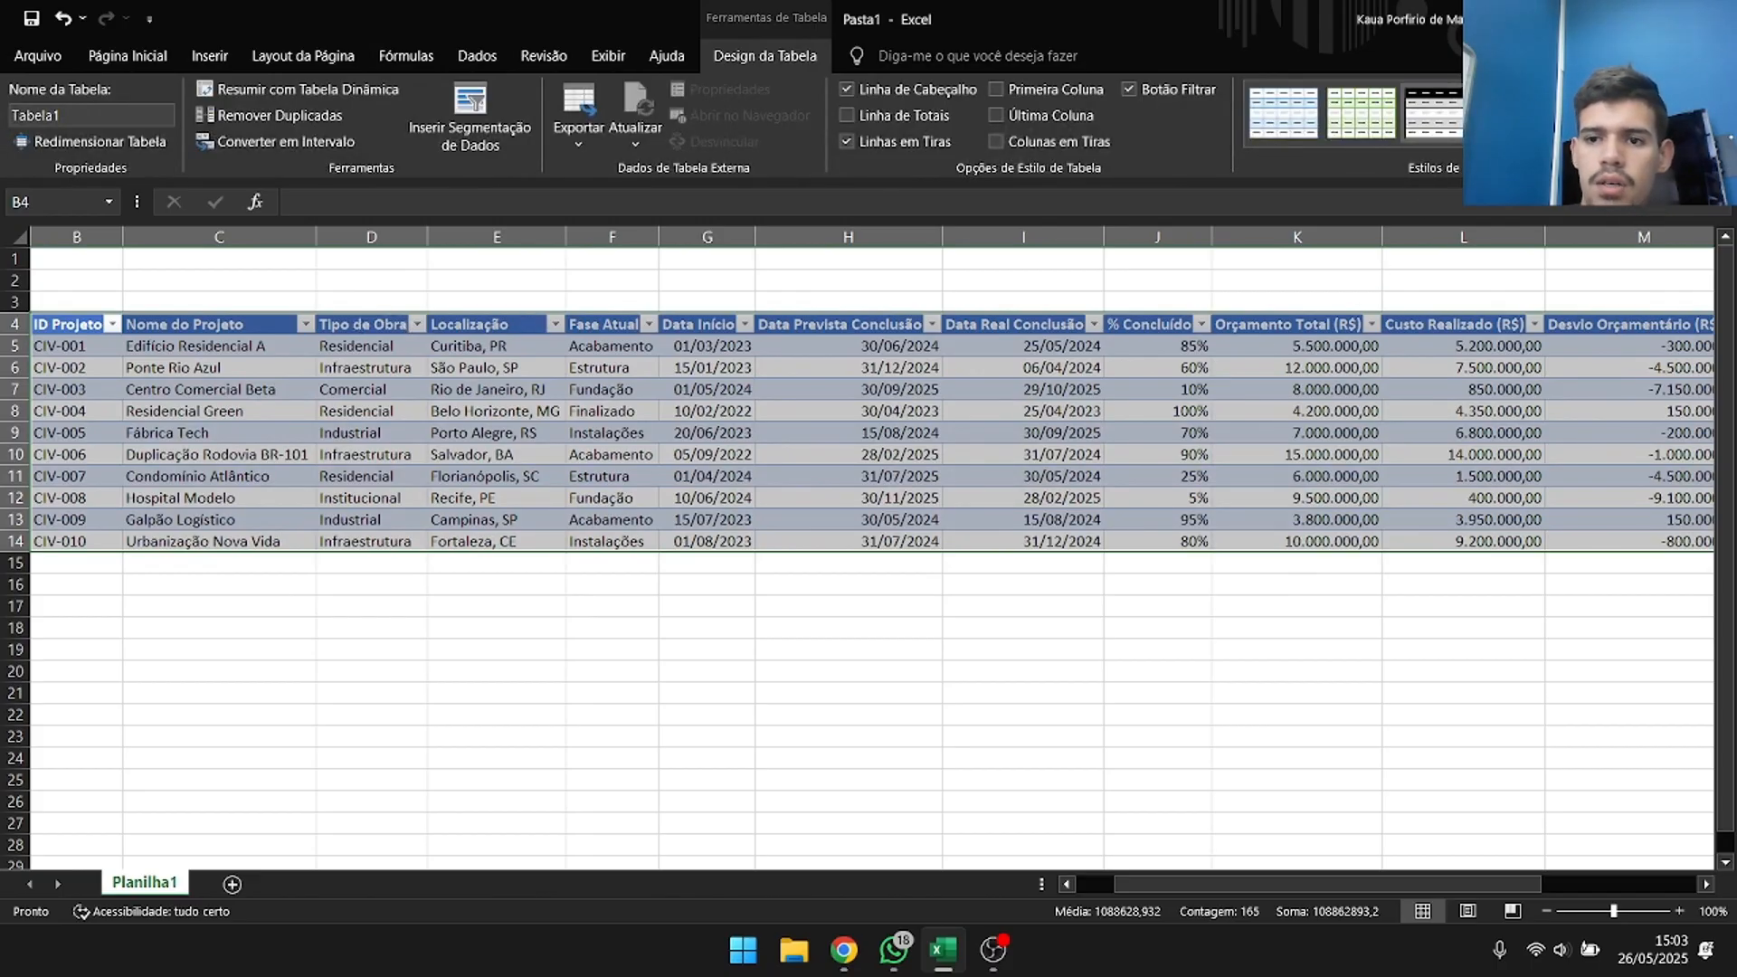
Apply a medium table style with a black header row, grey banded rows and cell borders to the project table.
click(1417, 120)
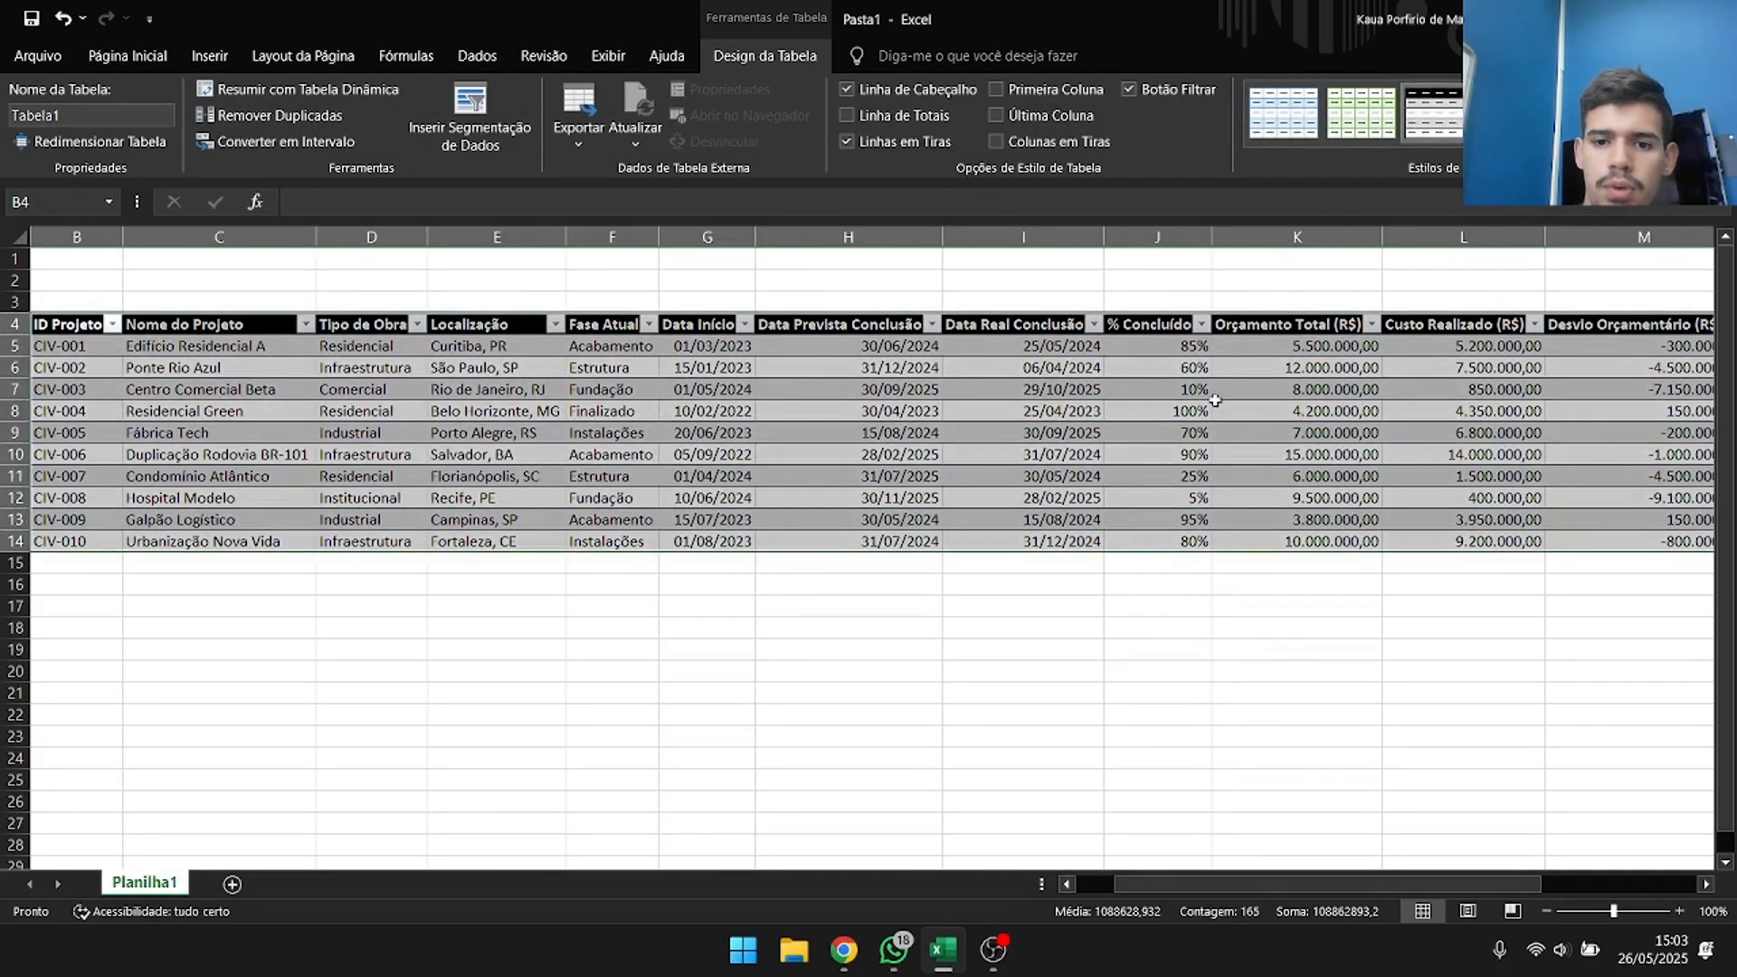
click(1652, 137)
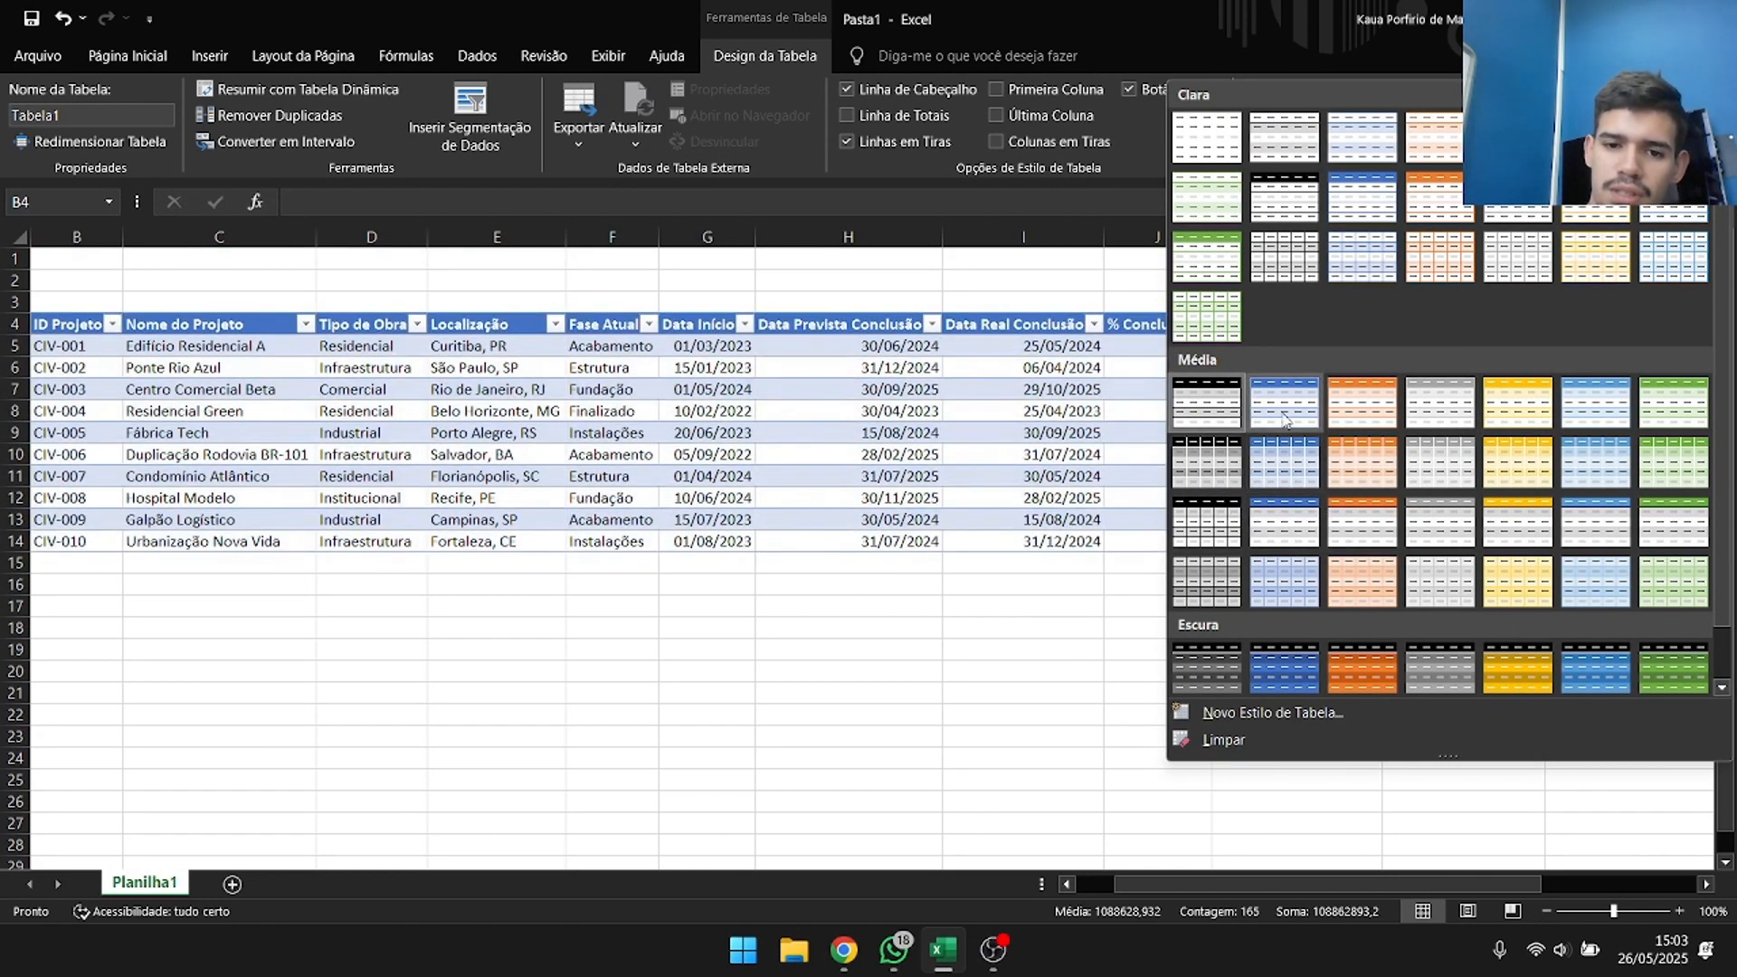
click(1215, 510)
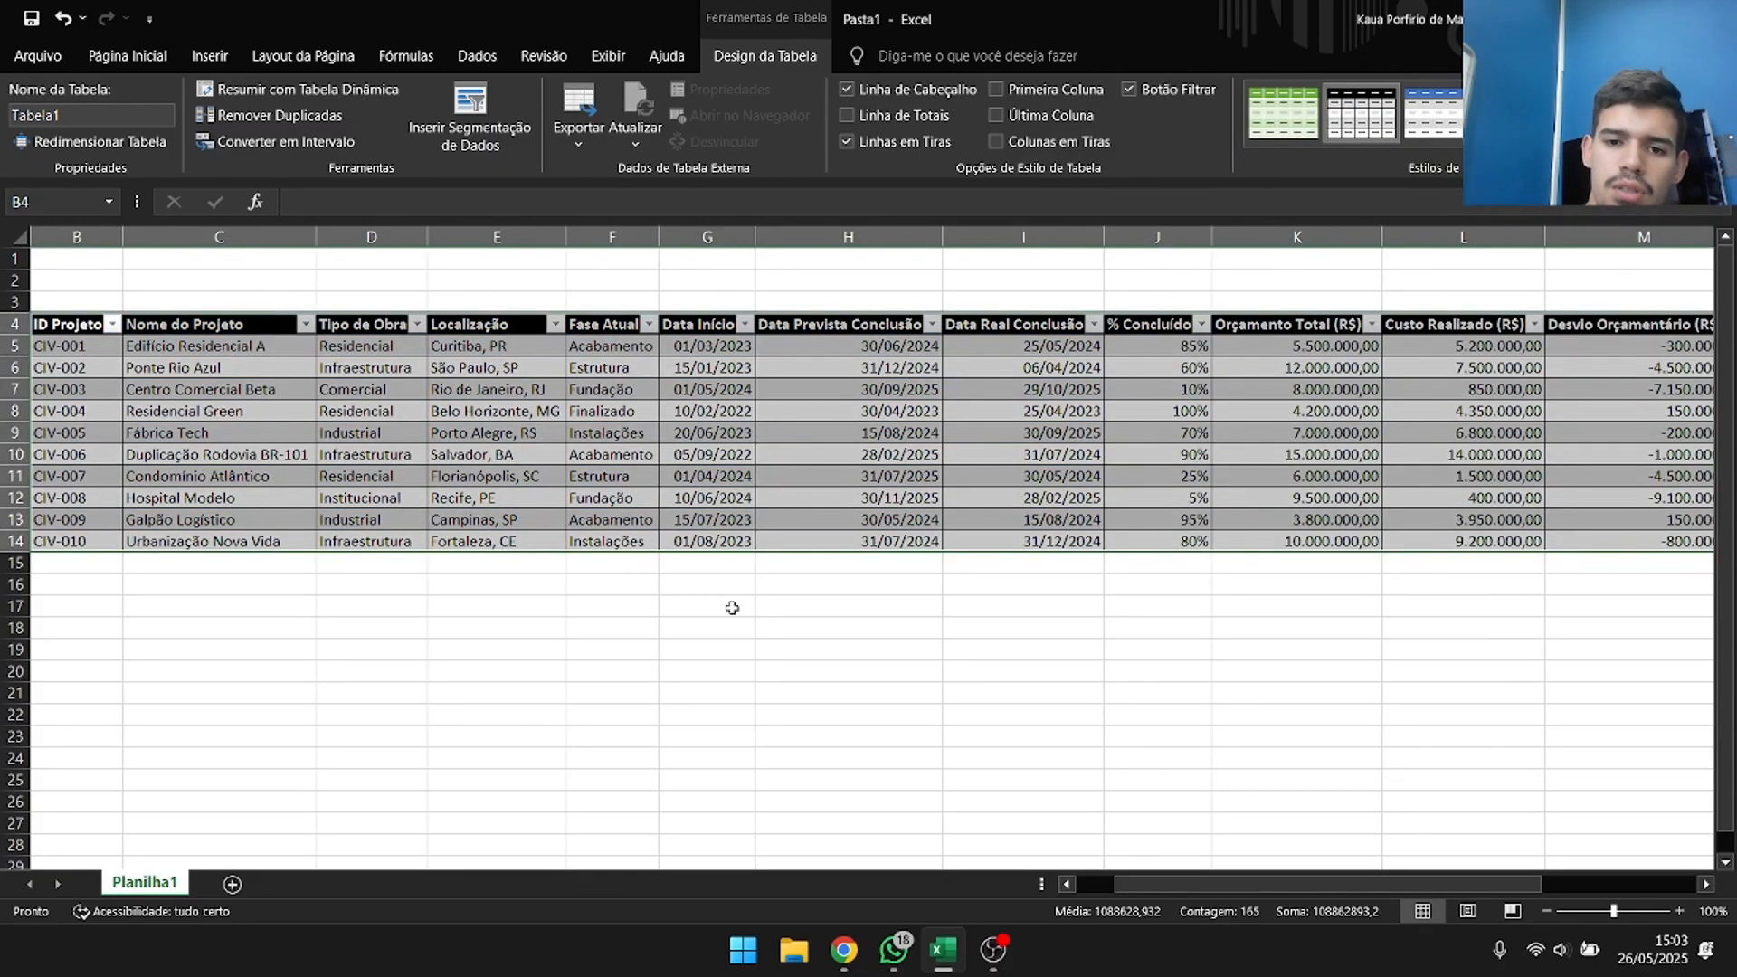
click(870, 635)
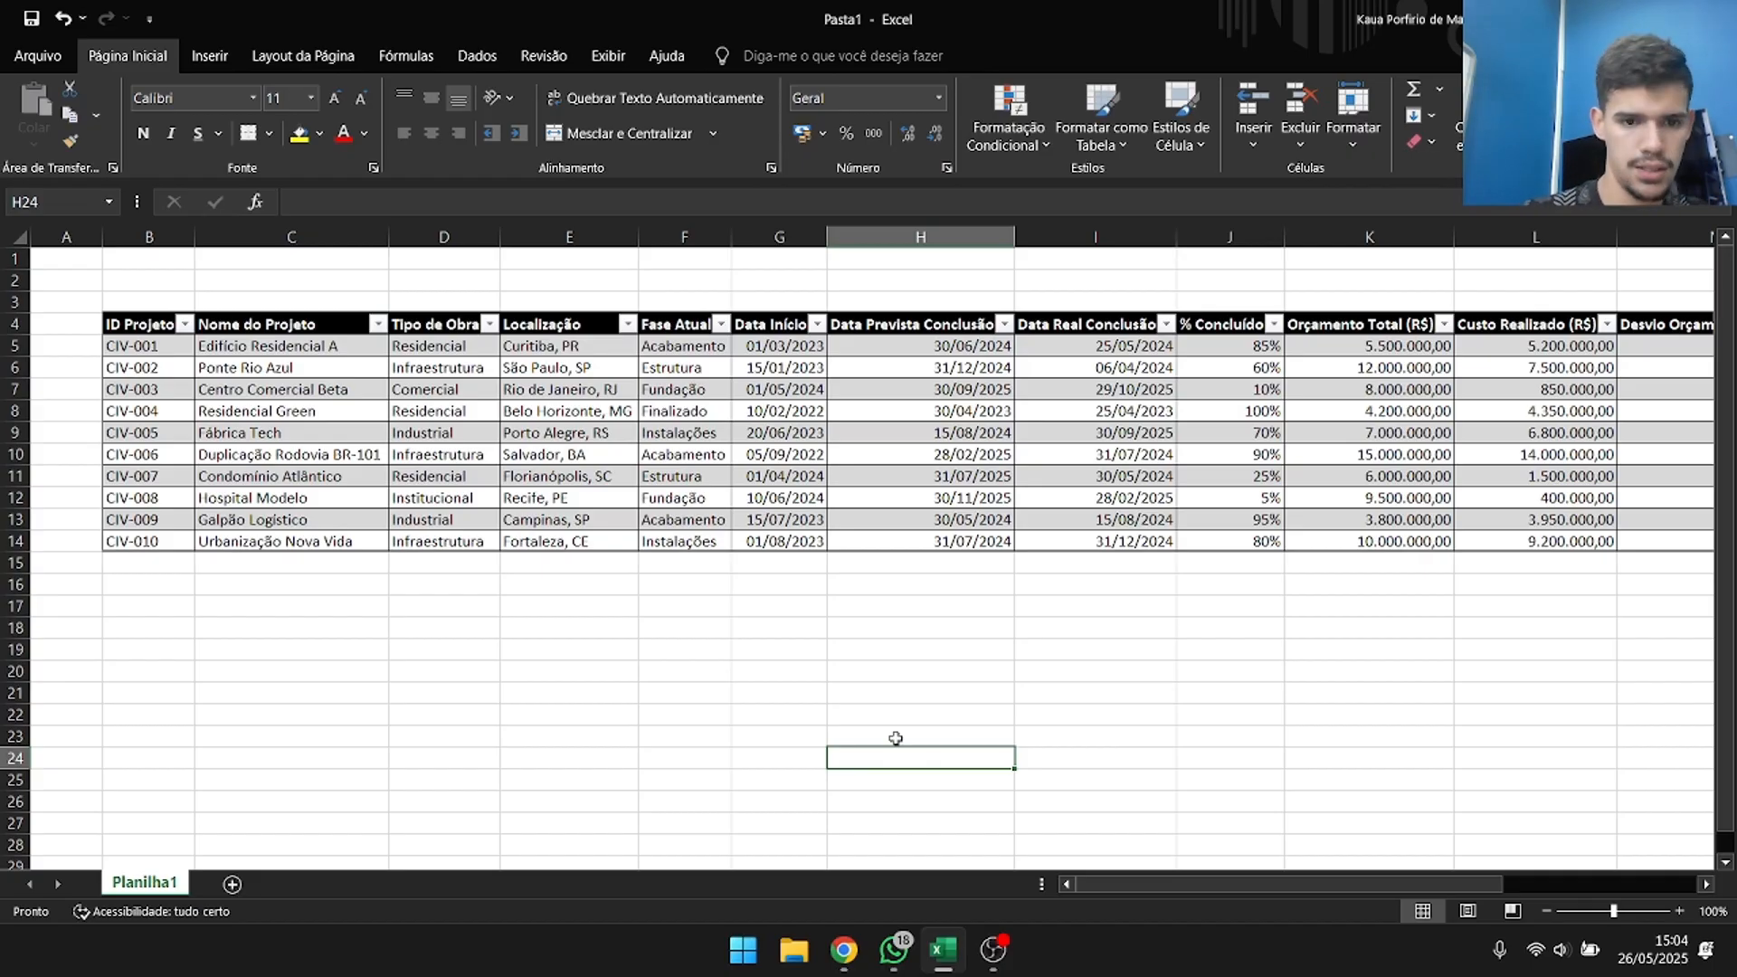
Examine the table's column headings and the sorting and filtering options of the ID Projeto column.
click(180, 349)
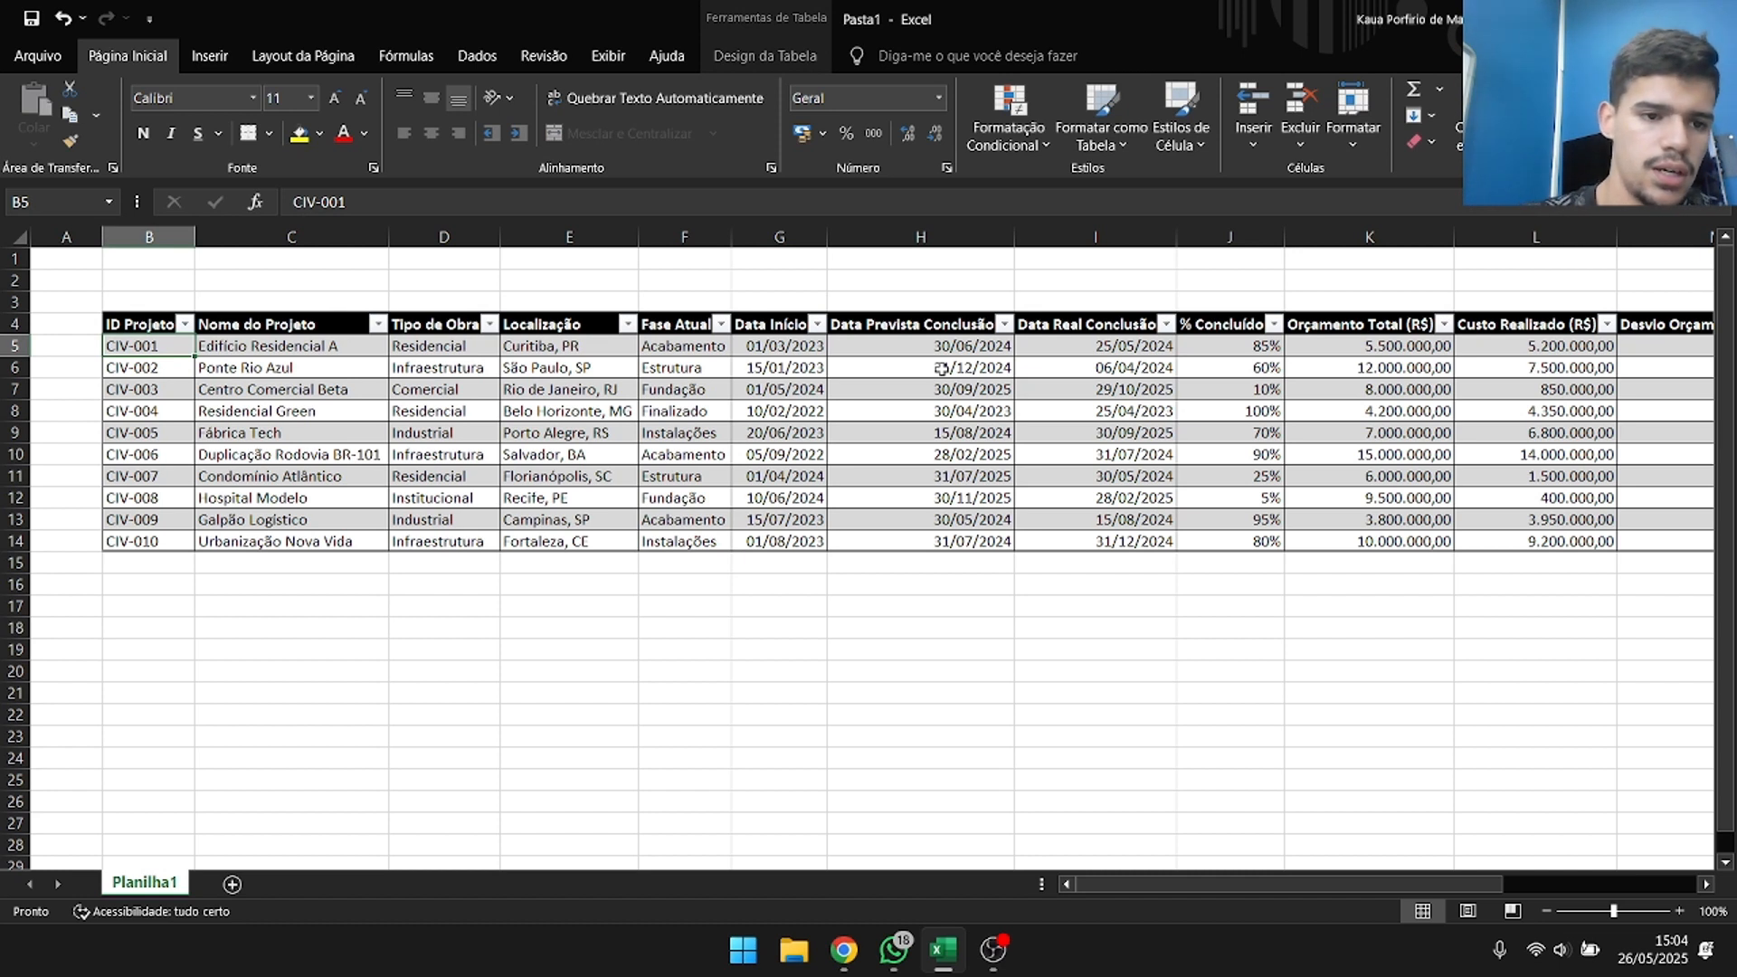
key(Up)
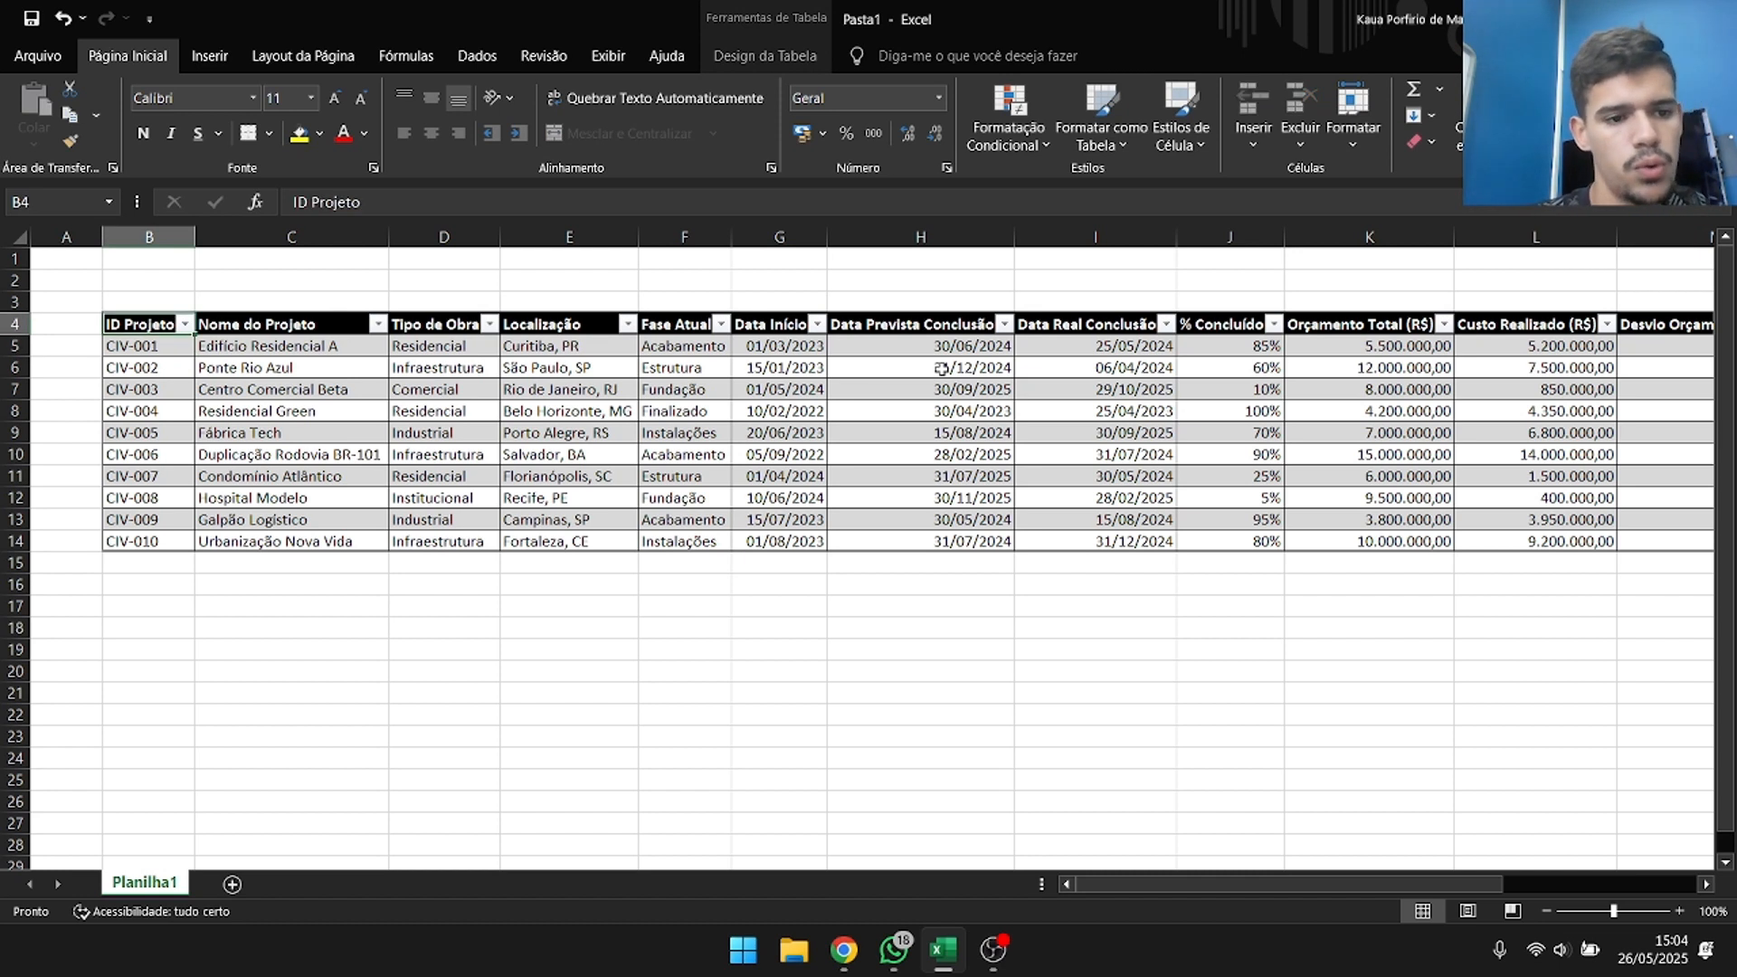
key(Right)
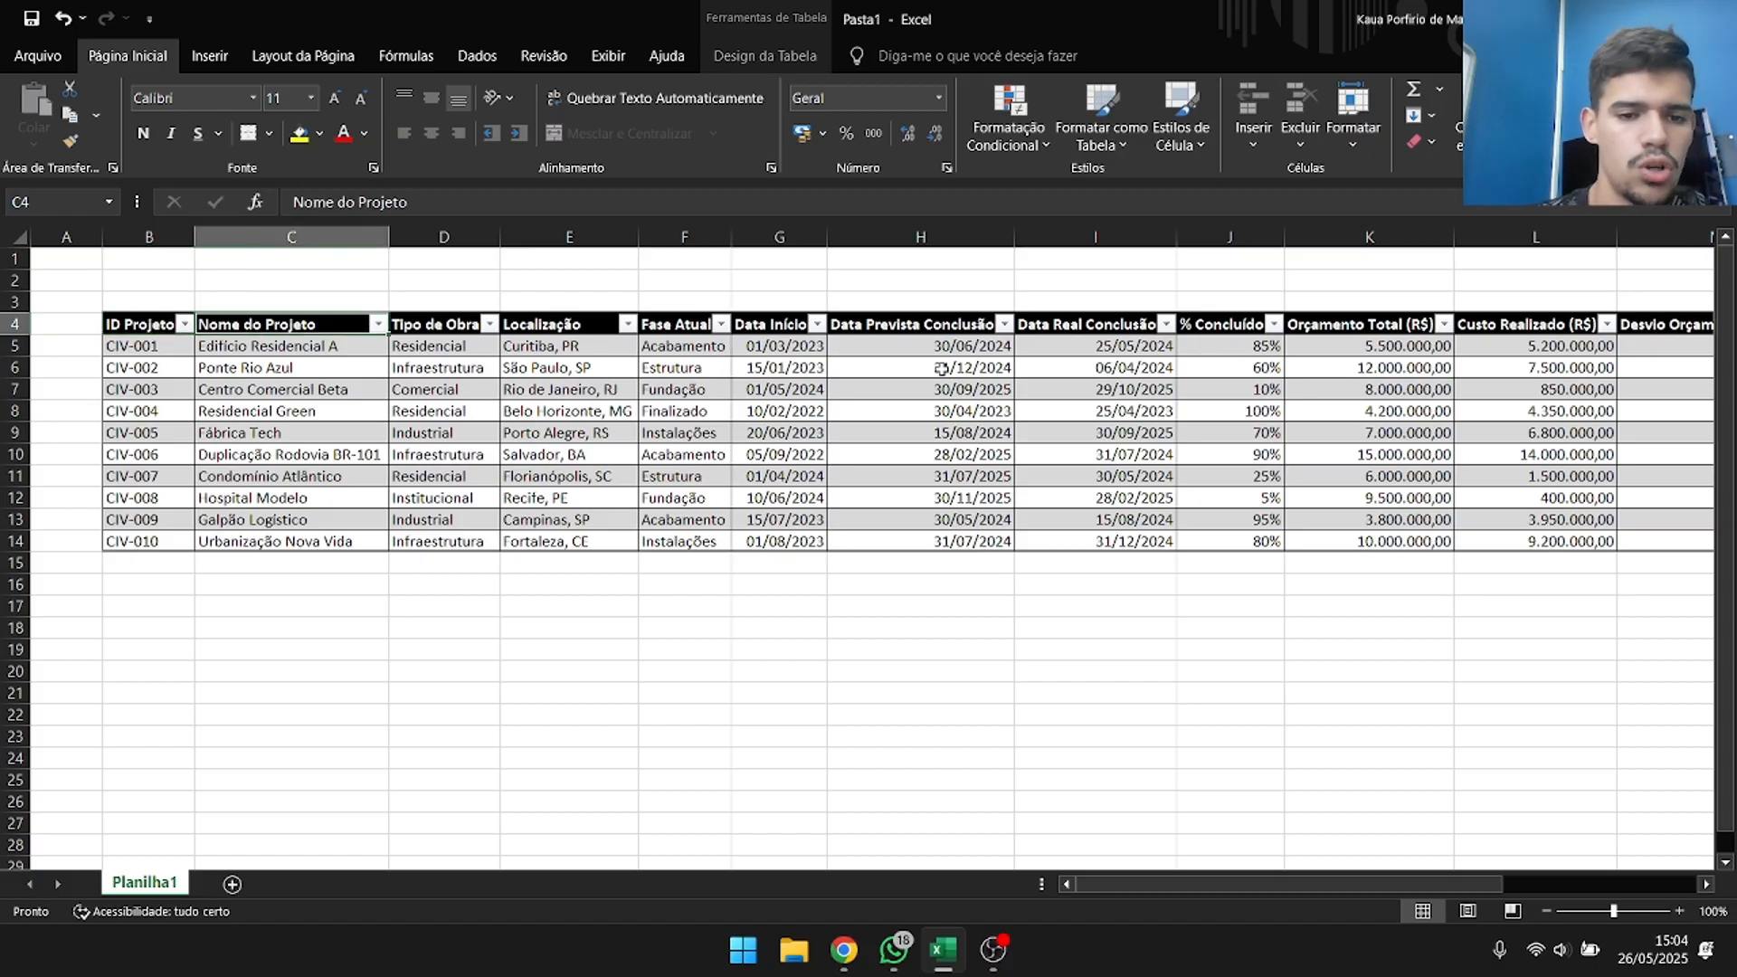
key(Right)
key(Right)
key(Right)
key(Right)
key(Right)
key(Right)
key(Left)
key(Left)
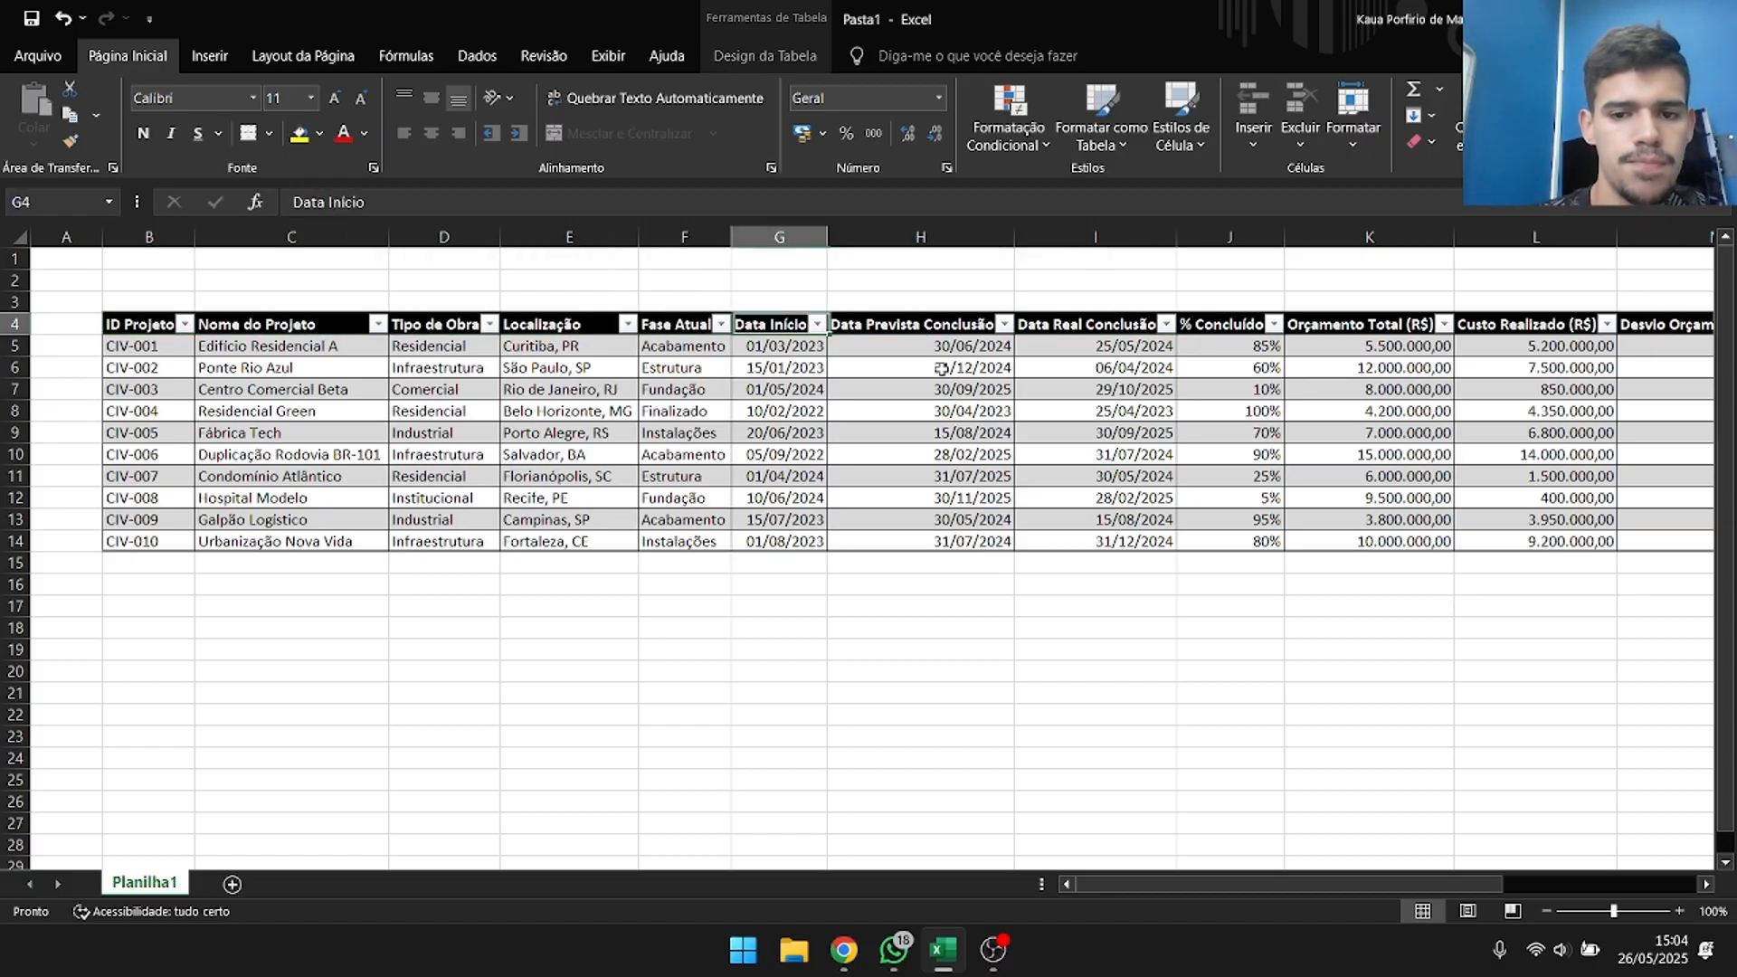
key(Left)
key(Left)
key(Left)
key(Left)
key(Left)
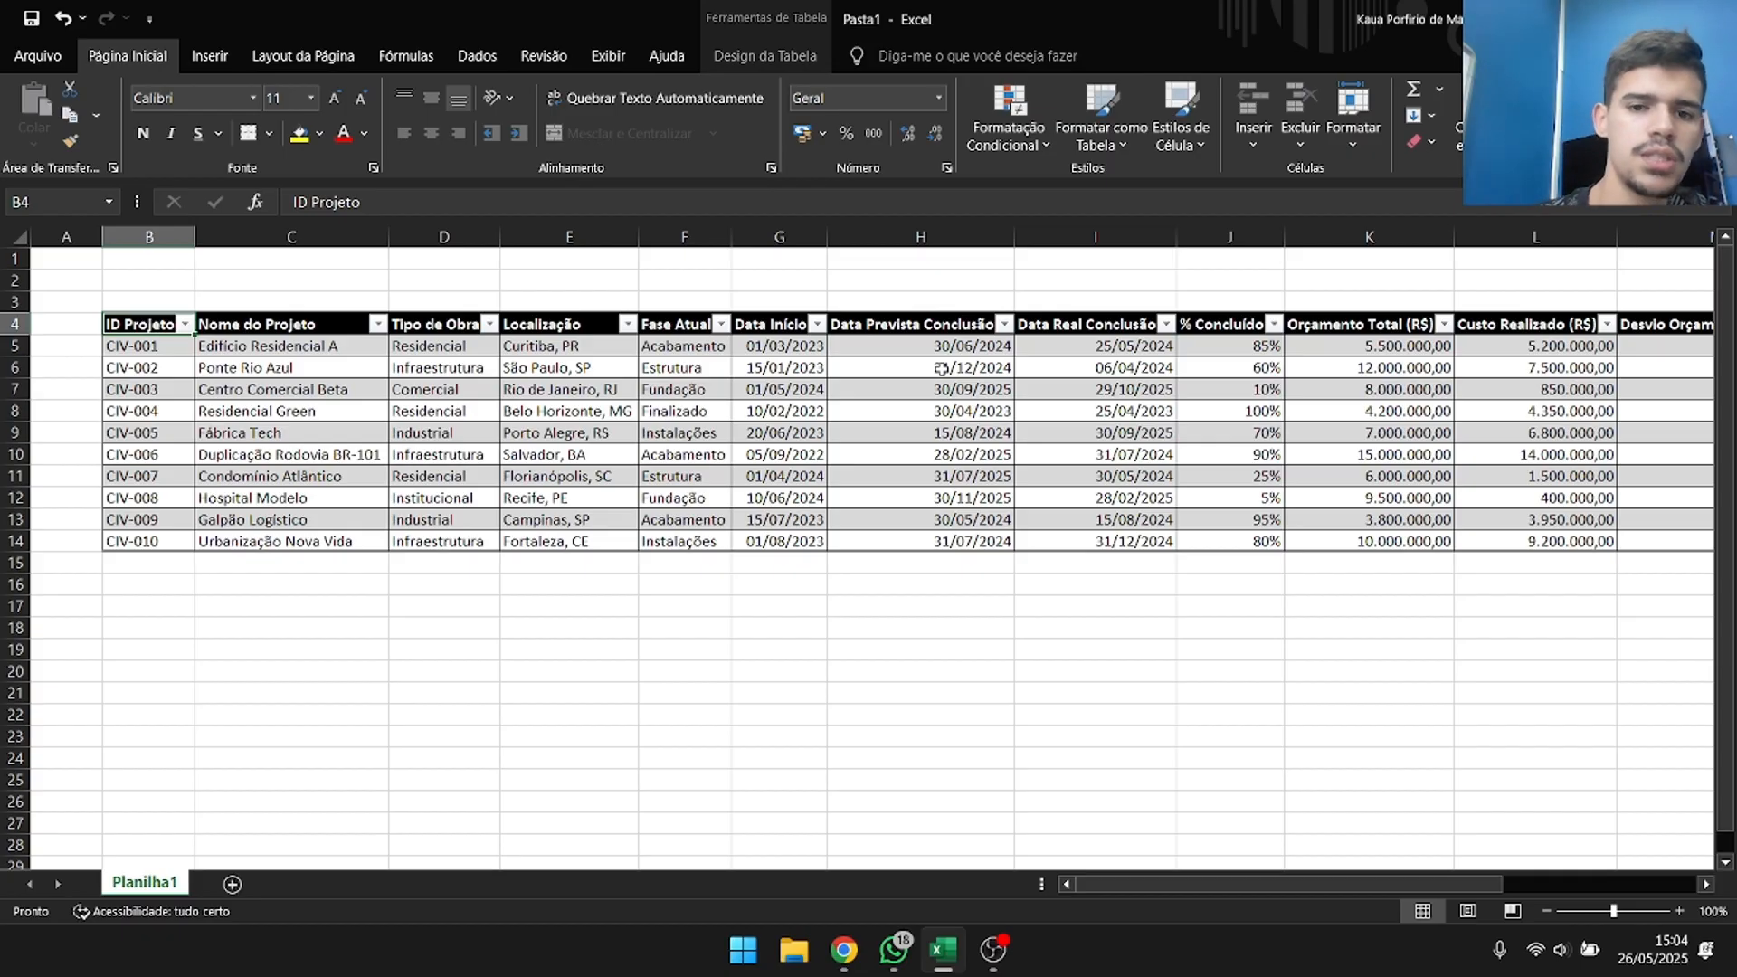
click(185, 324)
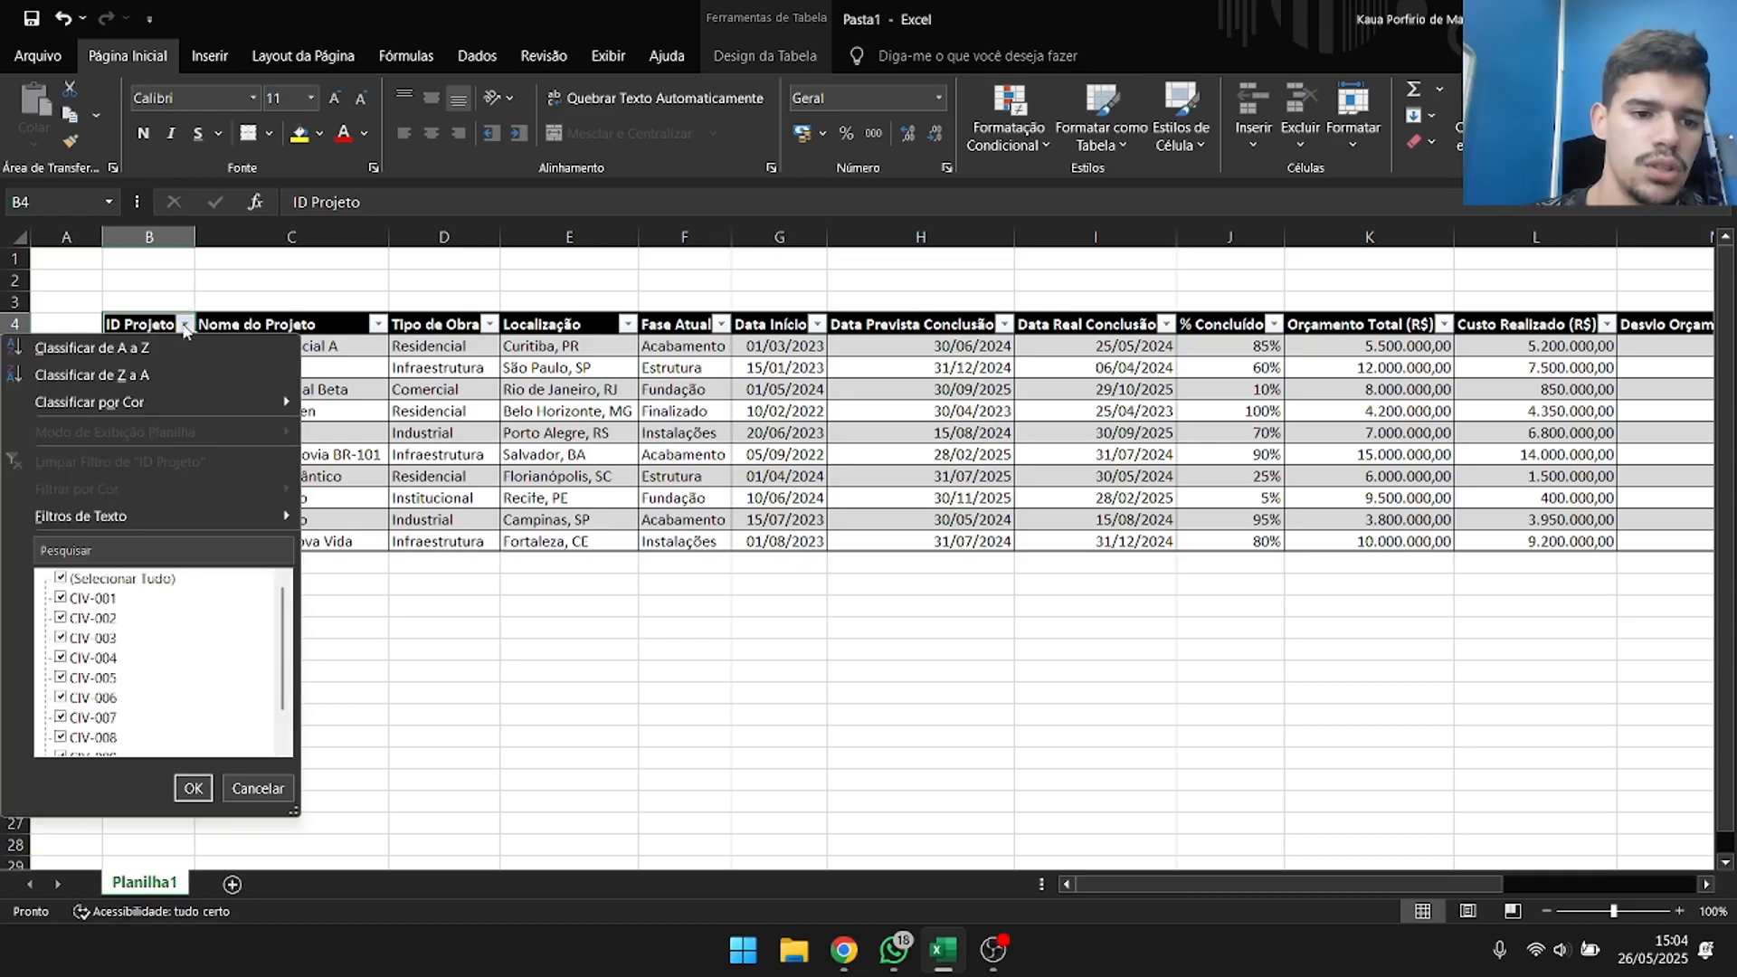
click(334, 345)
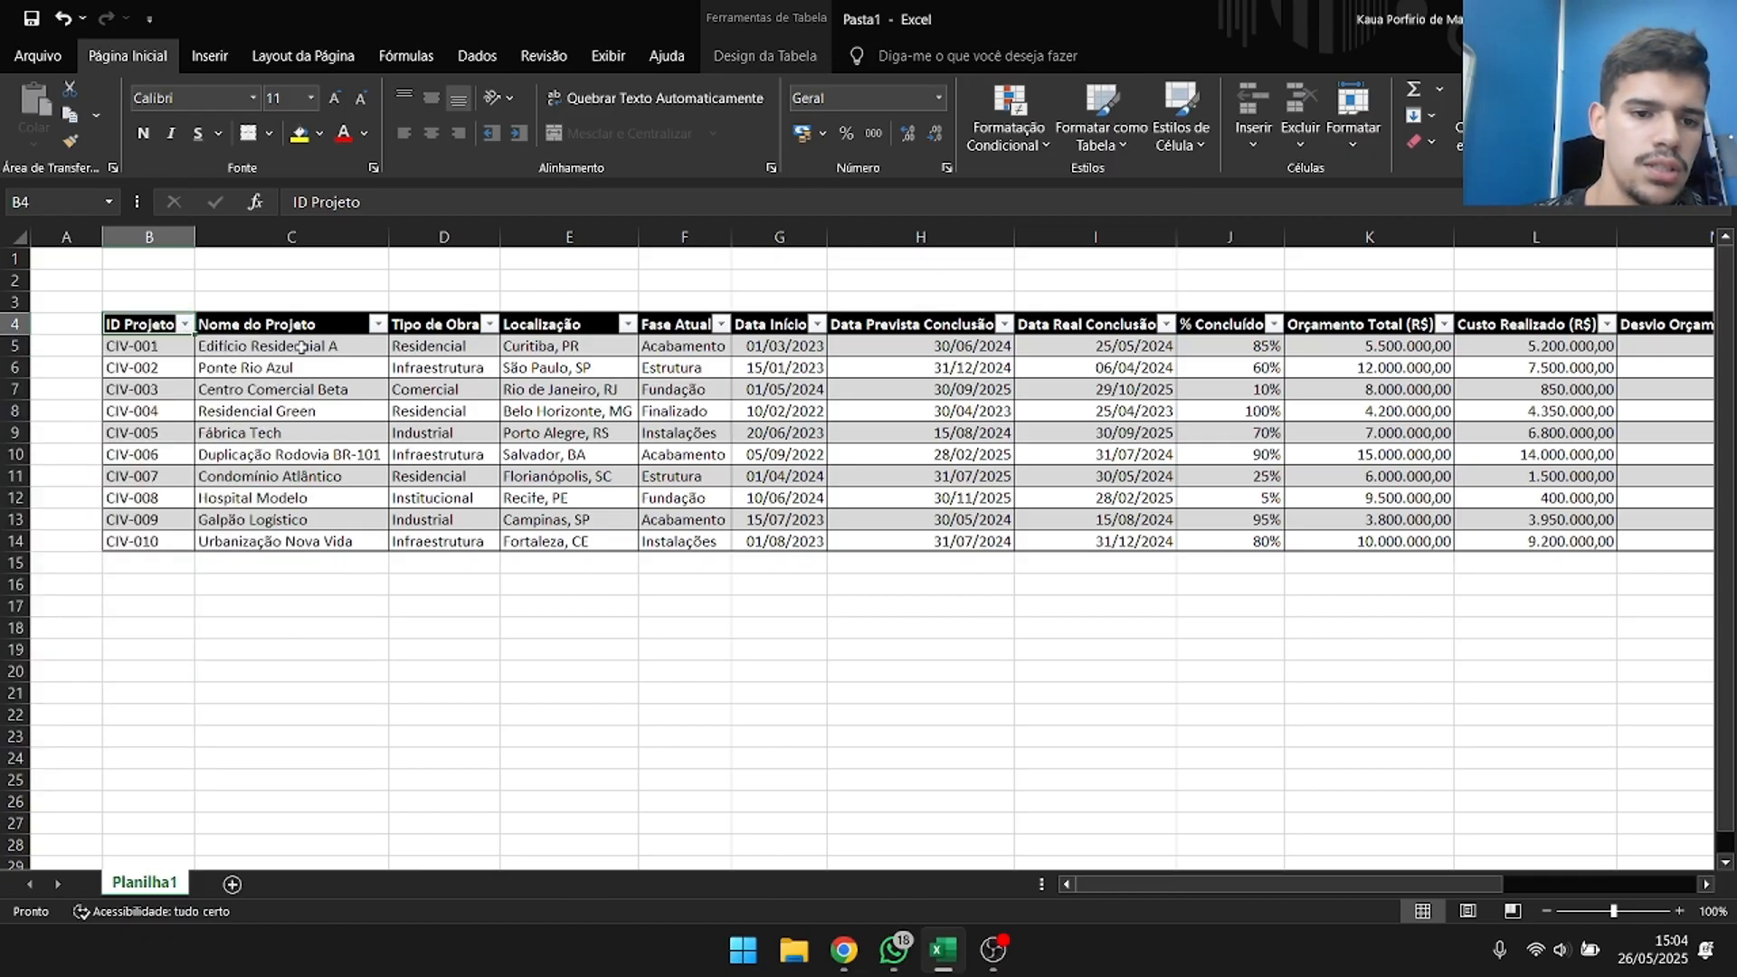
Turn the project table's header filter buttons off and back on.
click(230, 374)
click(784, 57)
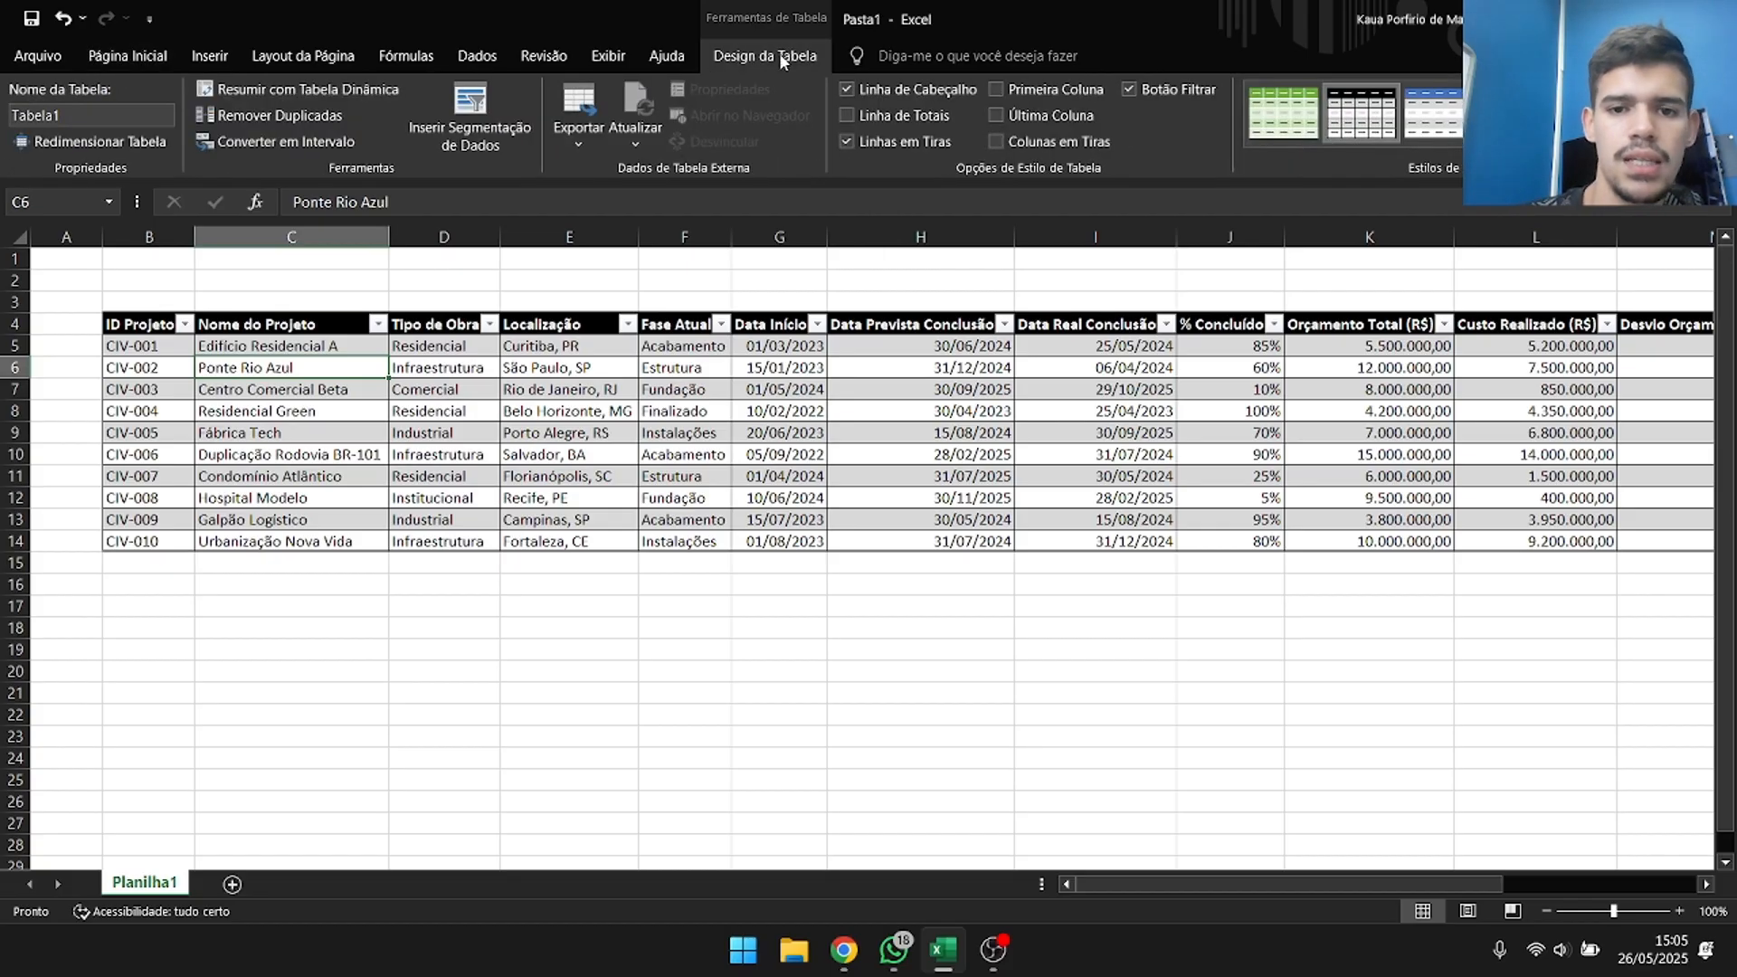
click(1131, 90)
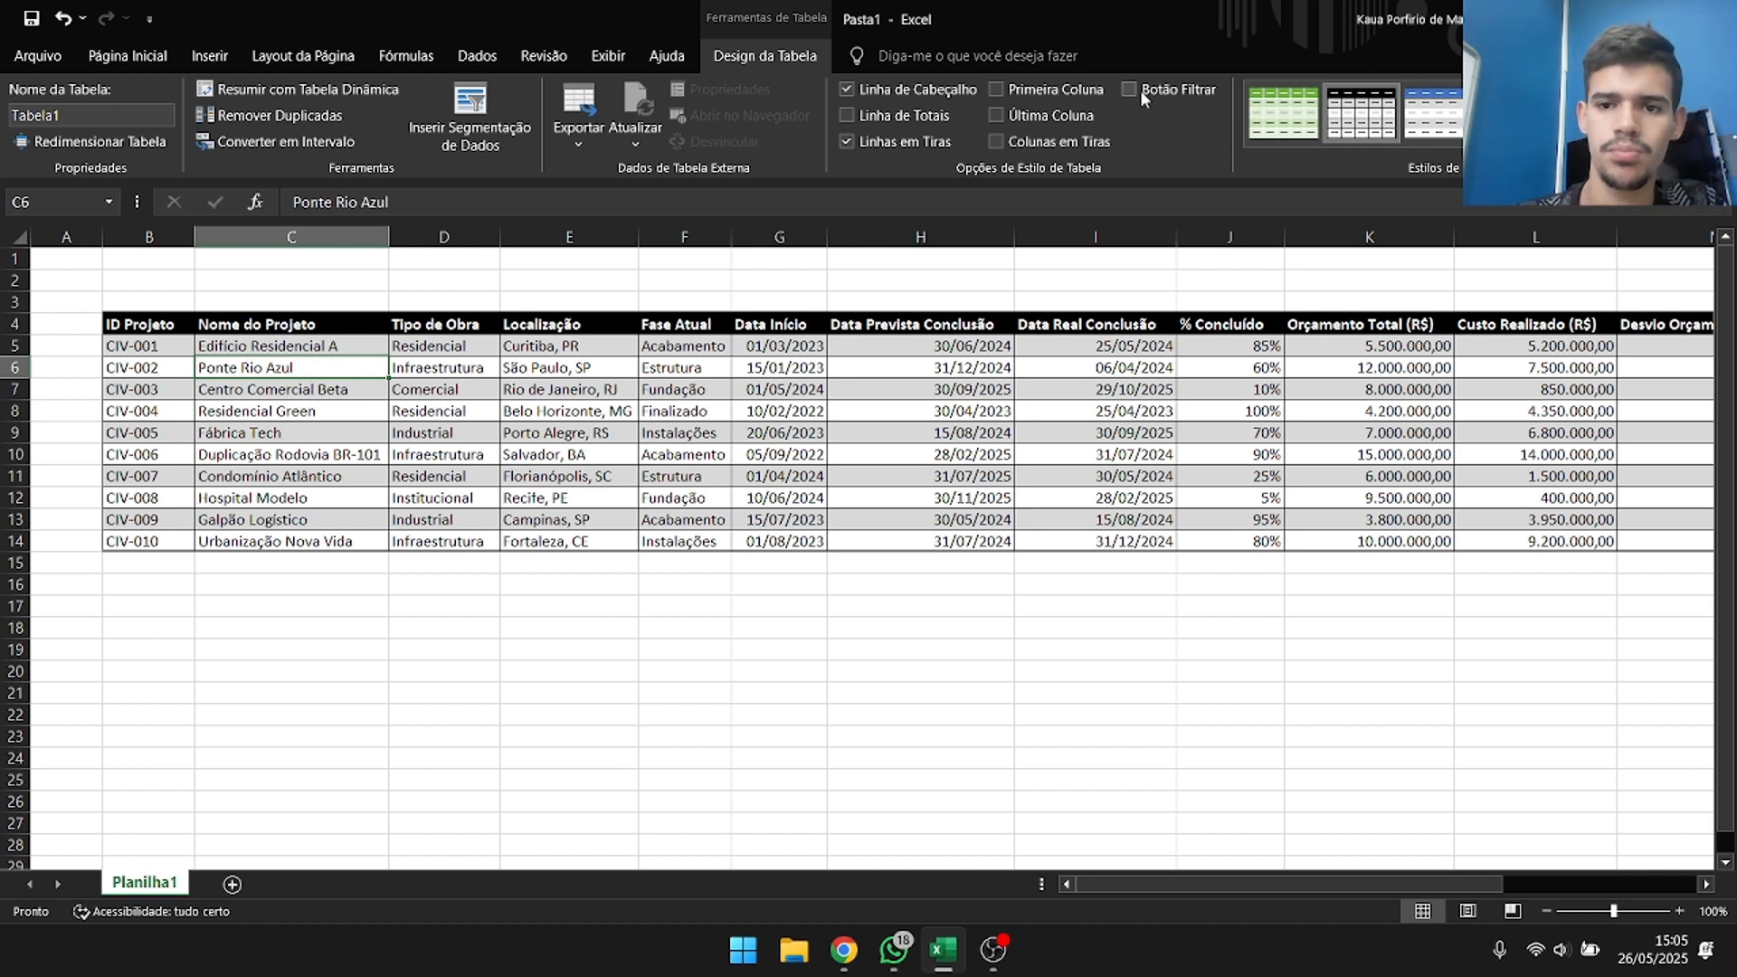
click(1140, 89)
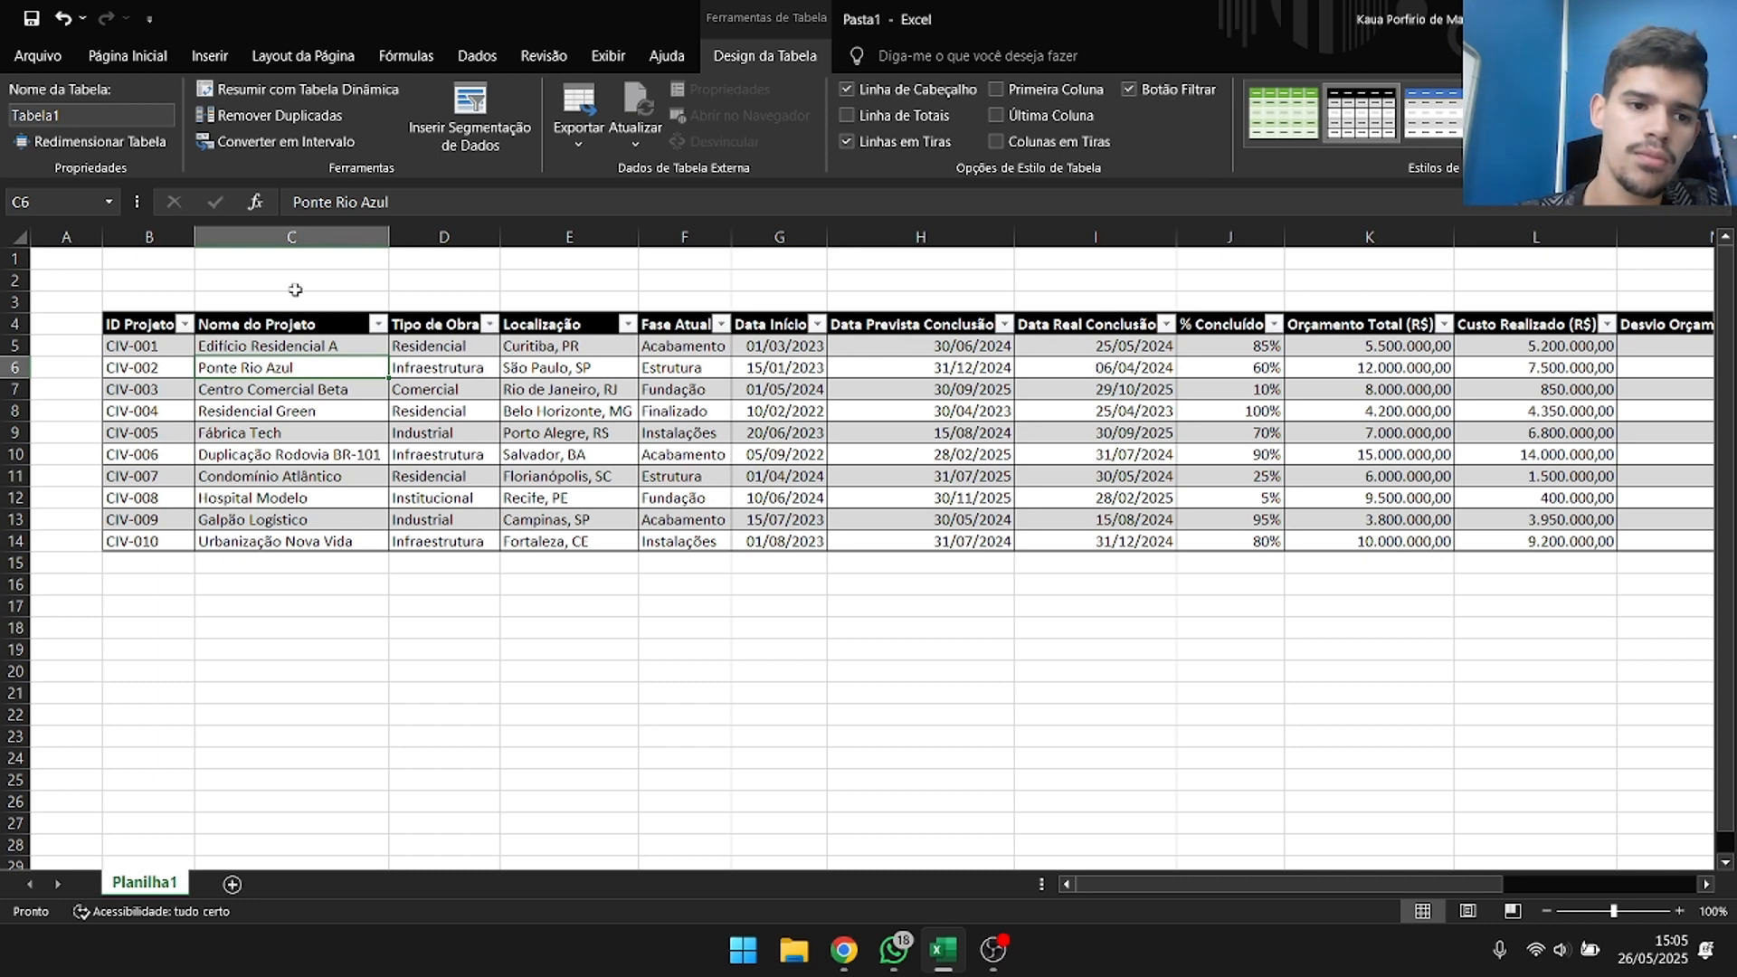
Sort the project table by Data Prevista Conclusão from oldest to newest and check the column's first and last dates.
click(185, 325)
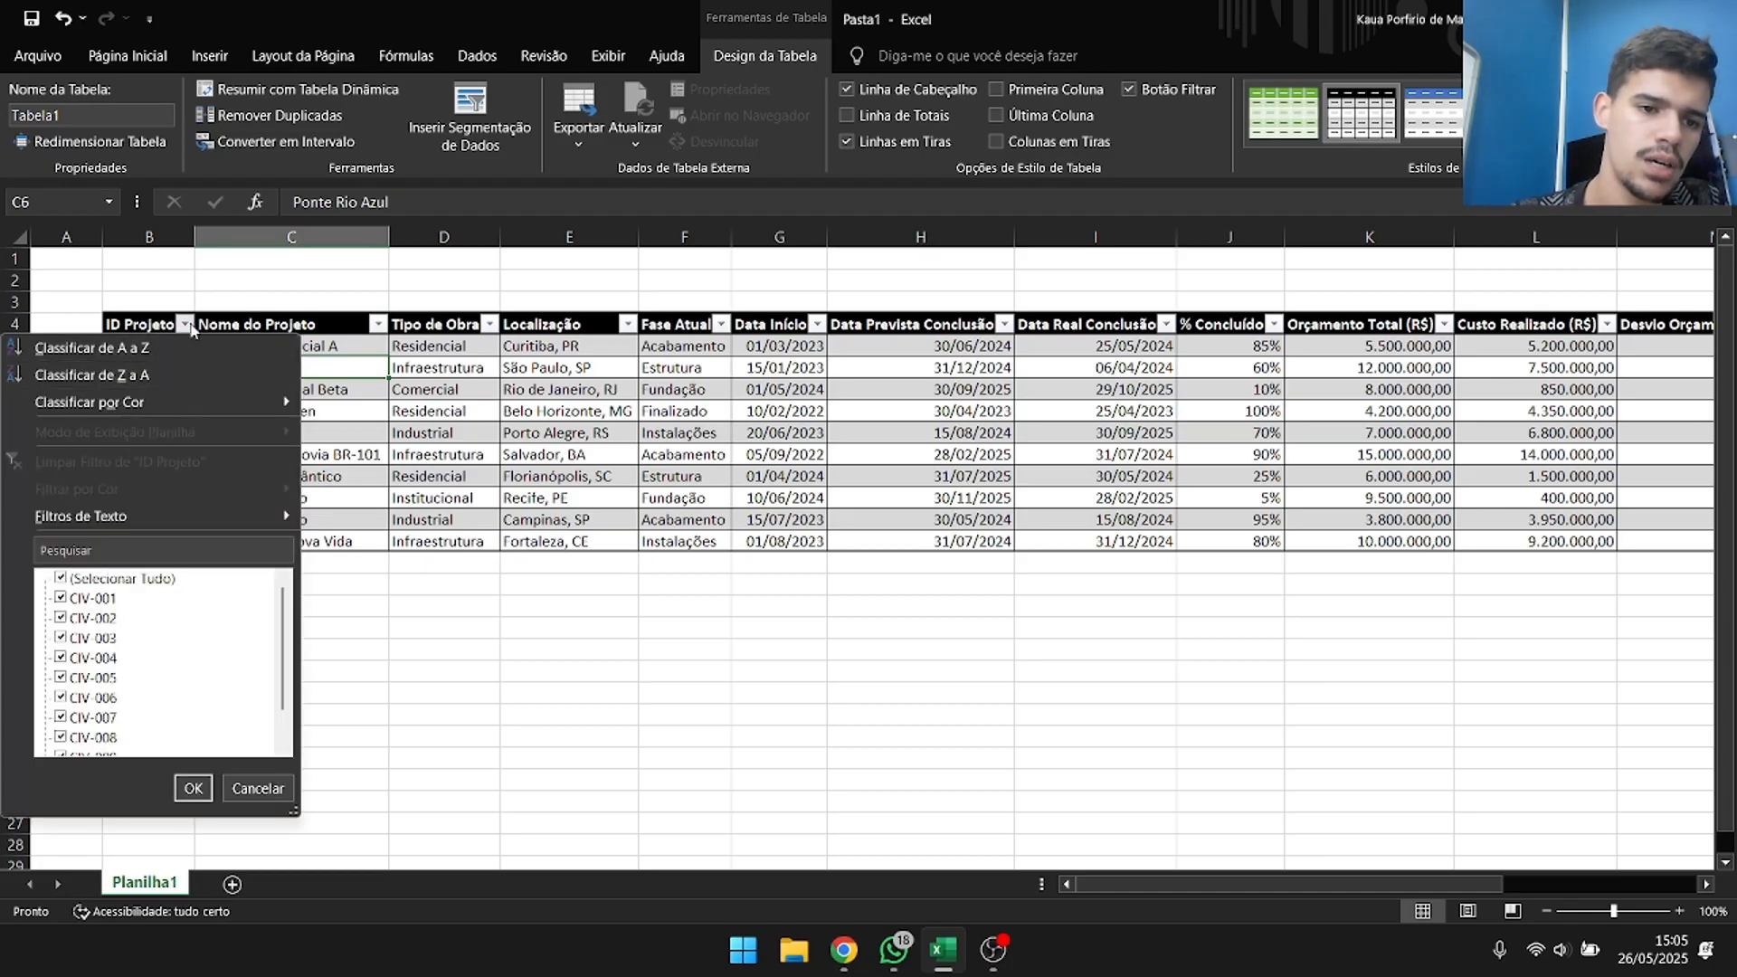
click(186, 325)
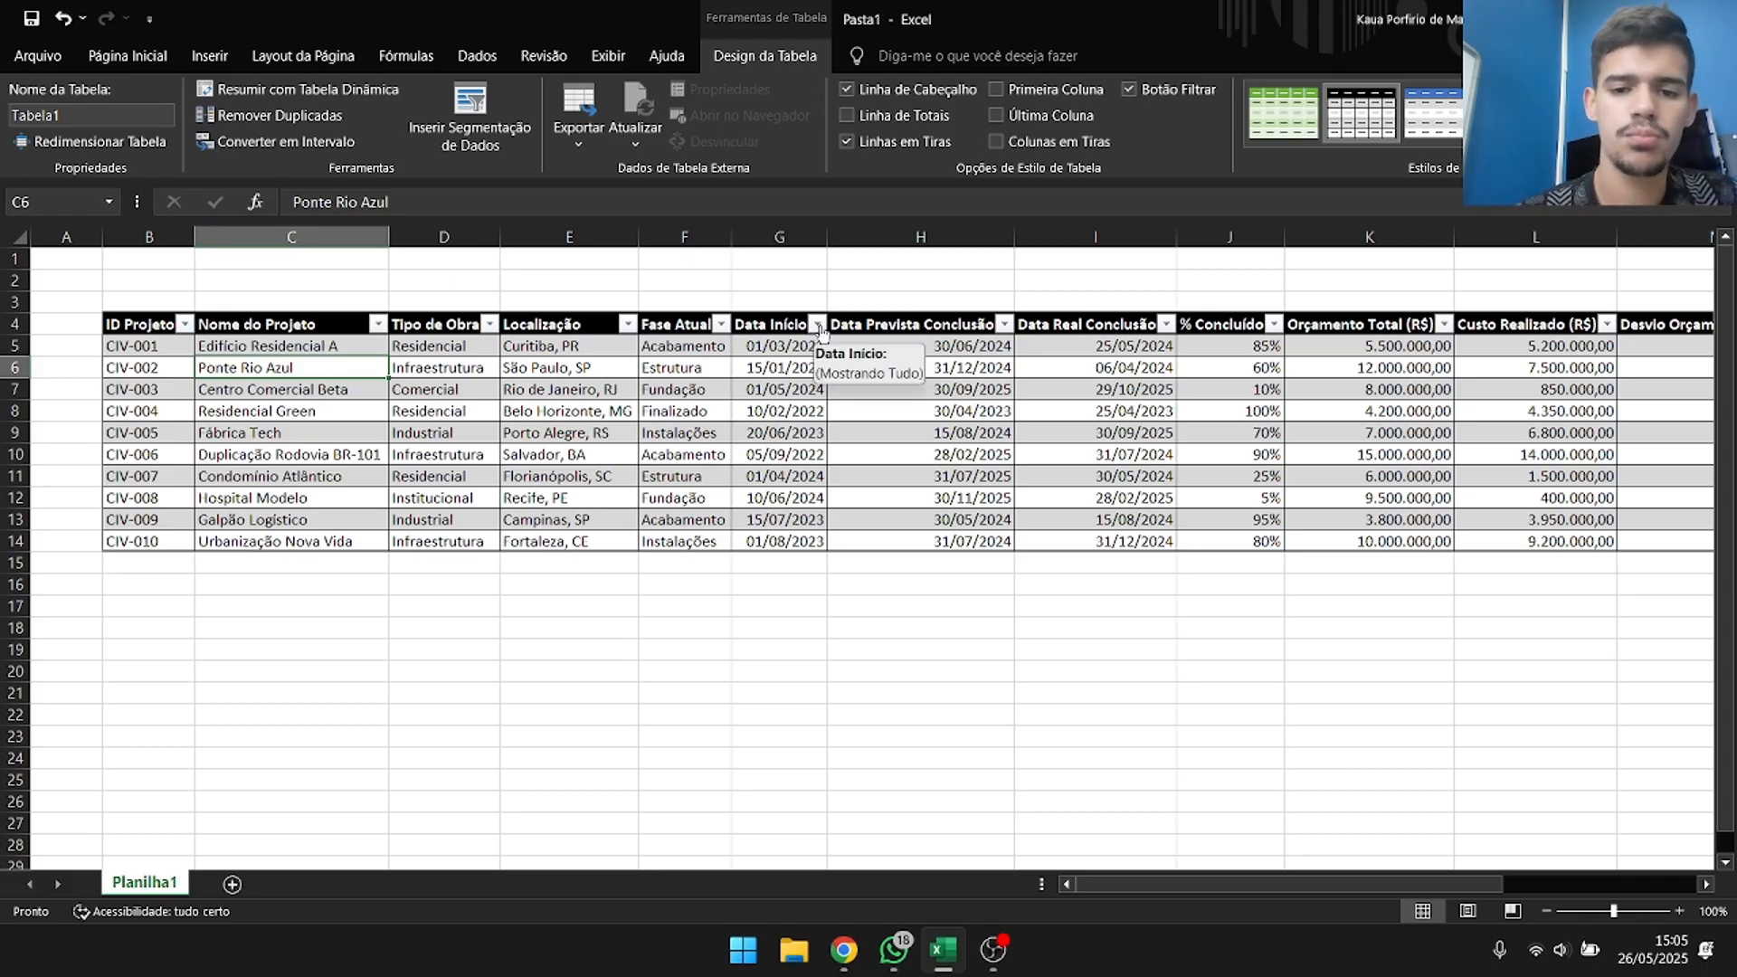
click(1005, 326)
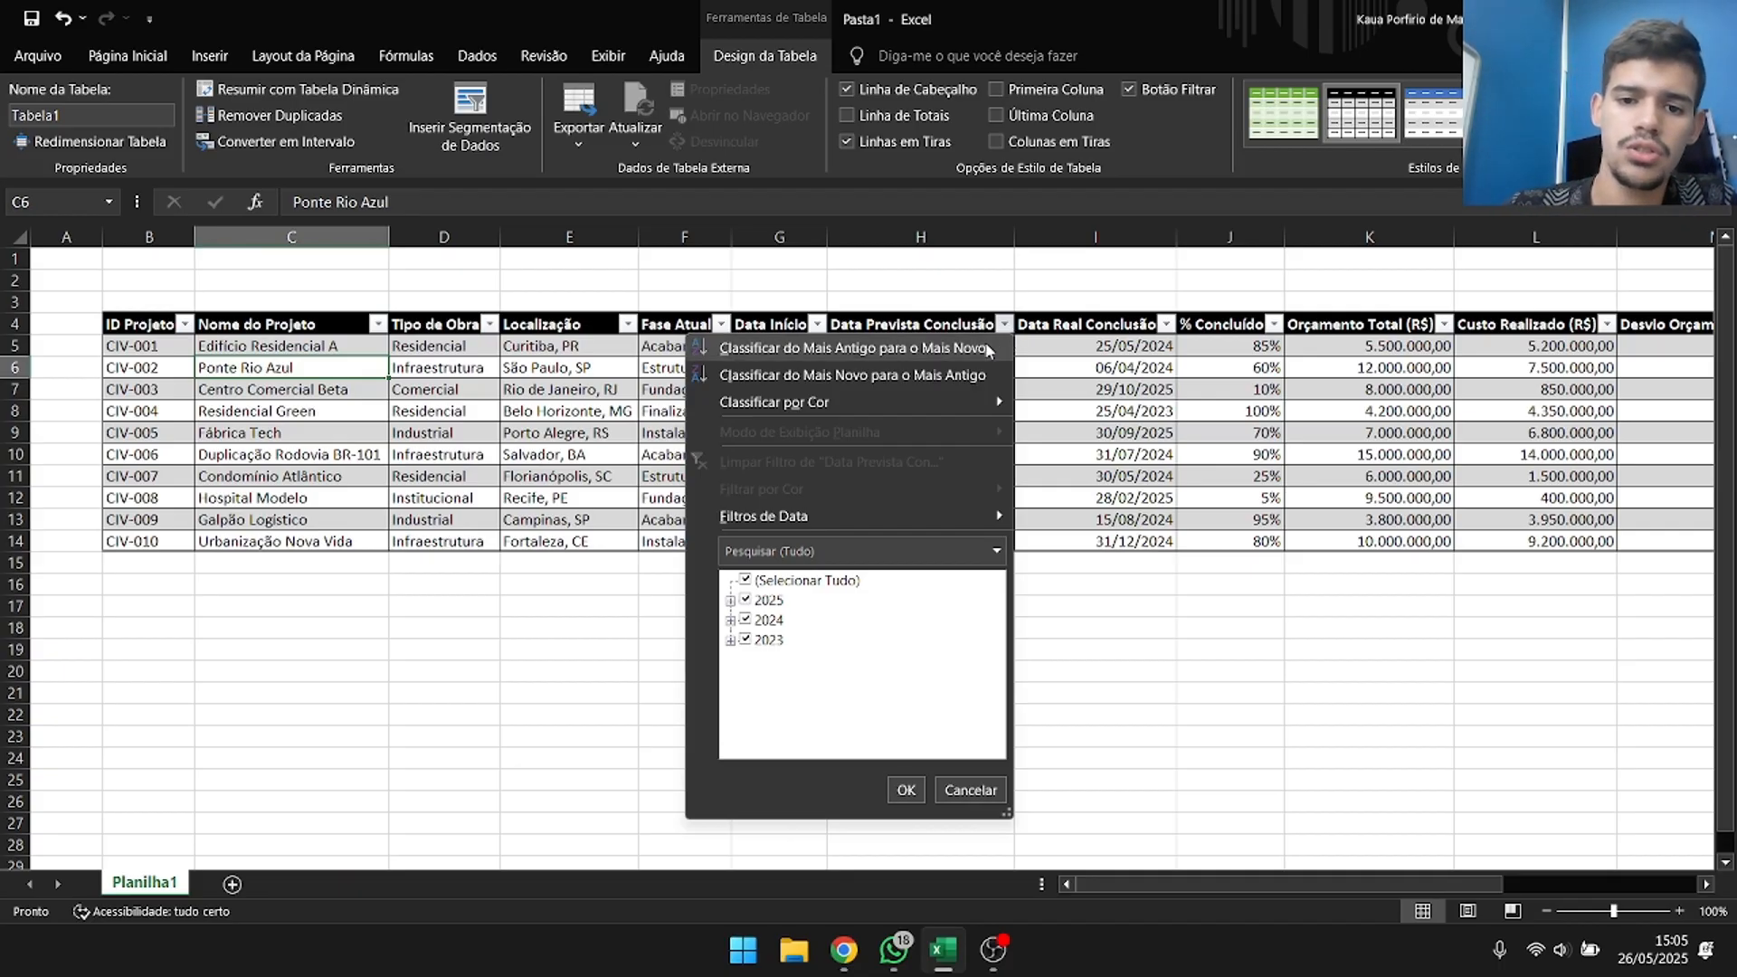
click(986, 348)
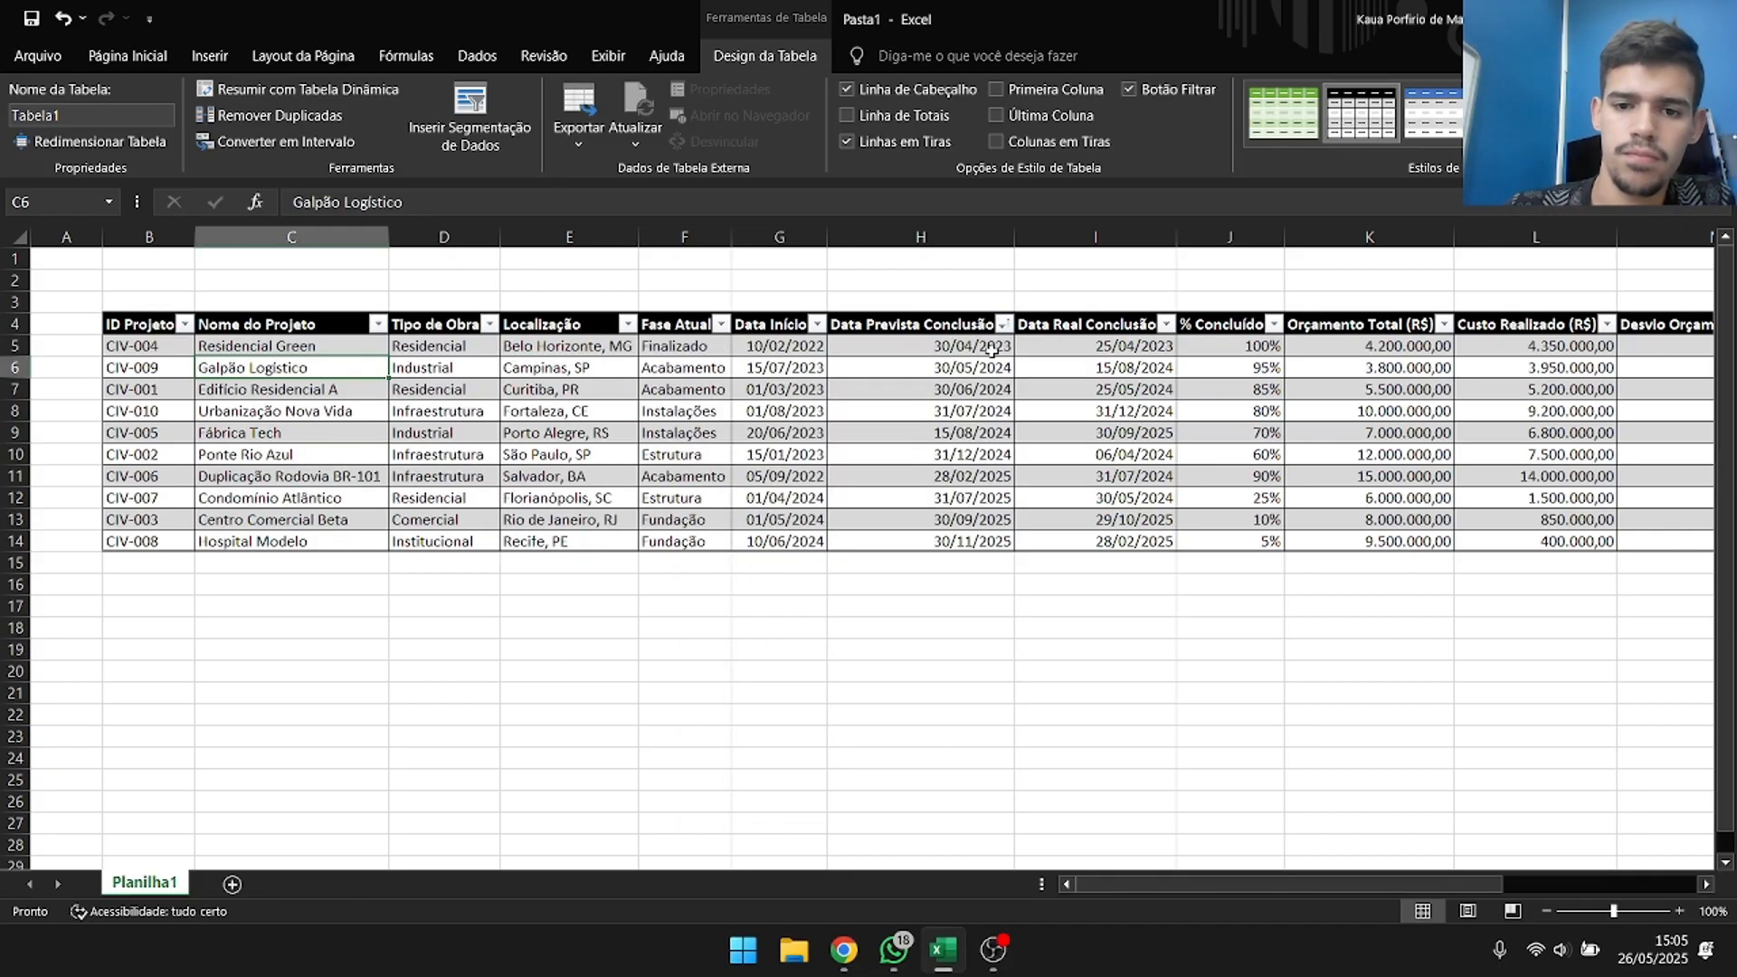
click(992, 351)
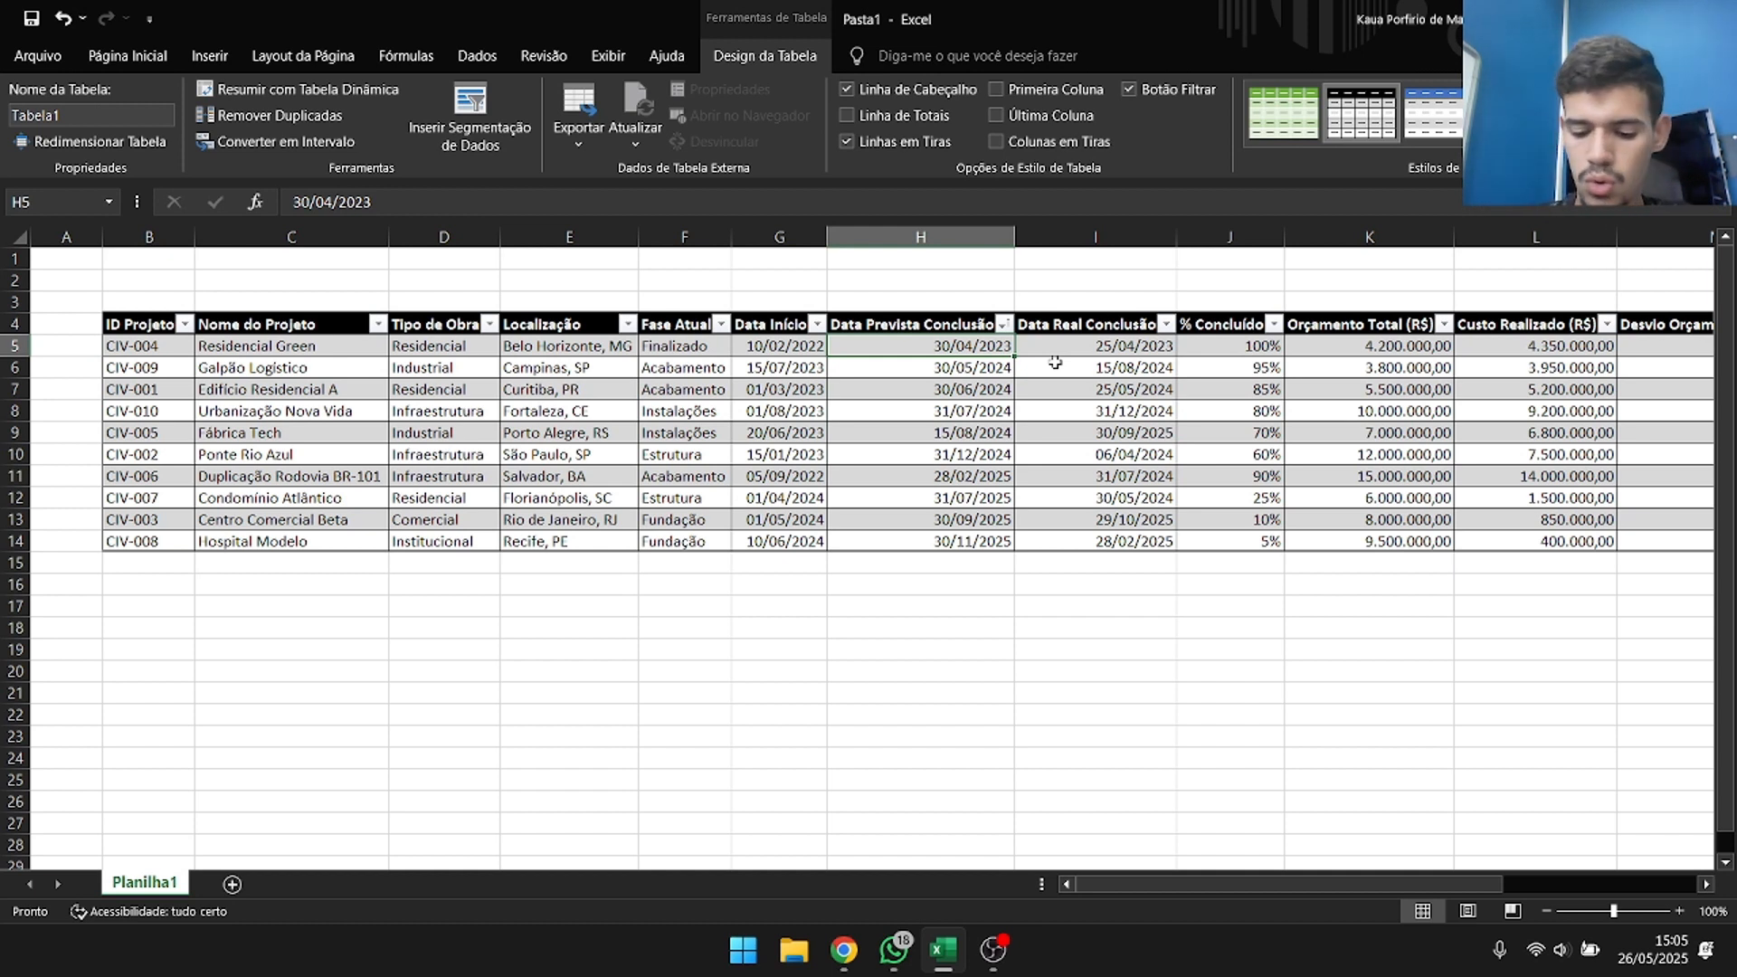
key(ctrl+Down)
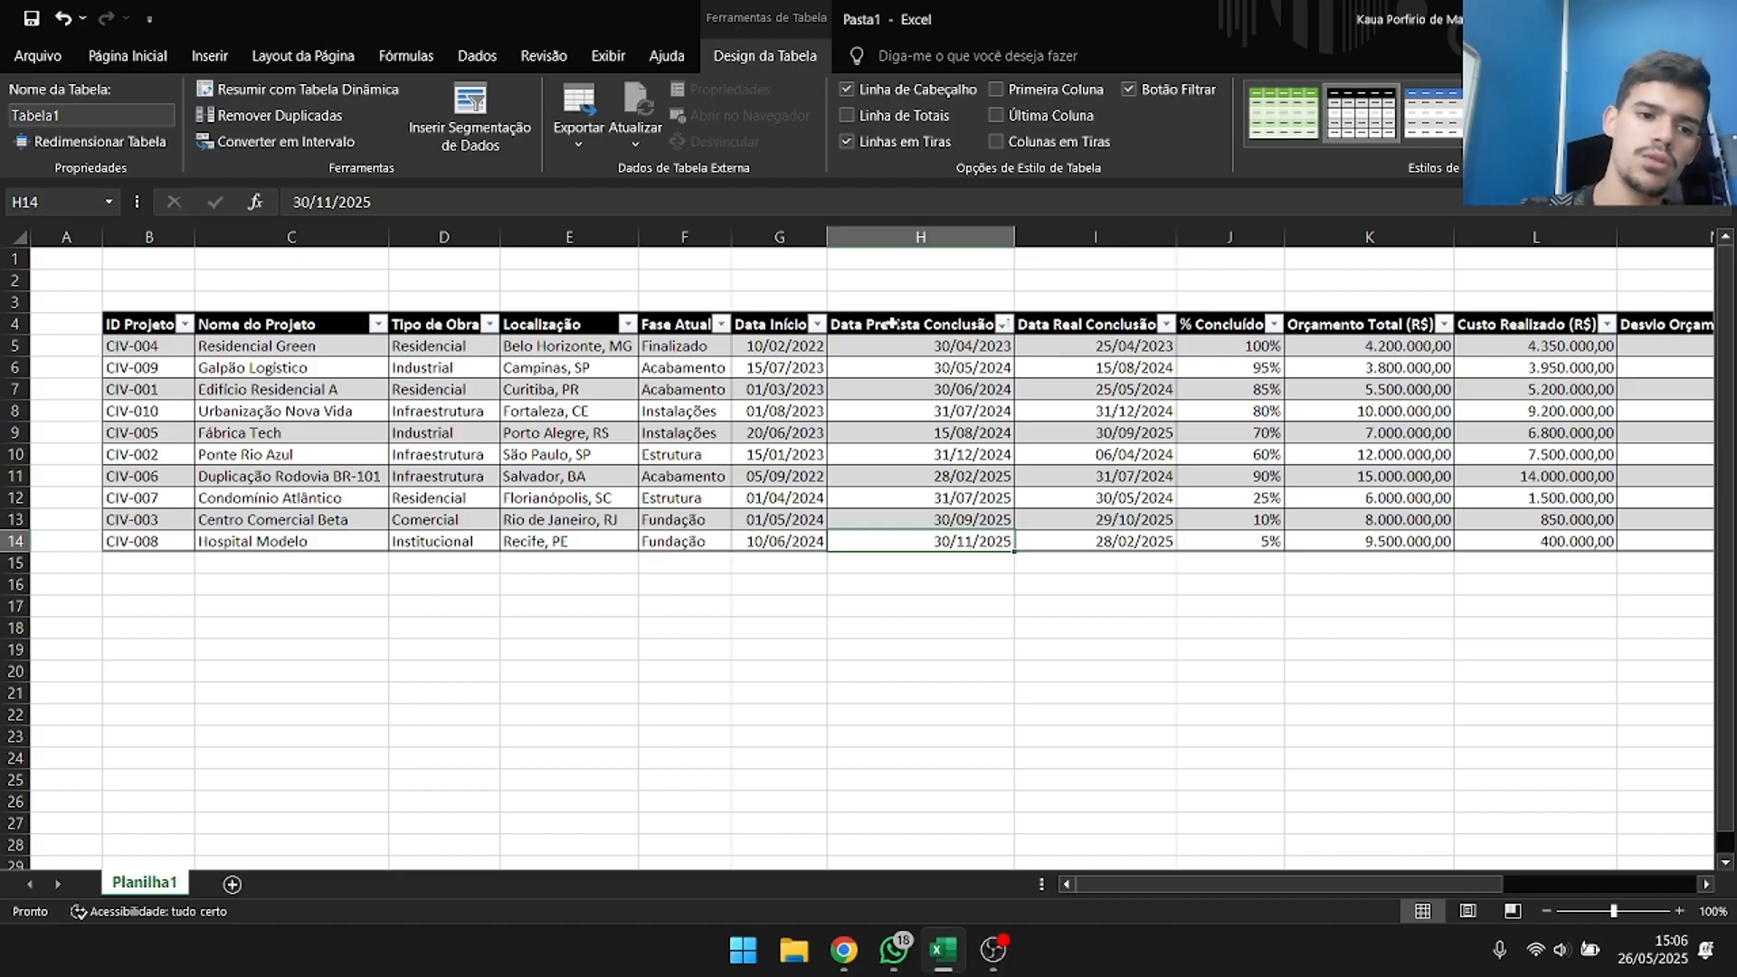
Sort the project table by ID Projeto from A to Z.
click(181, 328)
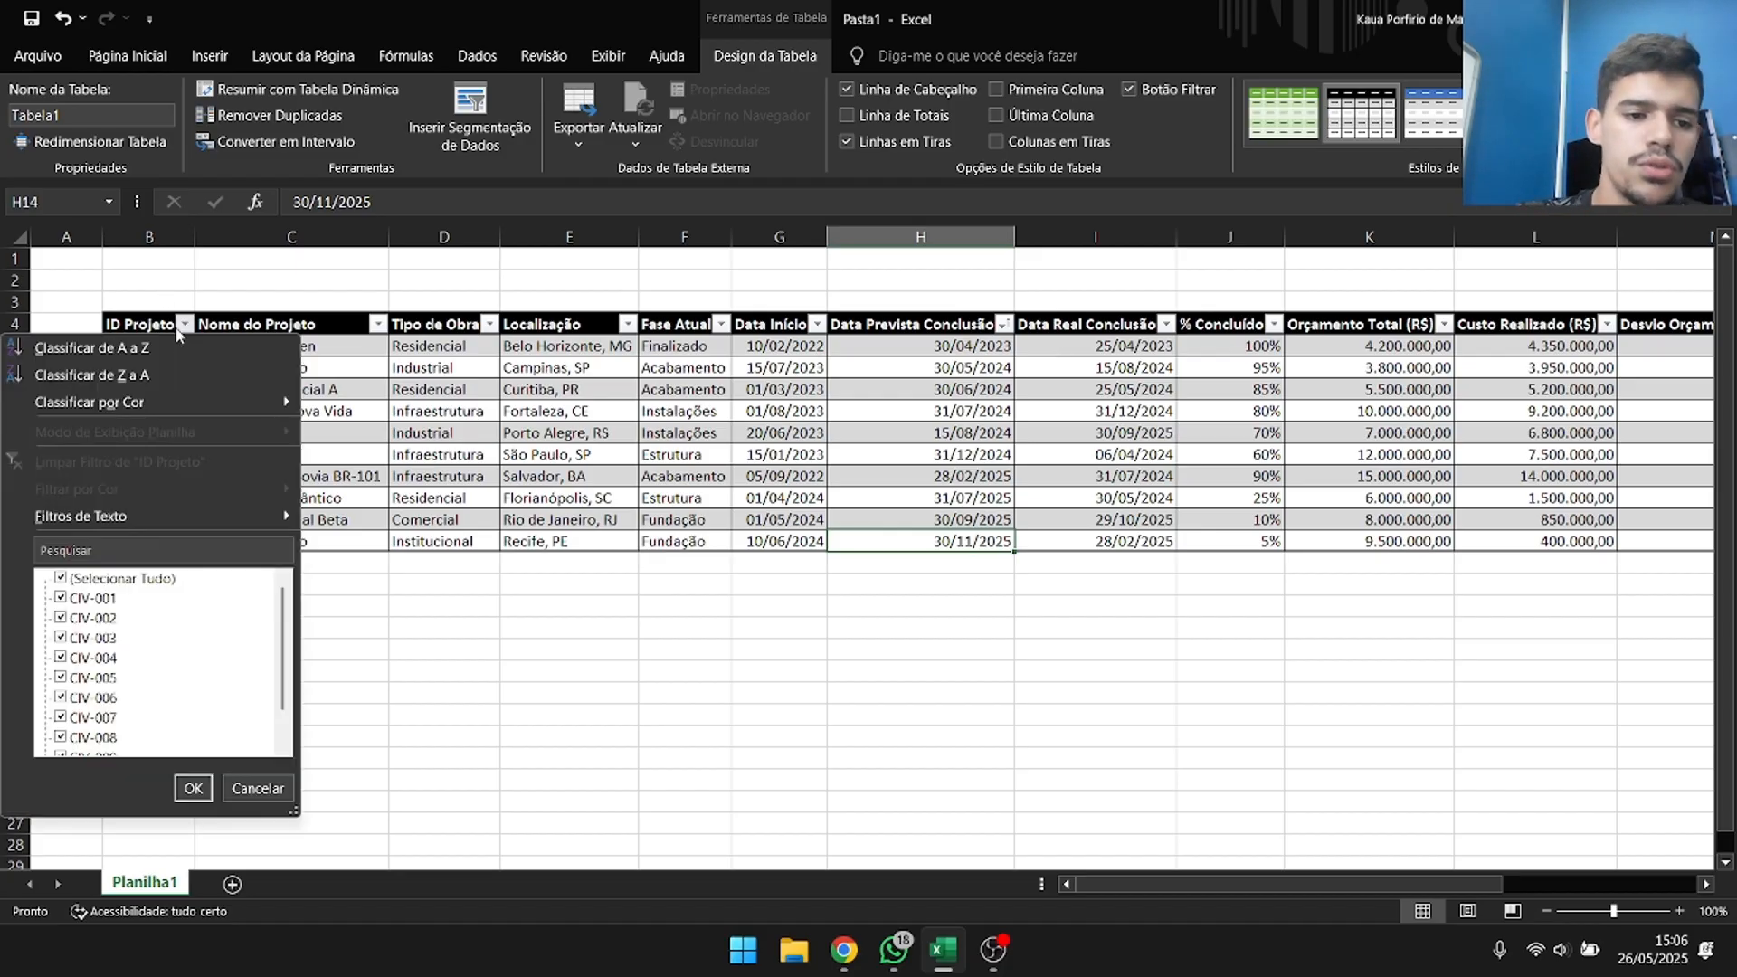
click(174, 349)
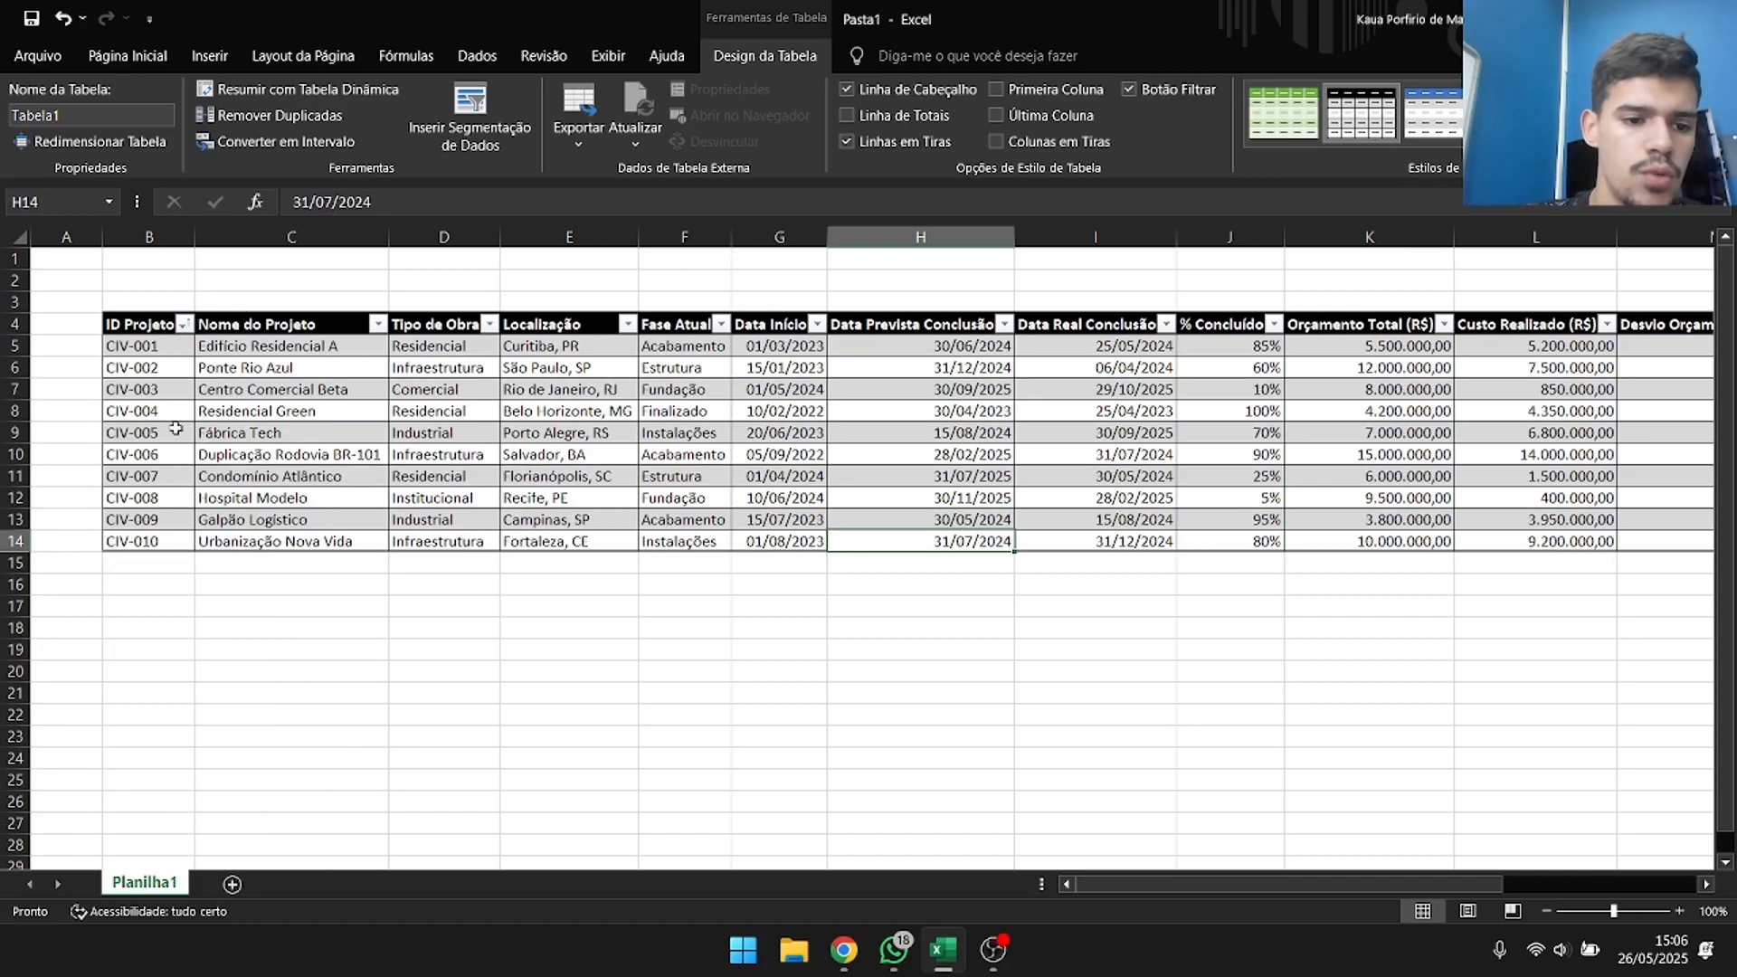
Review the ID Projeto values from CIV-001 to CIV-010 and the matching project names in the table.
click(142, 346)
key(ctrl+shift+Down)
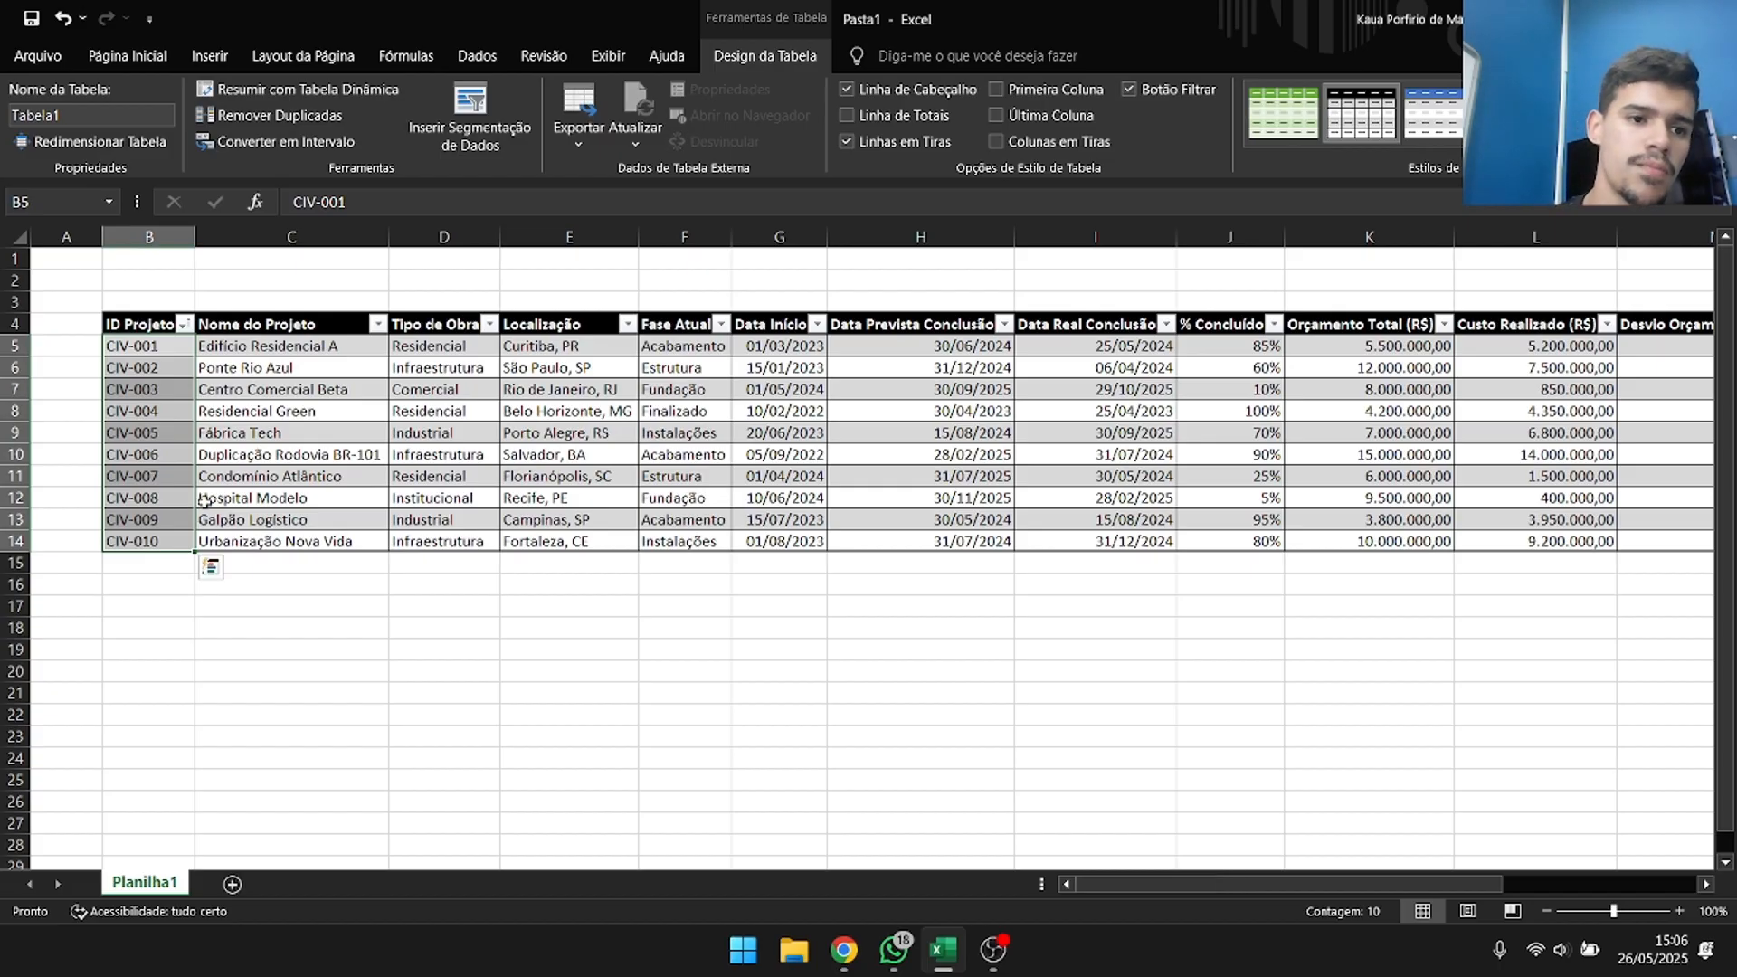
click(302, 641)
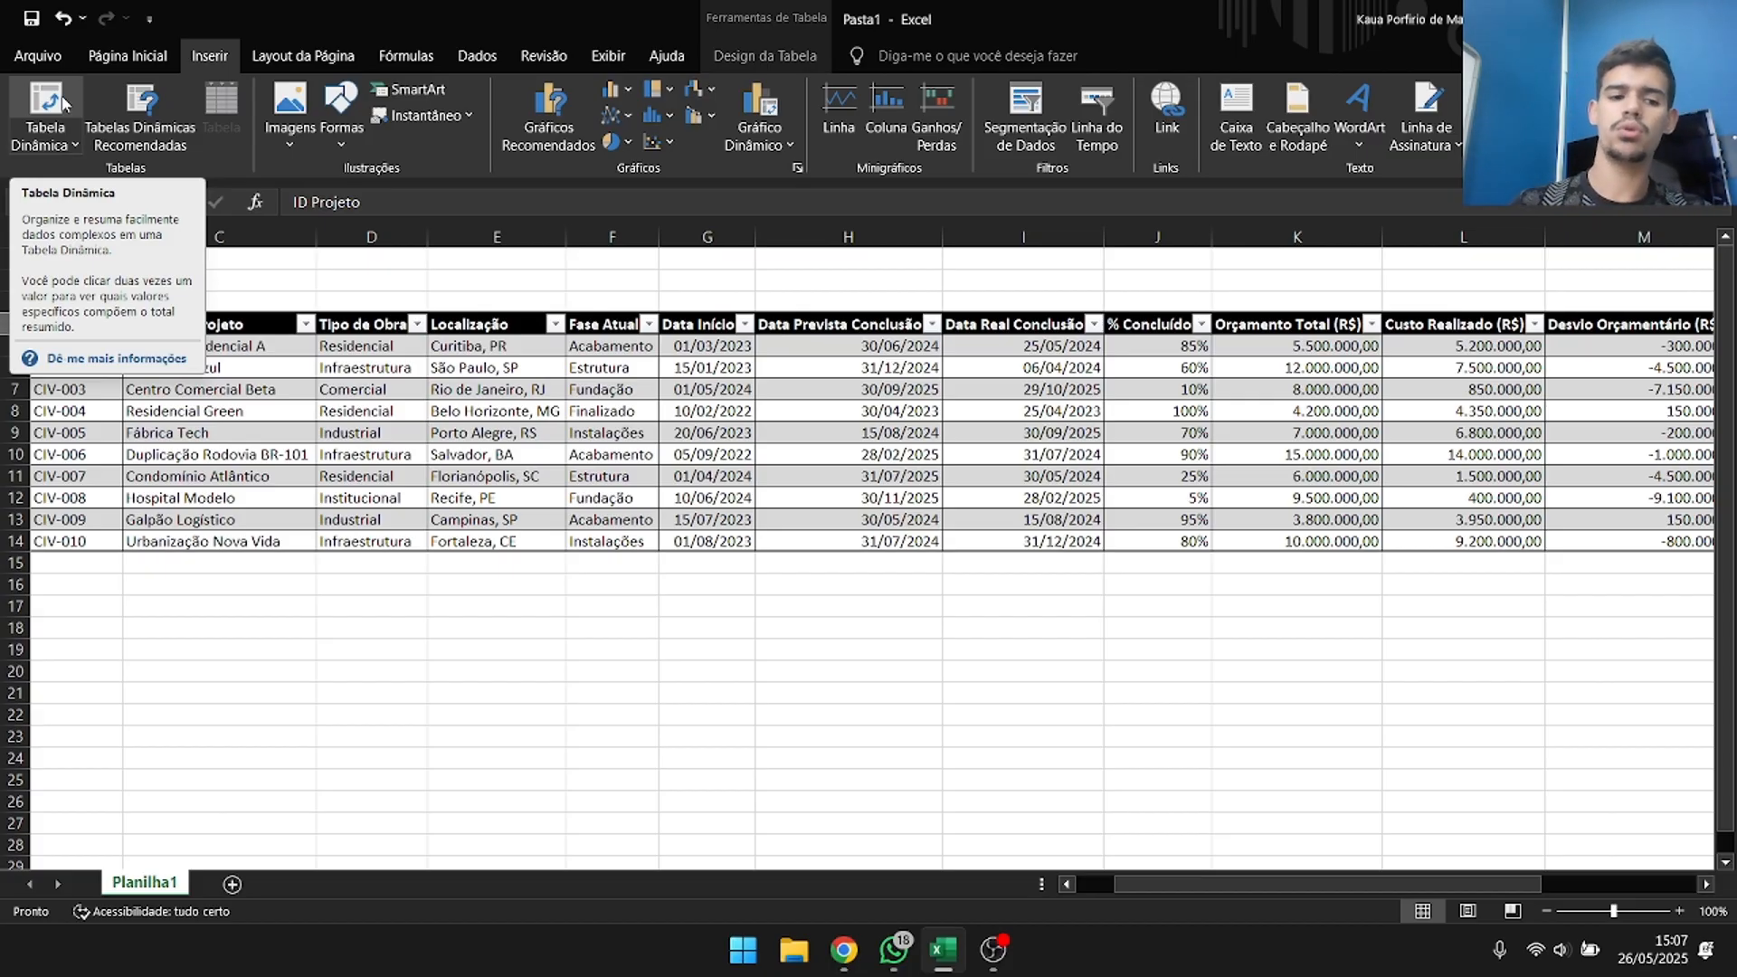
click(97, 542)
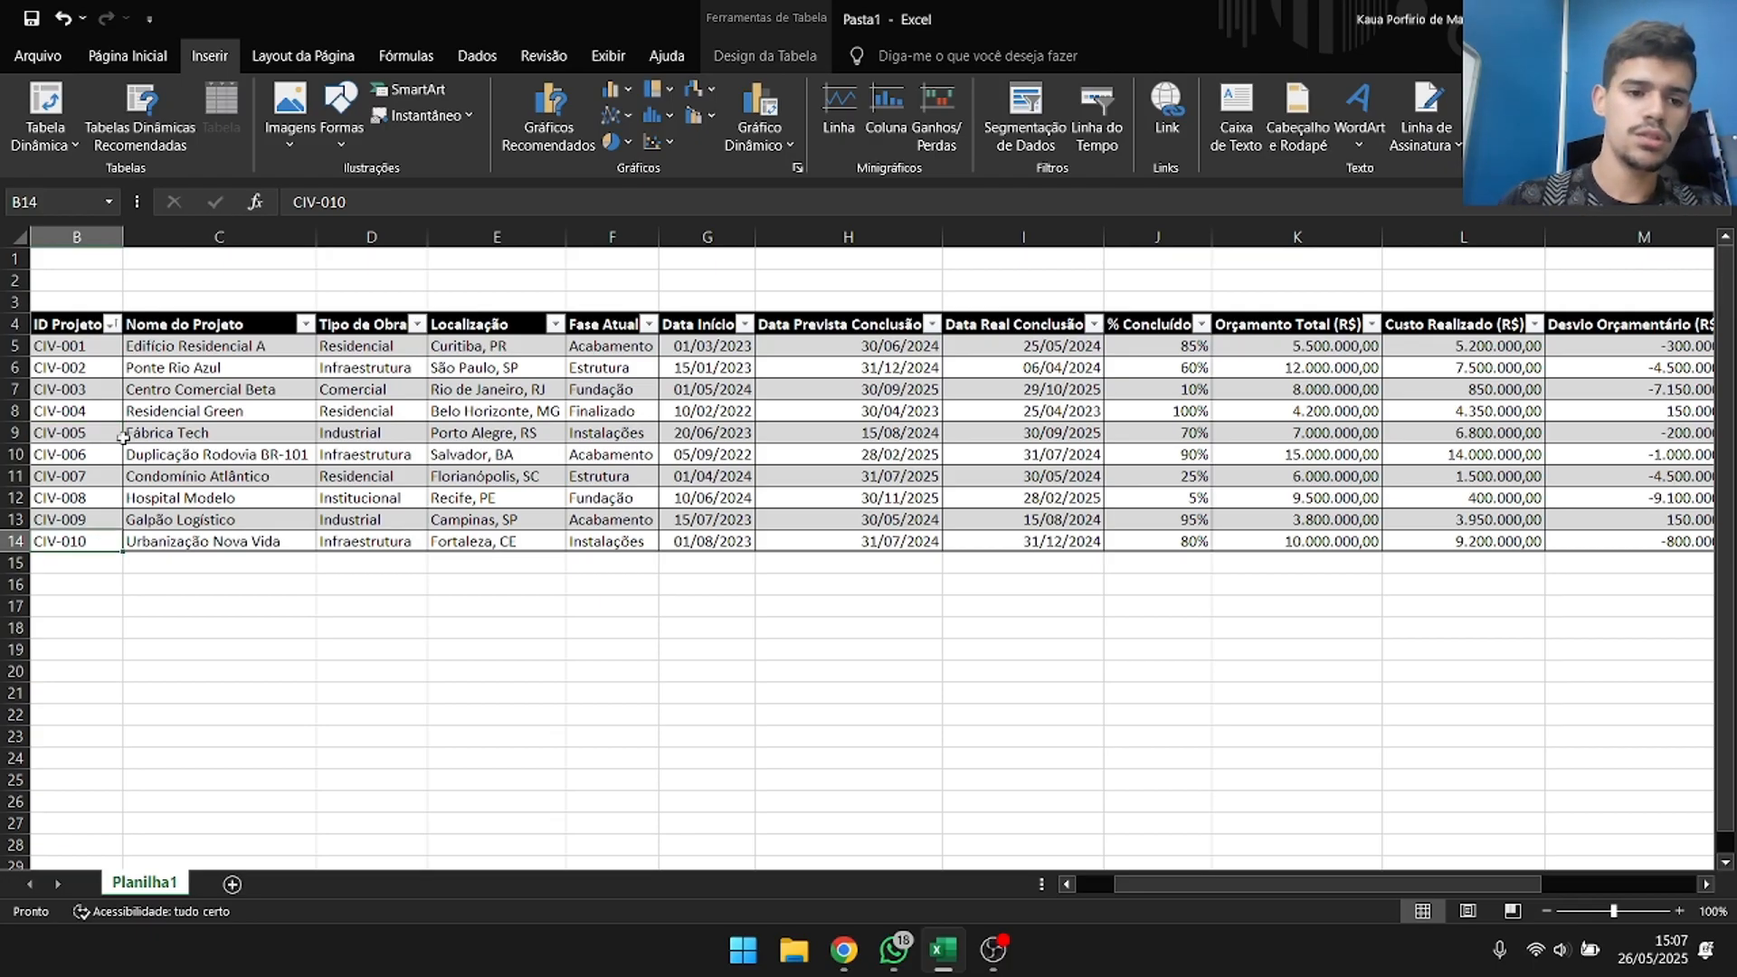
drag(94, 352, 99, 541)
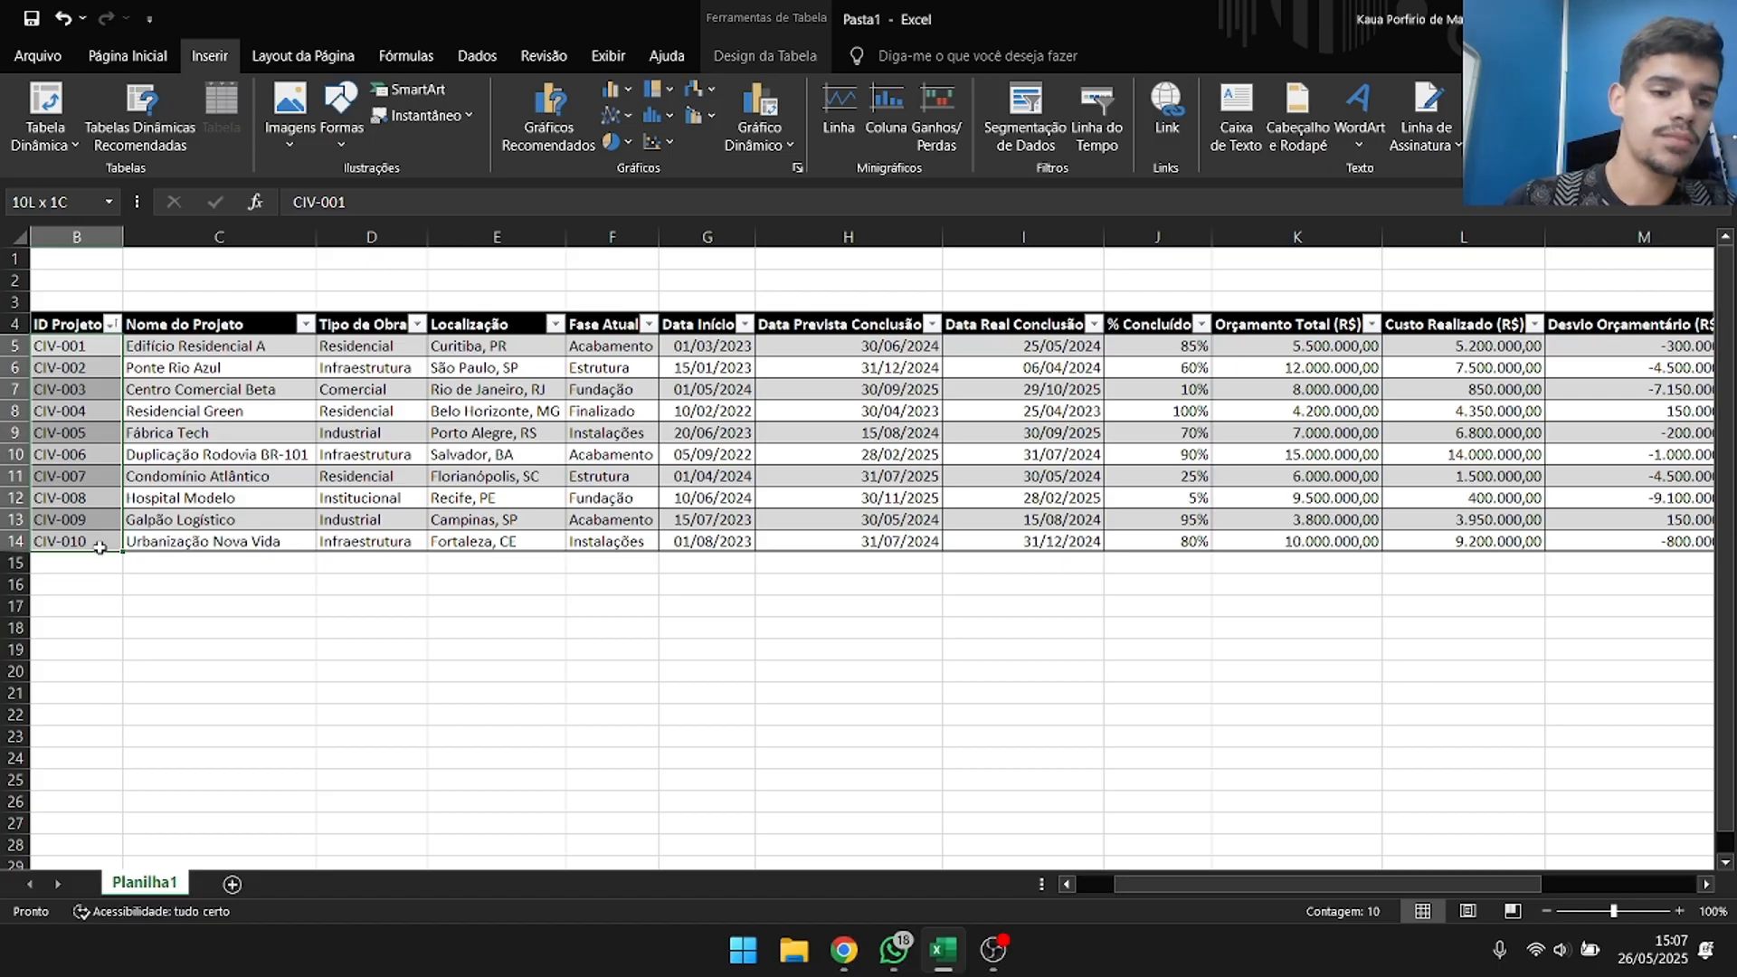
drag(274, 340, 279, 543)
click(1081, 627)
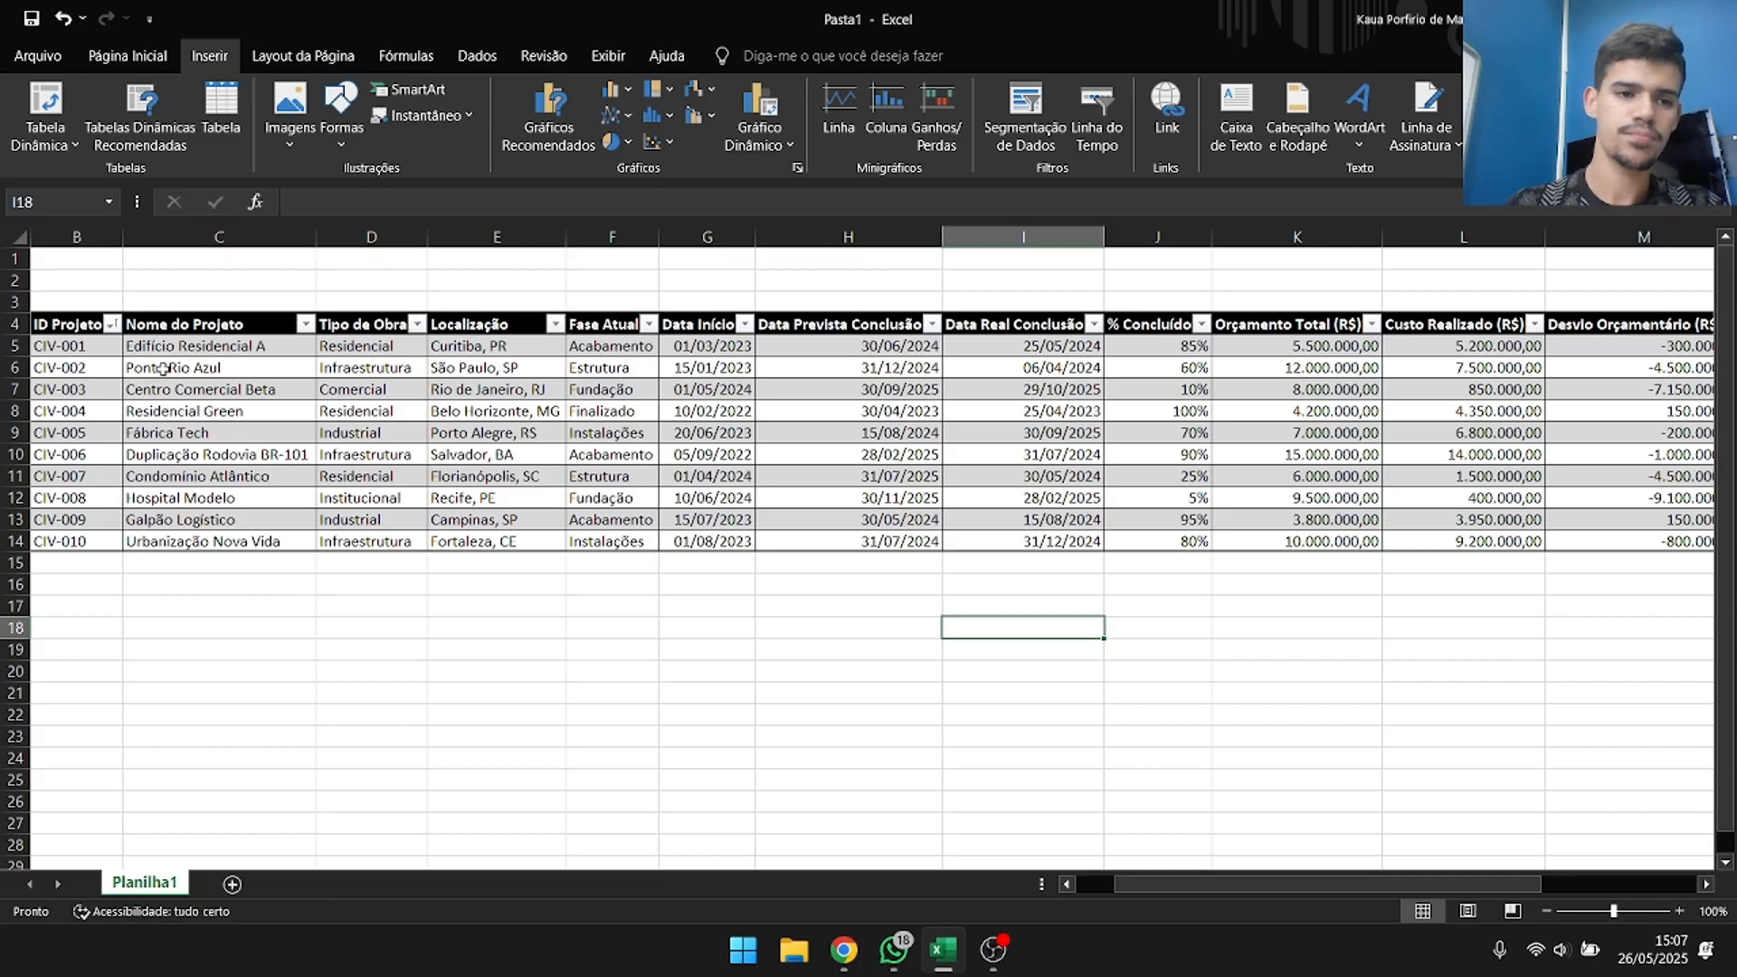
Create a pivot table from Tabela1 on a new worksheet.
click(222, 457)
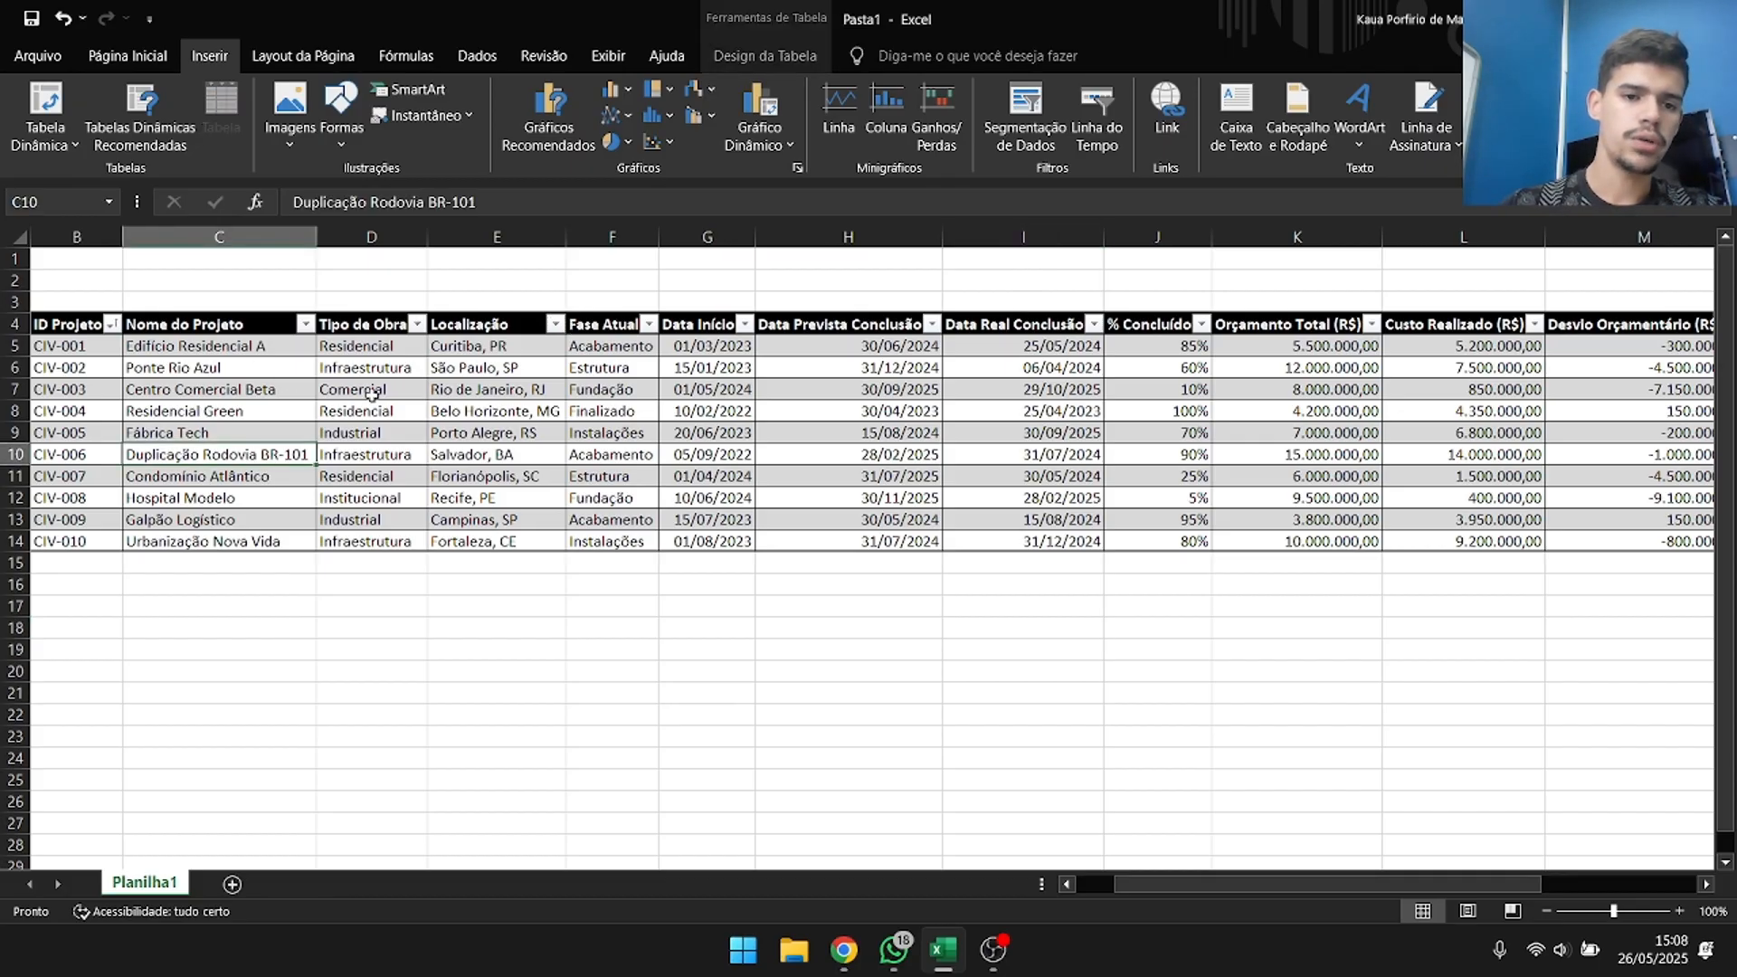
click(76, 113)
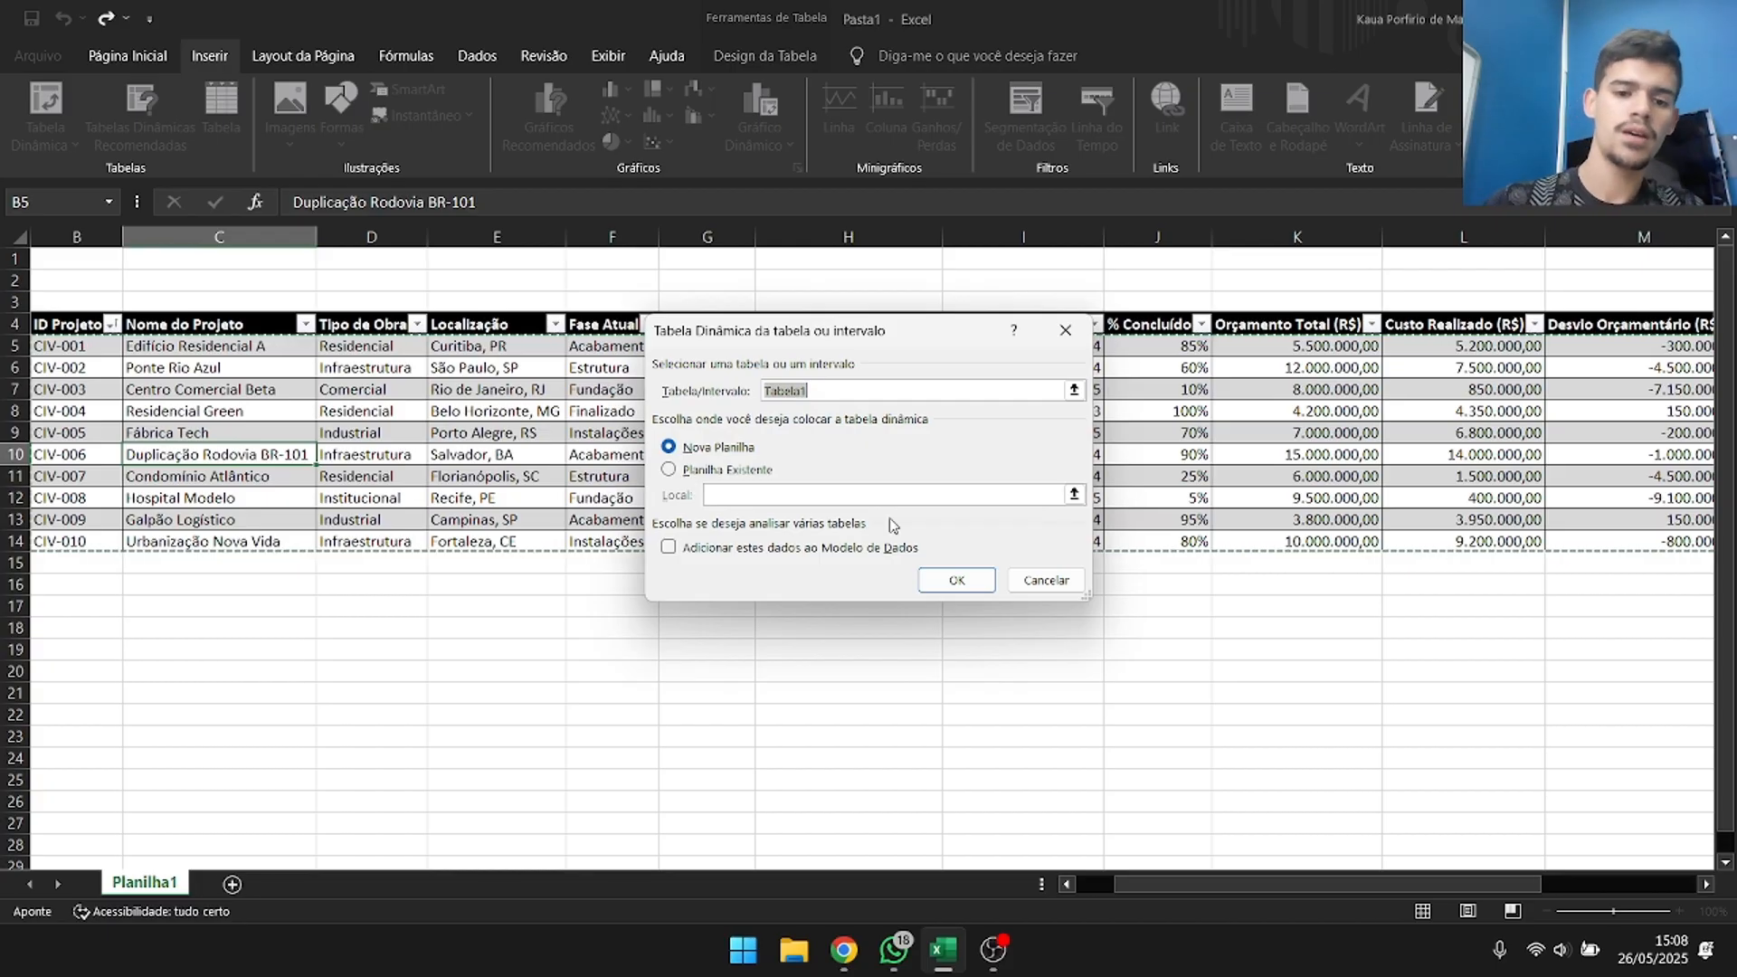
click(957, 578)
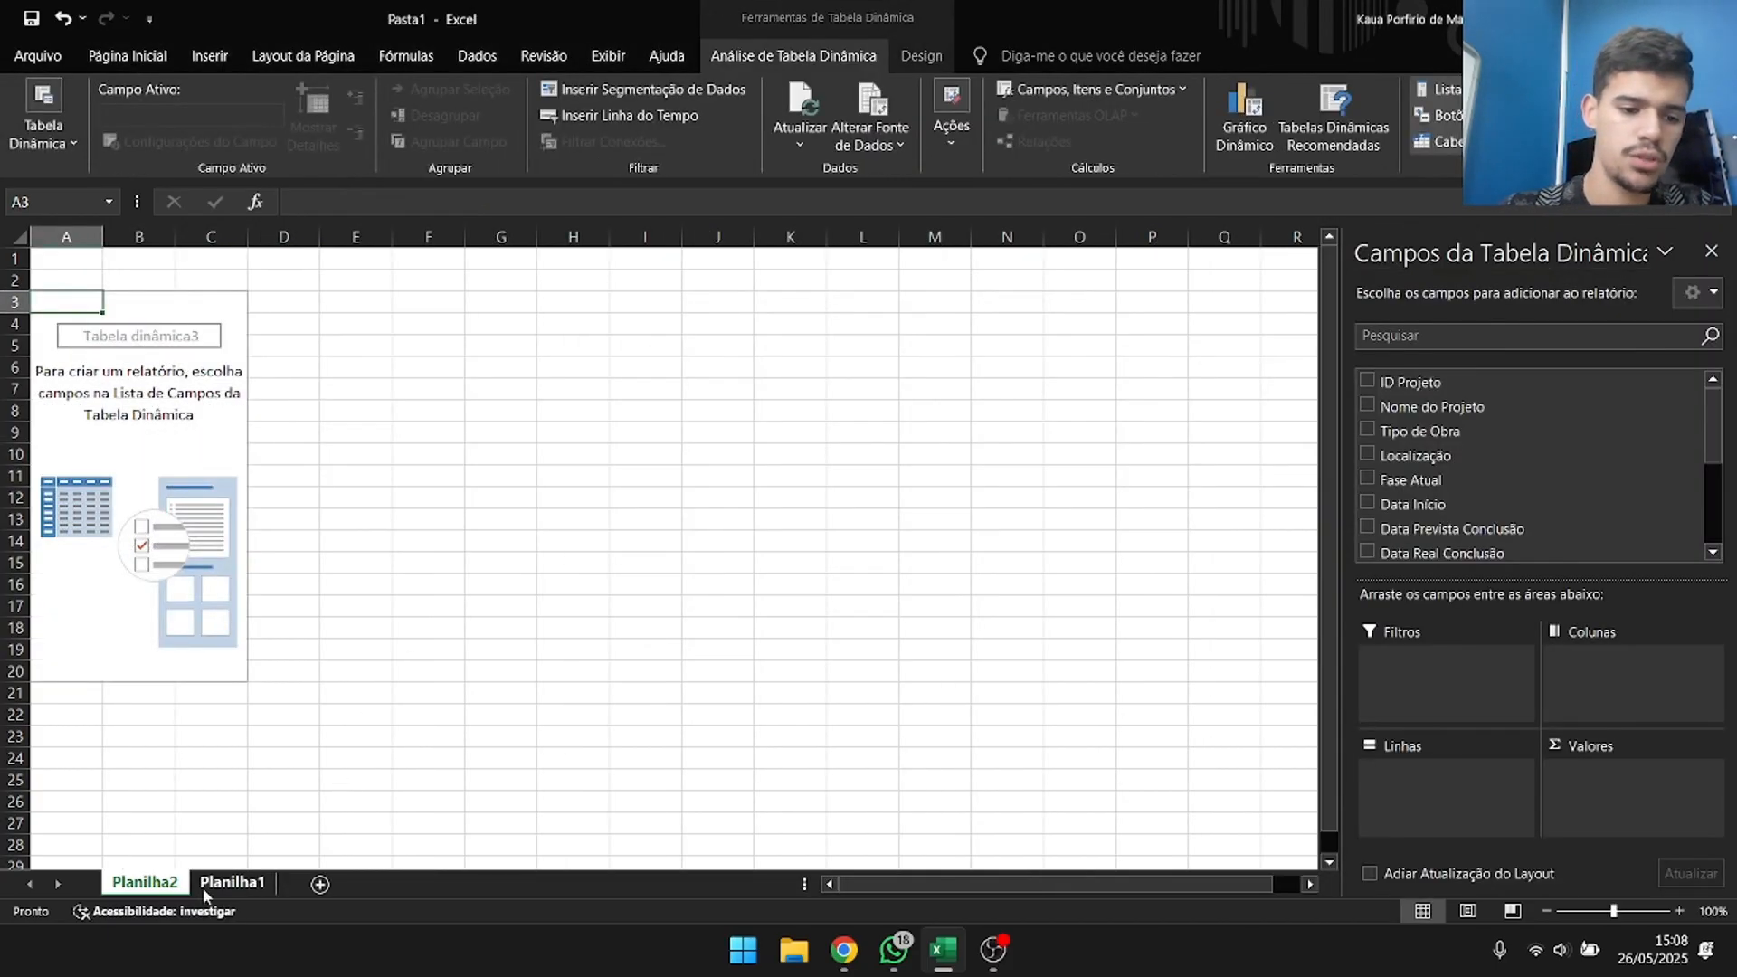
Rename the pivot table's sheet as Tabela Dinâmica and place it after Planilha1.
double_click(188, 883)
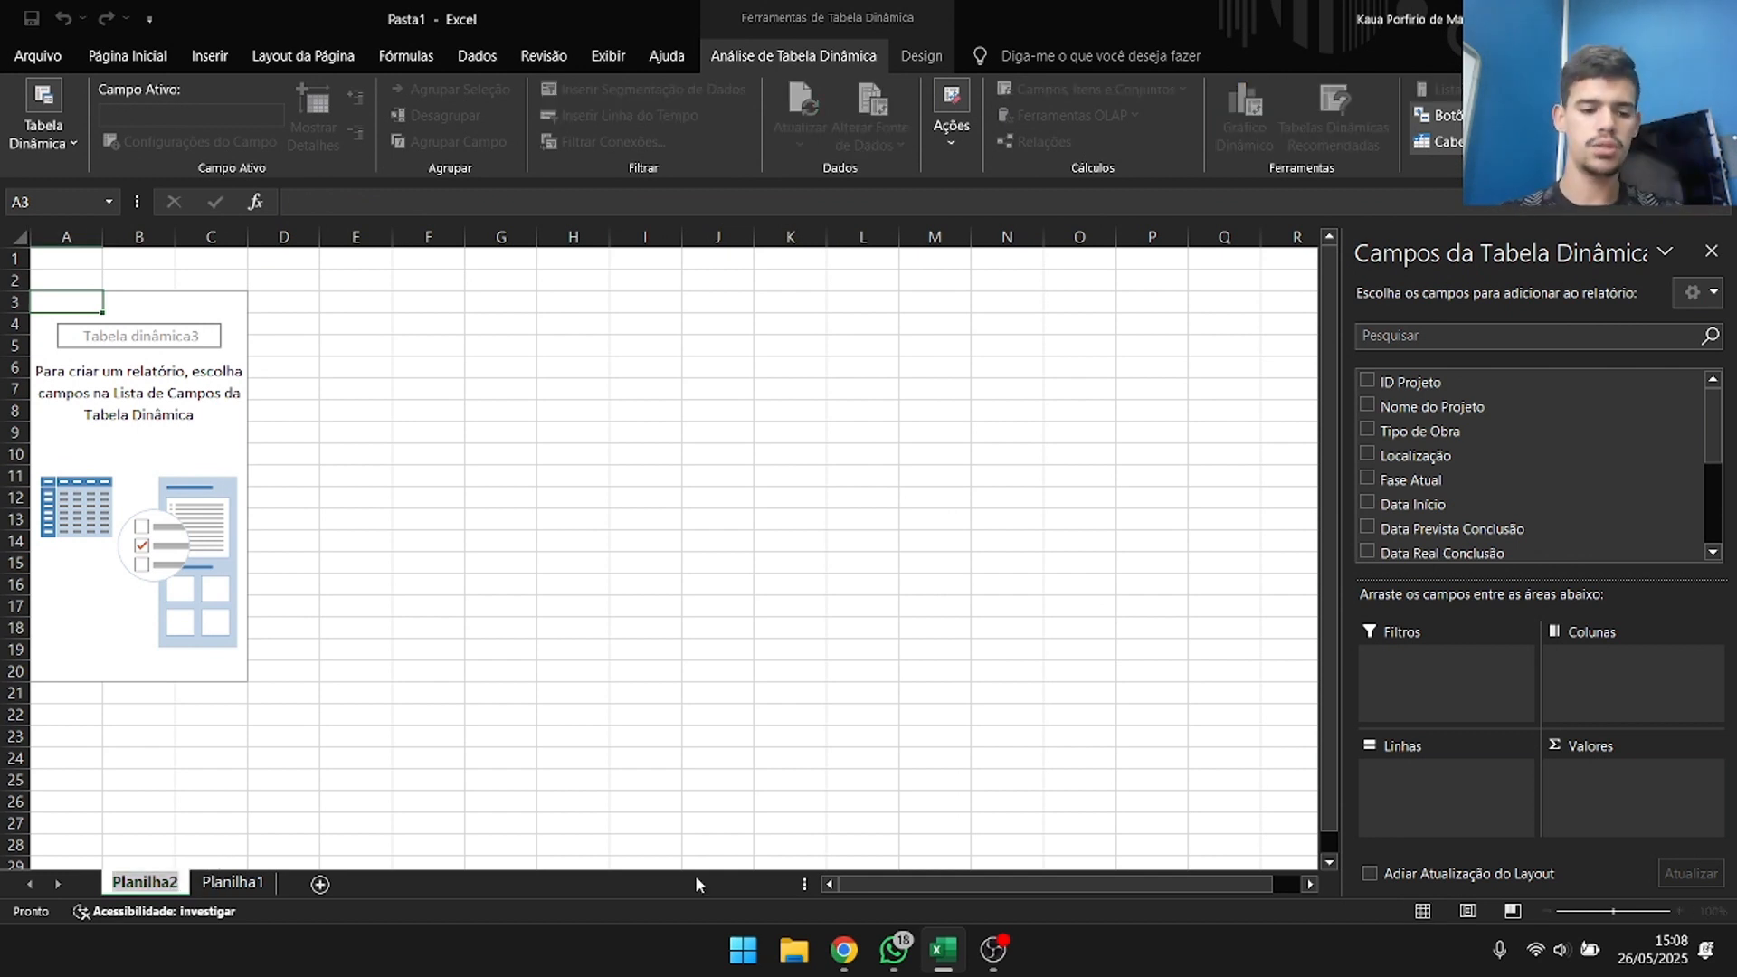
text(Tab)
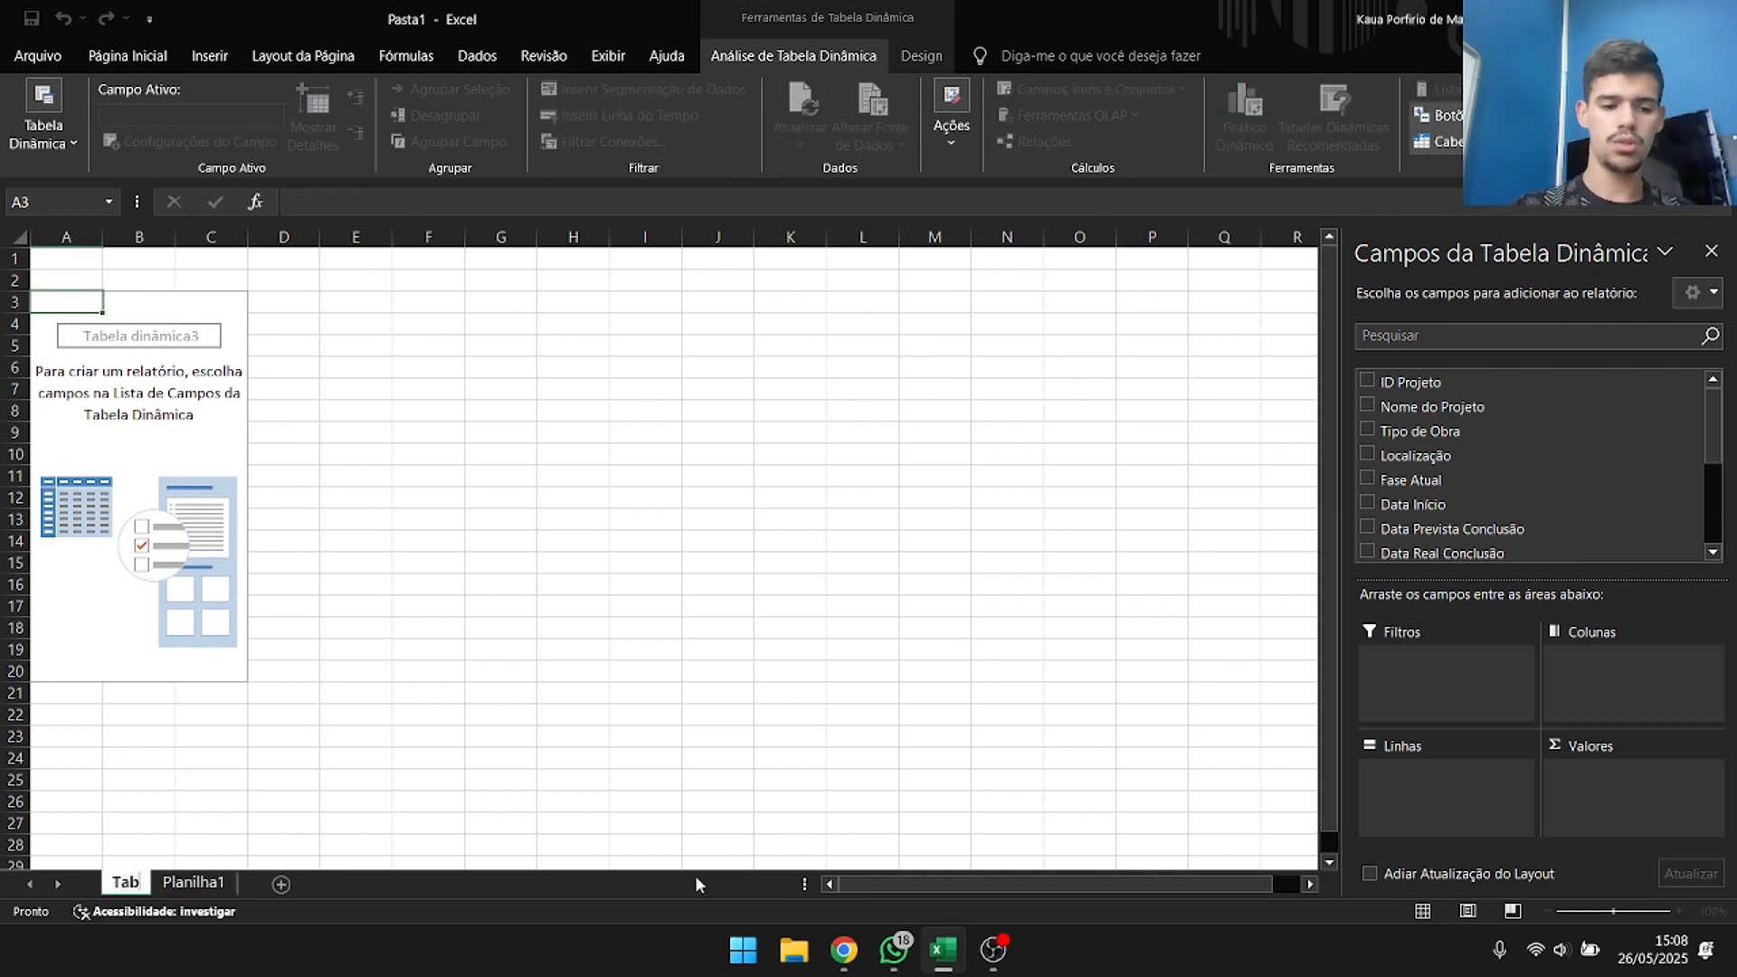
text(ela Dinâmuc)
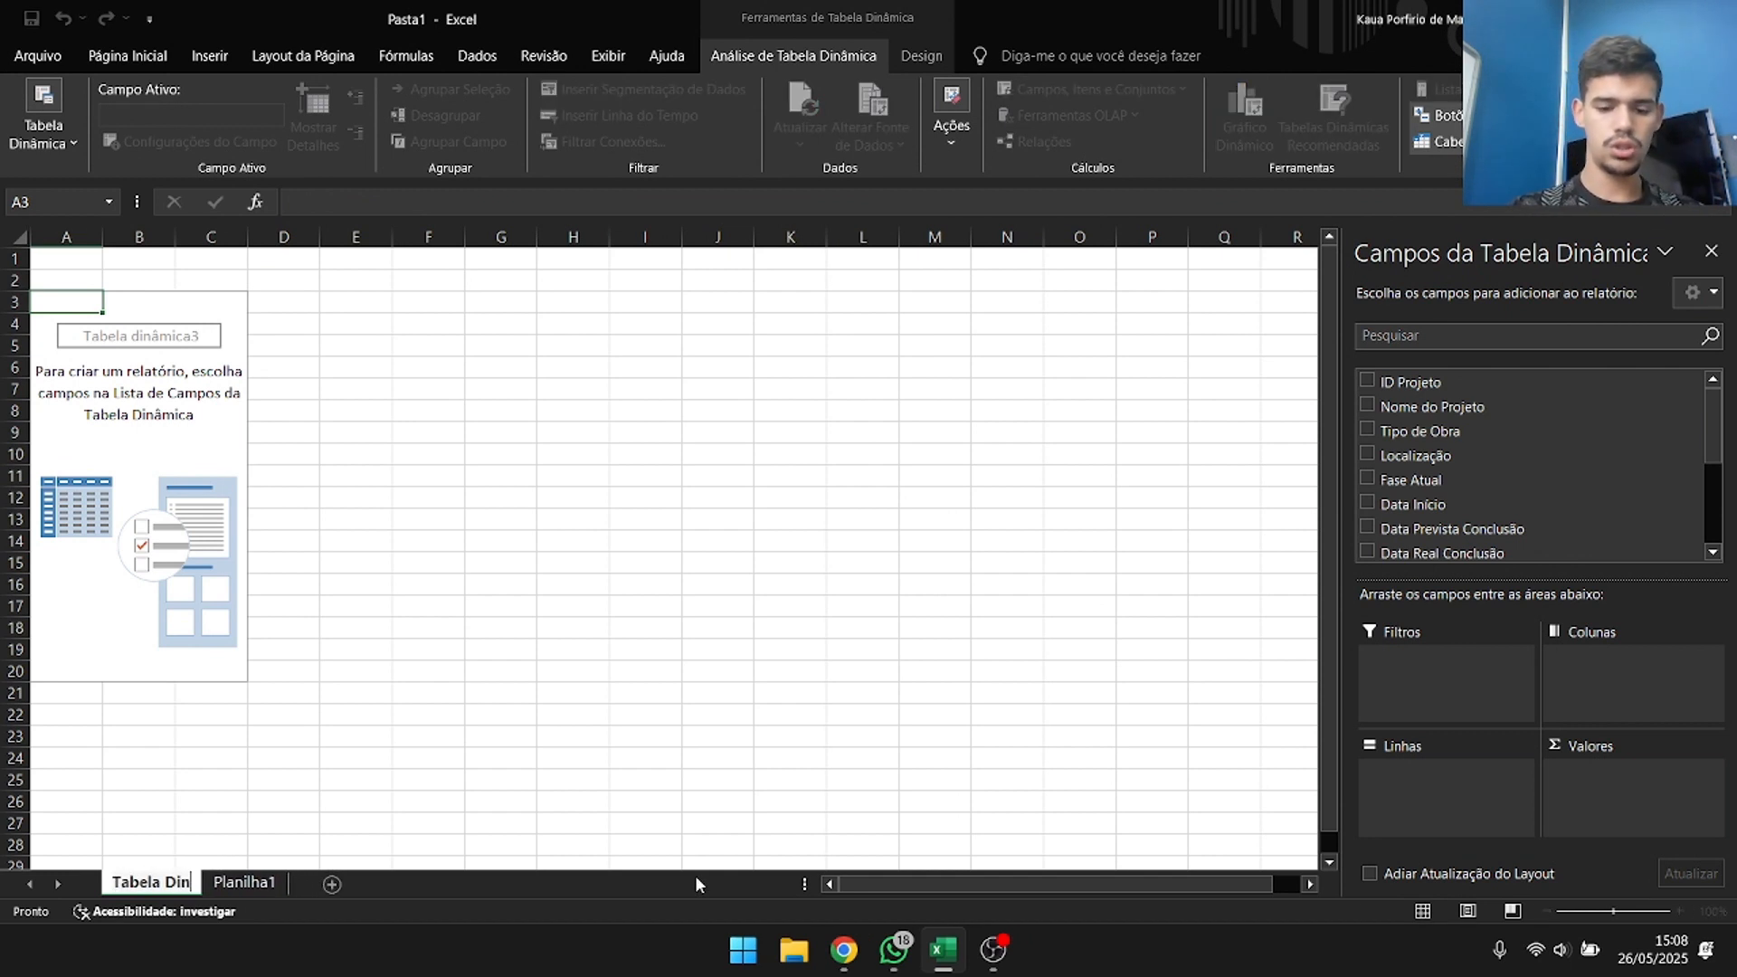
key(BackSpace)
key(BackSpace)
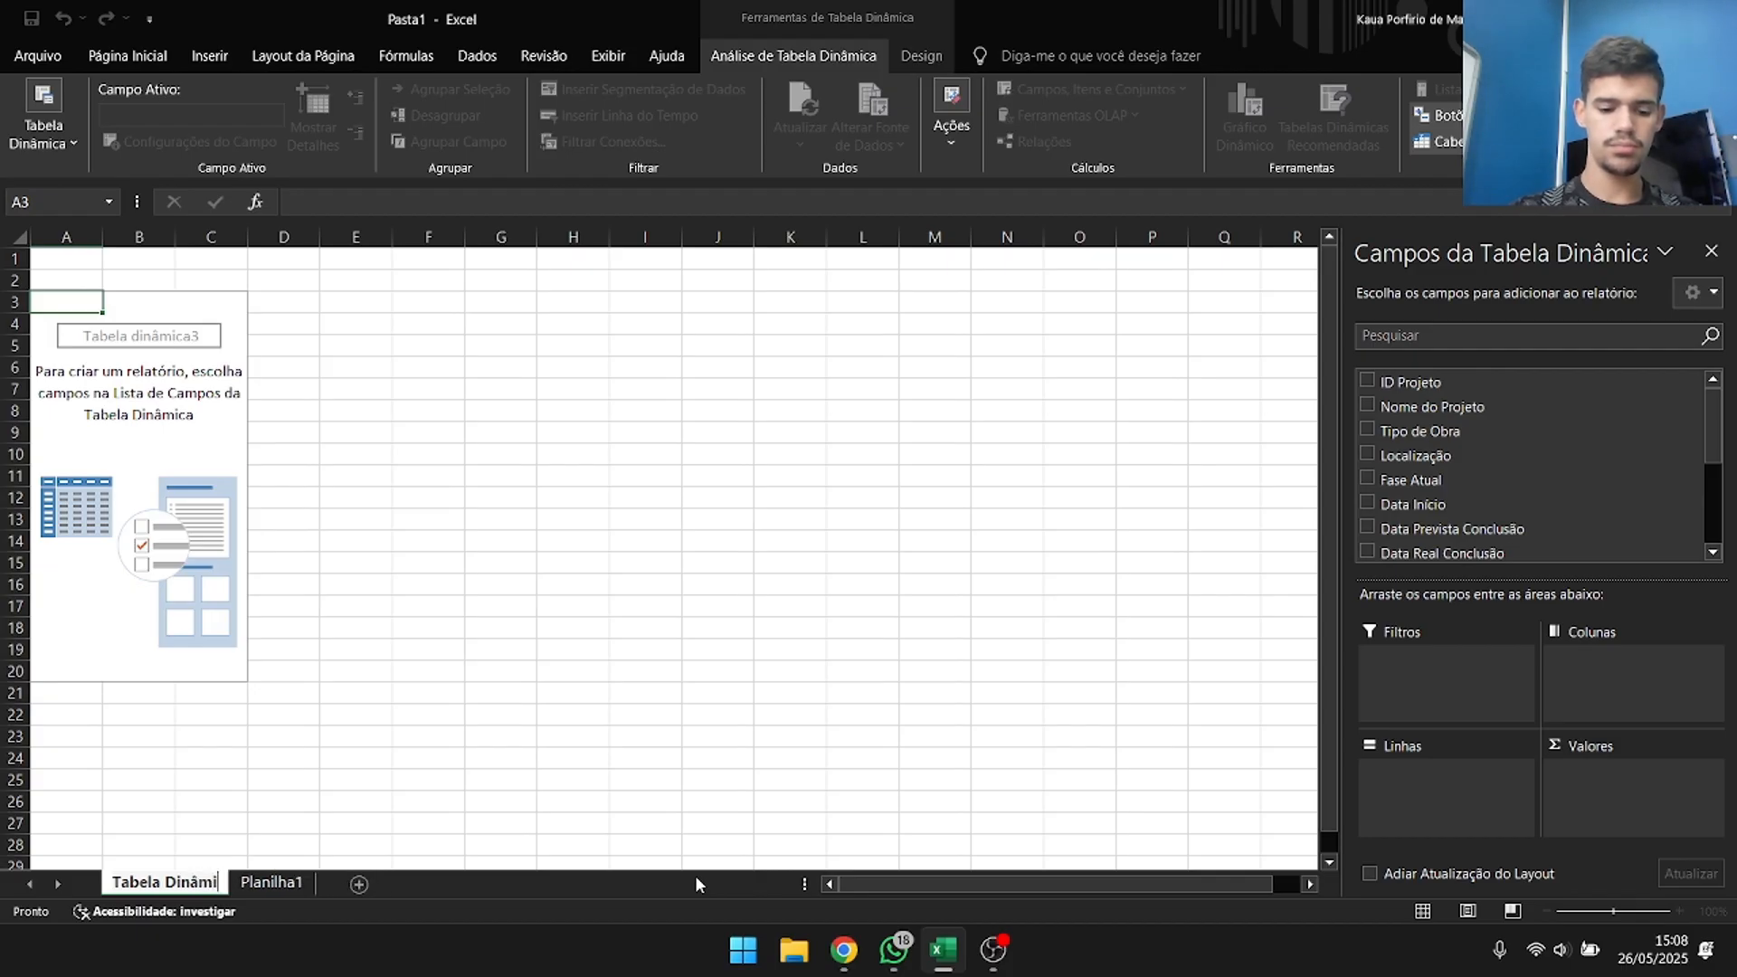
text(ia)
text(a)
key(Return)
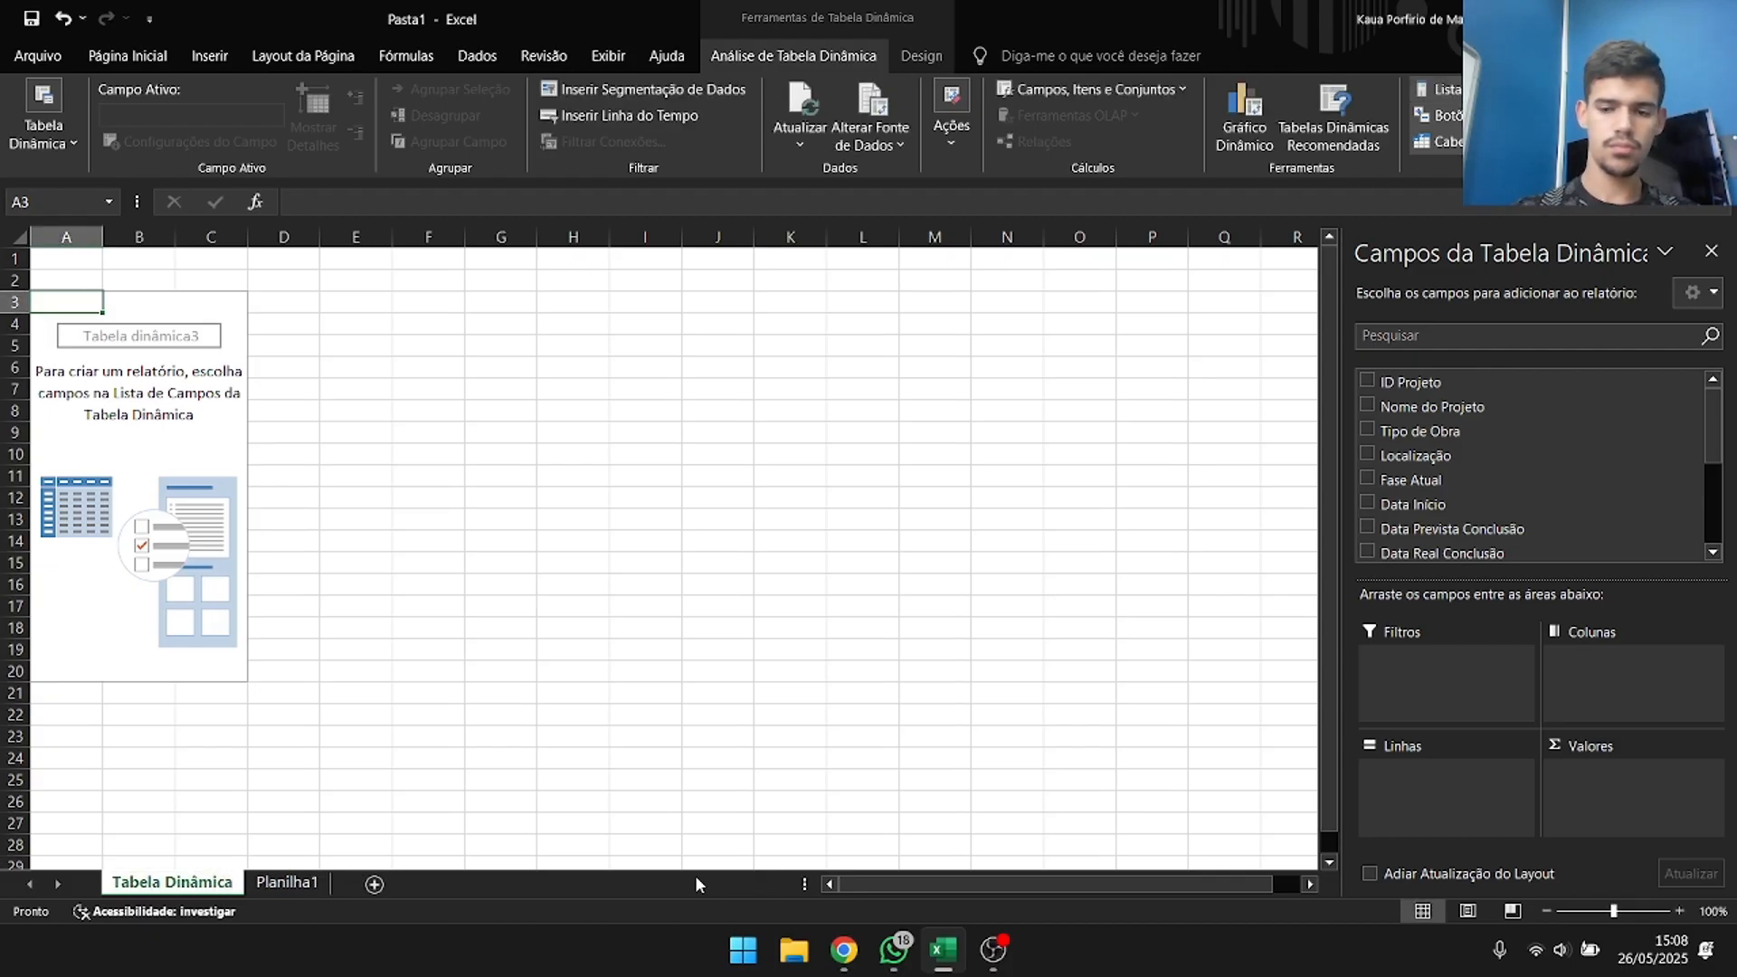
drag(217, 884, 331, 884)
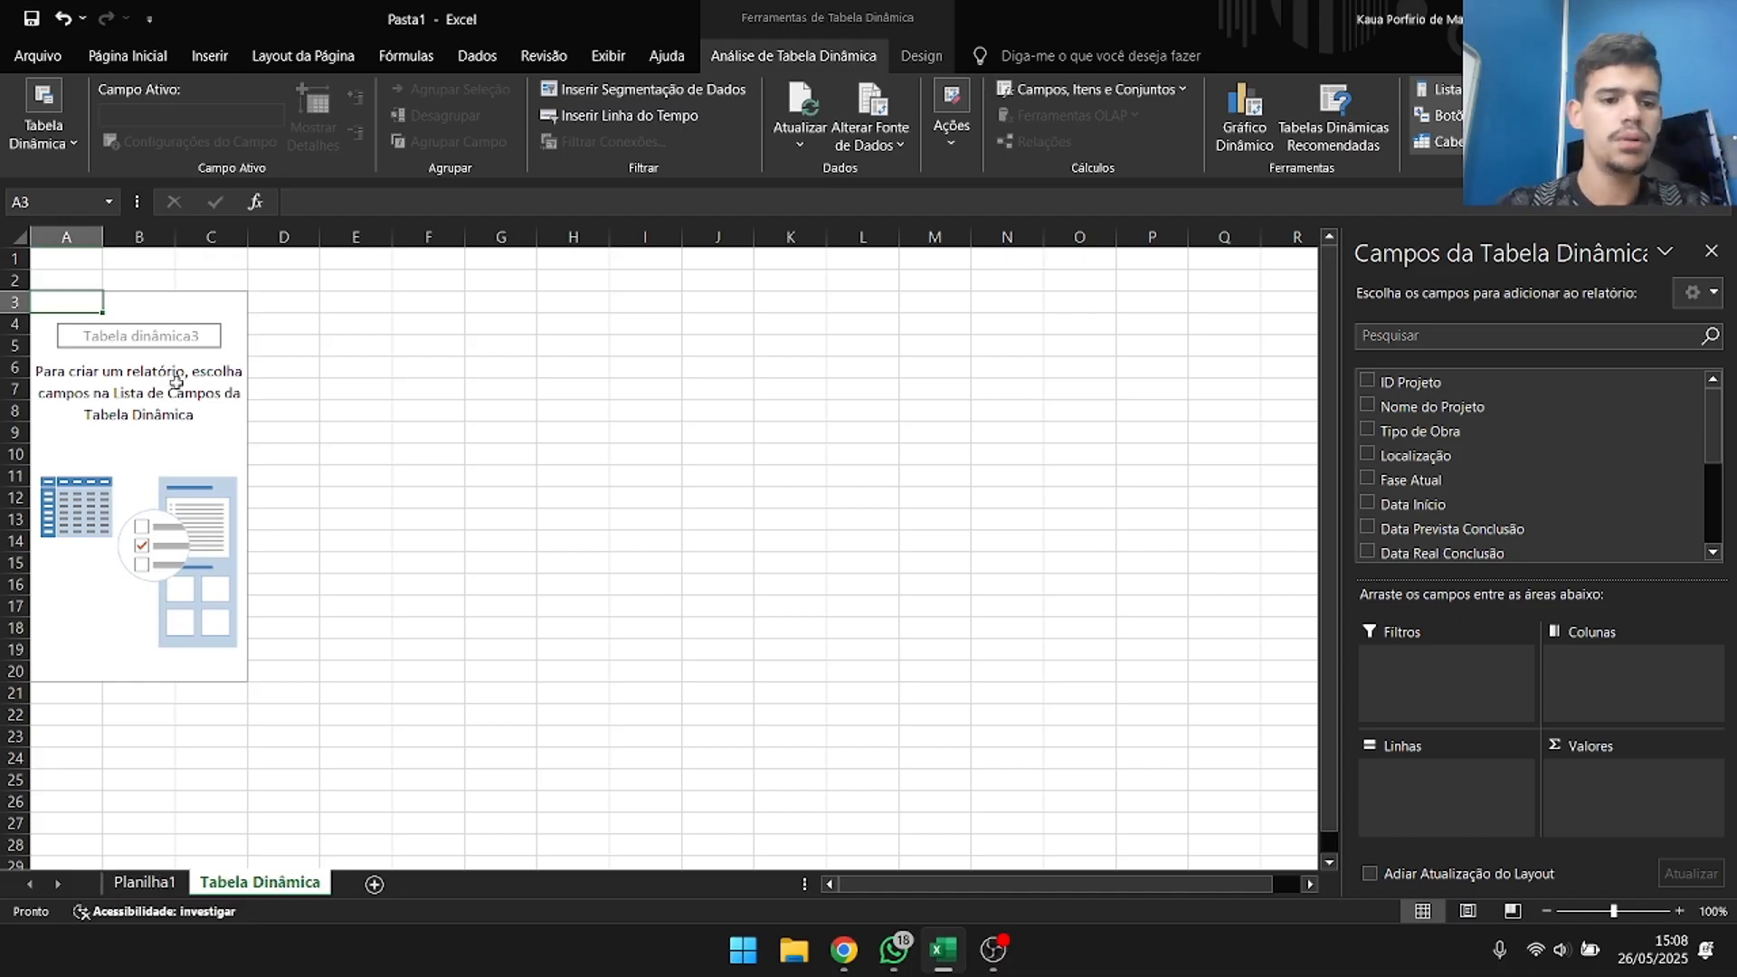
Select cells inside and outside the empty pivot table and return to it to compare when its field list shows.
click(186, 389)
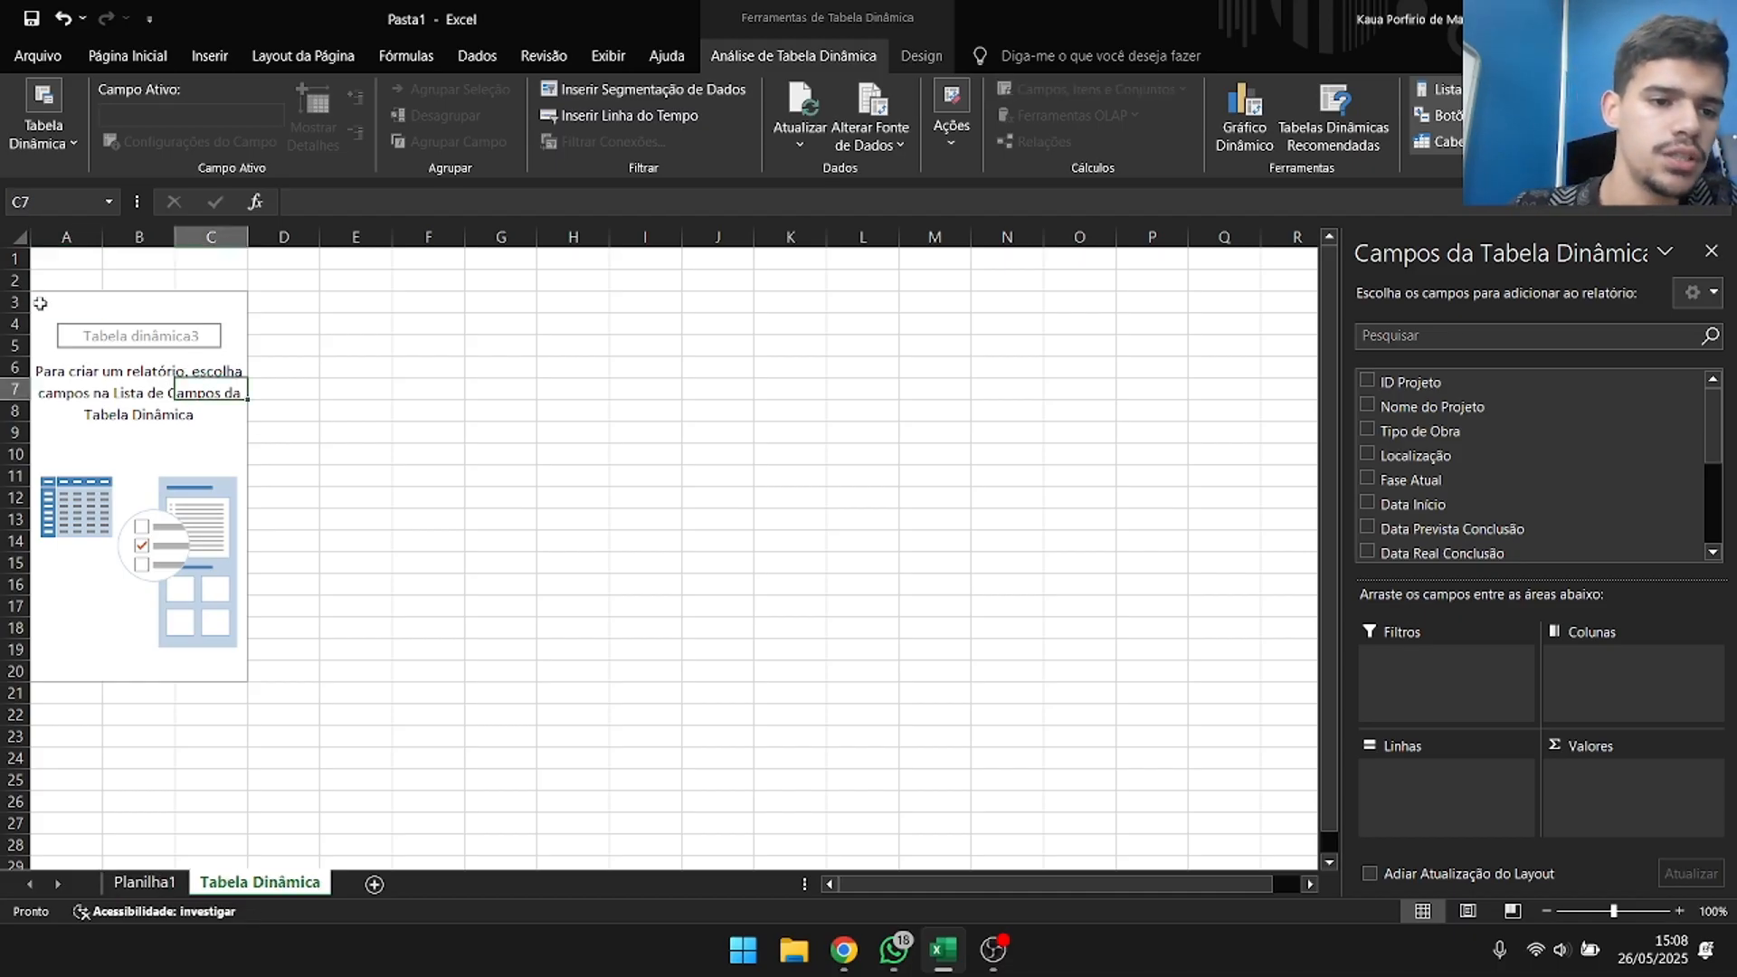
click(72, 329)
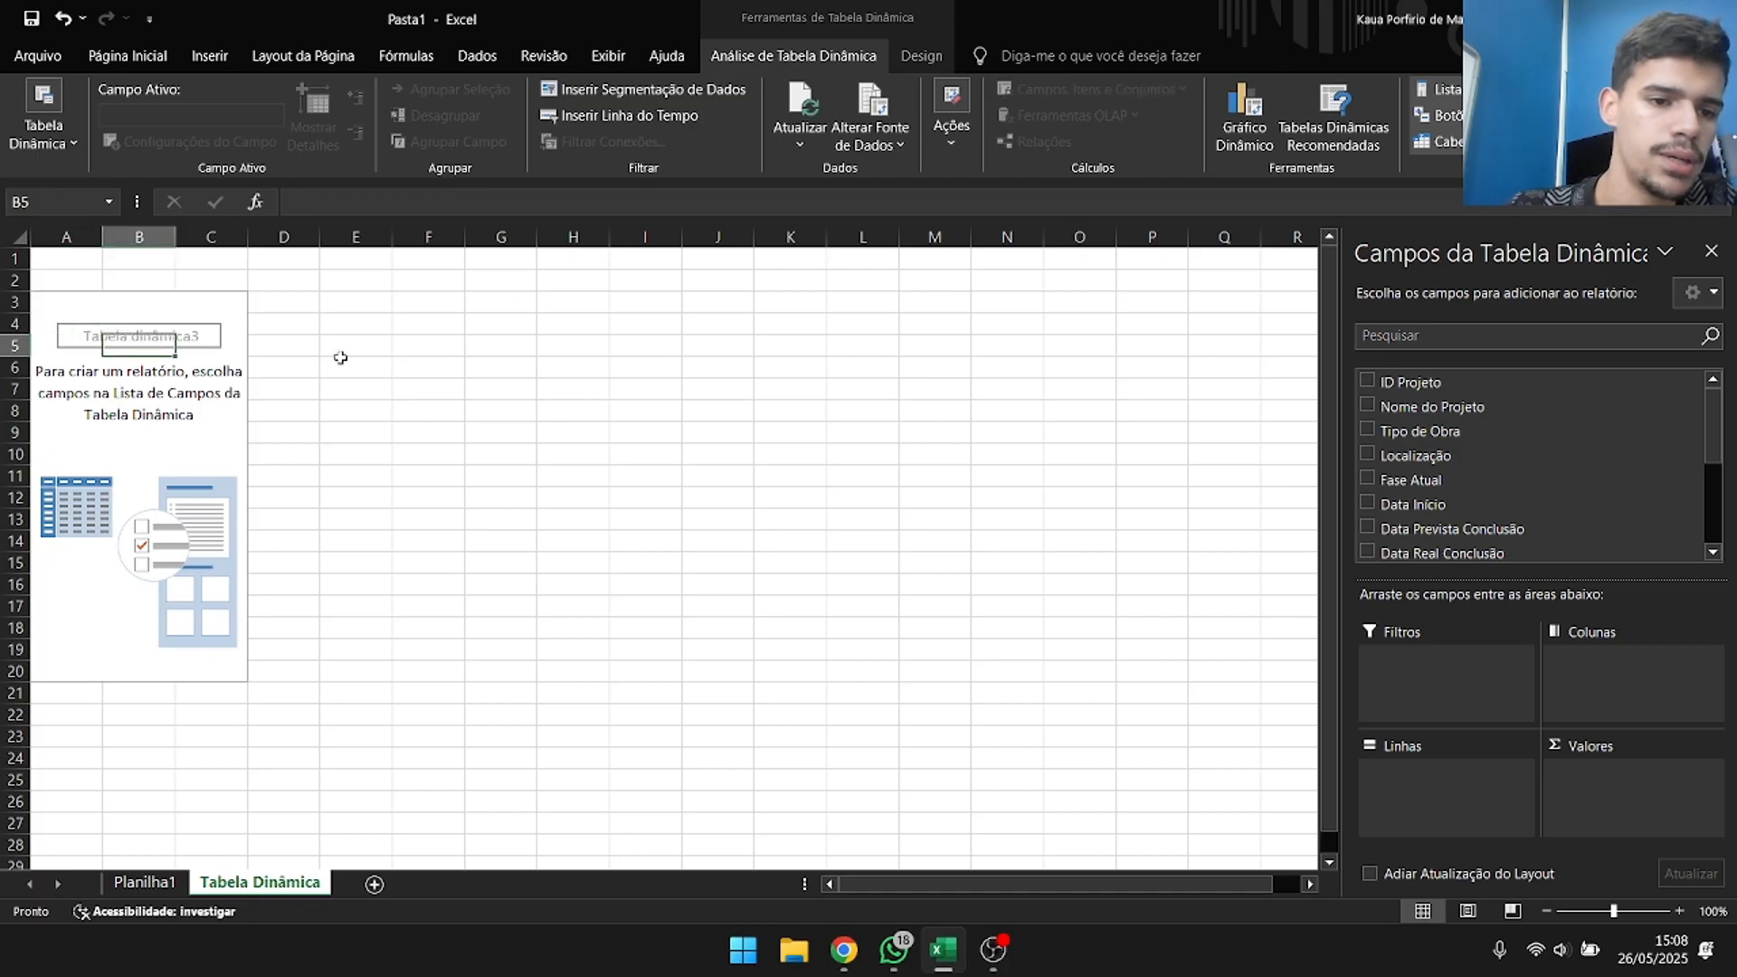
click(425, 387)
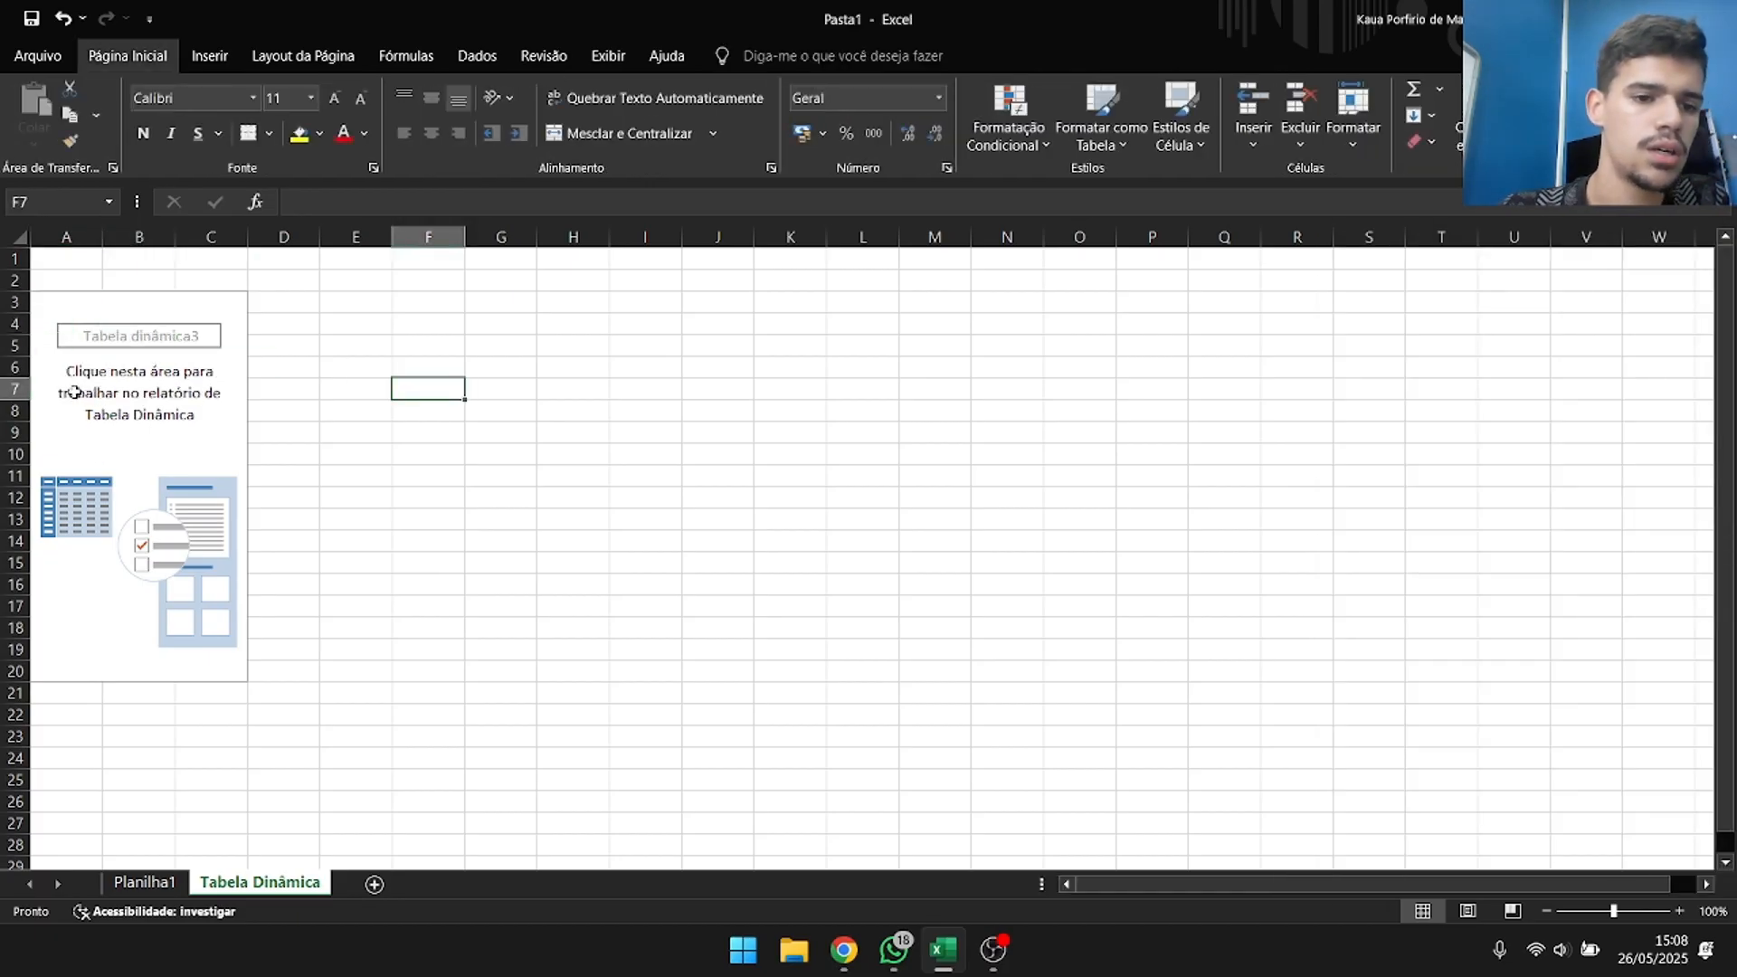
click(136, 459)
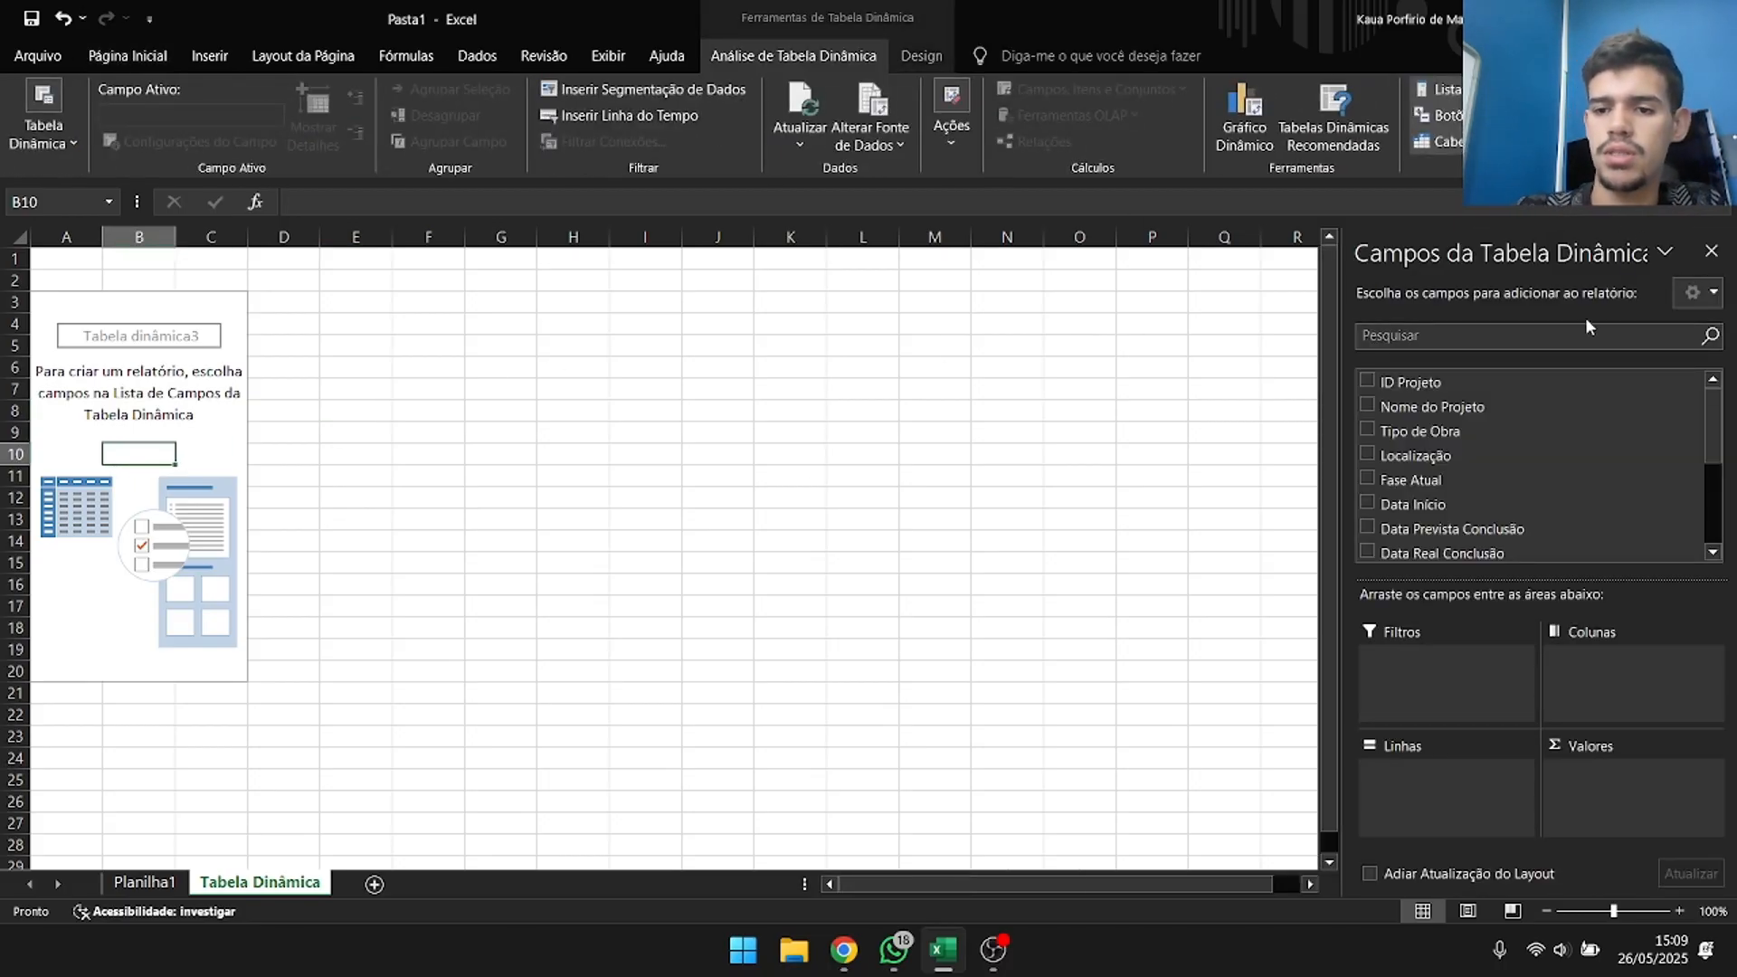
Examine all available pivot table fields and compare them with the column headings of the source table on Planilha1.
scroll(1628, 510, down, 4)
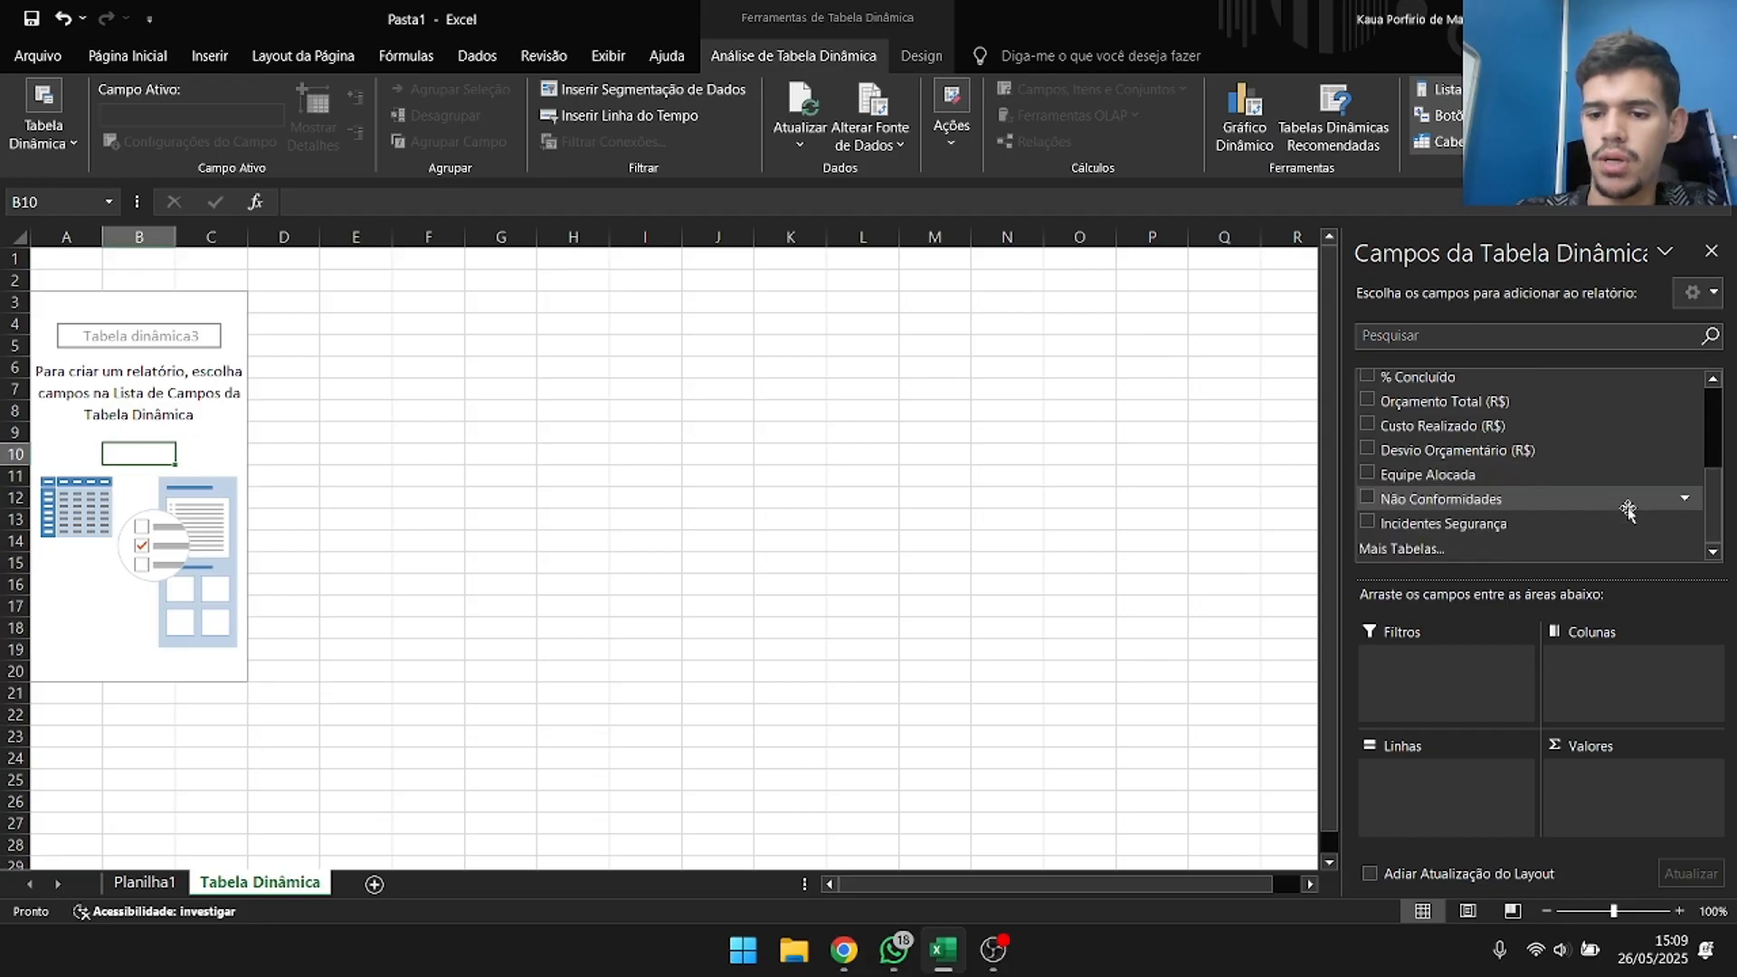
scroll(1627, 509, up, 4)
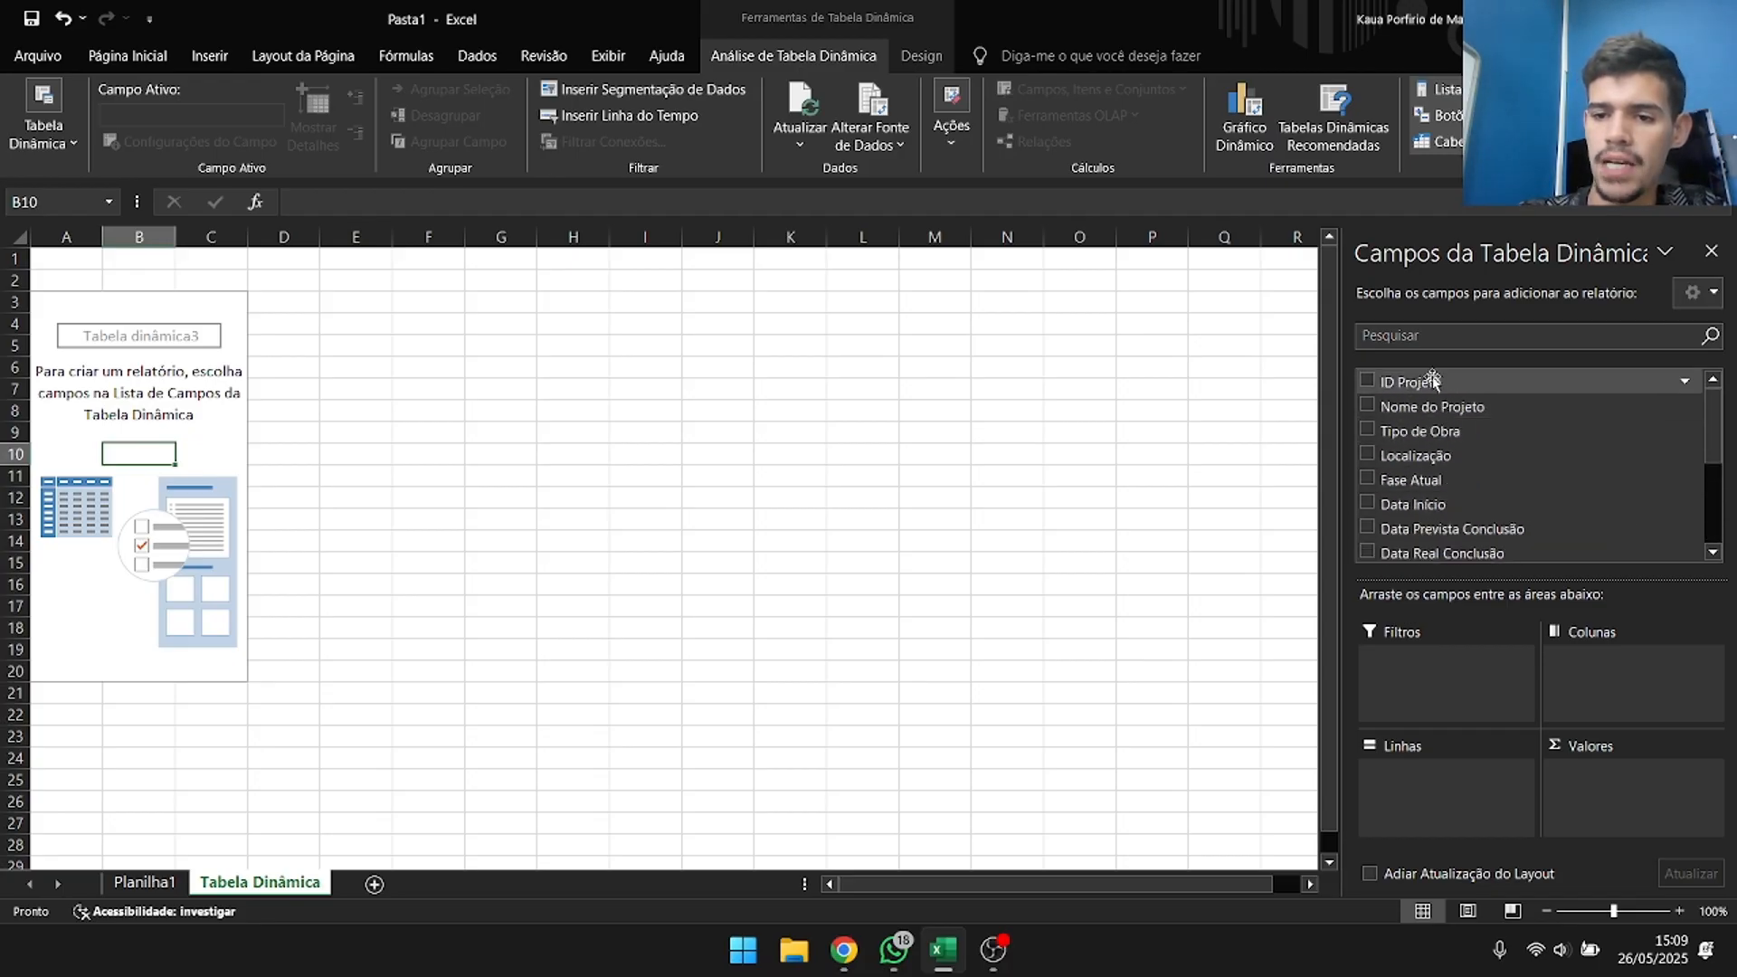
scroll(1432, 435, down, 3)
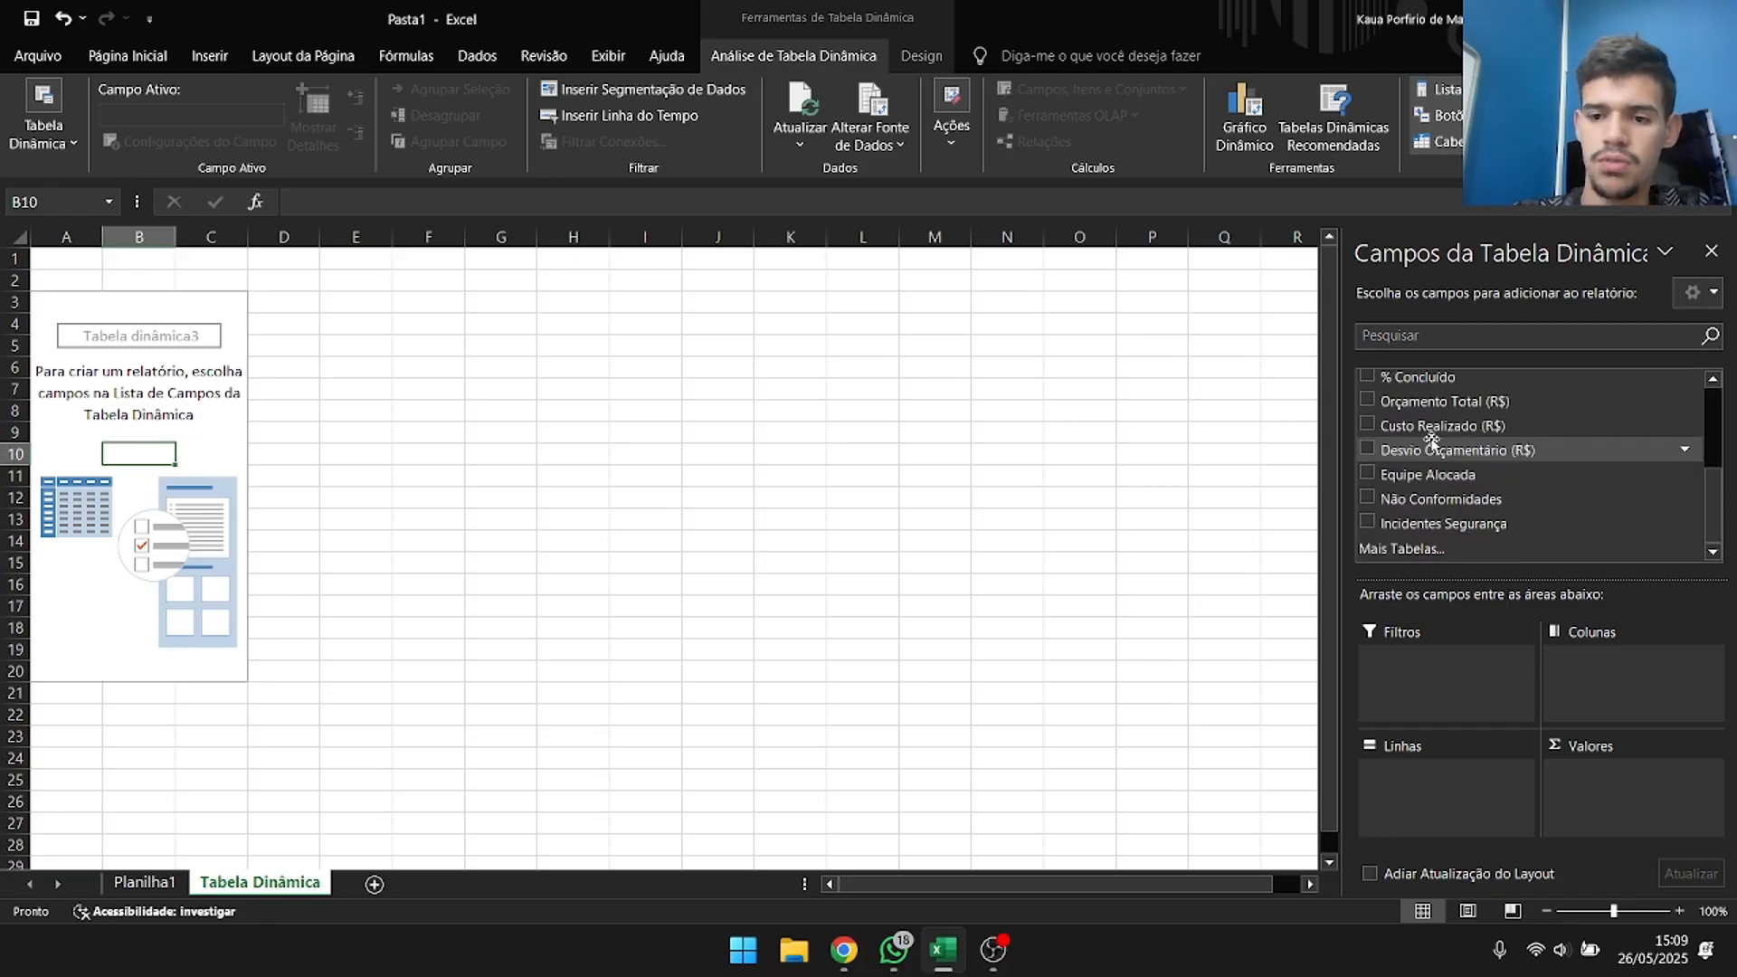
scroll(1432, 434, up, 2)
scroll(1432, 425, up, 2)
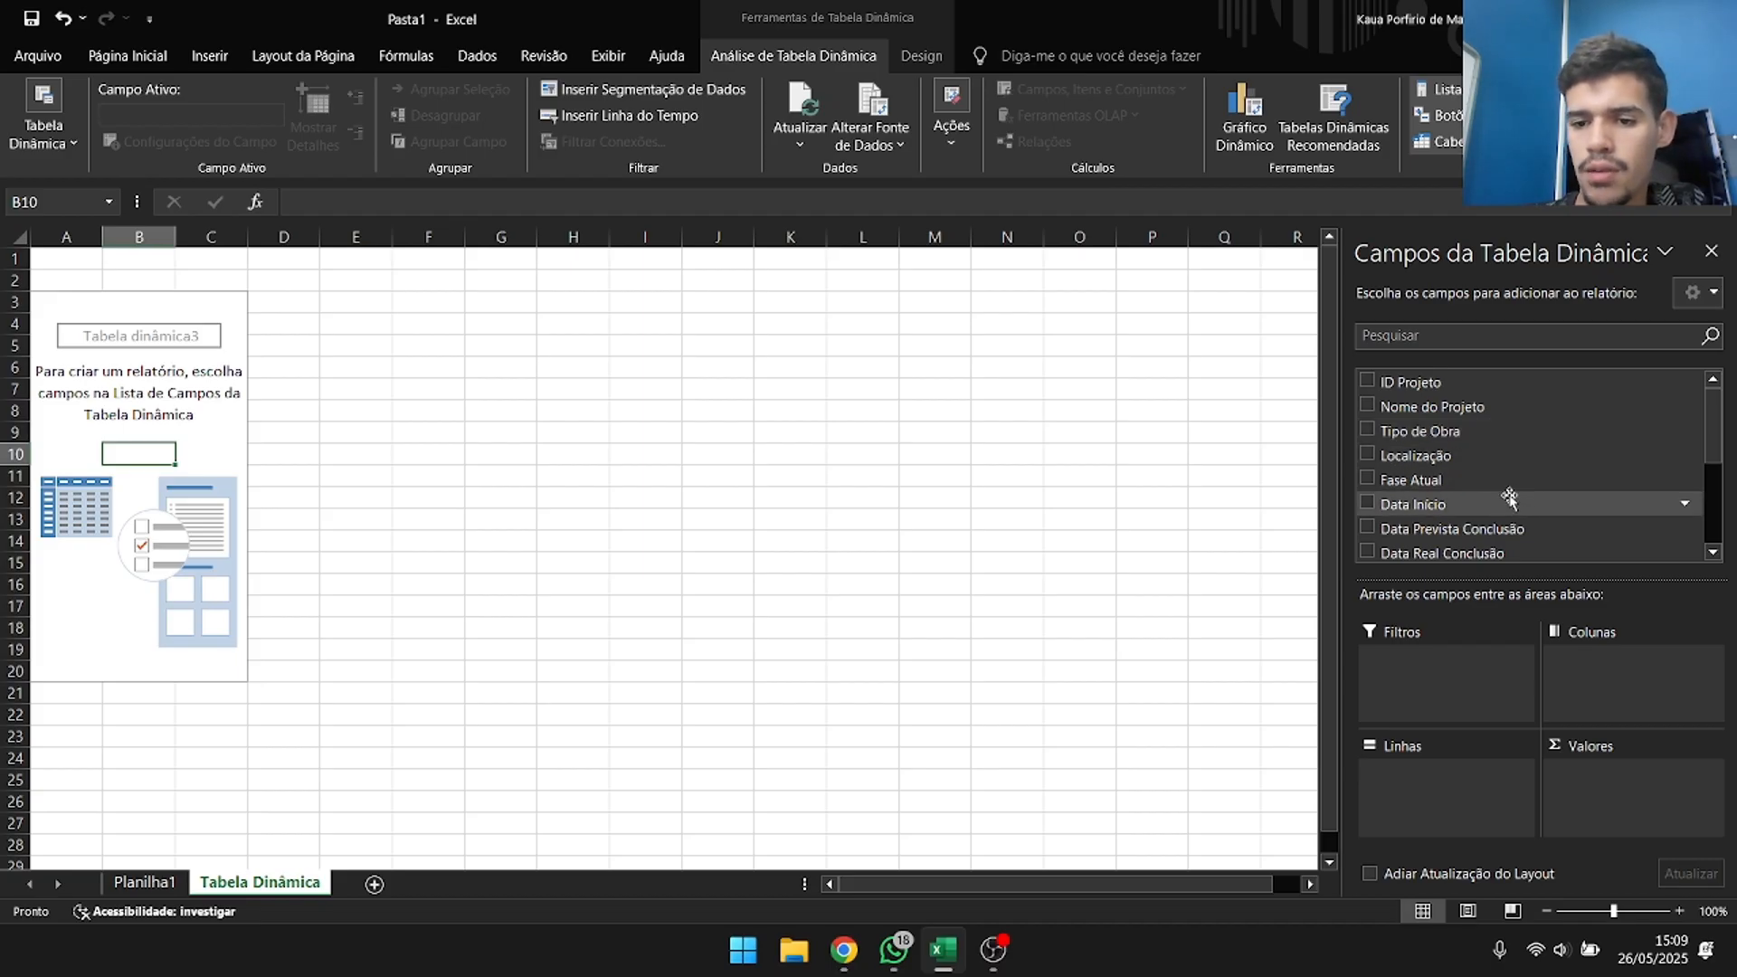
scroll(1502, 516, down, 3)
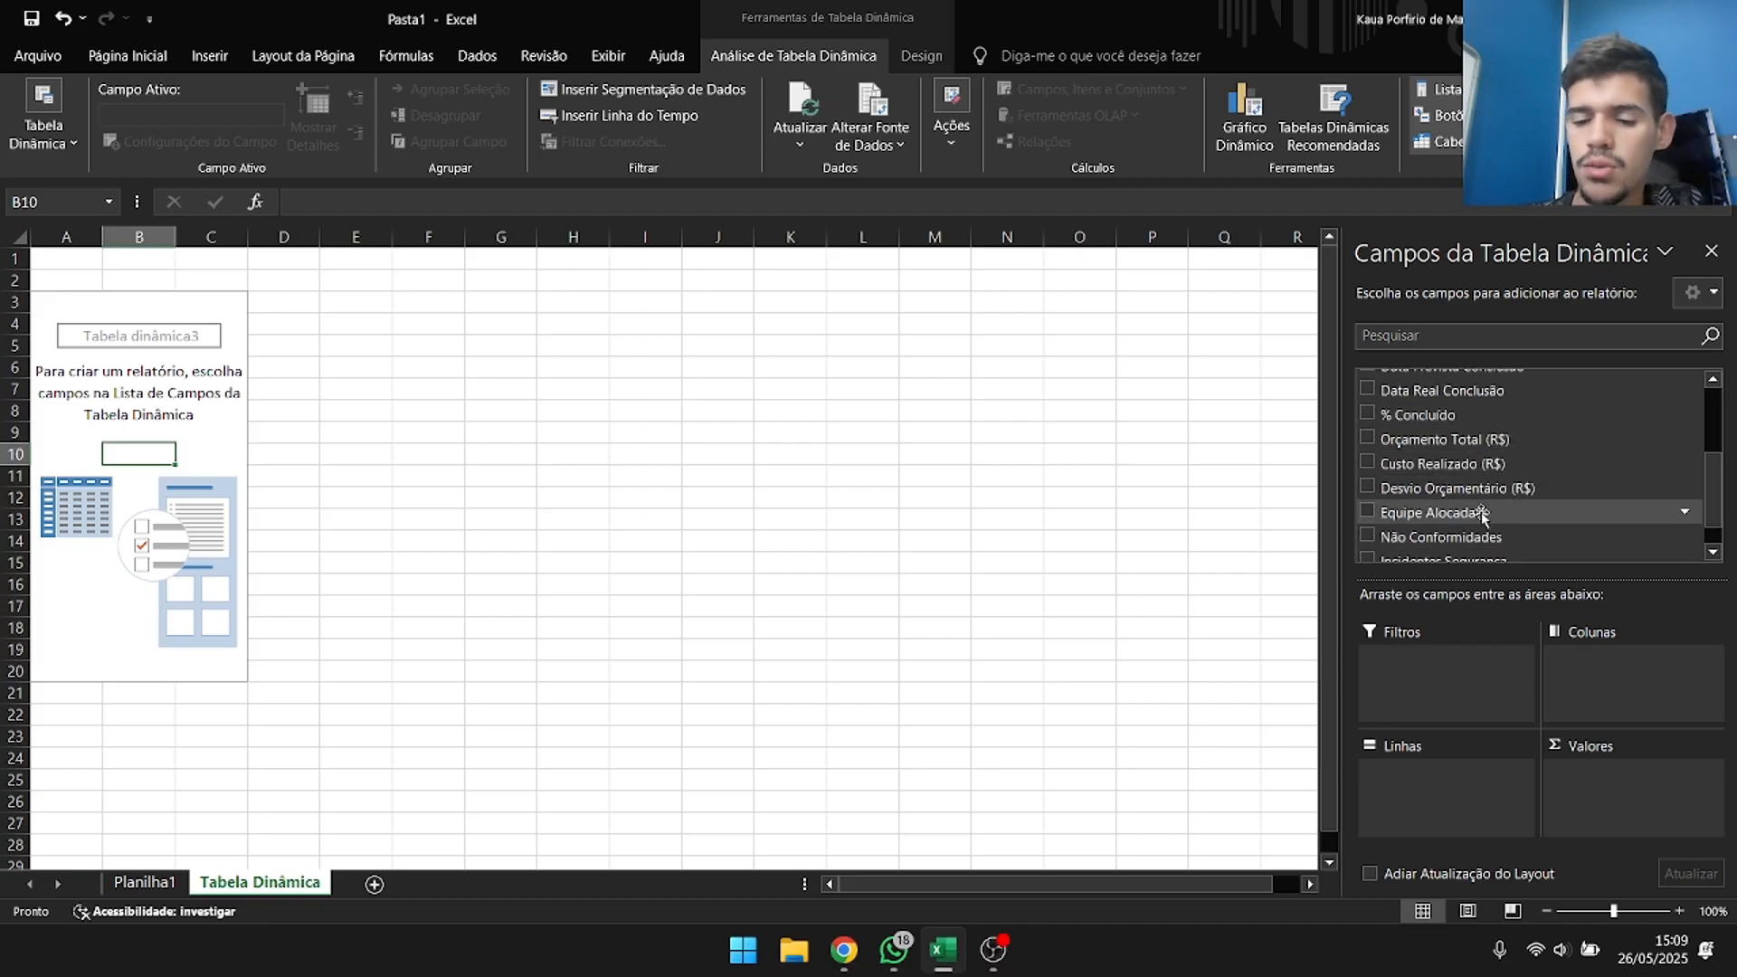
scroll(1478, 516, down, 2)
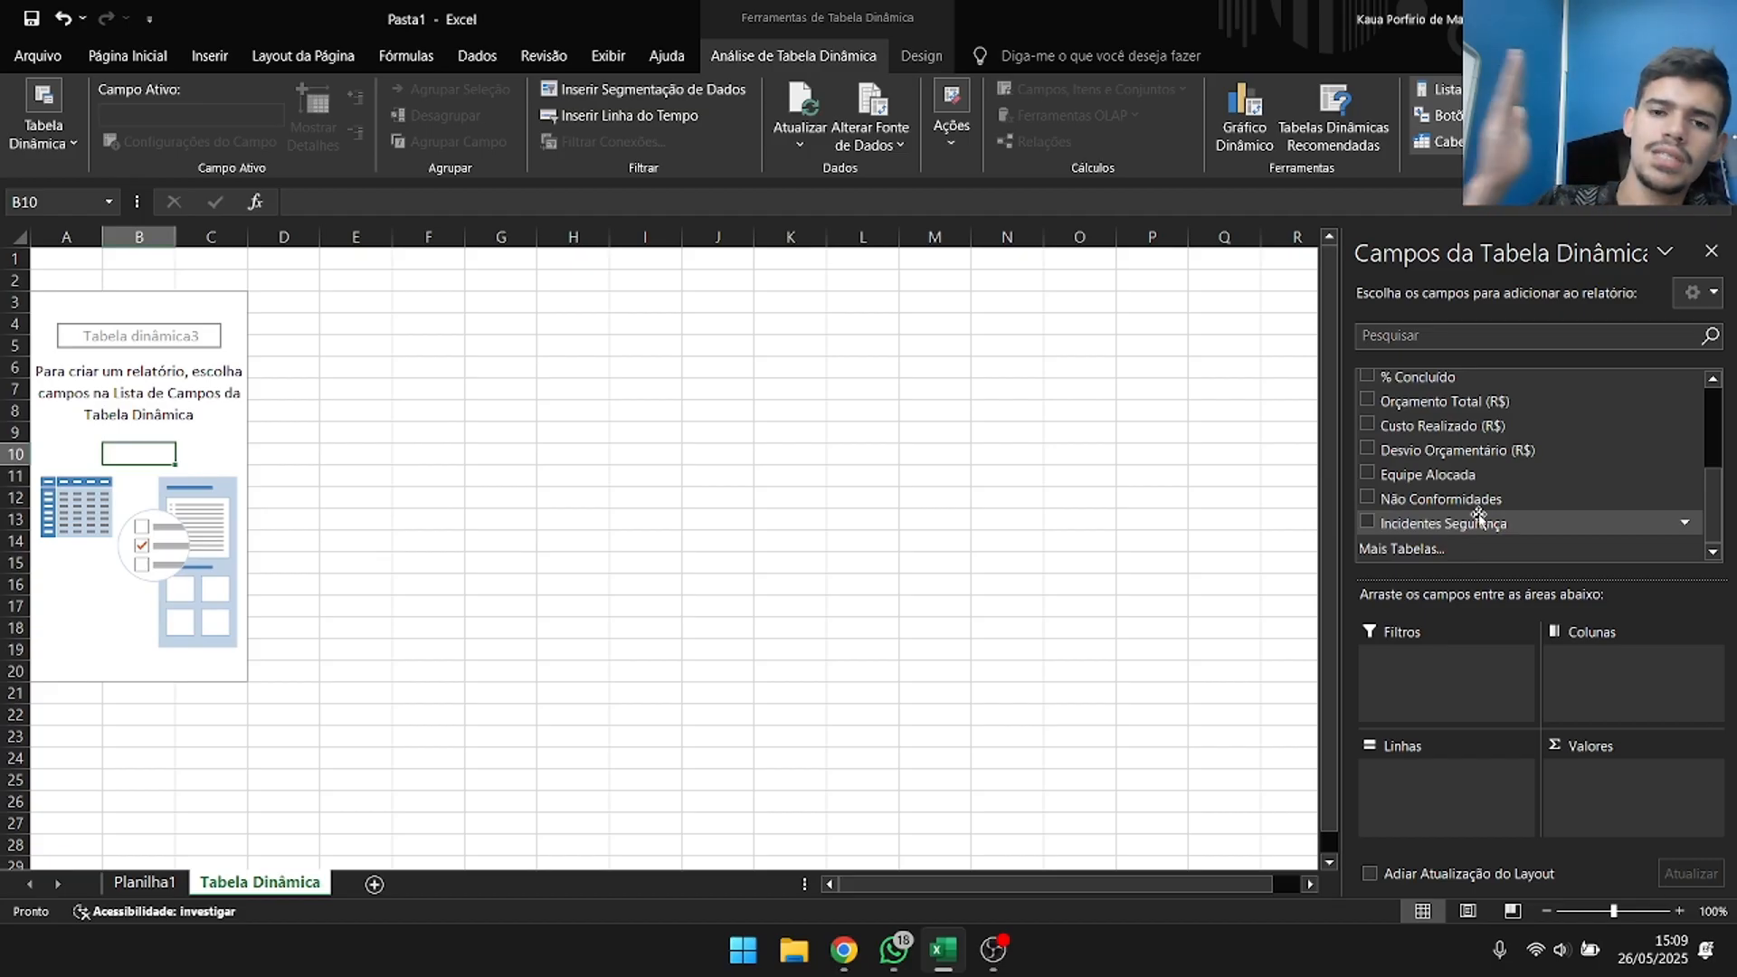
click(145, 882)
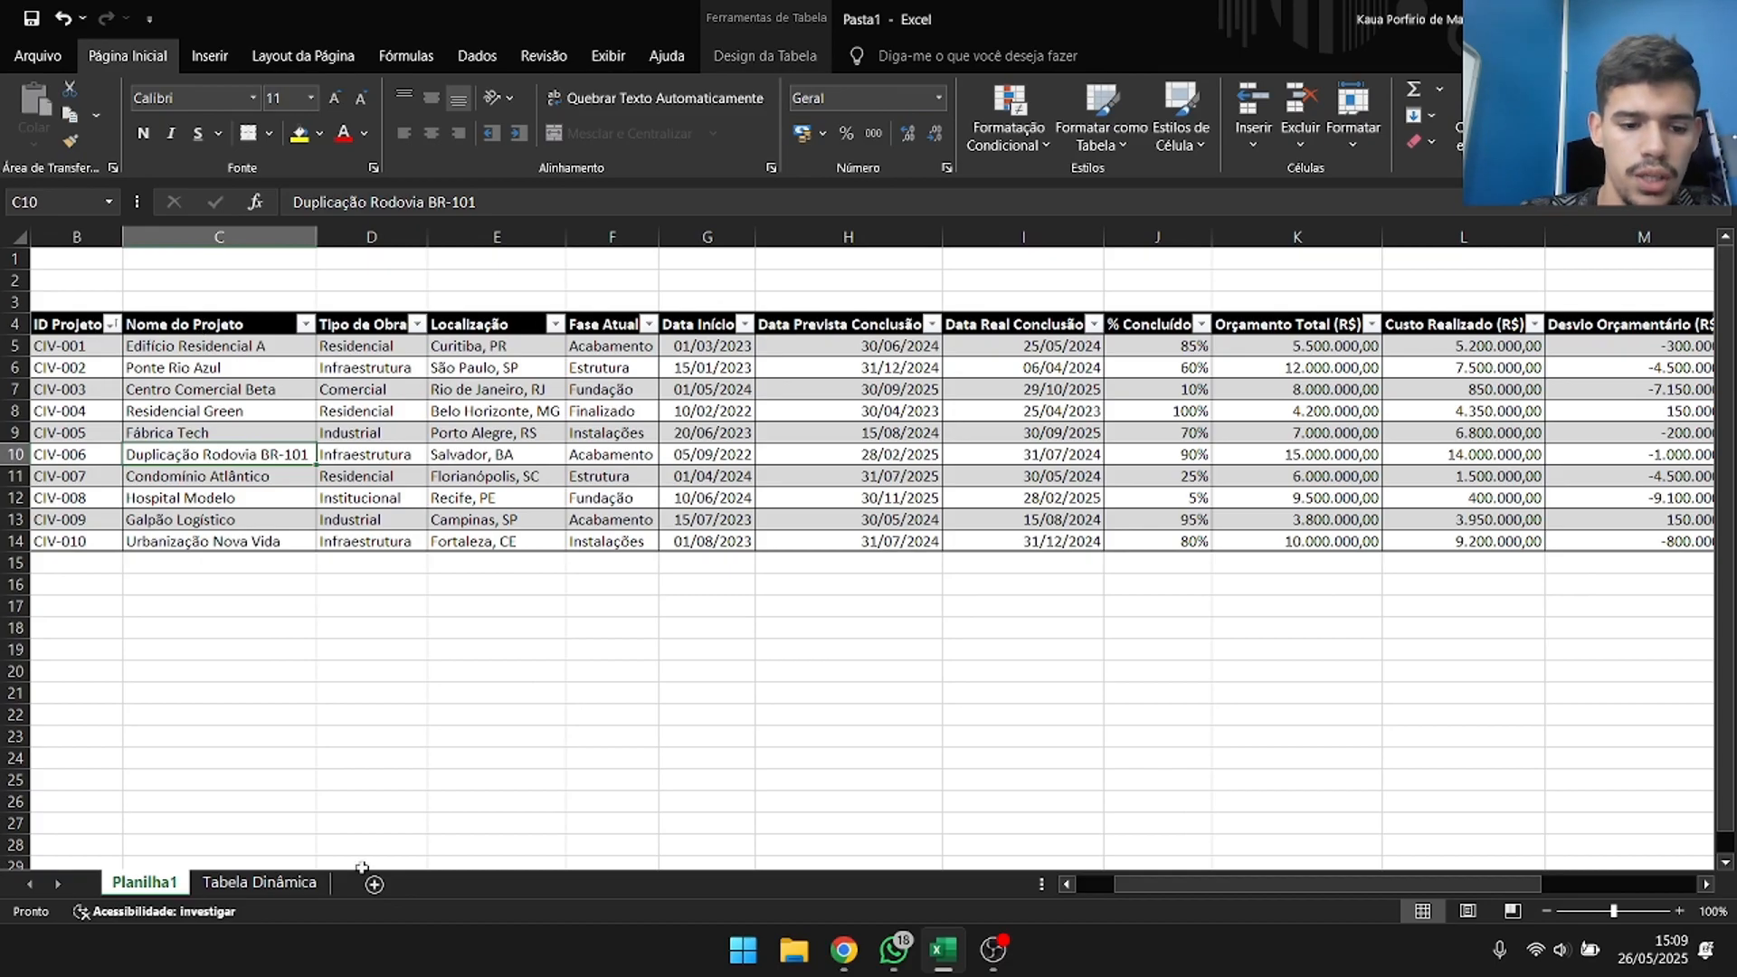
click(280, 883)
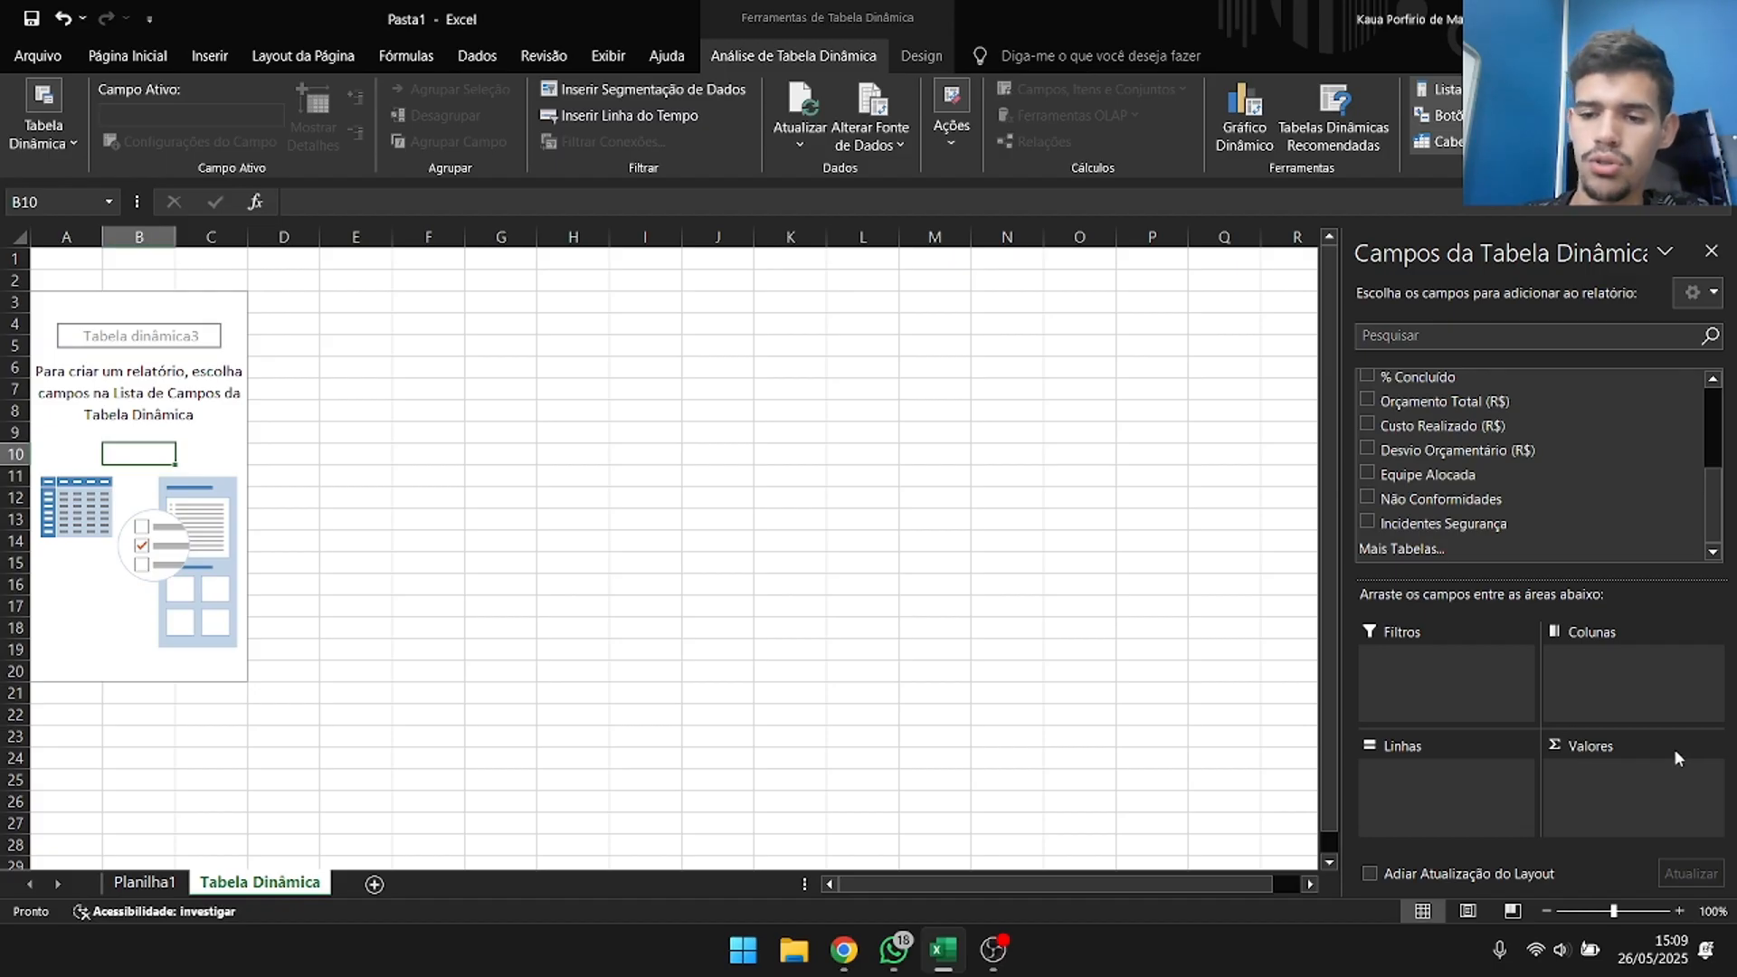
Add ID Projeto to the pivot table's rows and Tipo de Obra to its columns.
scroll(1485, 457, up, 3)
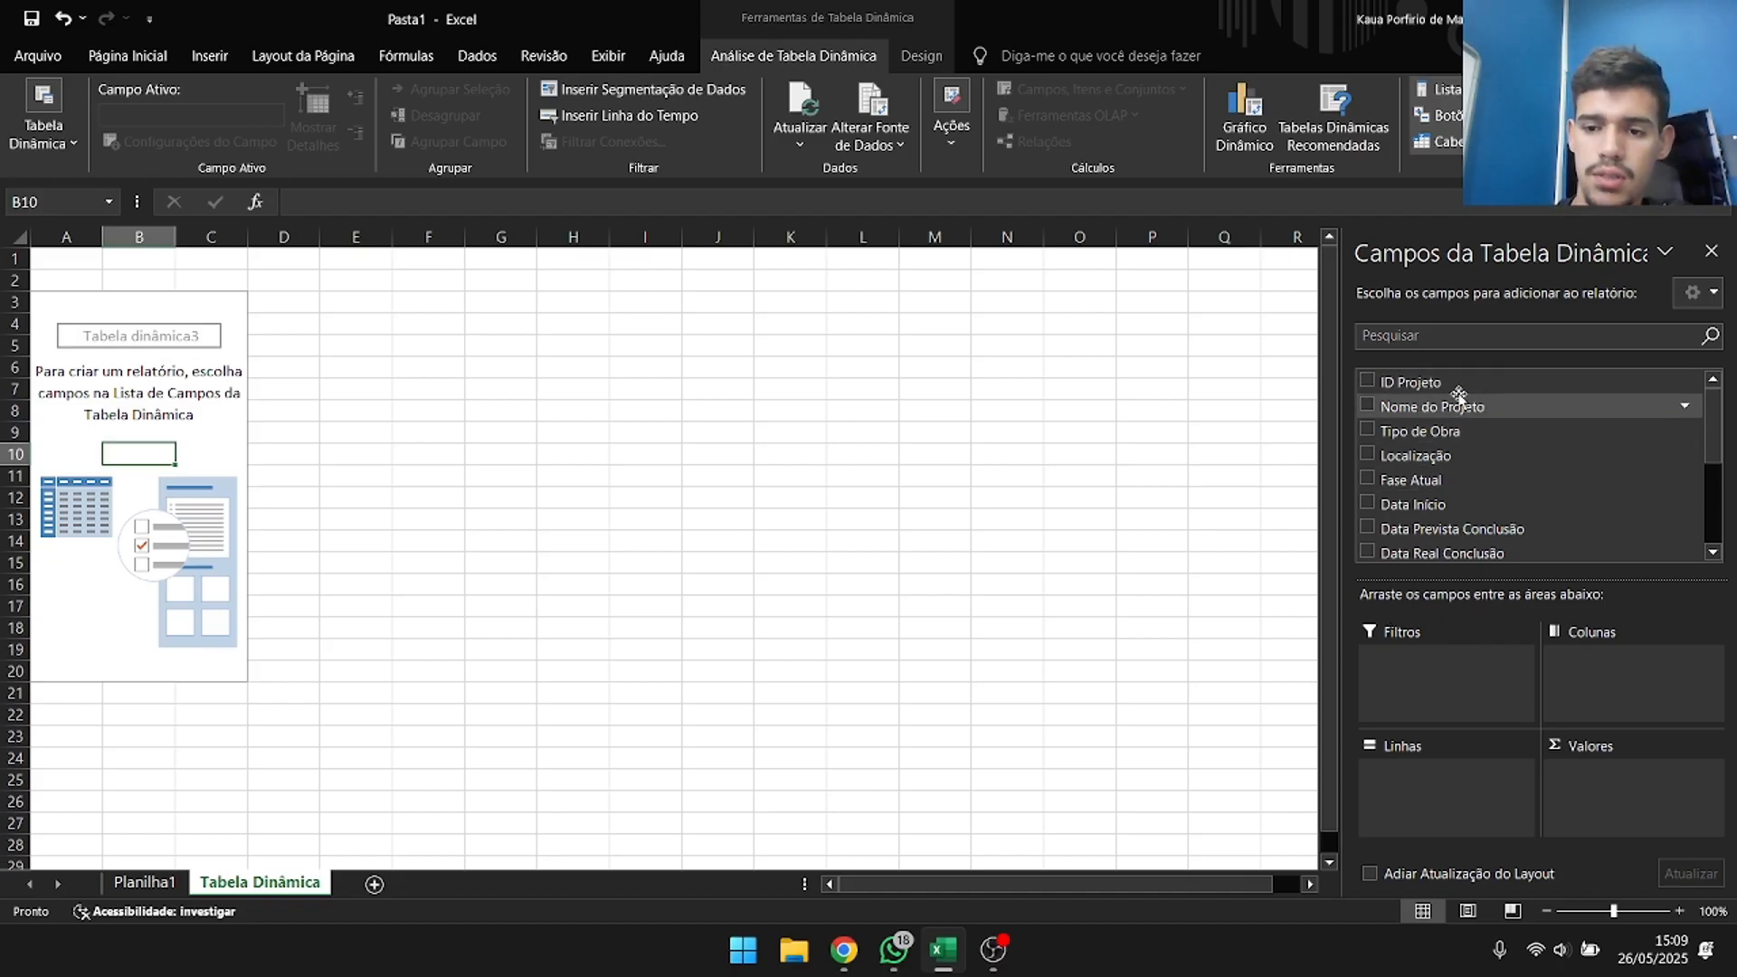
click(1368, 382)
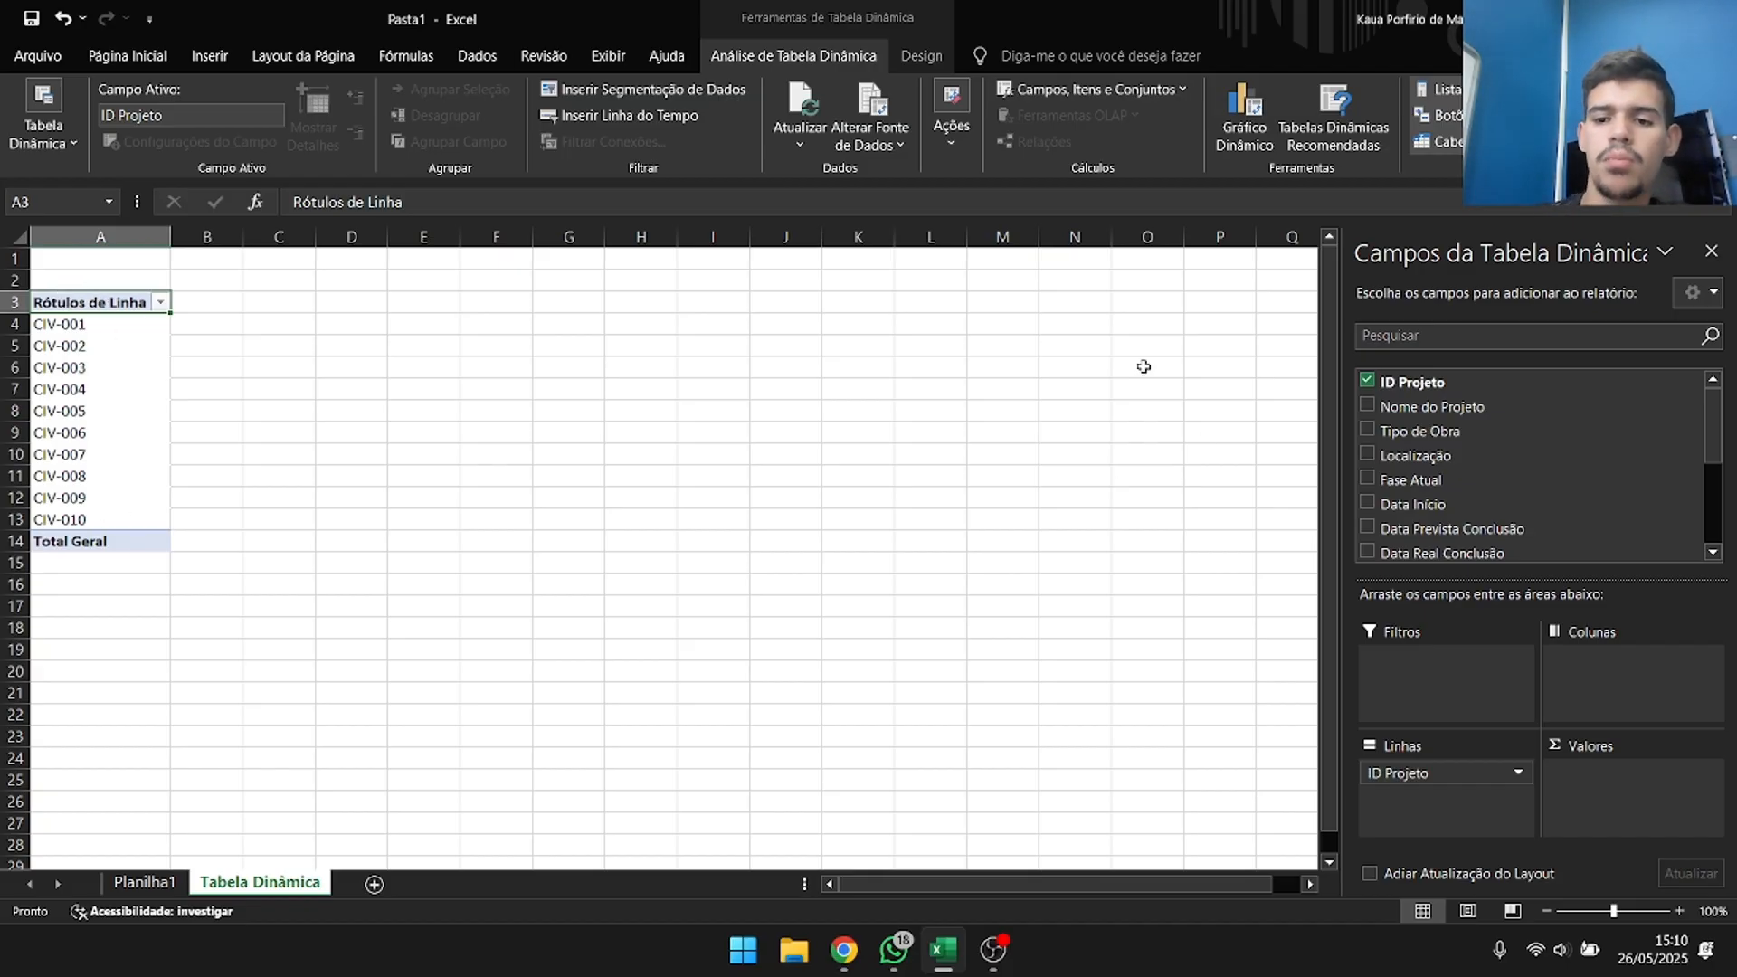
click(1376, 431)
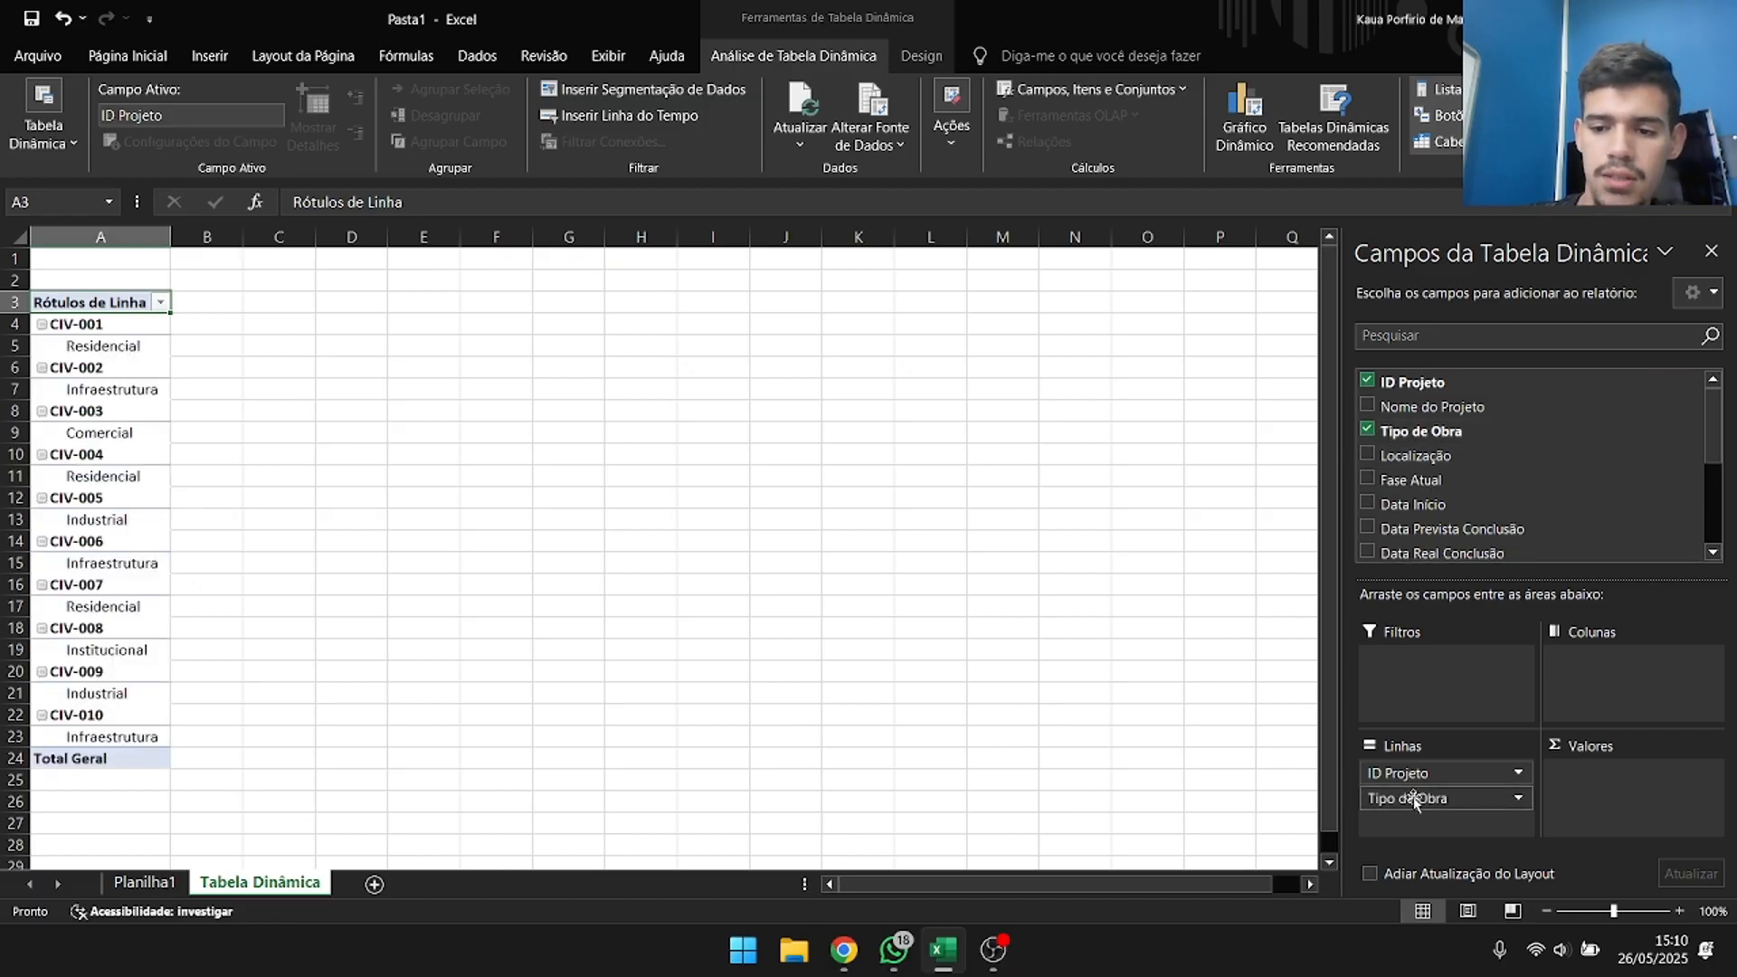
drag(1416, 800, 1600, 695)
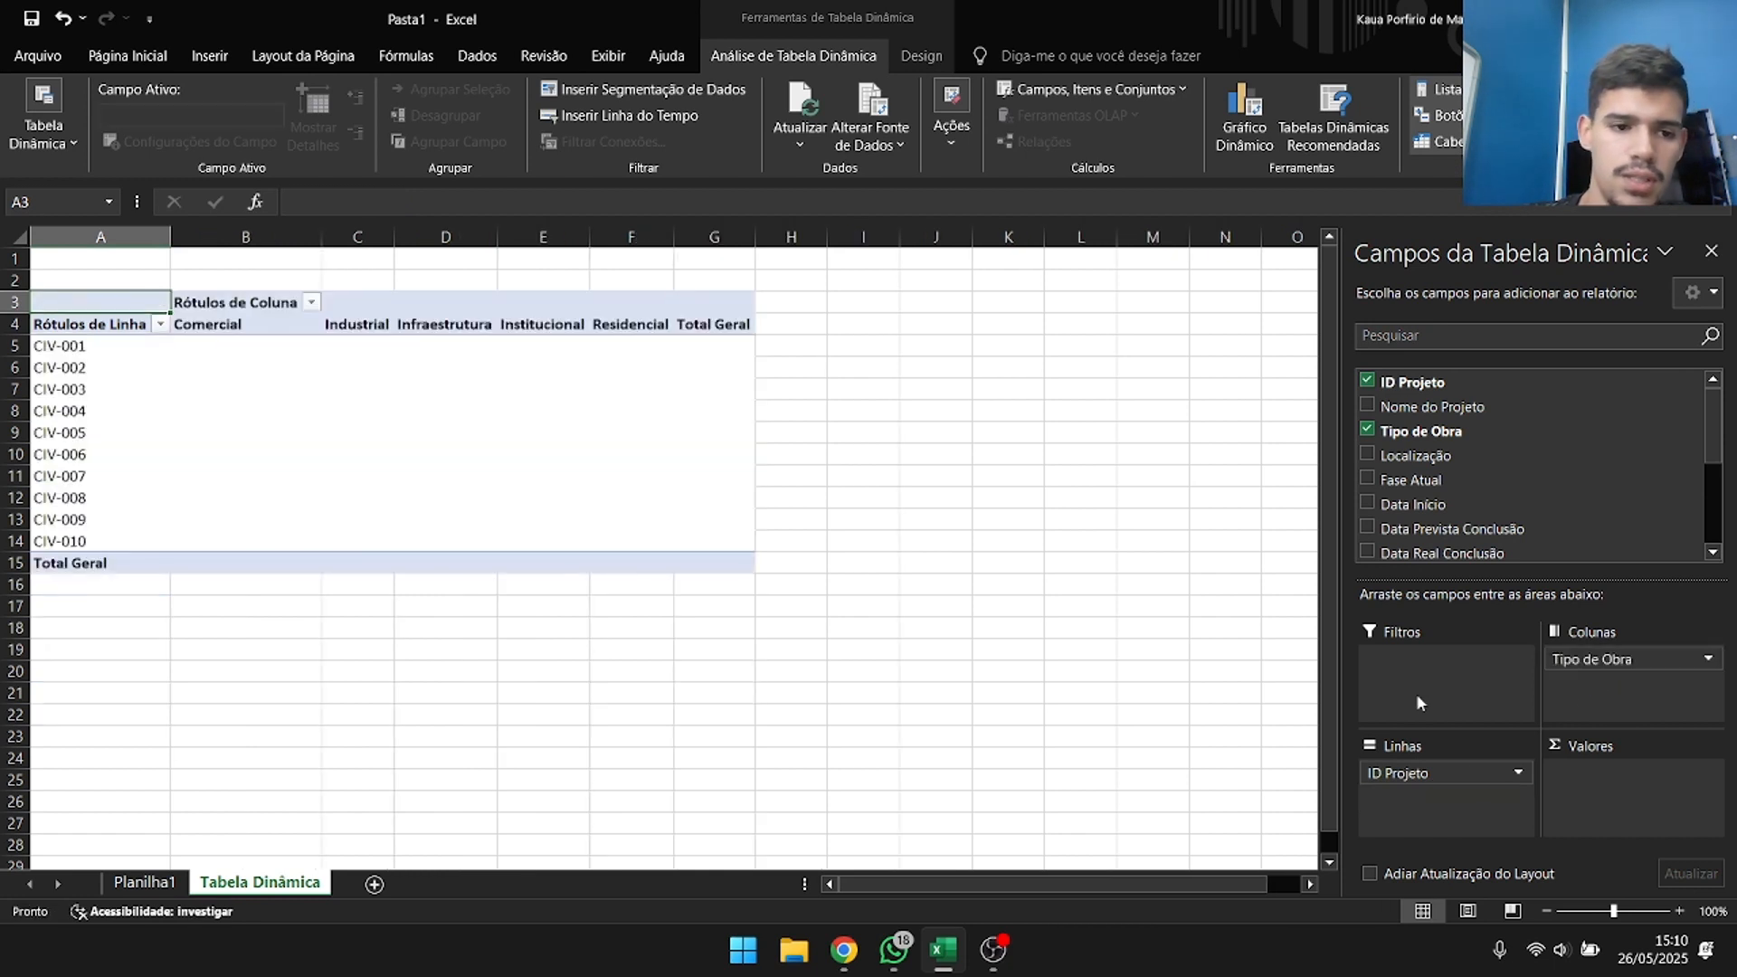
click(238, 305)
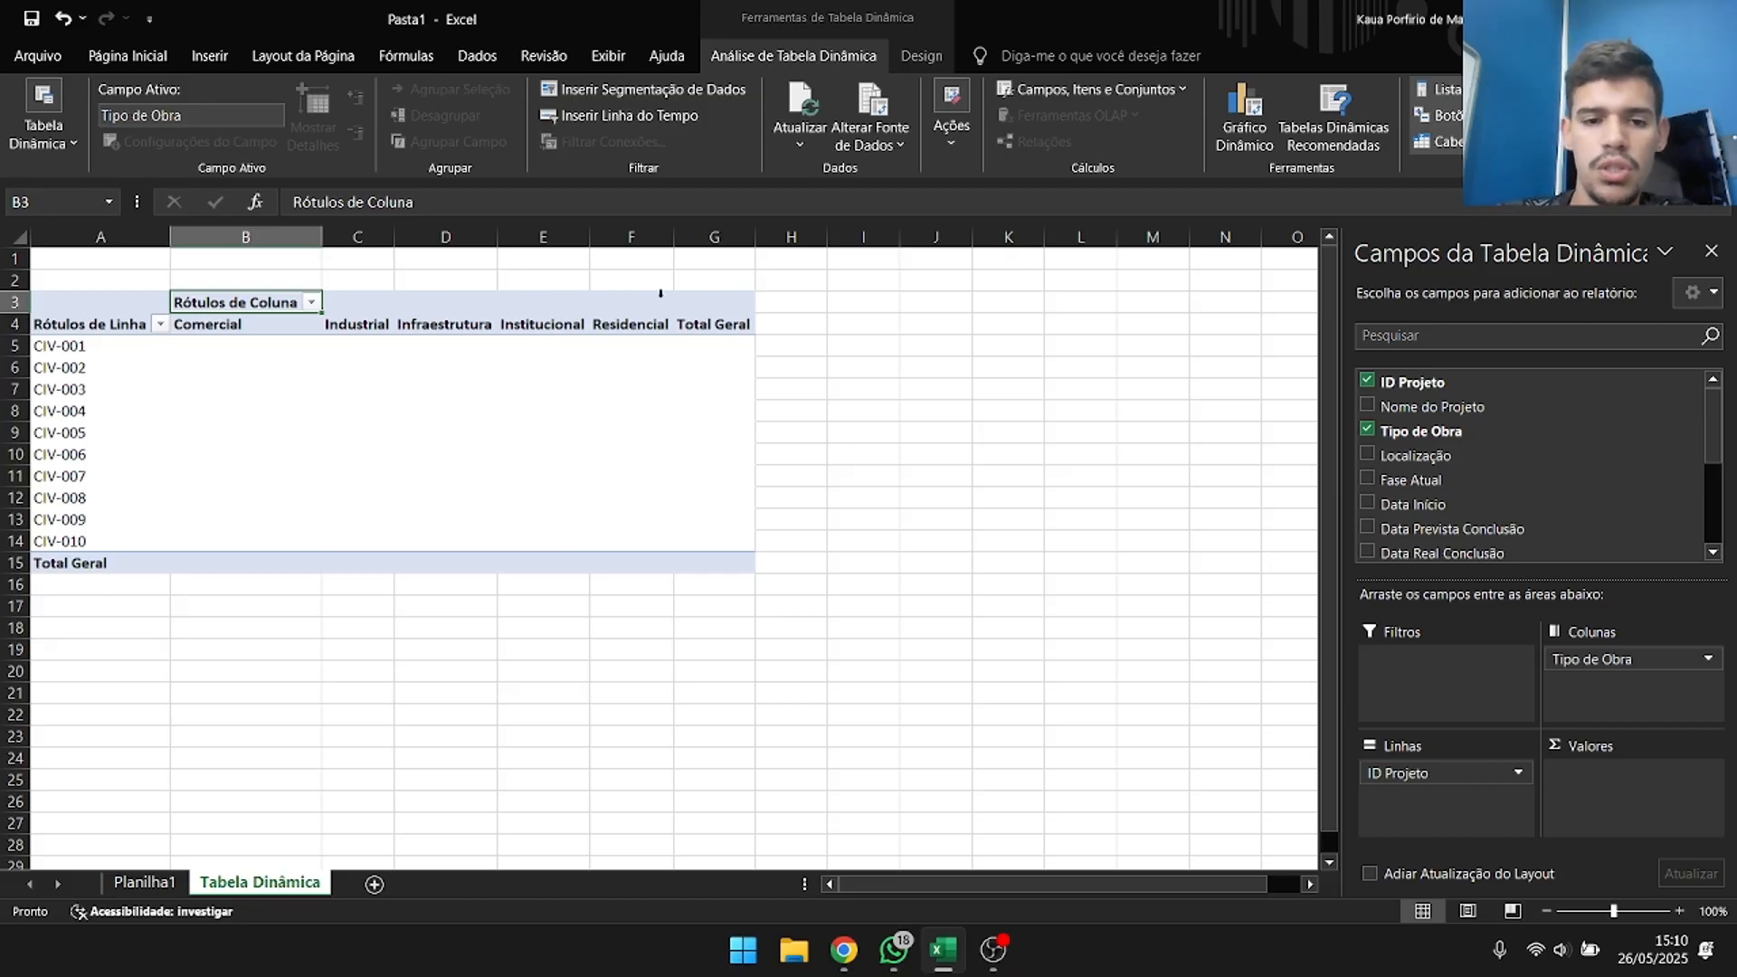
Remove Tipo de Obra and ID Projeto from the pivot table and make Nome do Projeto its only row field.
click(1367, 430)
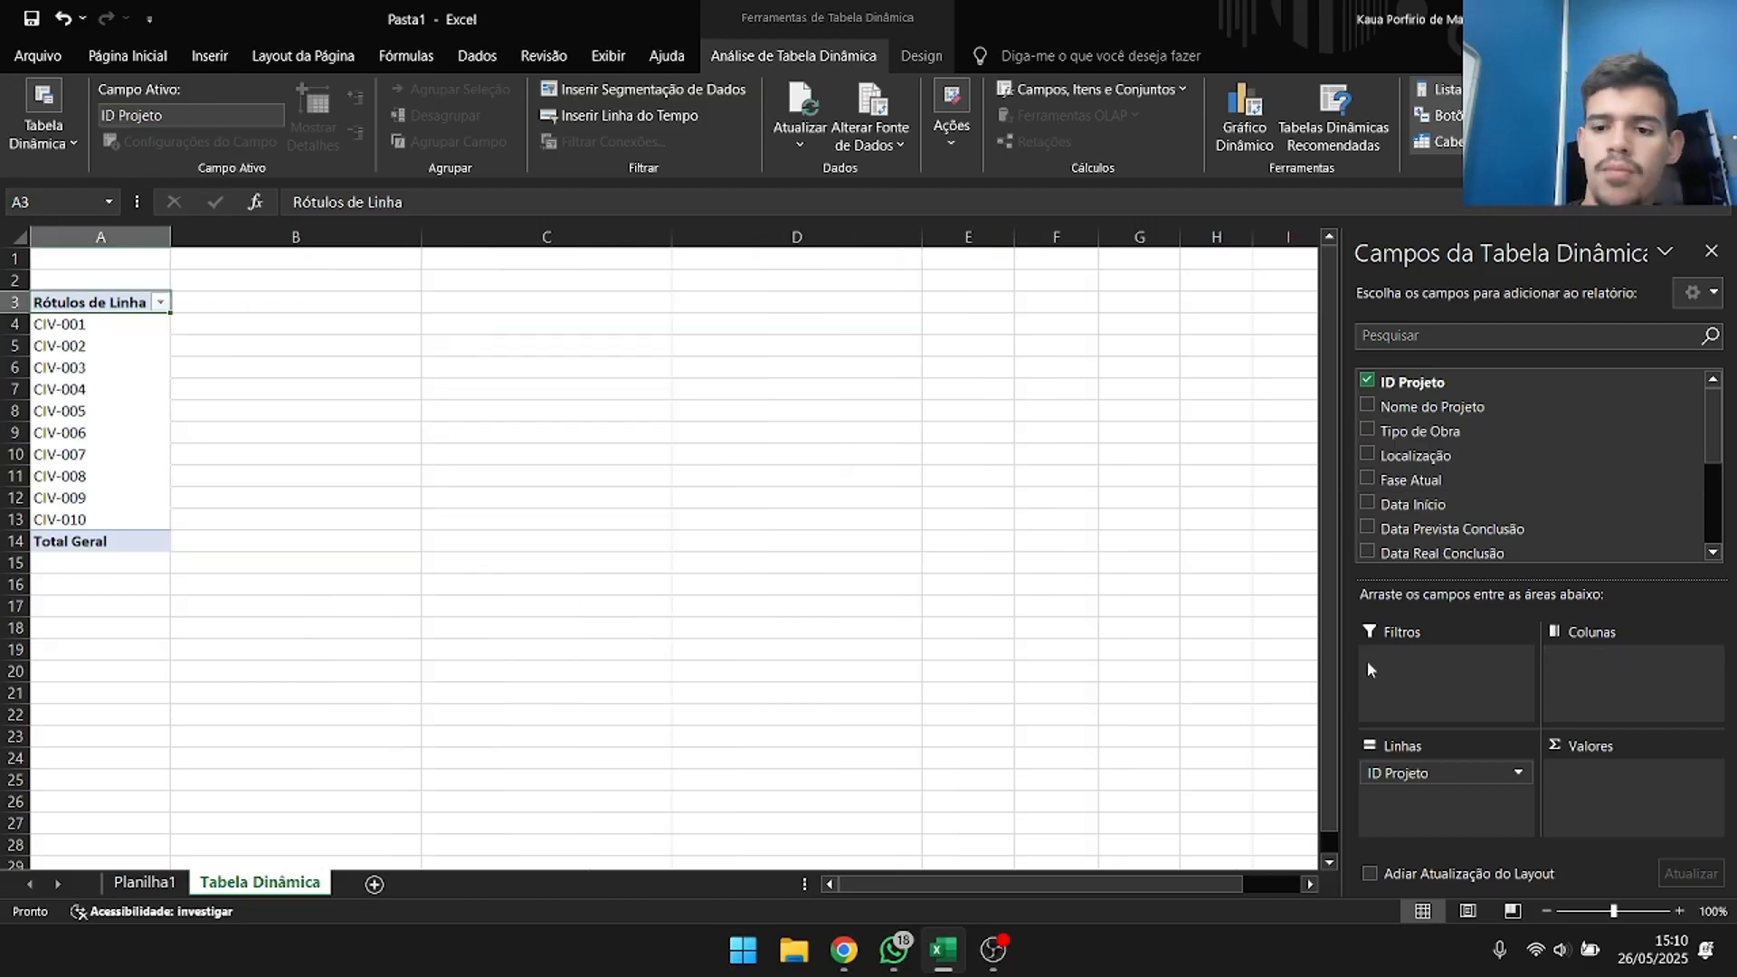
click(1367, 404)
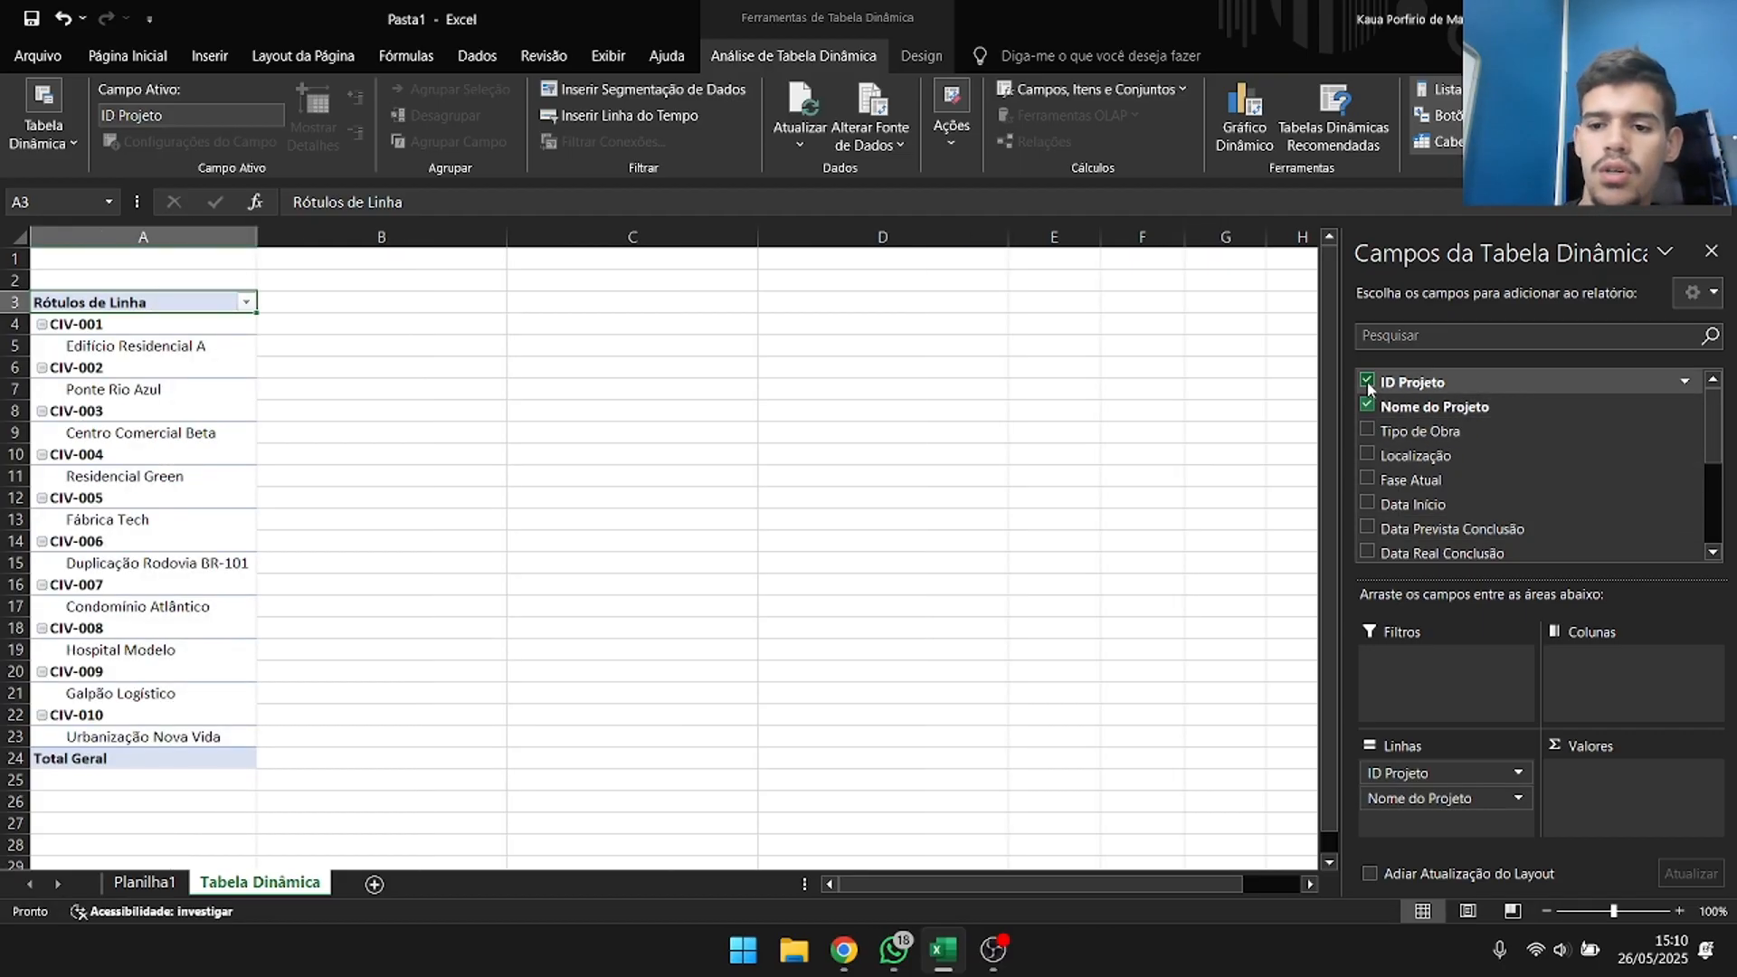
click(1367, 381)
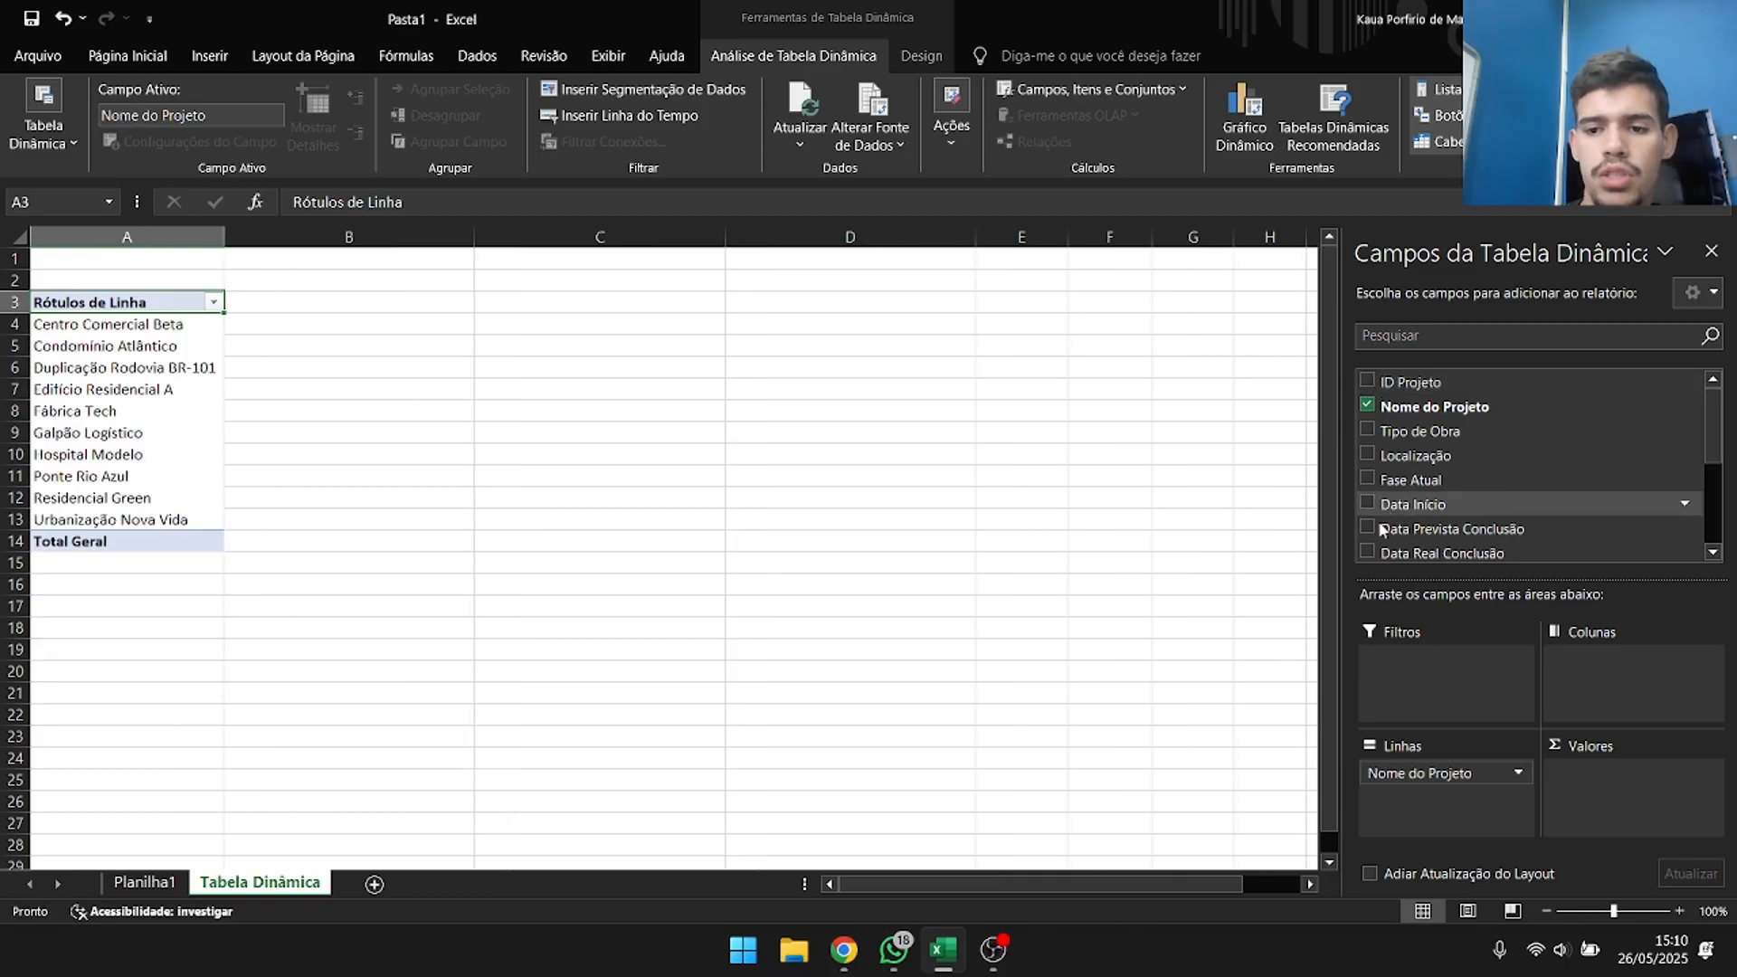
click(145, 326)
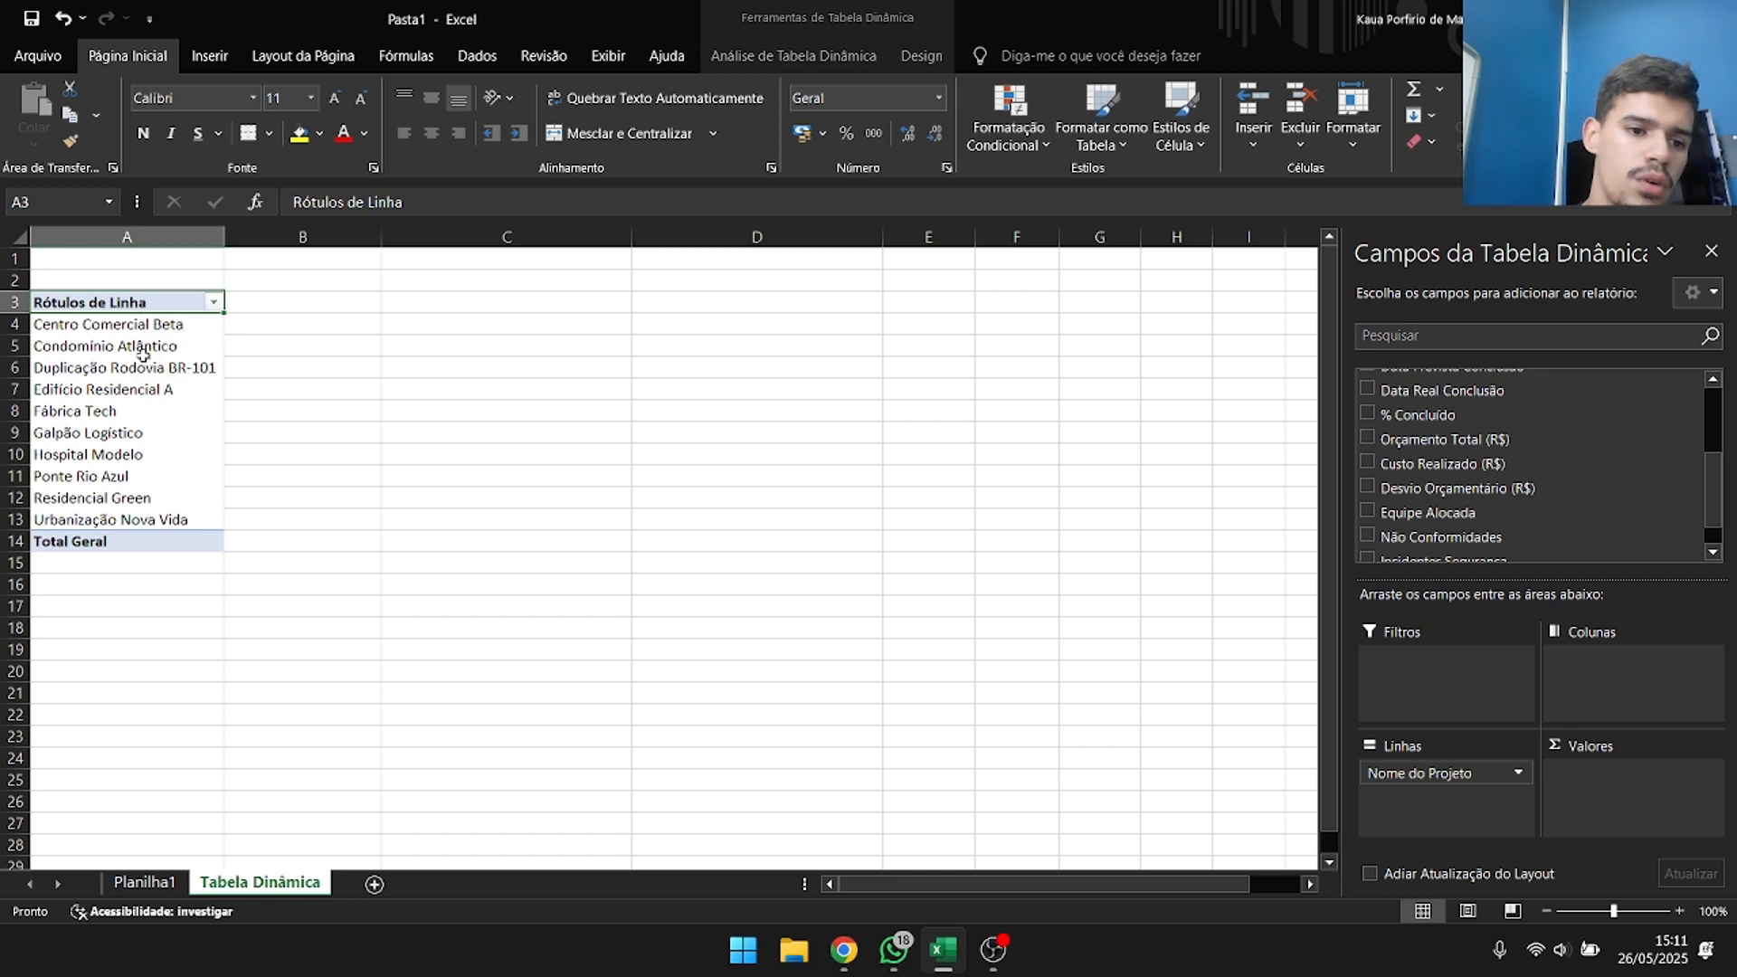
Add % Concluído to the pivot table's values beside the project names.
scroll(1497, 444, up, 3)
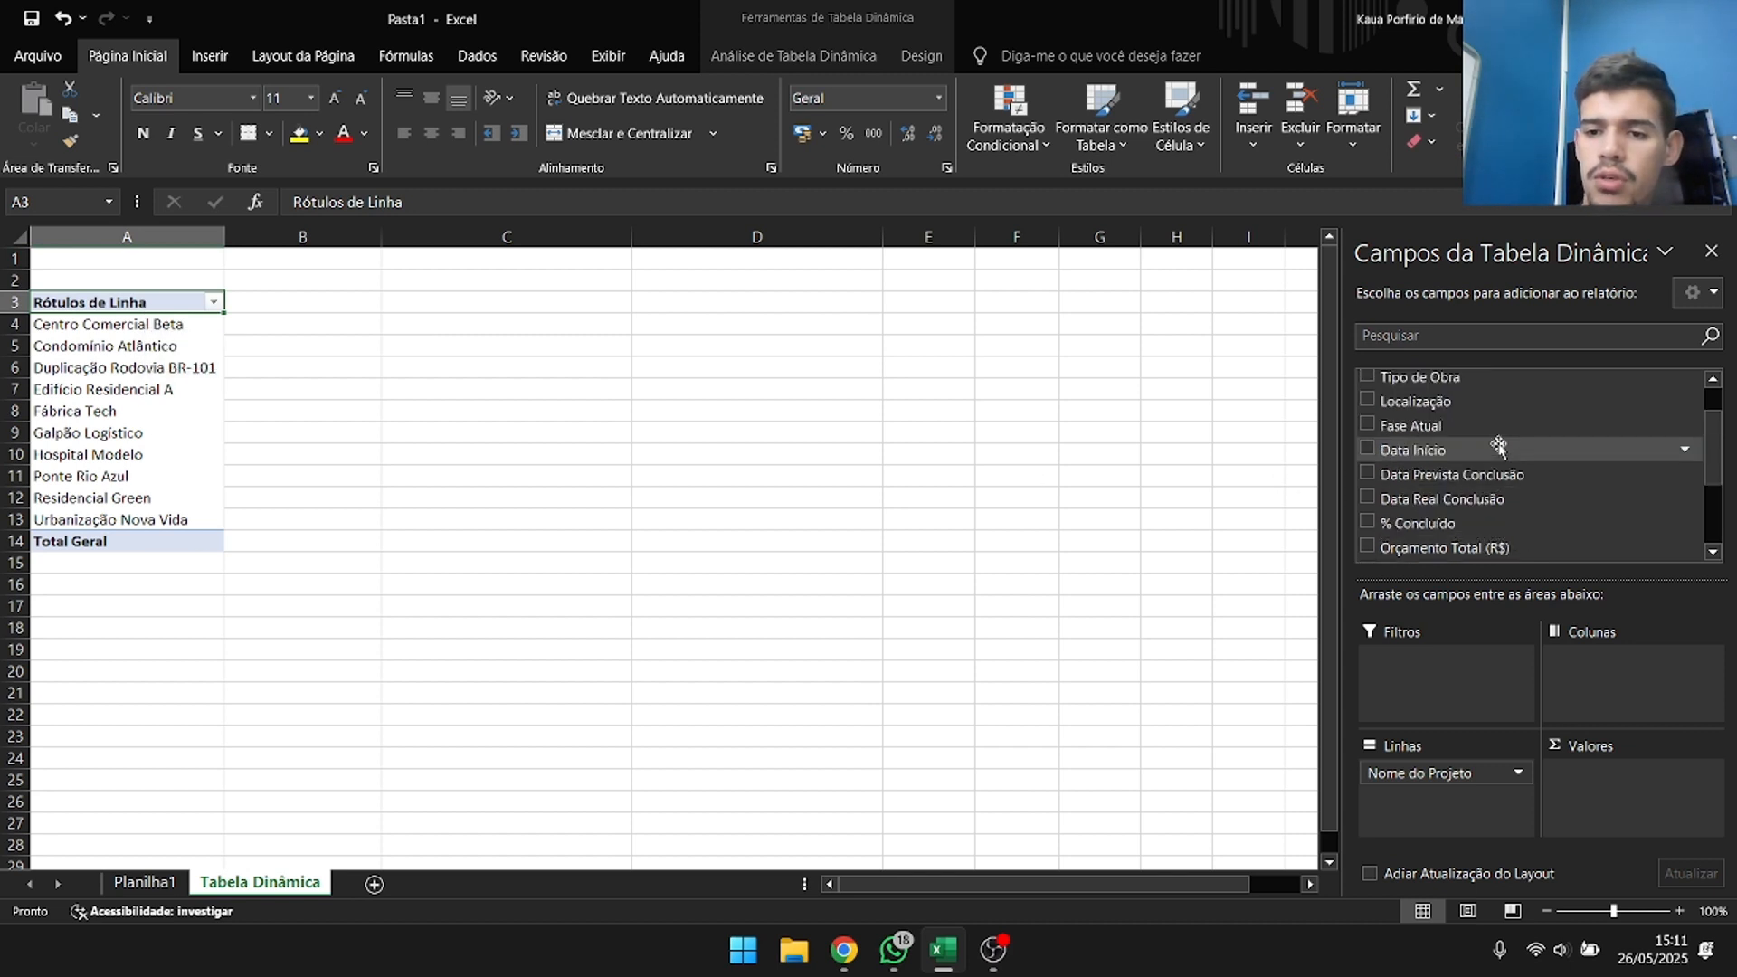
scroll(1445, 402, down, 2)
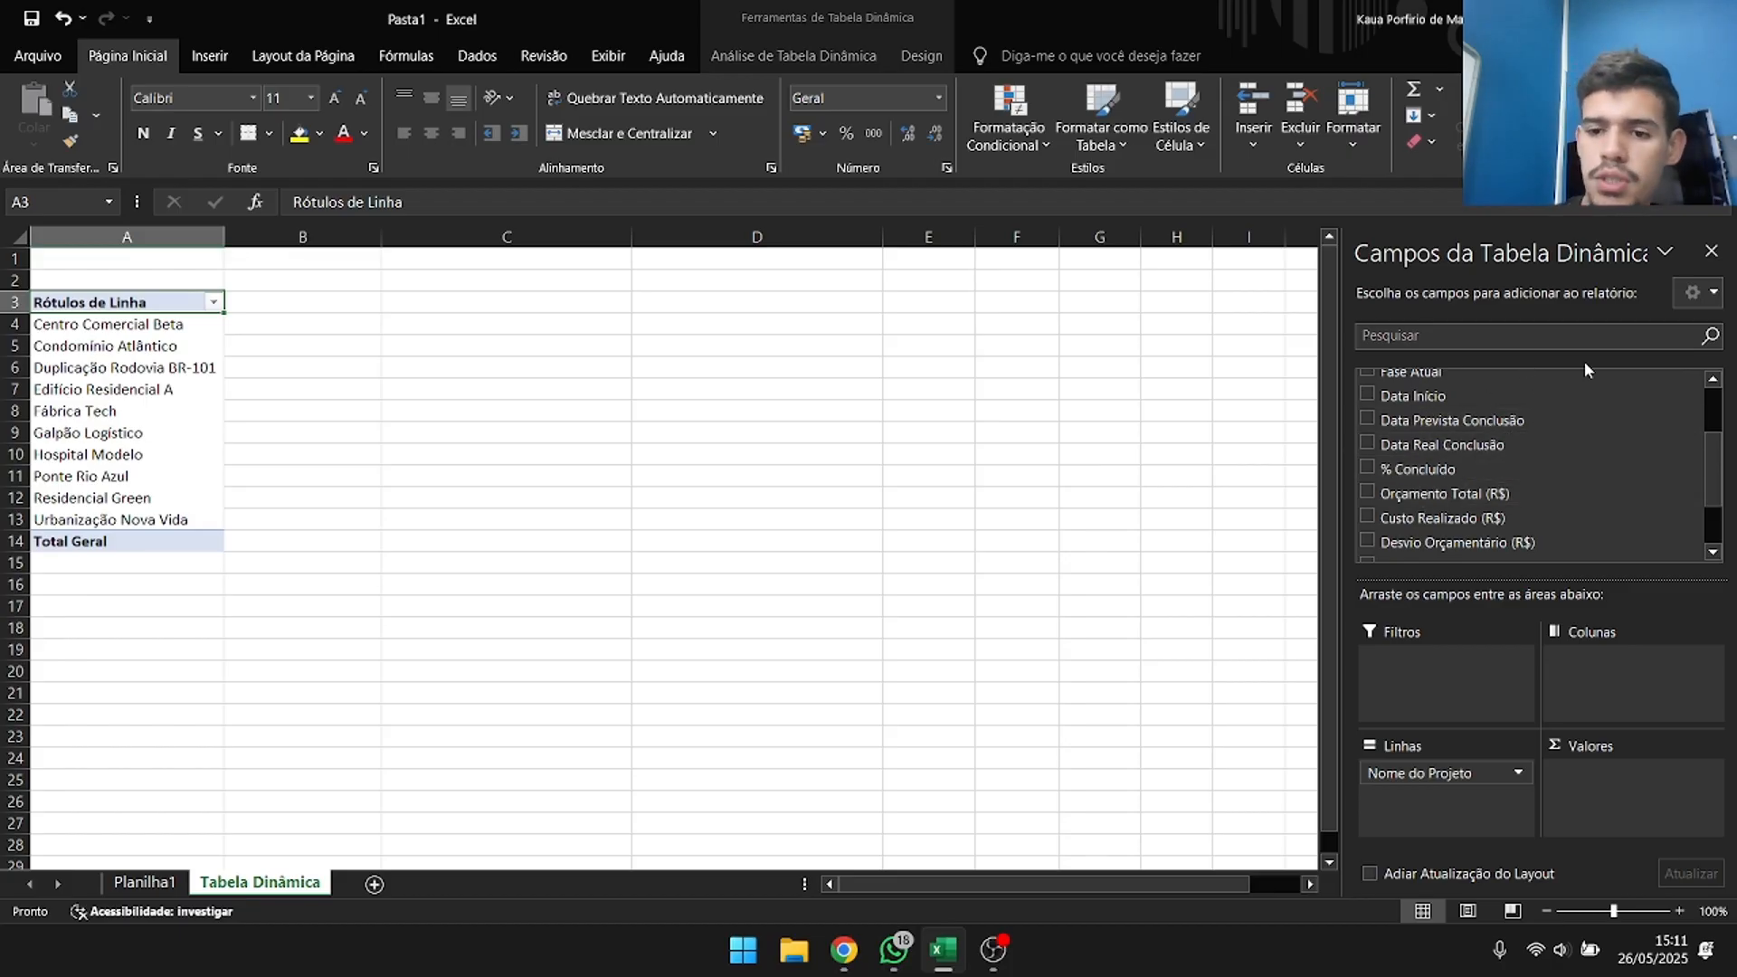
click(1367, 468)
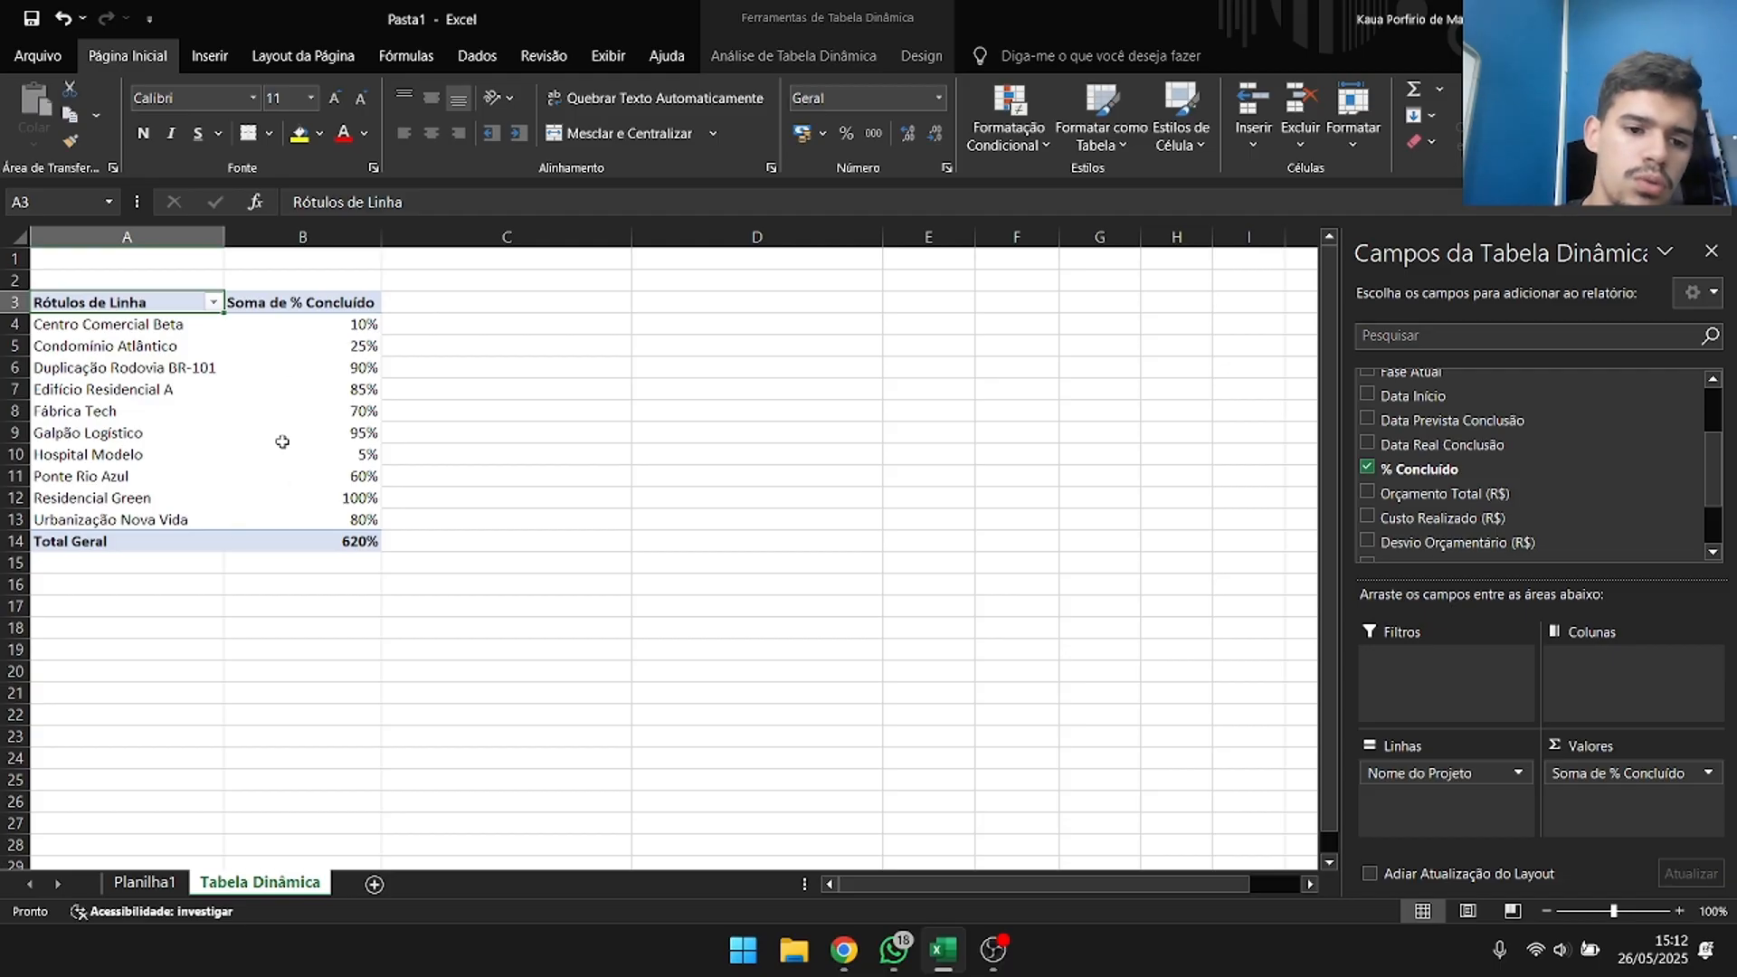
Check the sum of all % Concluído values in the source table on Planilha1, and return to the pivot table.
click(145, 882)
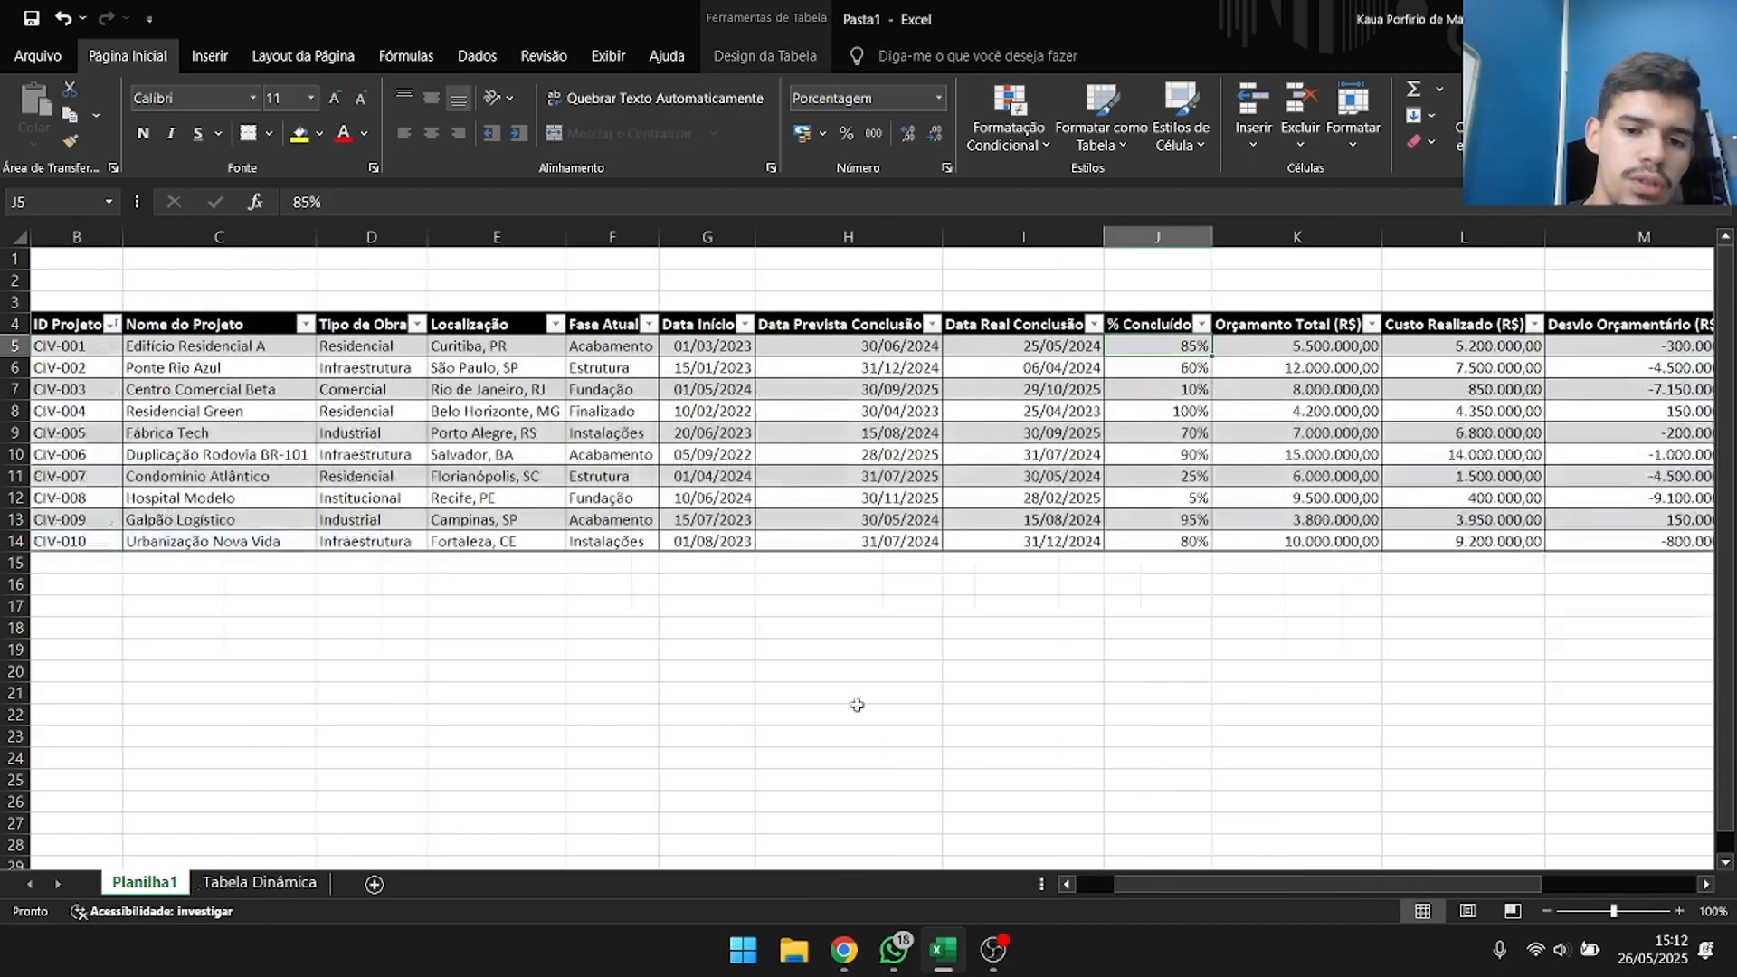
drag(1164, 345, 1168, 541)
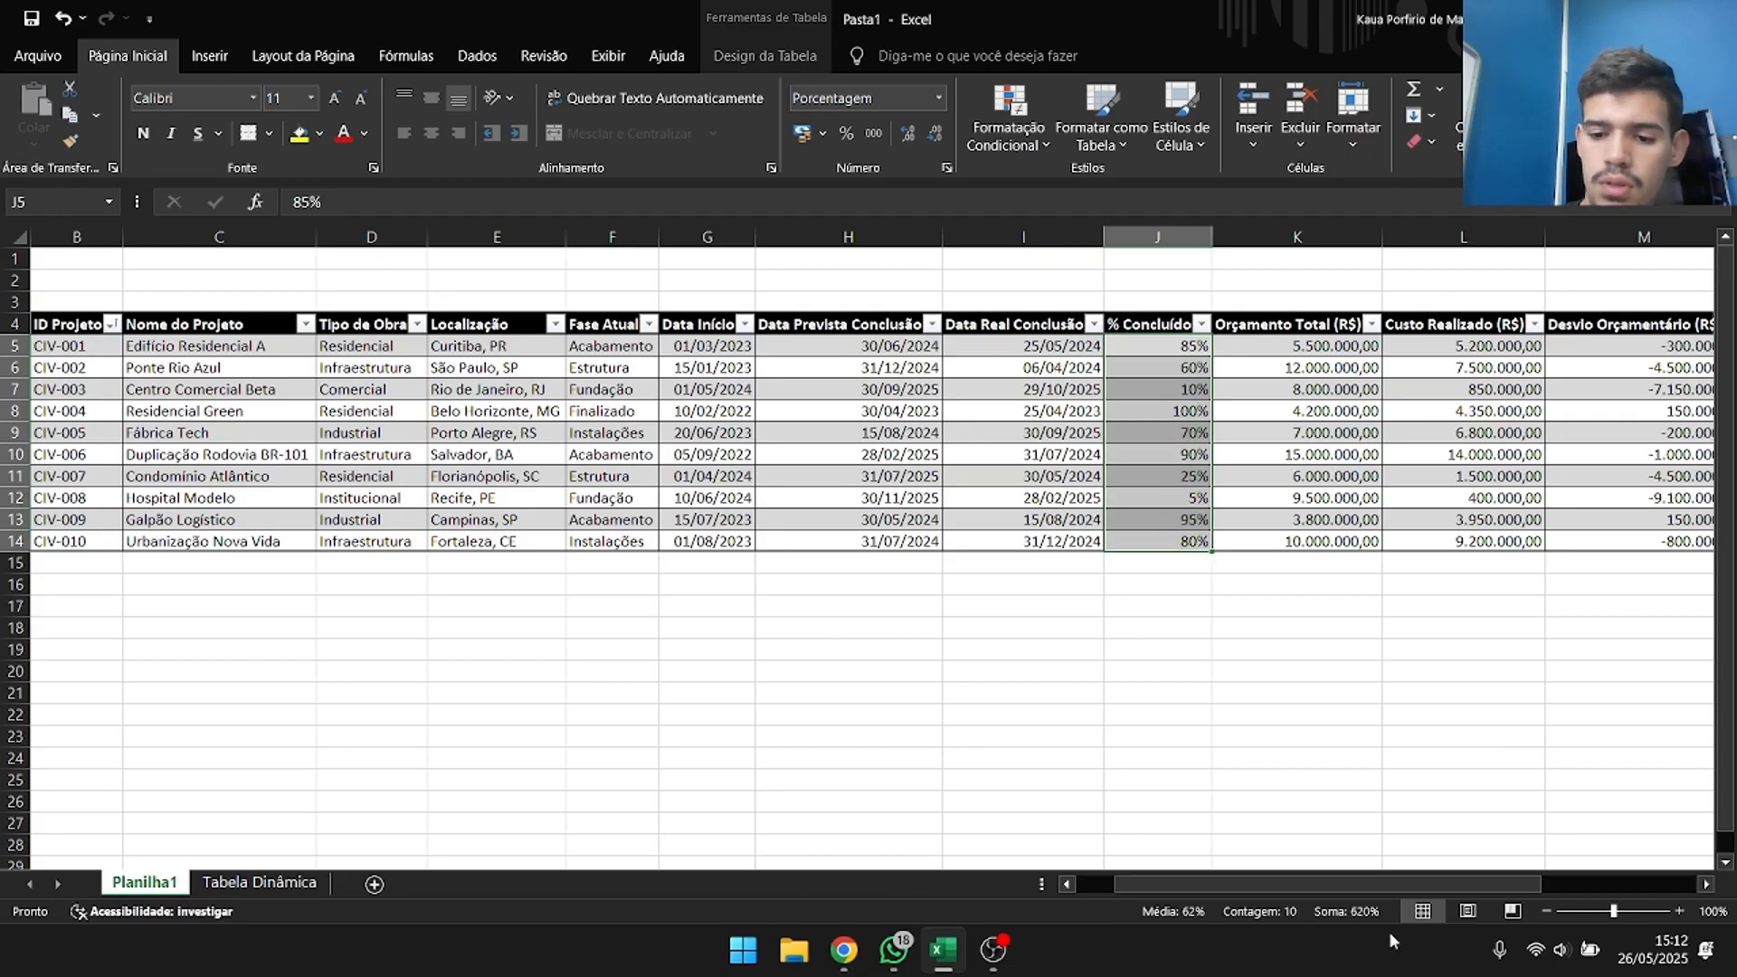
click(261, 883)
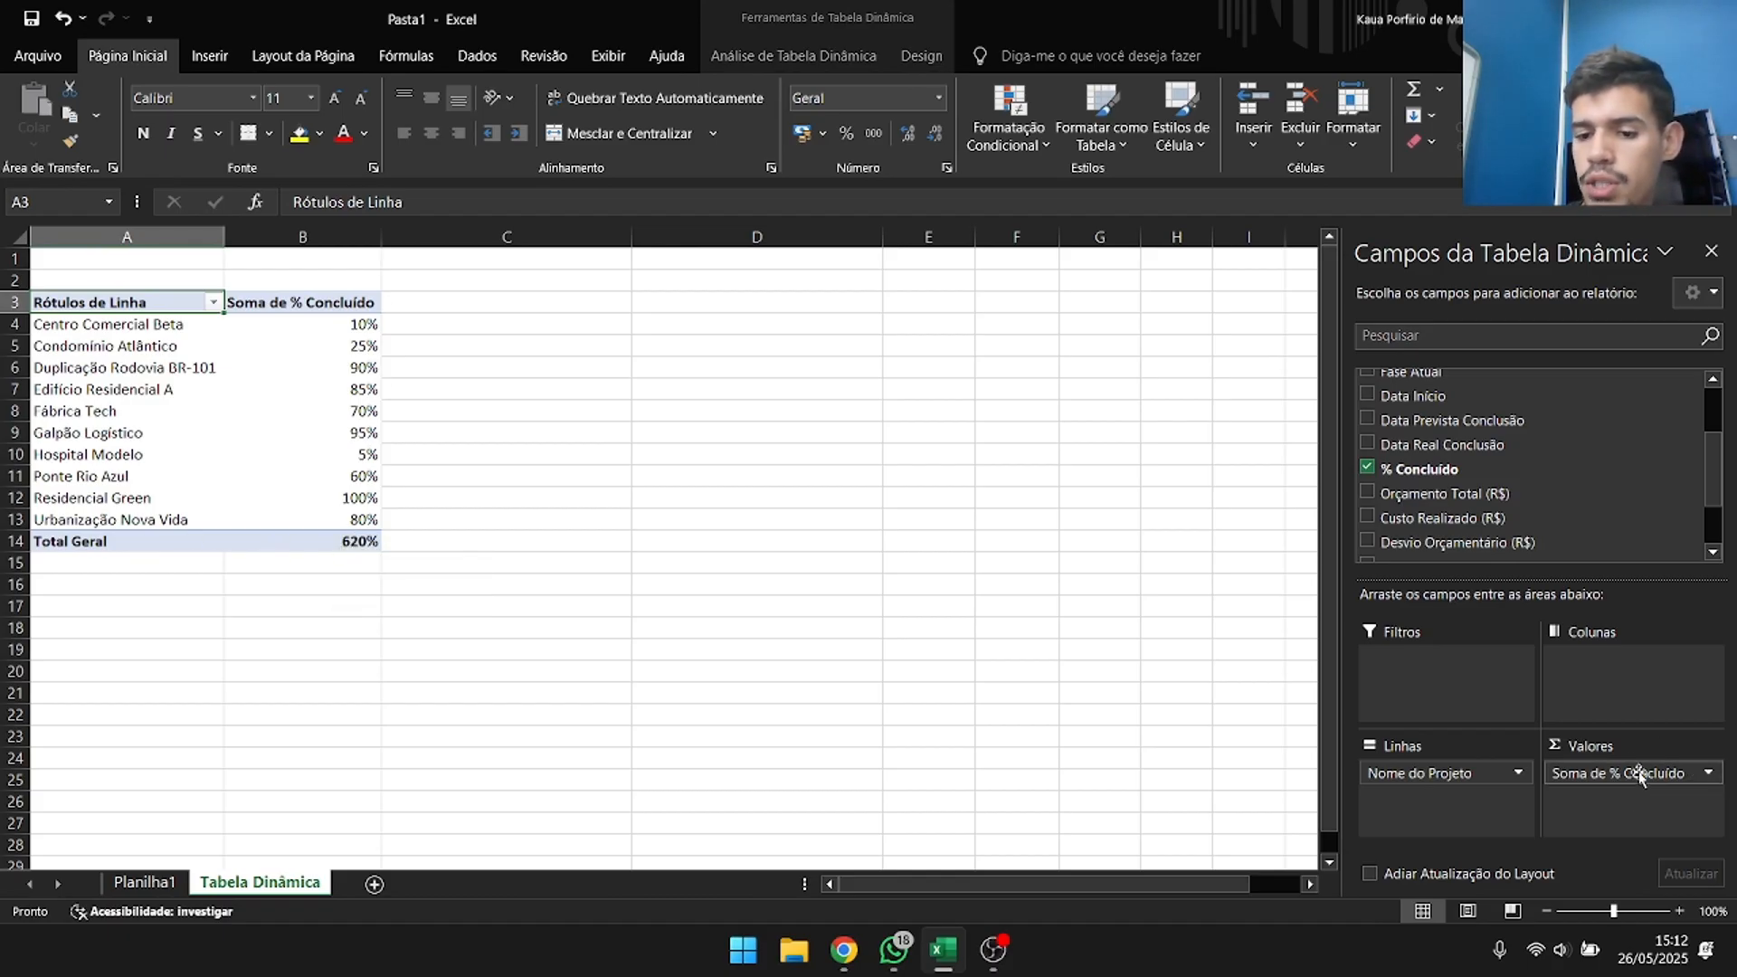
click(1687, 774)
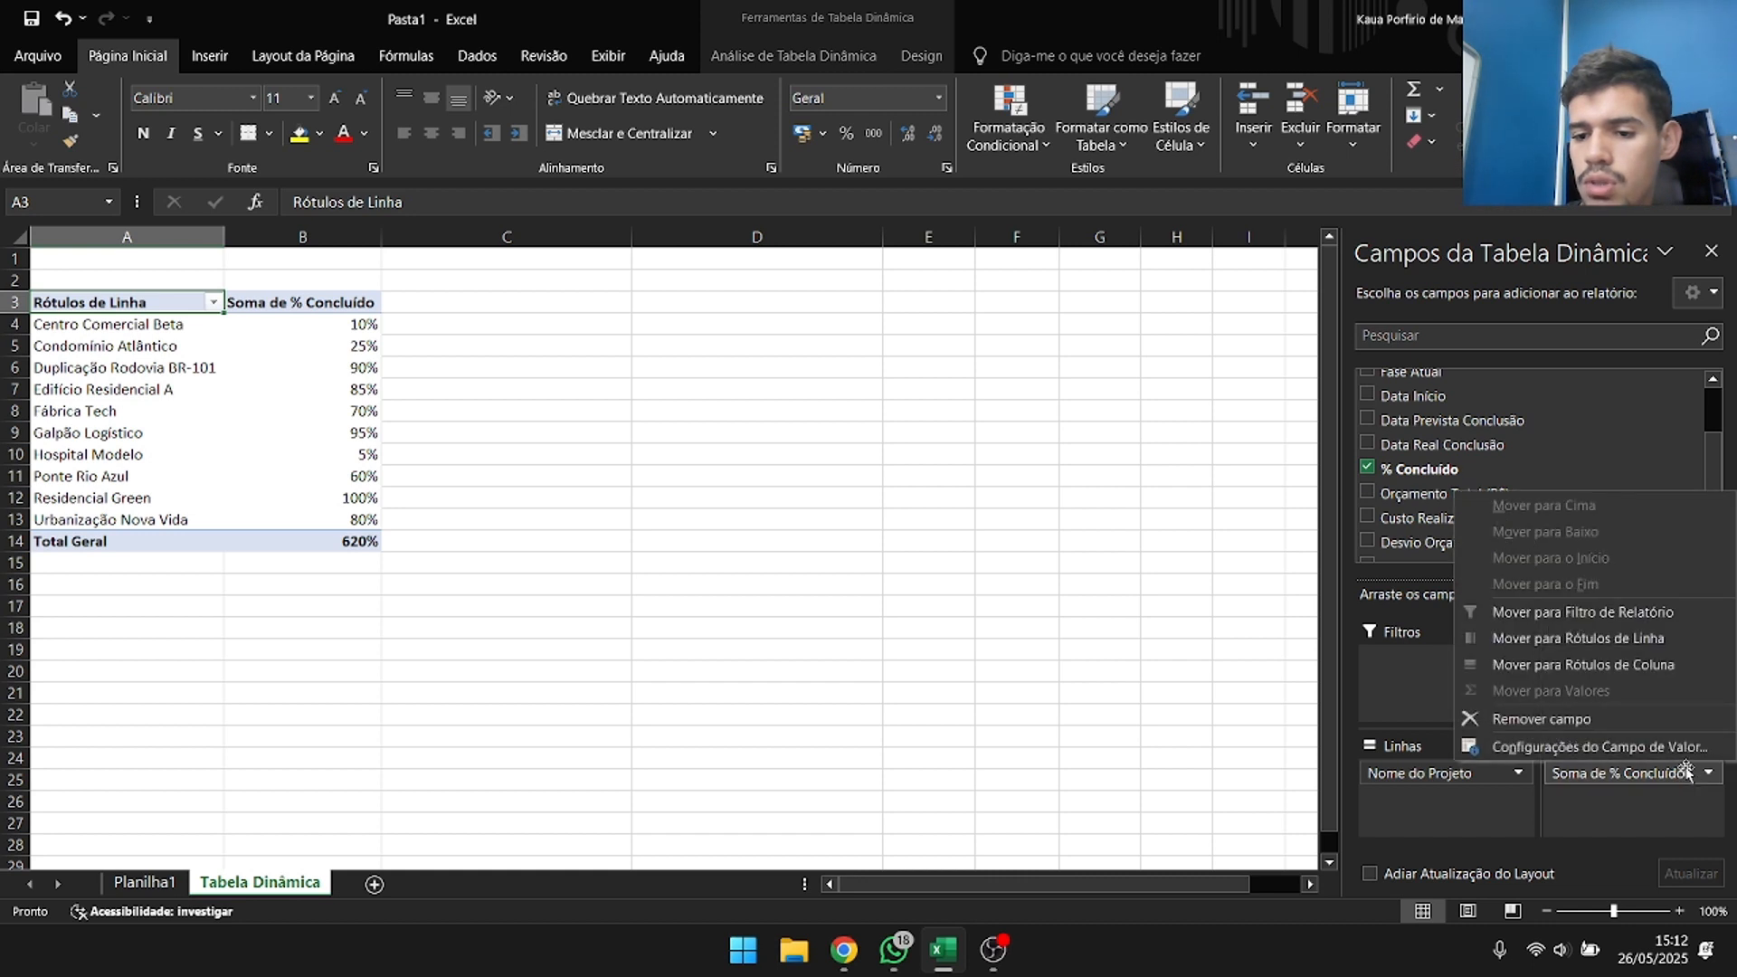
click(1553, 721)
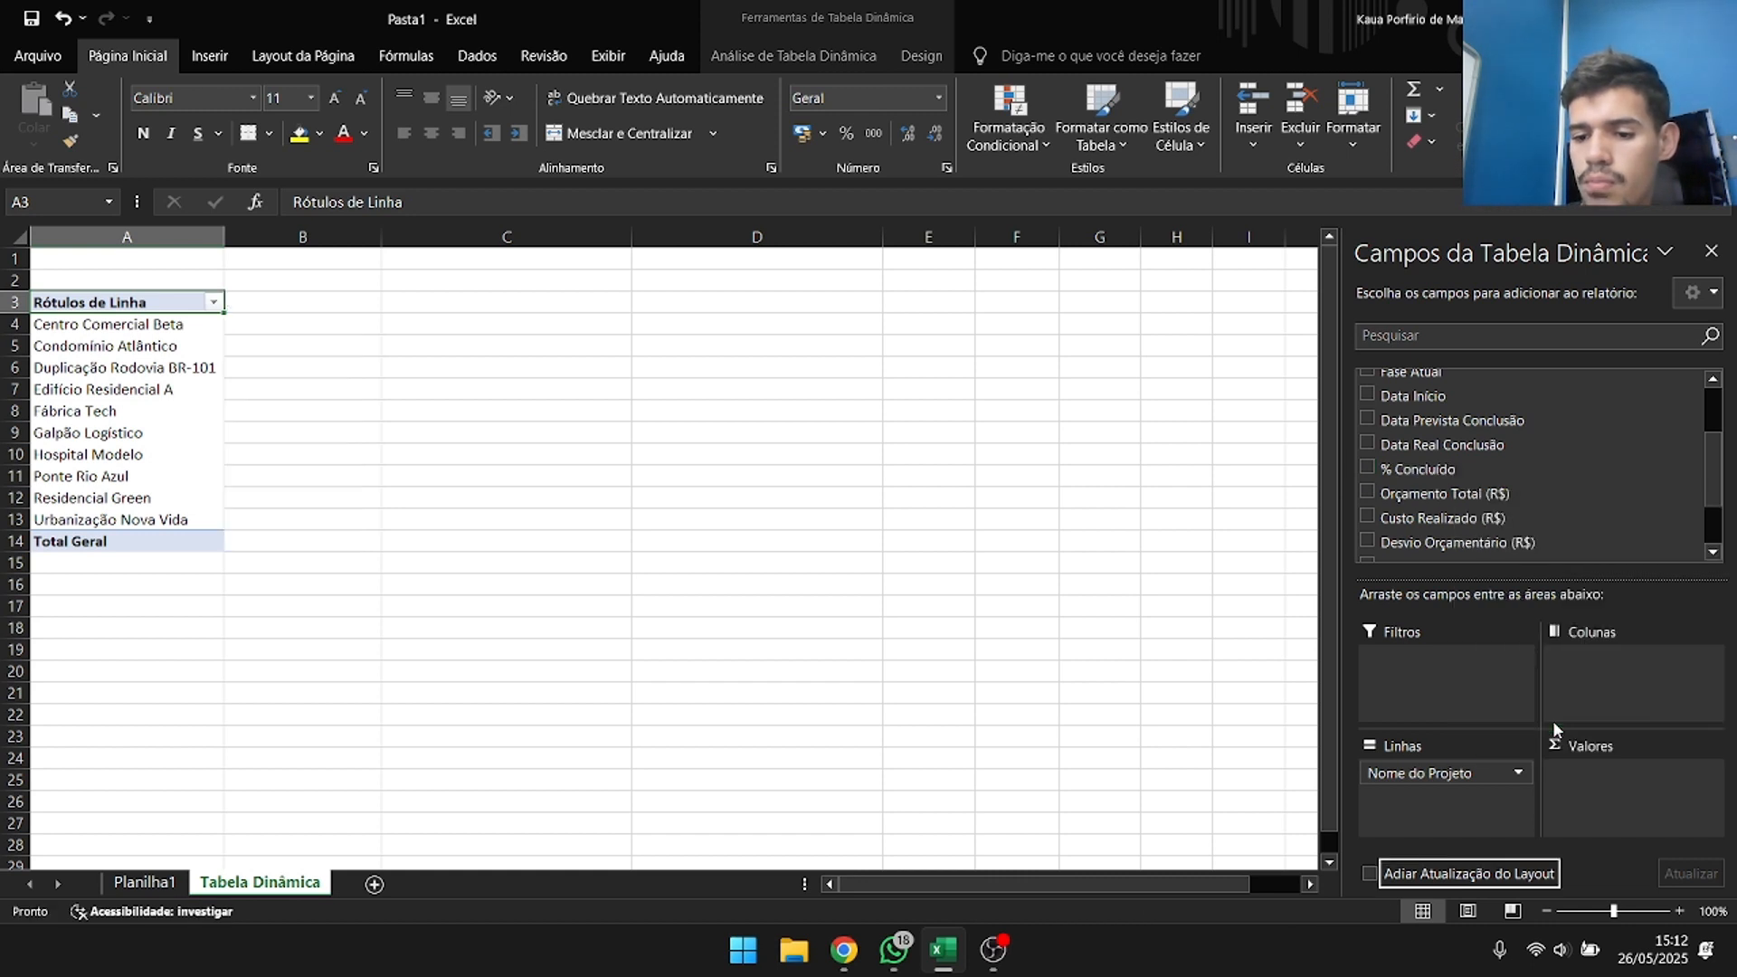
key(ctrl+z)
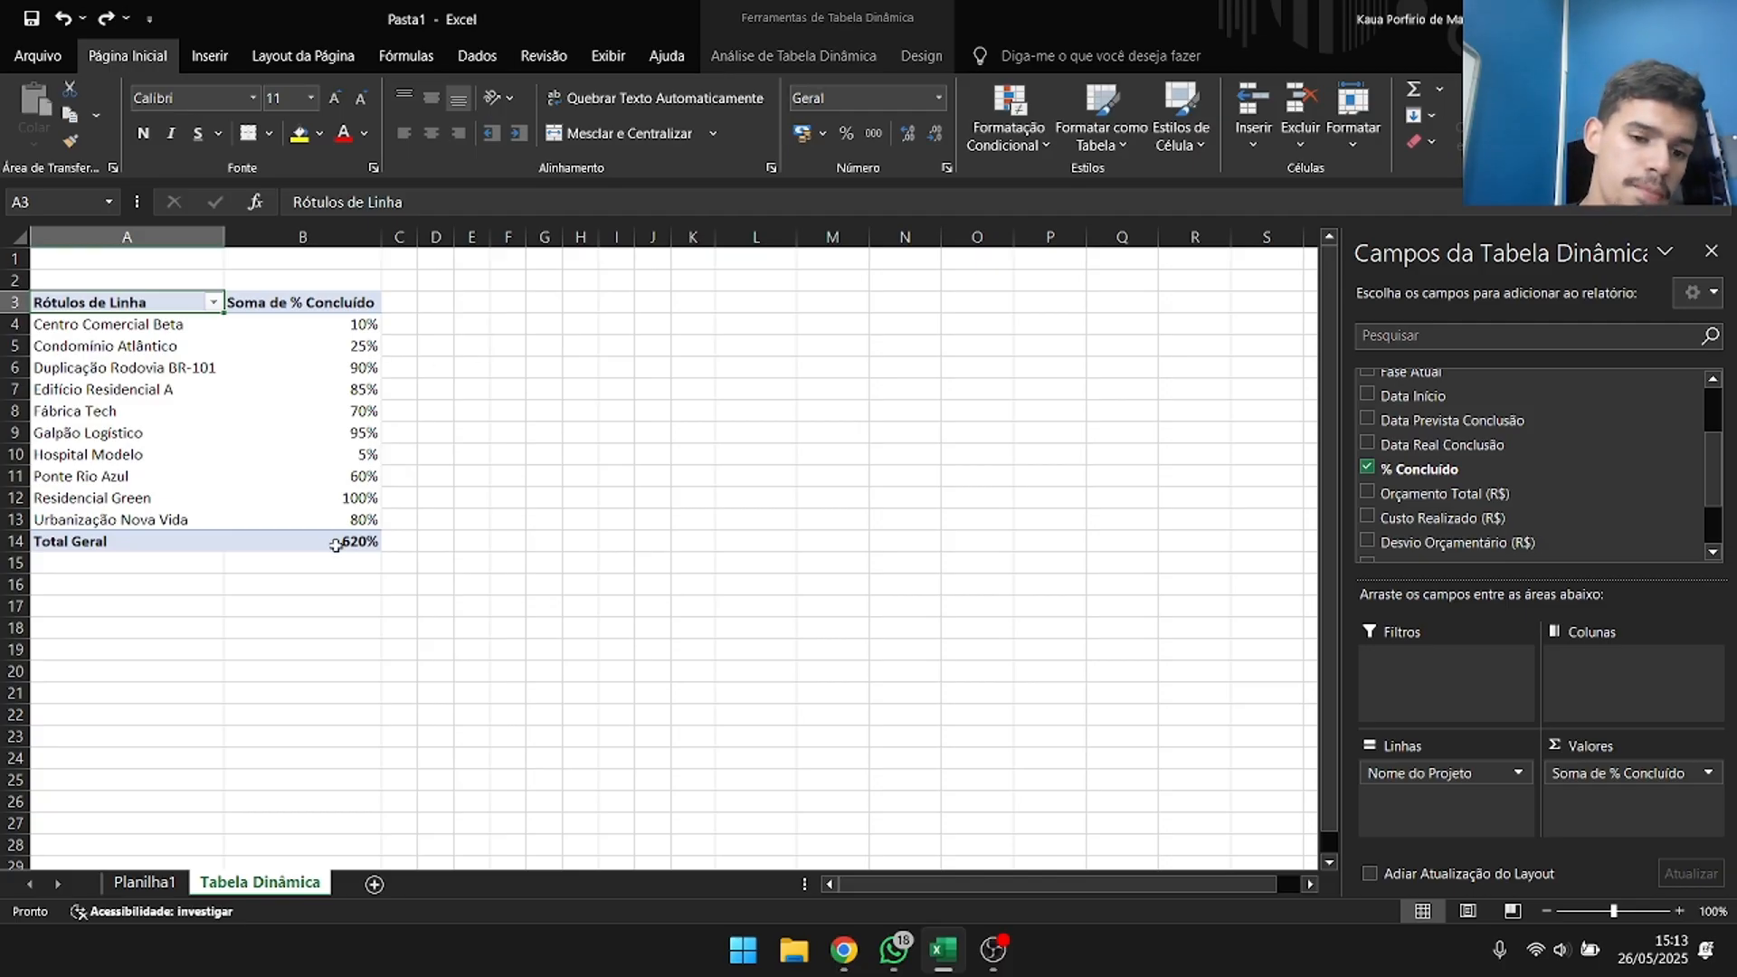
Summarise the % Concluído value field by Média instead of Soma and set its custom name to % Concluído.
mouse_move(346, 542)
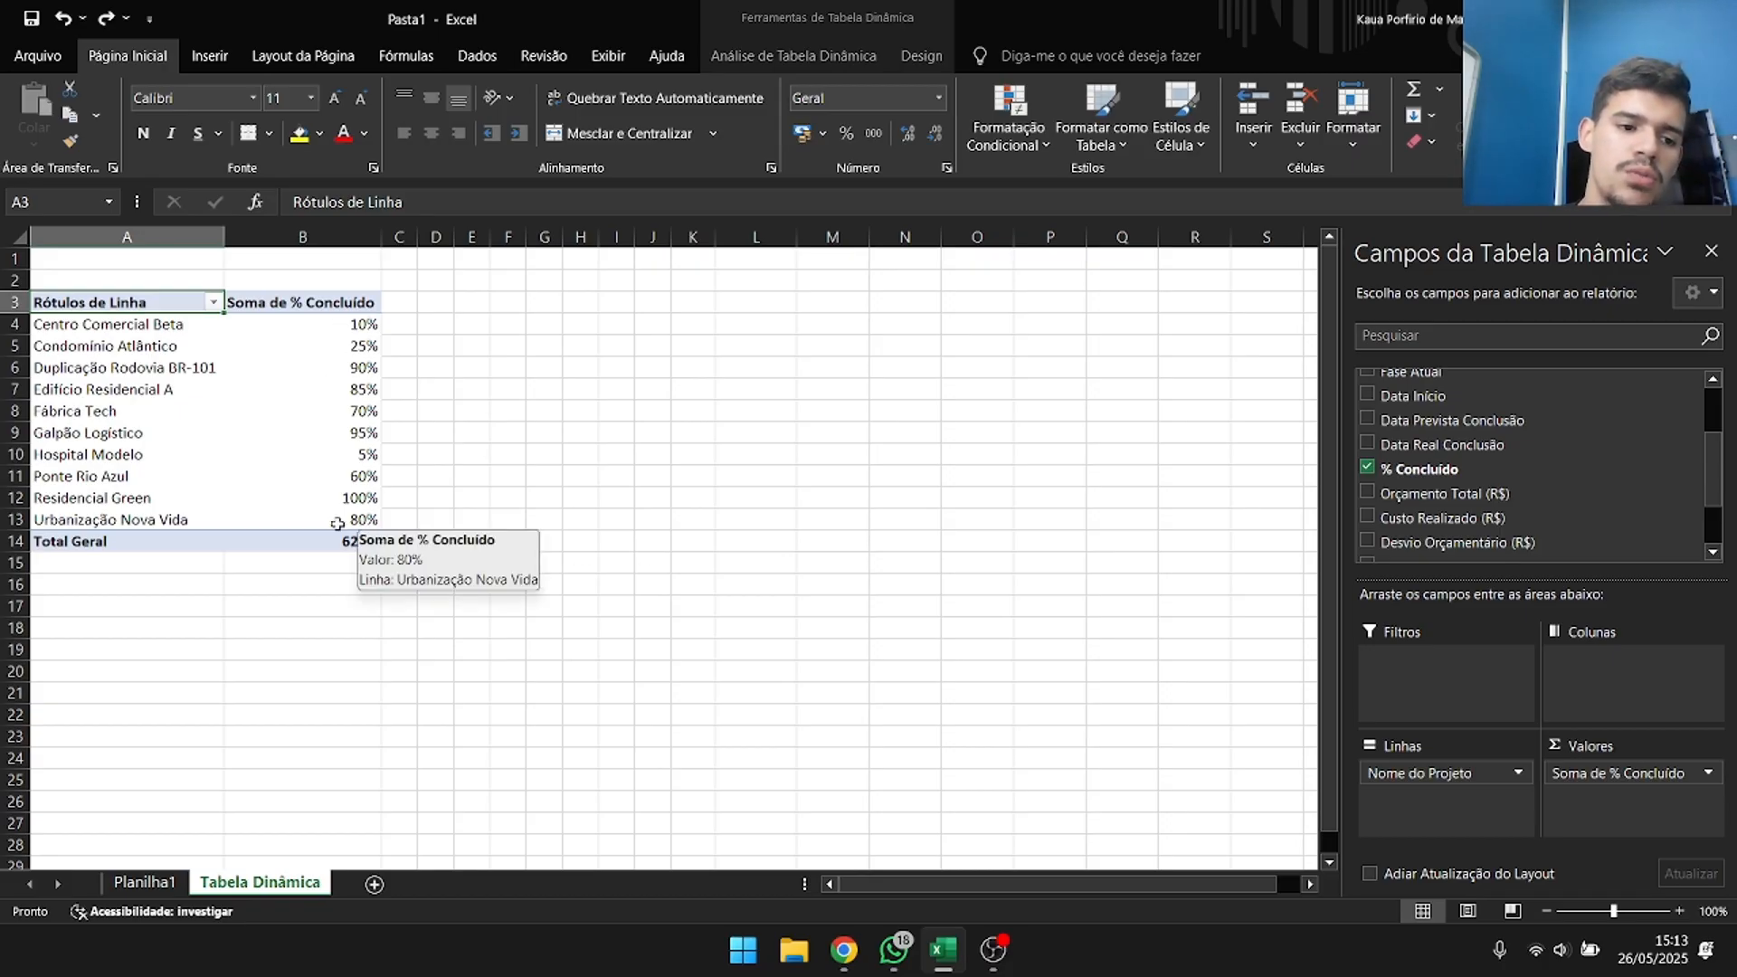
drag(156, 528, 153, 325)
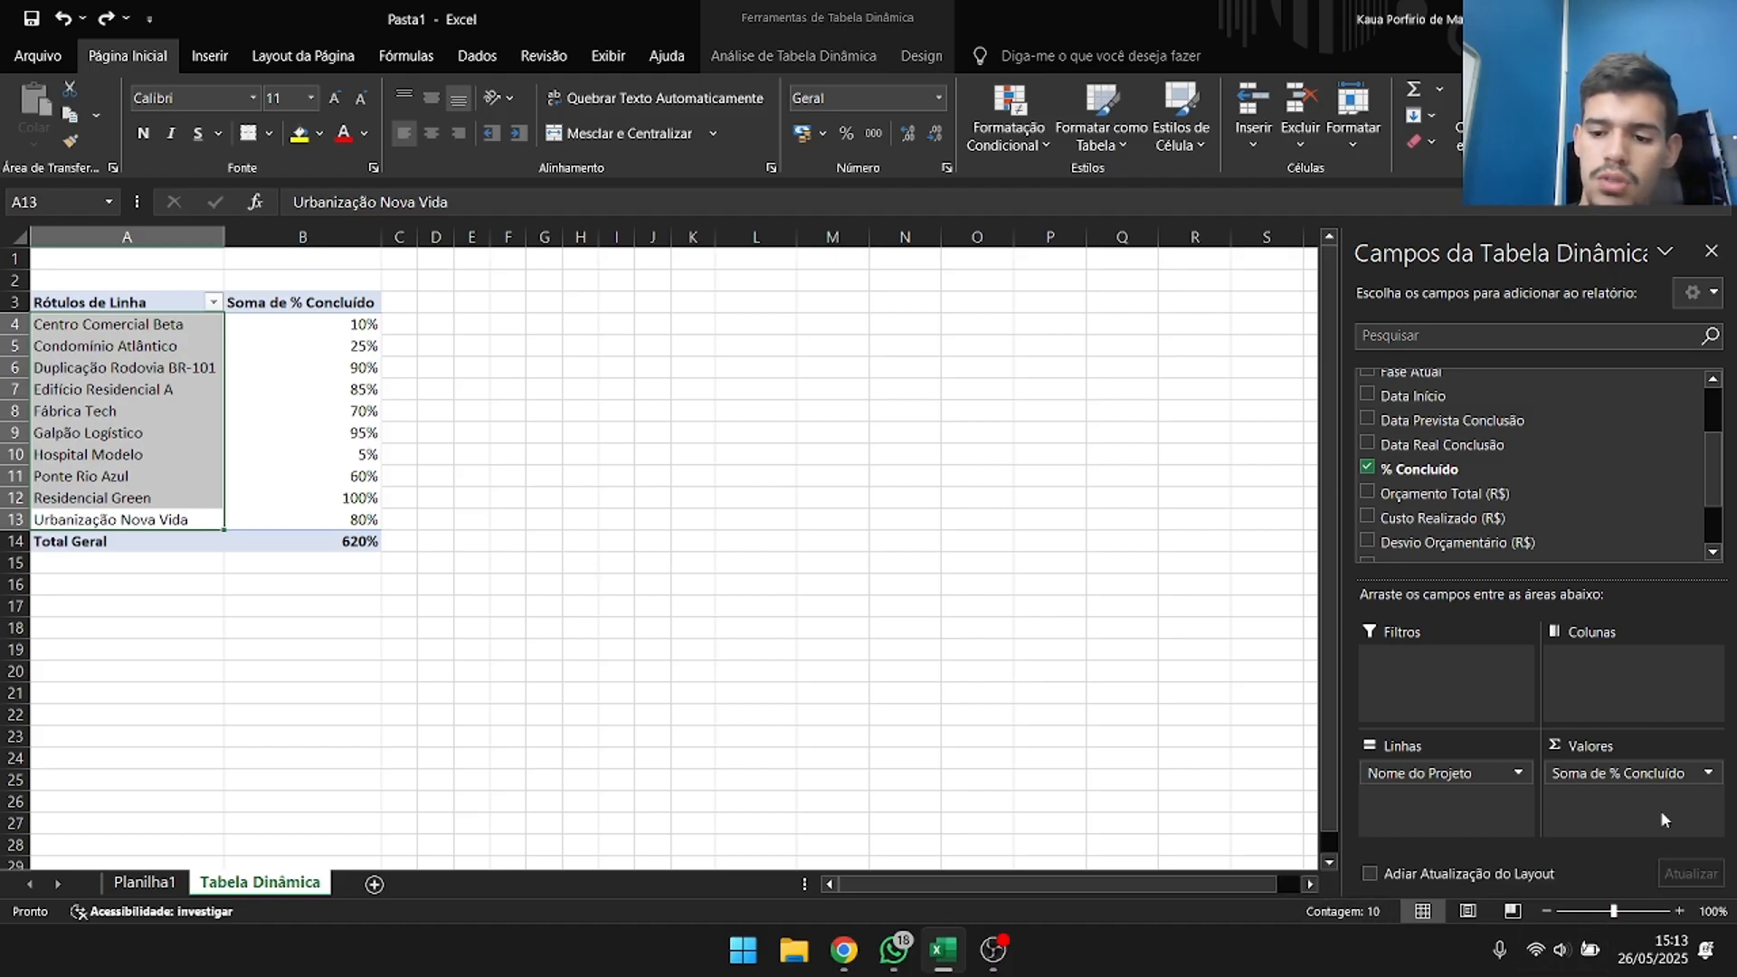
click(1709, 774)
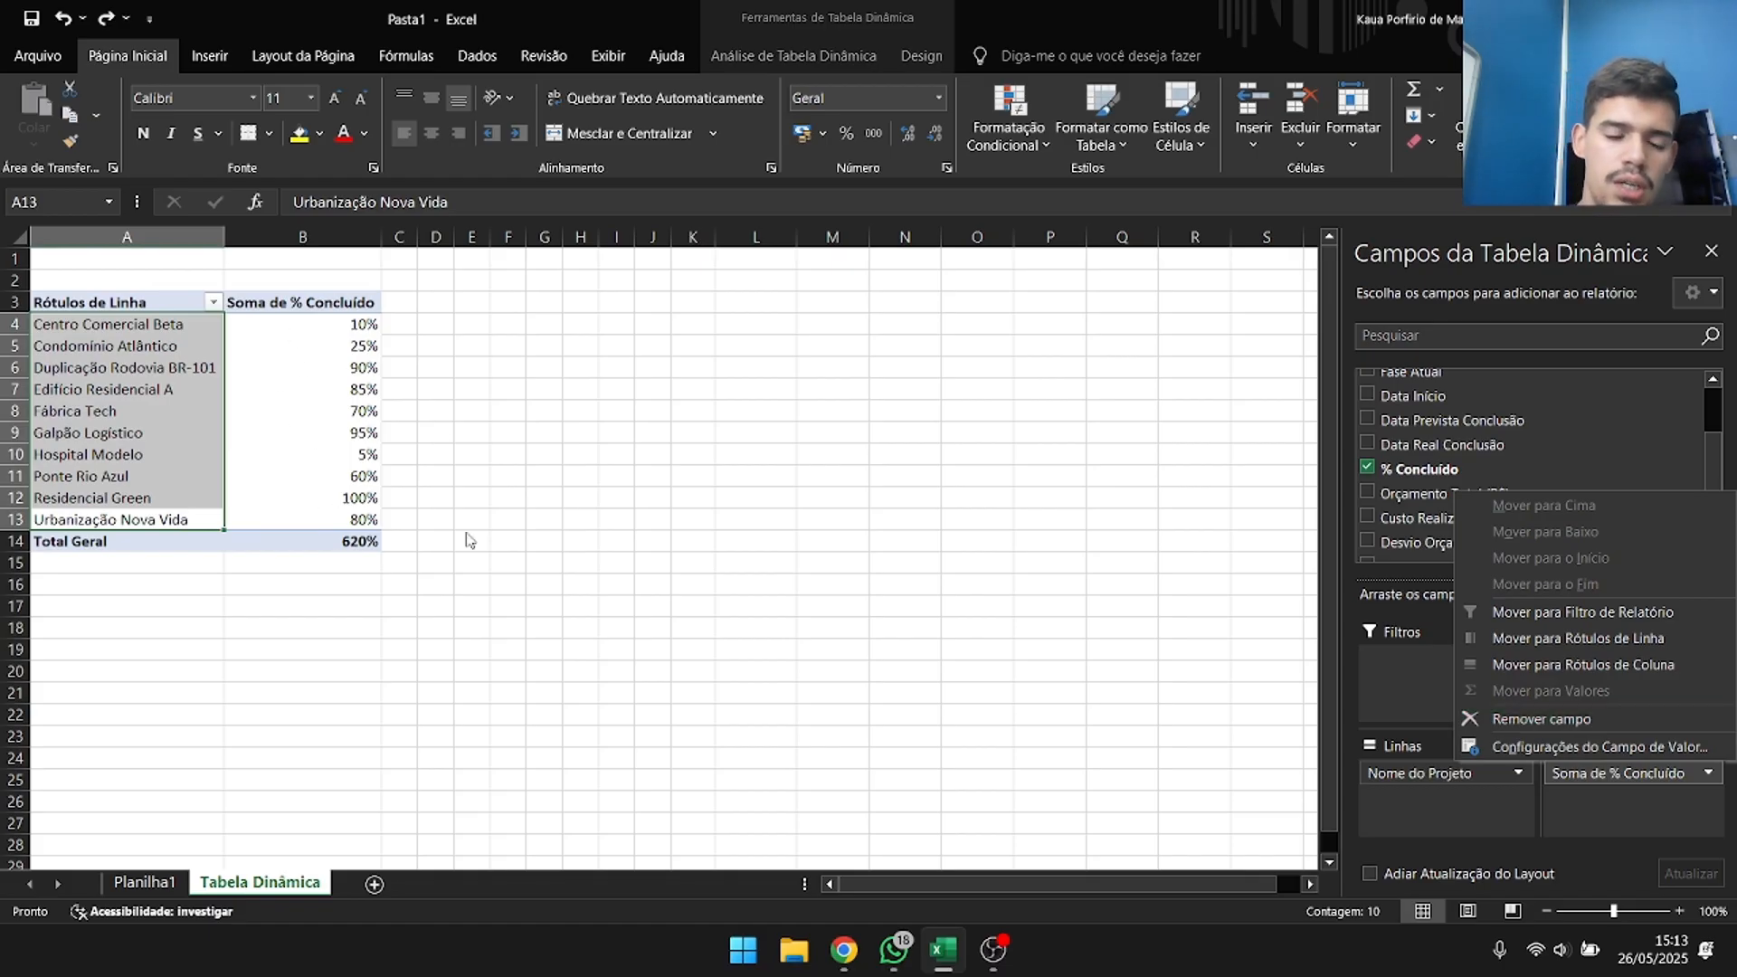
click(1671, 751)
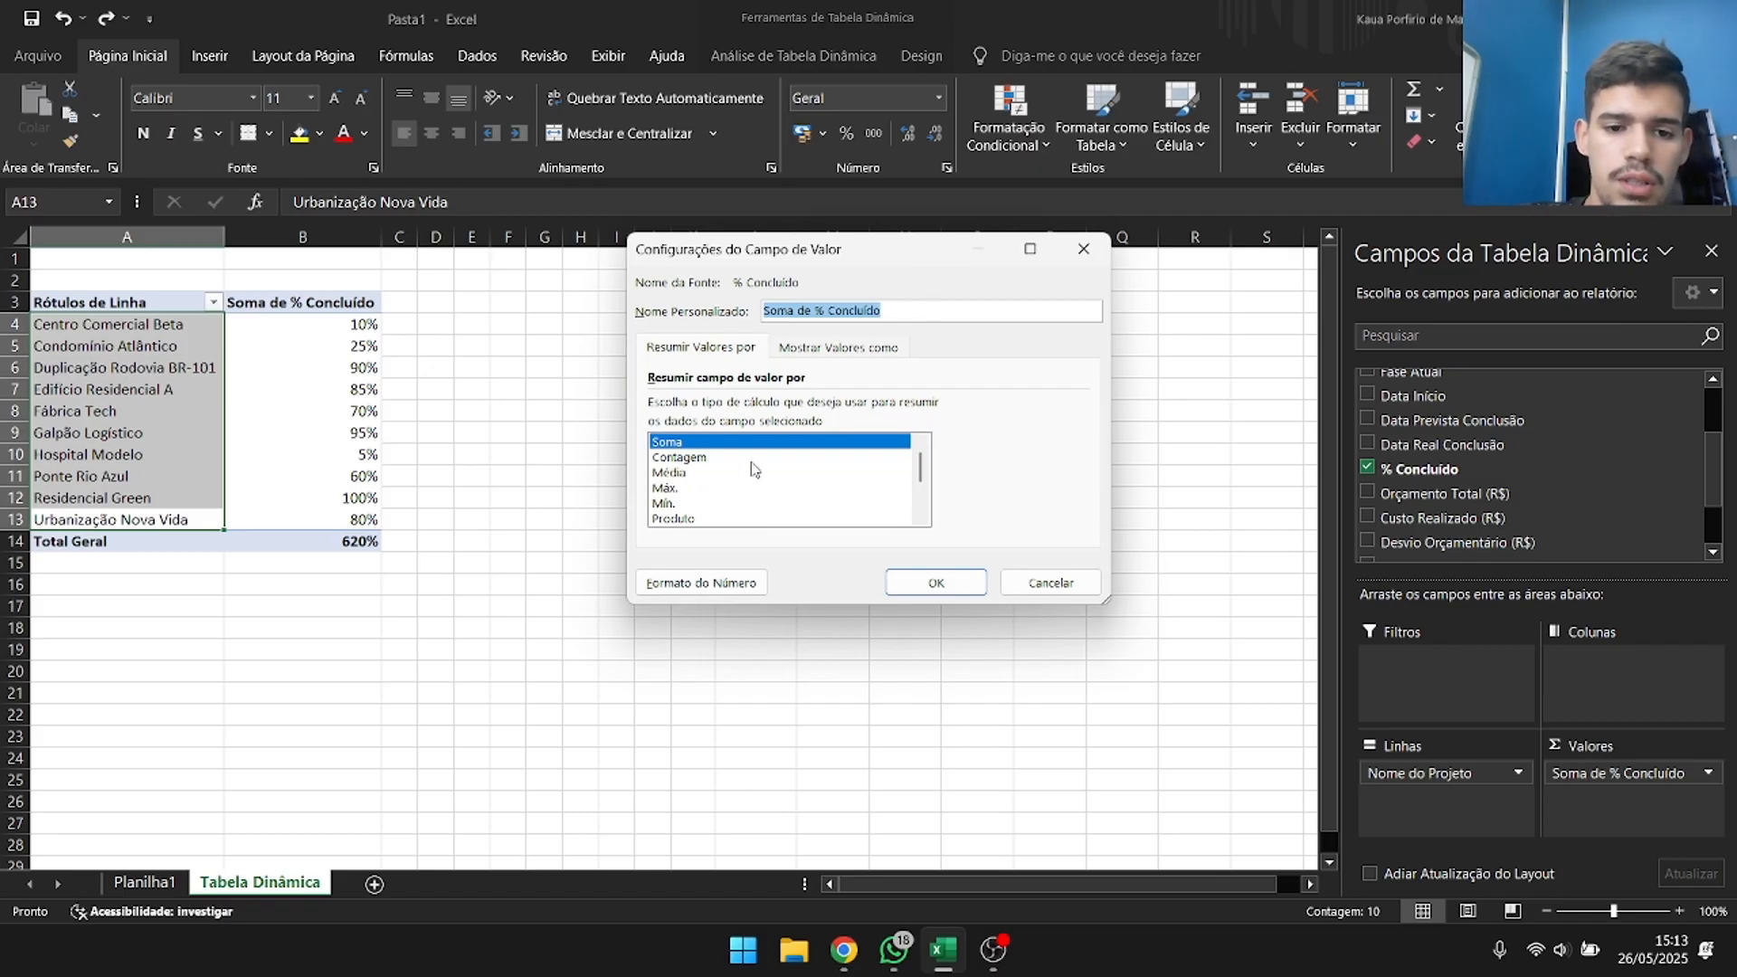
scroll(686, 475, down, 1)
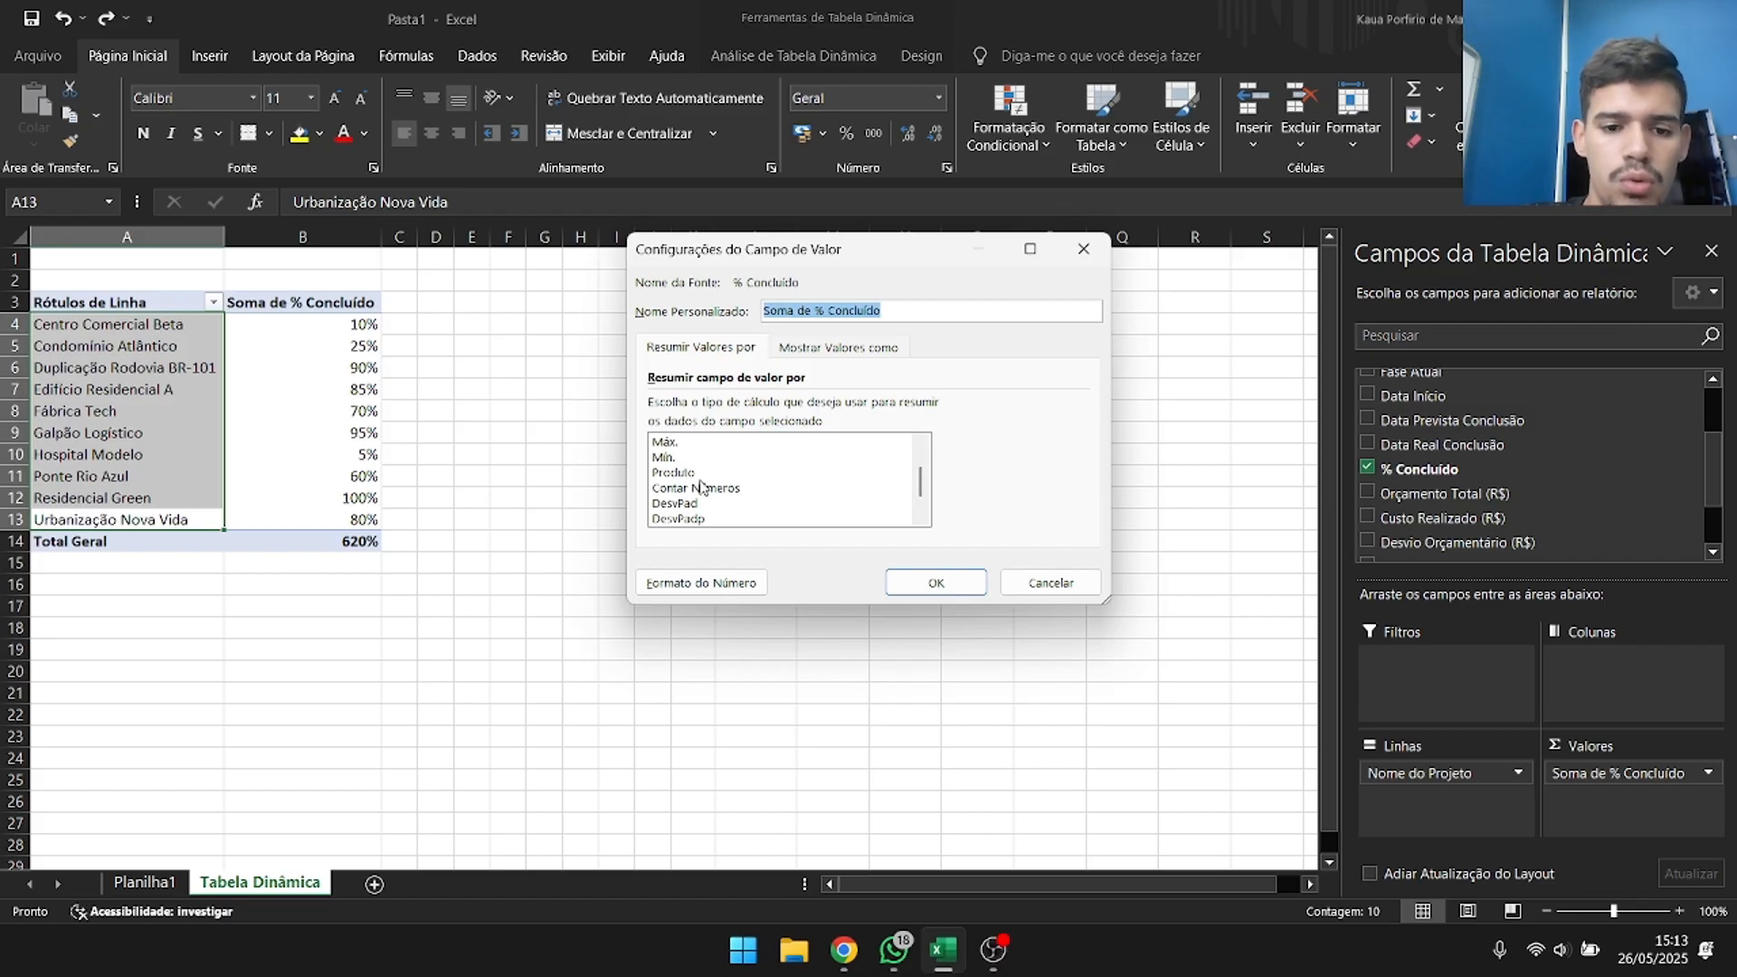
scroll(708, 486, down, 1)
scroll(707, 486, up, 2)
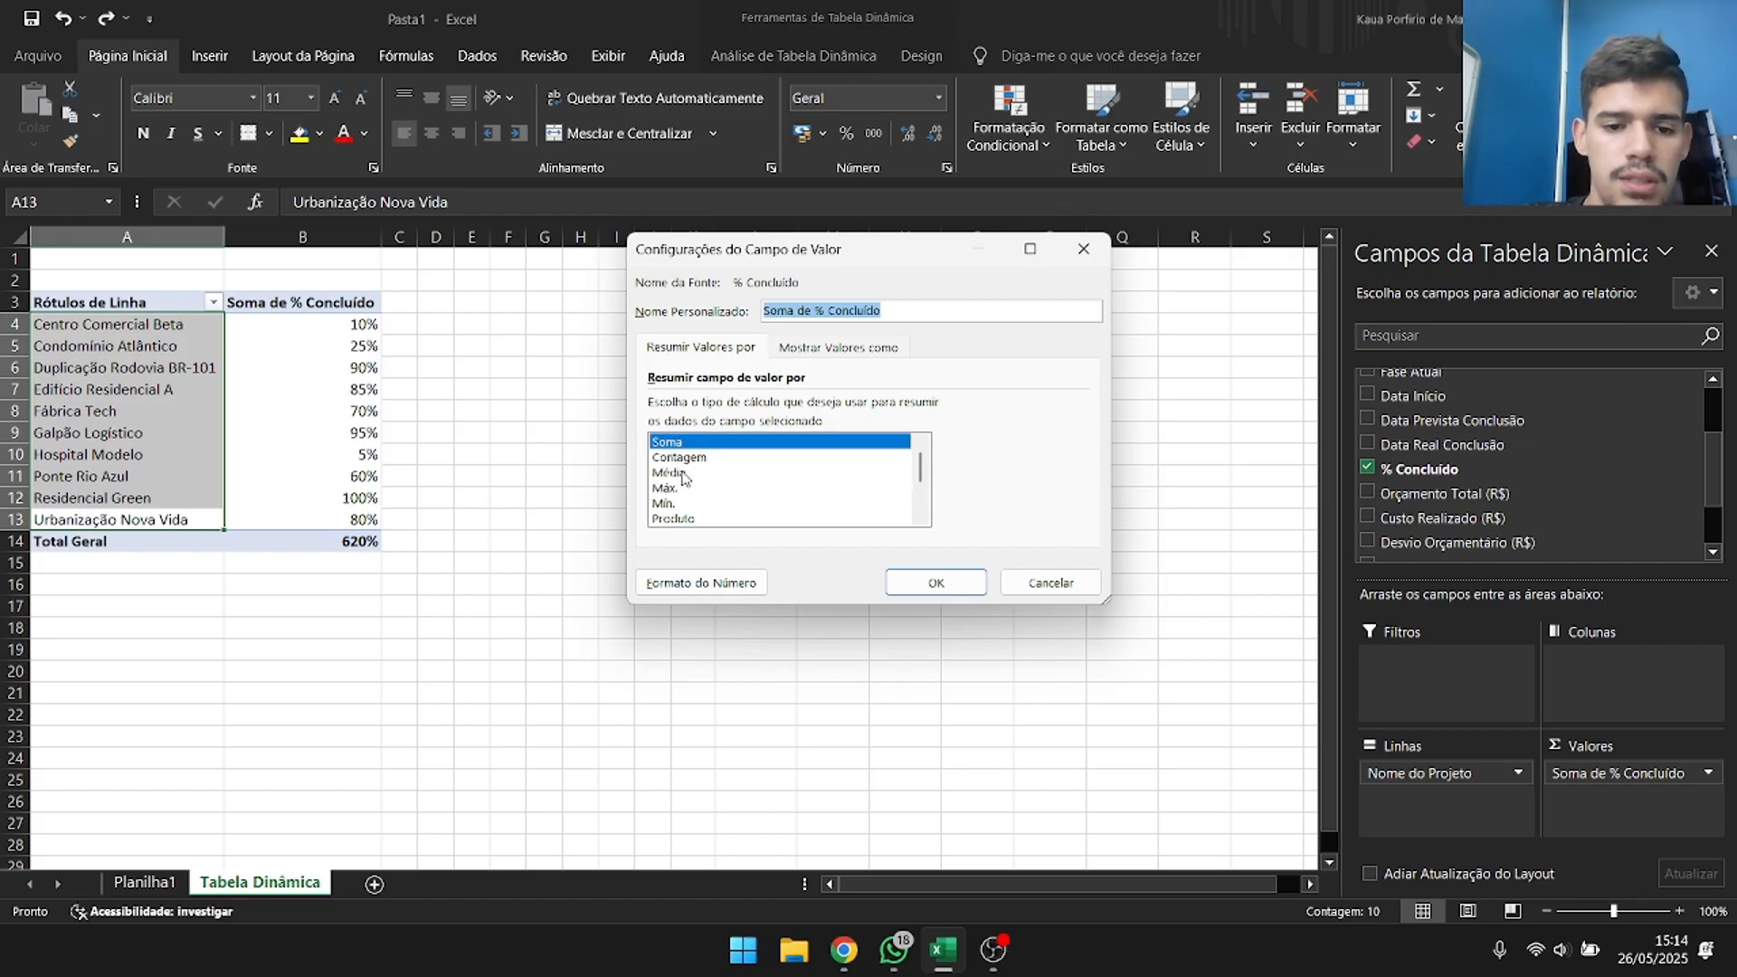
click(684, 474)
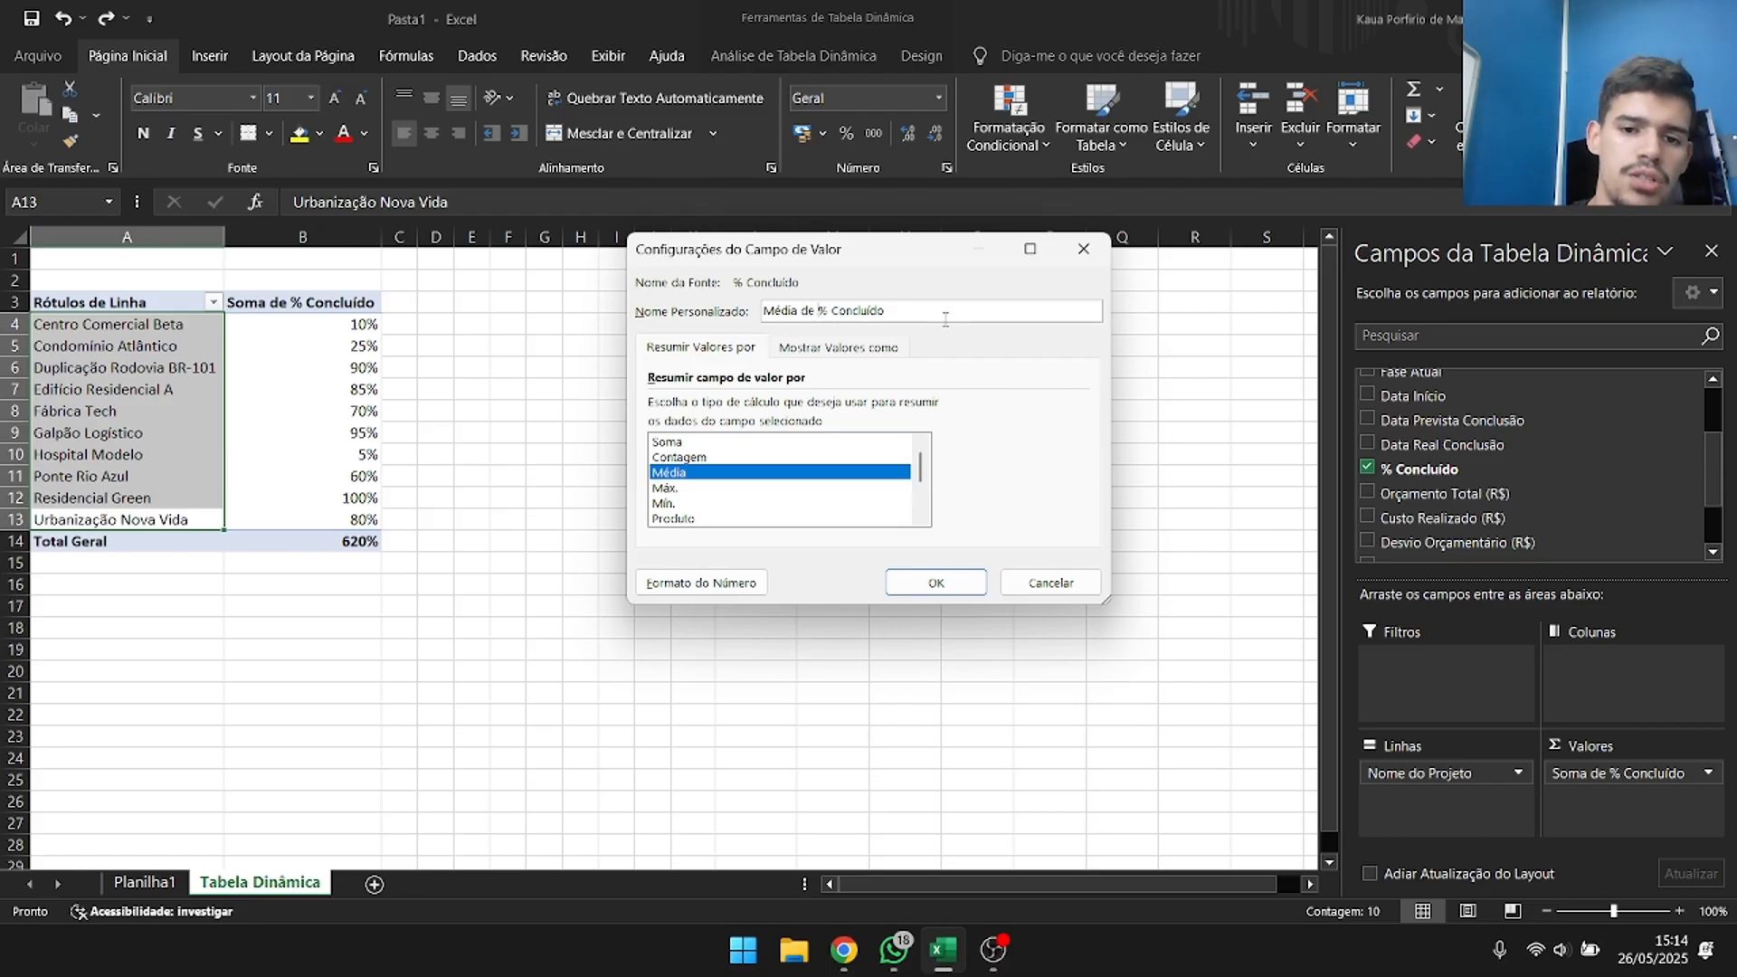
key(BackSpace)
key(BackSpace)
key(BackSpace)
key(BackSpace)
key(BackSpace)
key(BackSpace)
key(BackSpace)
key(BackSpace)
key(BackSpace)
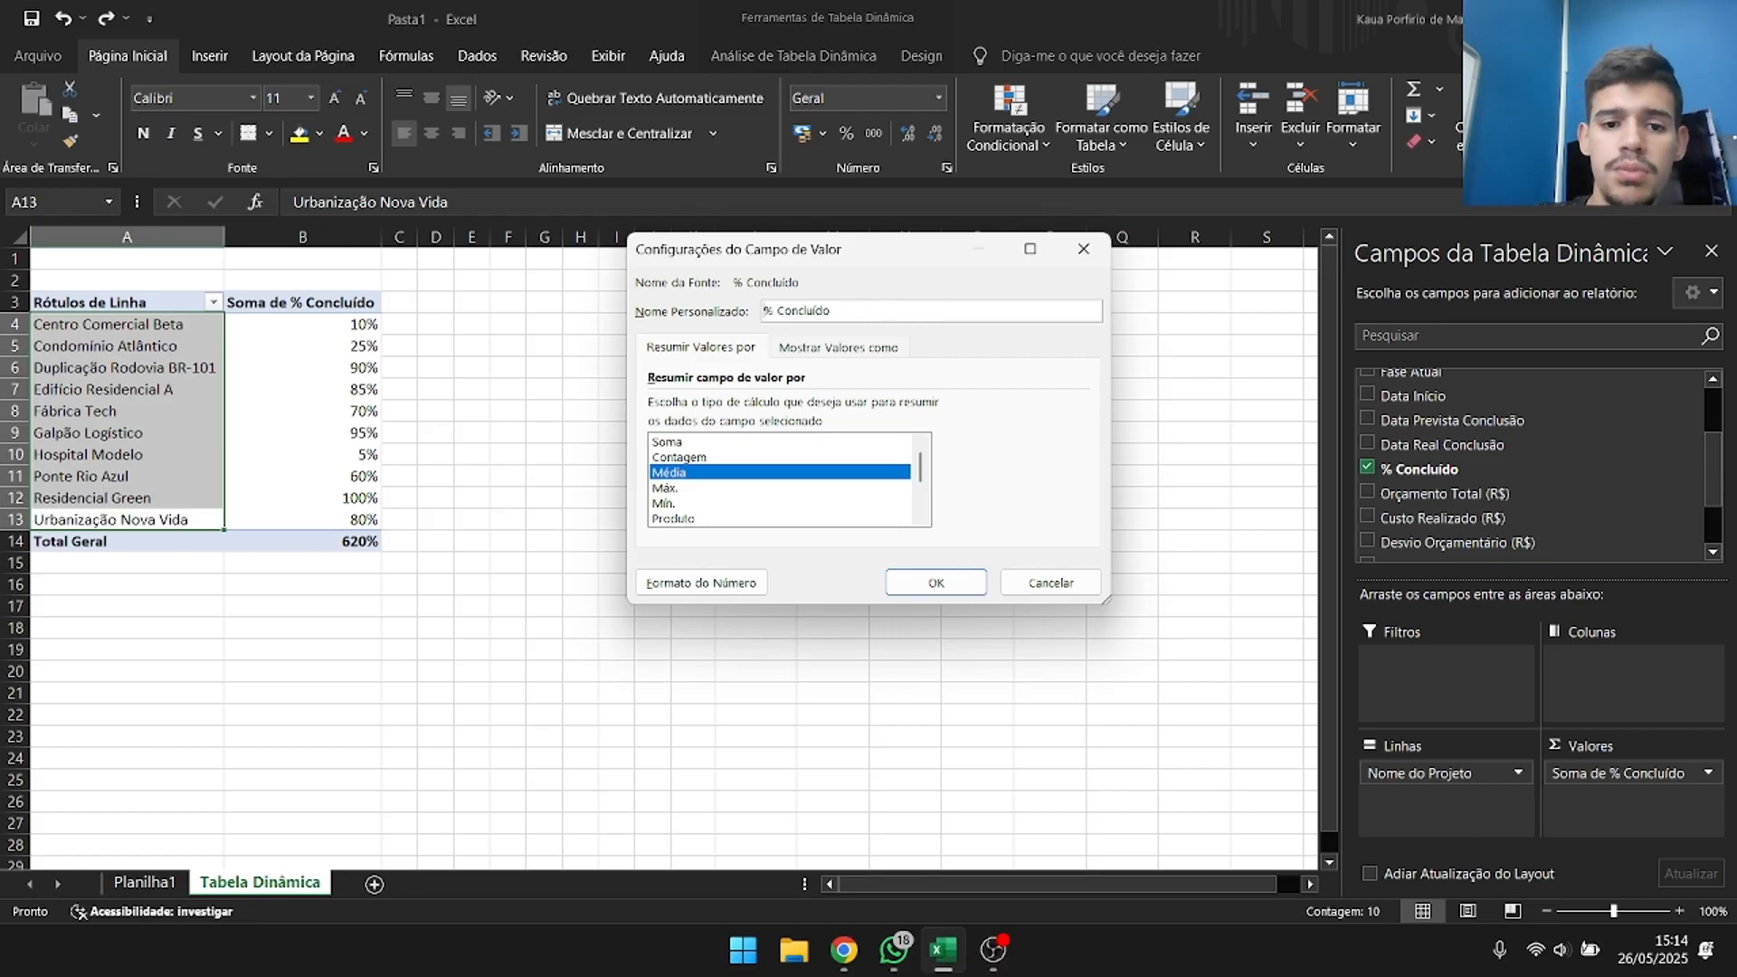
click(959, 589)
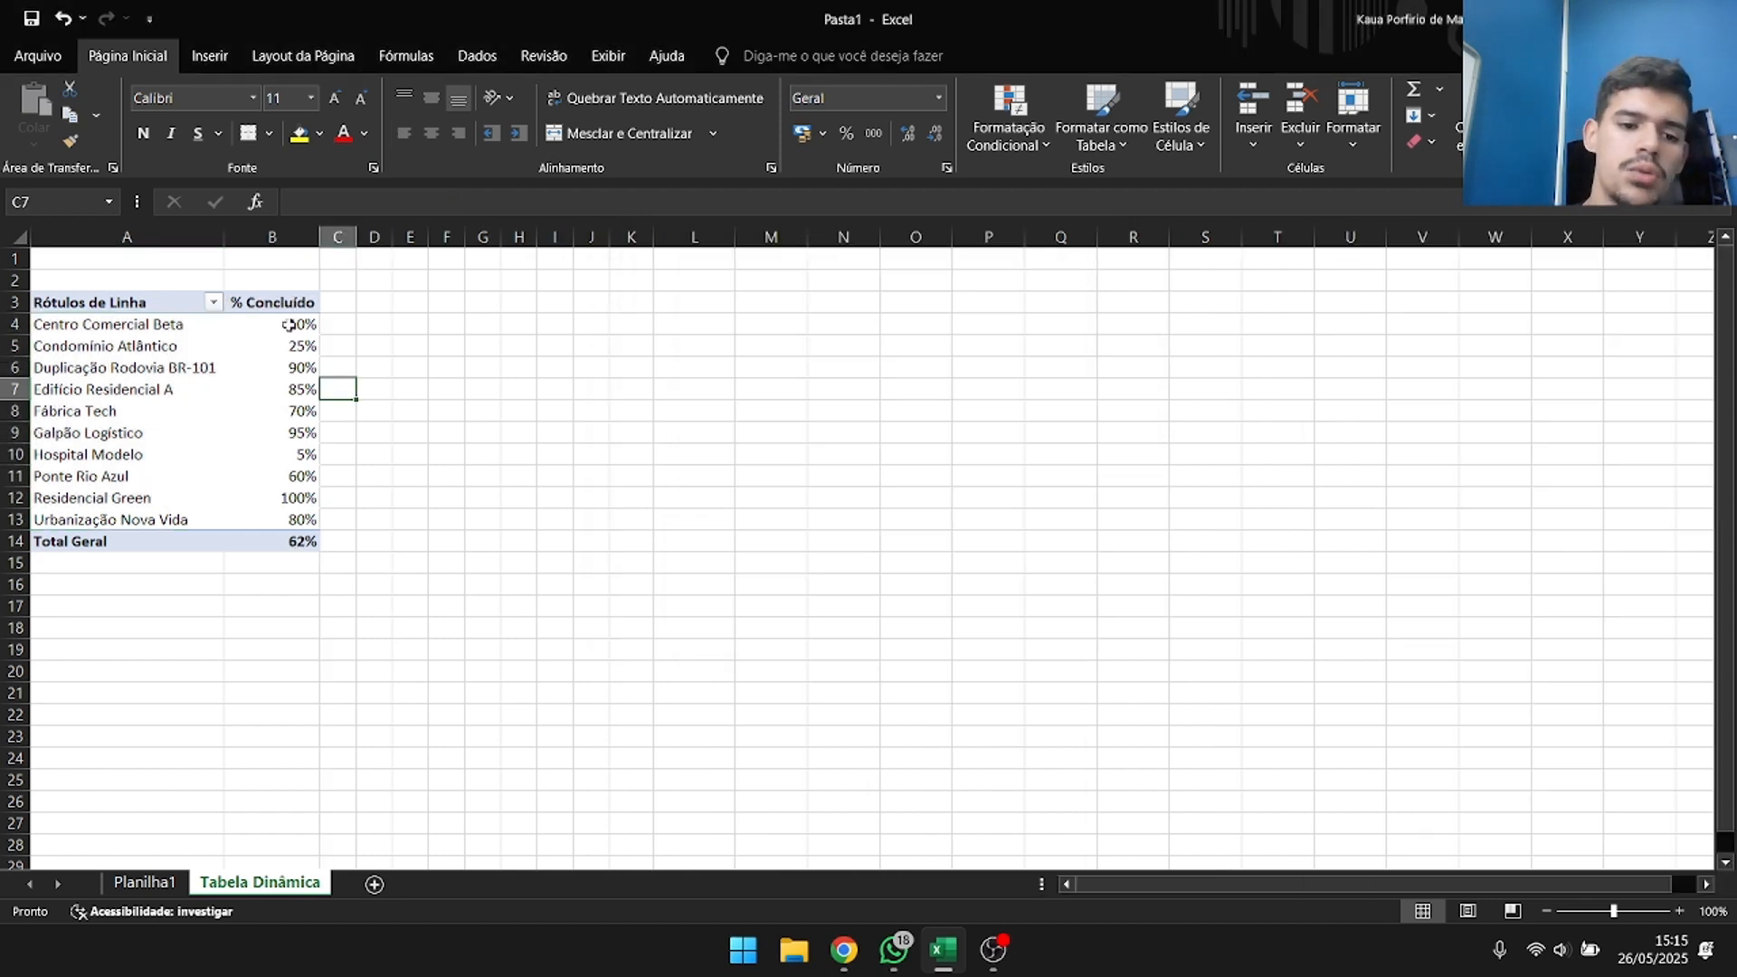
Review the projects' completion percentages and select the % Concluído value in the Total Geral row.
mouse_move(282, 499)
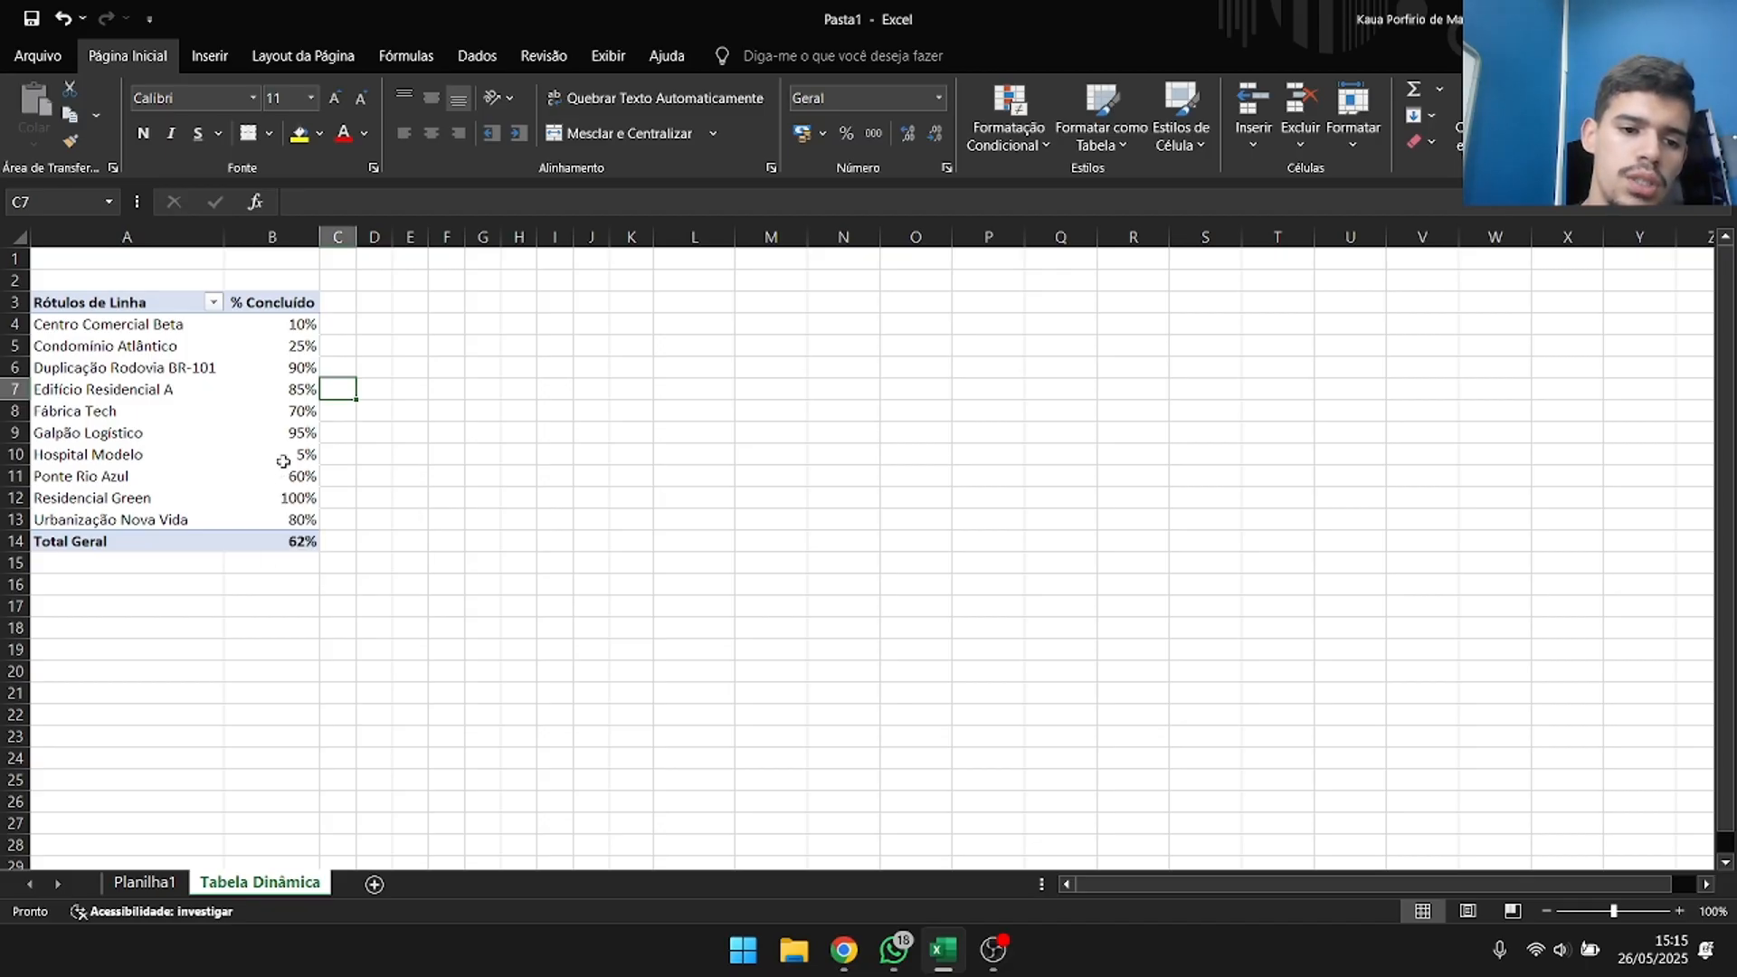
mouse_move(283, 455)
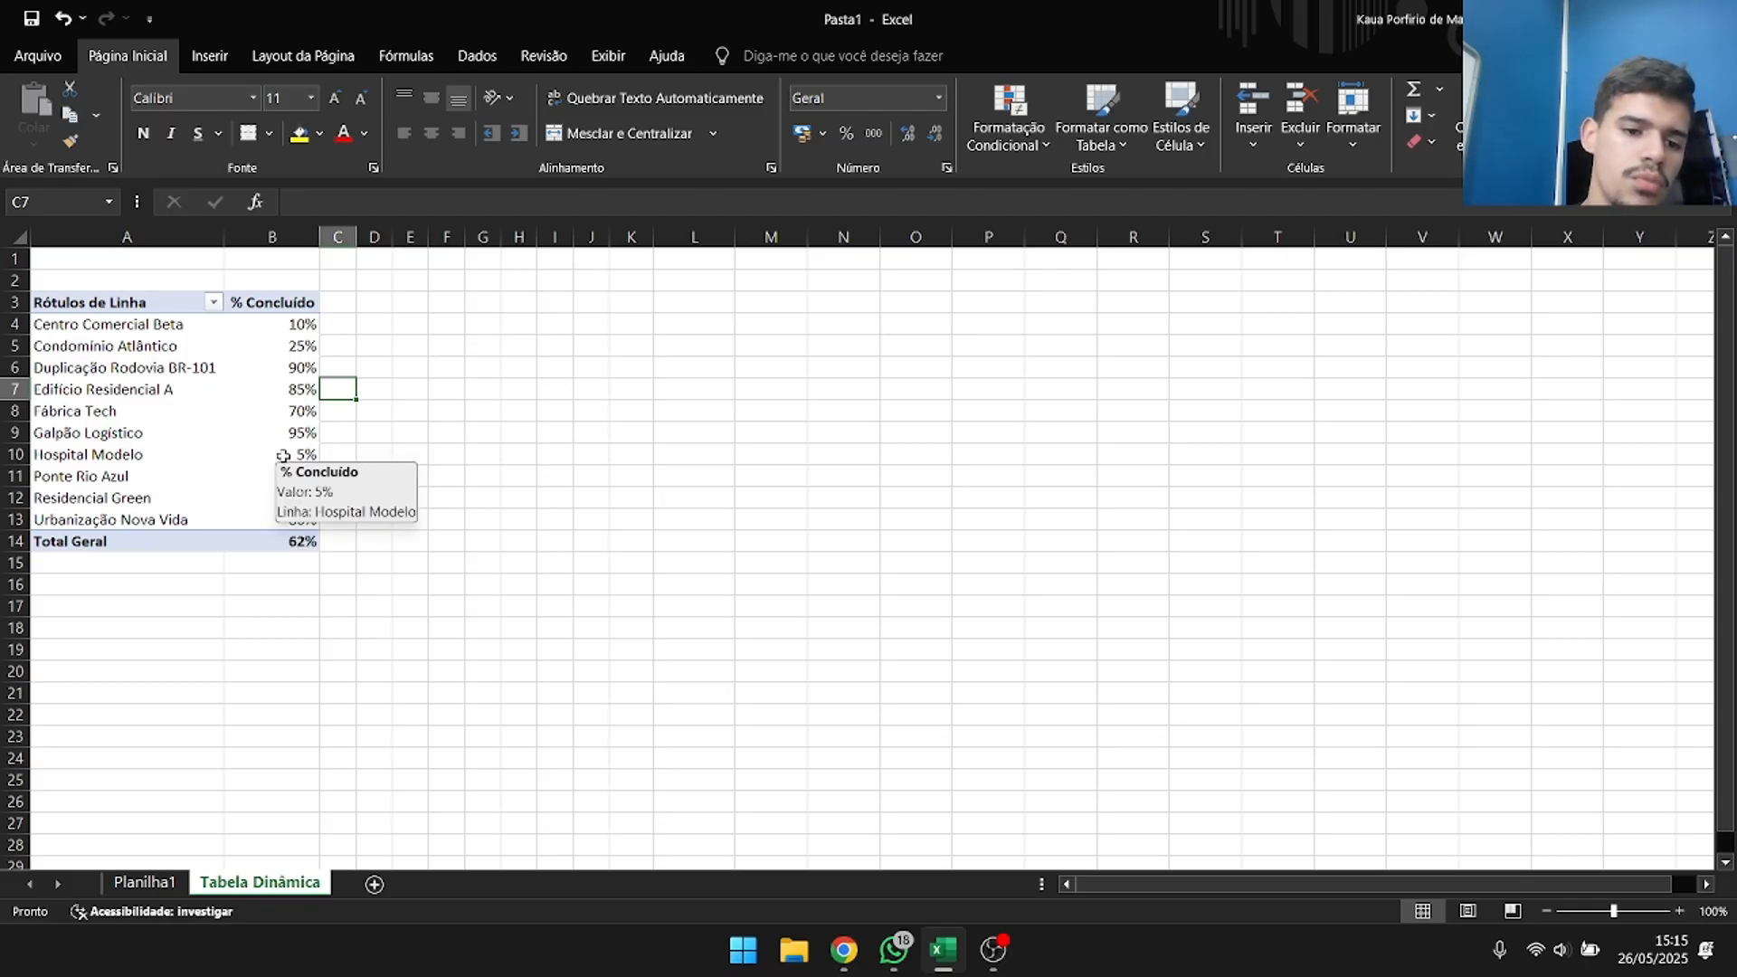
click(285, 541)
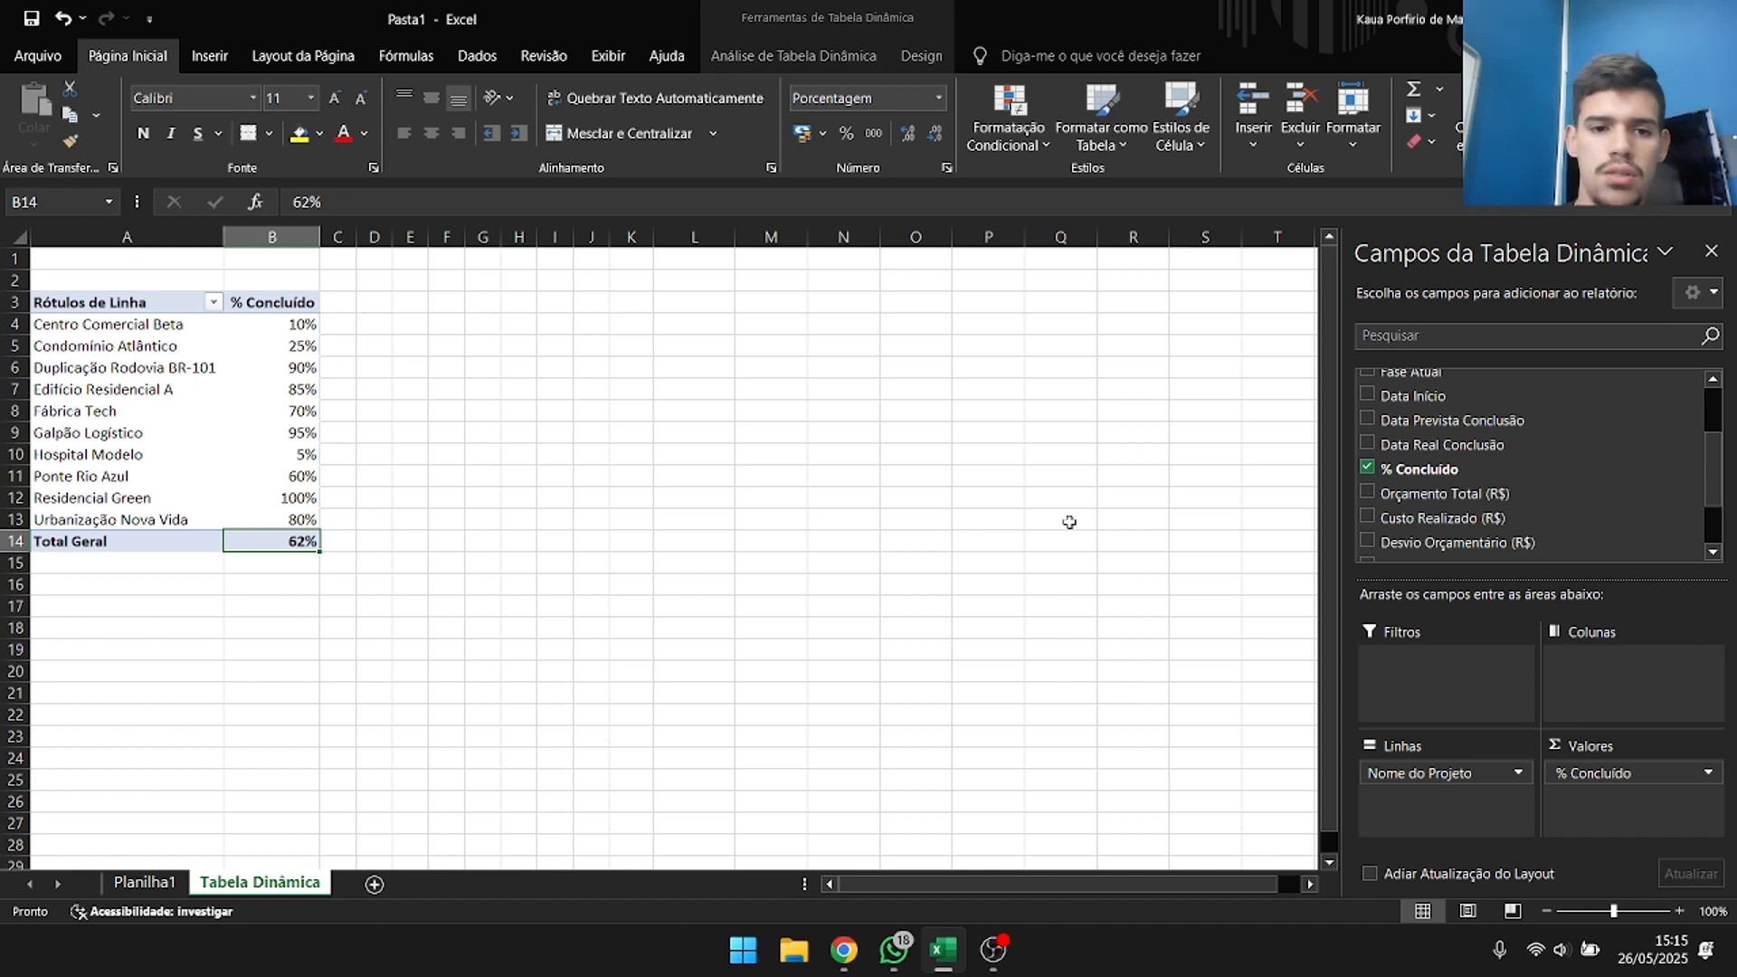
Add Orçamento Total (R$), Custo Realizado (R$) and Desvio Orçamentário (R$) to the pivot table's values.
scroll(1392, 534, up, 2)
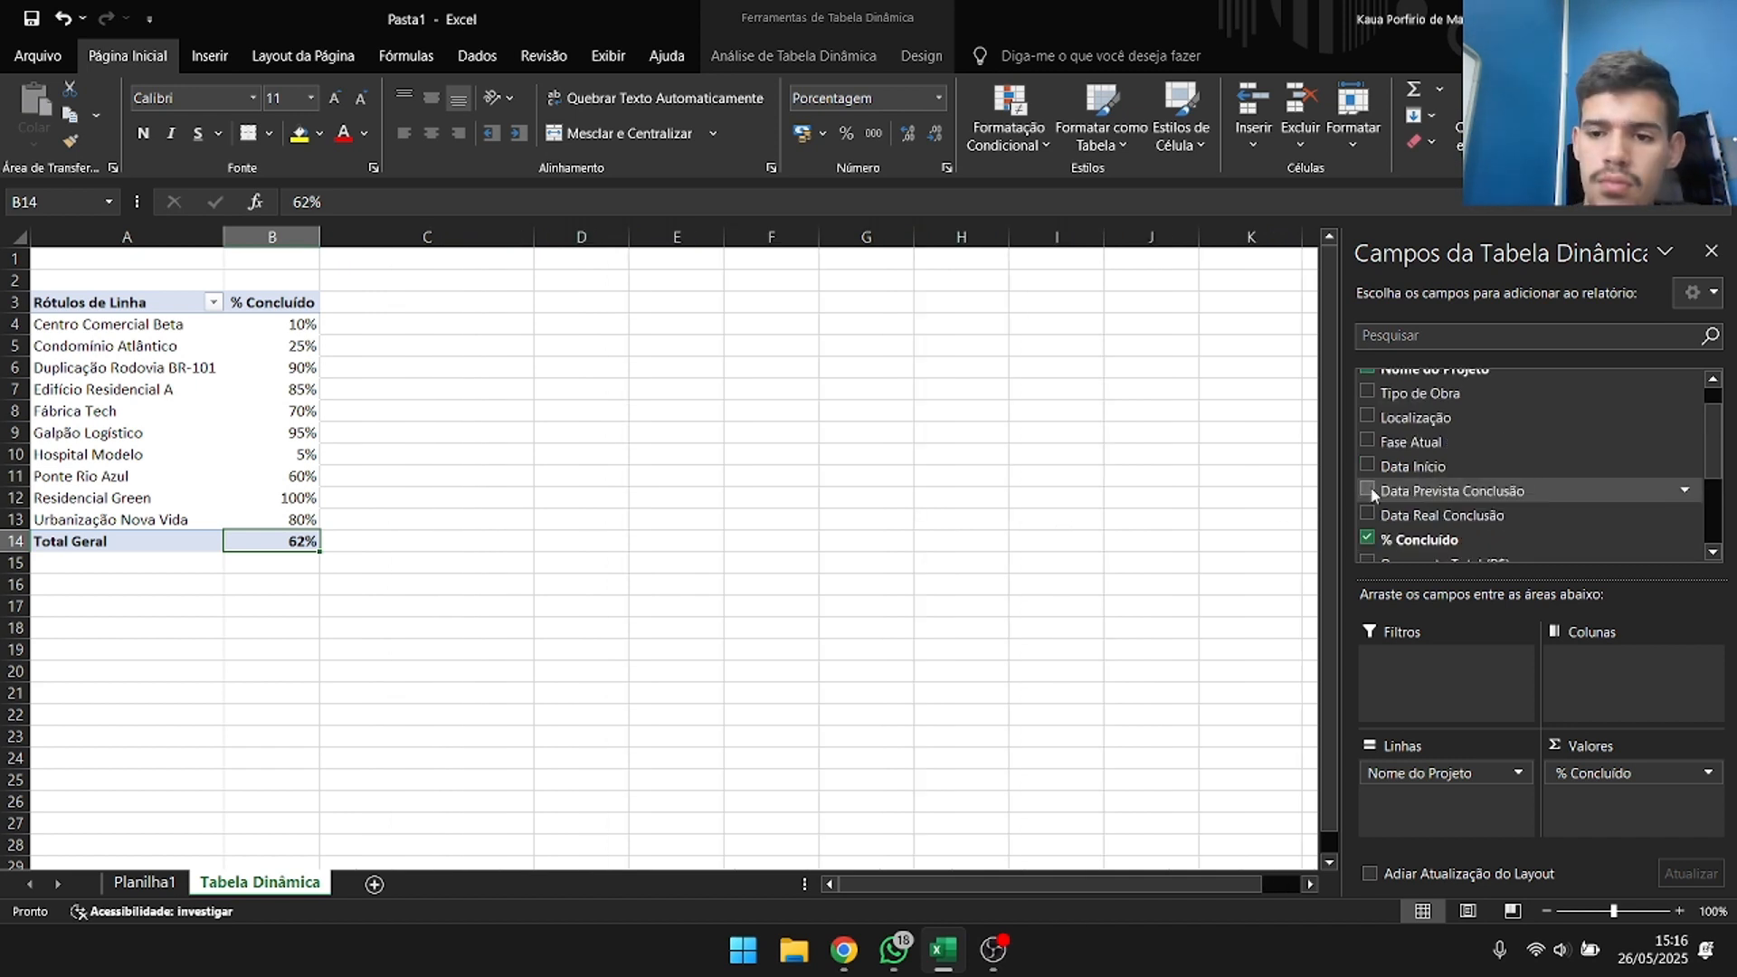
scroll(1376, 471, down, 3)
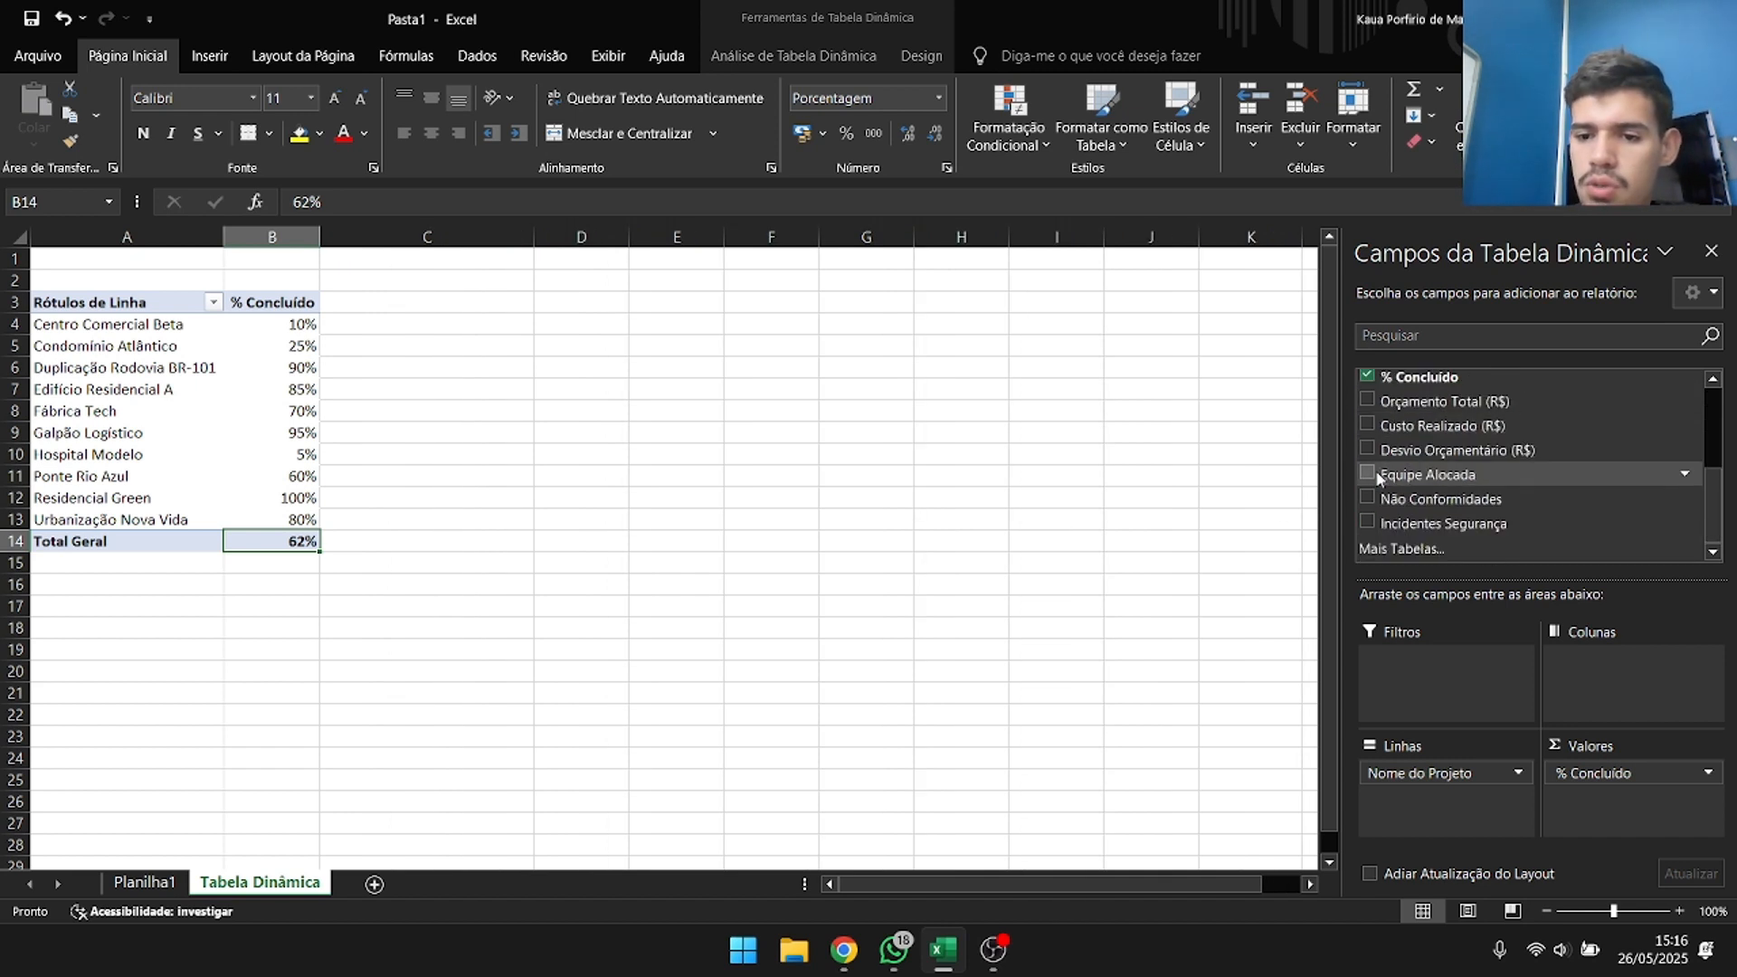
scroll(1359, 518, up, 2)
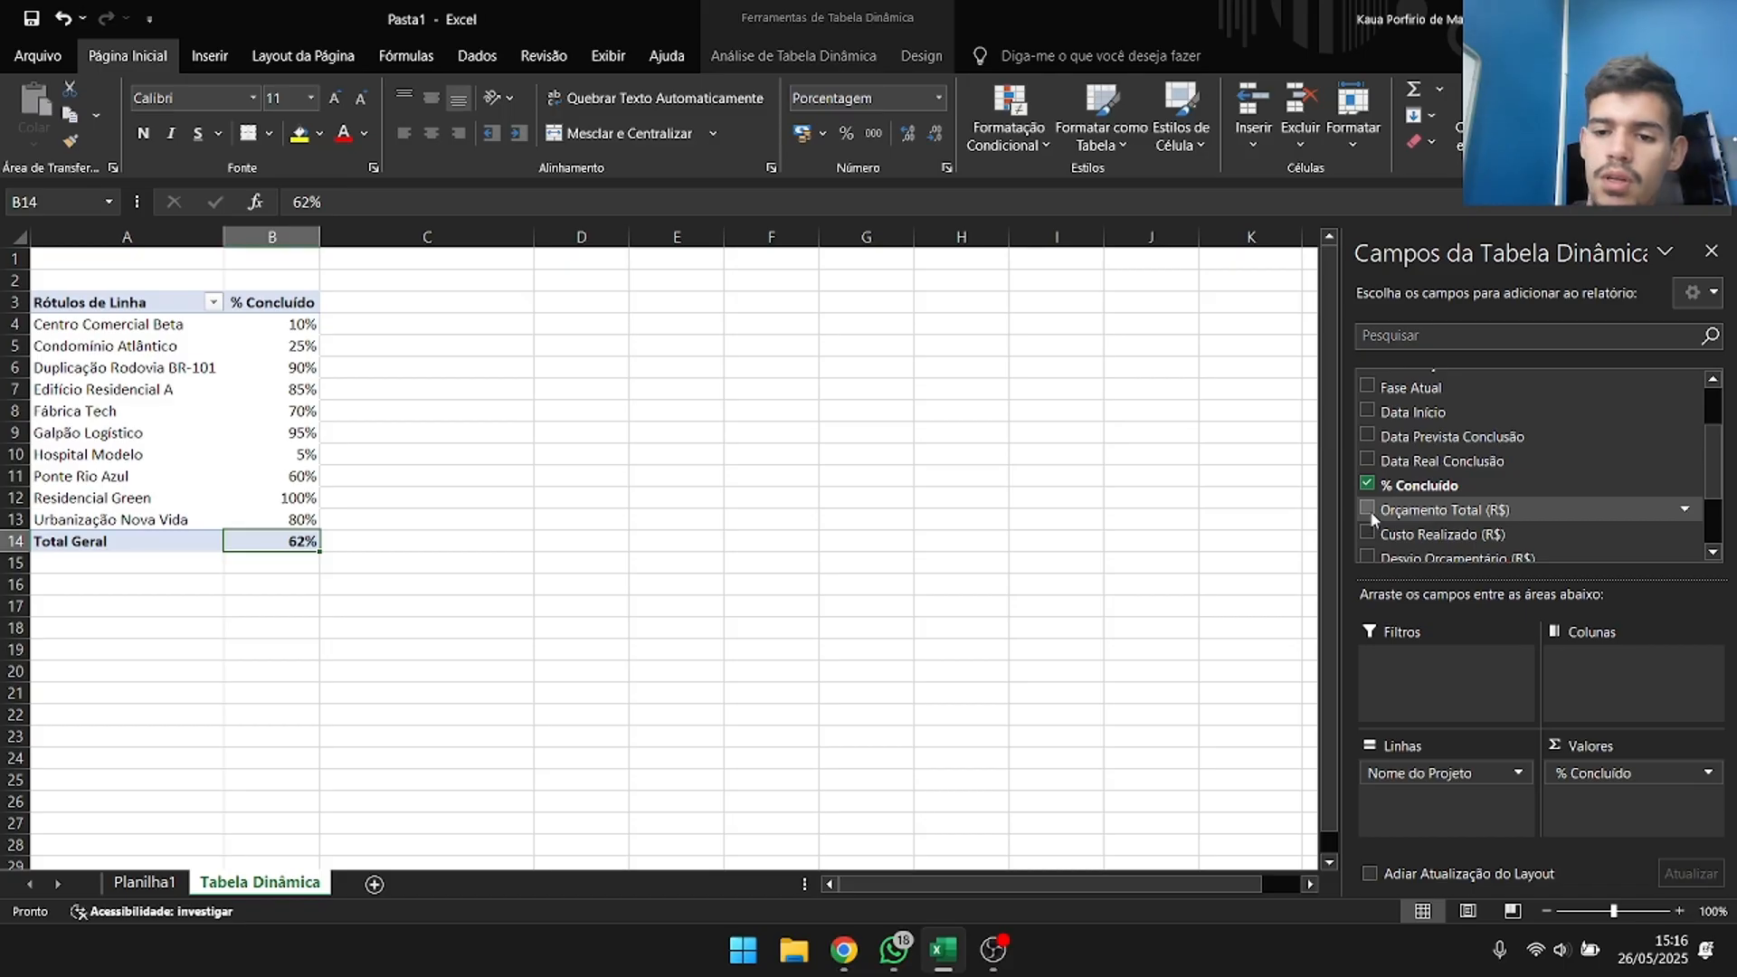
click(1369, 510)
click(1368, 534)
scroll(1391, 518, down, 2)
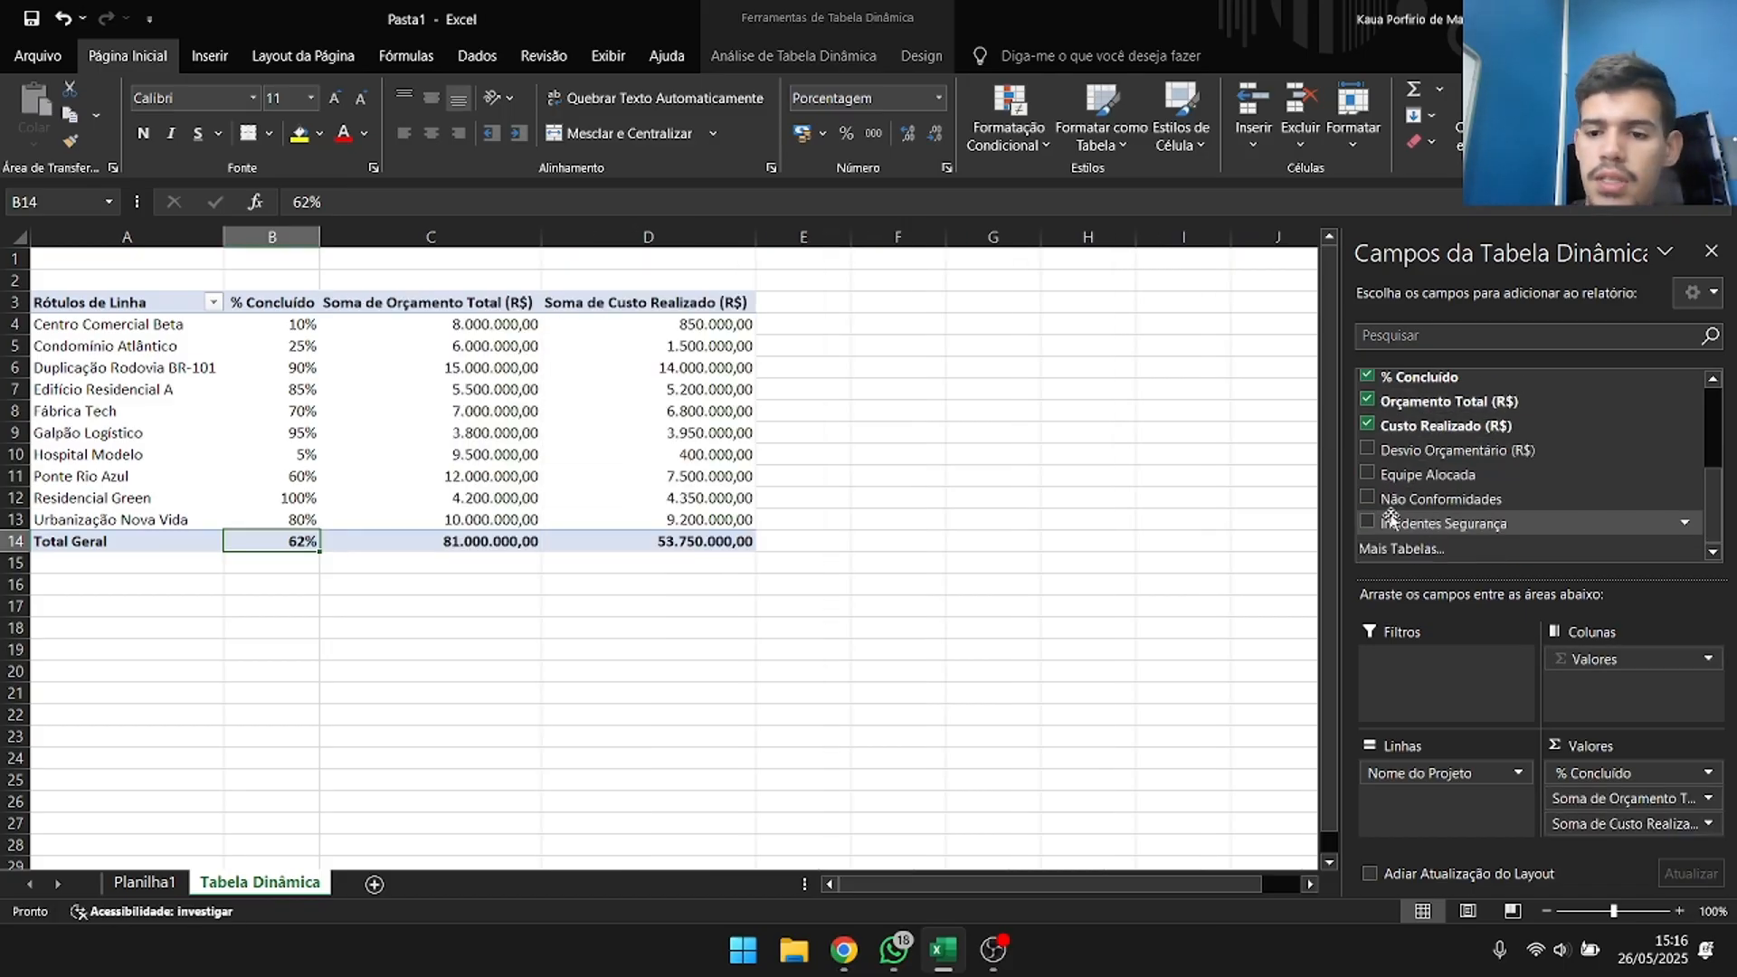
scroll(1390, 518, up, 1)
click(1371, 505)
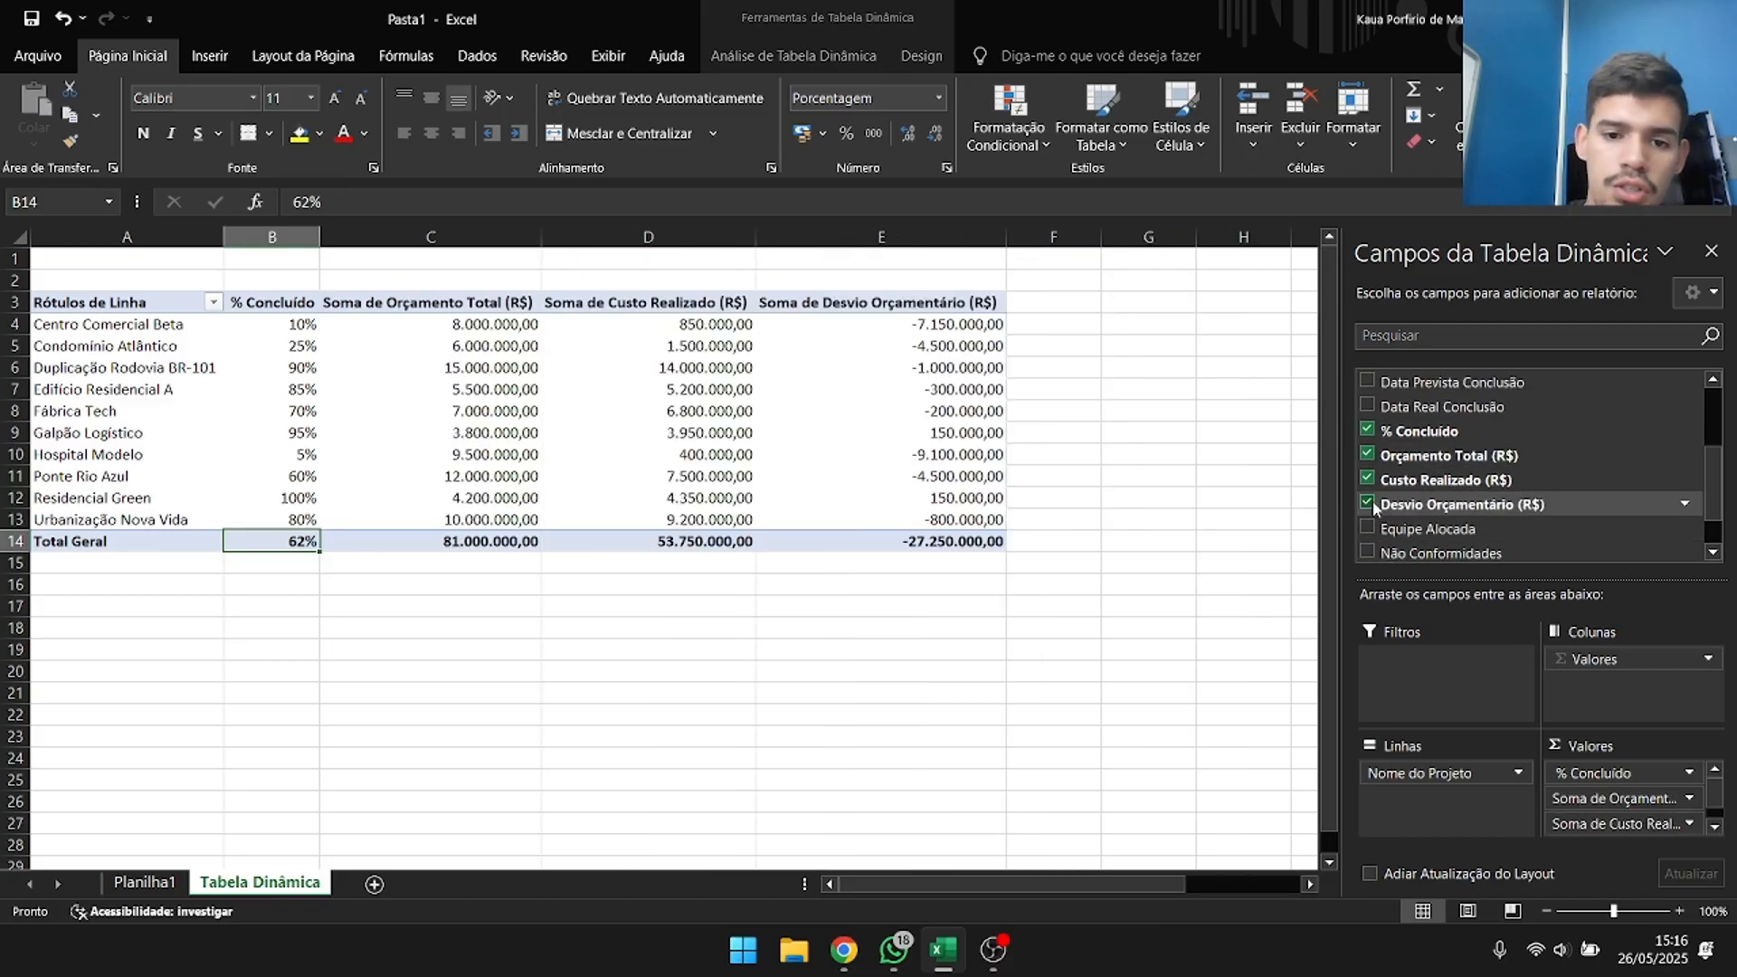
Remove Orçamento Total (R$) and Custo Realizado (R$) from the pivot table, keeping Desvio Orçamentário (R$).
mouse_move(986, 391)
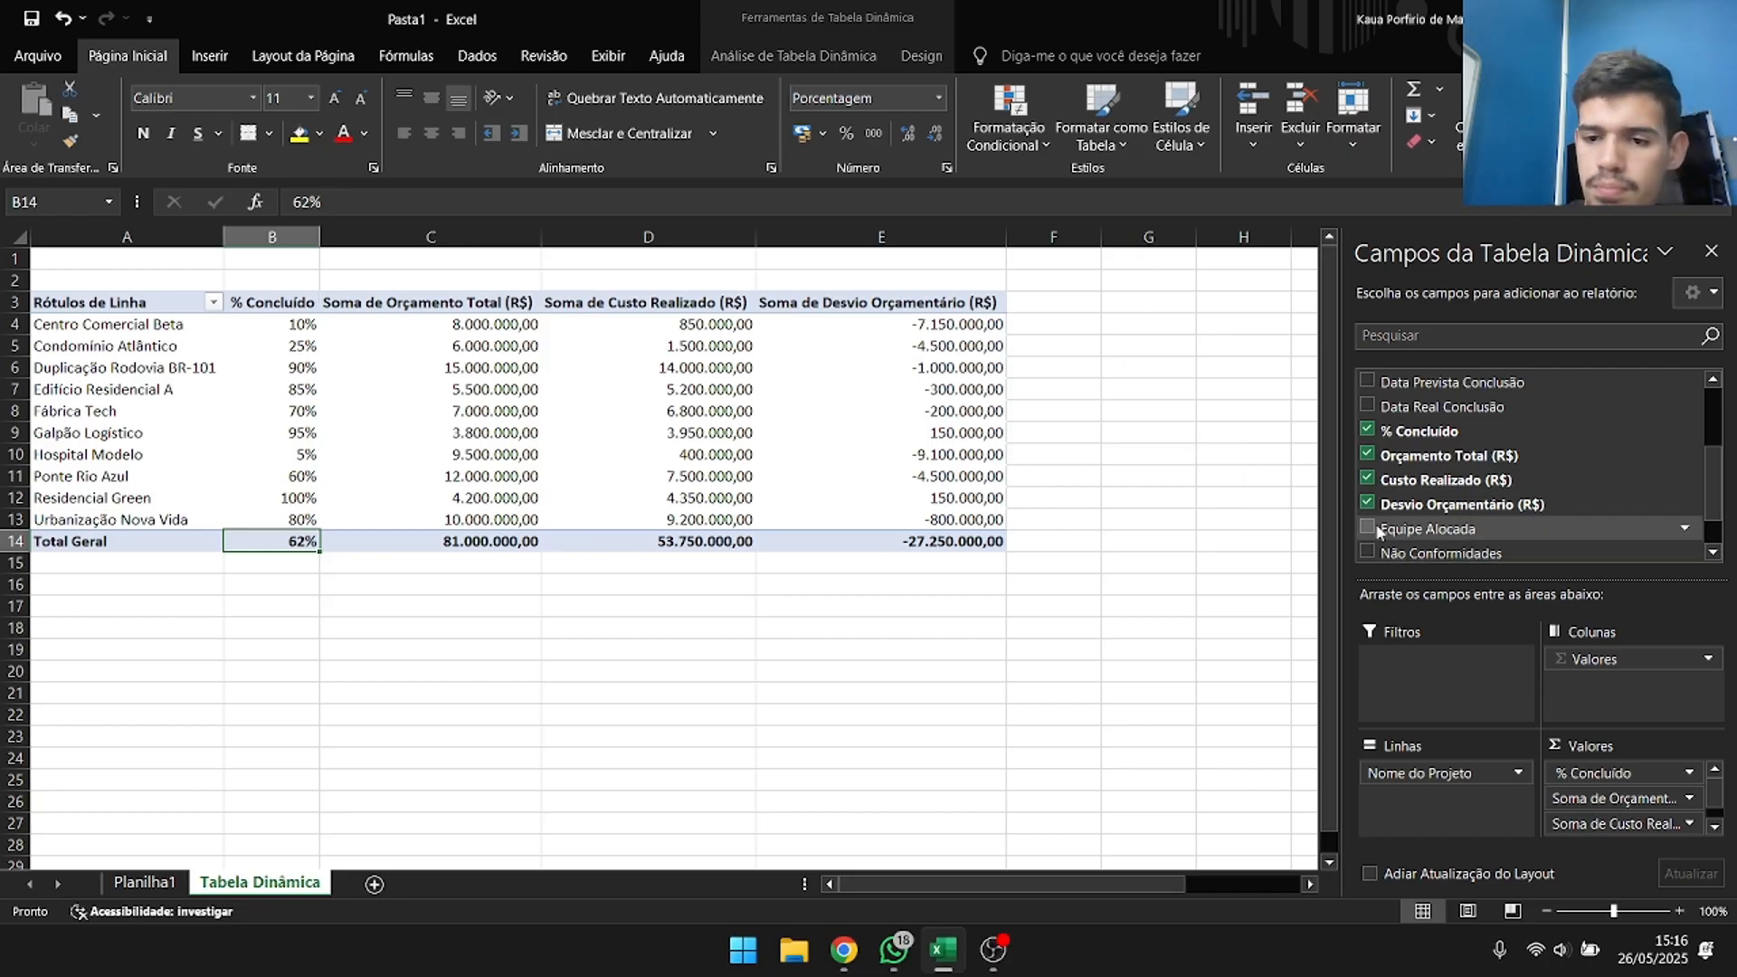
click(1368, 455)
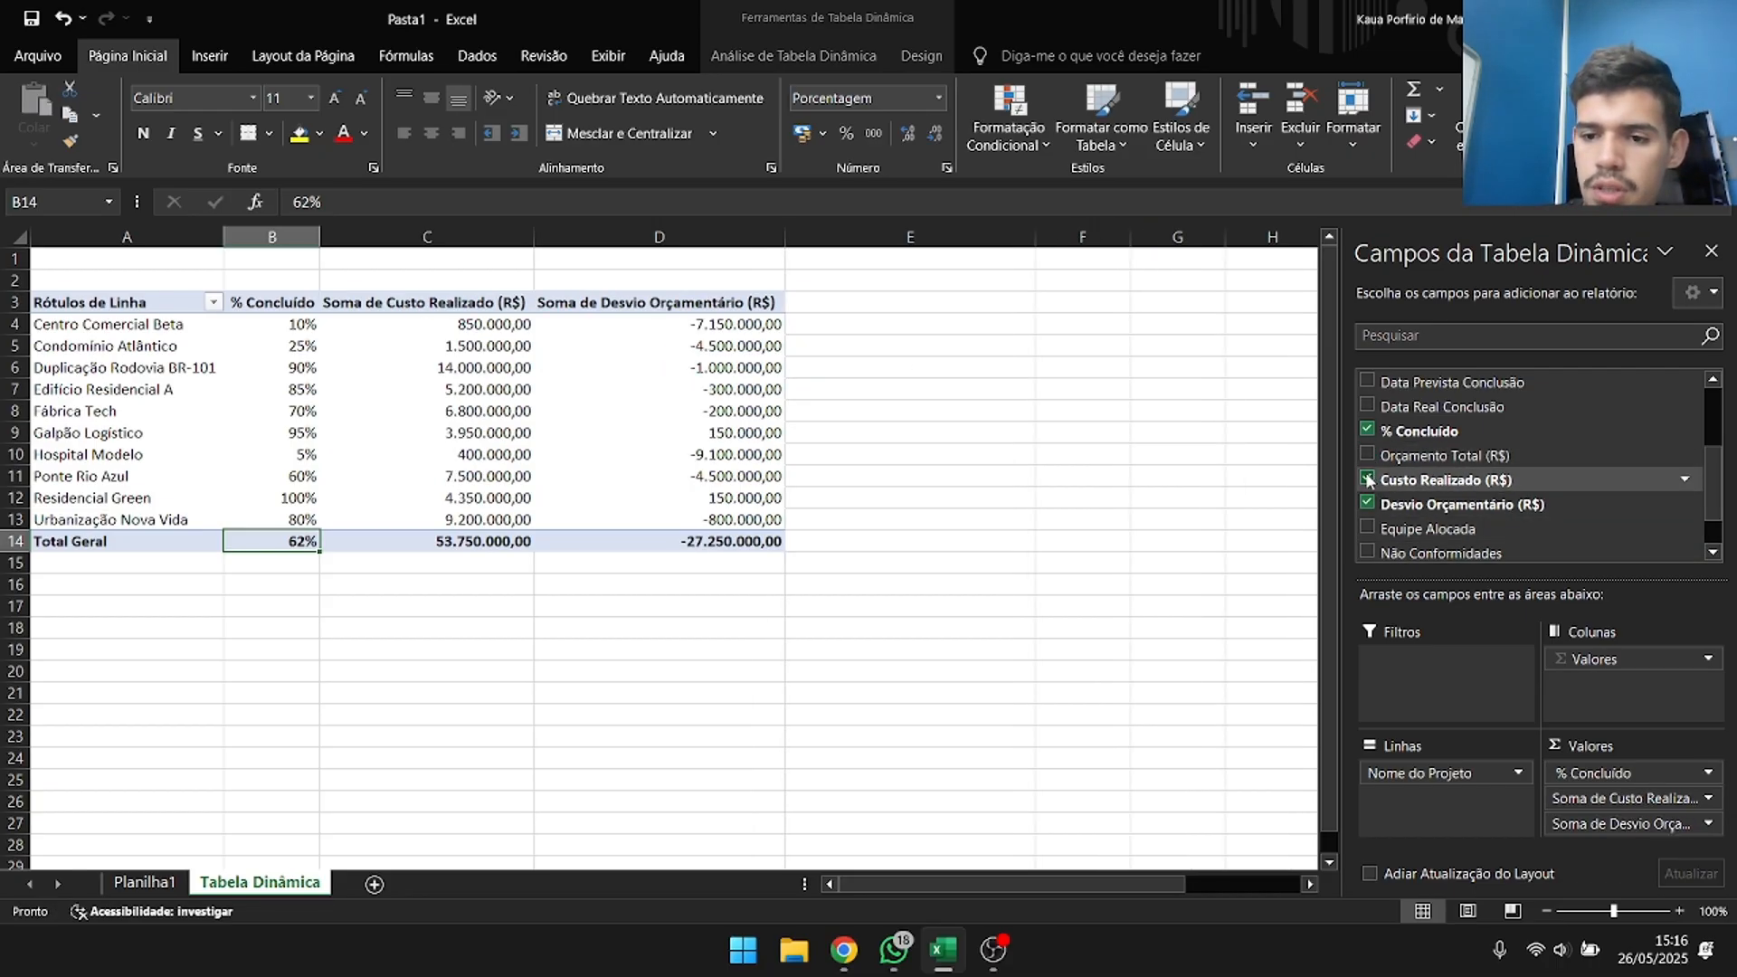
click(1368, 479)
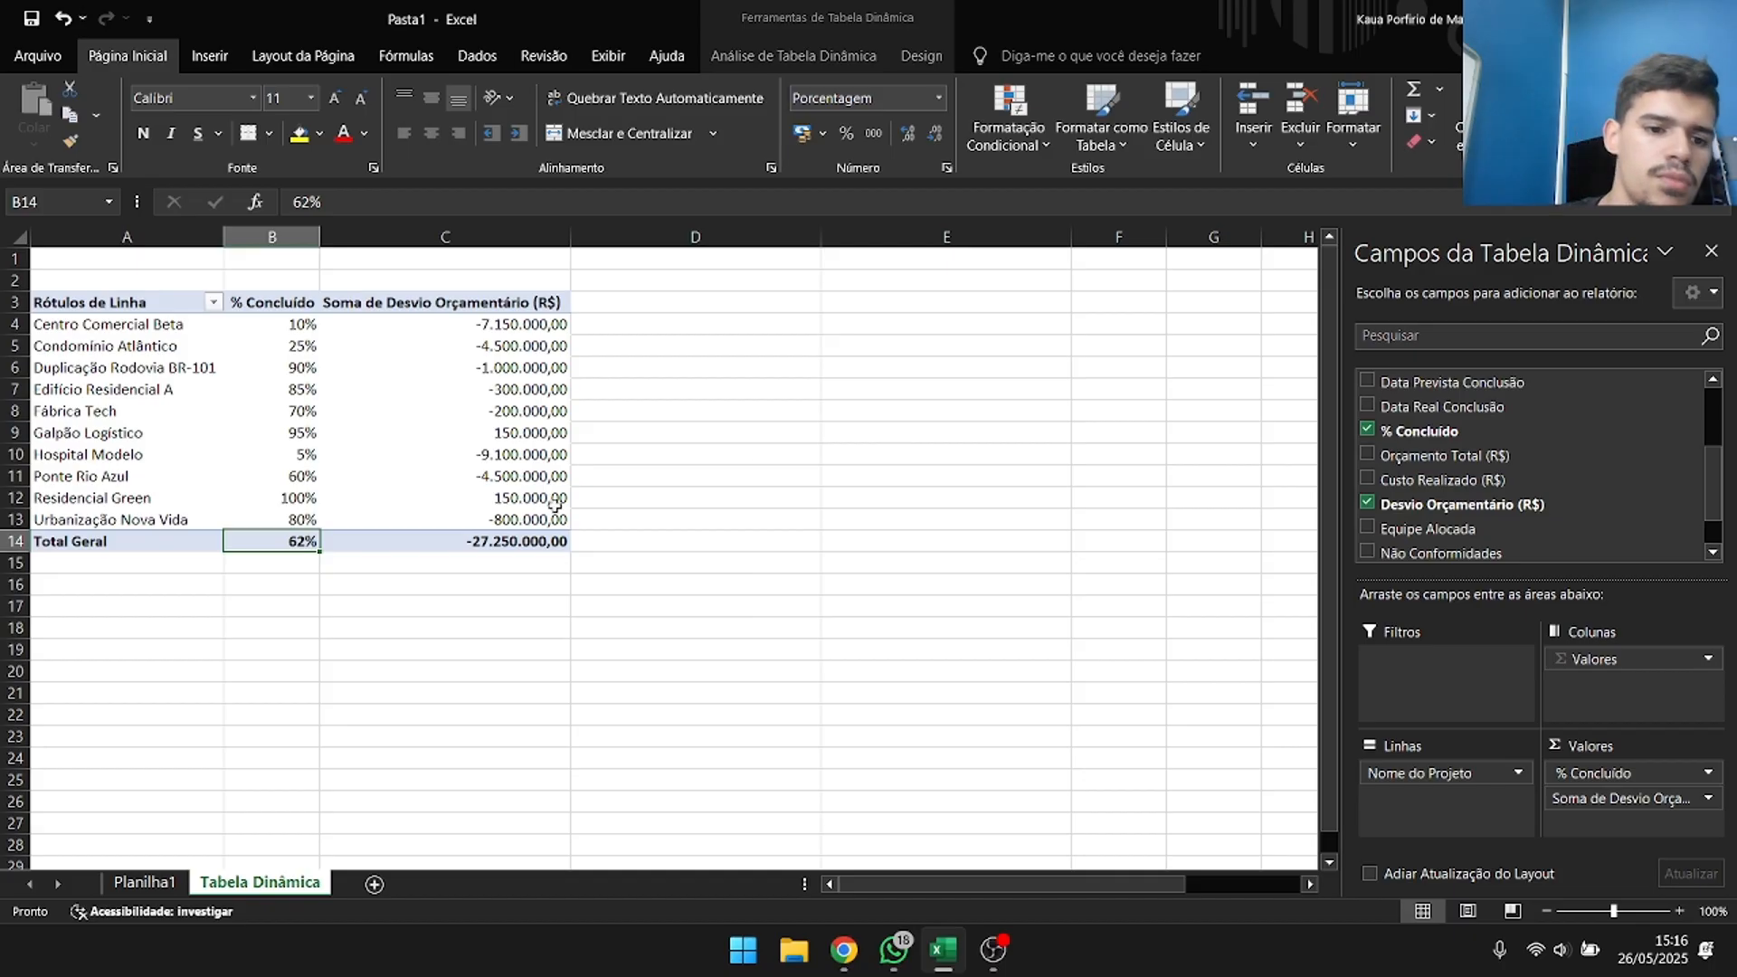
Compare the completion percentage with the budget deviation for Residencial Green and Galpão Logístico.
click(306, 498)
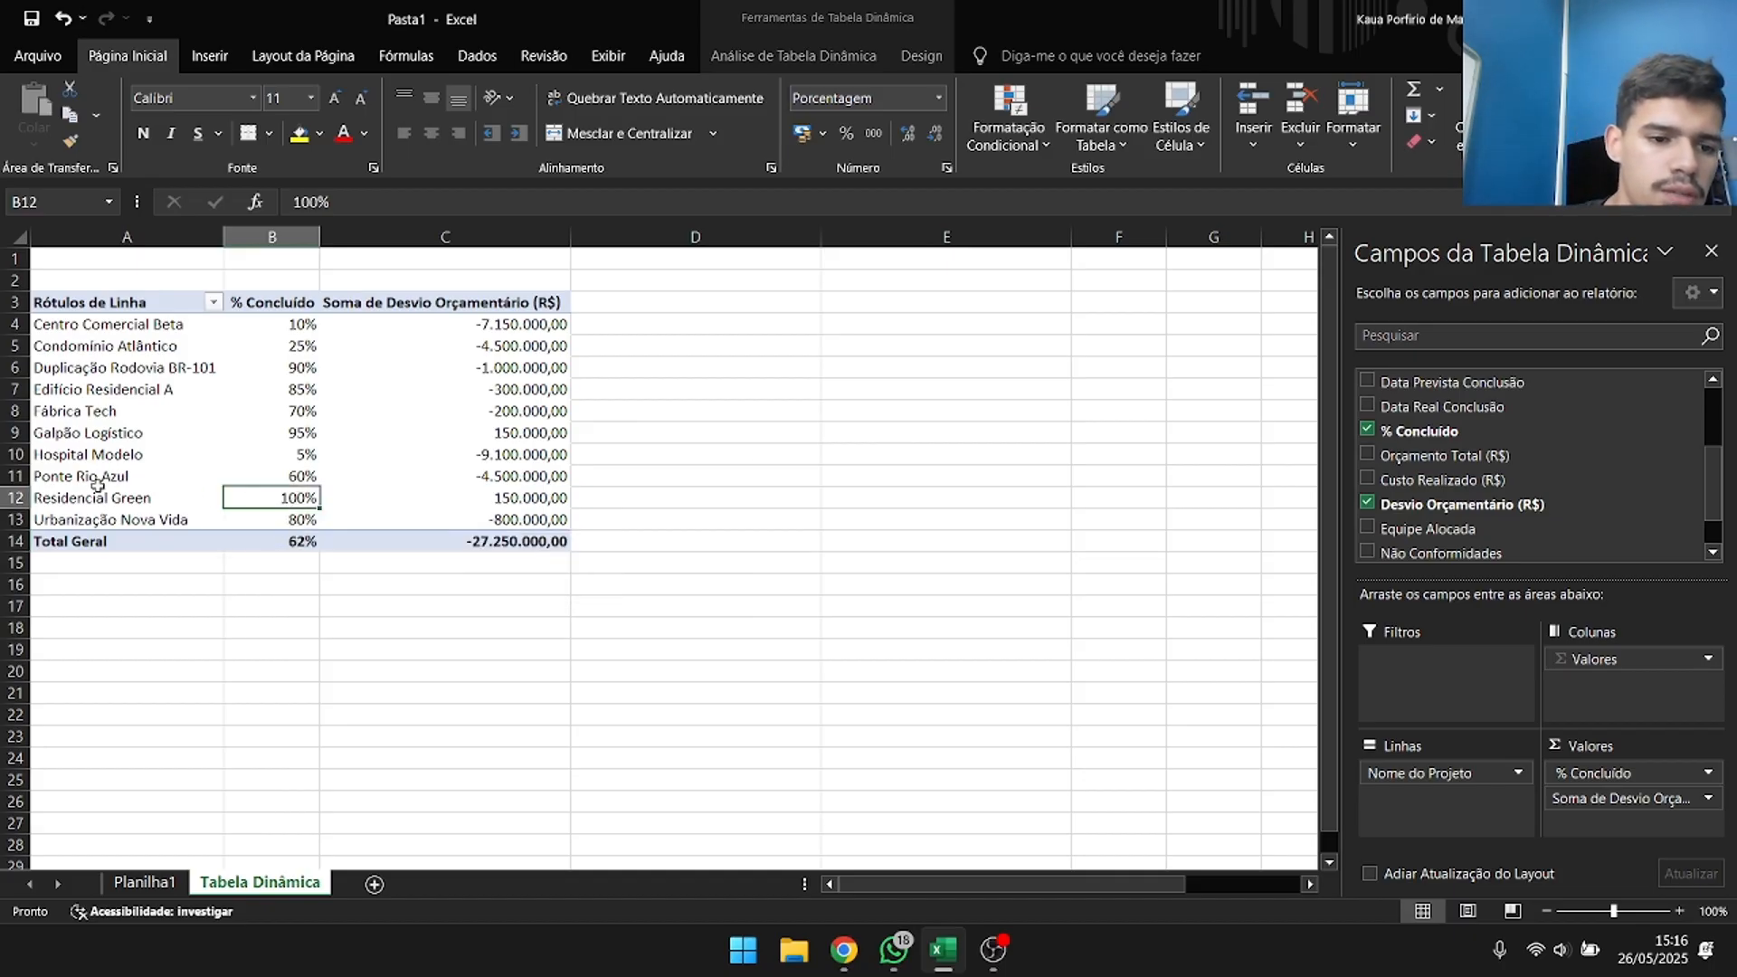
drag(154, 496, 492, 497)
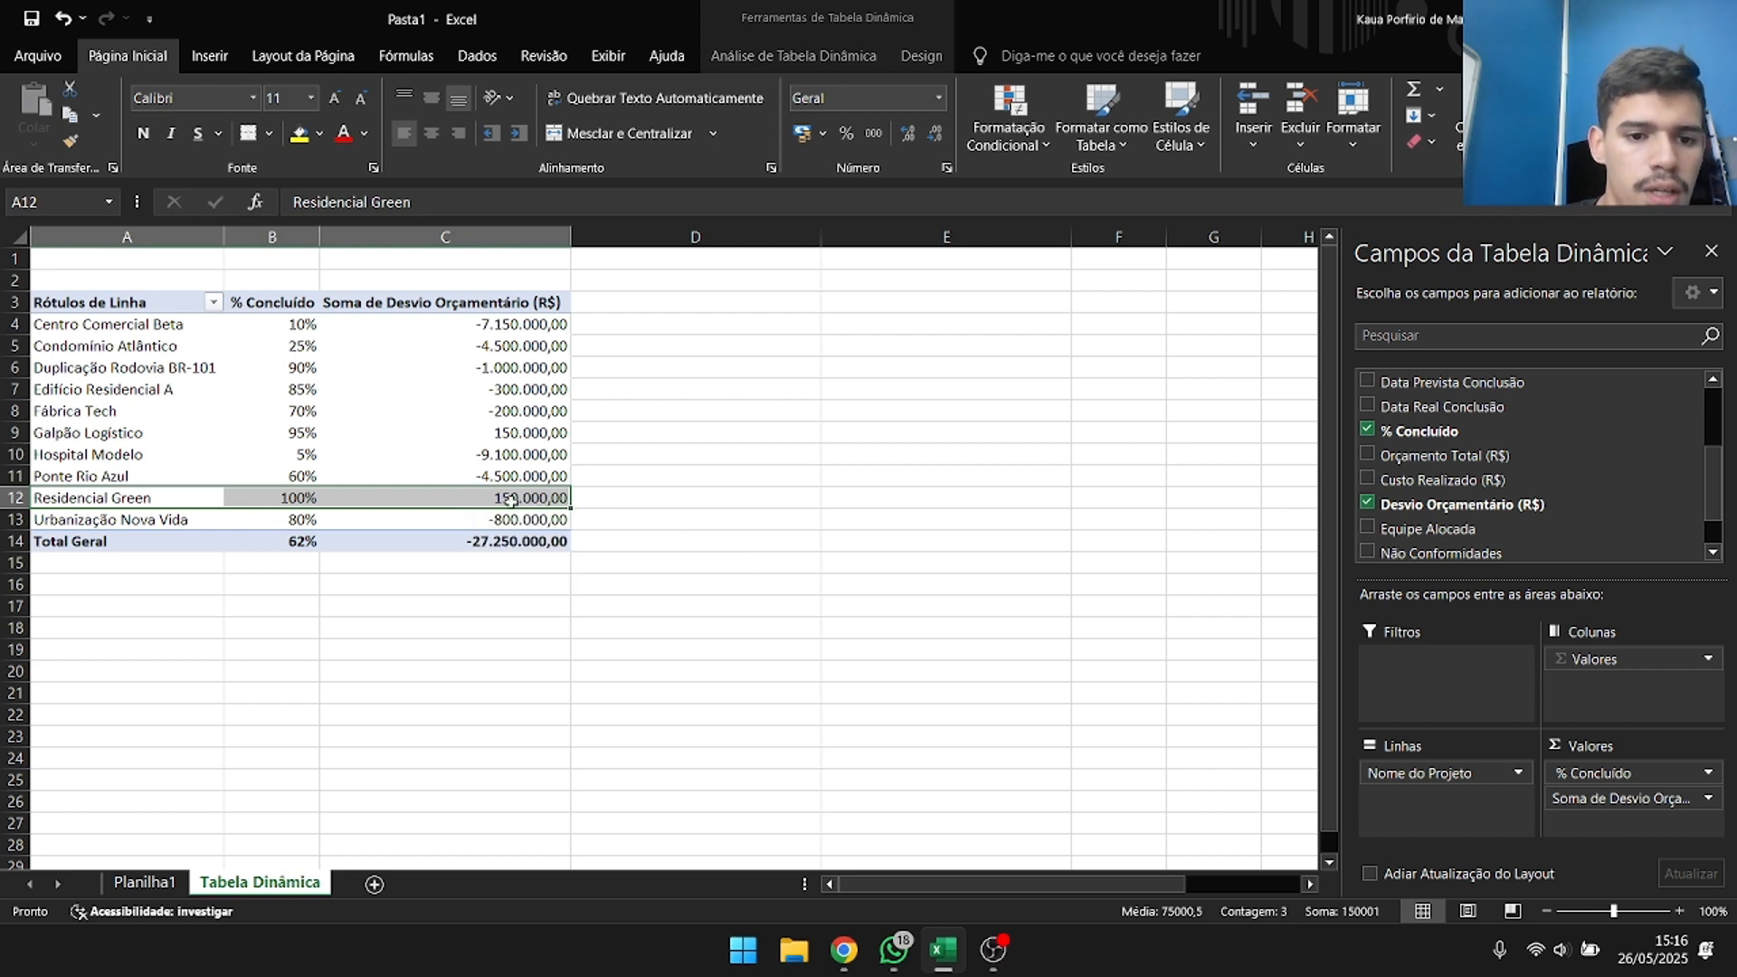
click(310, 438)
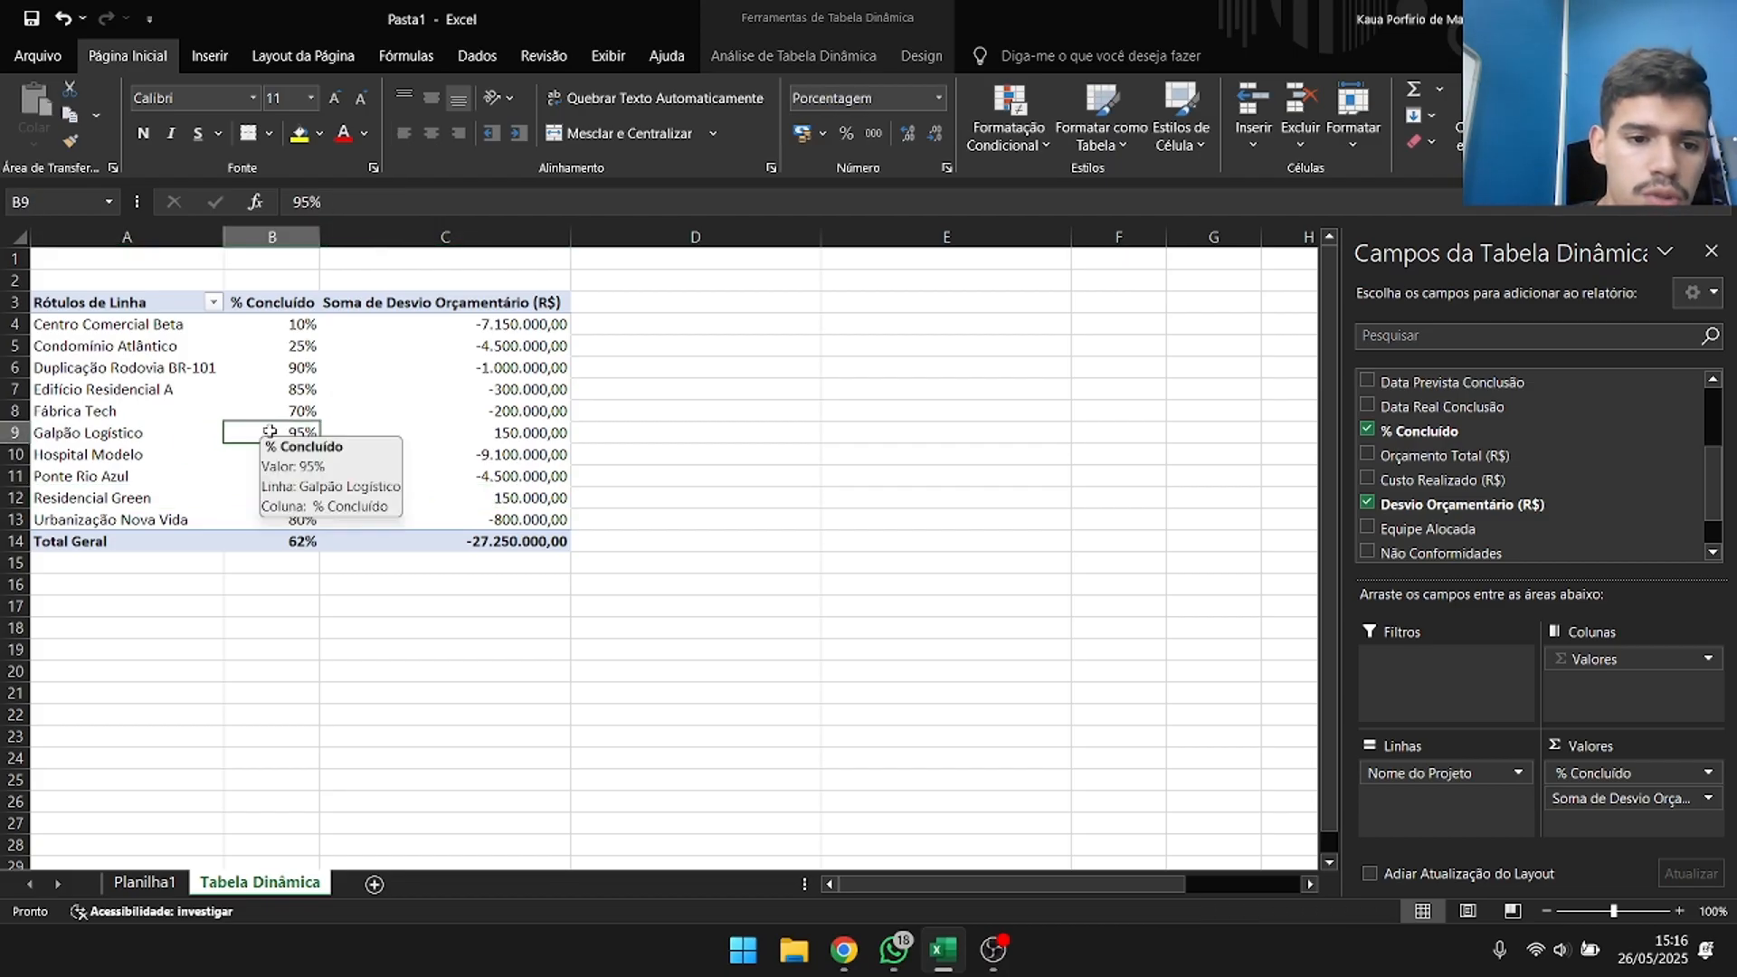
click(534, 441)
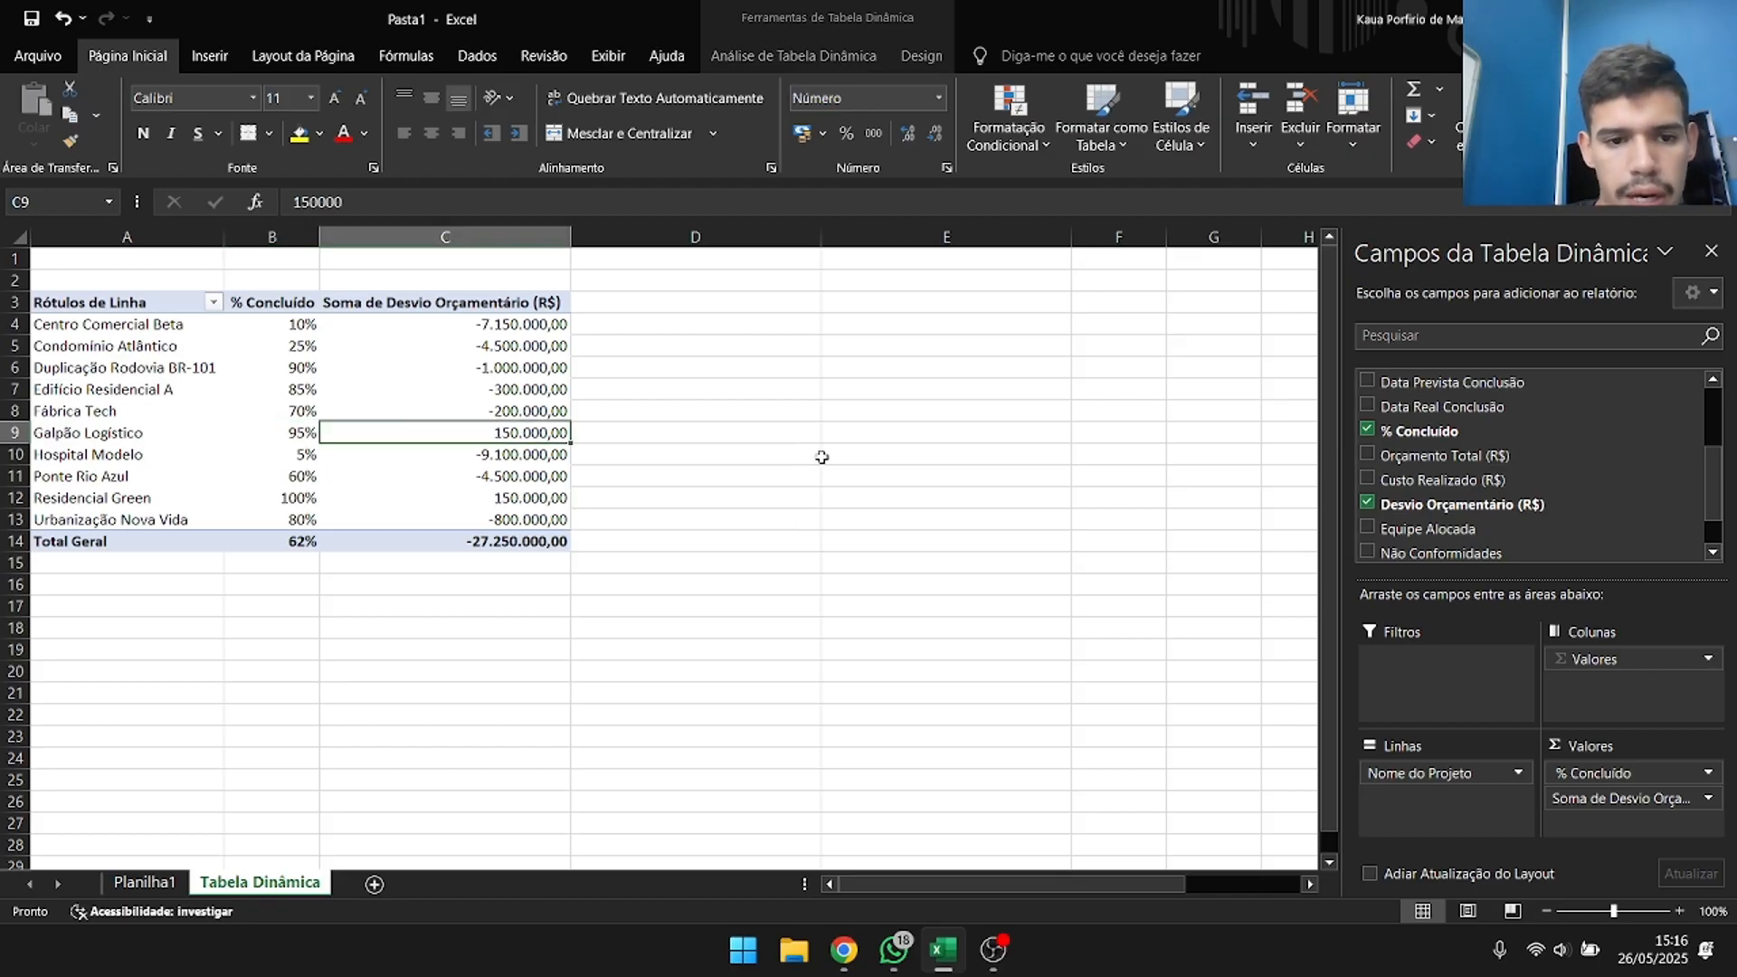
Add Orçamento Total (R$) back to the pivot table's values and select Residencial Green's completion percentage.
click(1367, 455)
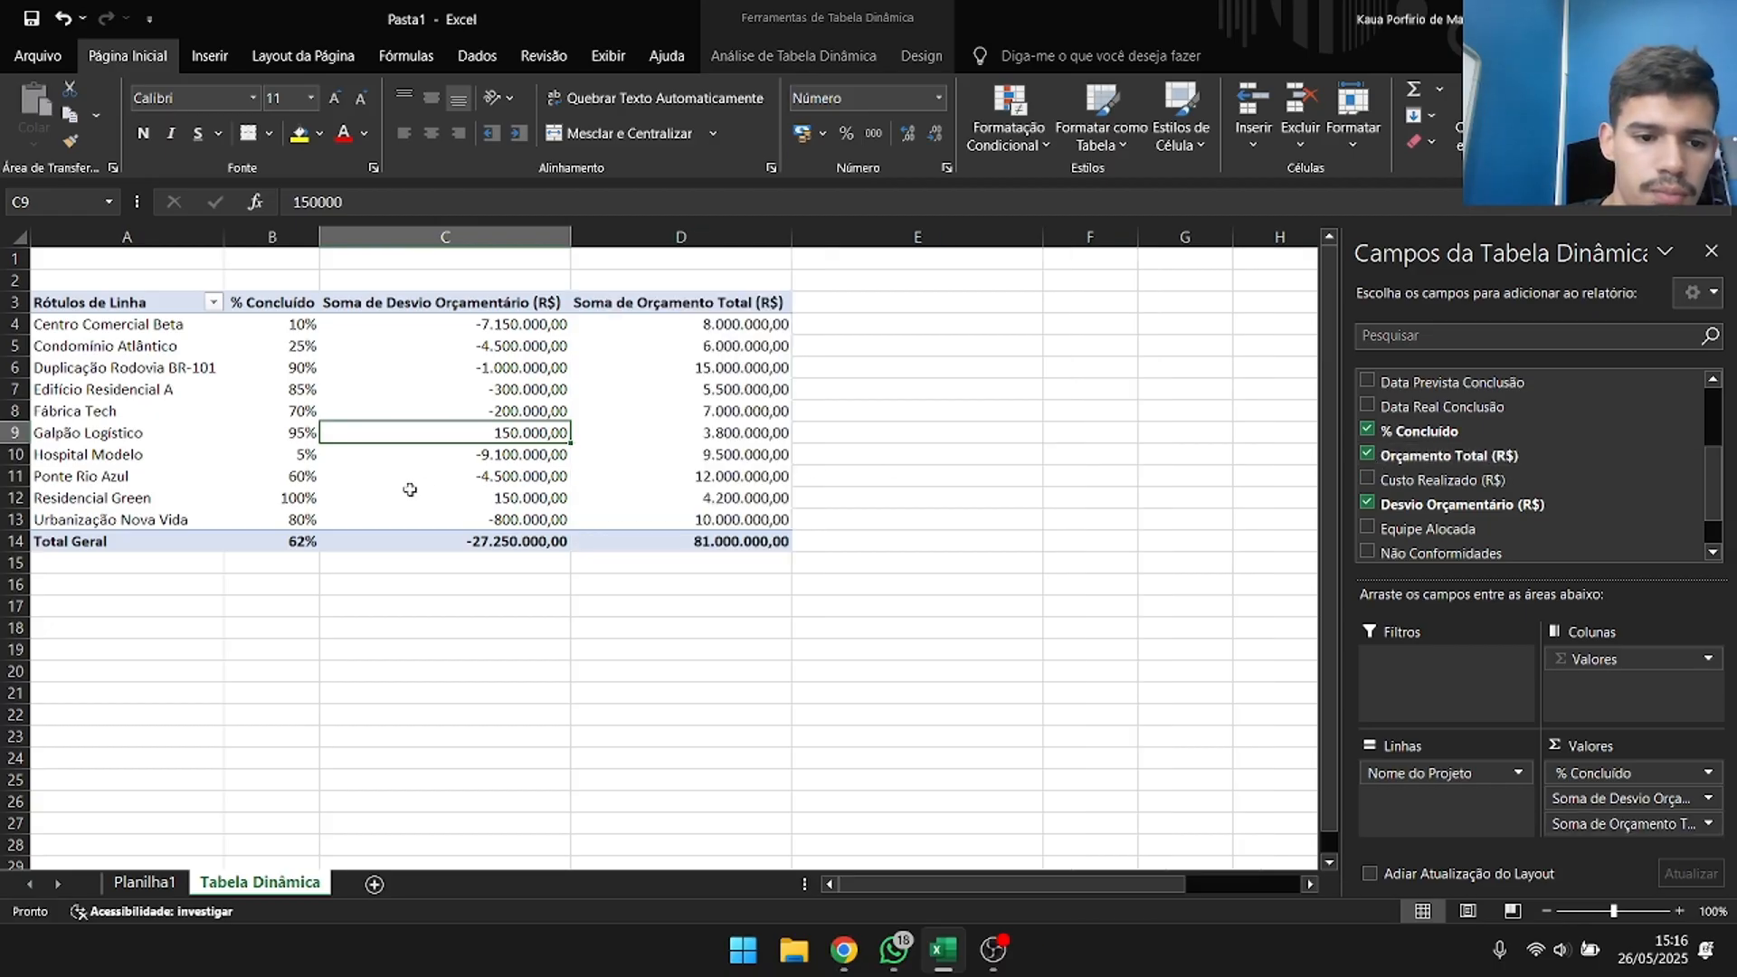
click(310, 499)
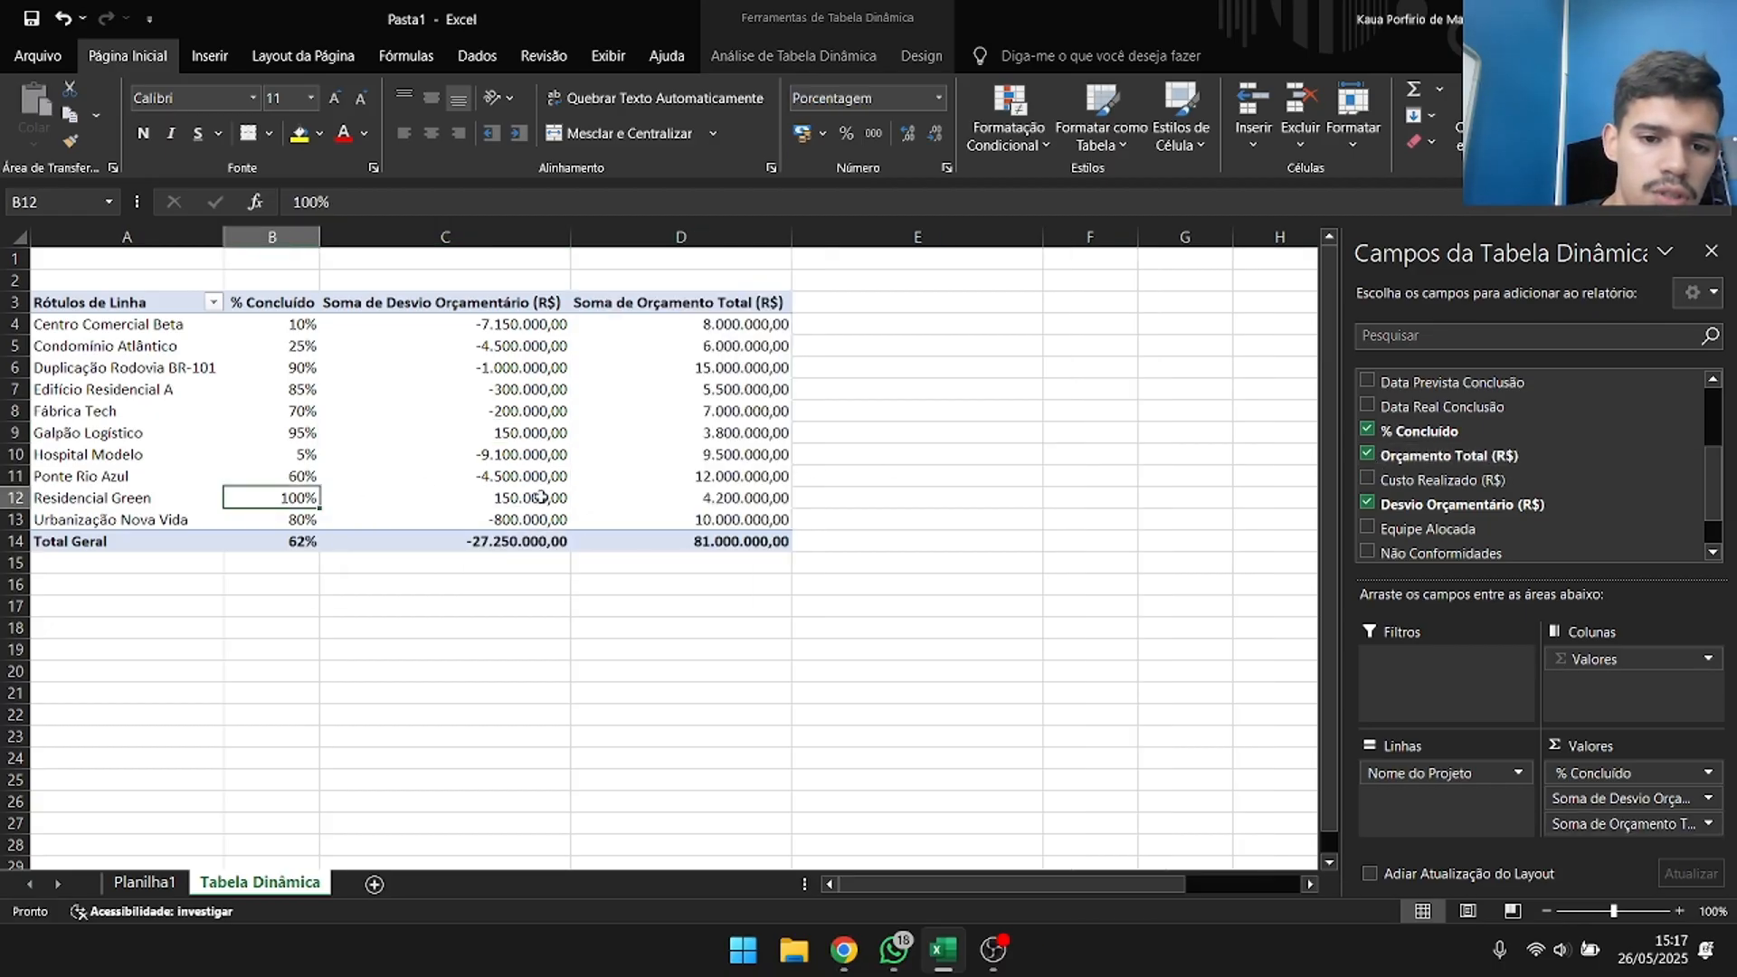
Move Soma de Orçamento Total (R$) ahead of Soma de Desvio Orçamentário (R$) in the pivot table's values.
click(748, 497)
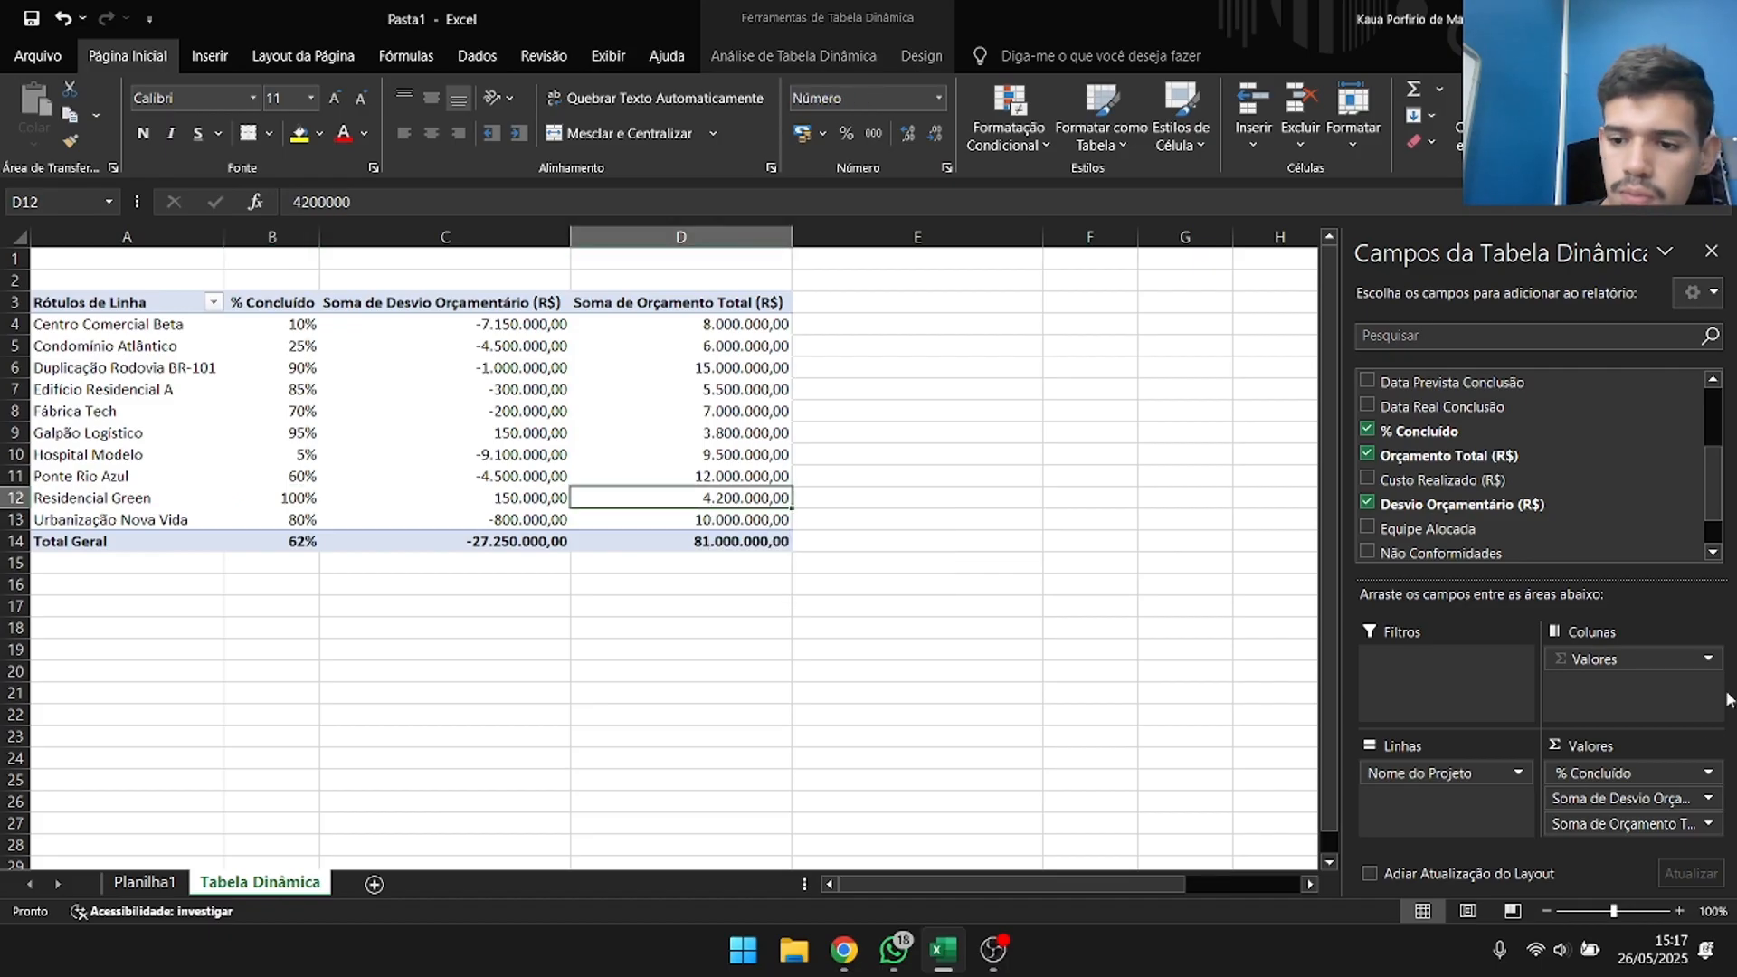
drag(1655, 819, 1643, 796)
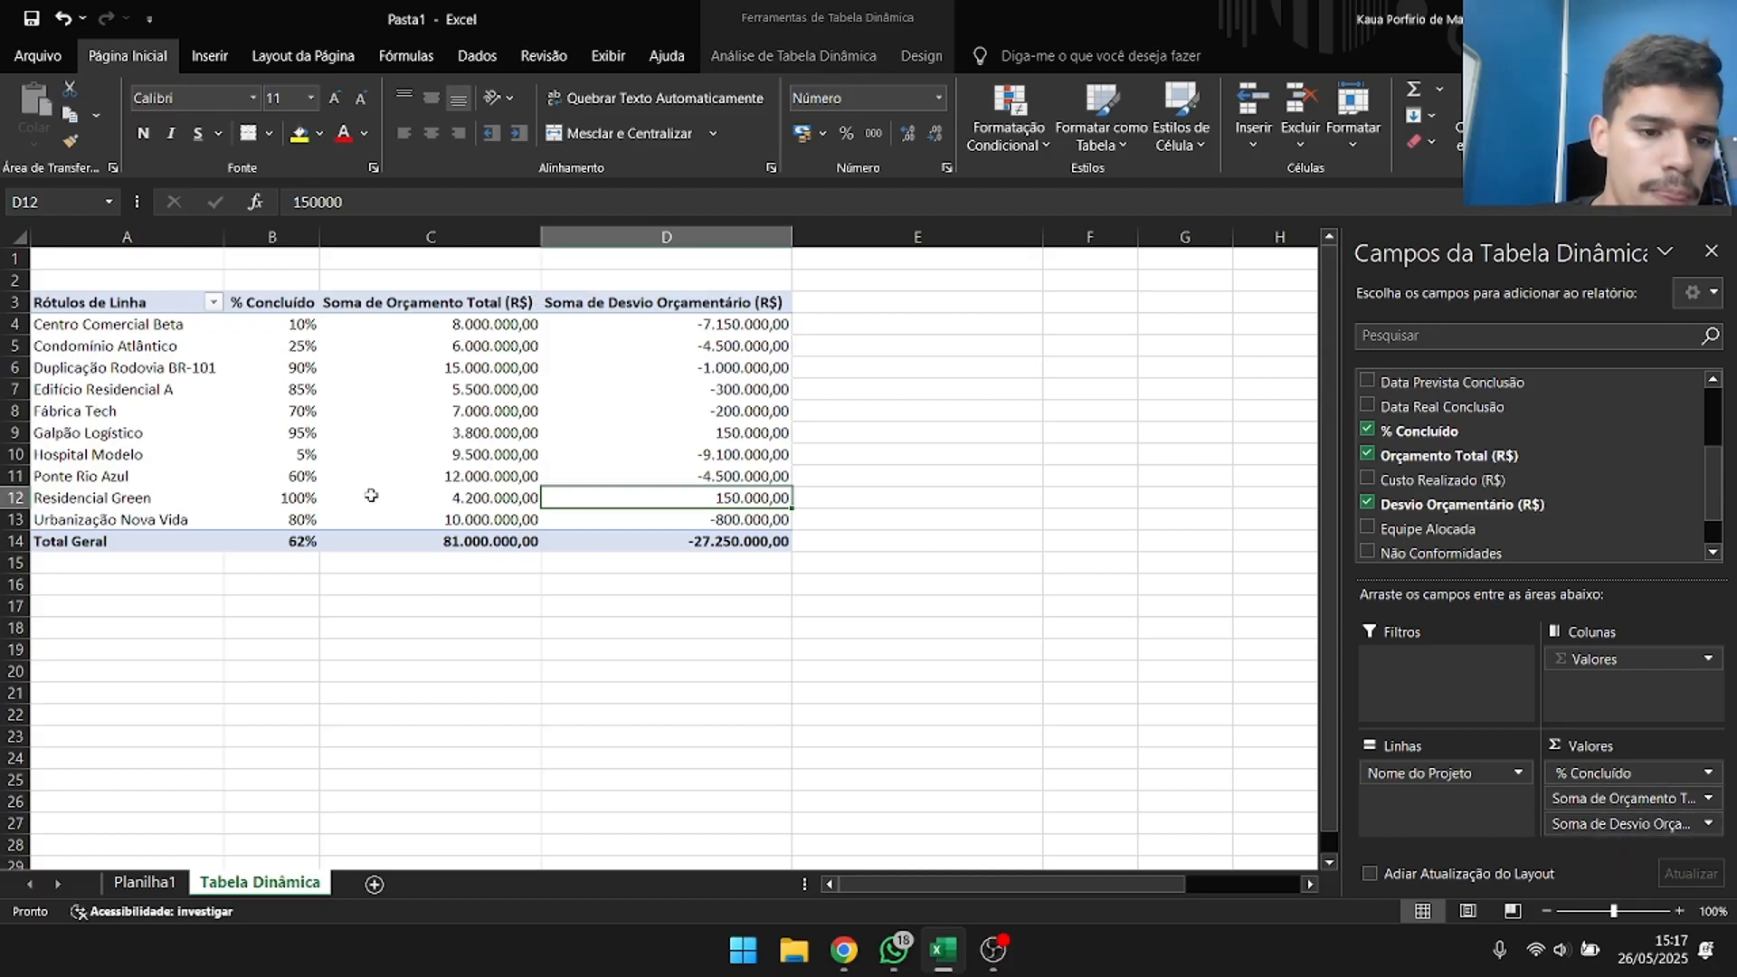
Compare total budget, completion percentage and budget deviation for Residencial Green and Galpão Logístico.
click(505, 502)
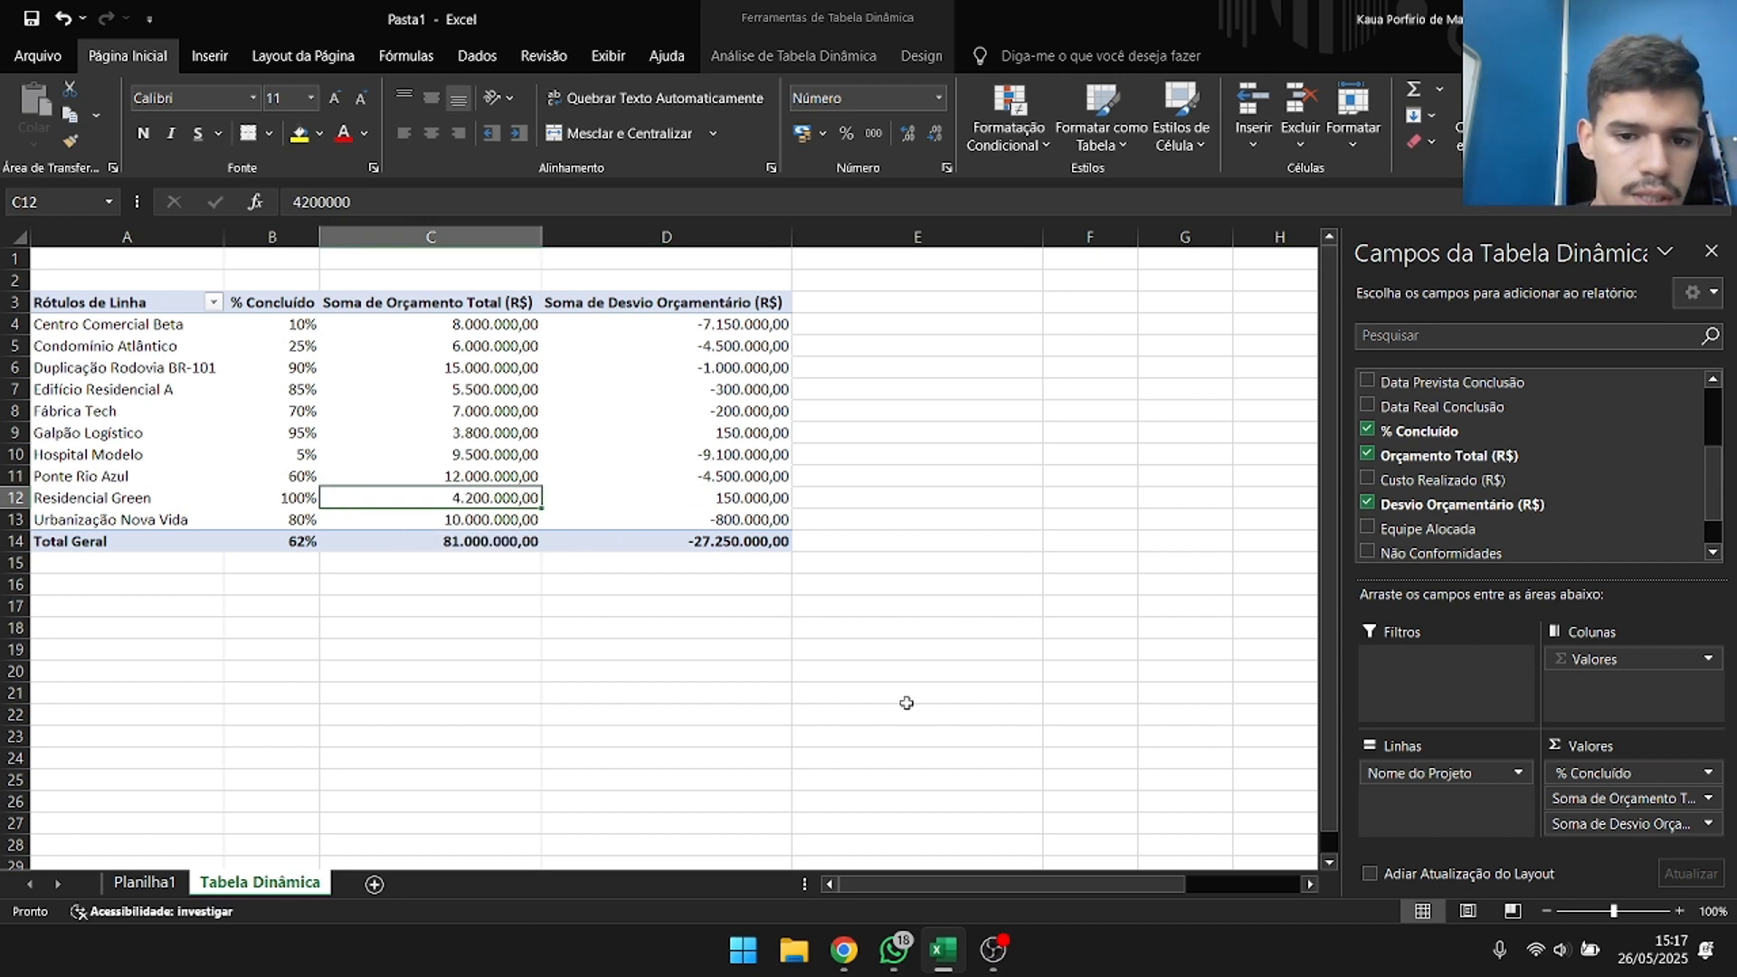
key(Up)
key(Up)
key(Up)
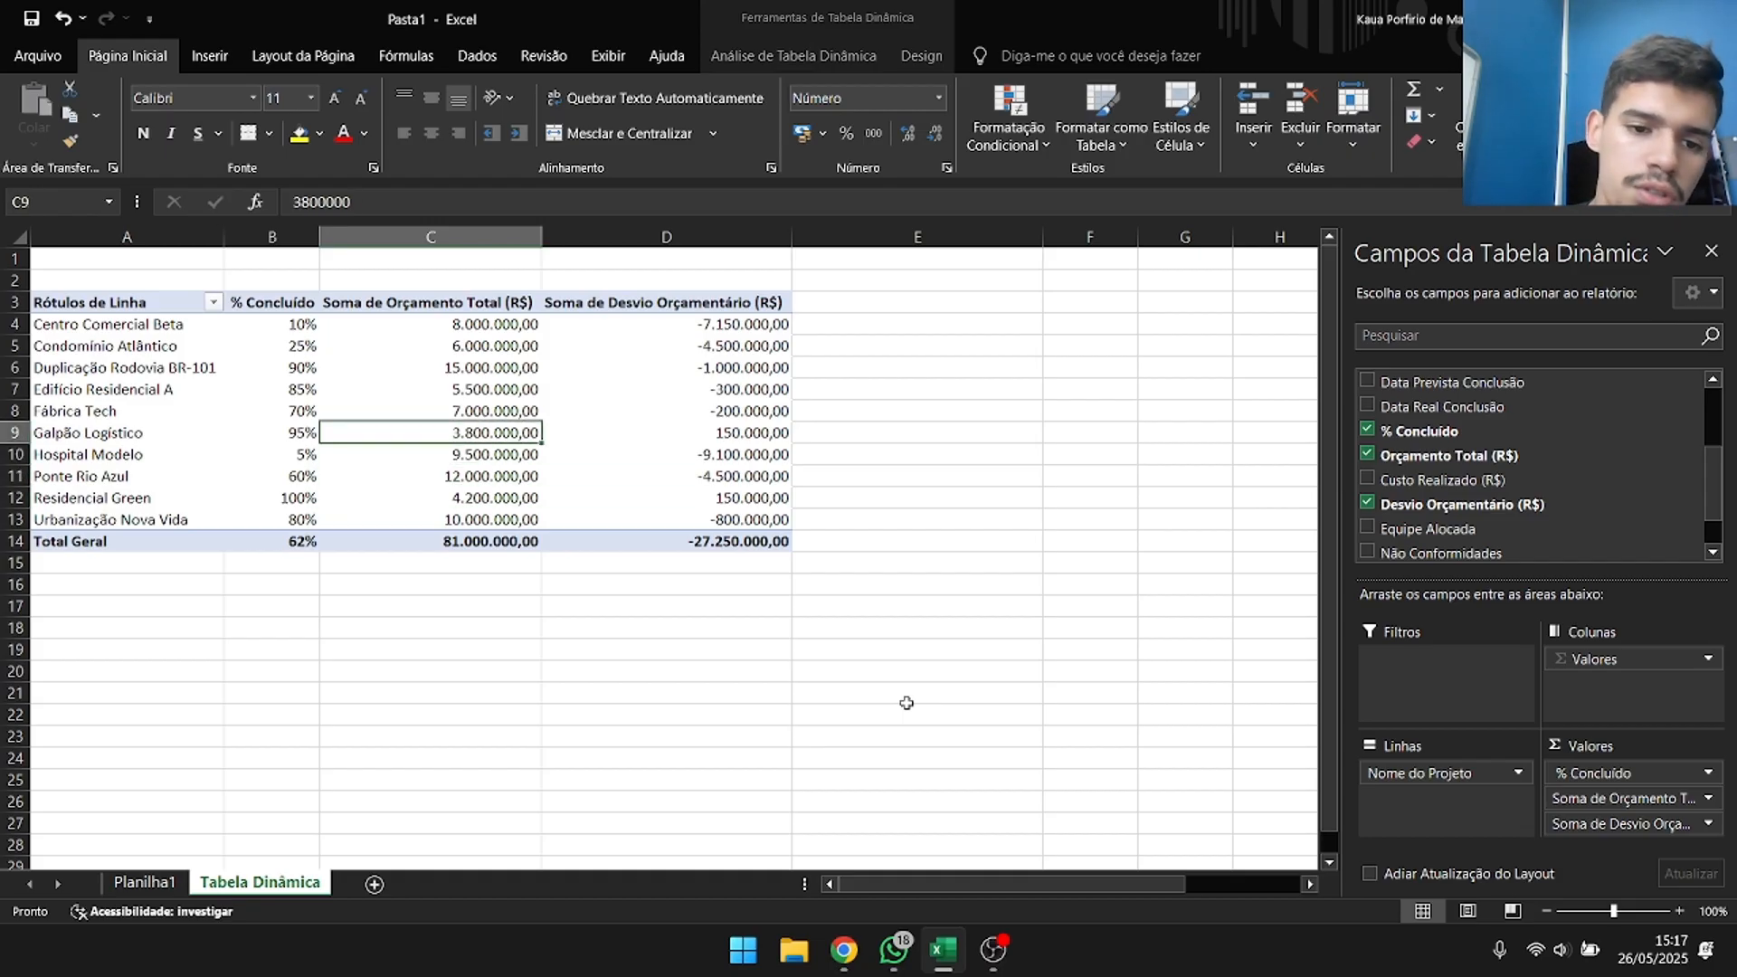
key(Right)
key(Right)
key(Left)
key(Left)
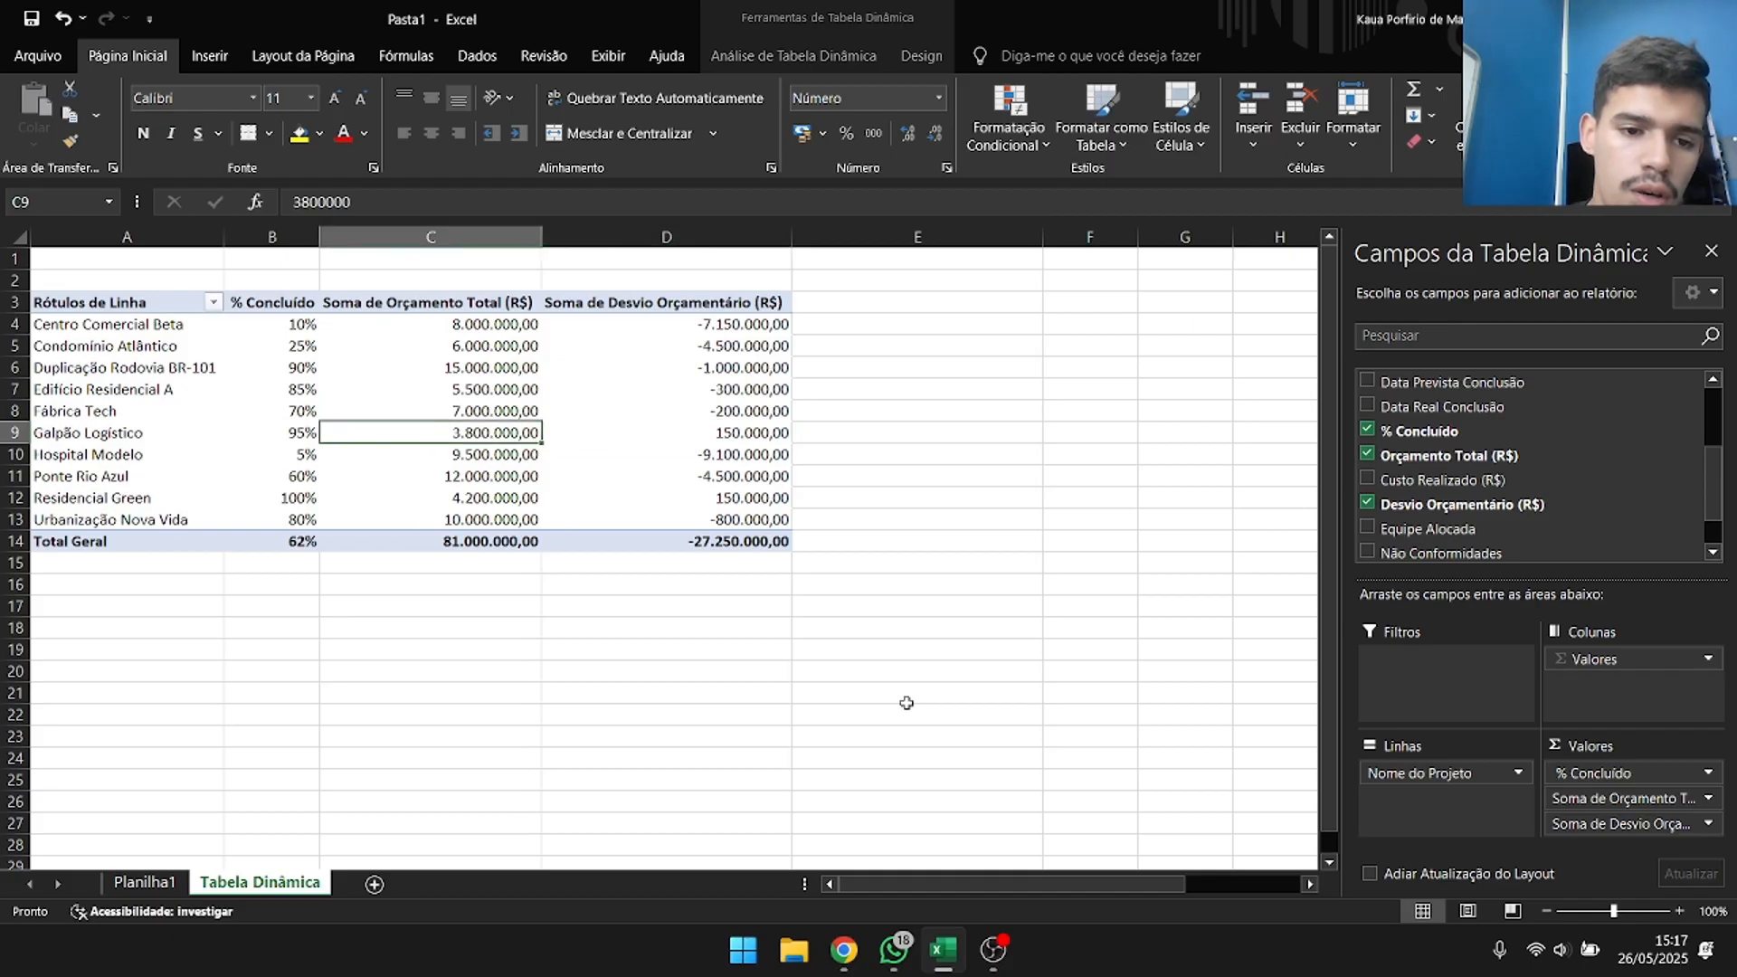
key(Left)
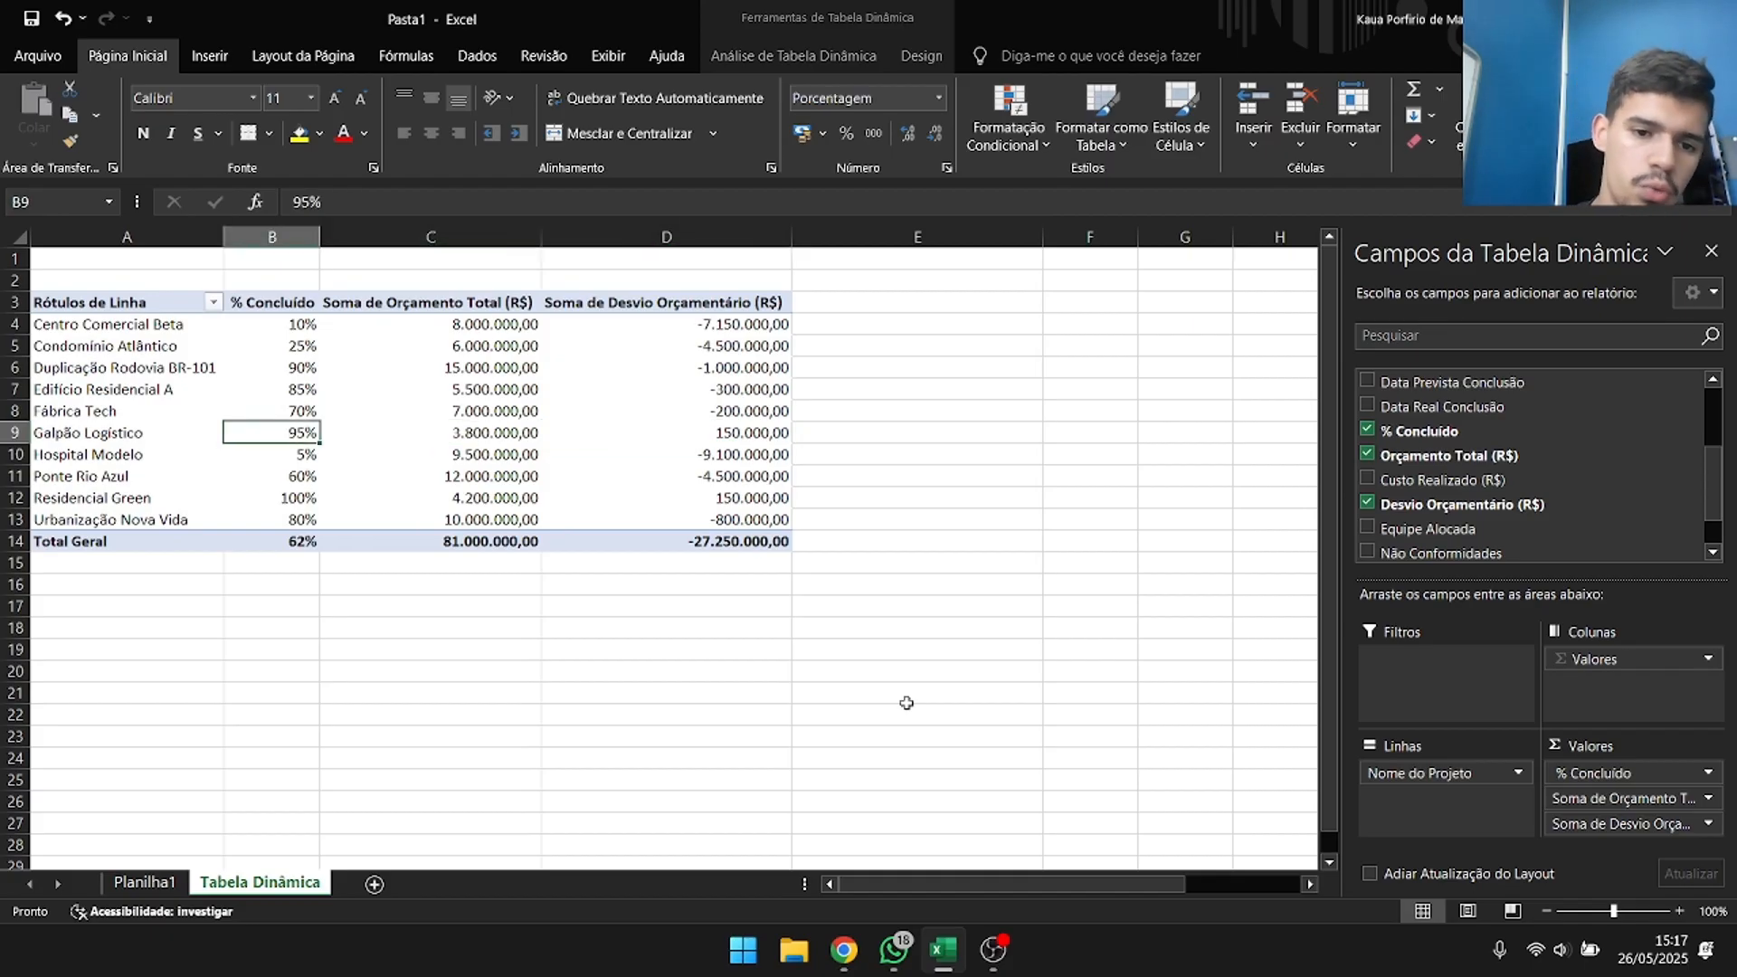
key(Right)
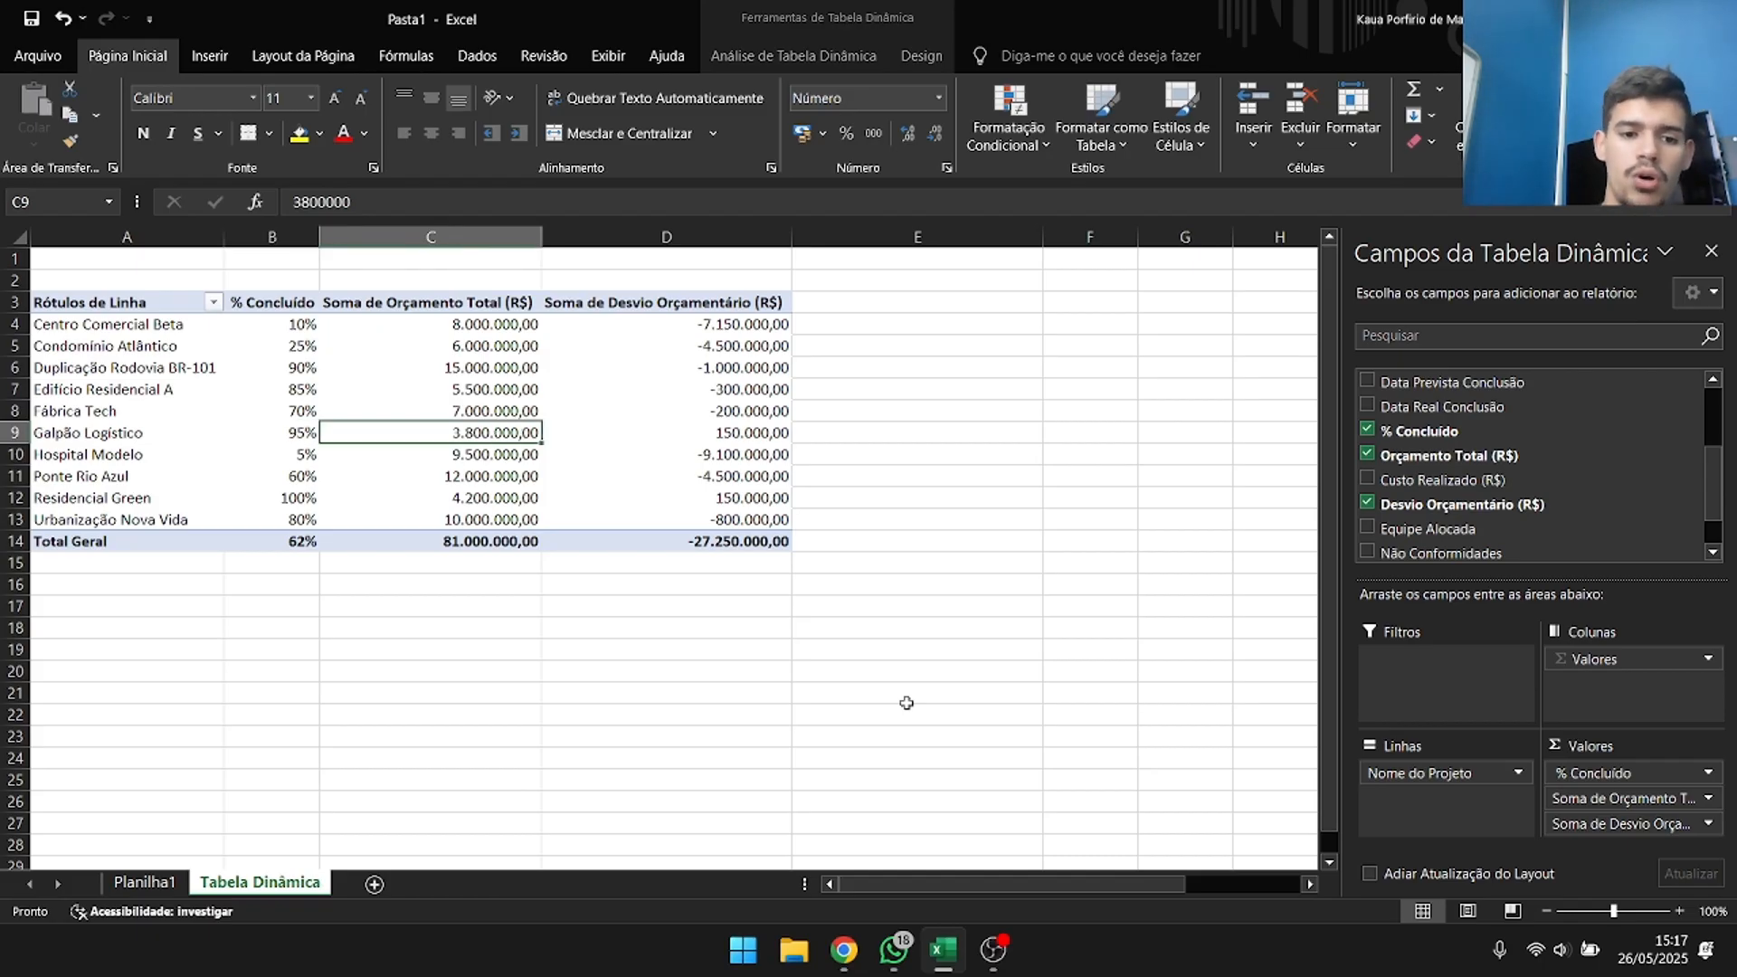
key(Down)
key(Down)
key(Down)
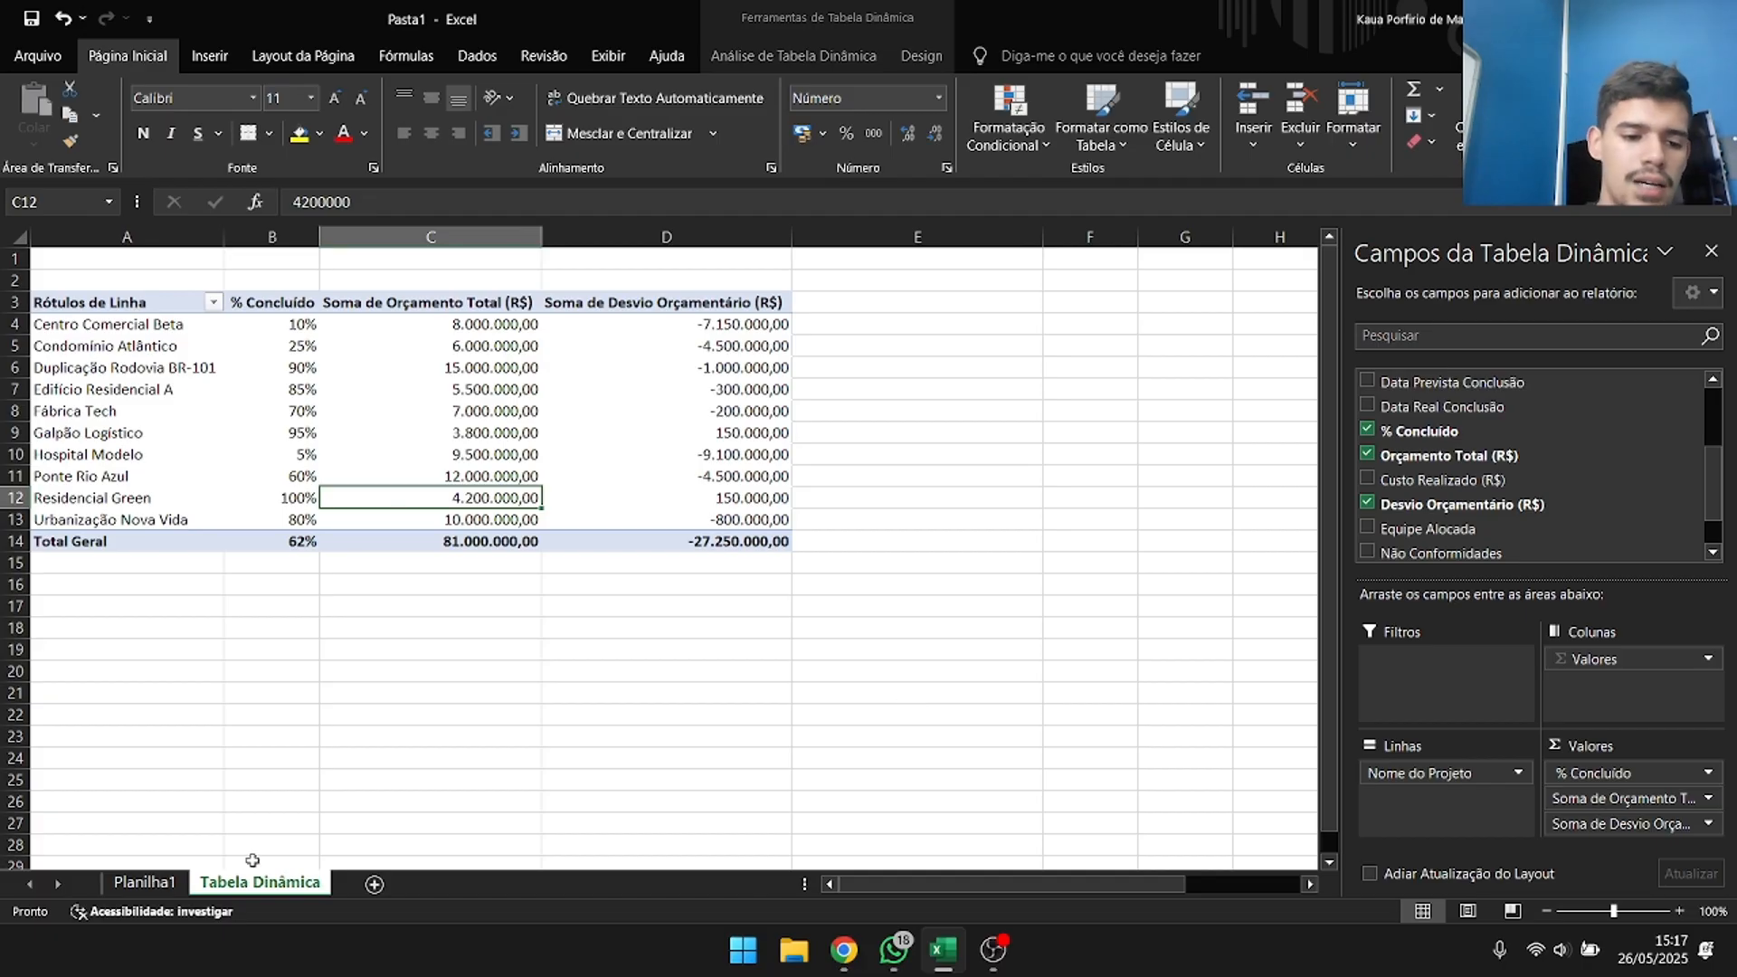
Check the source table on Planilha1, then add Fase Atual to the pivot table's rows beneath Nome do Projeto.
click(154, 883)
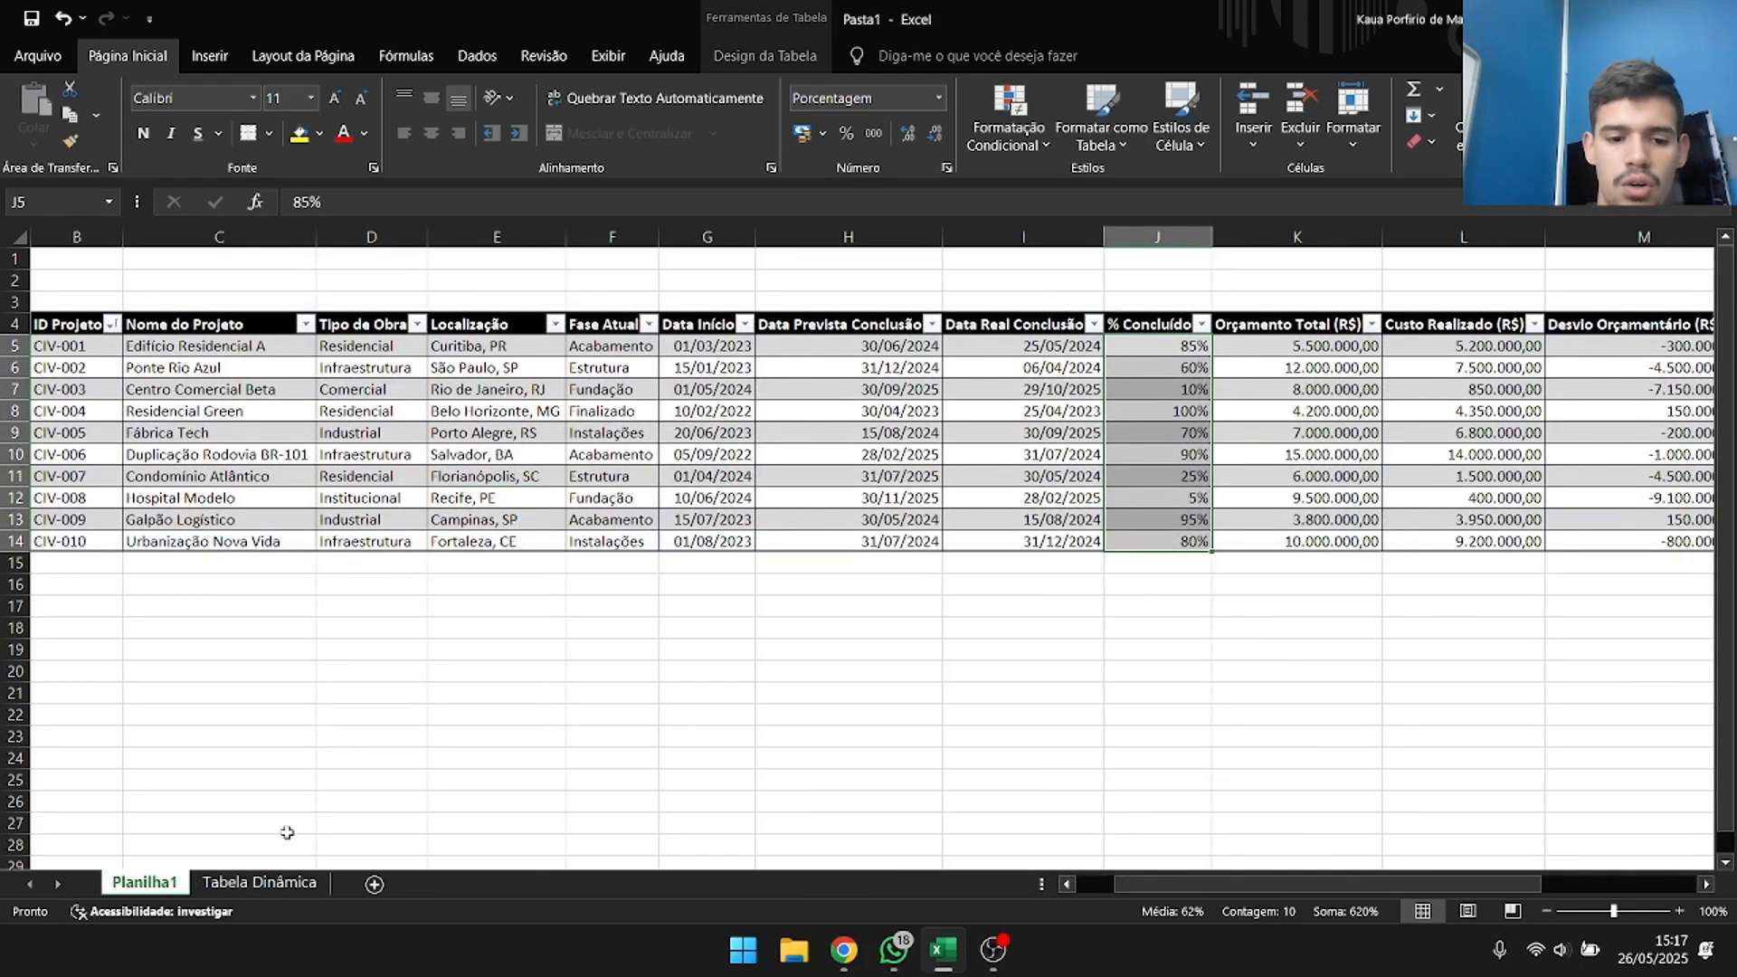
click(271, 883)
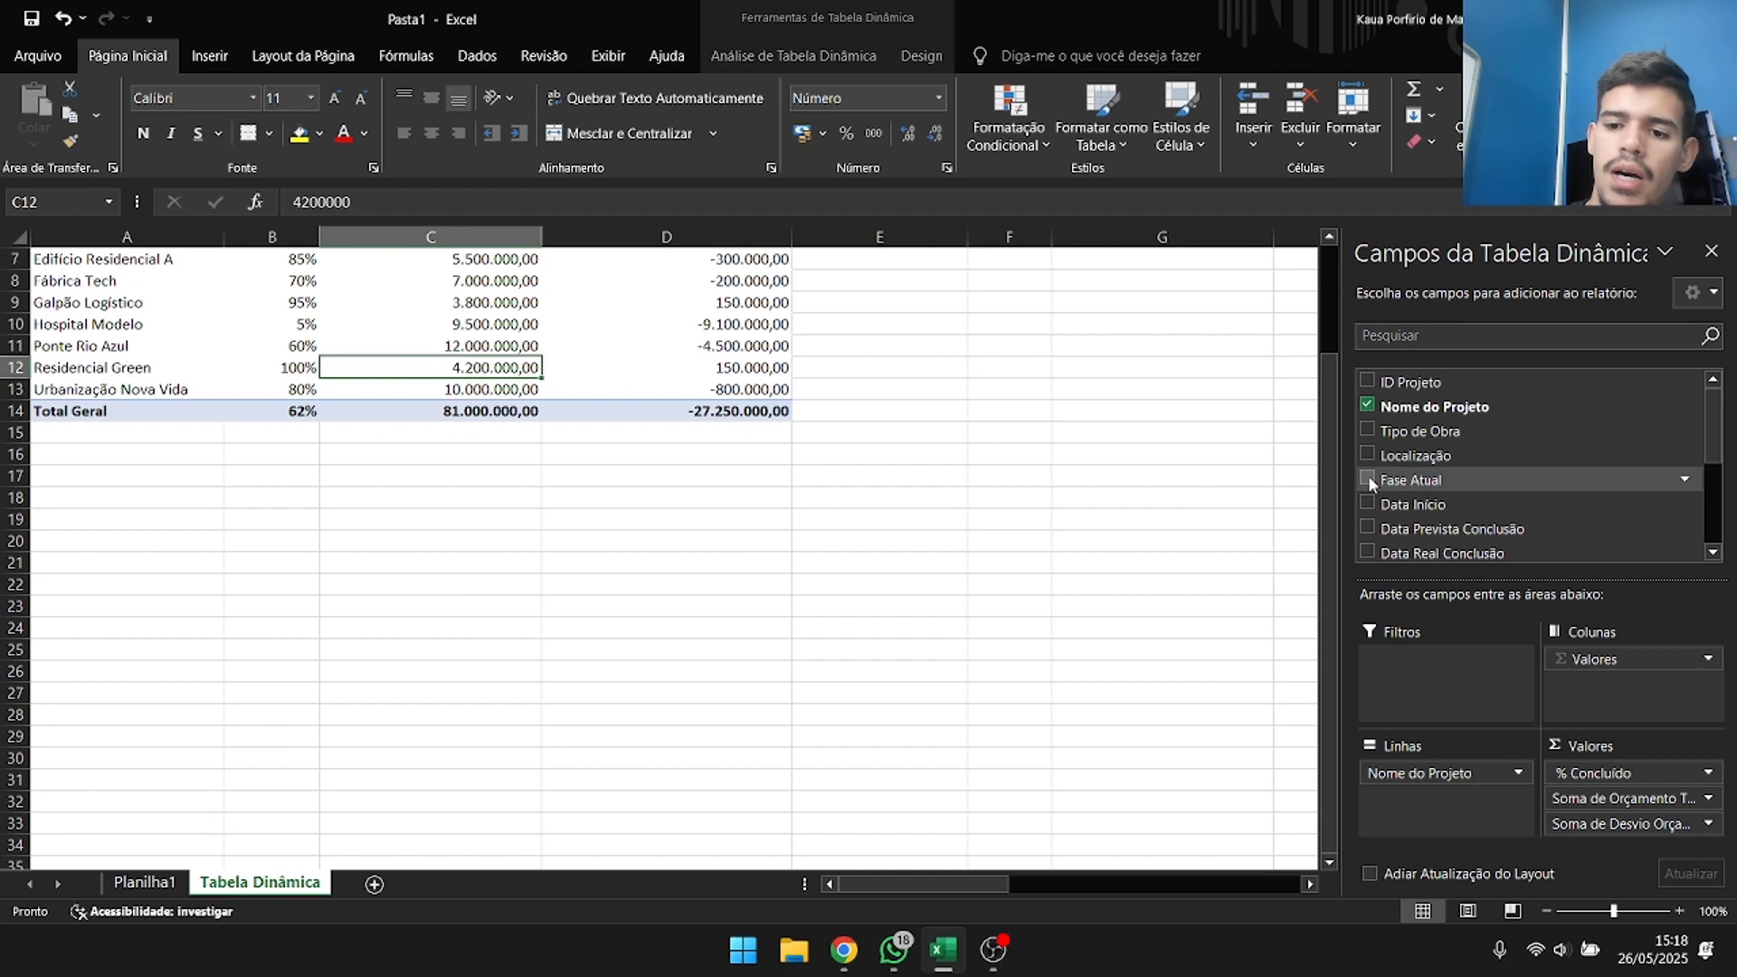
click(1368, 477)
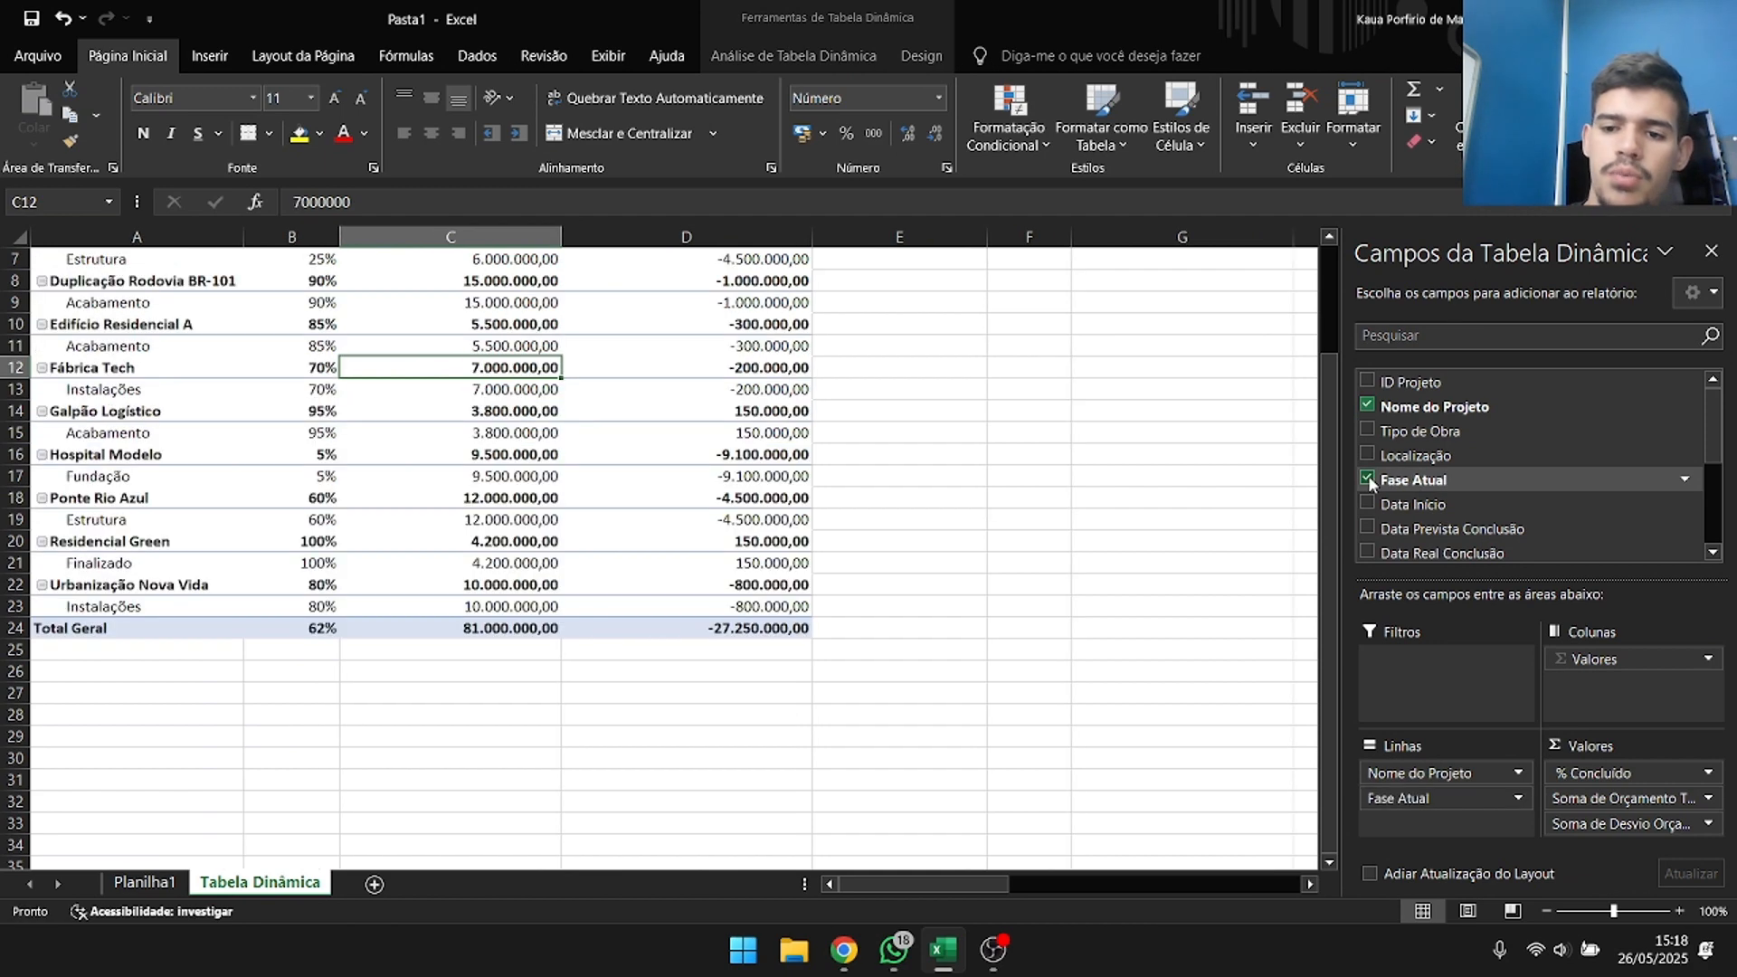
scroll(118, 433, up, 2)
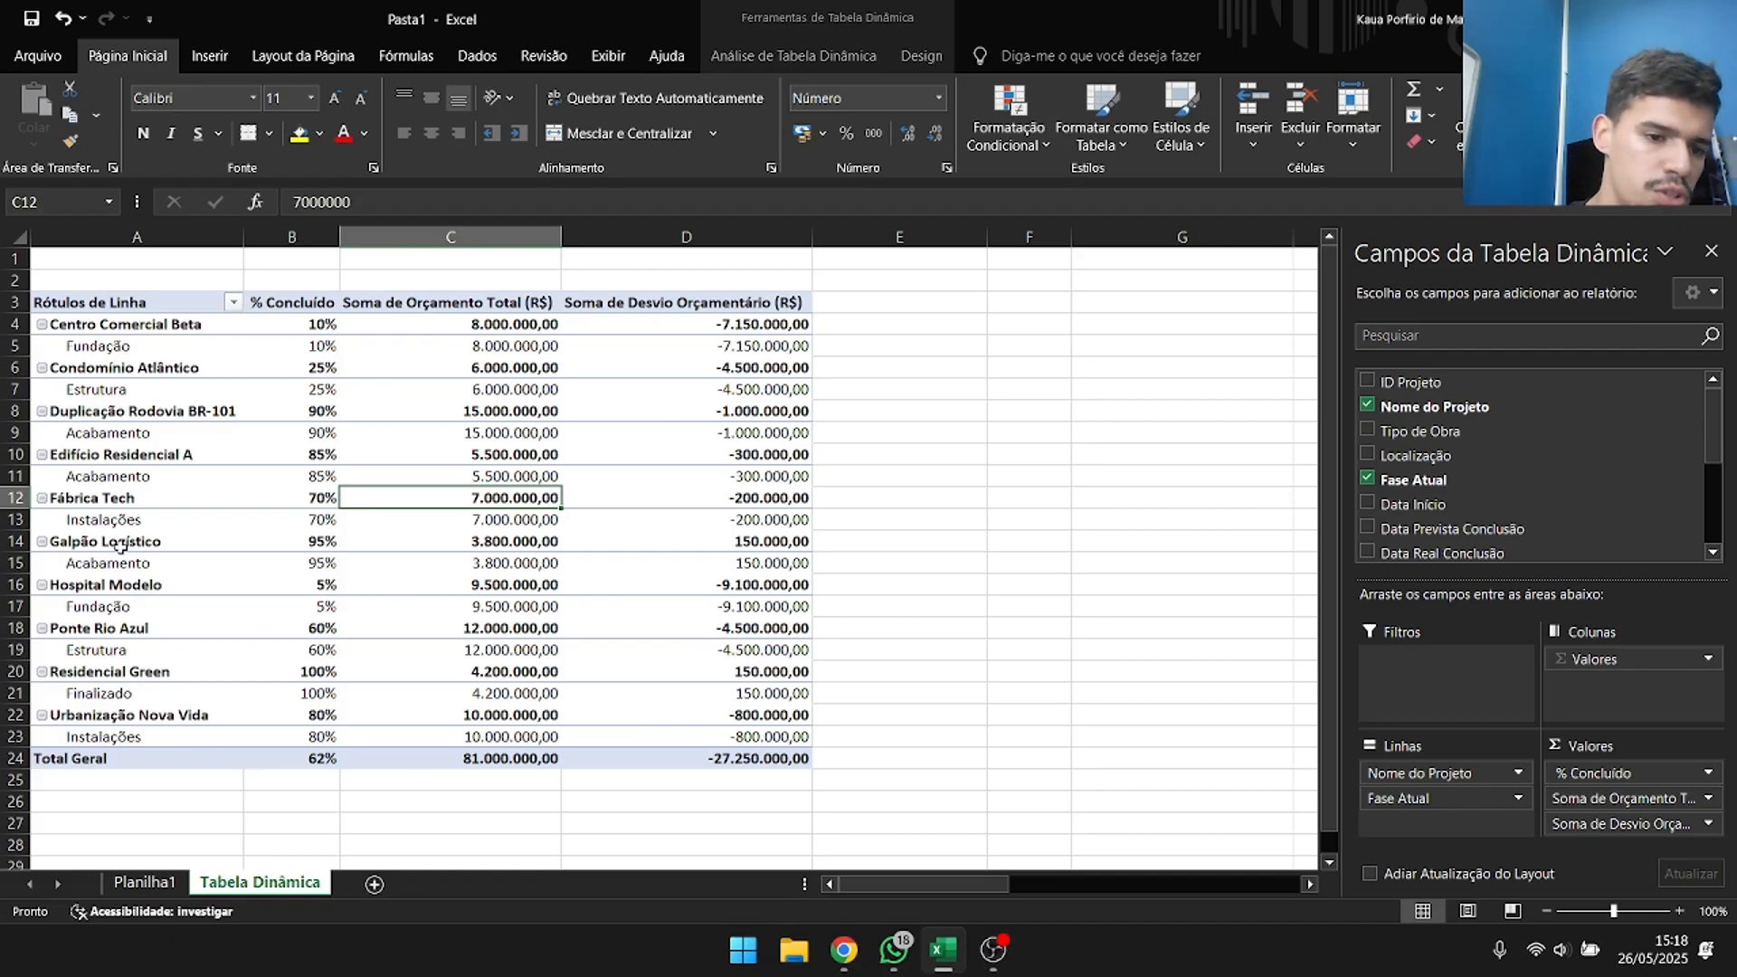
Collapse the Fase Atual detail under every project from Centro Comercial Beta to Urbanização Nova Vida.
click(43, 542)
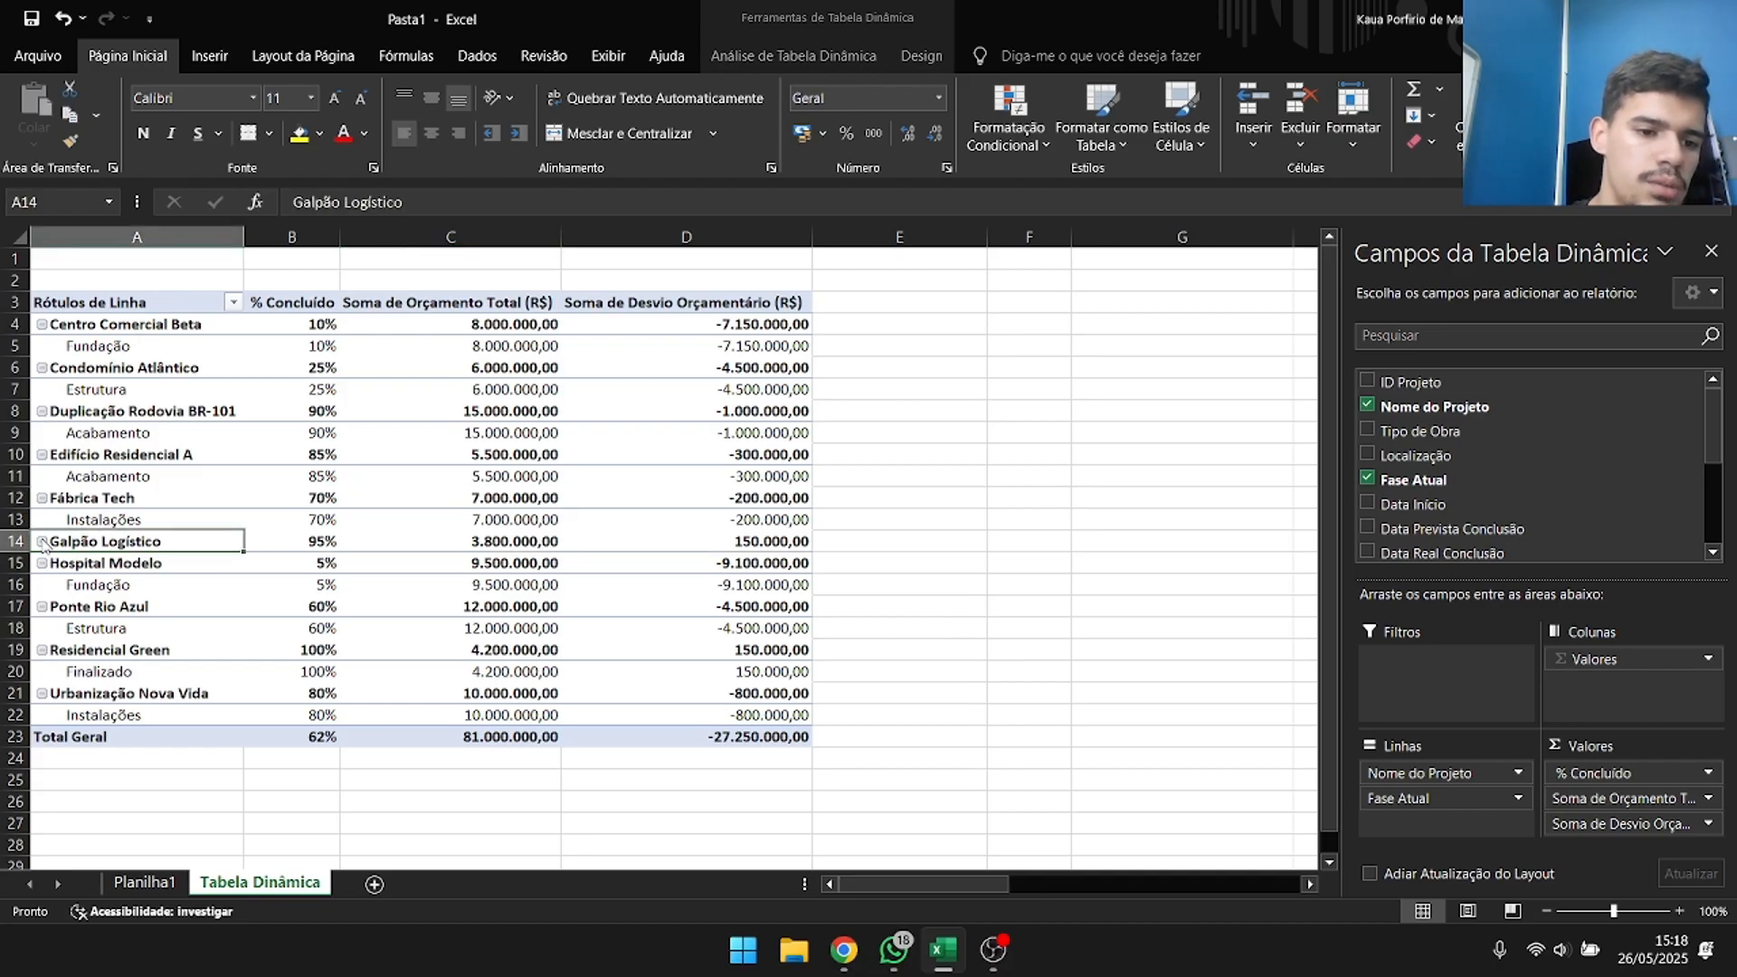
click(43, 564)
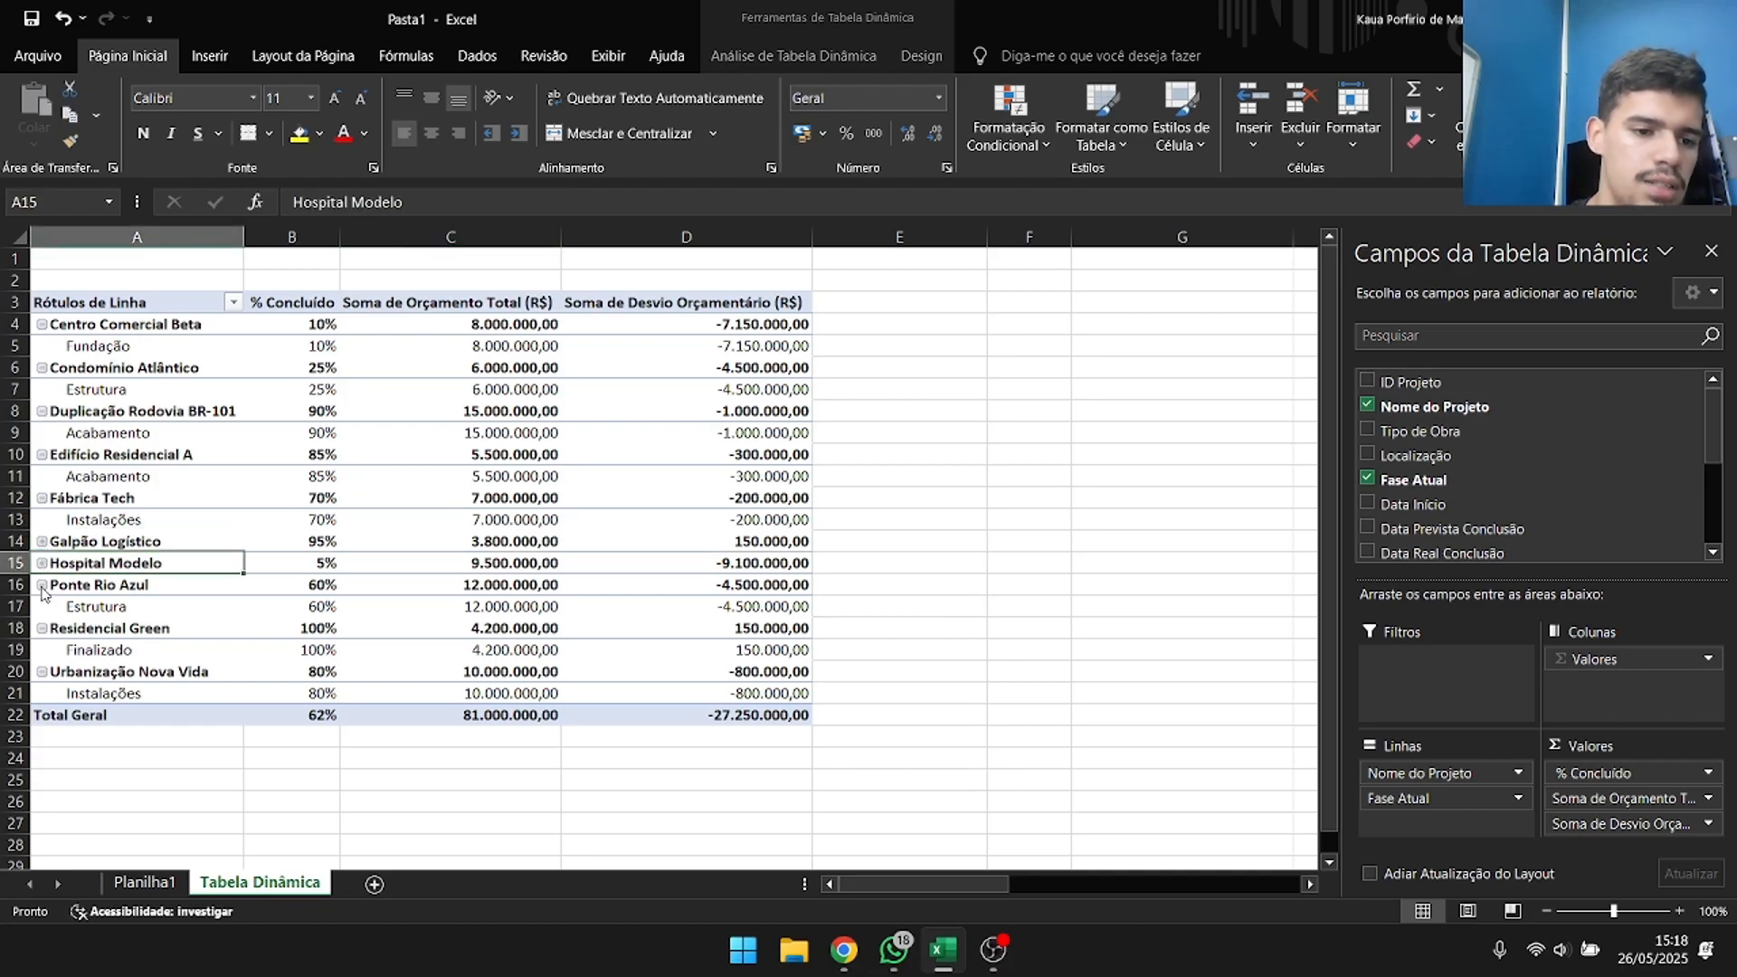
click(43, 585)
click(43, 607)
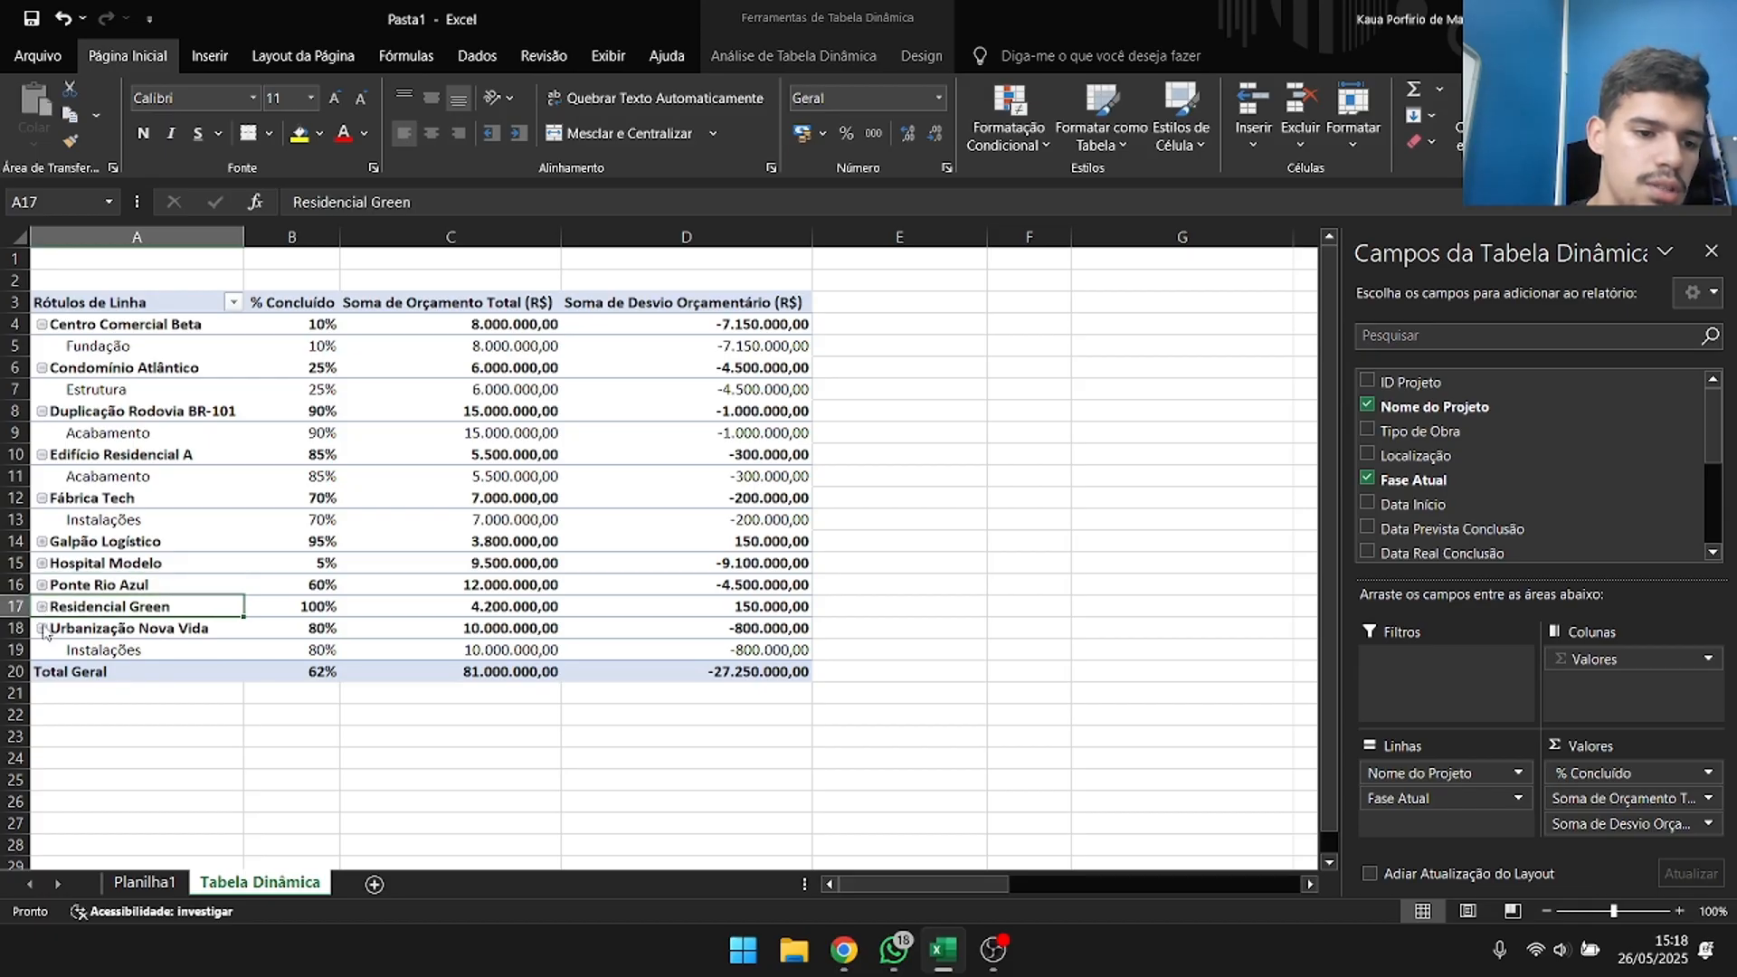
click(43, 629)
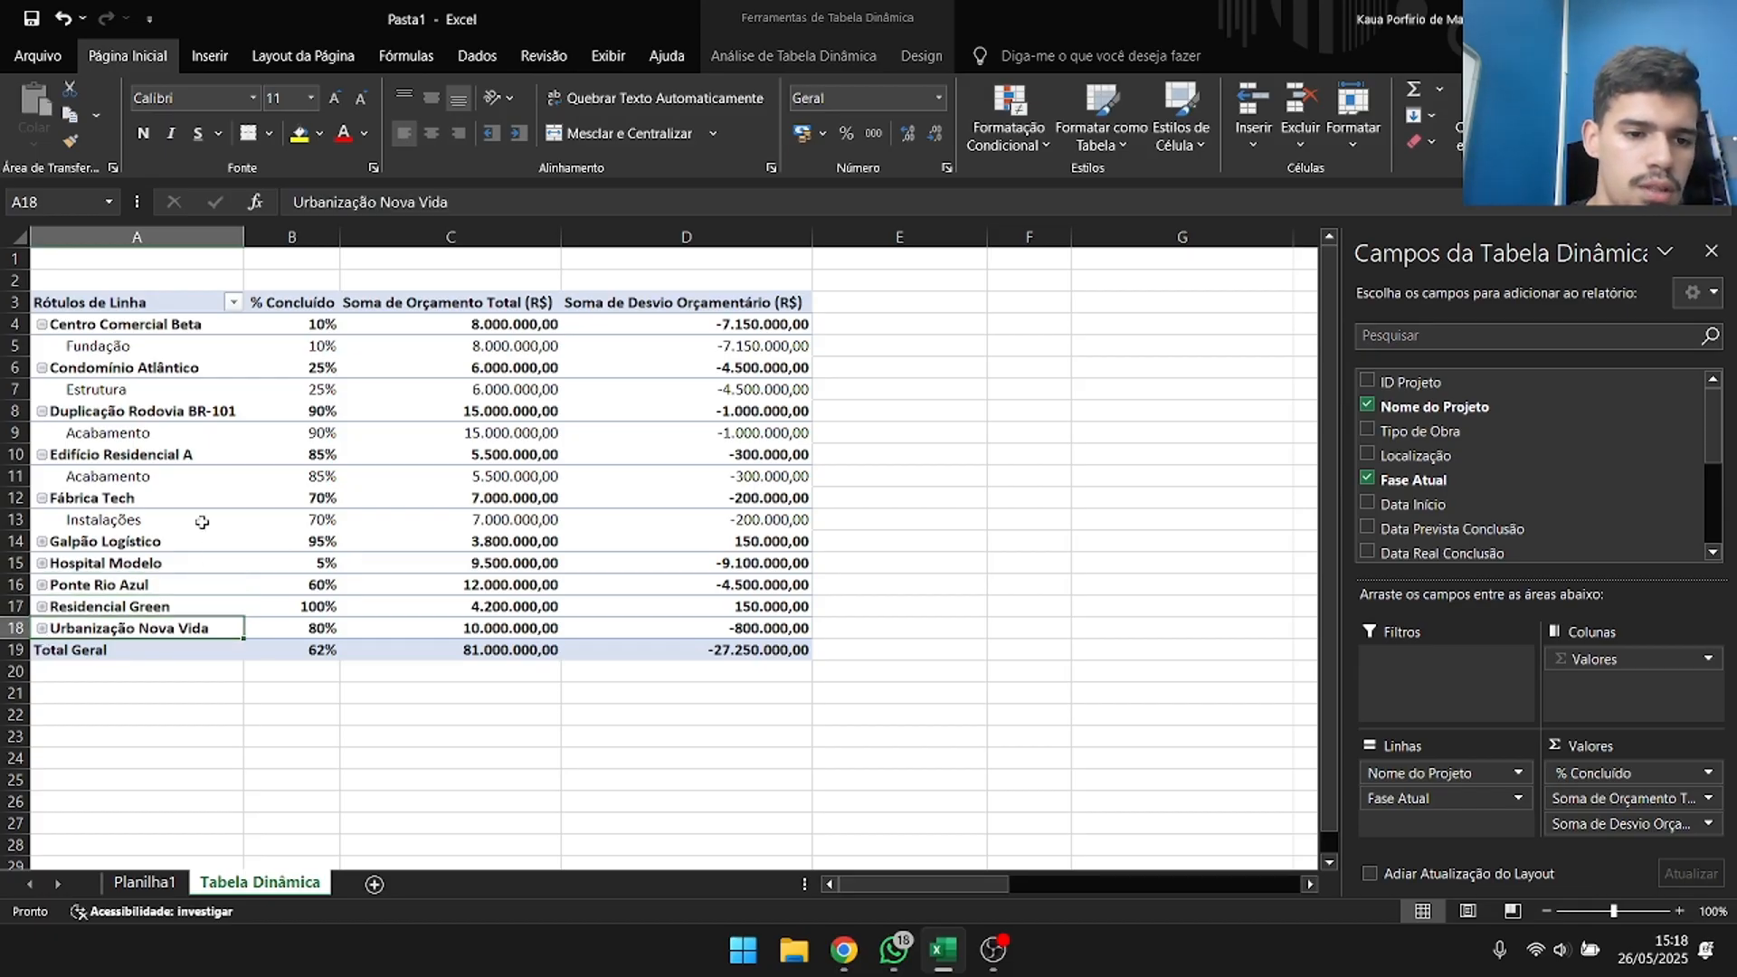
click(43, 498)
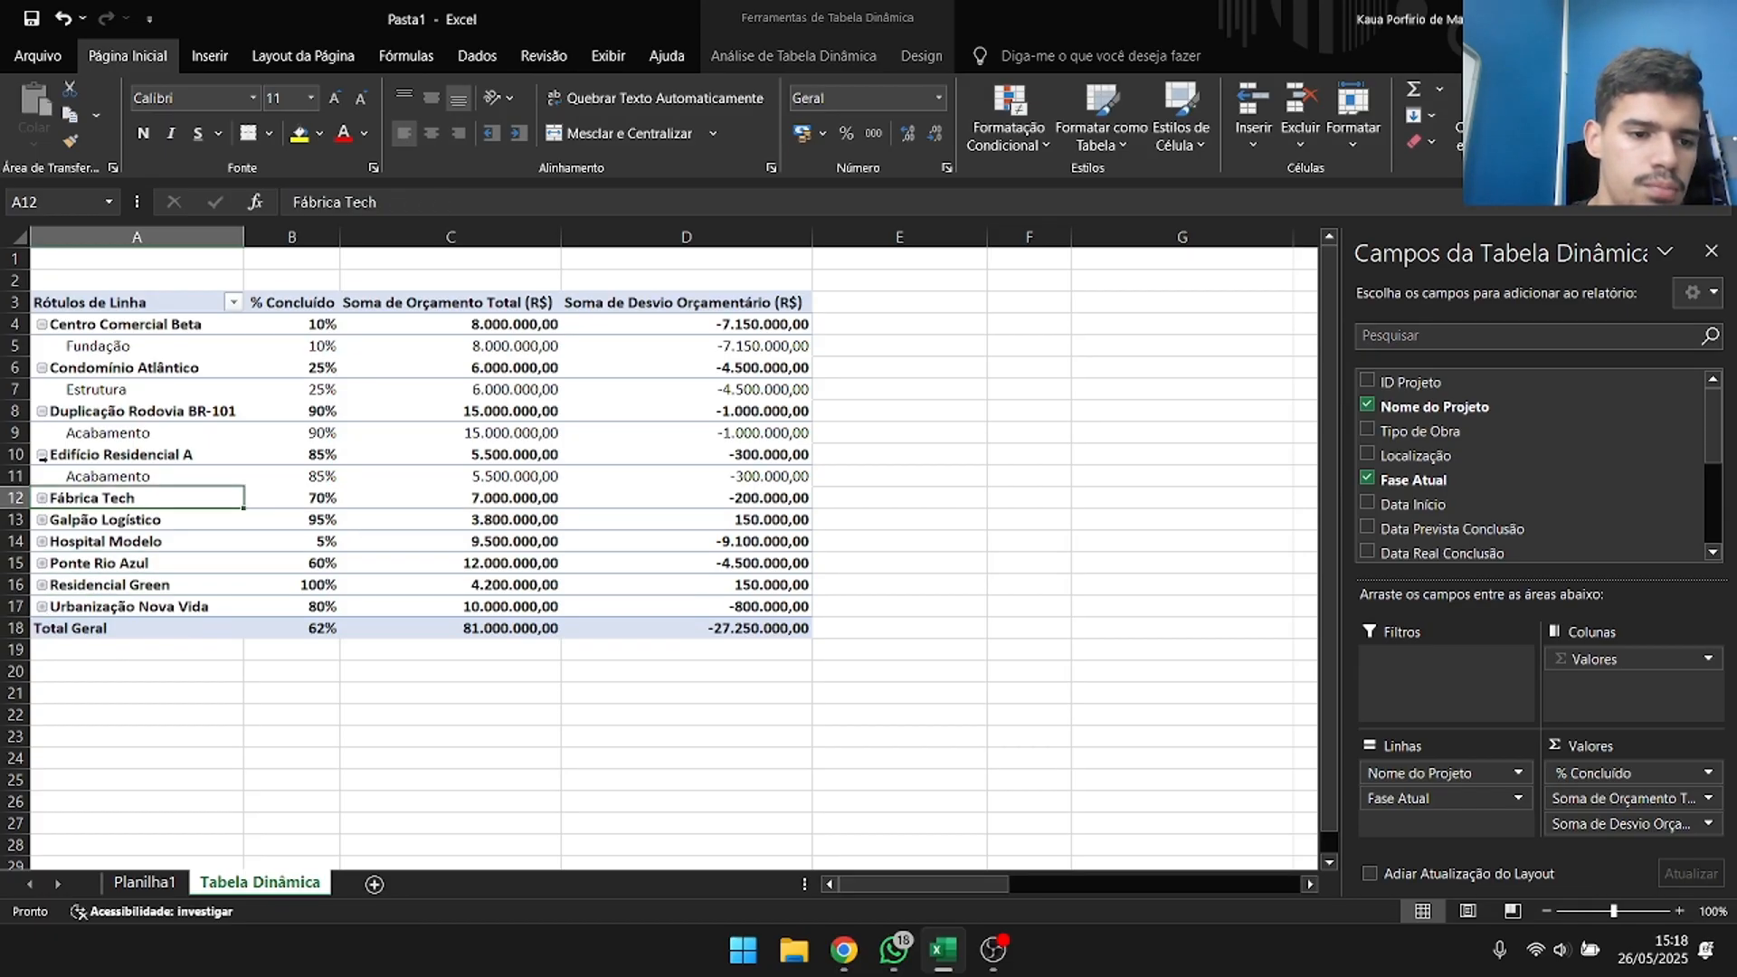
click(43, 455)
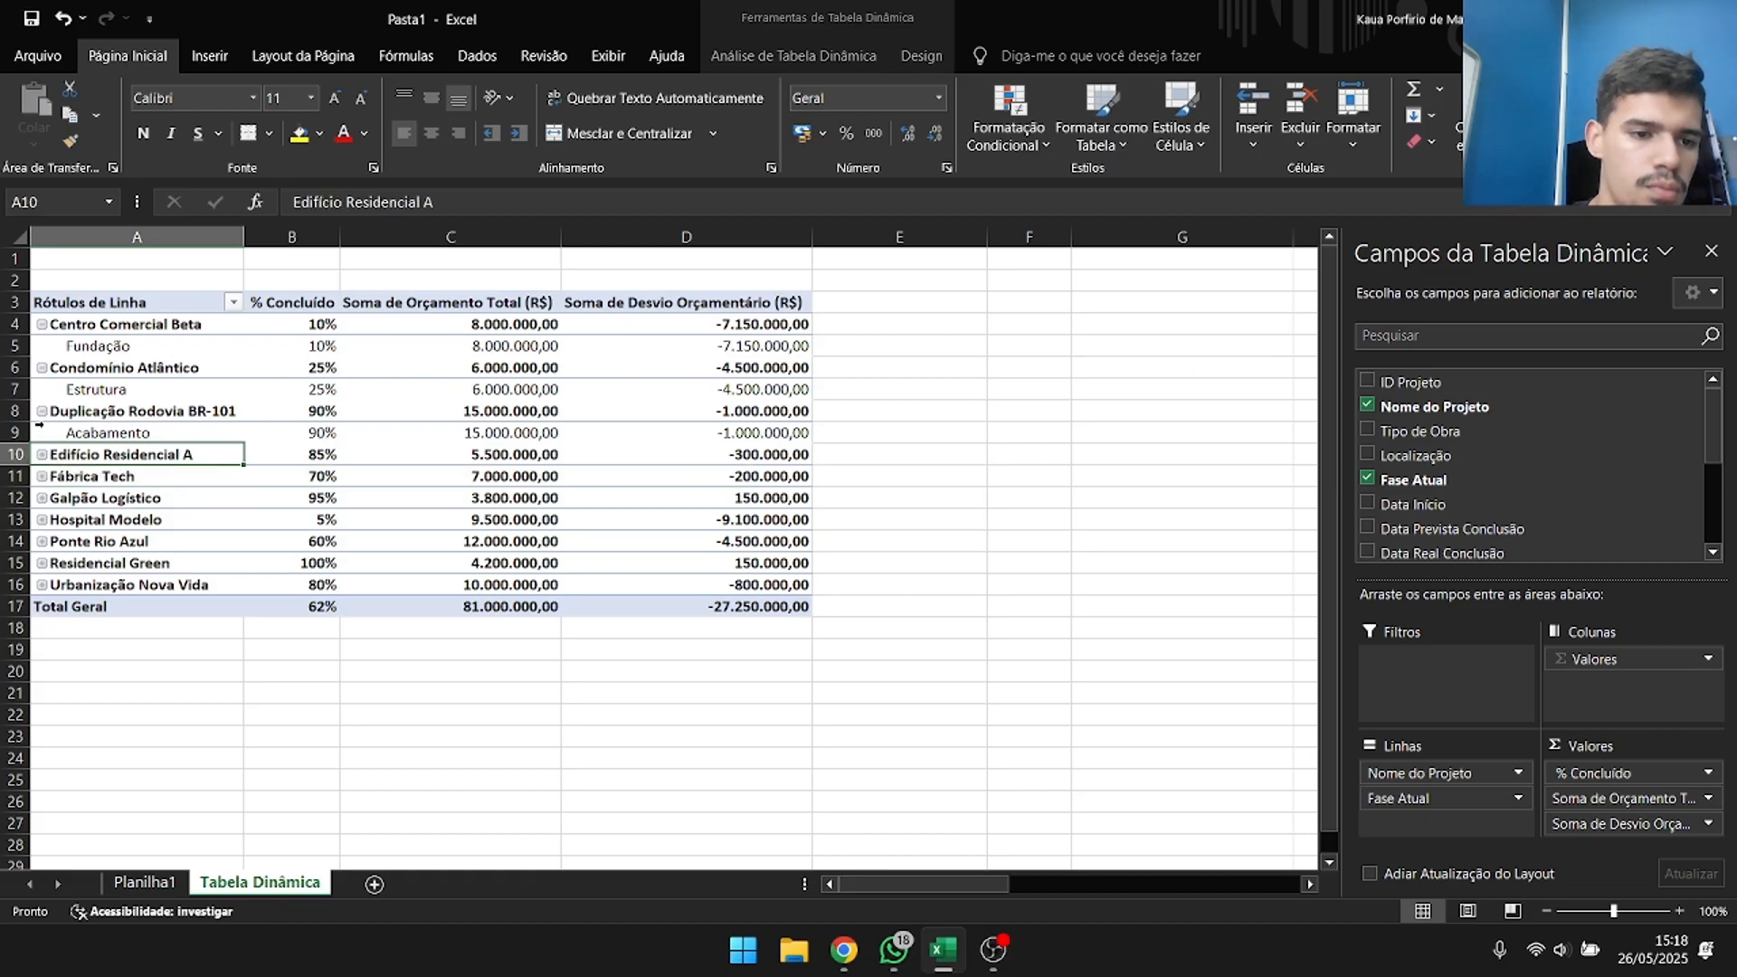
click(41, 412)
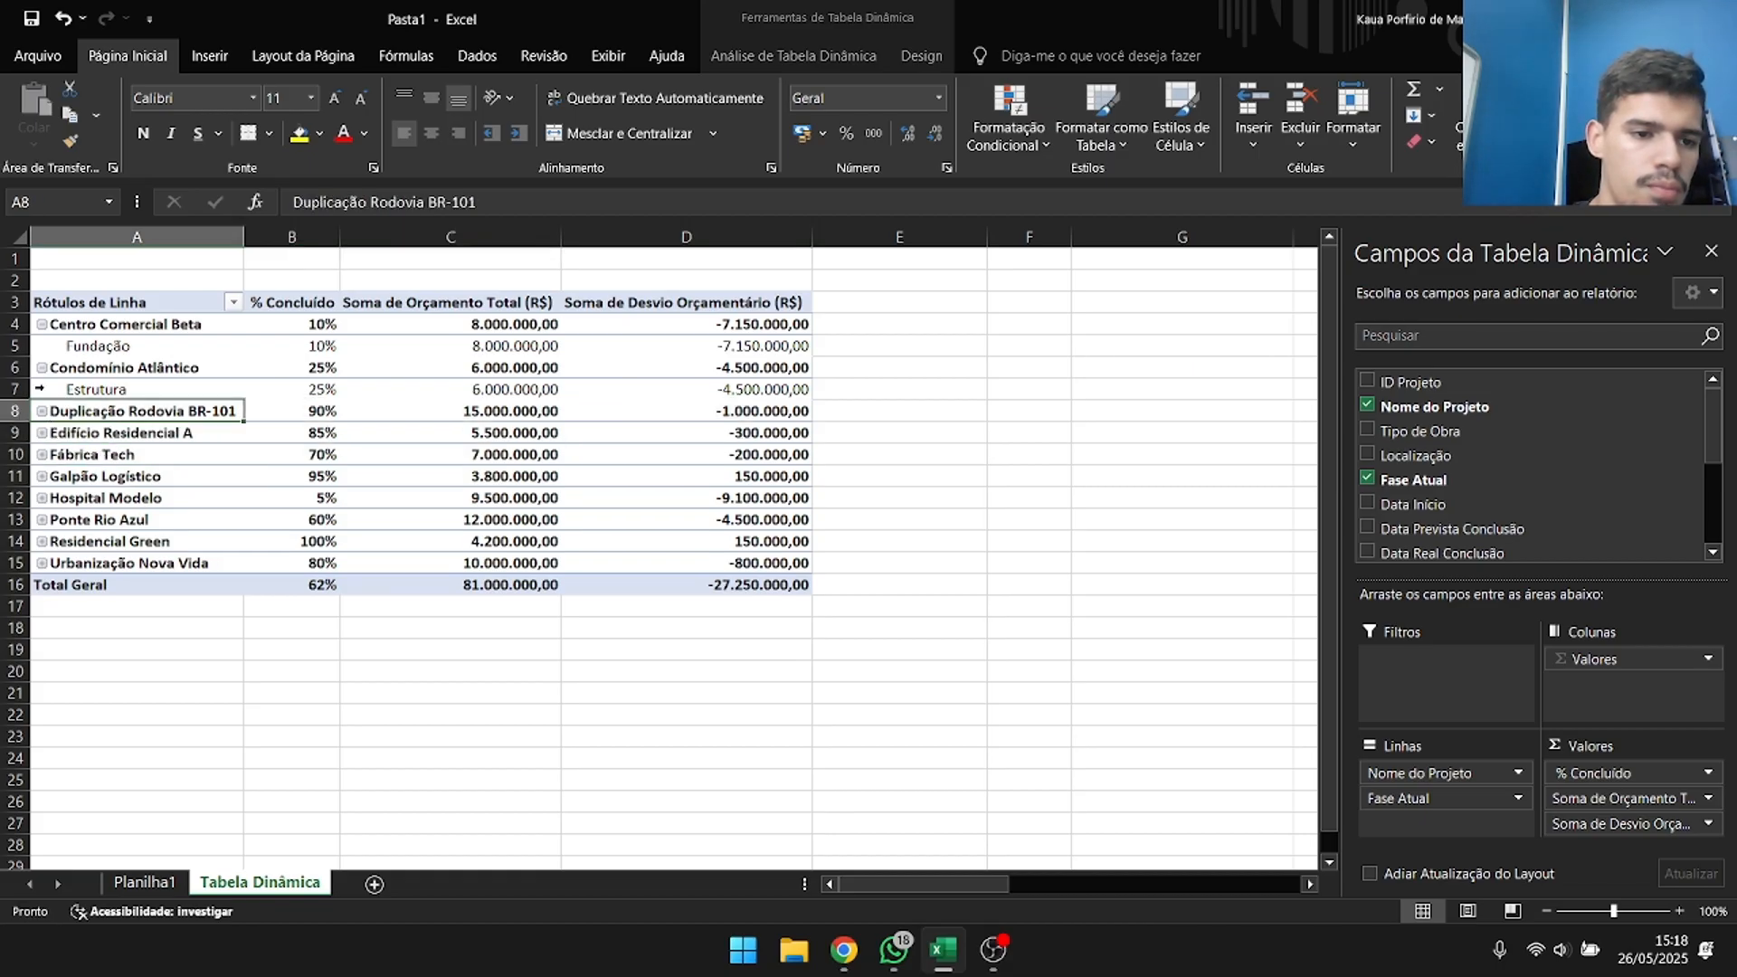
click(40, 371)
click(42, 369)
click(41, 325)
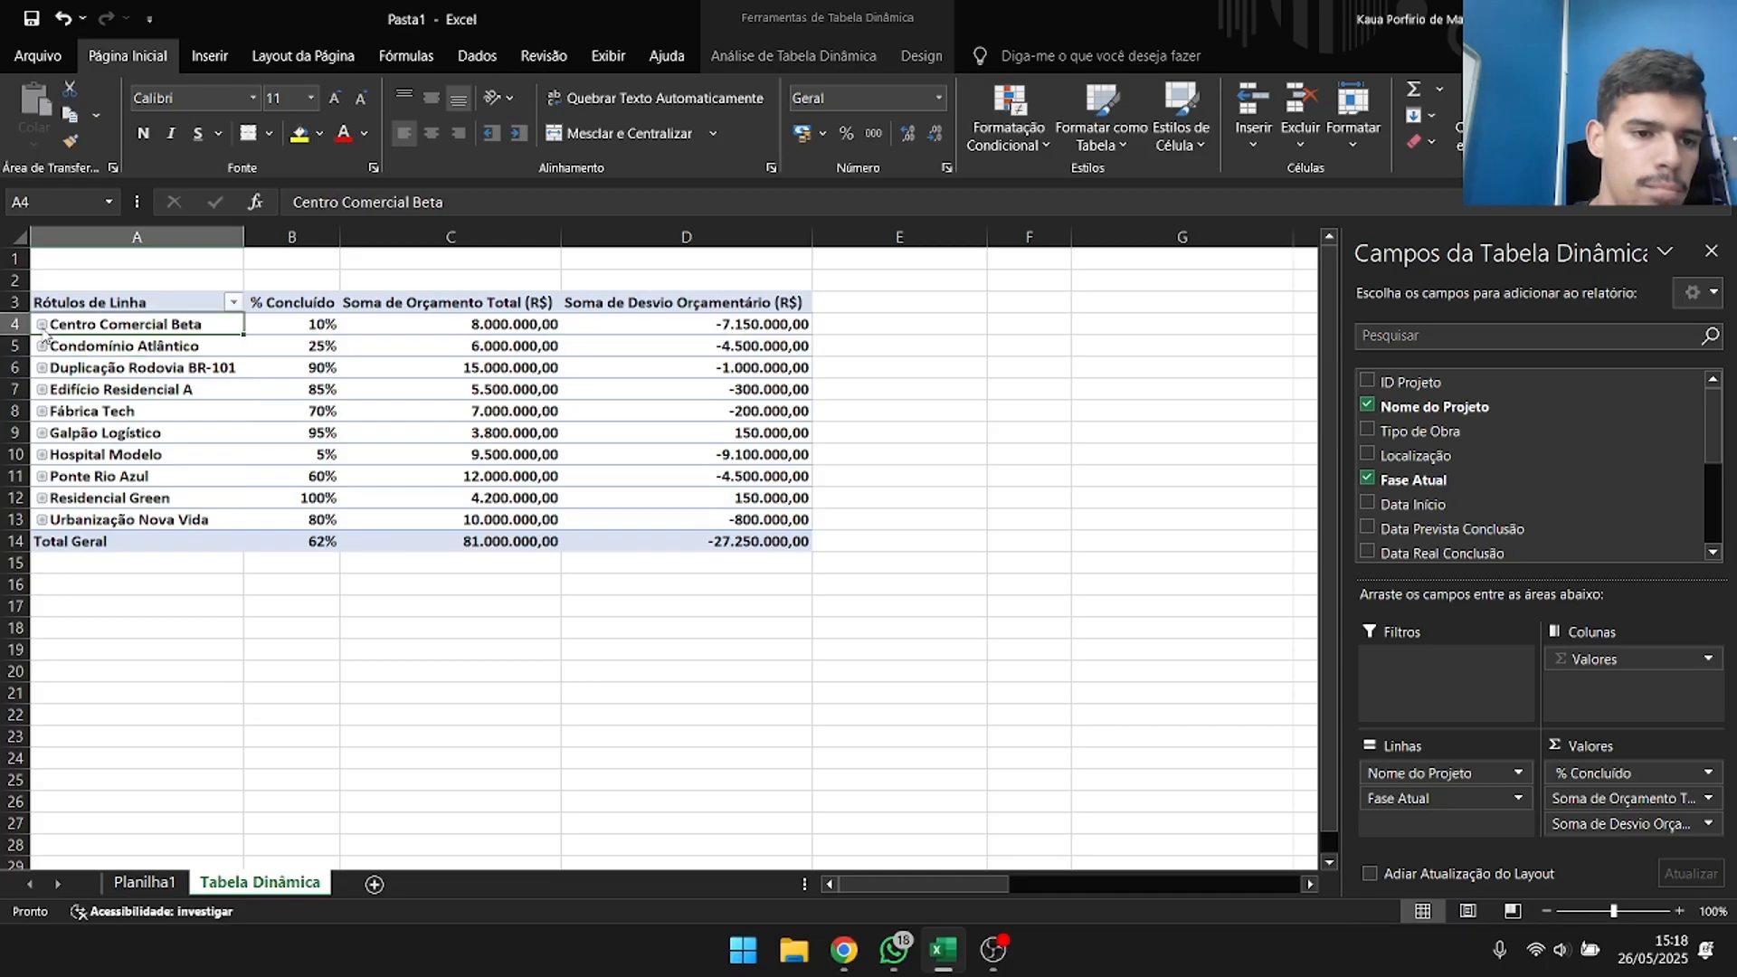
click(429, 647)
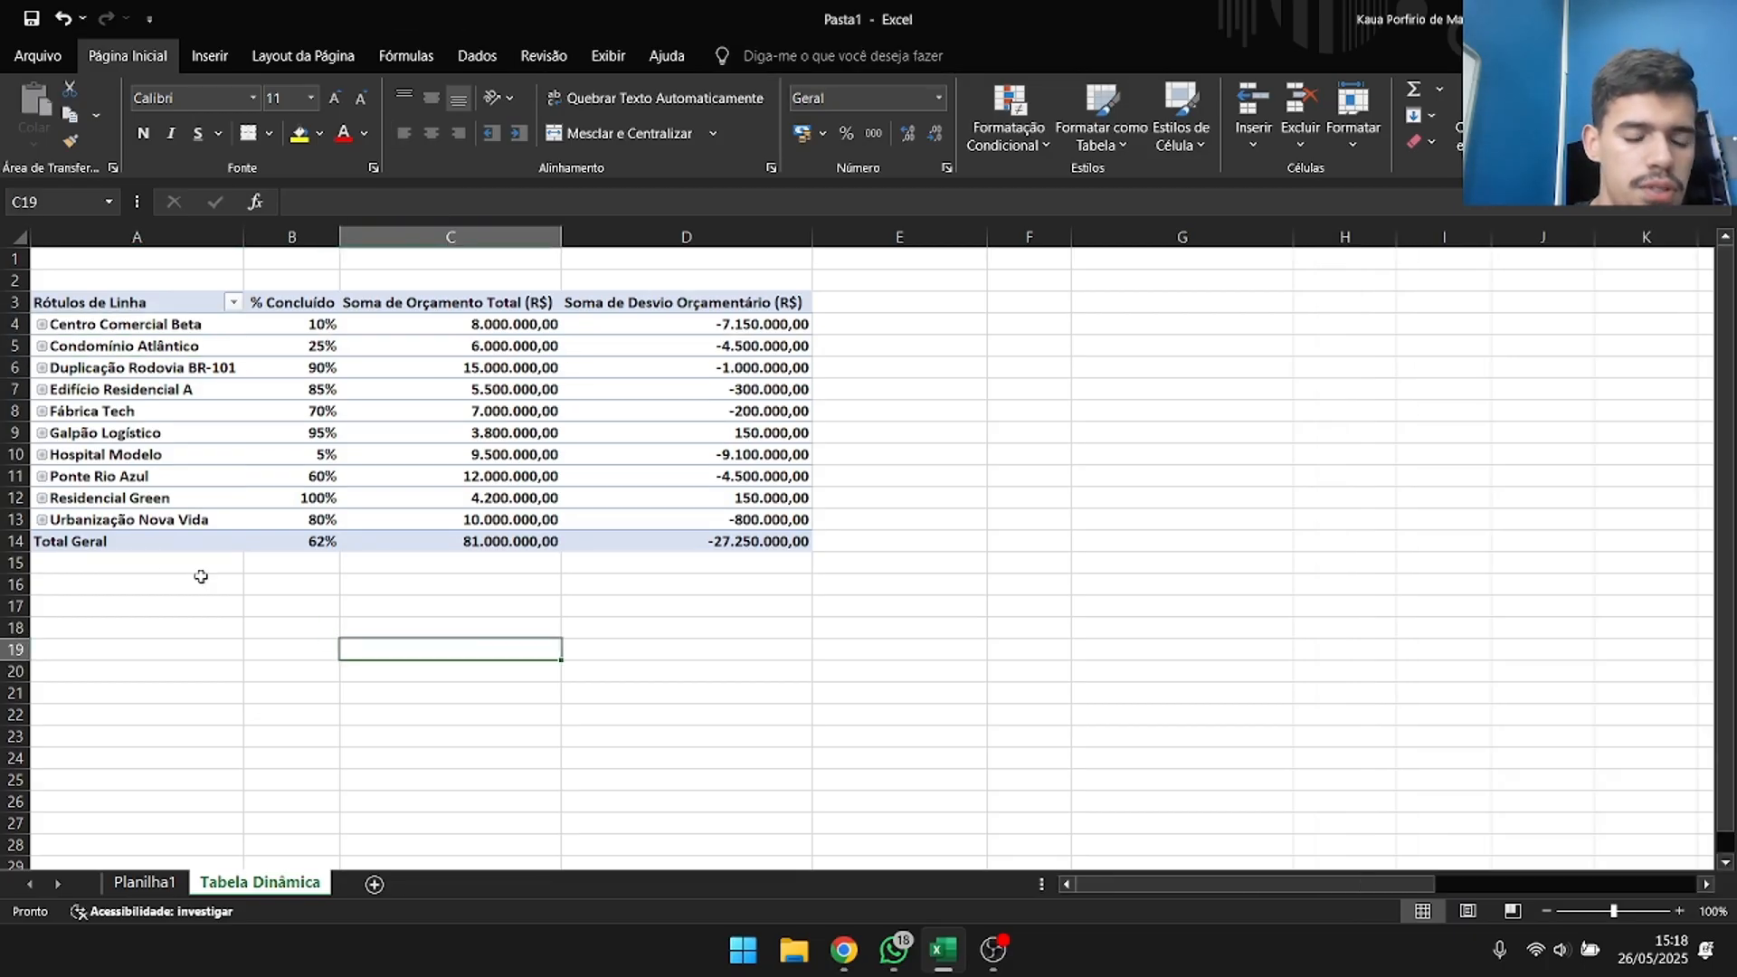
Expand and collapse Hospital Modelo's phase detail, then expand Ponte Rio Azul's and inspect its phase and budget deviation.
click(42, 454)
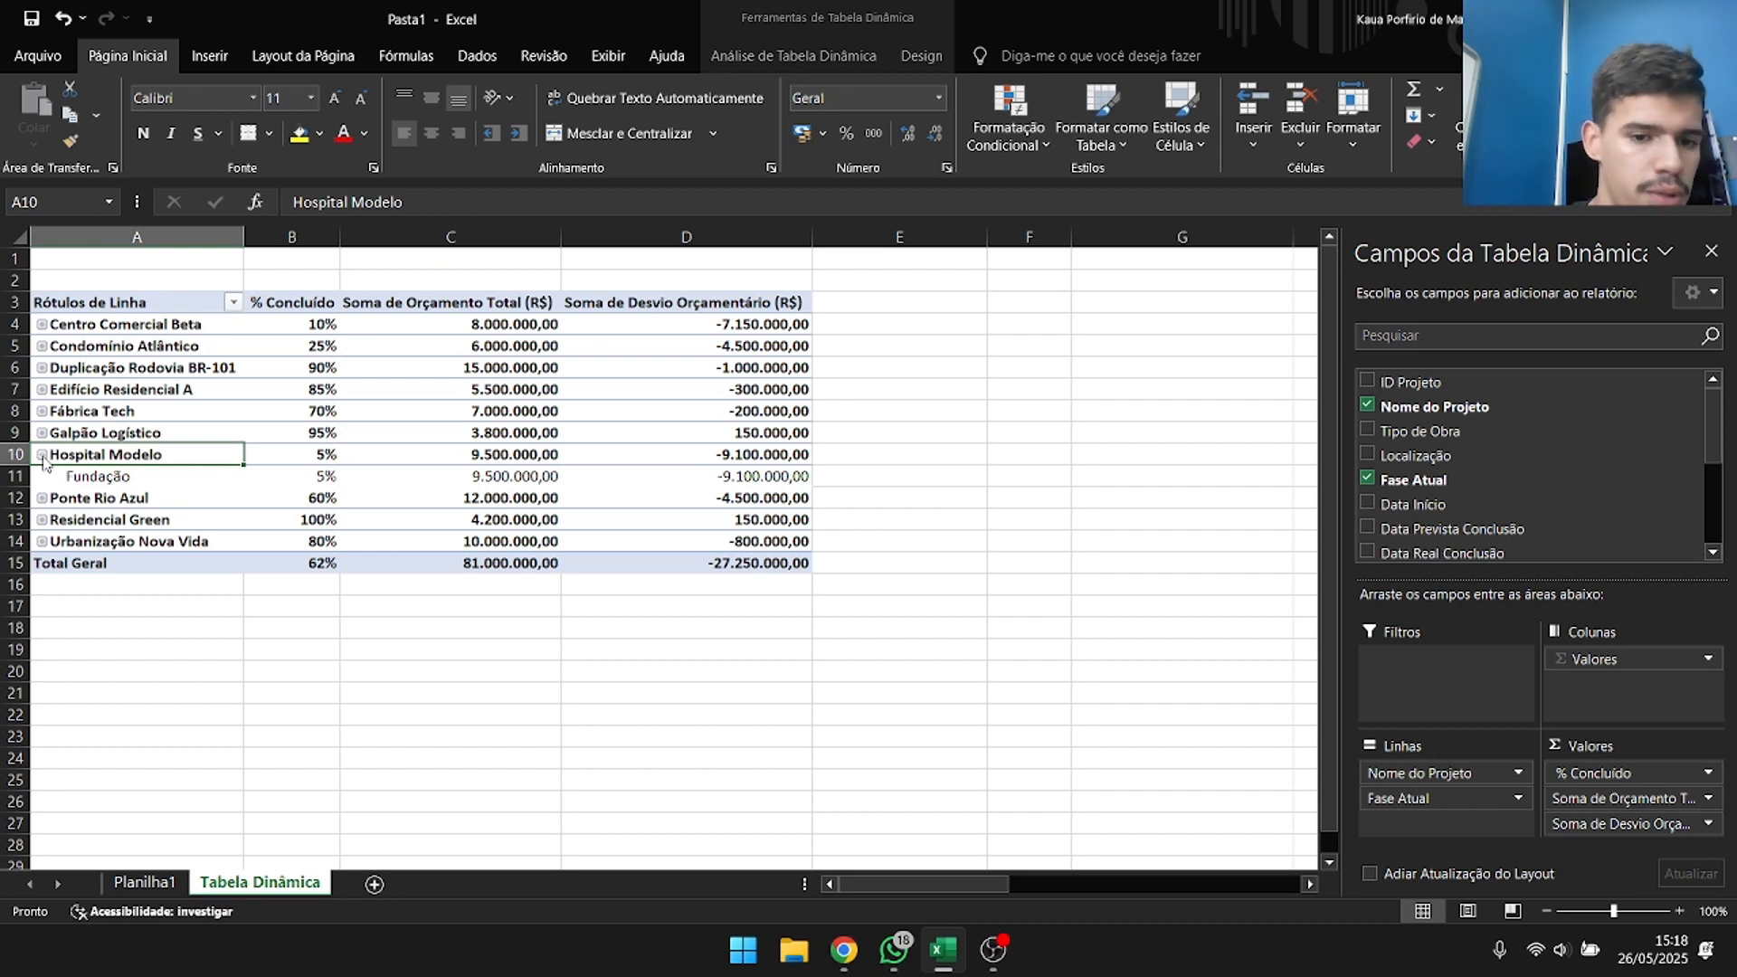
click(41, 455)
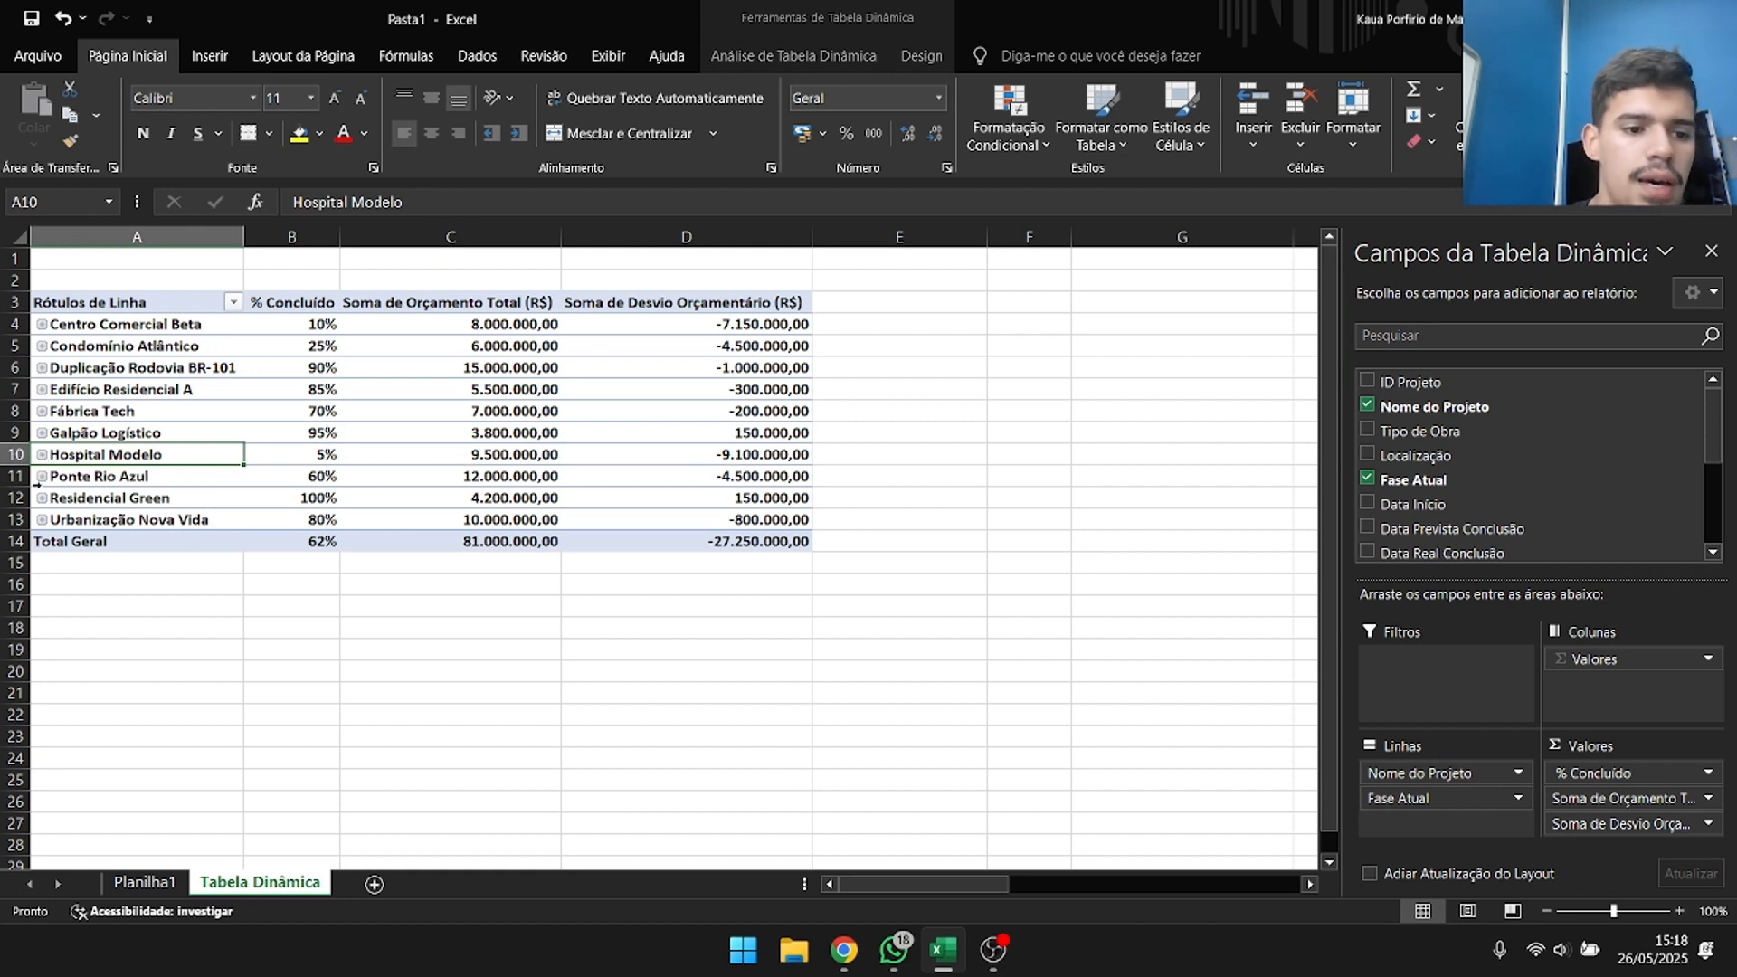
click(42, 479)
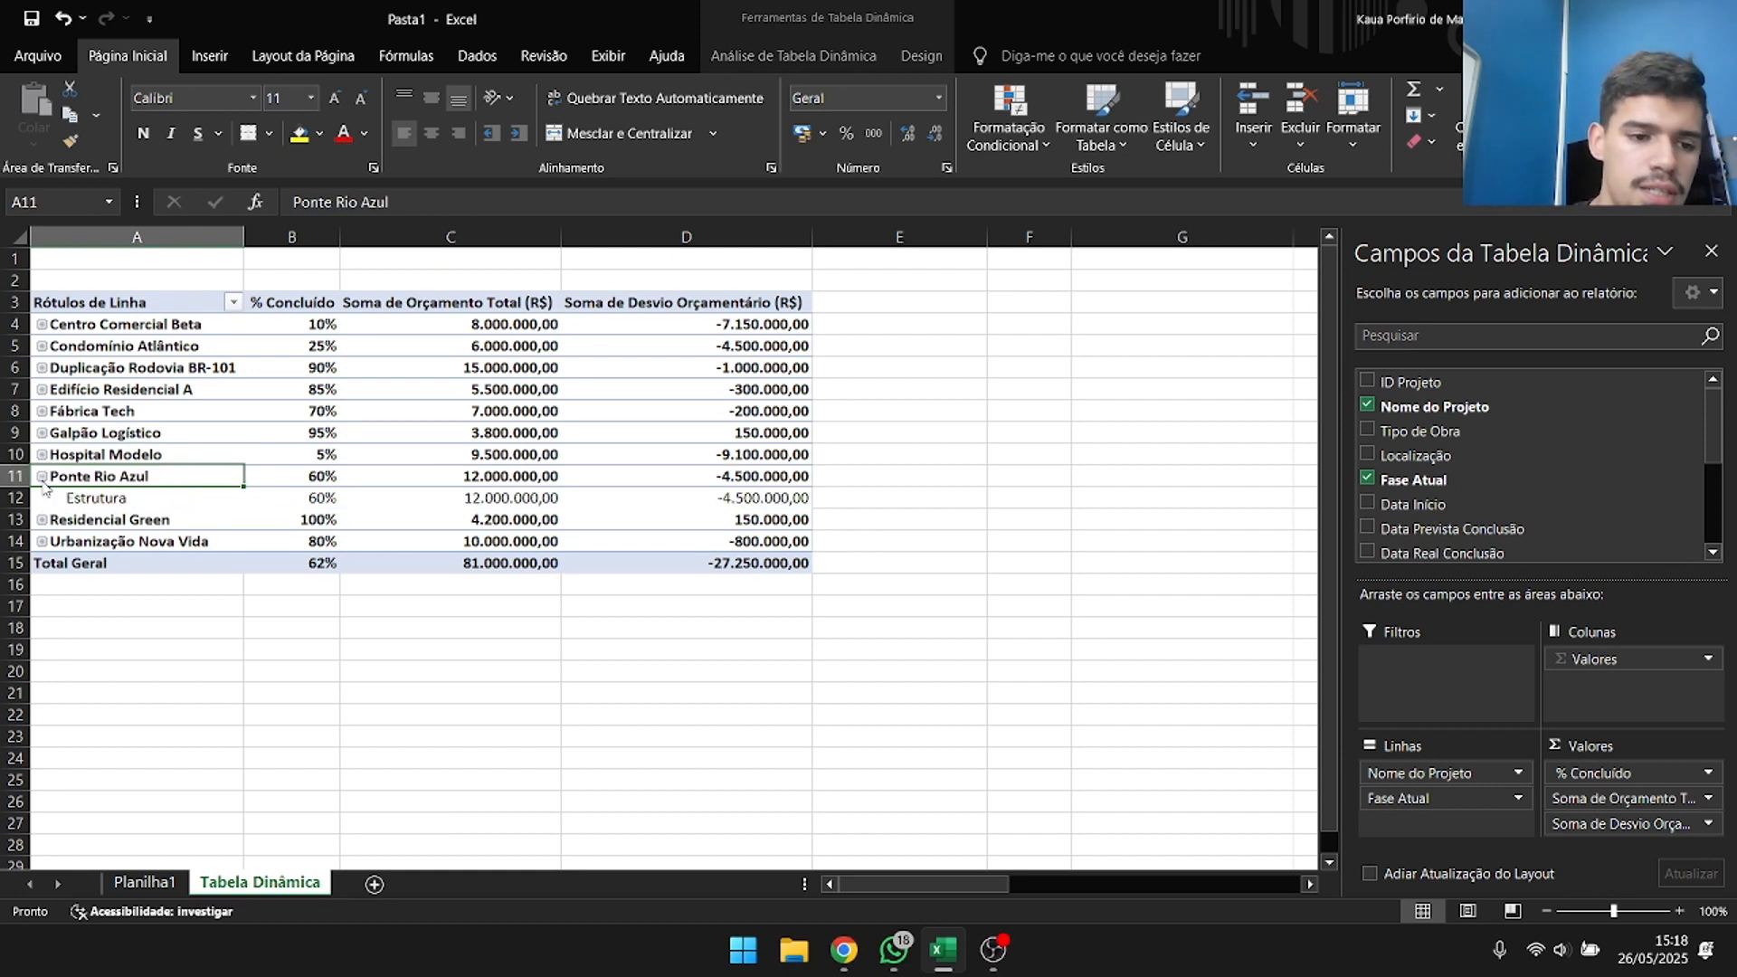
click(84, 501)
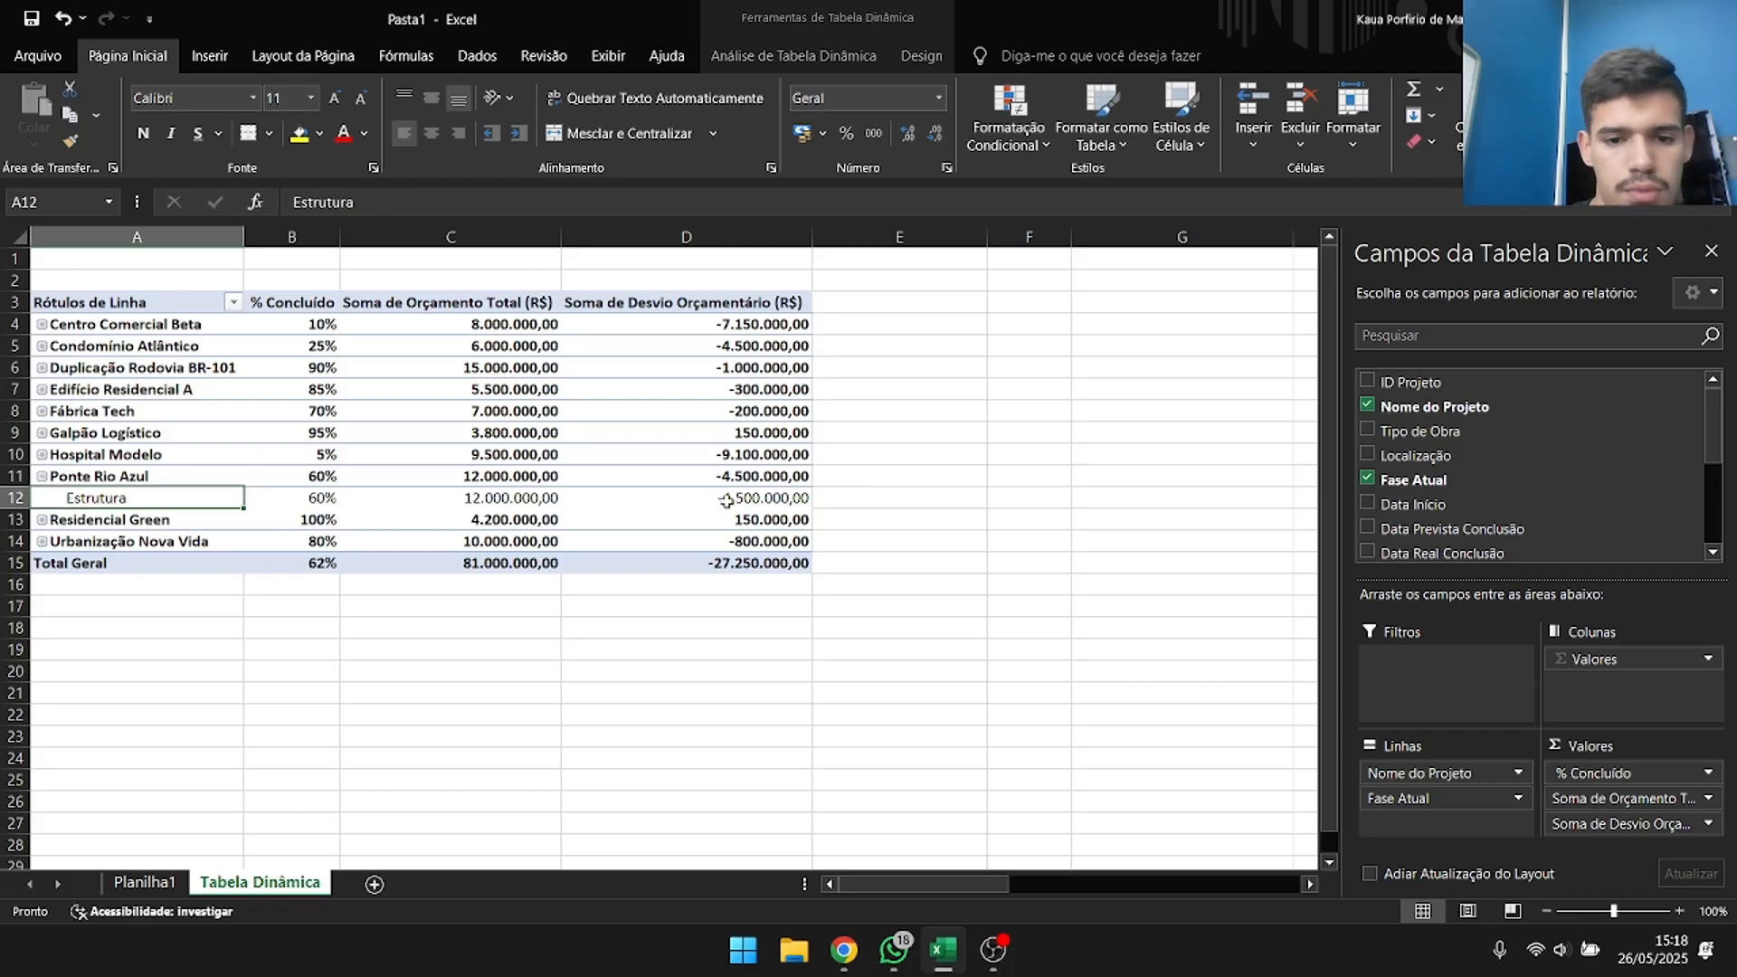
click(727, 499)
scroll(1482, 502, down, 3)
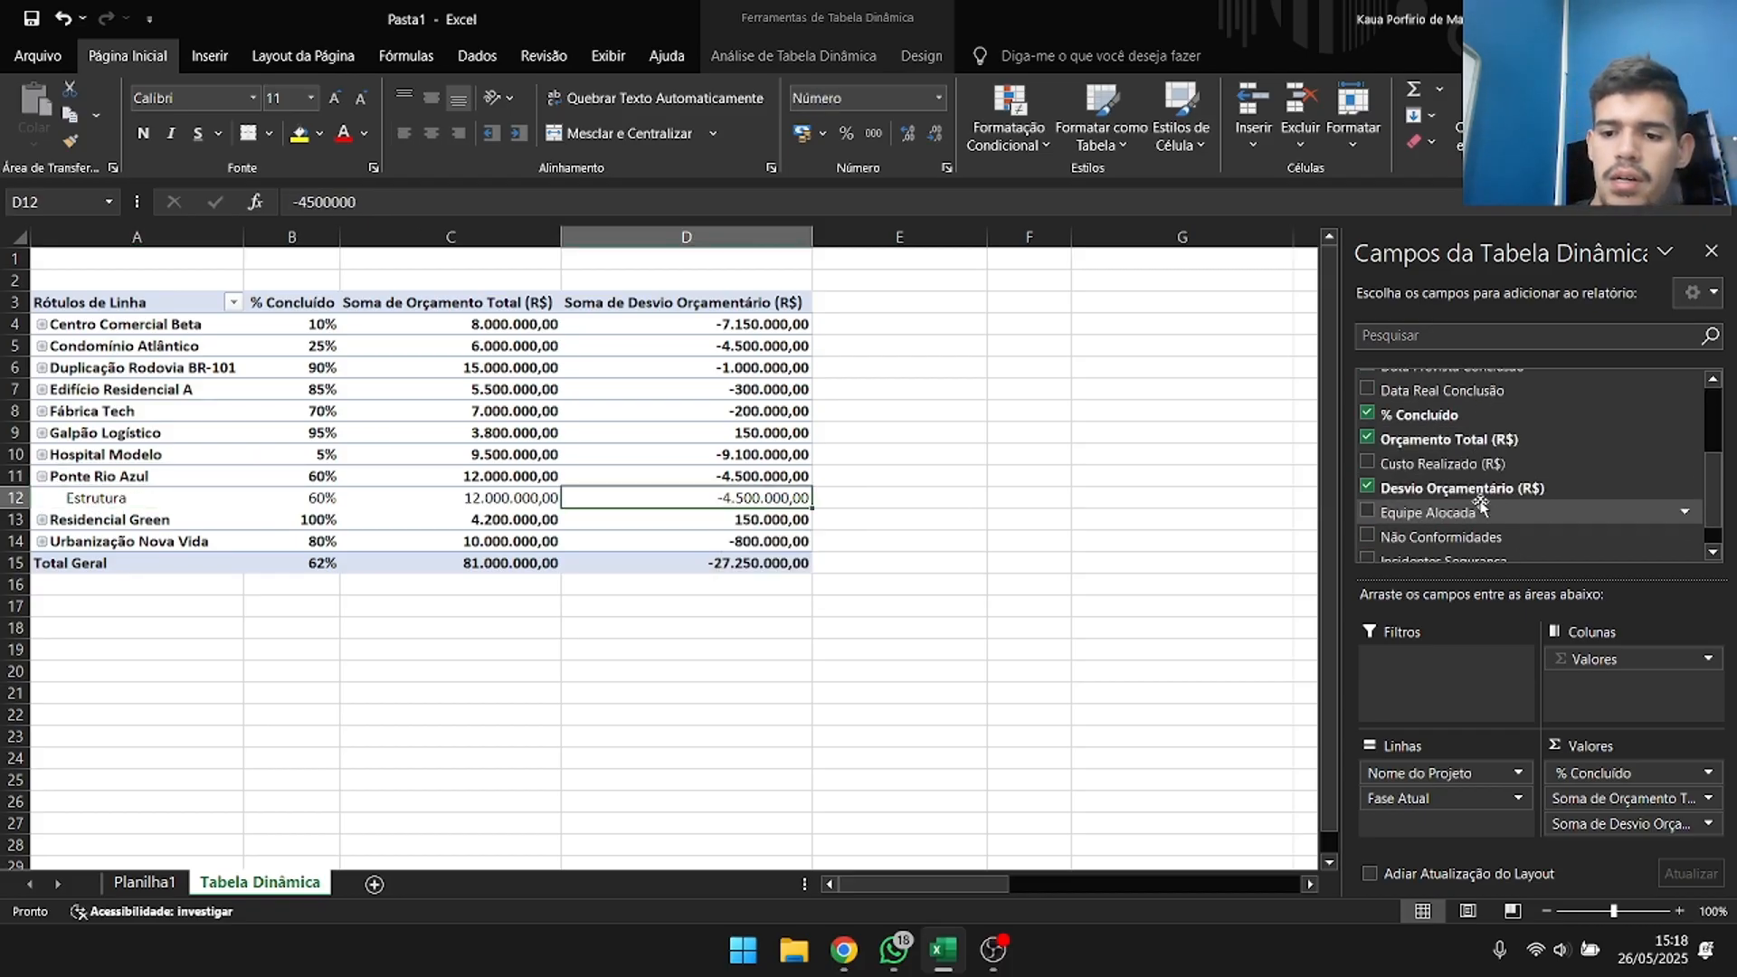
scroll(1482, 502, up, 3)
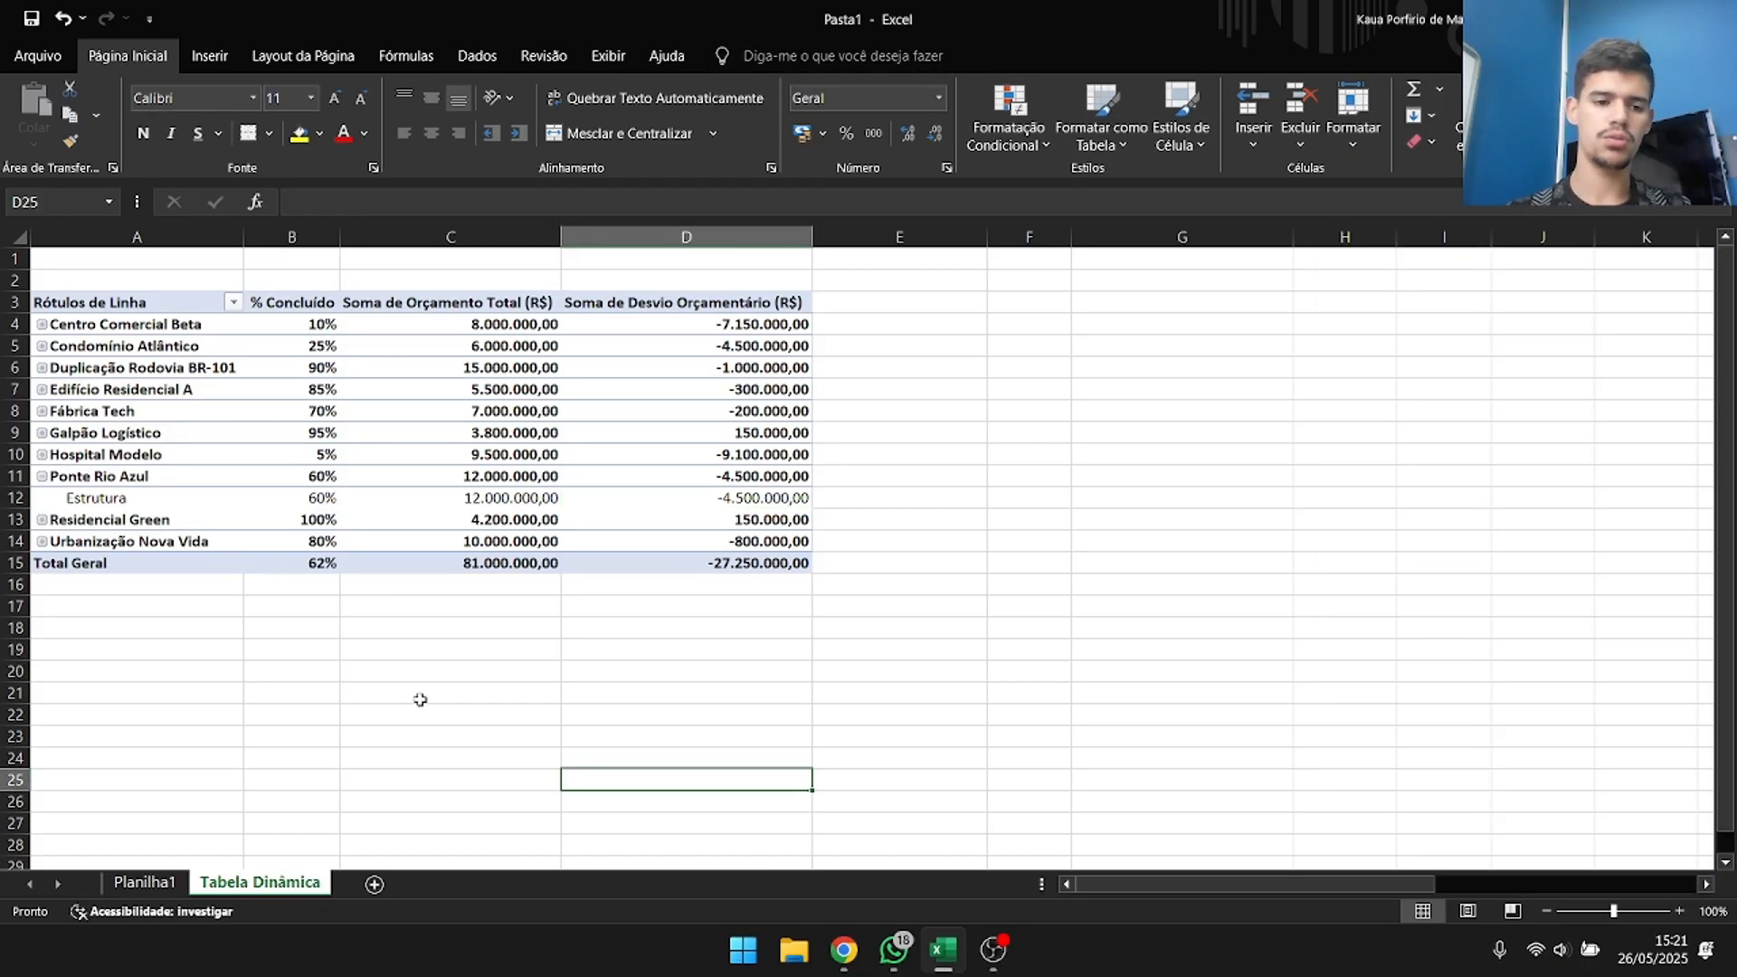
Remove Orçamento Total (R$) from the pivot table's values.
click(505, 547)
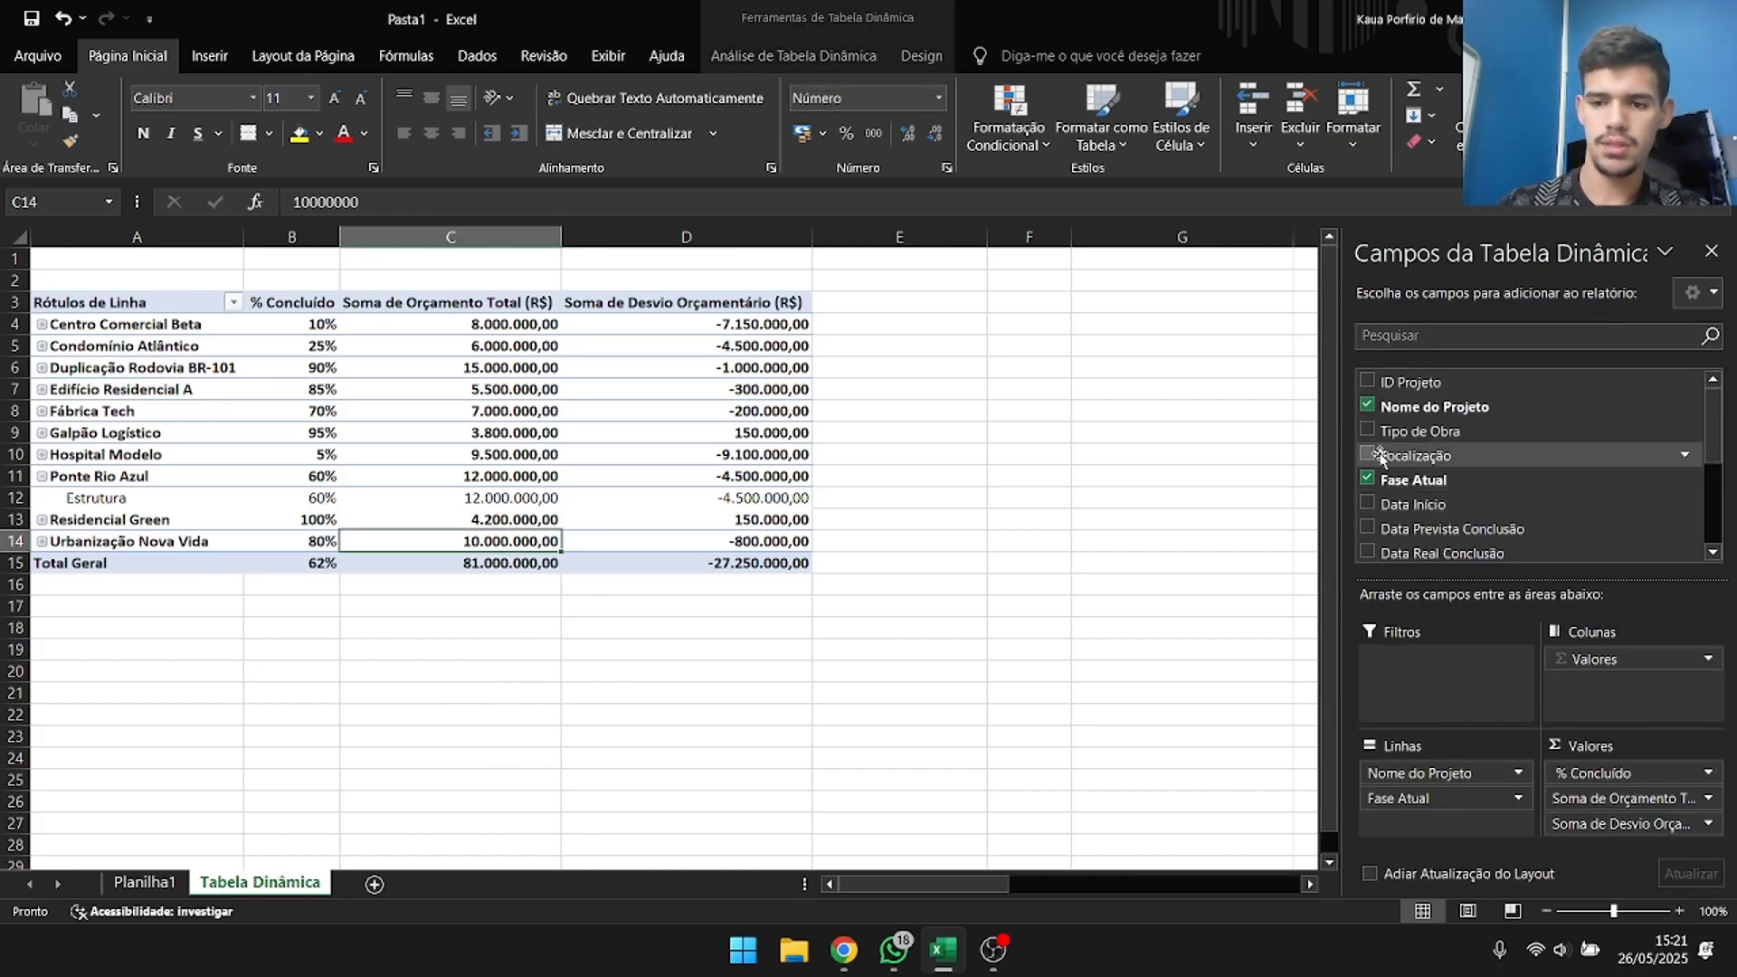
scroll(1418, 420, down, 3)
click(1367, 401)
Copy the whole pivot table to cell E3 on the same sheet and narrow column D between the two tables.
drag(91, 302, 498, 564)
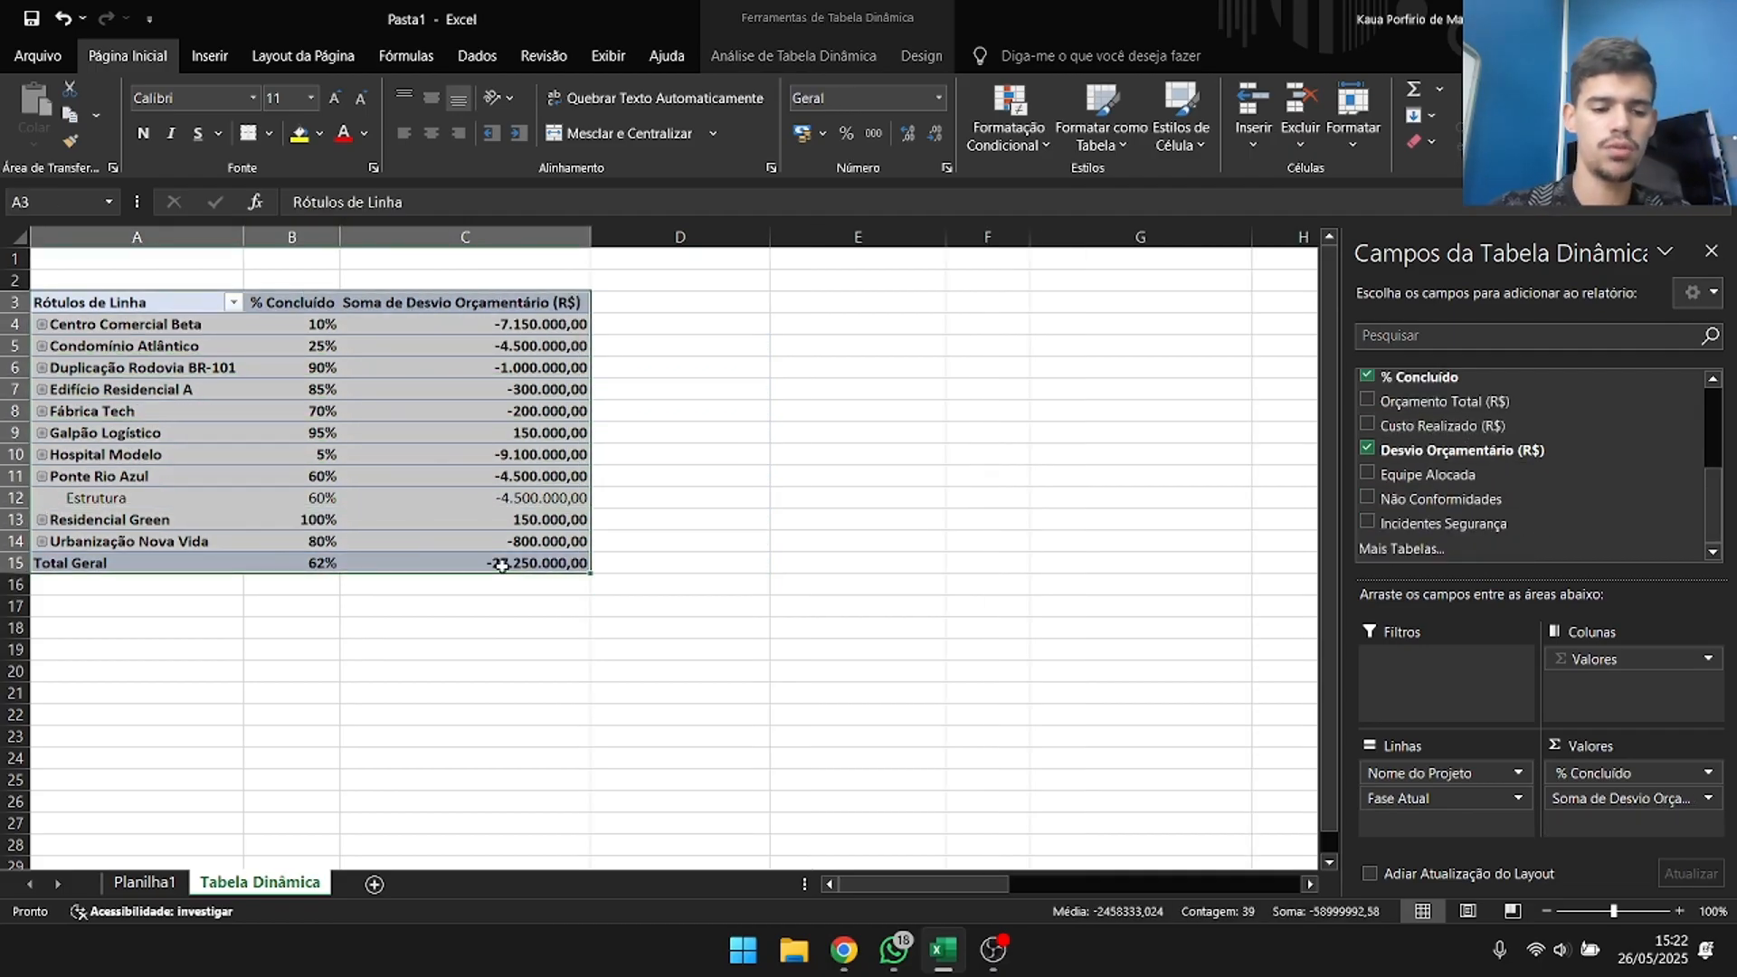
key(ctrl+c)
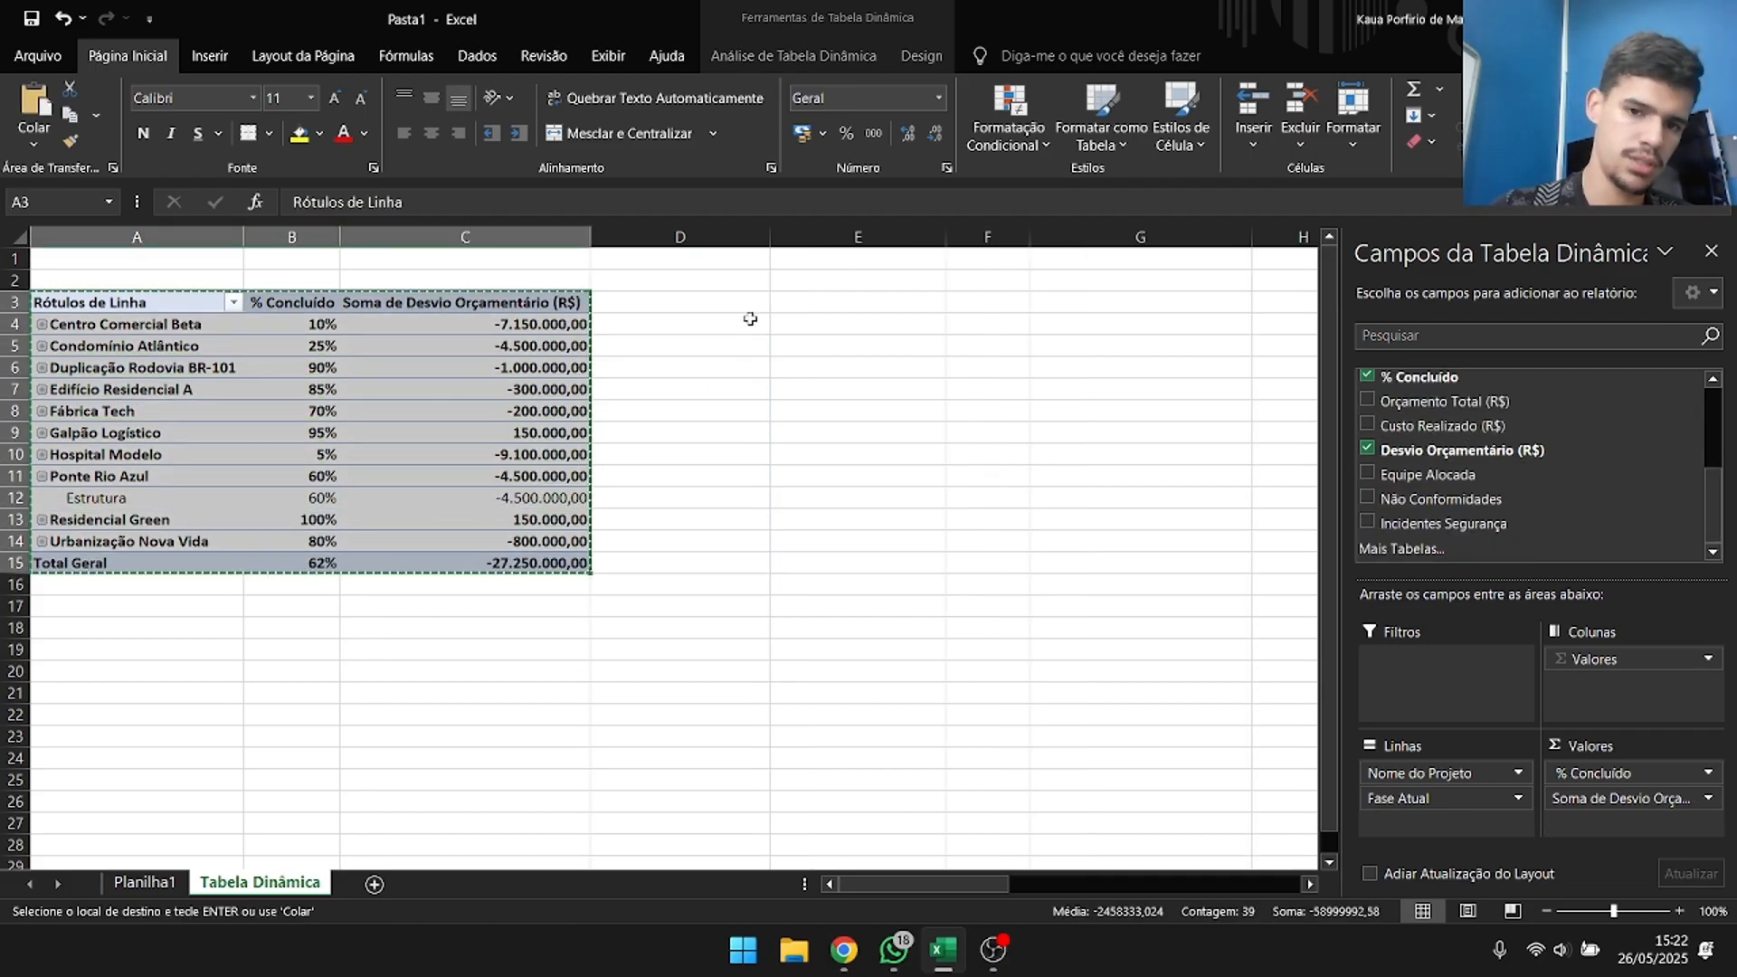
click(798, 302)
key(ctrl+v)
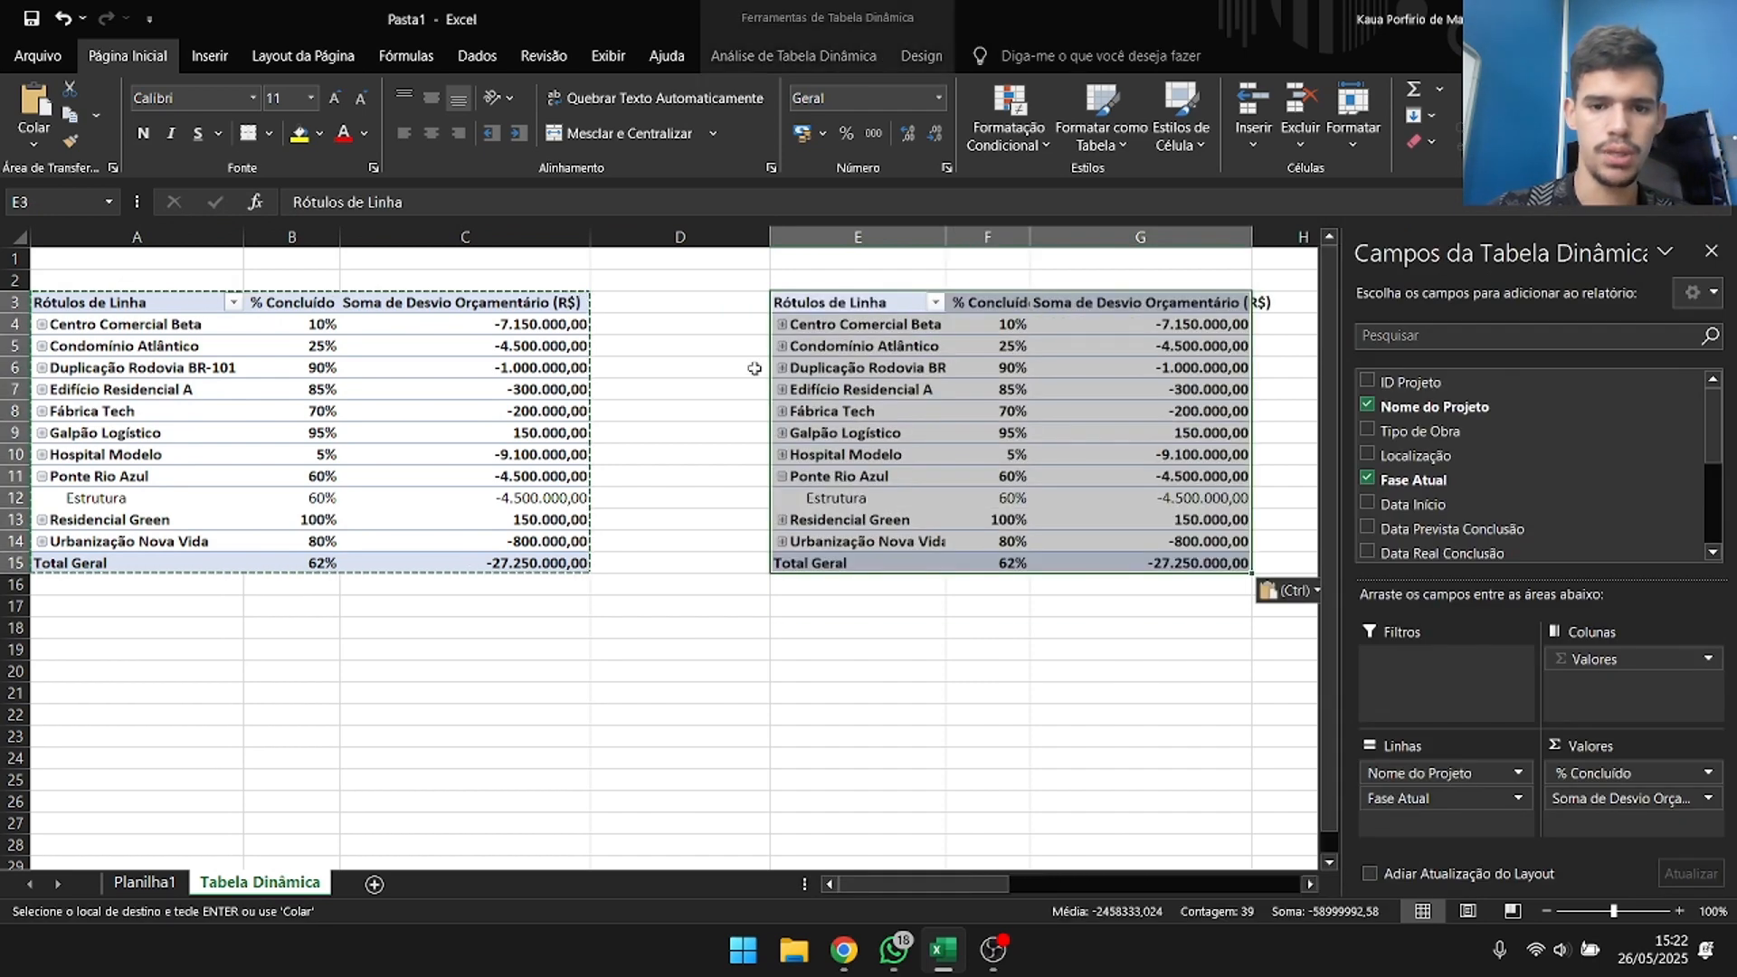
drag(770, 237, 697, 237)
Remove Fase Atual, % Concluído and Desvio Orçamentário (R$) from the copied pivot table, leaving only the project names.
click(807, 398)
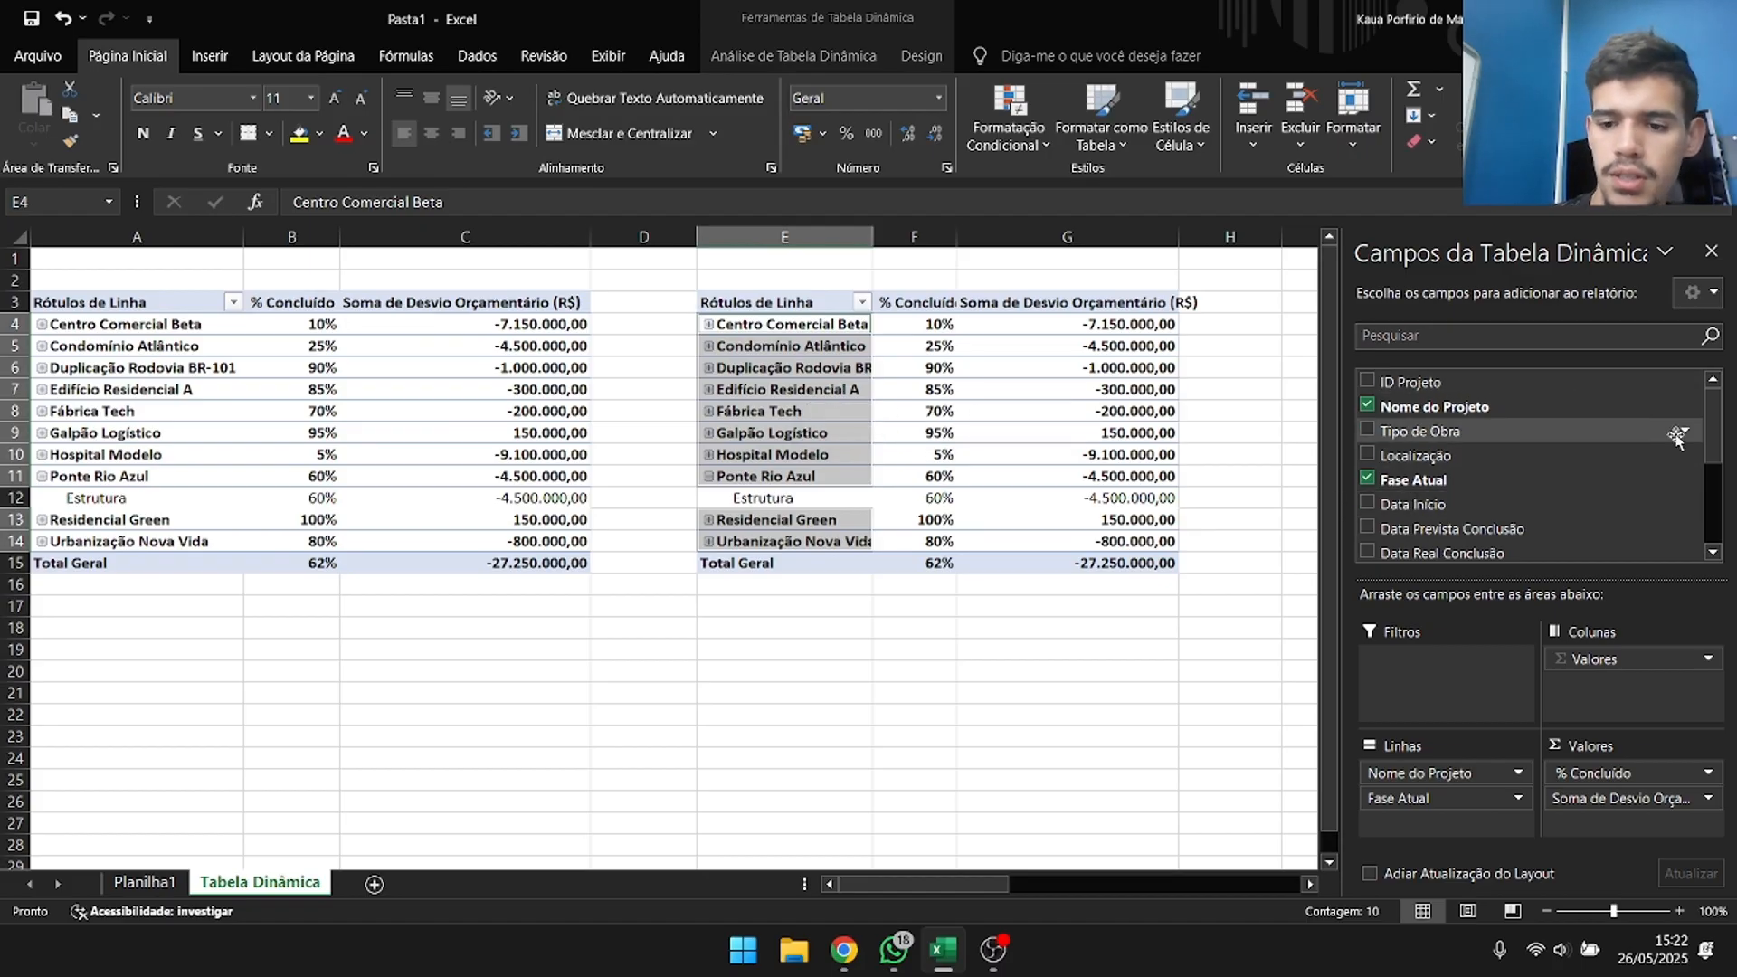
click(1368, 479)
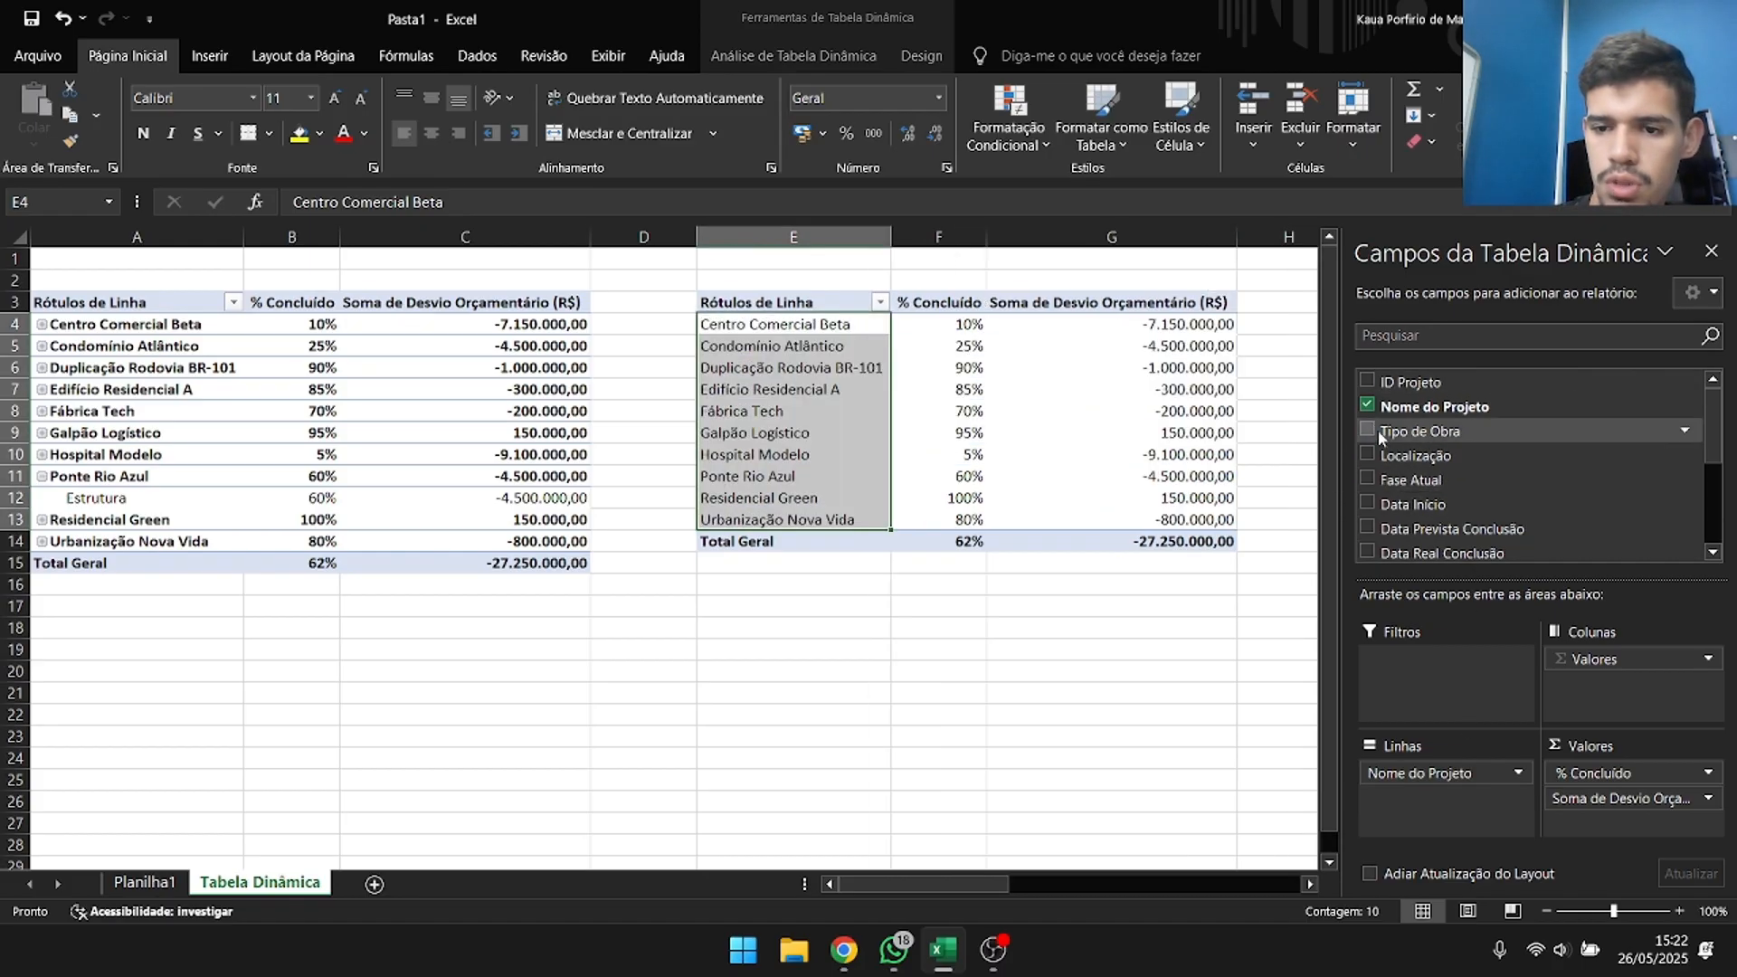
scroll(1377, 416, down, 2)
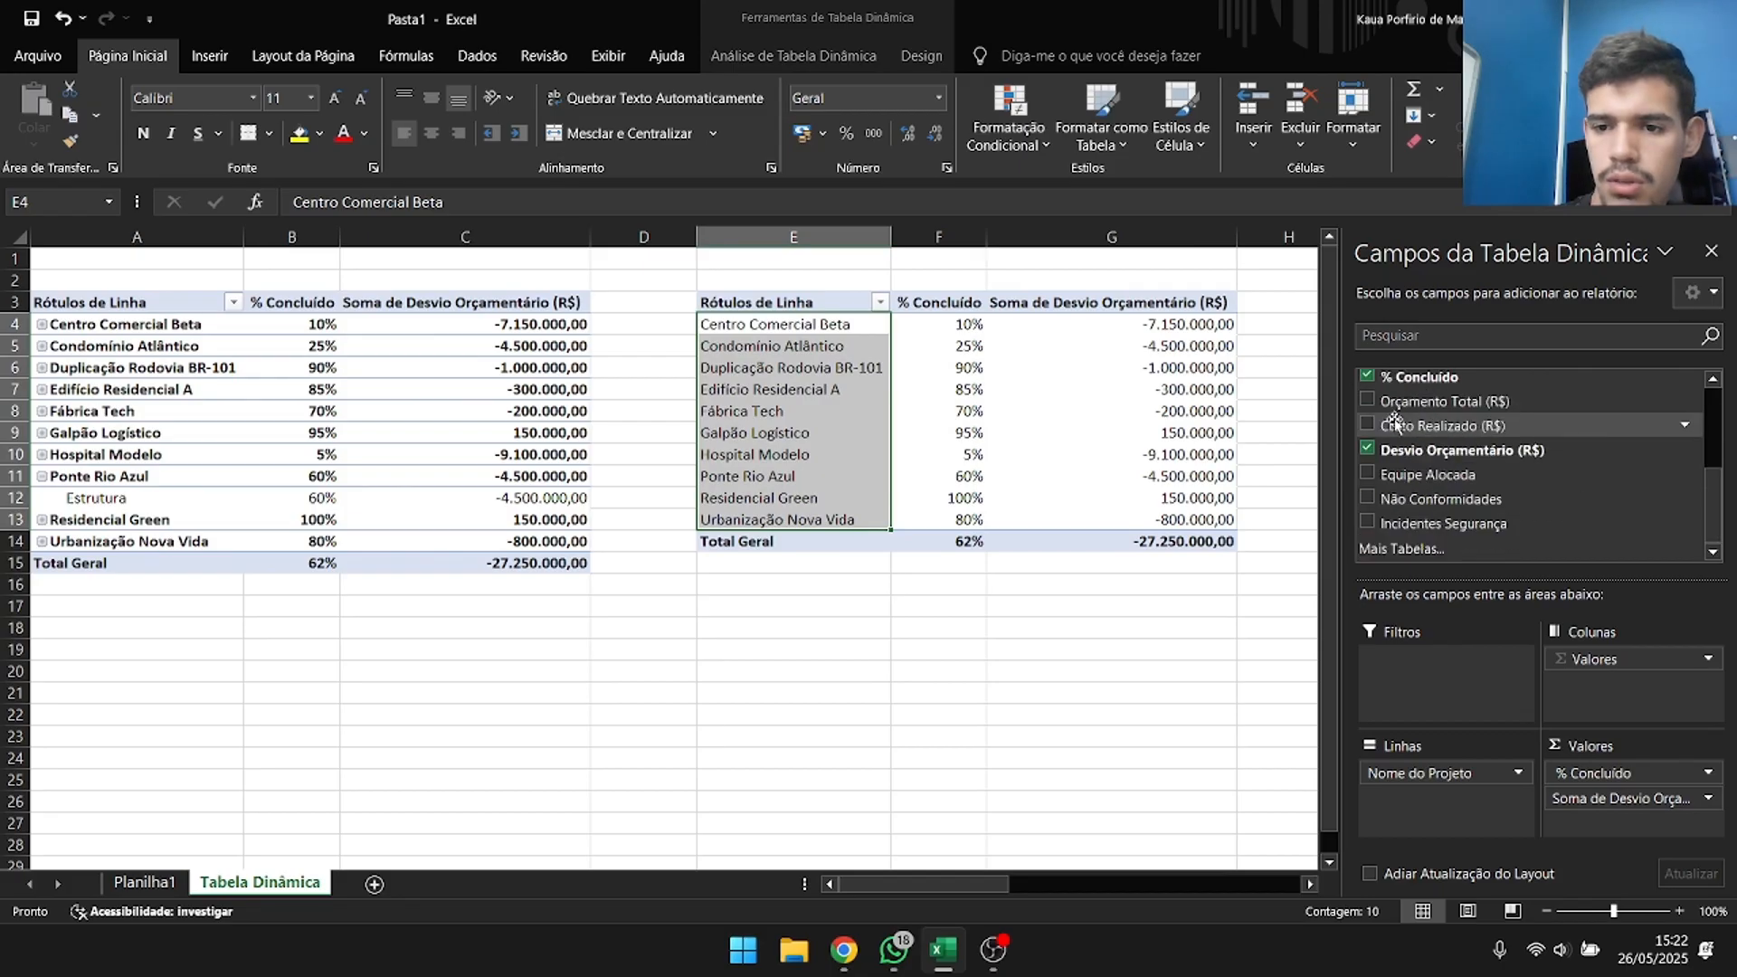
click(1374, 427)
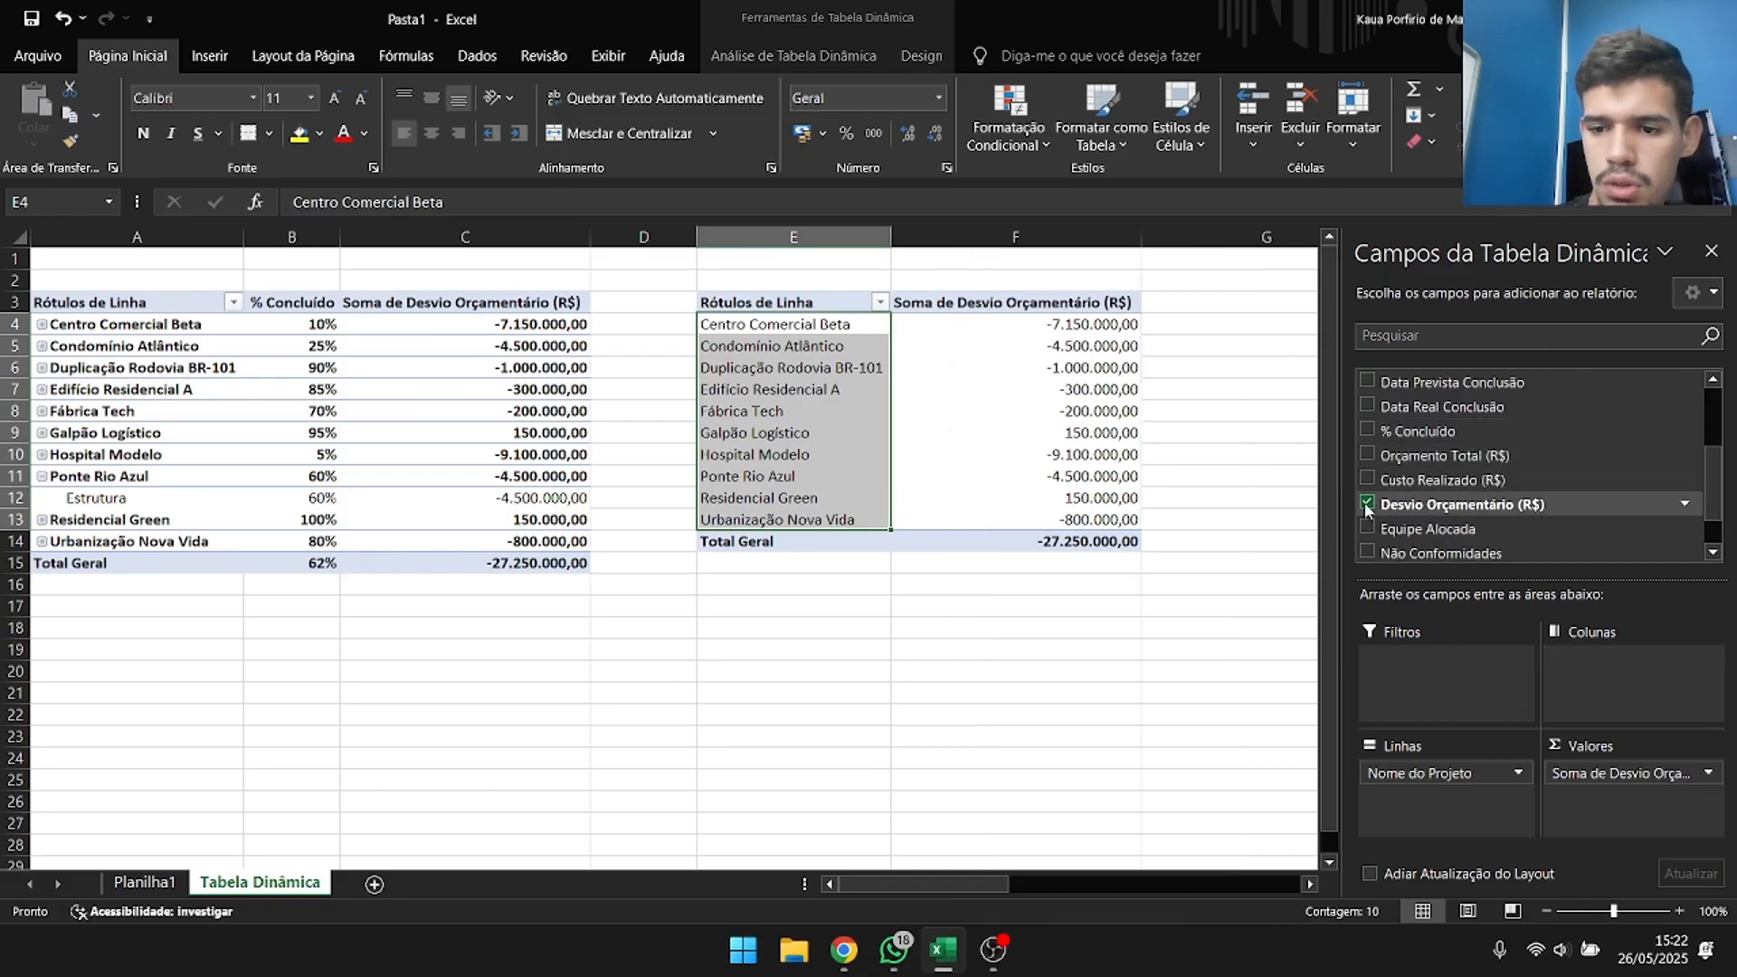
click(1365, 502)
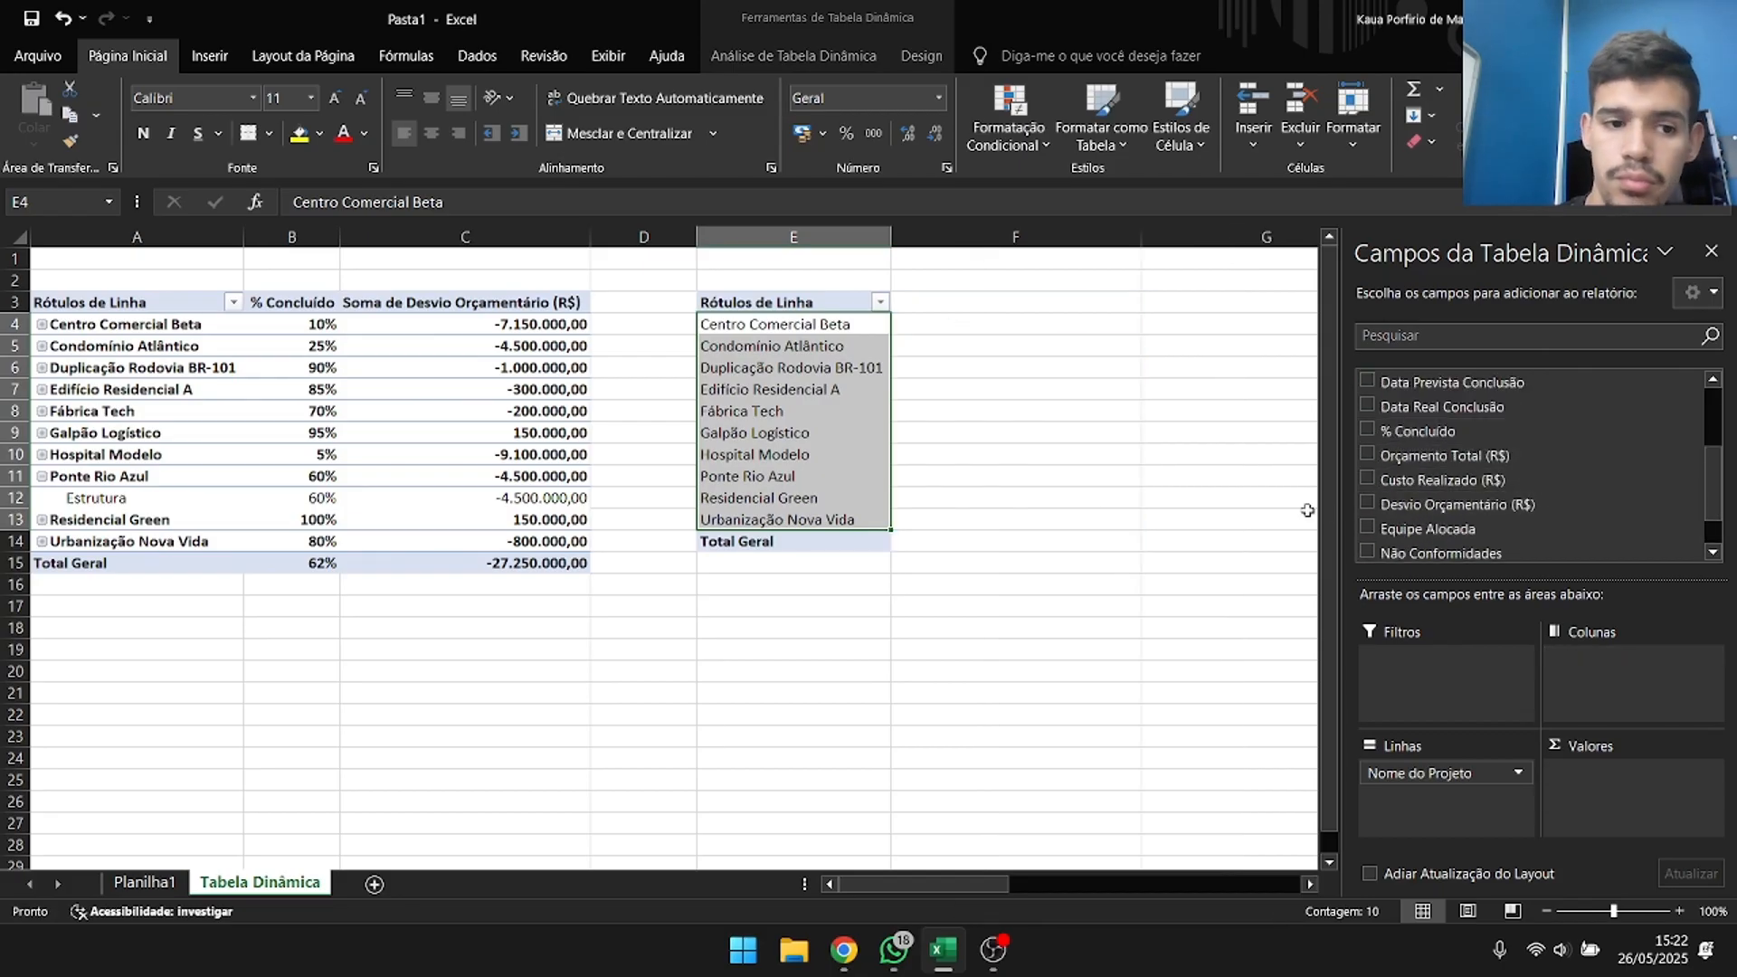
Remove Fase Atual from the rows of the original pivot table.
click(464, 391)
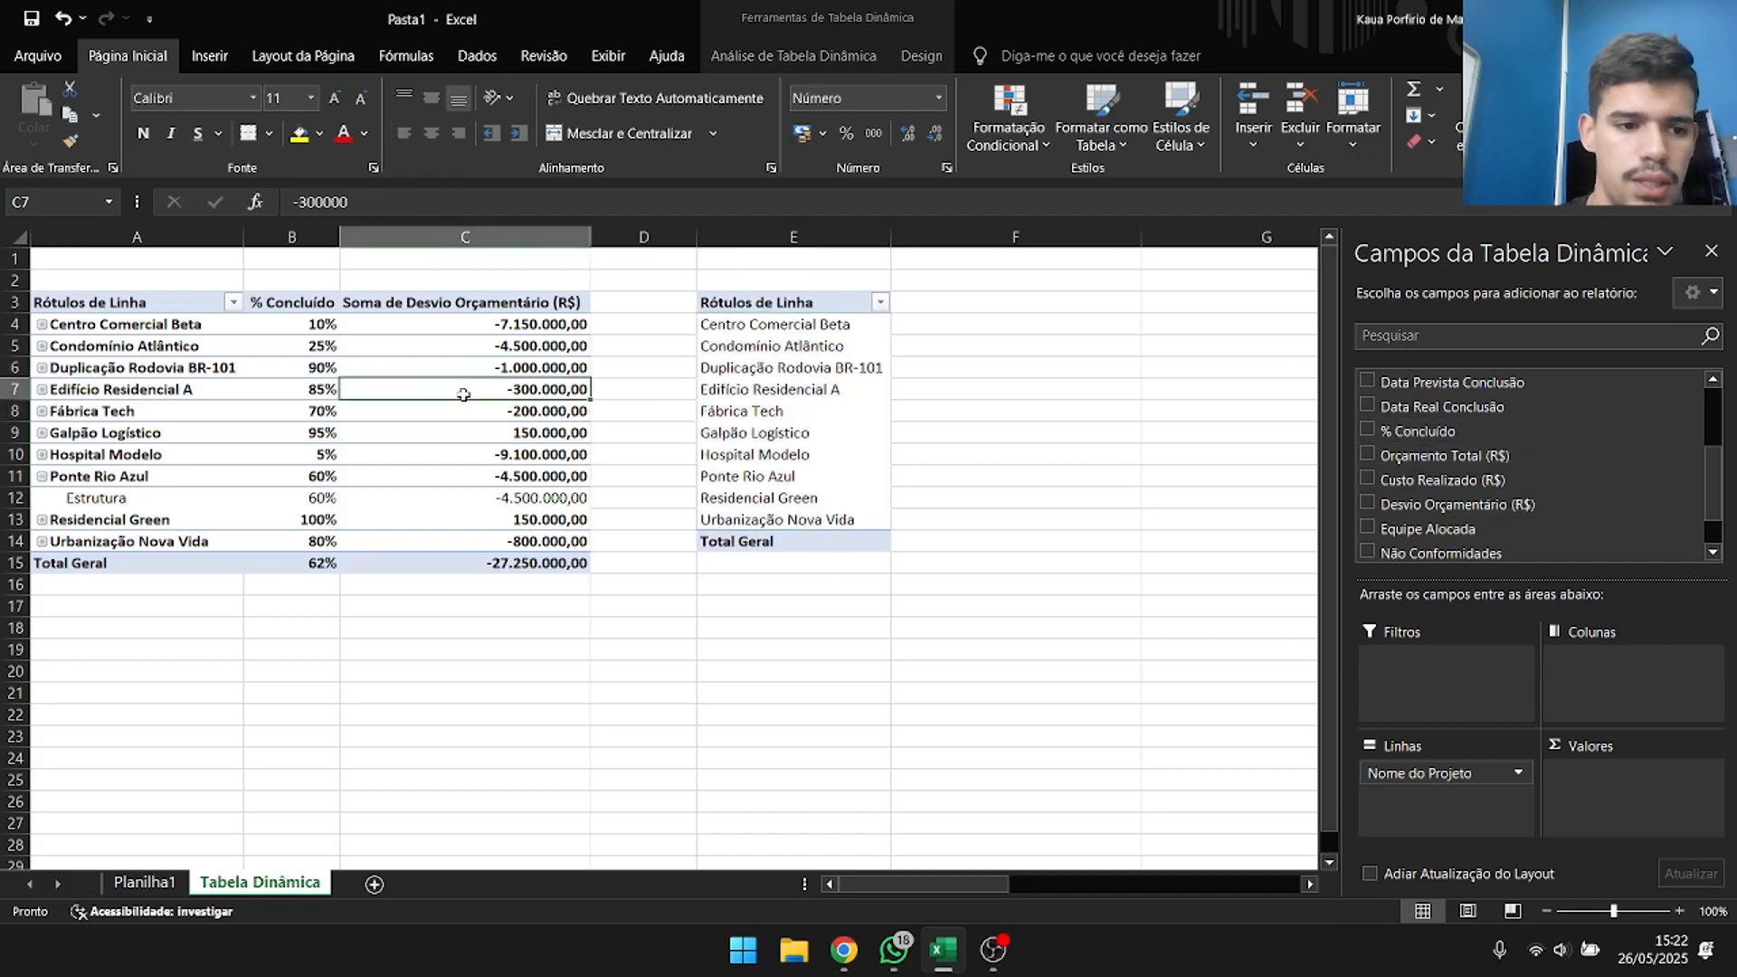
scroll(1438, 461, down, 2)
scroll(1387, 509, up, 2)
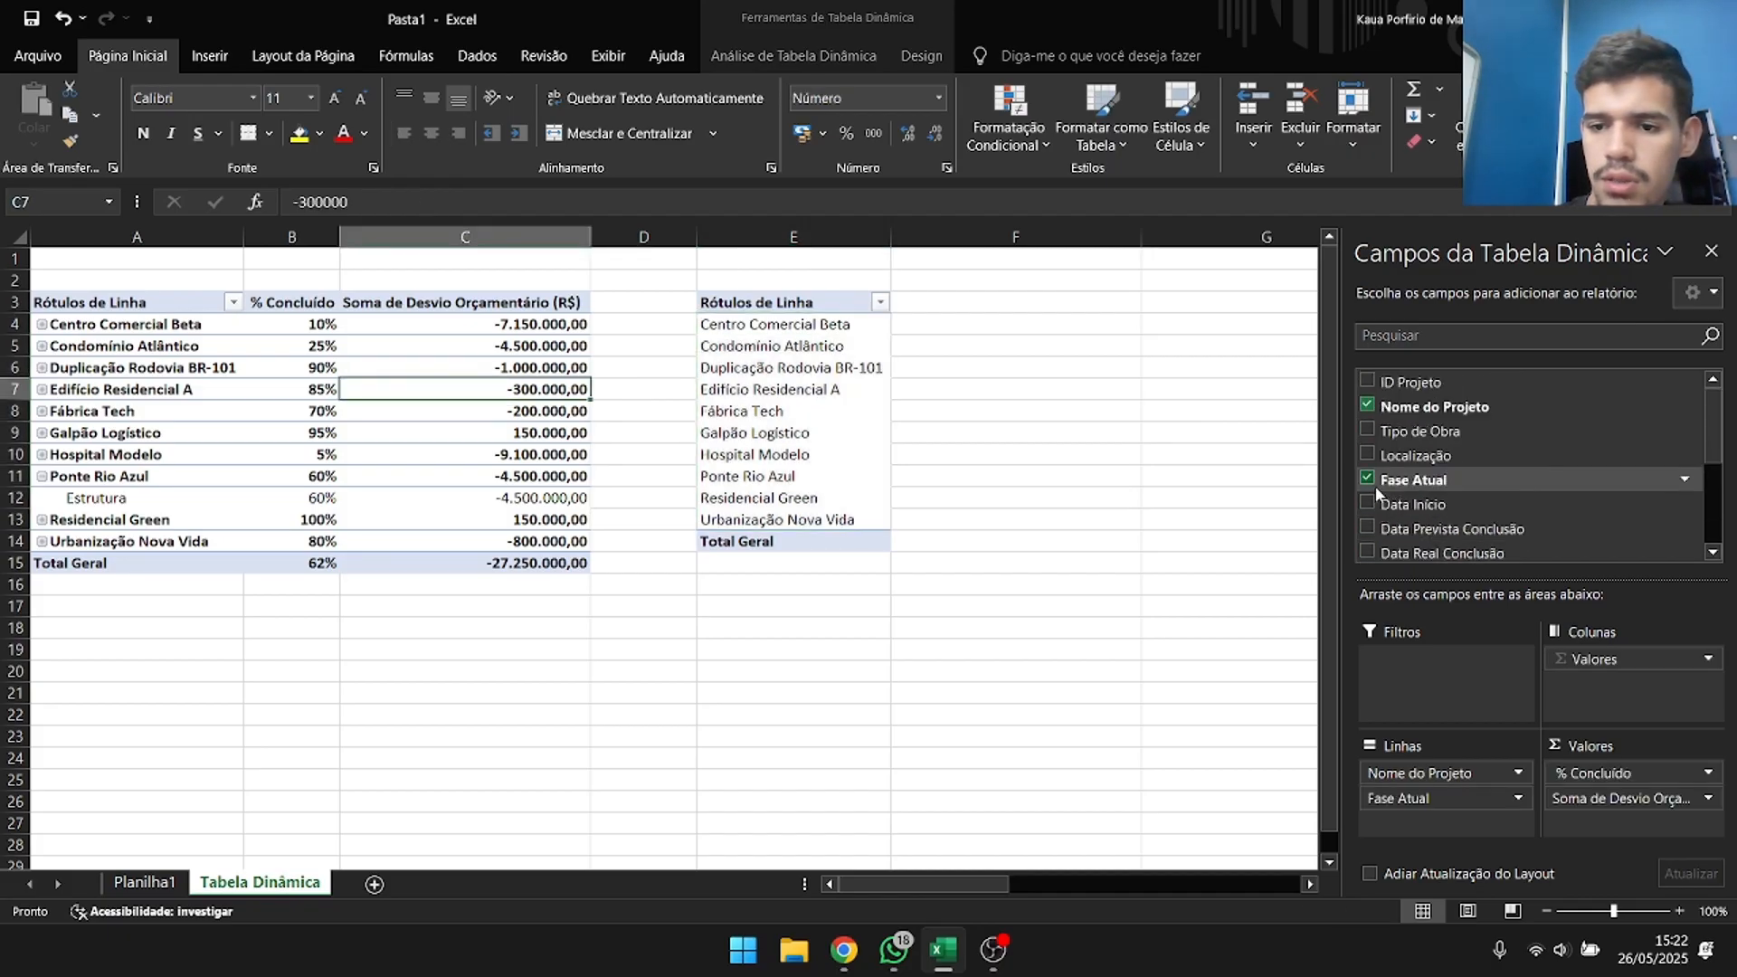
click(1369, 478)
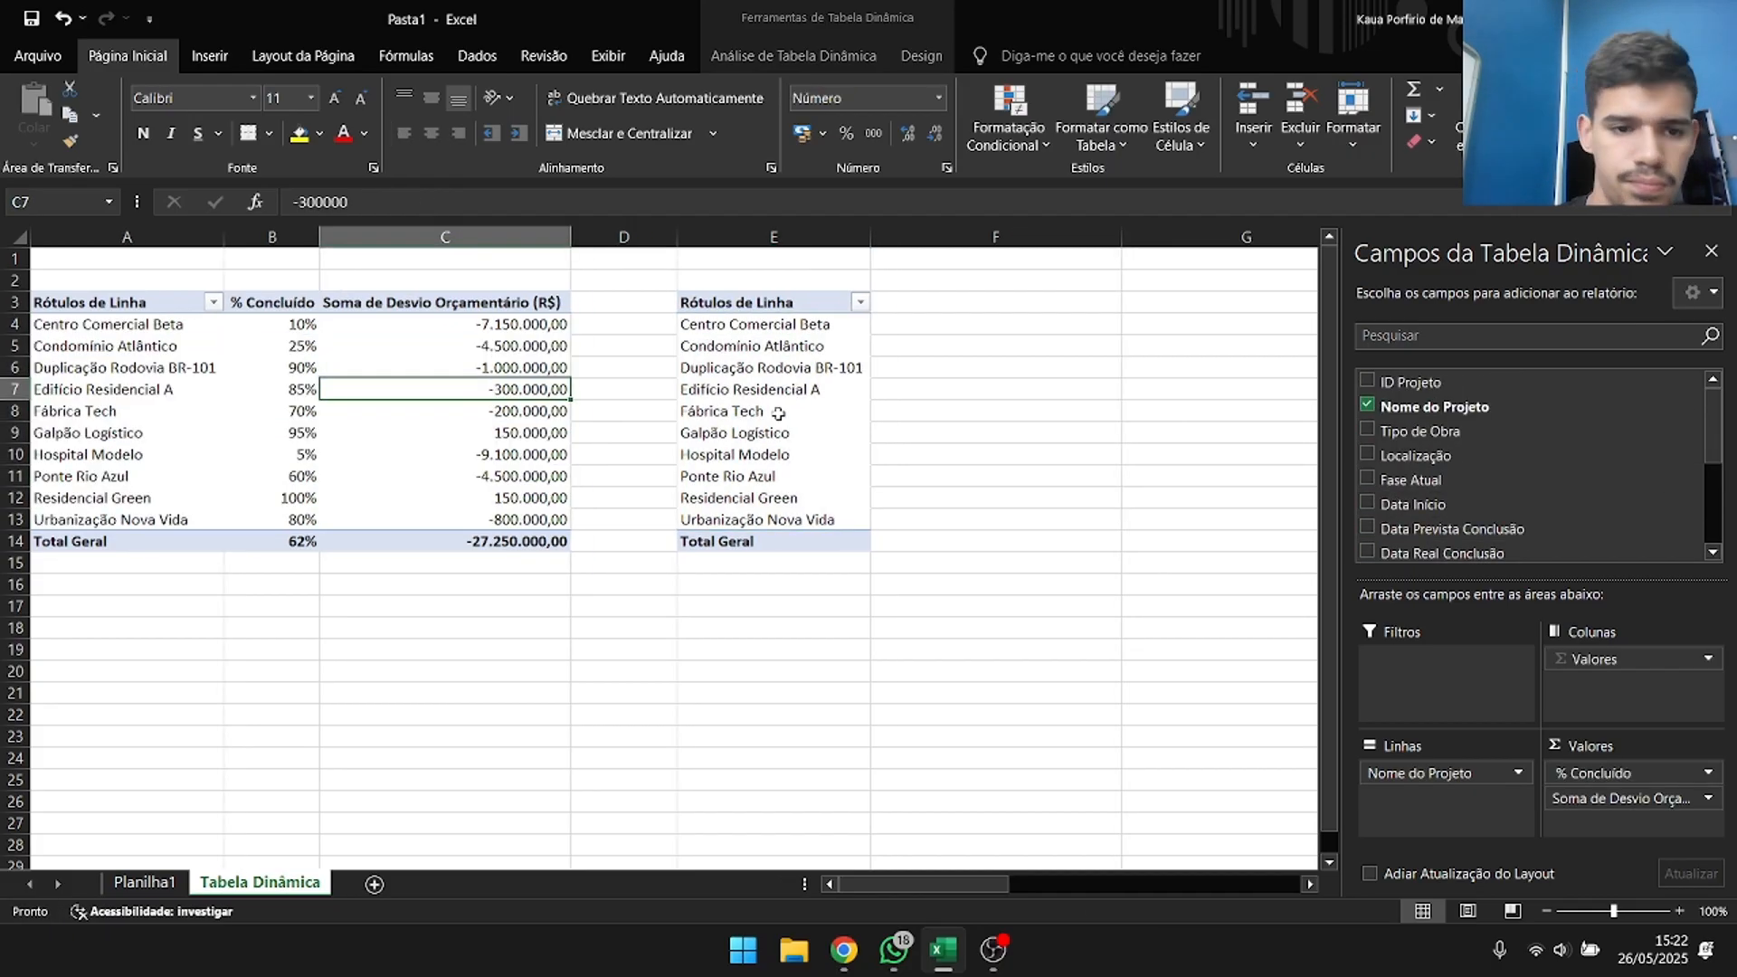
Add Equipe Alocada and Incidentes Segurança as values in the copied pivot table.
click(745, 338)
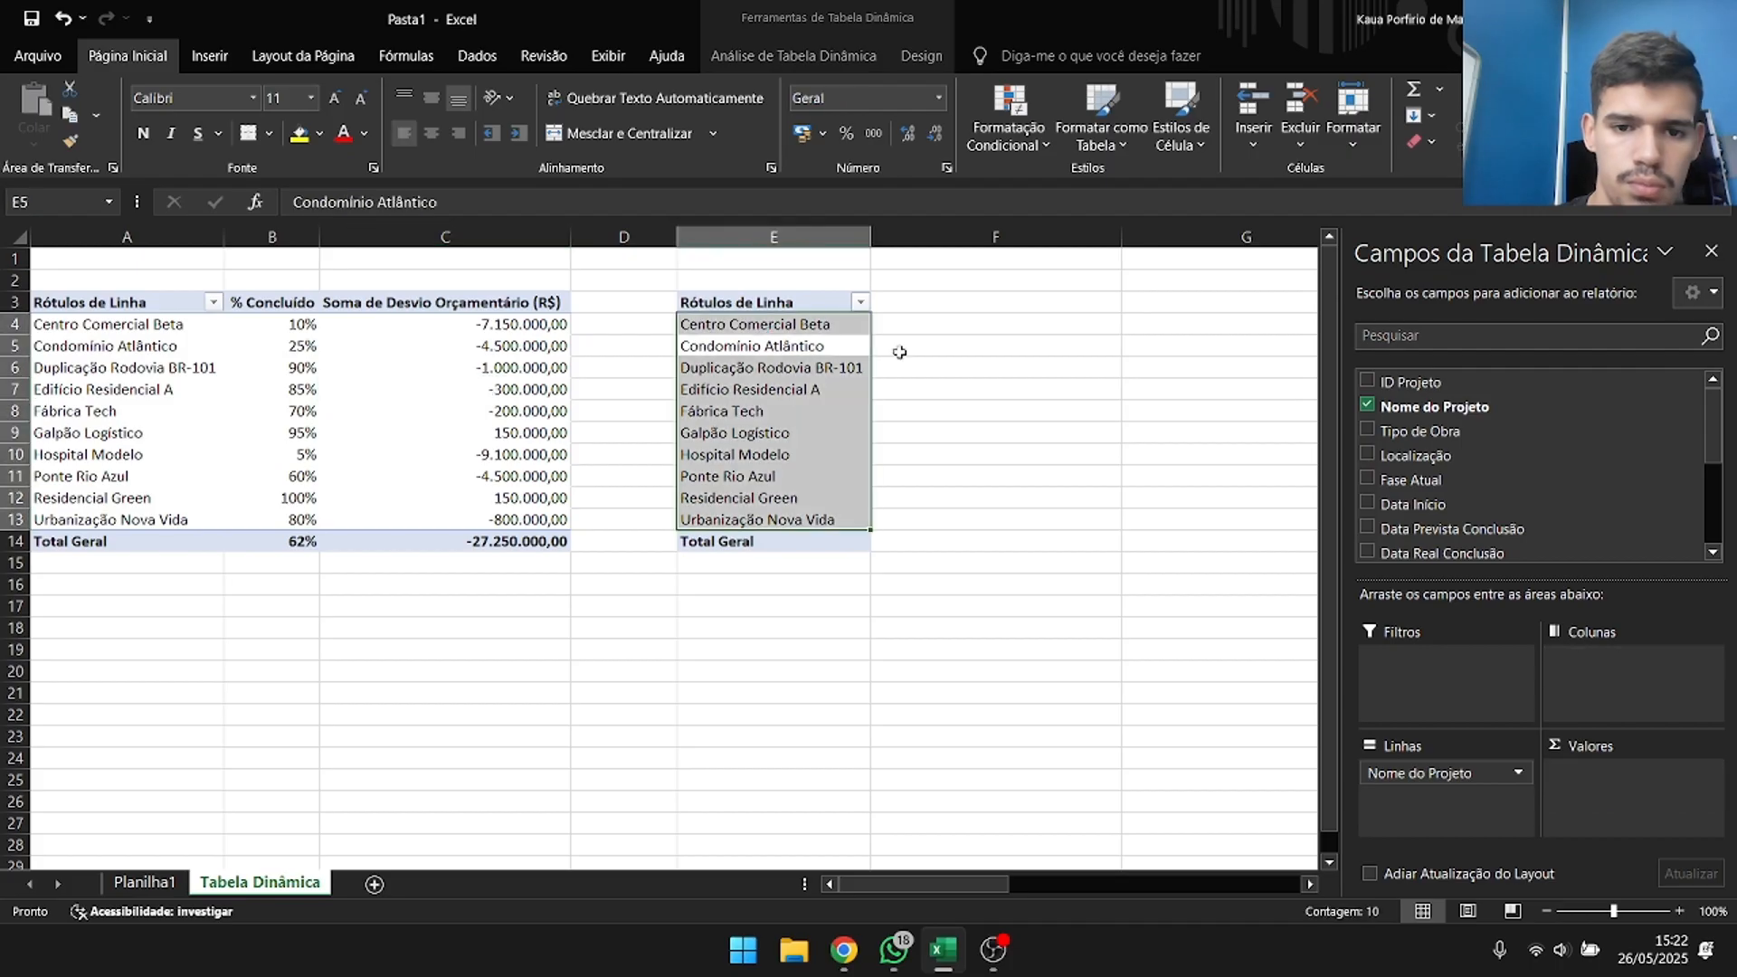
click(770, 365)
scroll(1454, 420, down, 2)
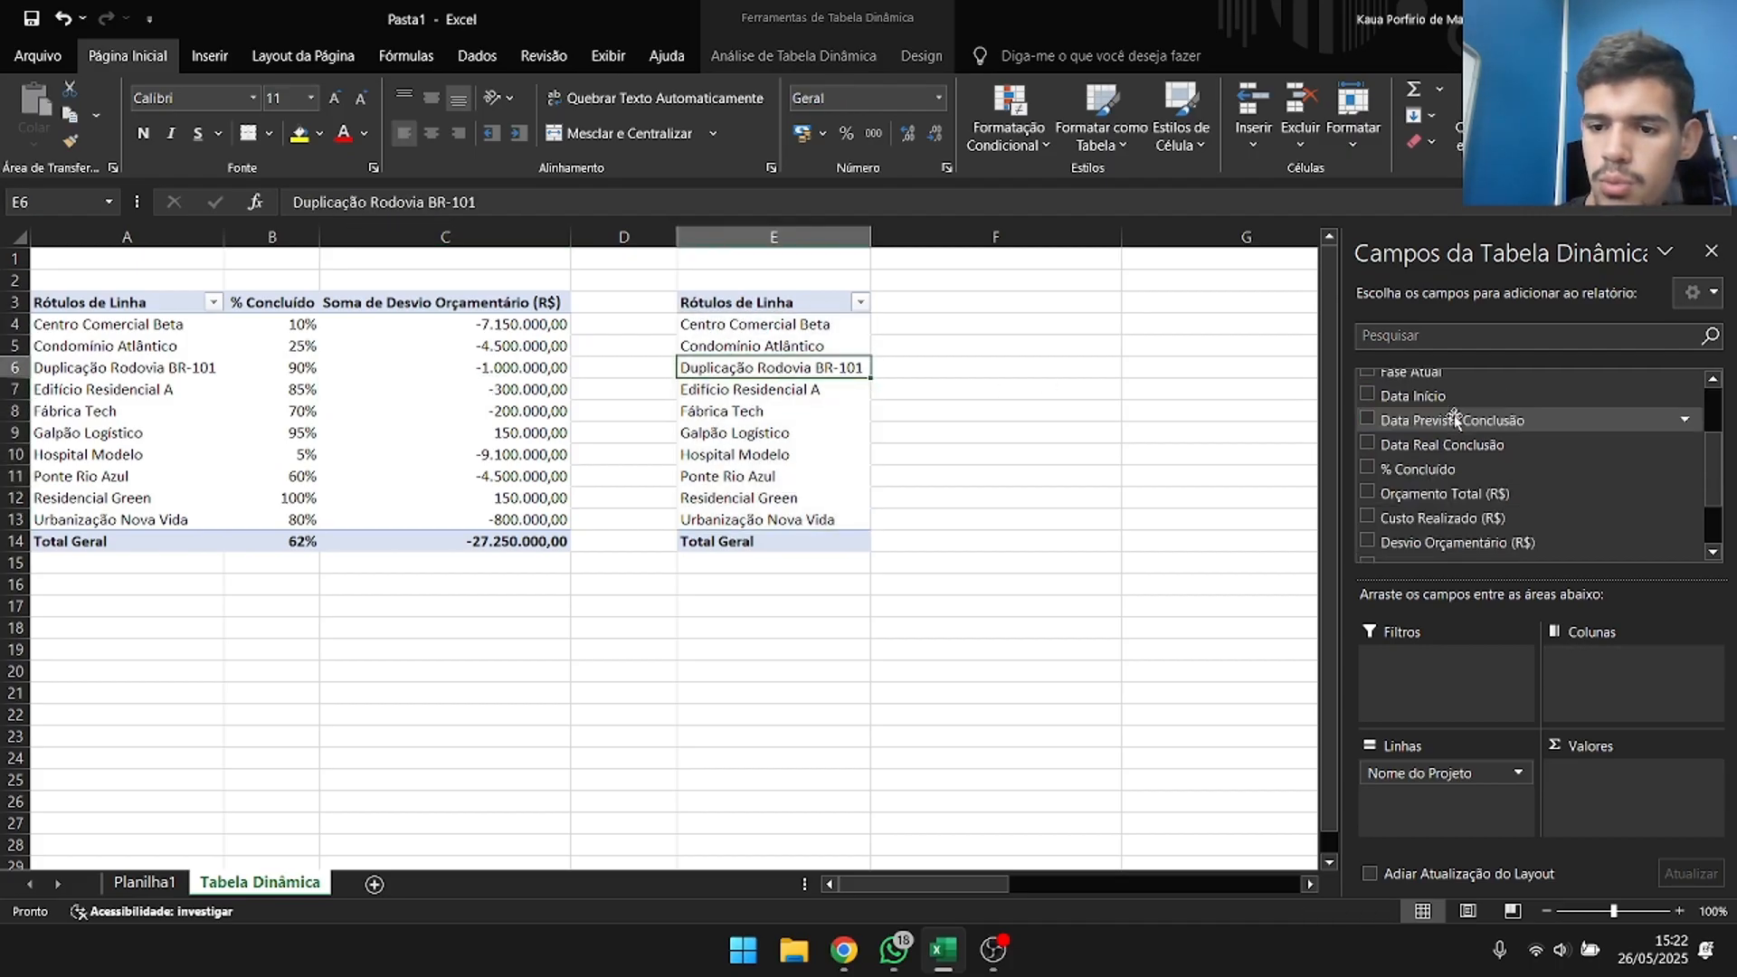
scroll(1448, 434, down, 3)
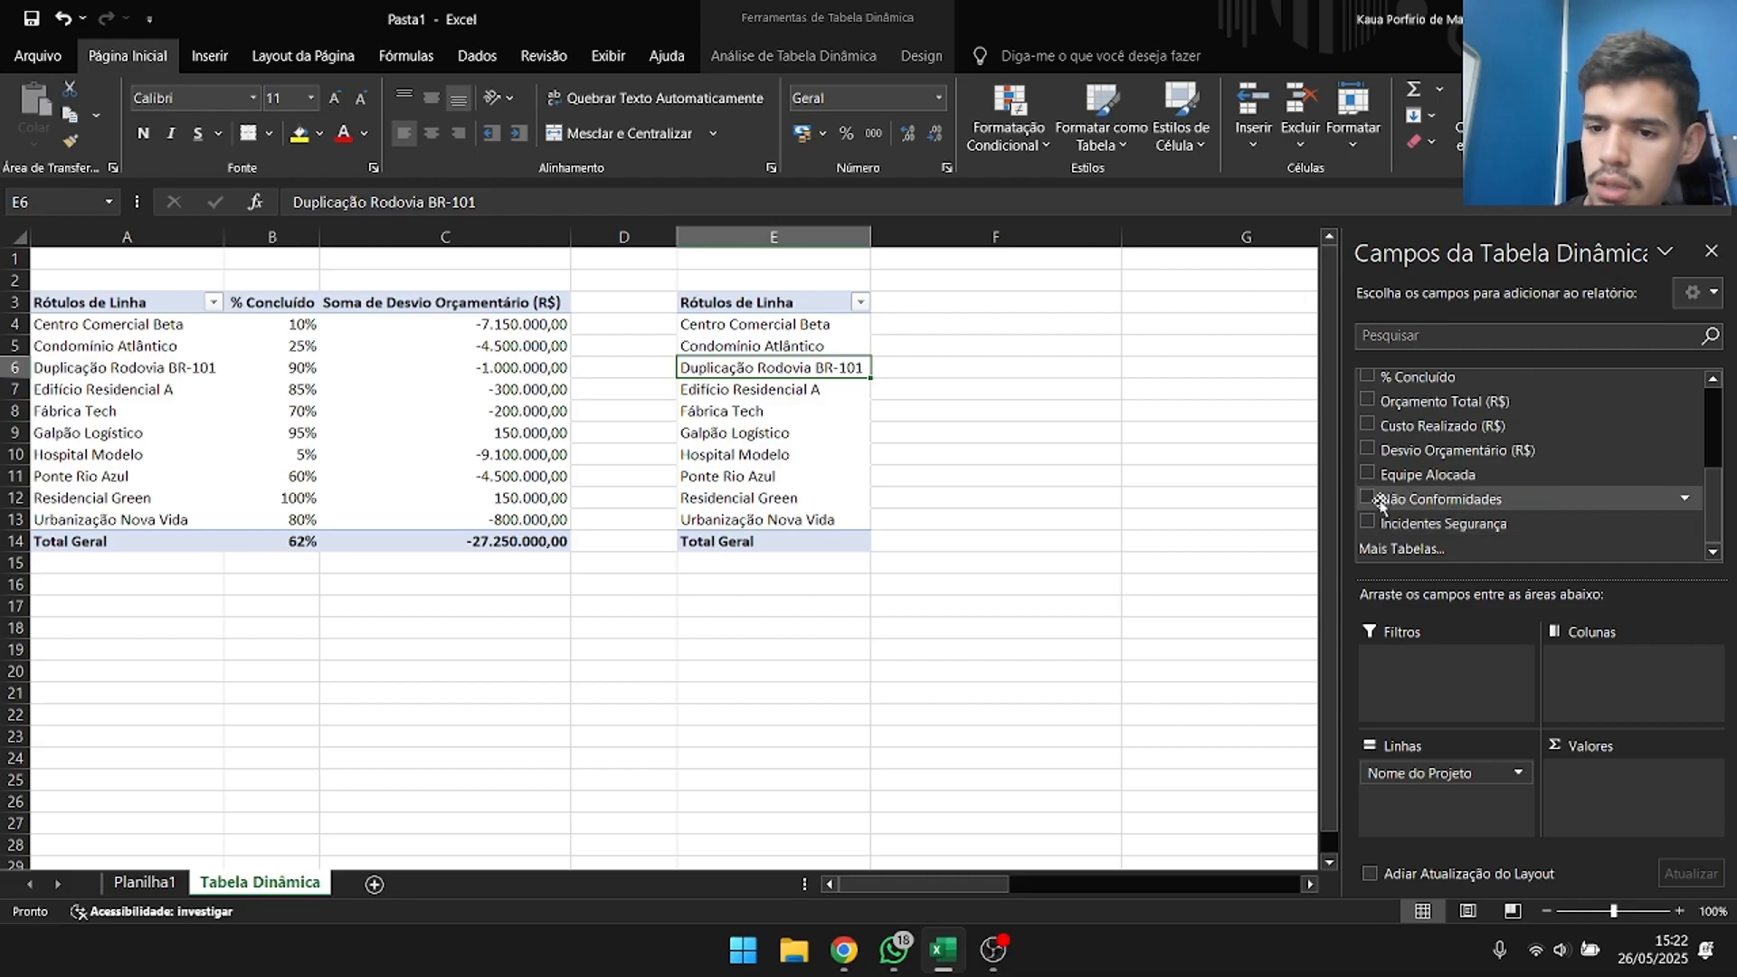
click(1367, 473)
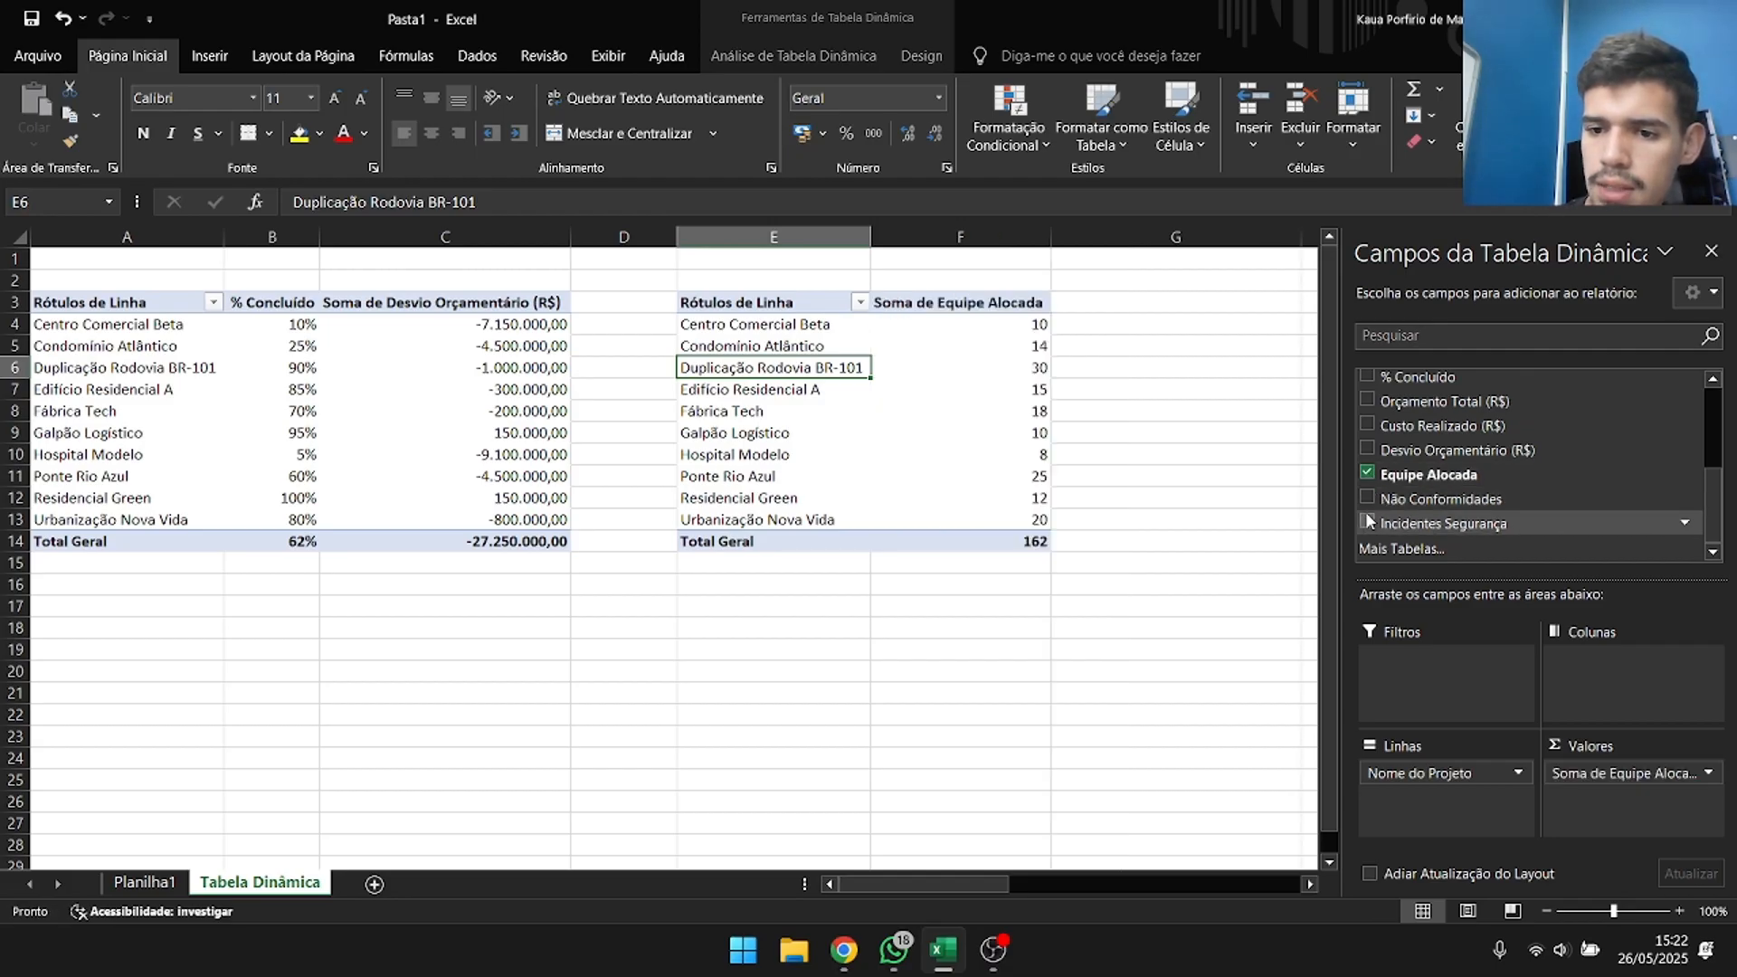
click(1368, 522)
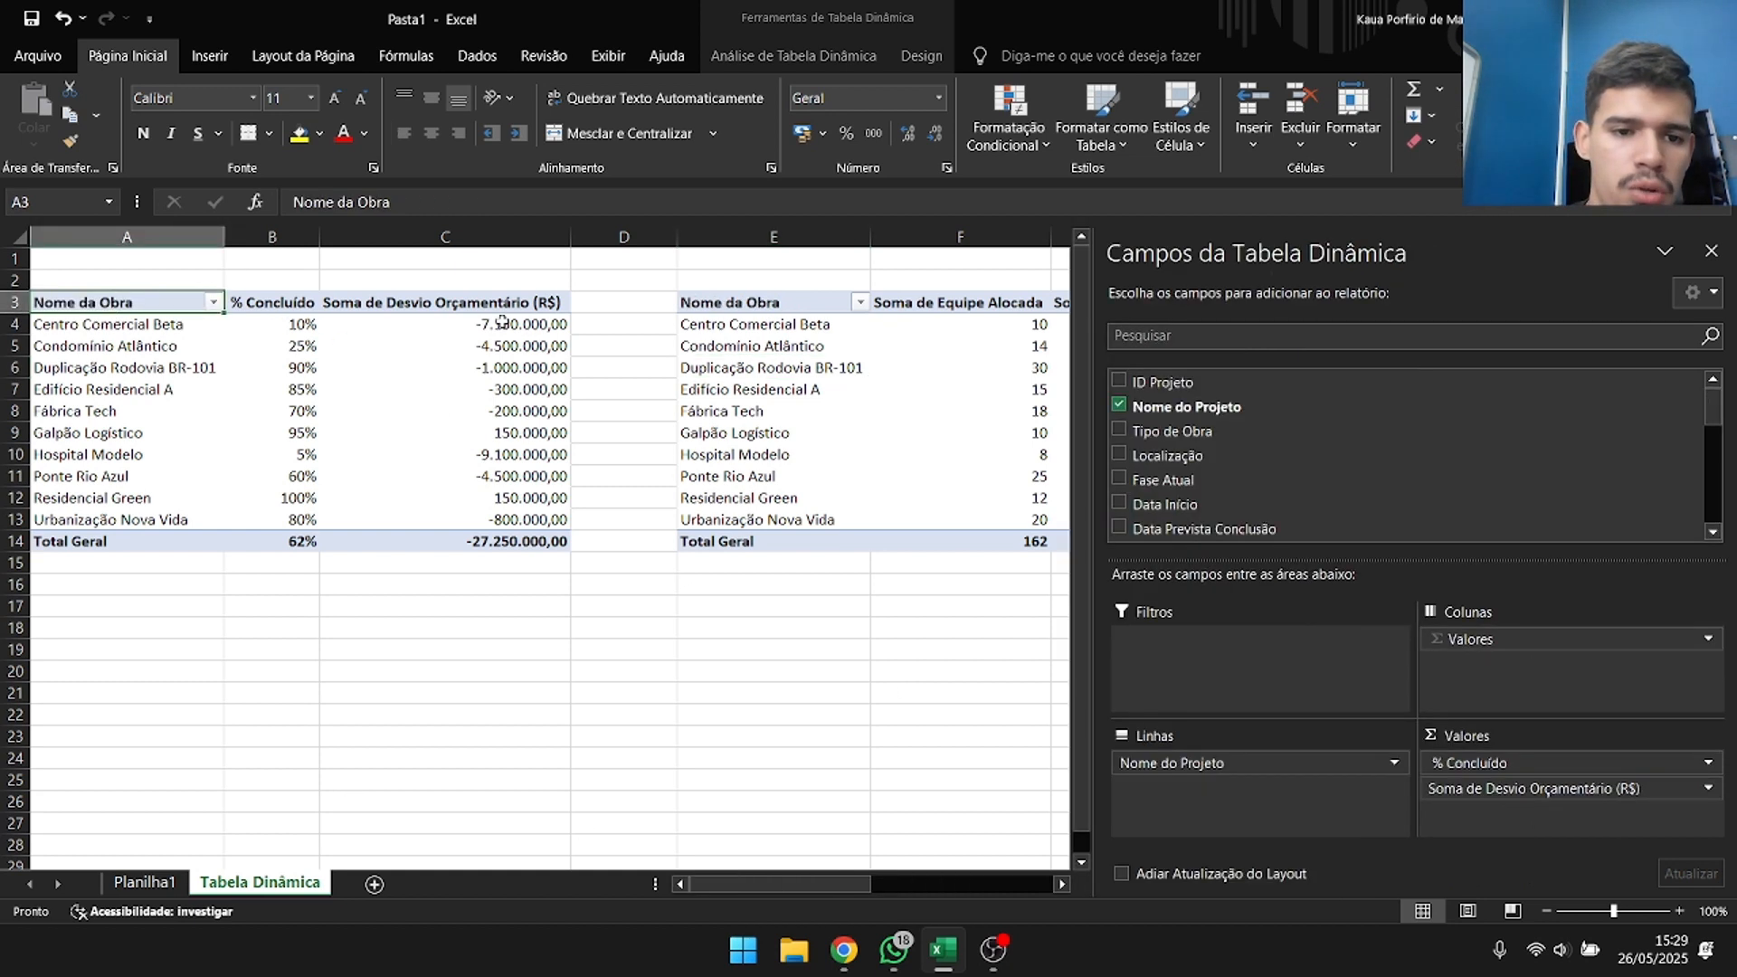
Review the original pivot table's project names and budget deviations, and view the value field settings of % Concluído without changing them.
drag(501, 323, 503, 363)
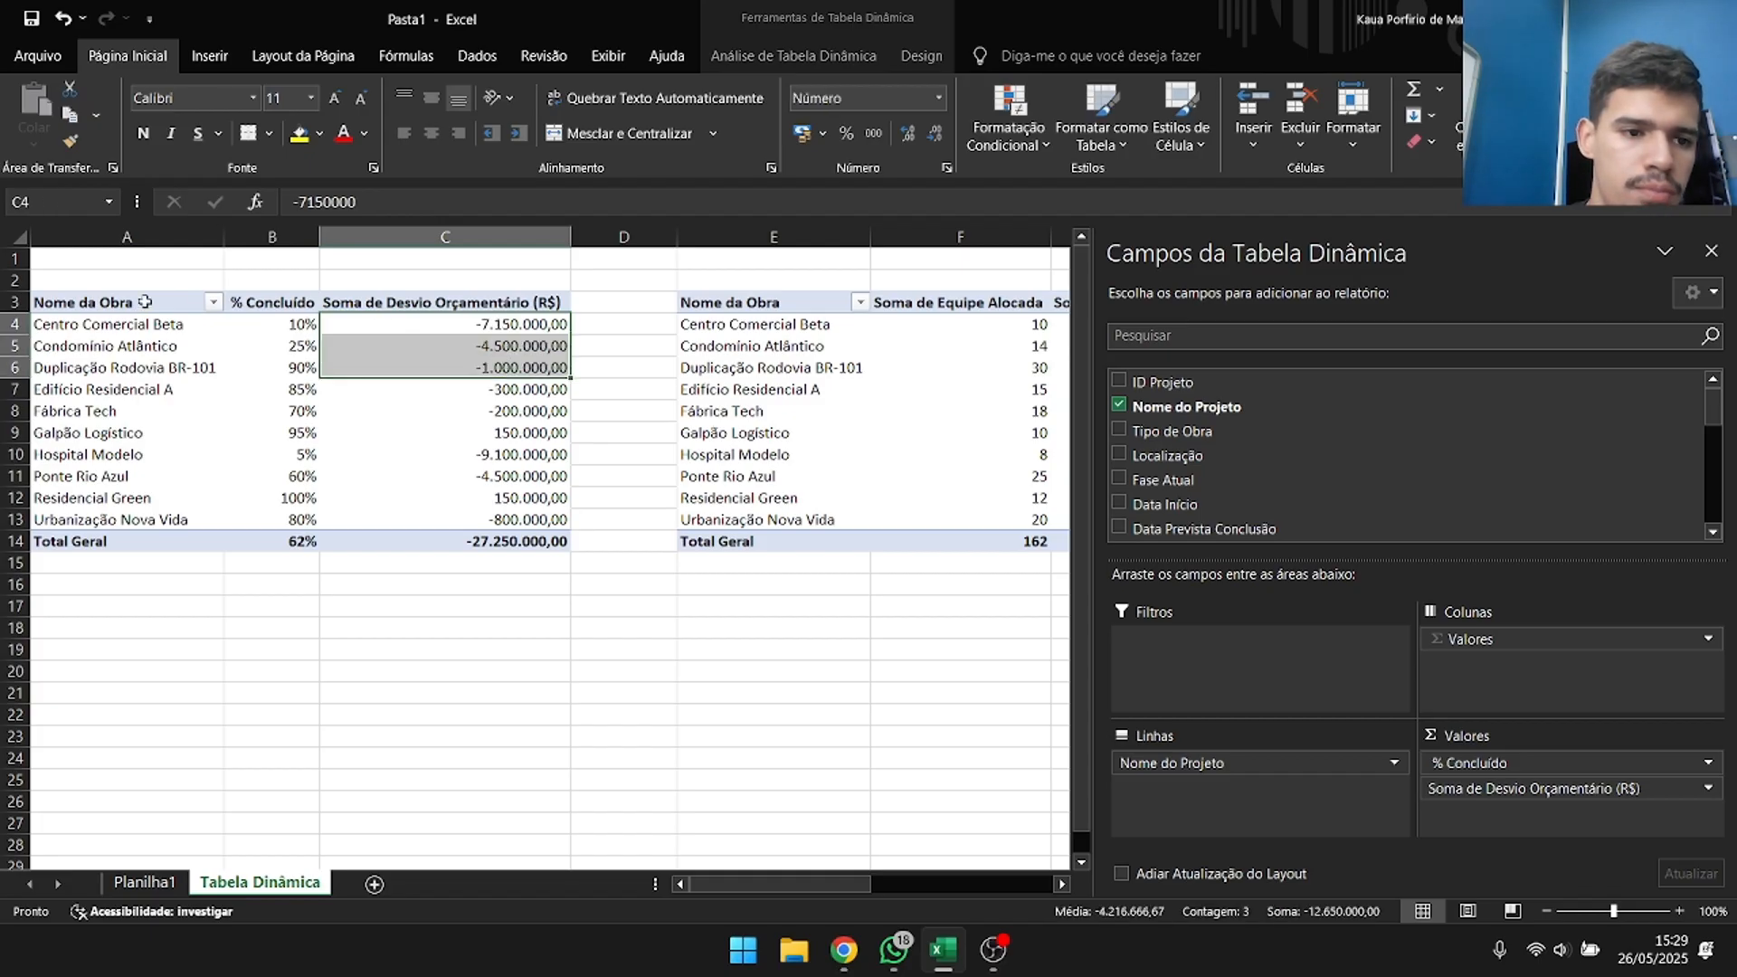
drag(136, 323, 136, 476)
key(shift+Down)
key(shift+Down)
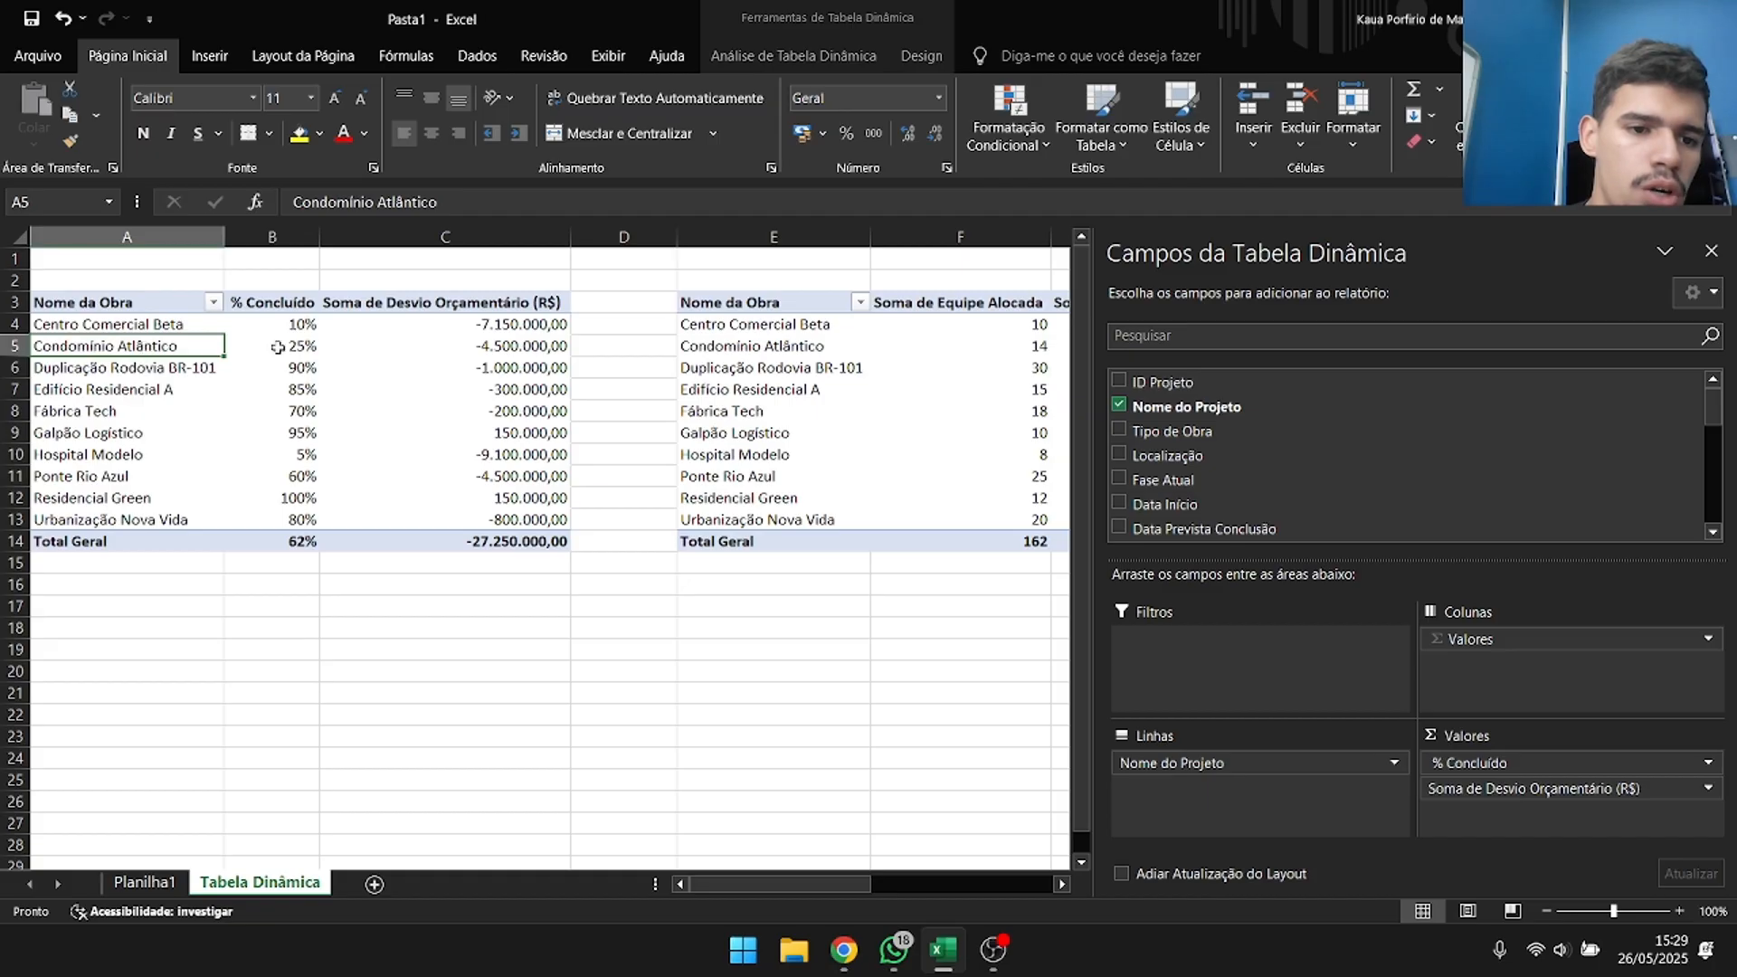
double_click(311, 307)
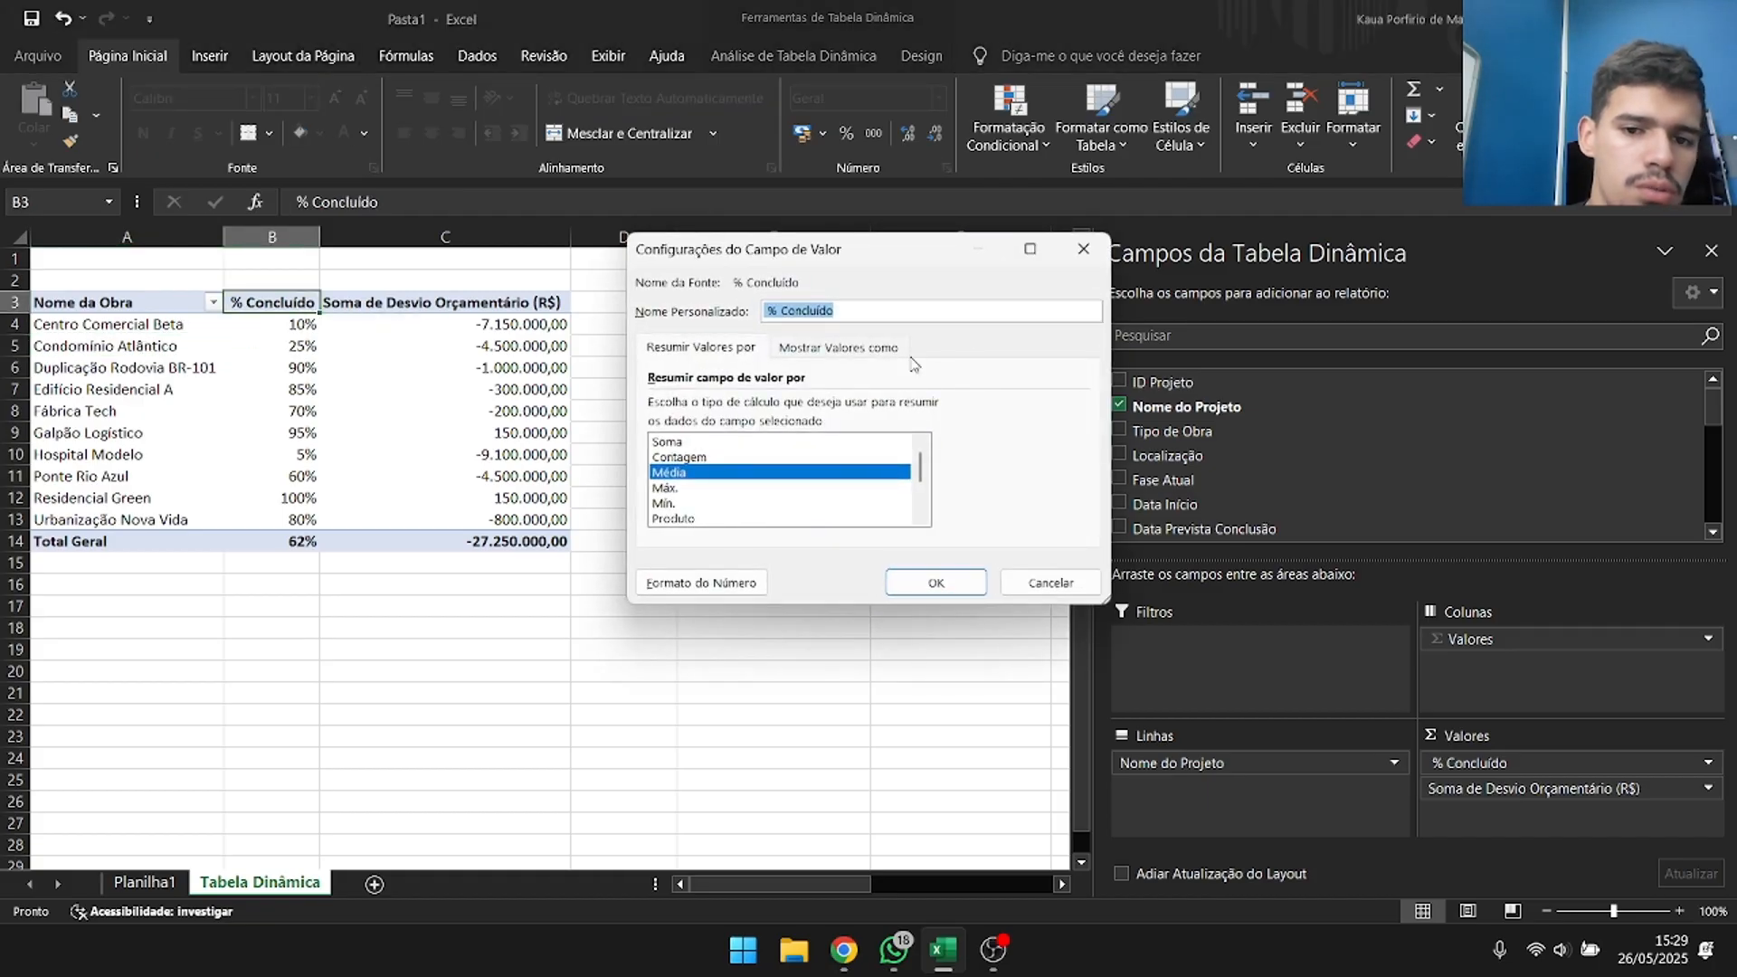
click(1083, 249)
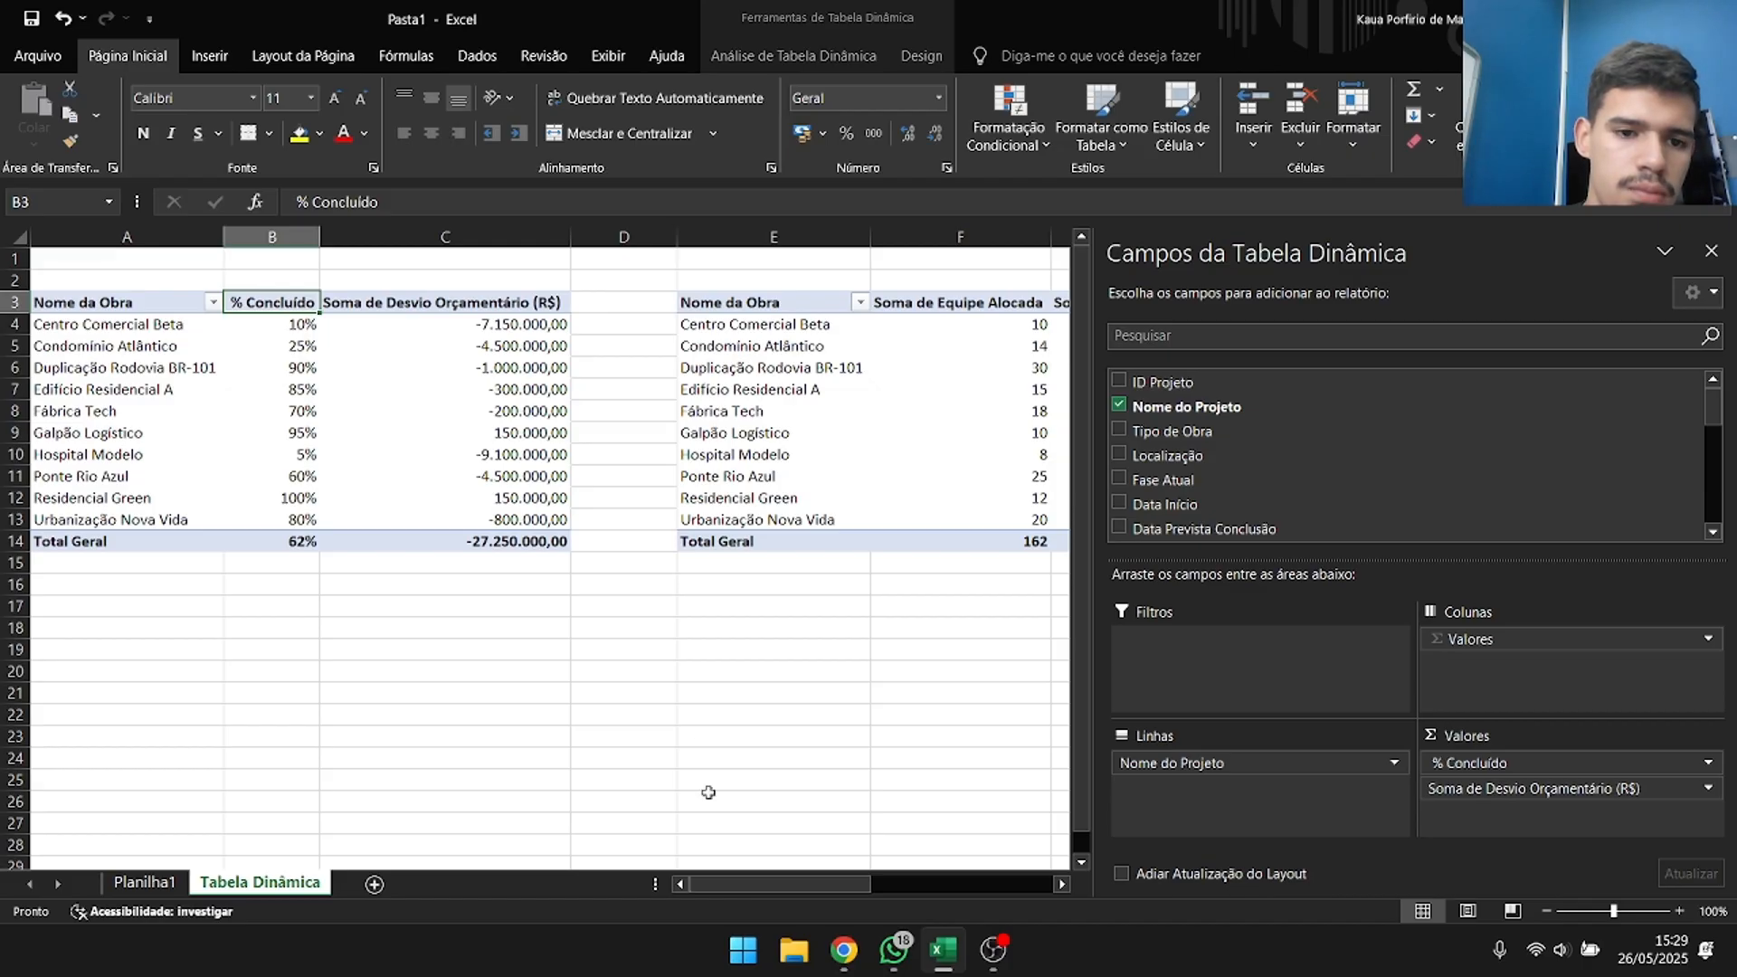
Examine the completion and budget deviation per project, plus the allocated team and safety incidents in the second pivot table.
scroll(484, 552, right, 3)
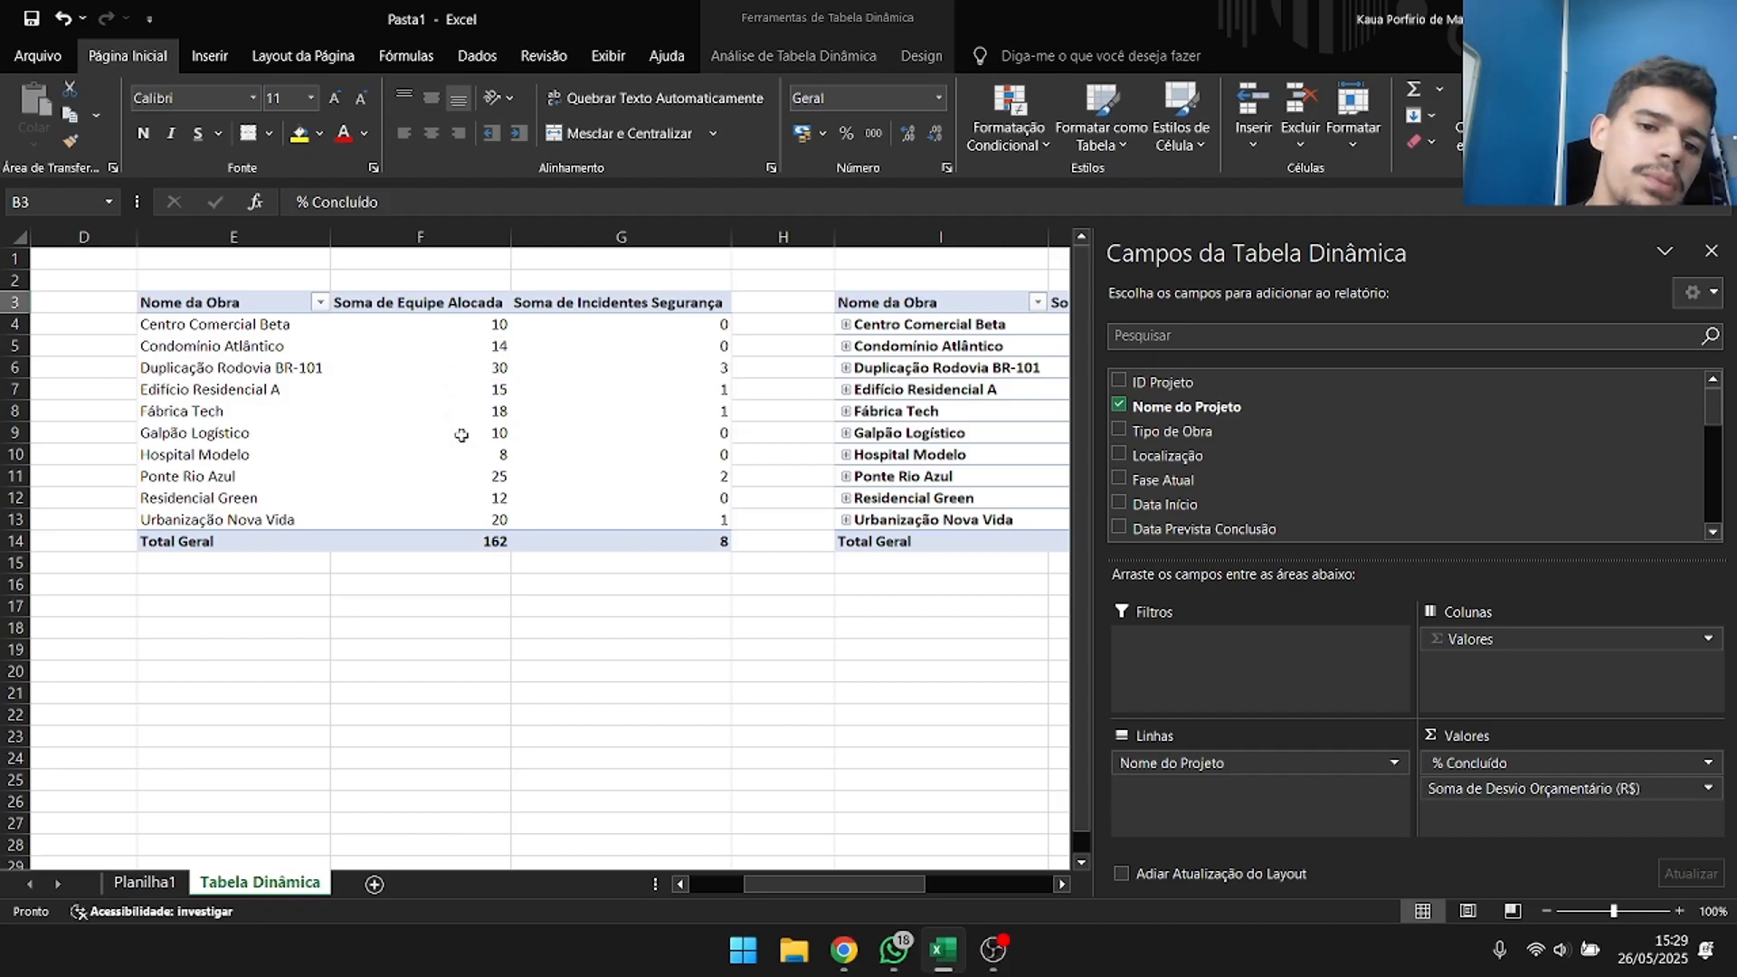
drag(802, 888, 818, 888)
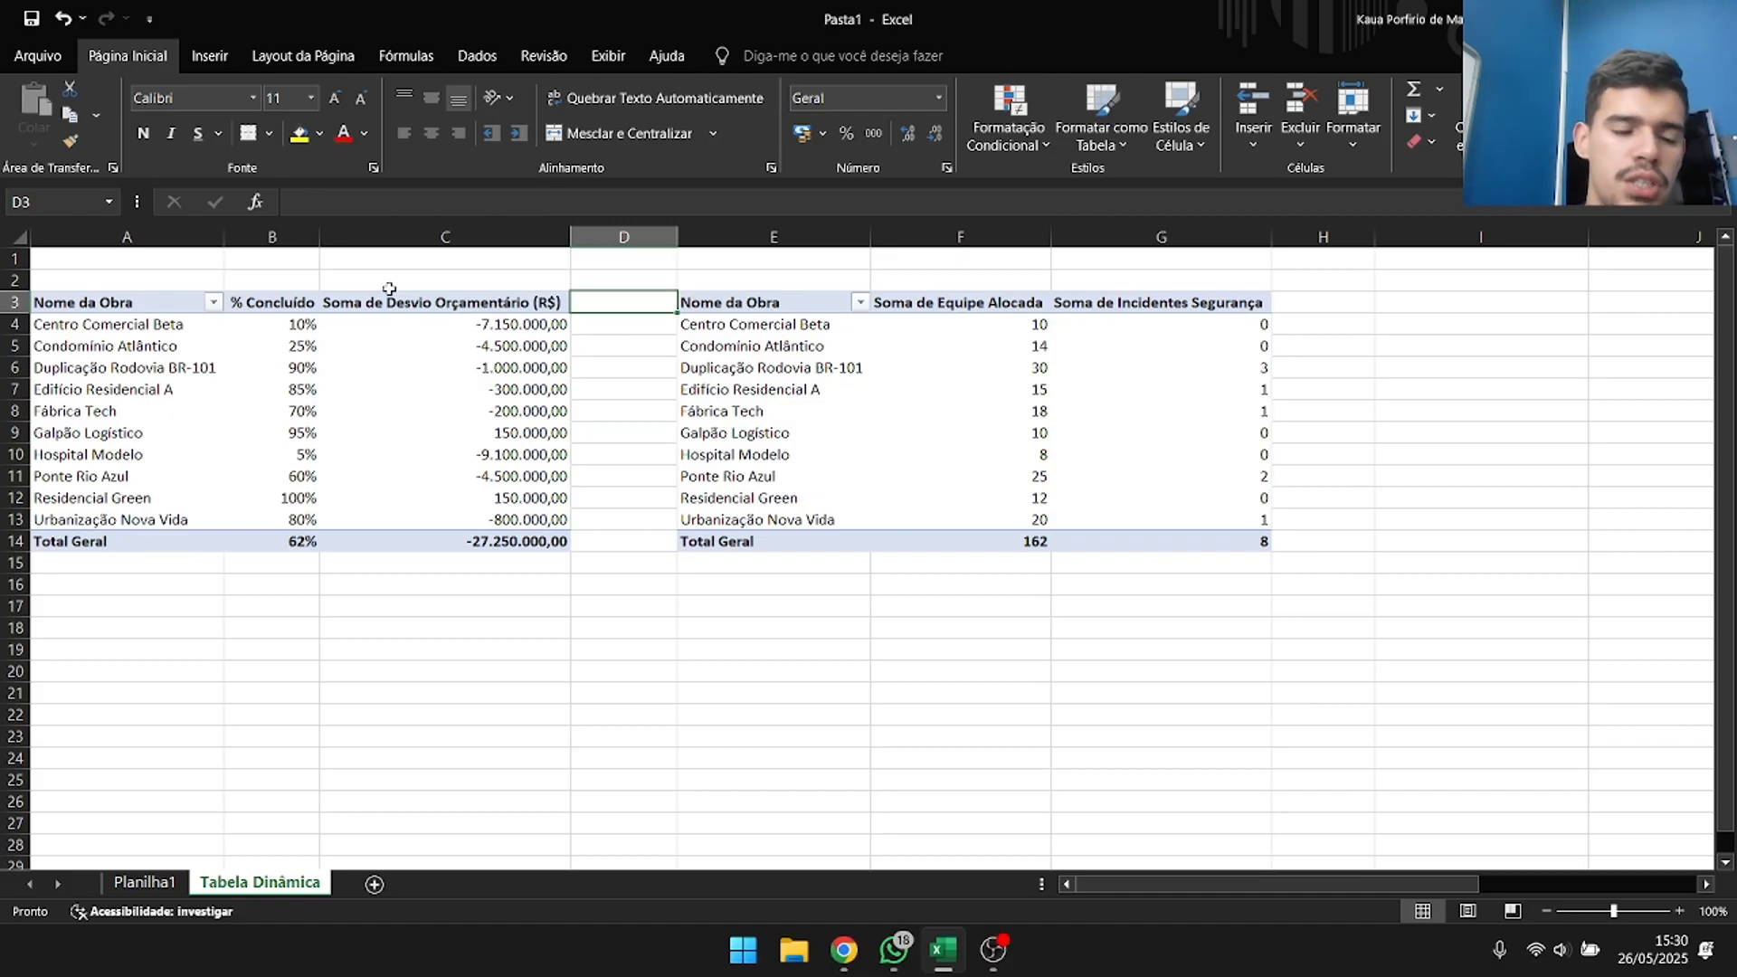
key(Left)
key(Left)
key(Left)
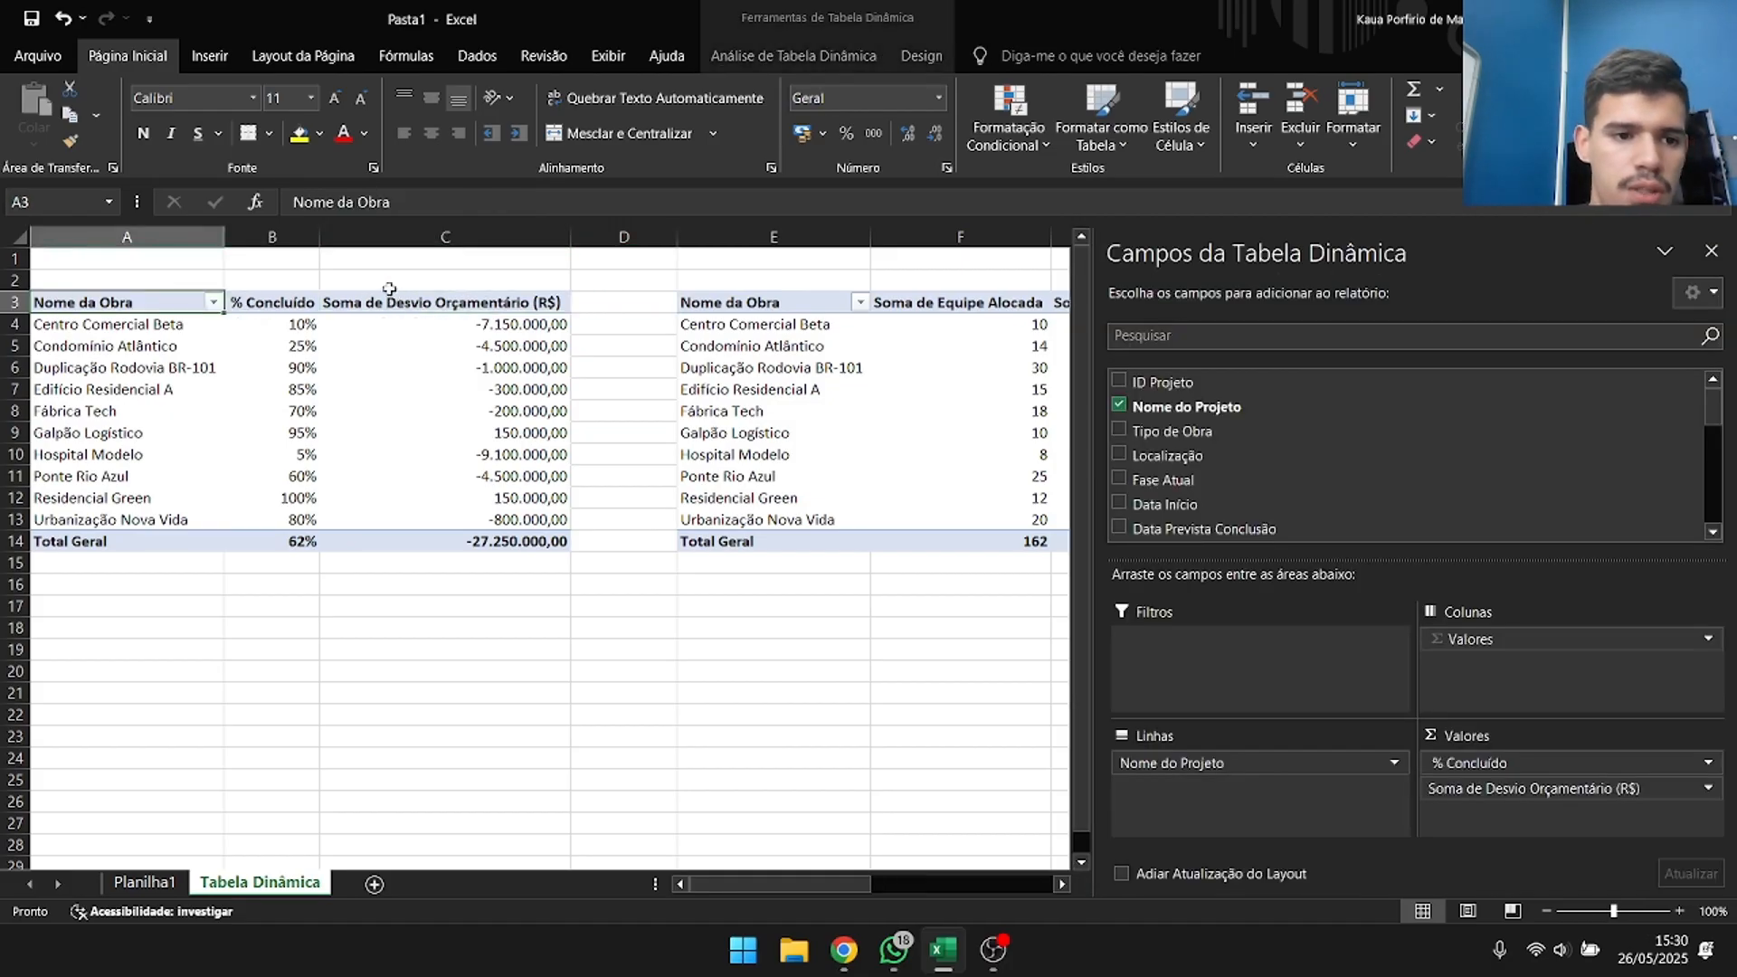
key(Down)
key(Down)
key(Down)
key(Down)
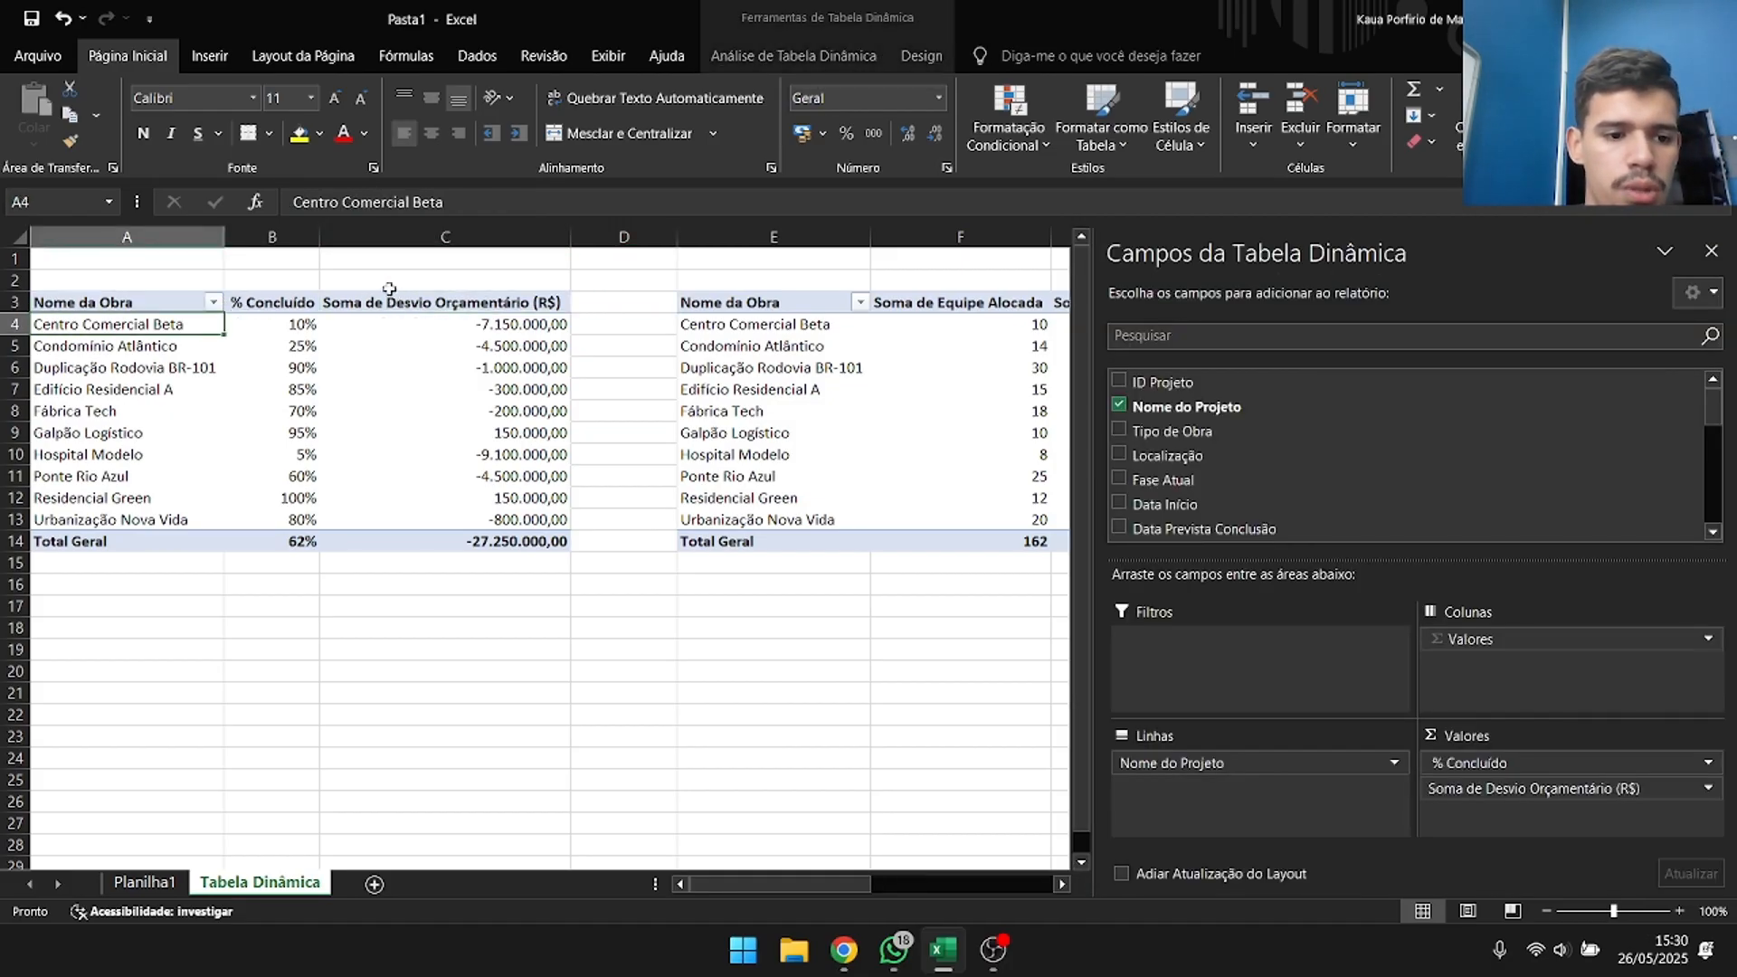
key(Right)
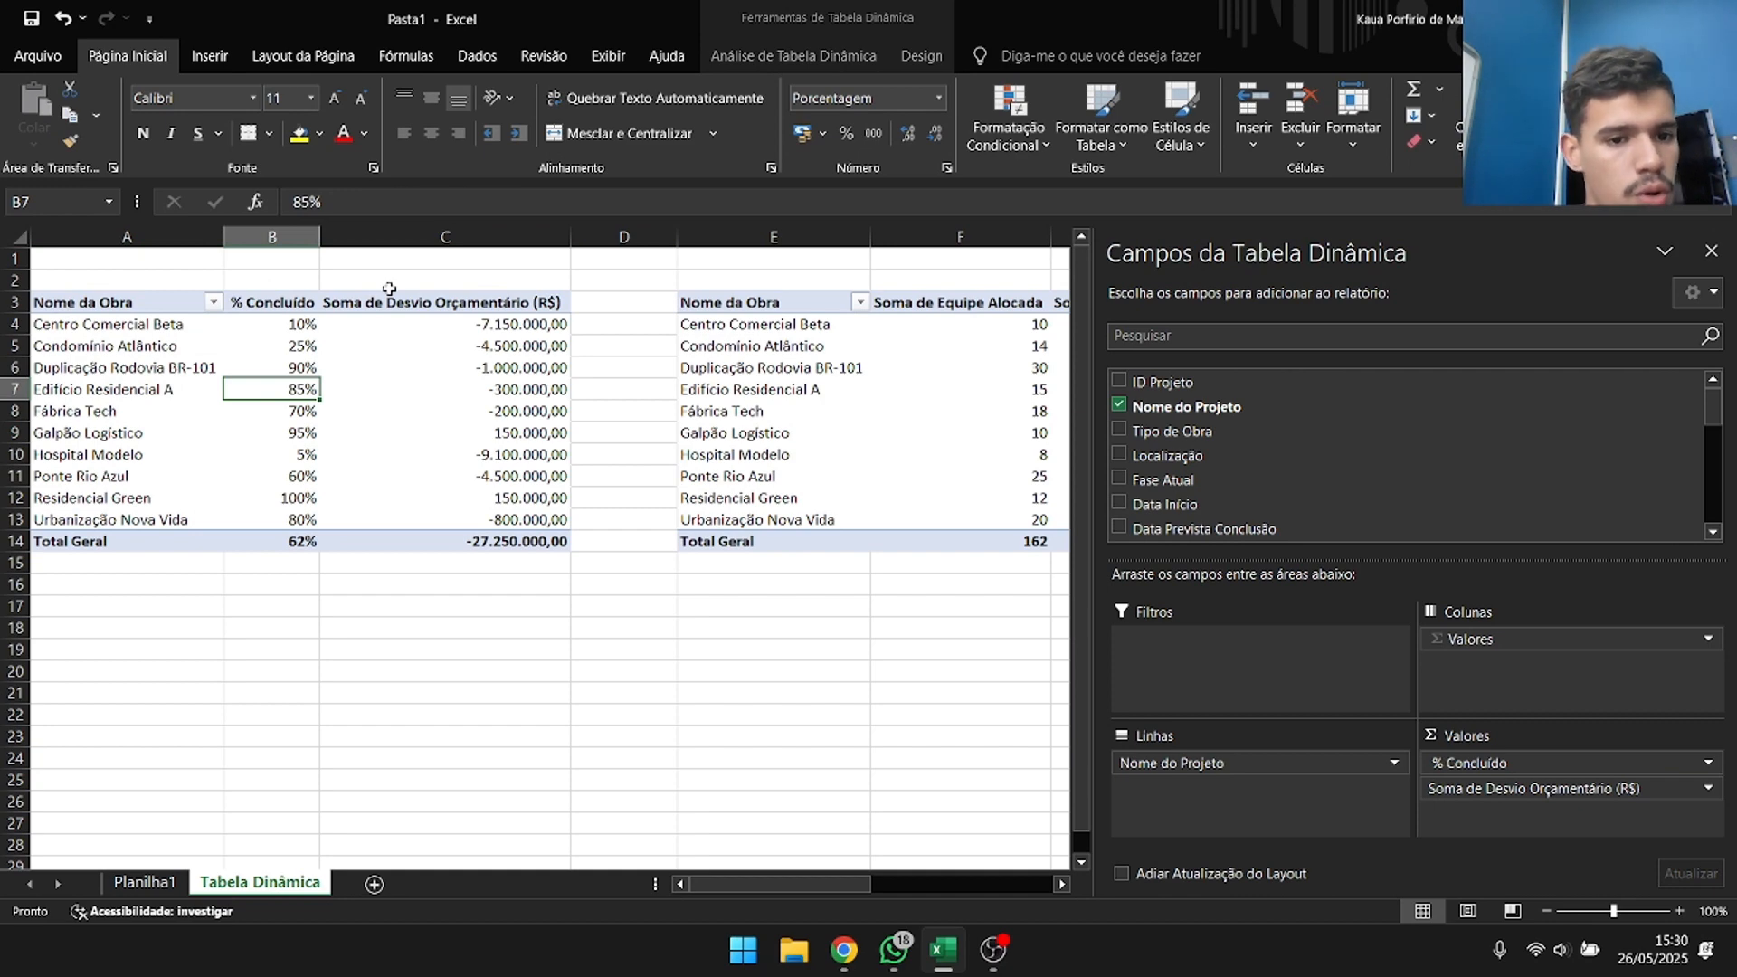
key(Right)
key(Right)
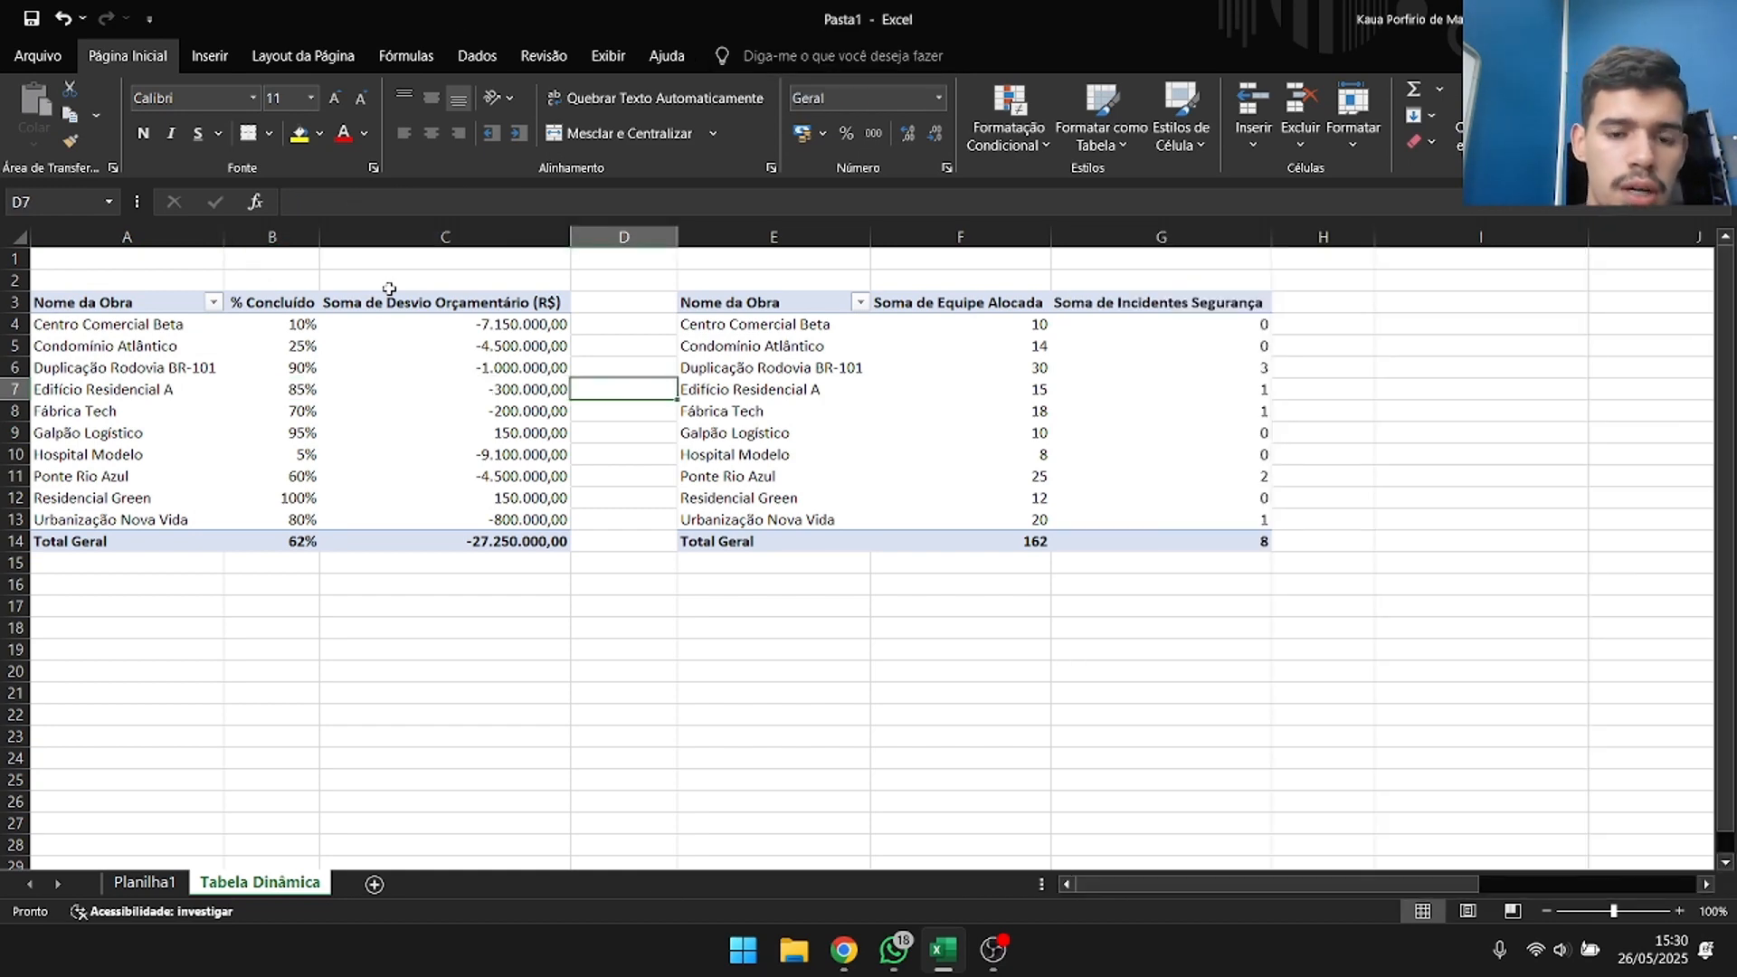
key(Right)
key(Right)
key(Right)
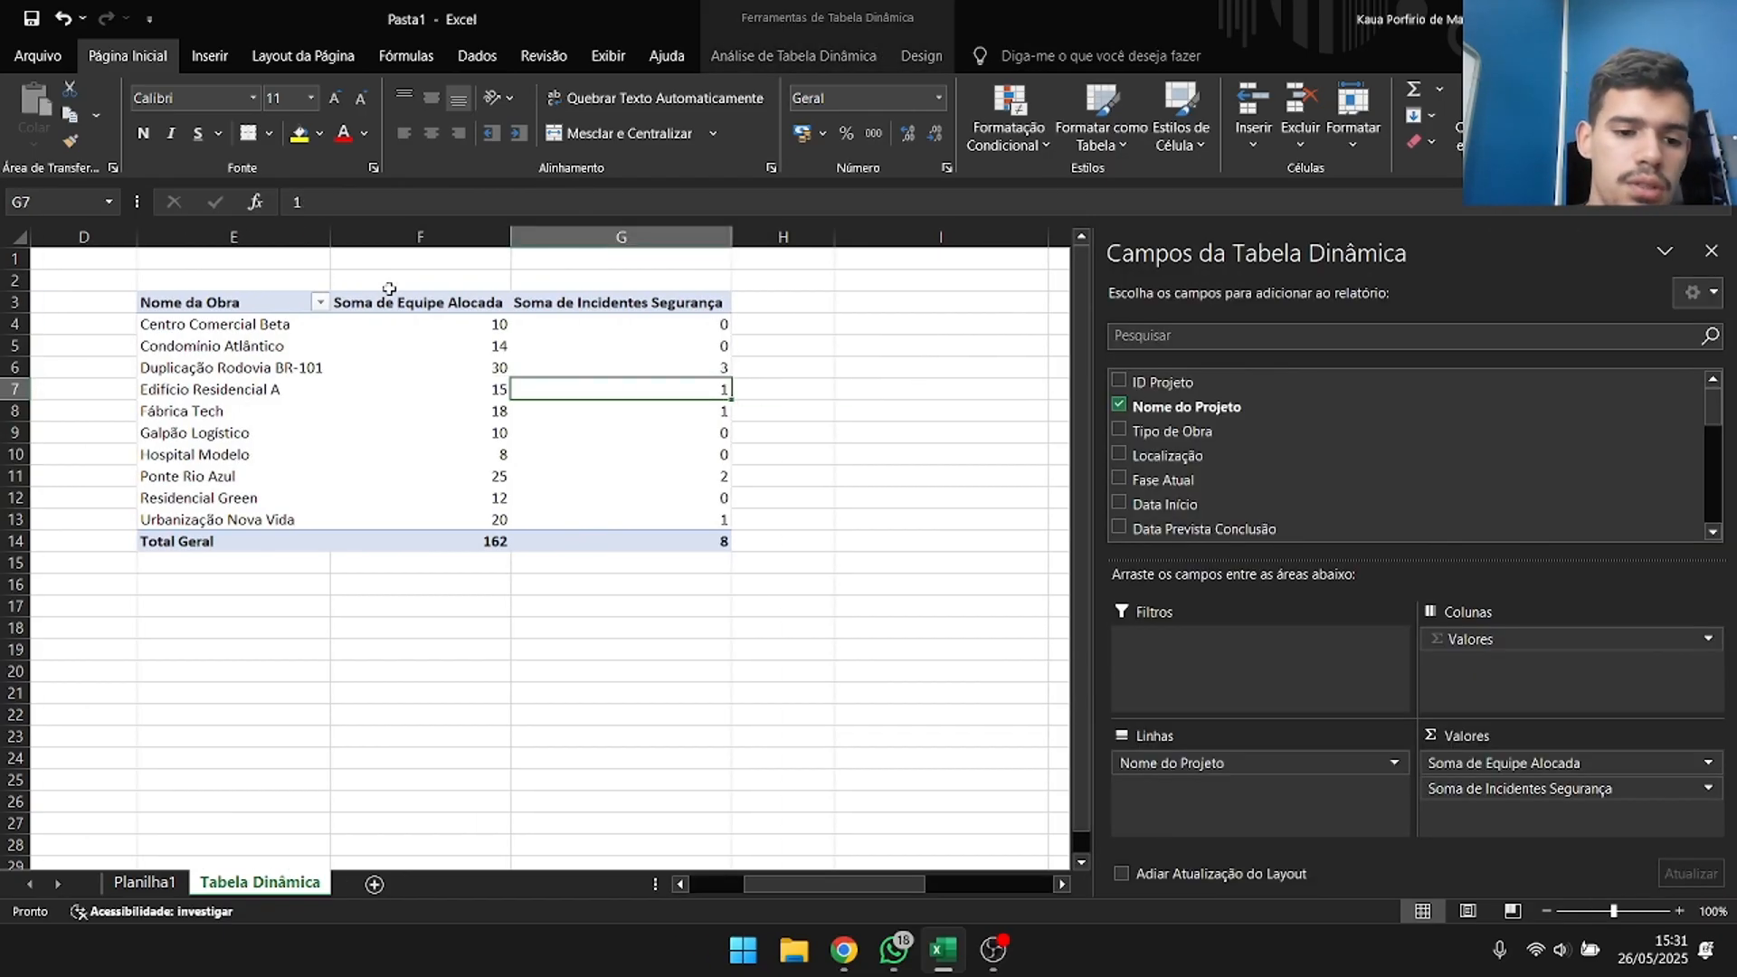
Add a new worksheet after Tabela Dinâmica and name it Dashboard.
click(514, 630)
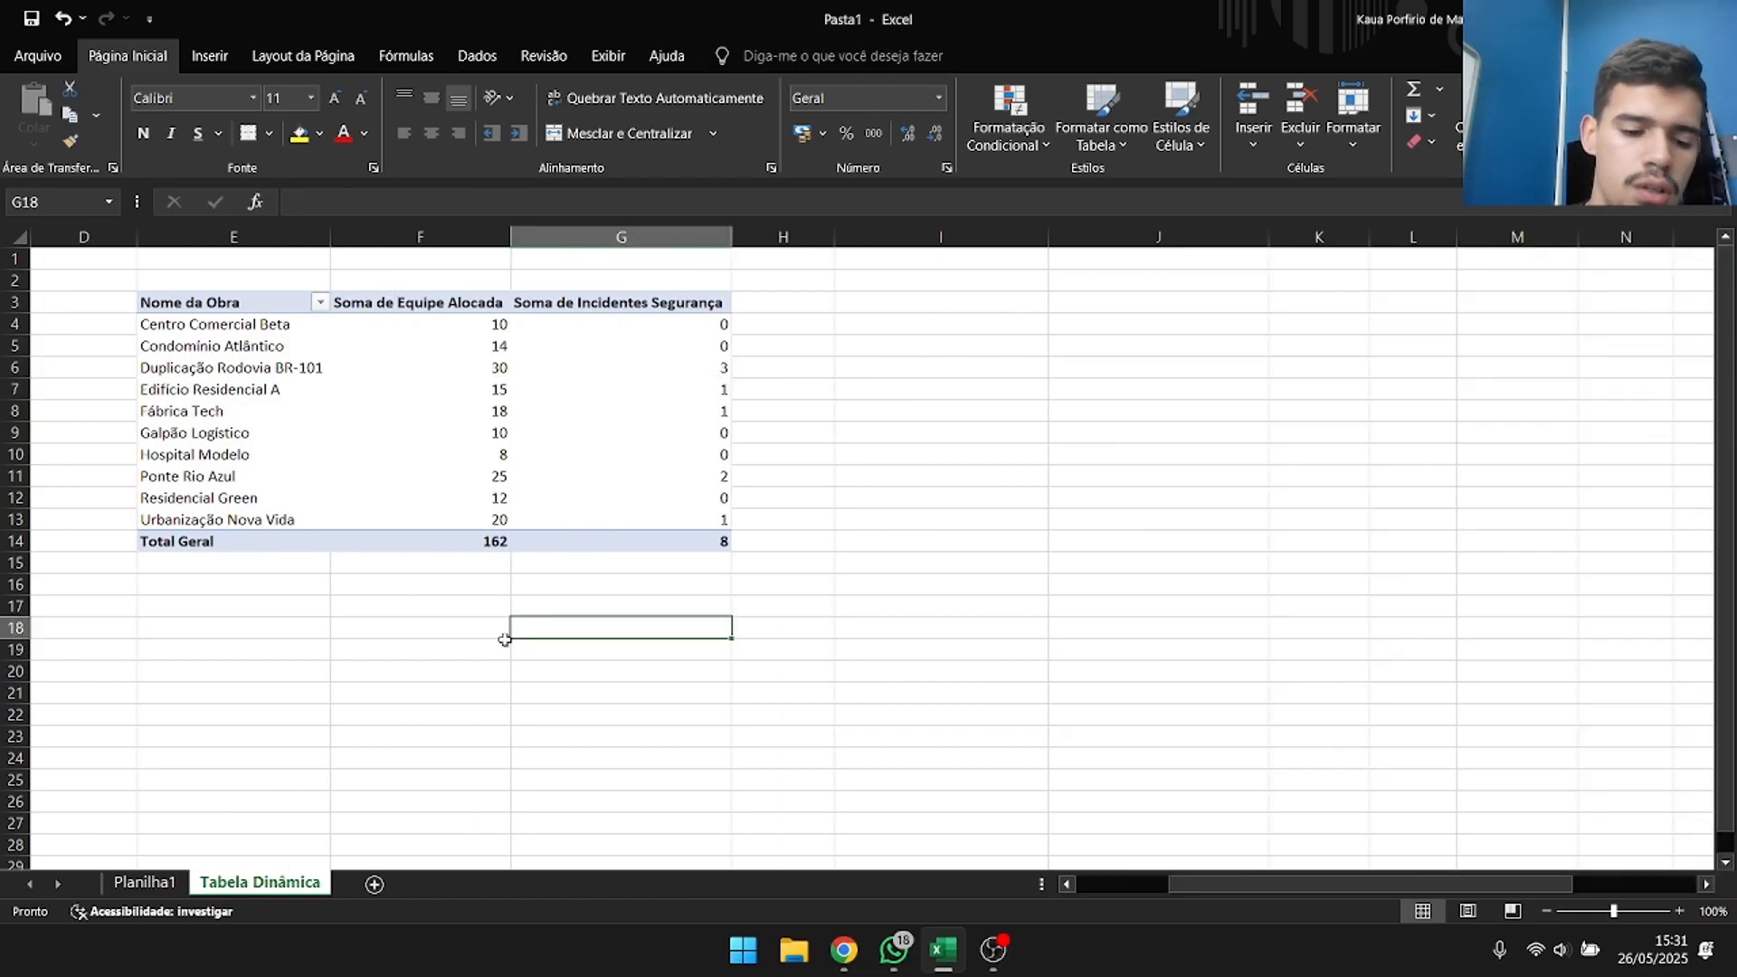
click(373, 890)
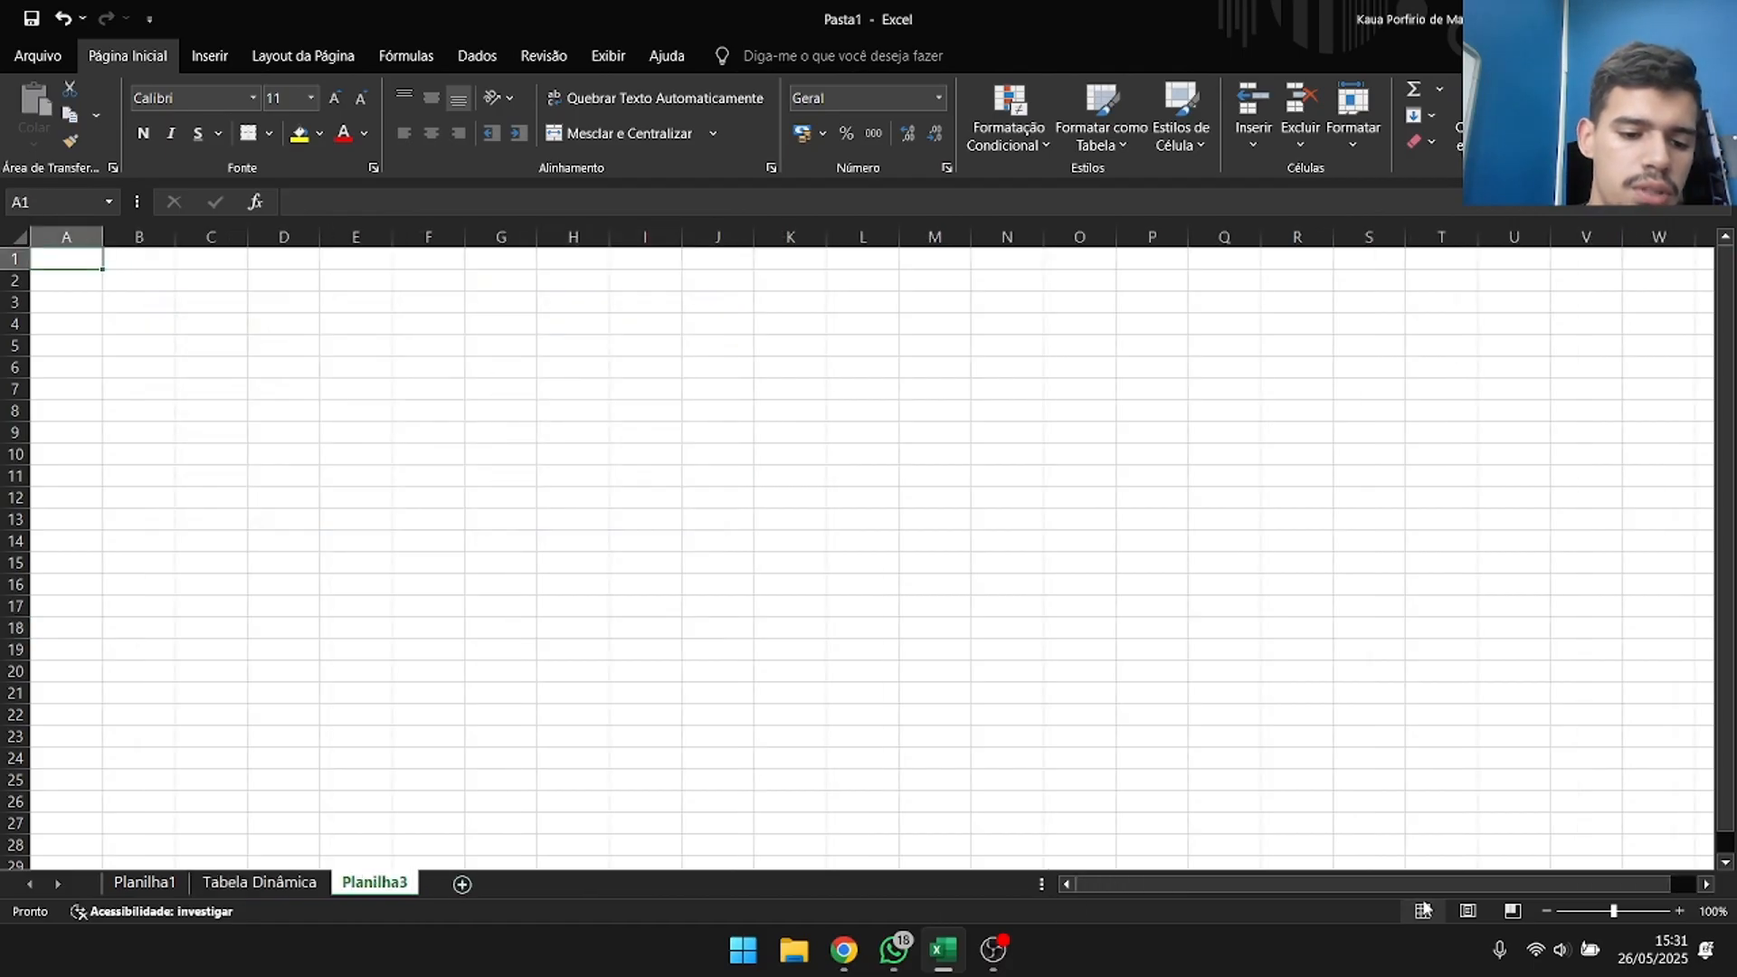
double_click(375, 883)
text(D)
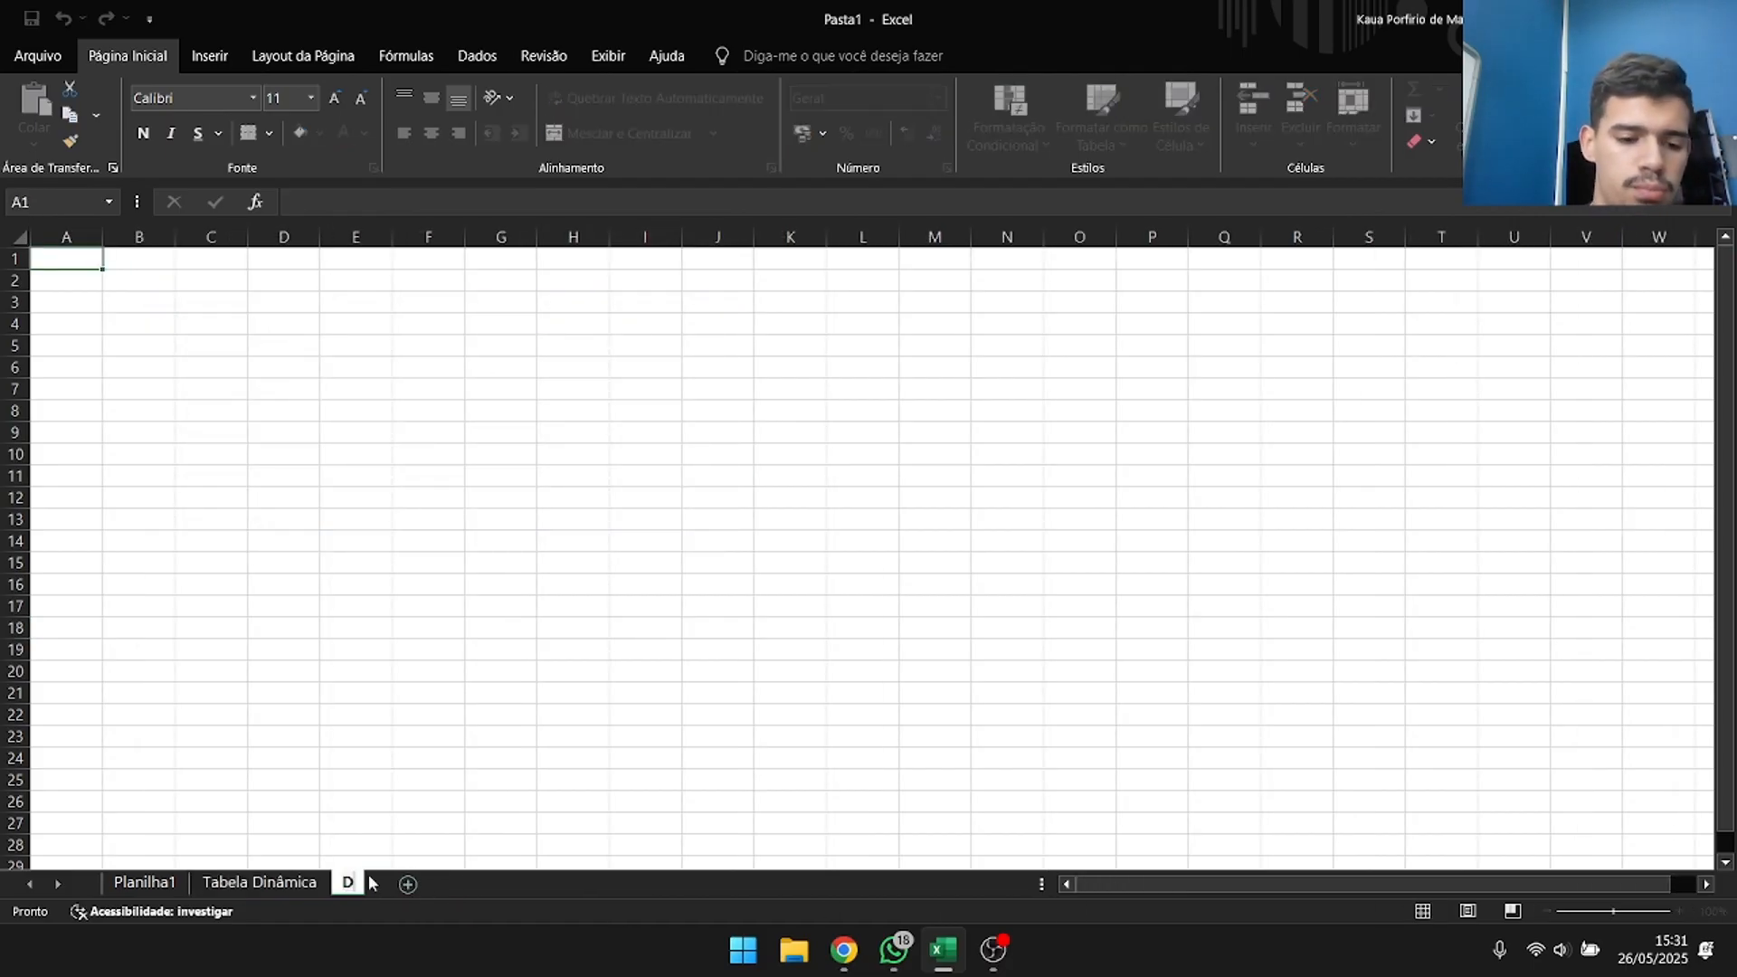
text(ashboard)
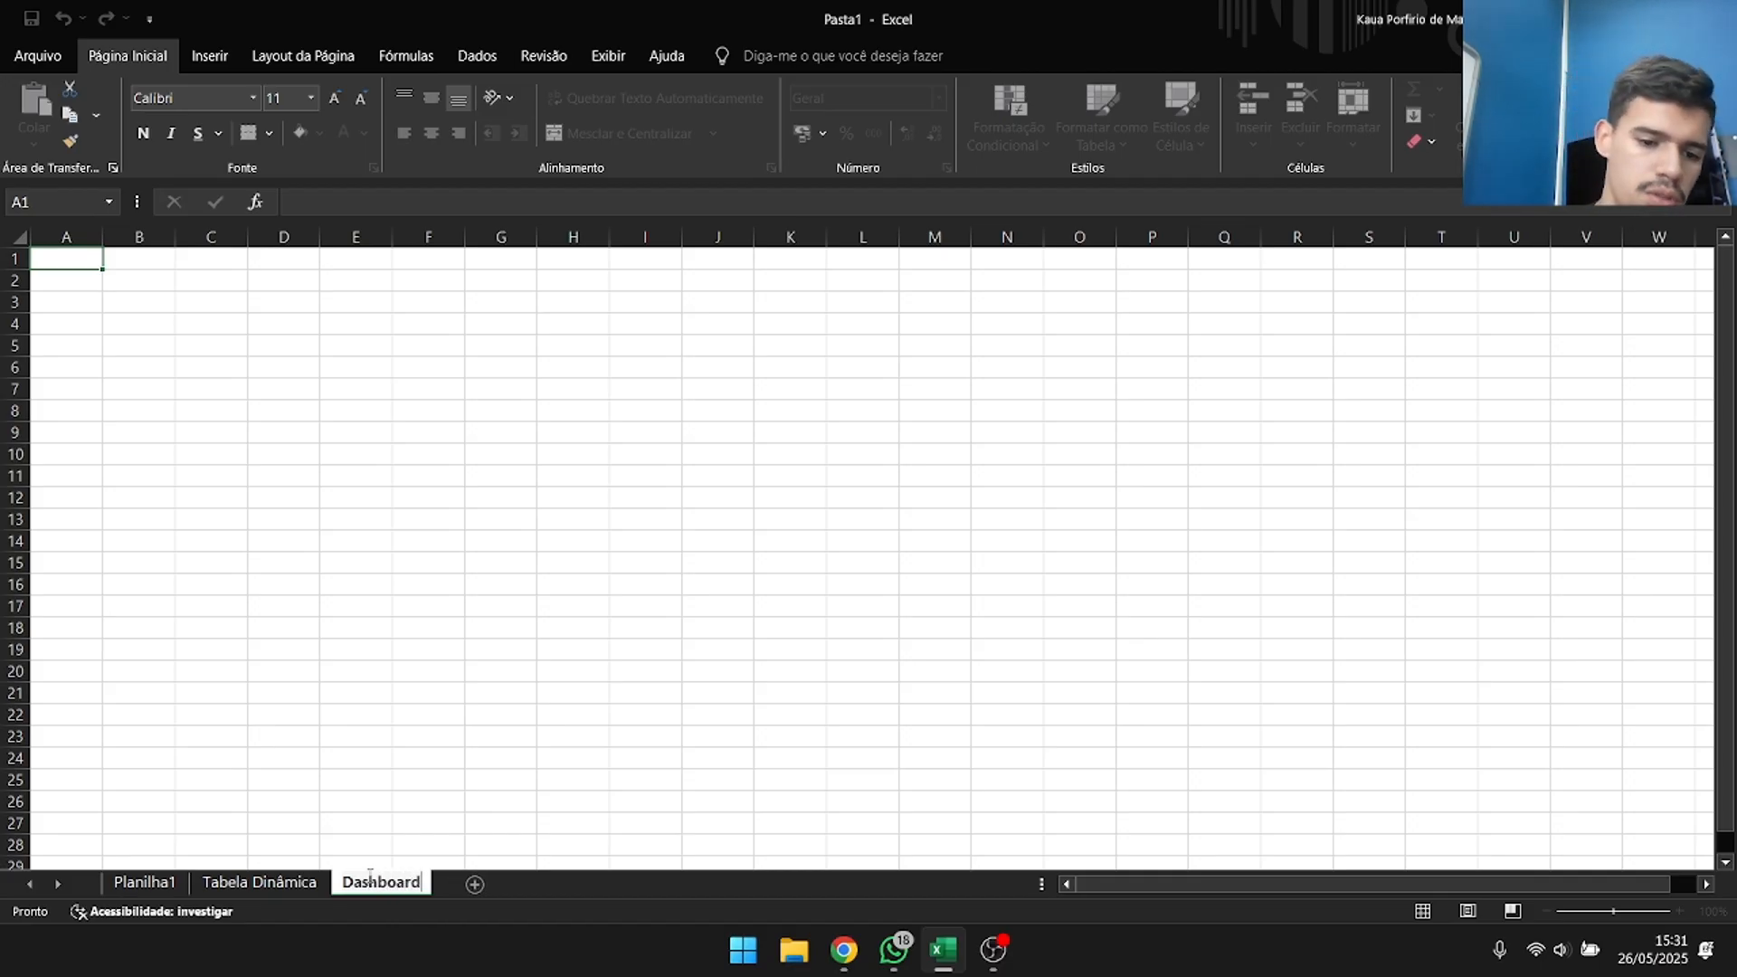
click(497, 853)
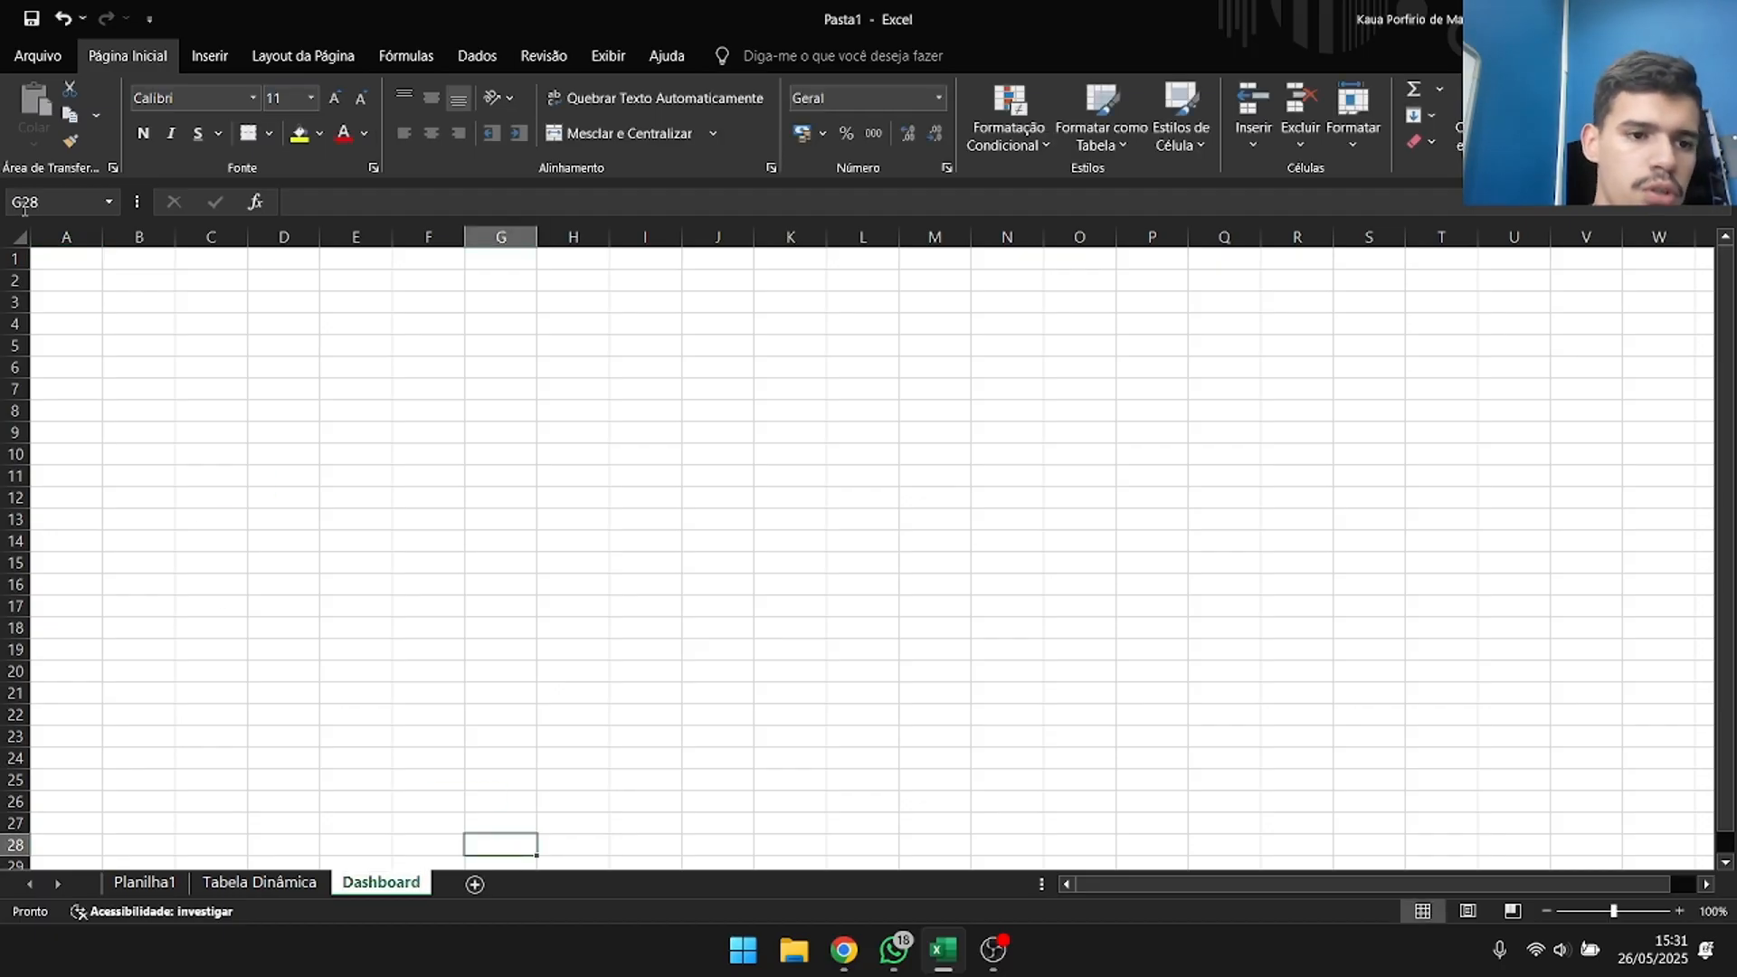
Fill every cell of the Dashboard sheet with a dark blue theme colour.
click(79, 262)
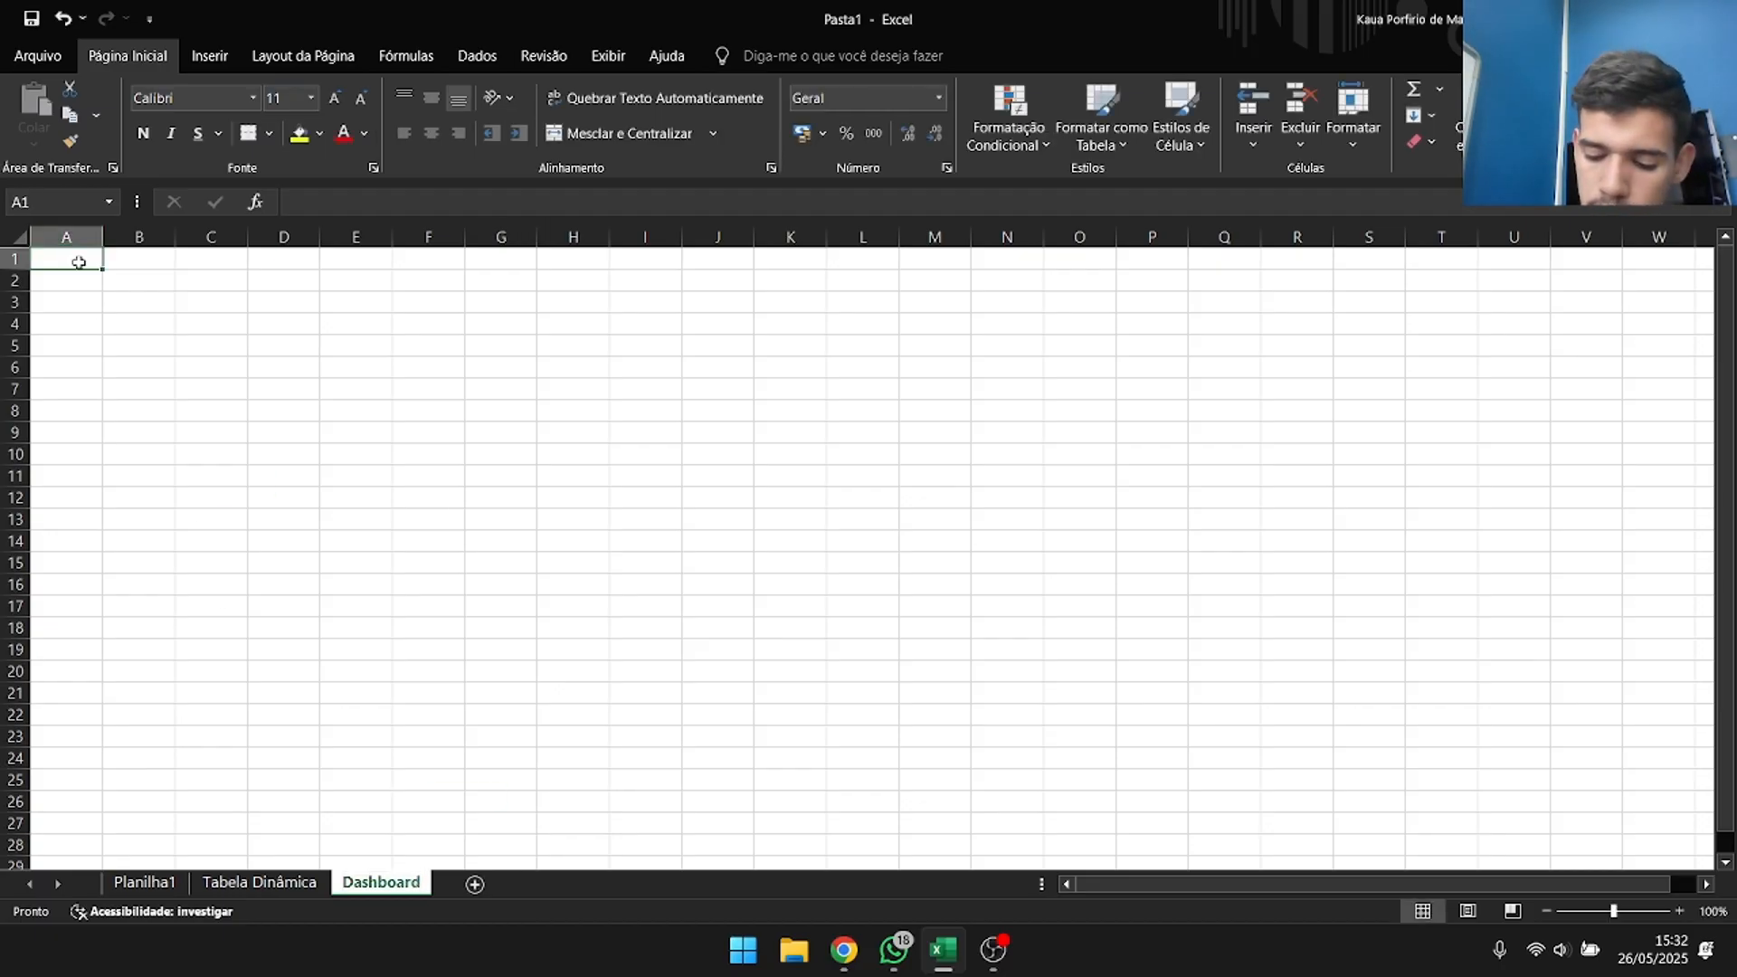
key(ctrl+a)
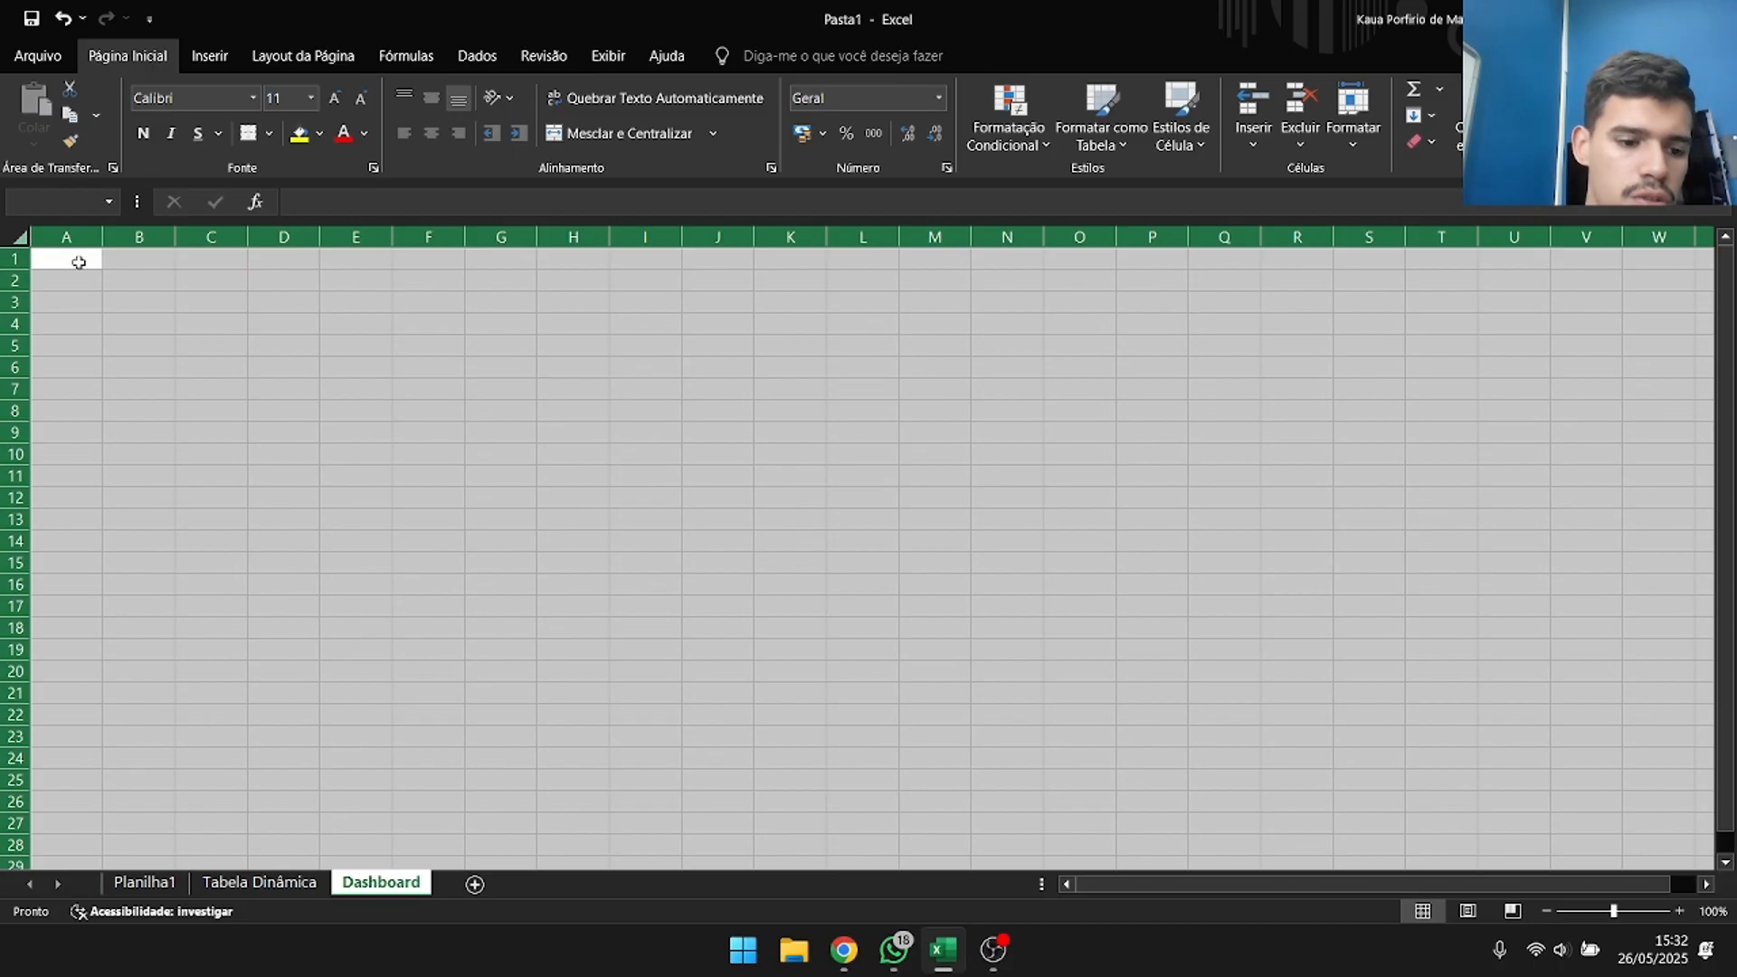
click(321, 134)
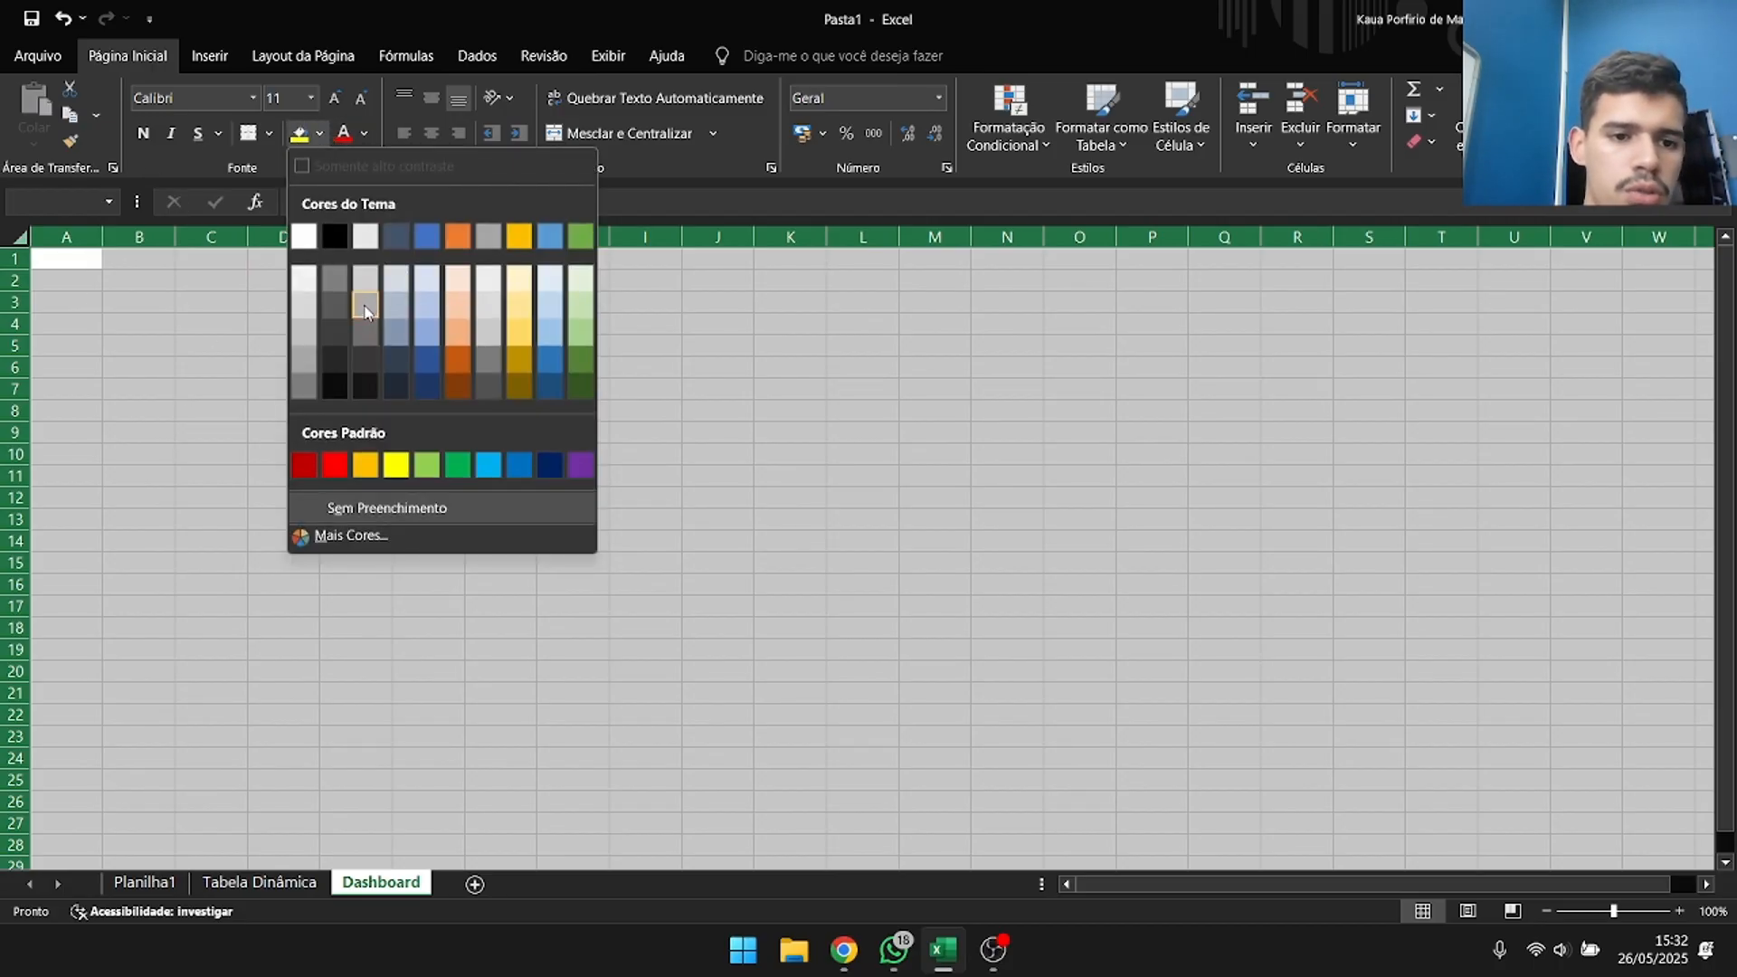
click(341, 323)
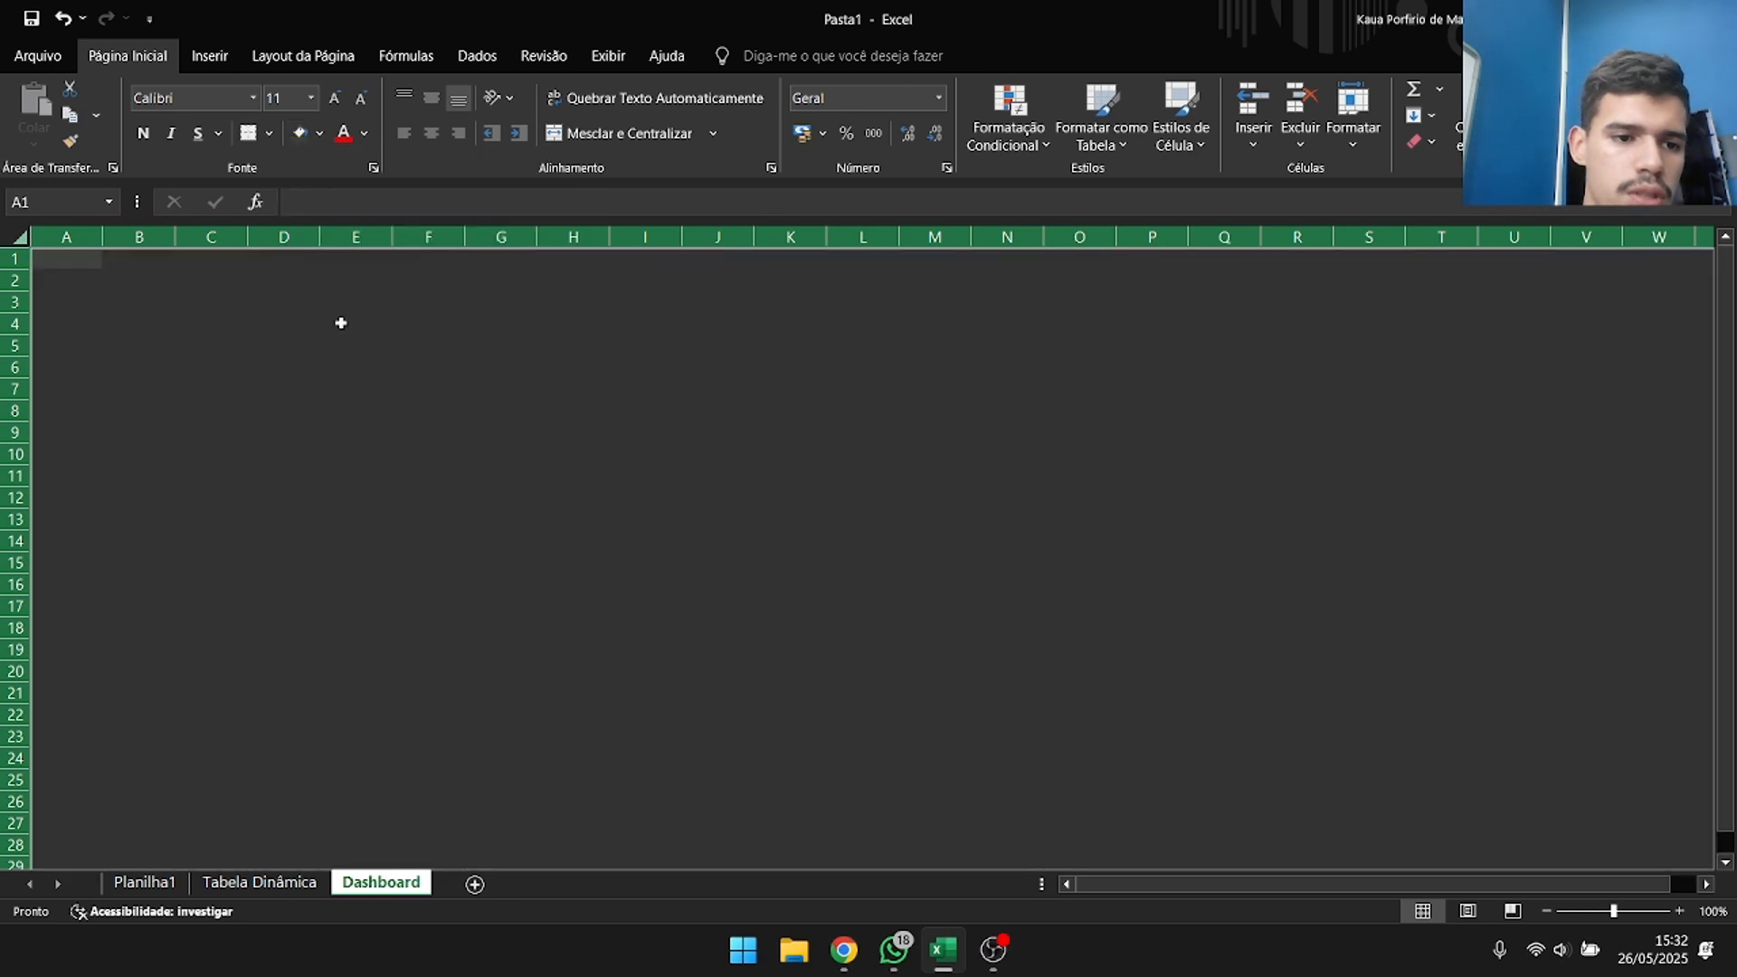
click(319, 134)
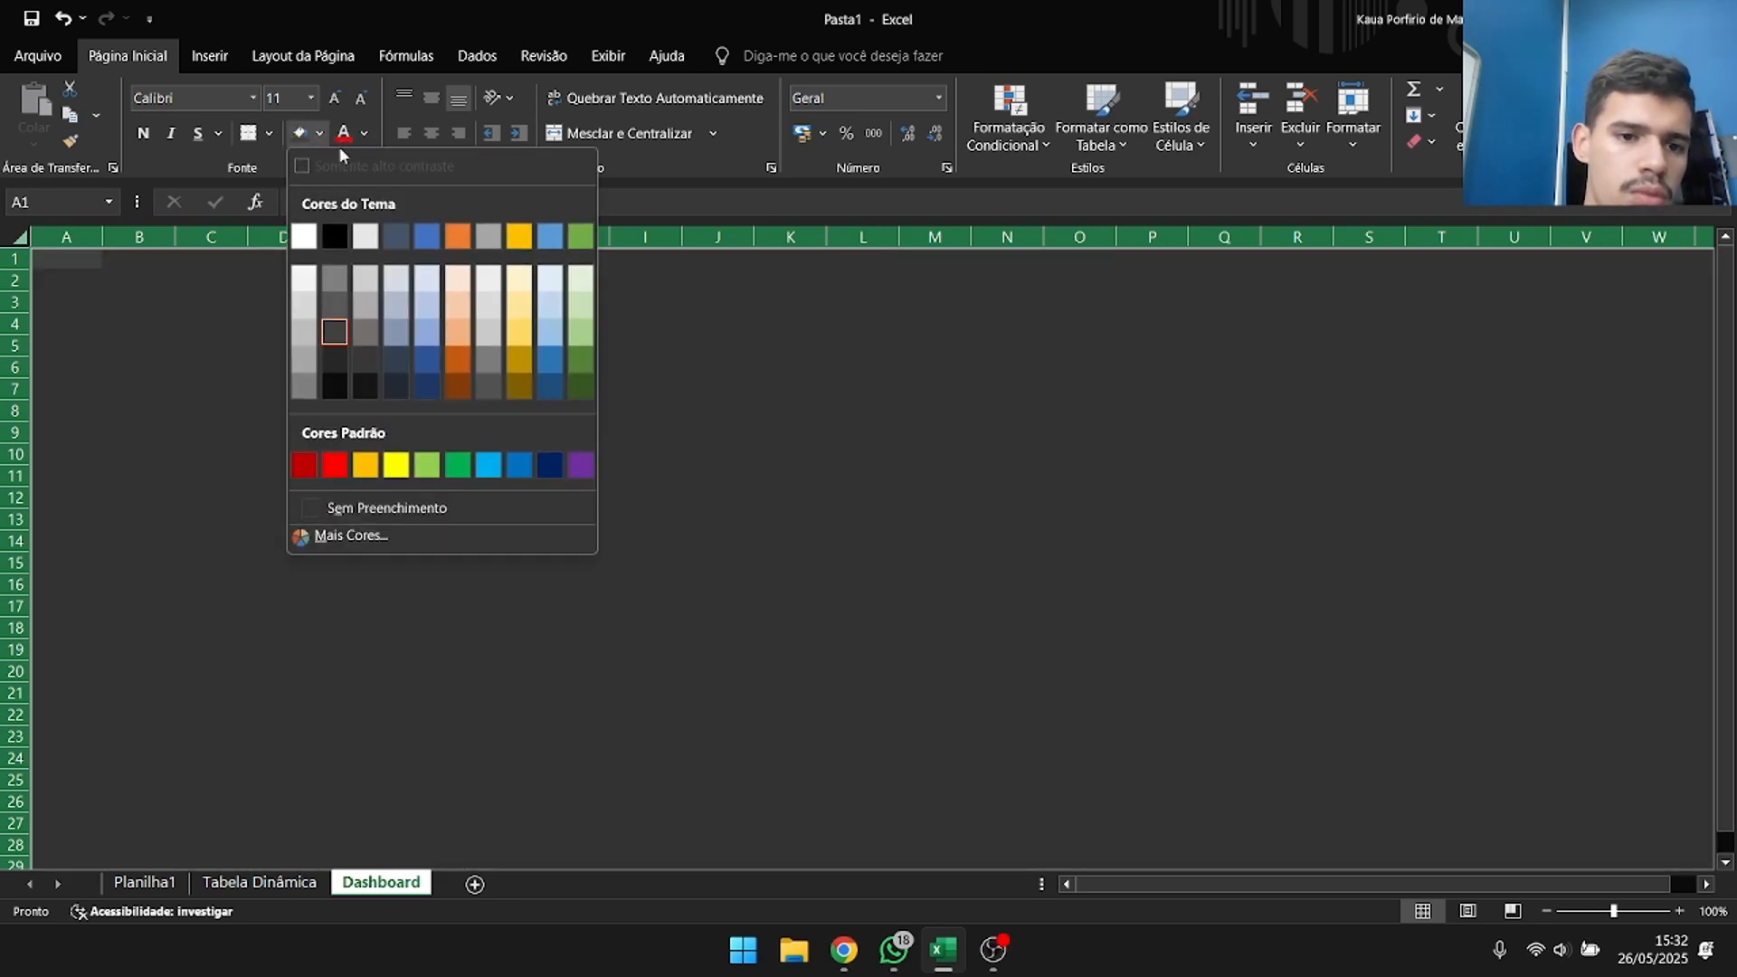
click(429, 358)
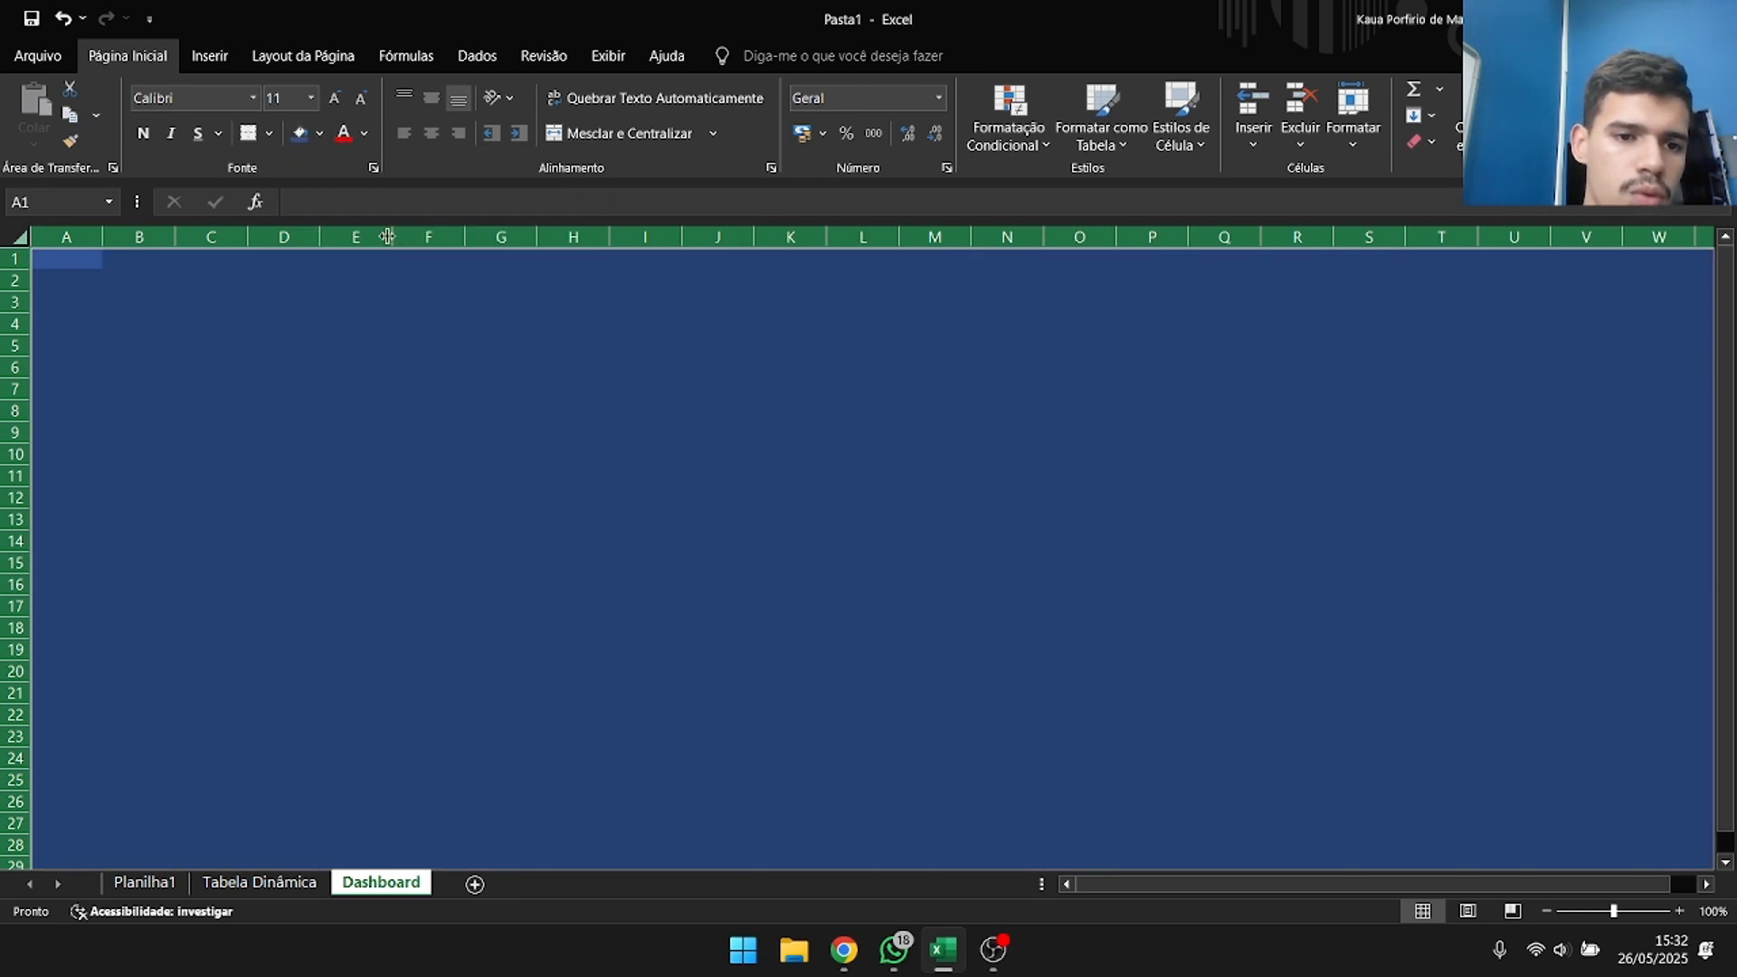
Change the fill of all Dashboard cells to a dark blue-grey theme colour, leaving the fill palette closed.
click(320, 134)
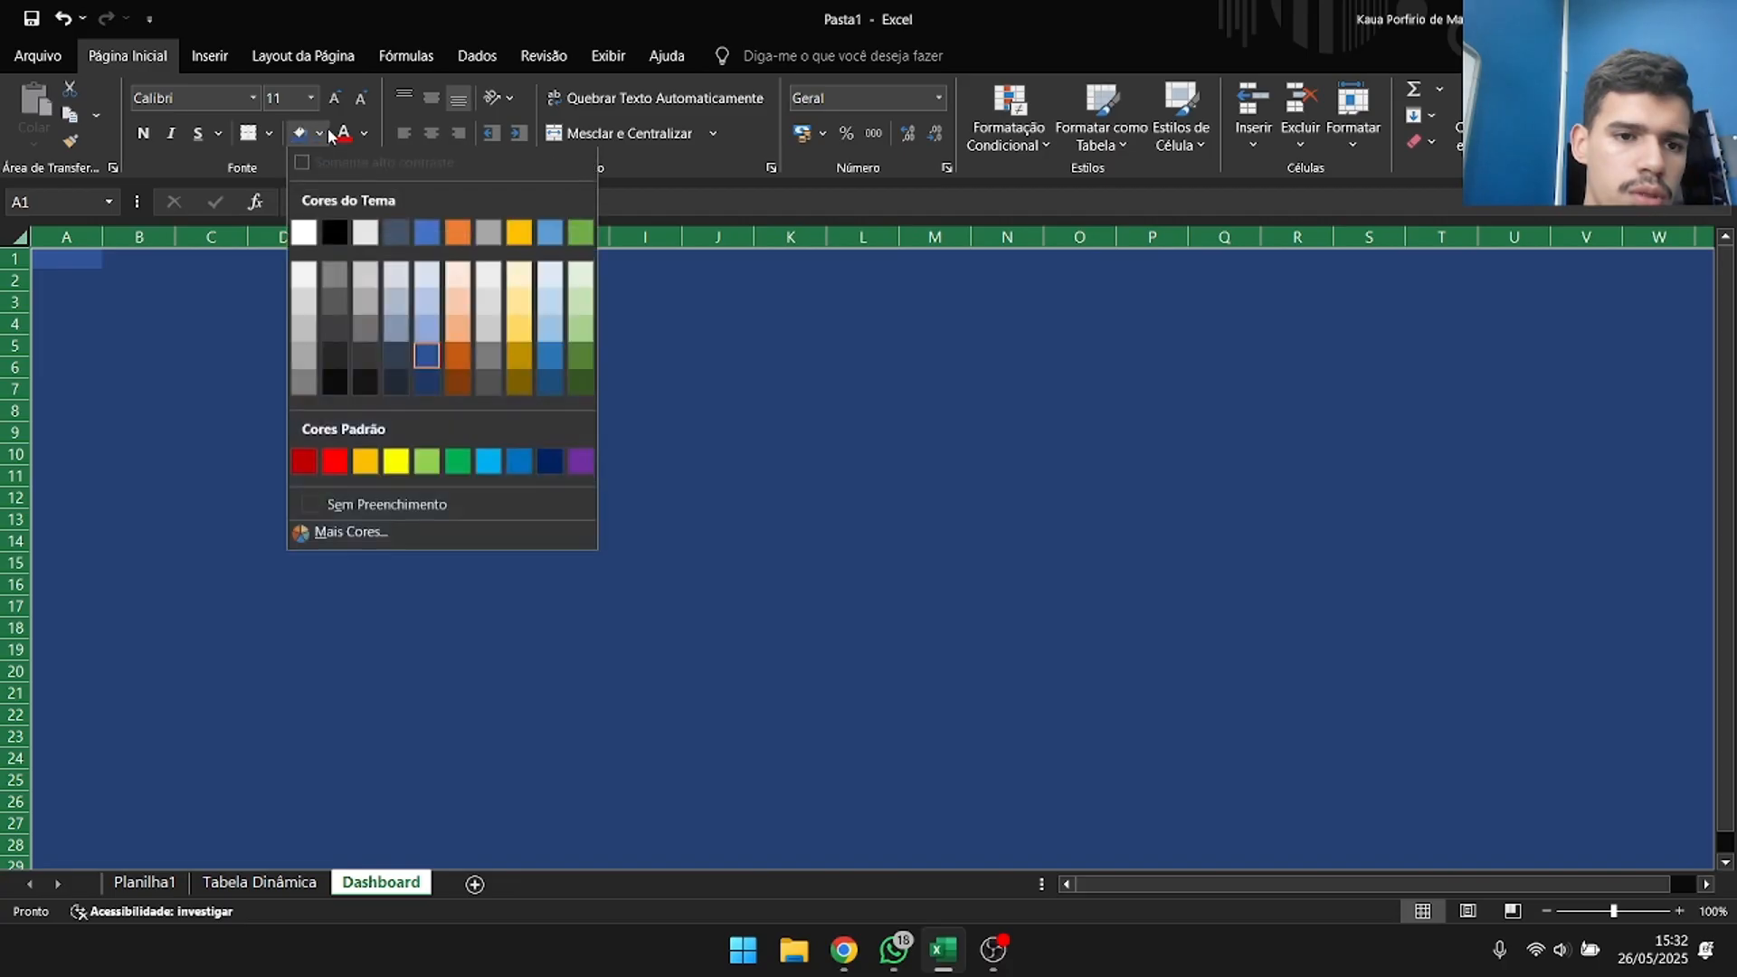
click(395, 347)
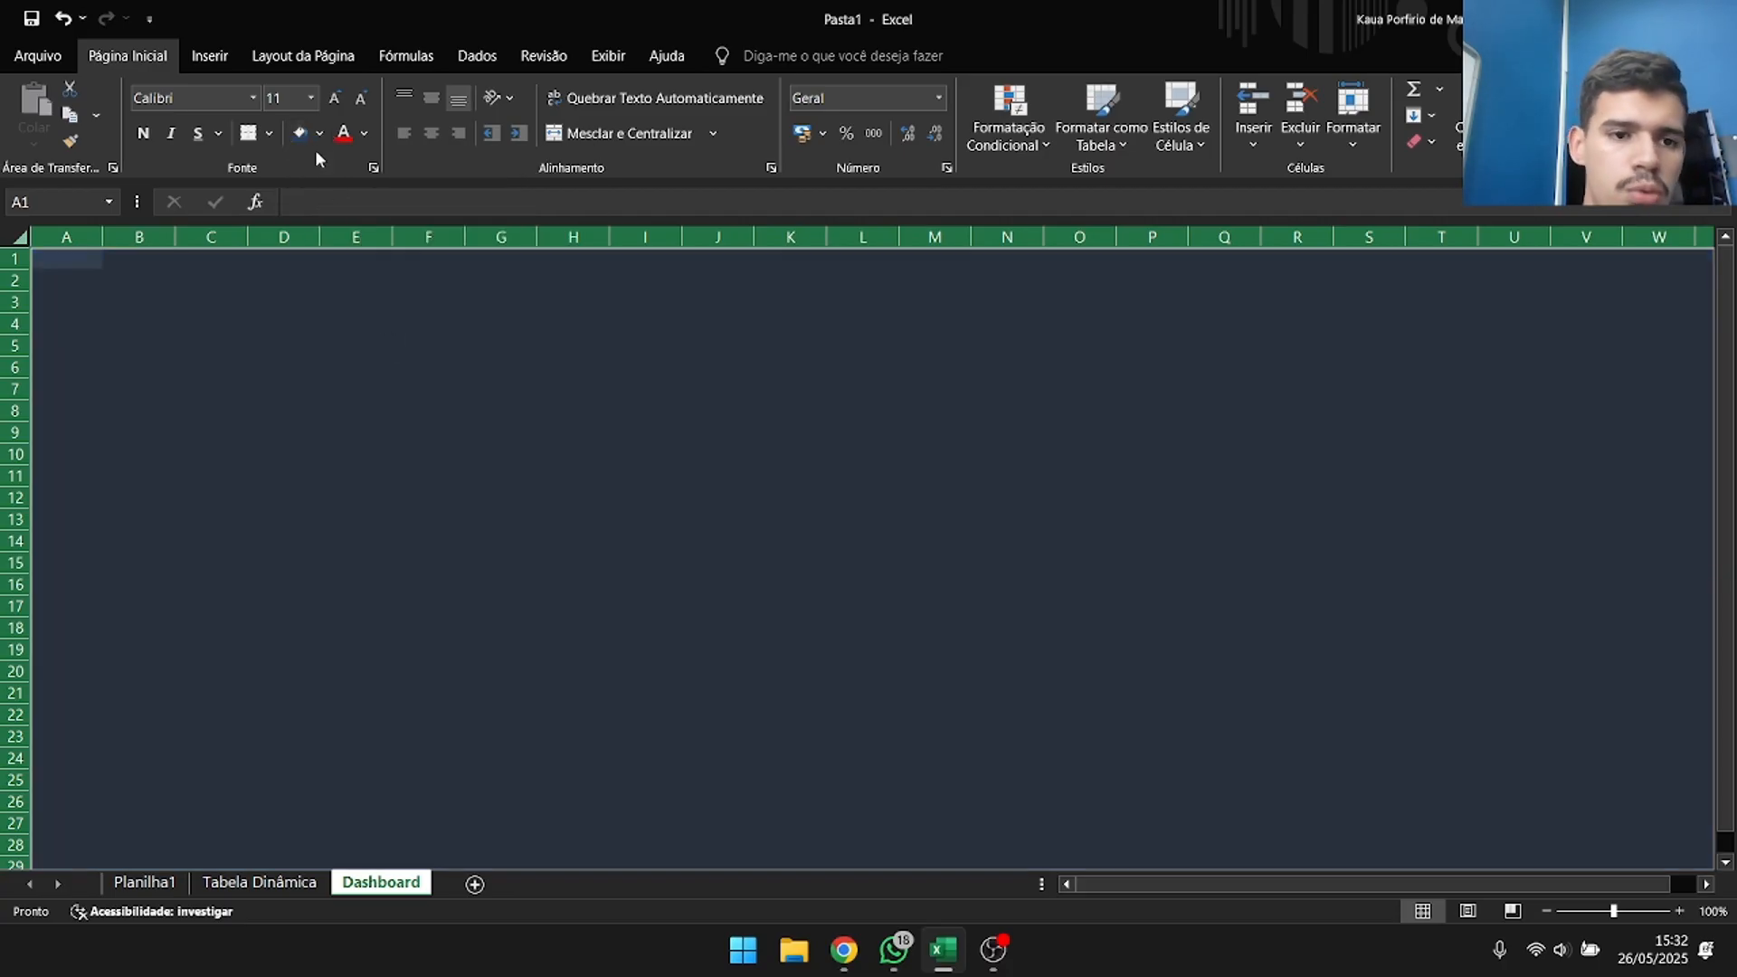
click(314, 137)
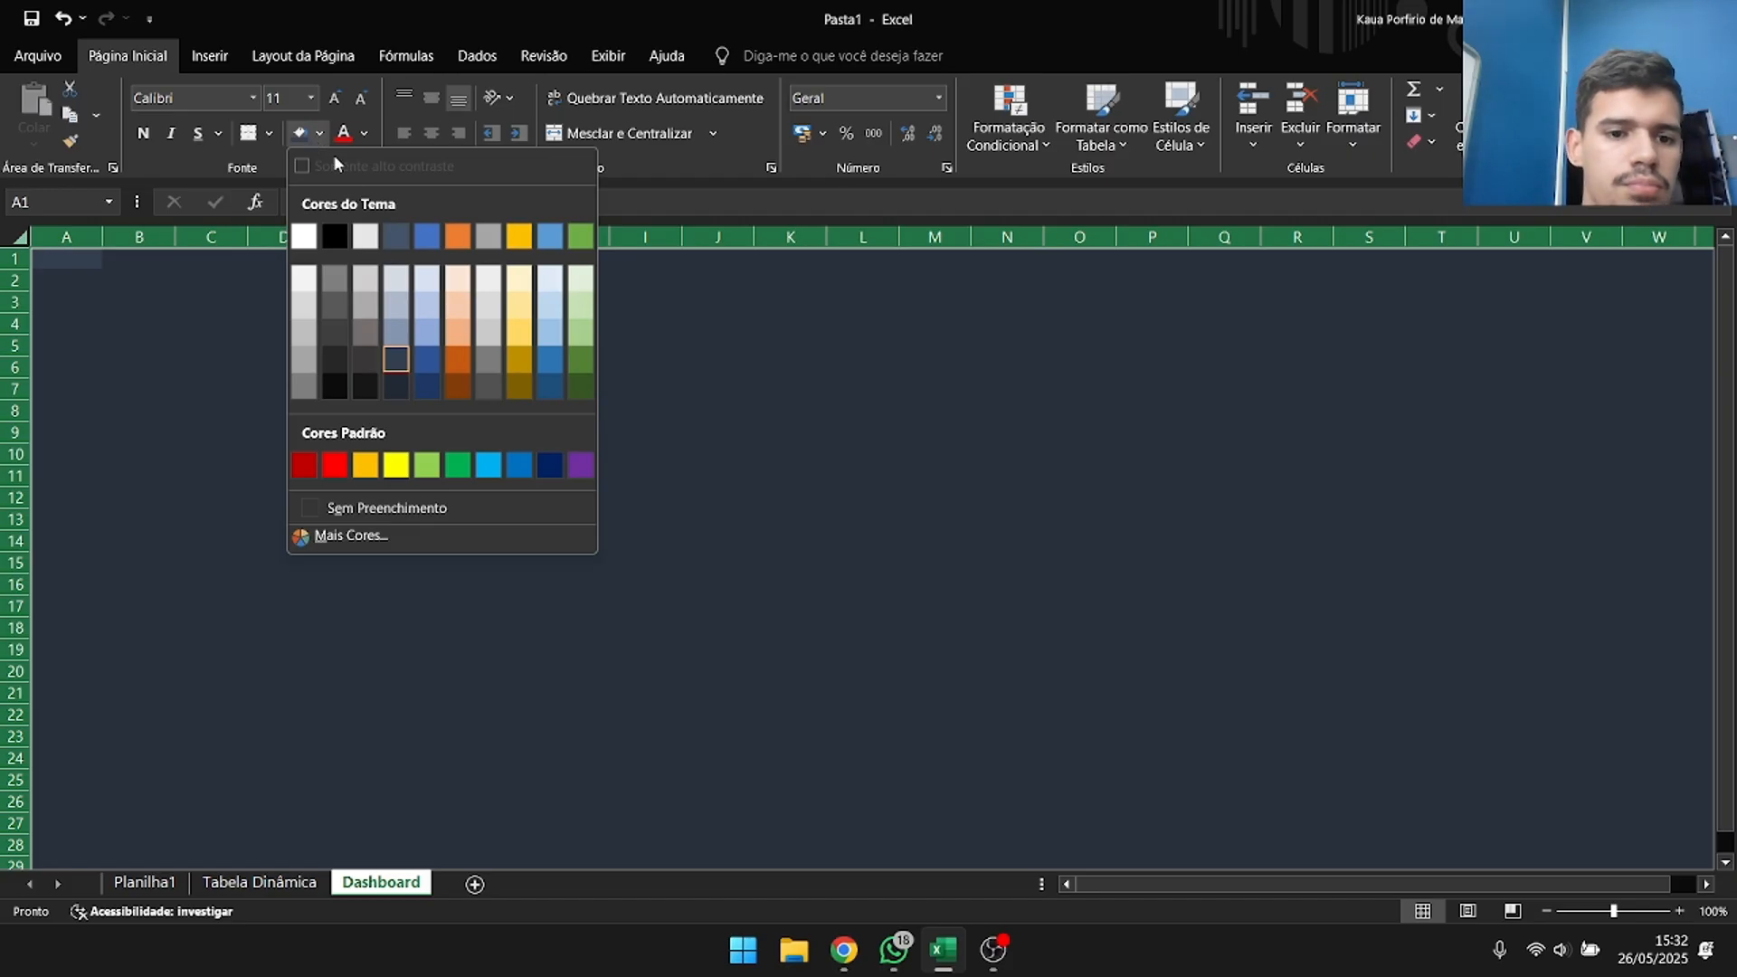
click(279, 367)
click(210, 340)
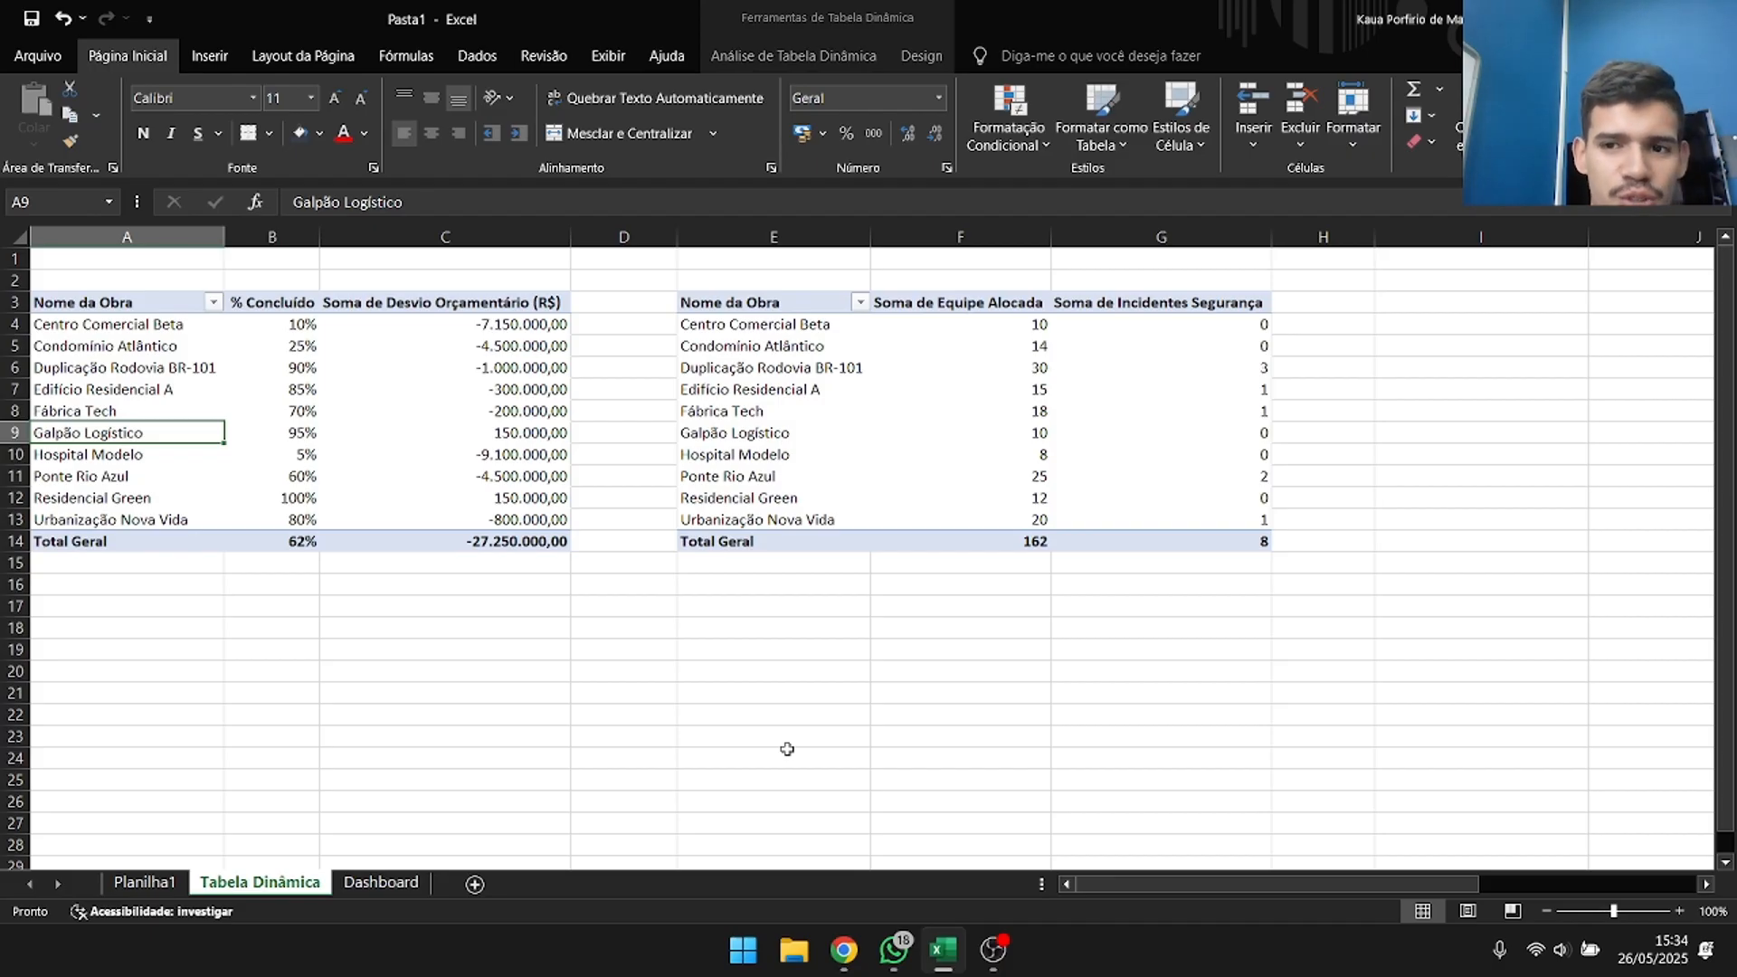
click(435, 646)
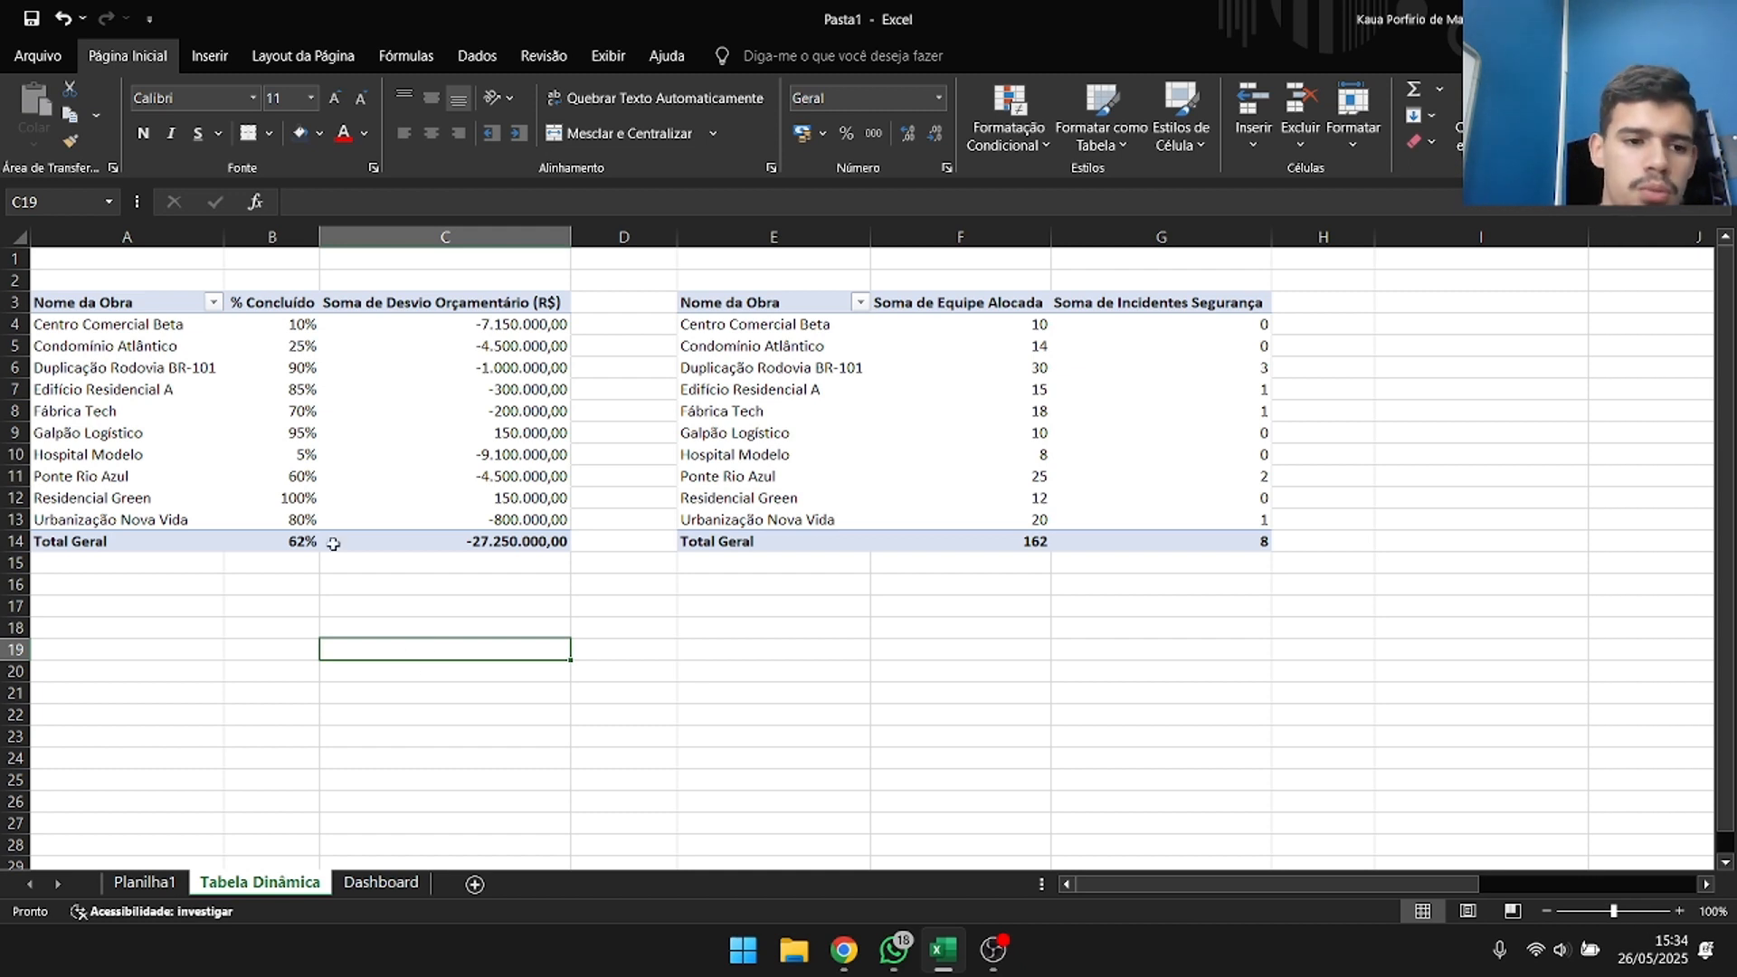
click(328, 504)
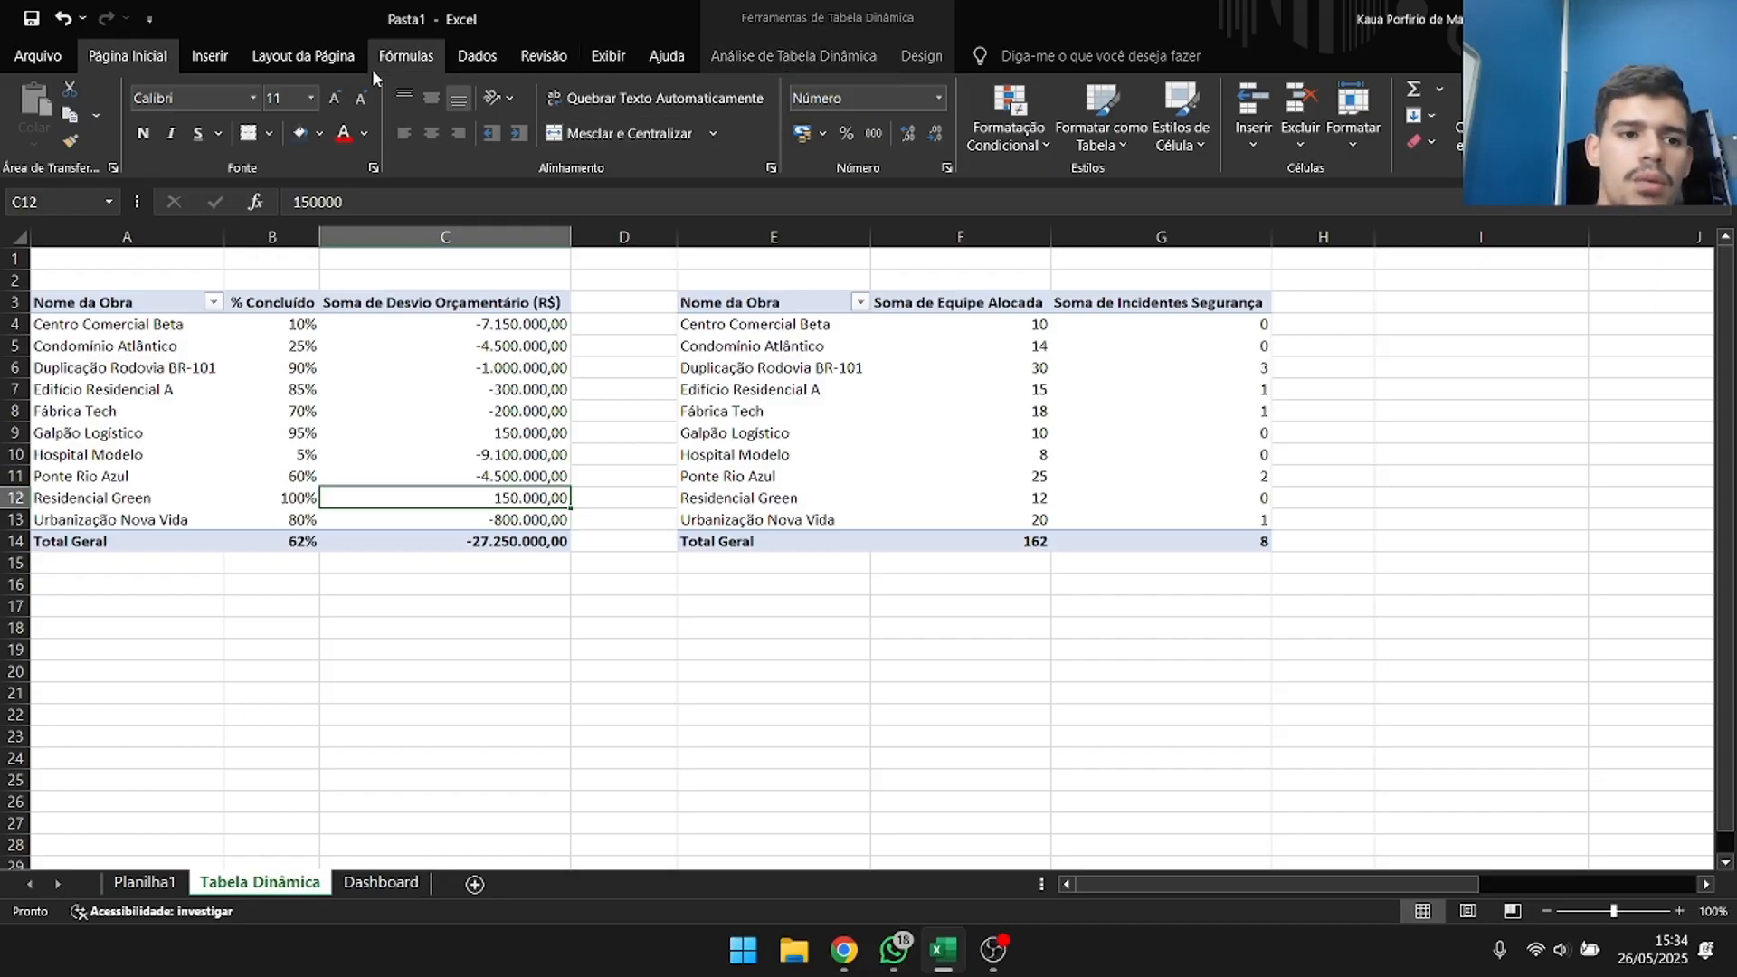
drag(336, 366, 340, 387)
click(483, 658)
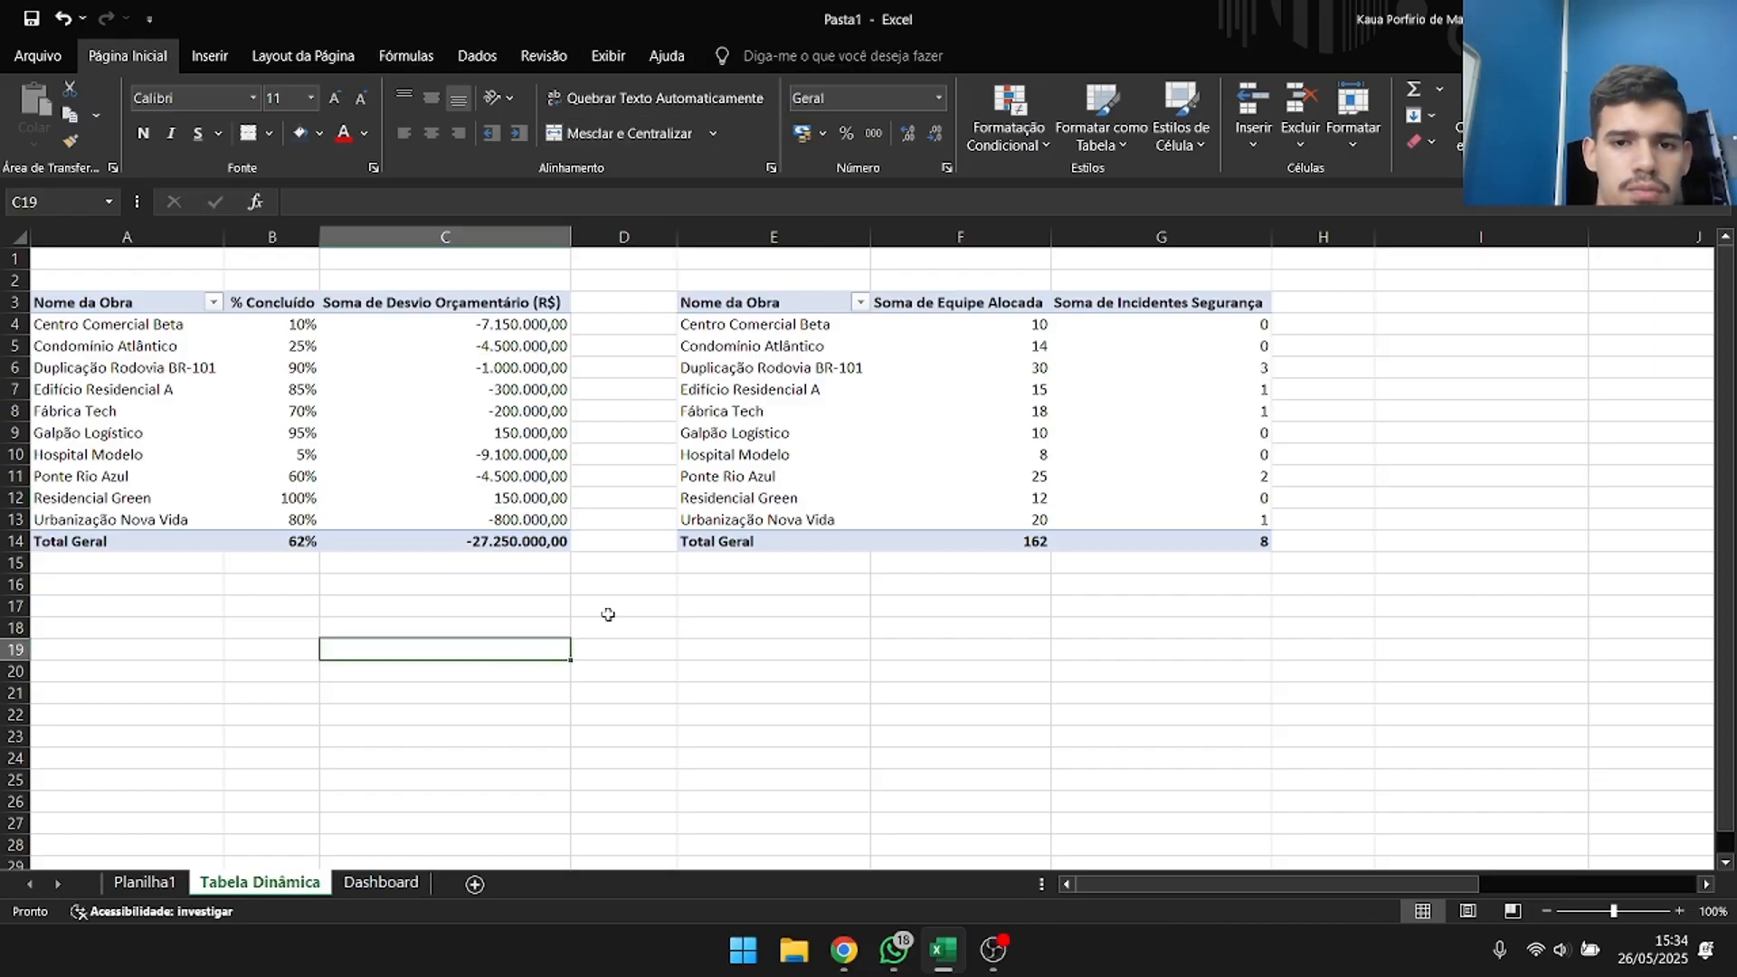
Insert a Fase Atual slicer for the completion and budget deviation pivot table and move it beside that table.
click(399, 450)
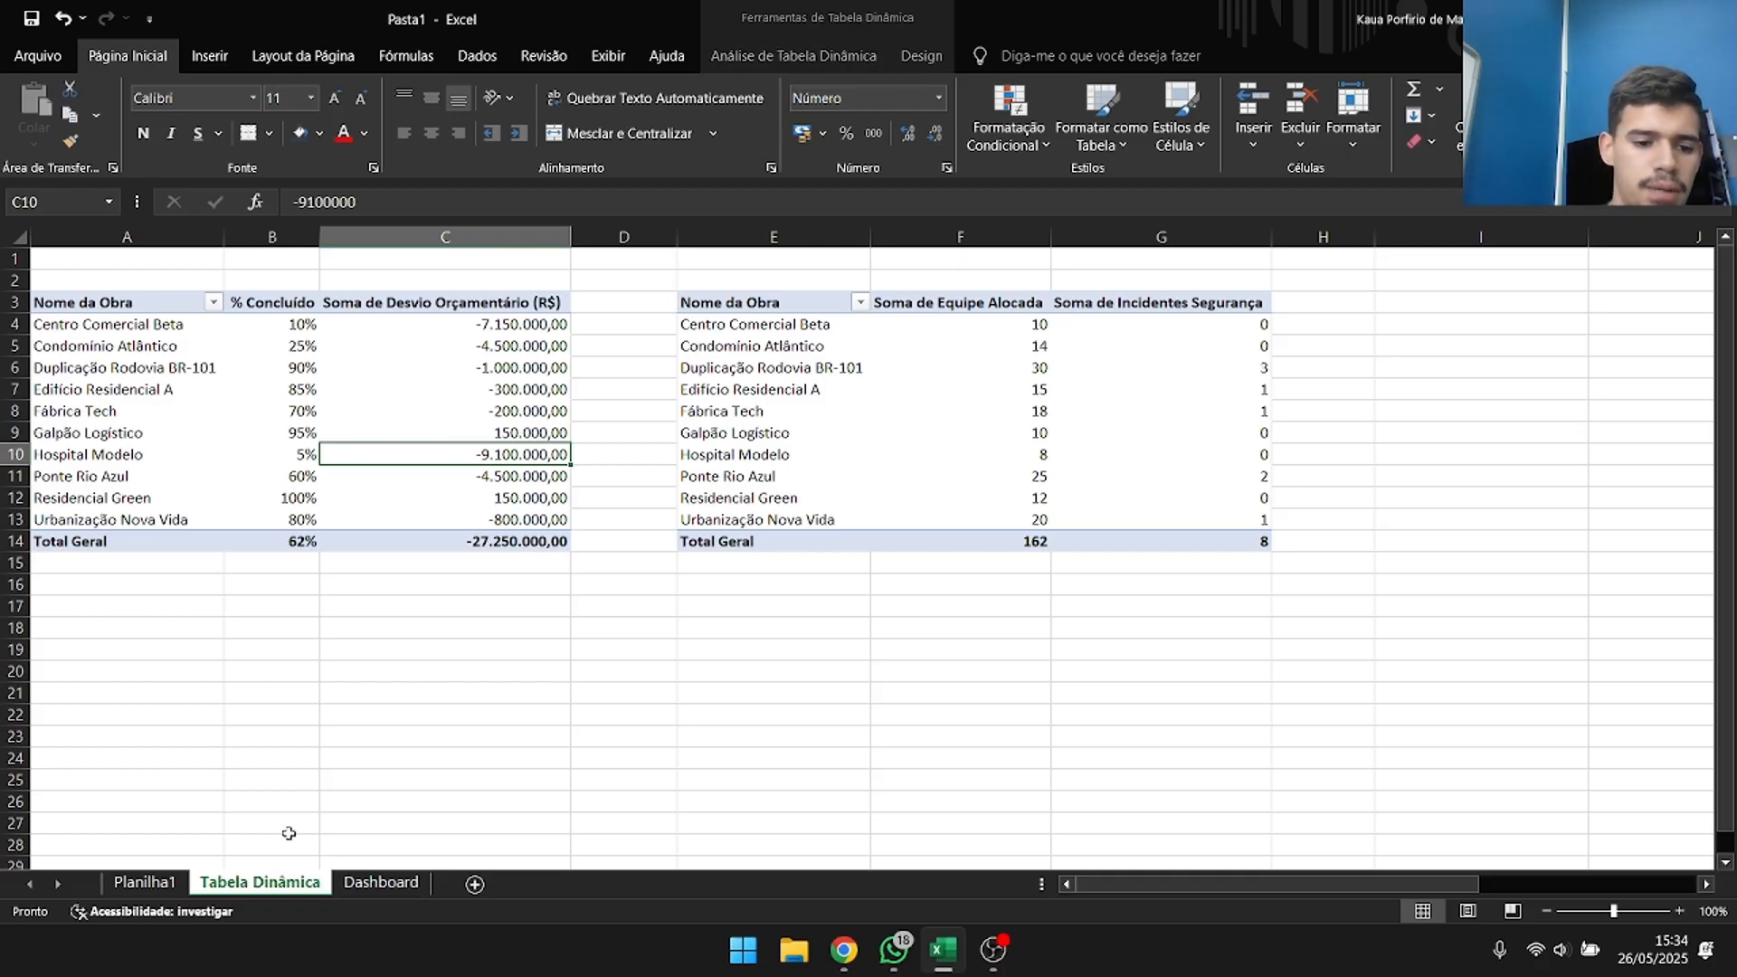
click(867, 56)
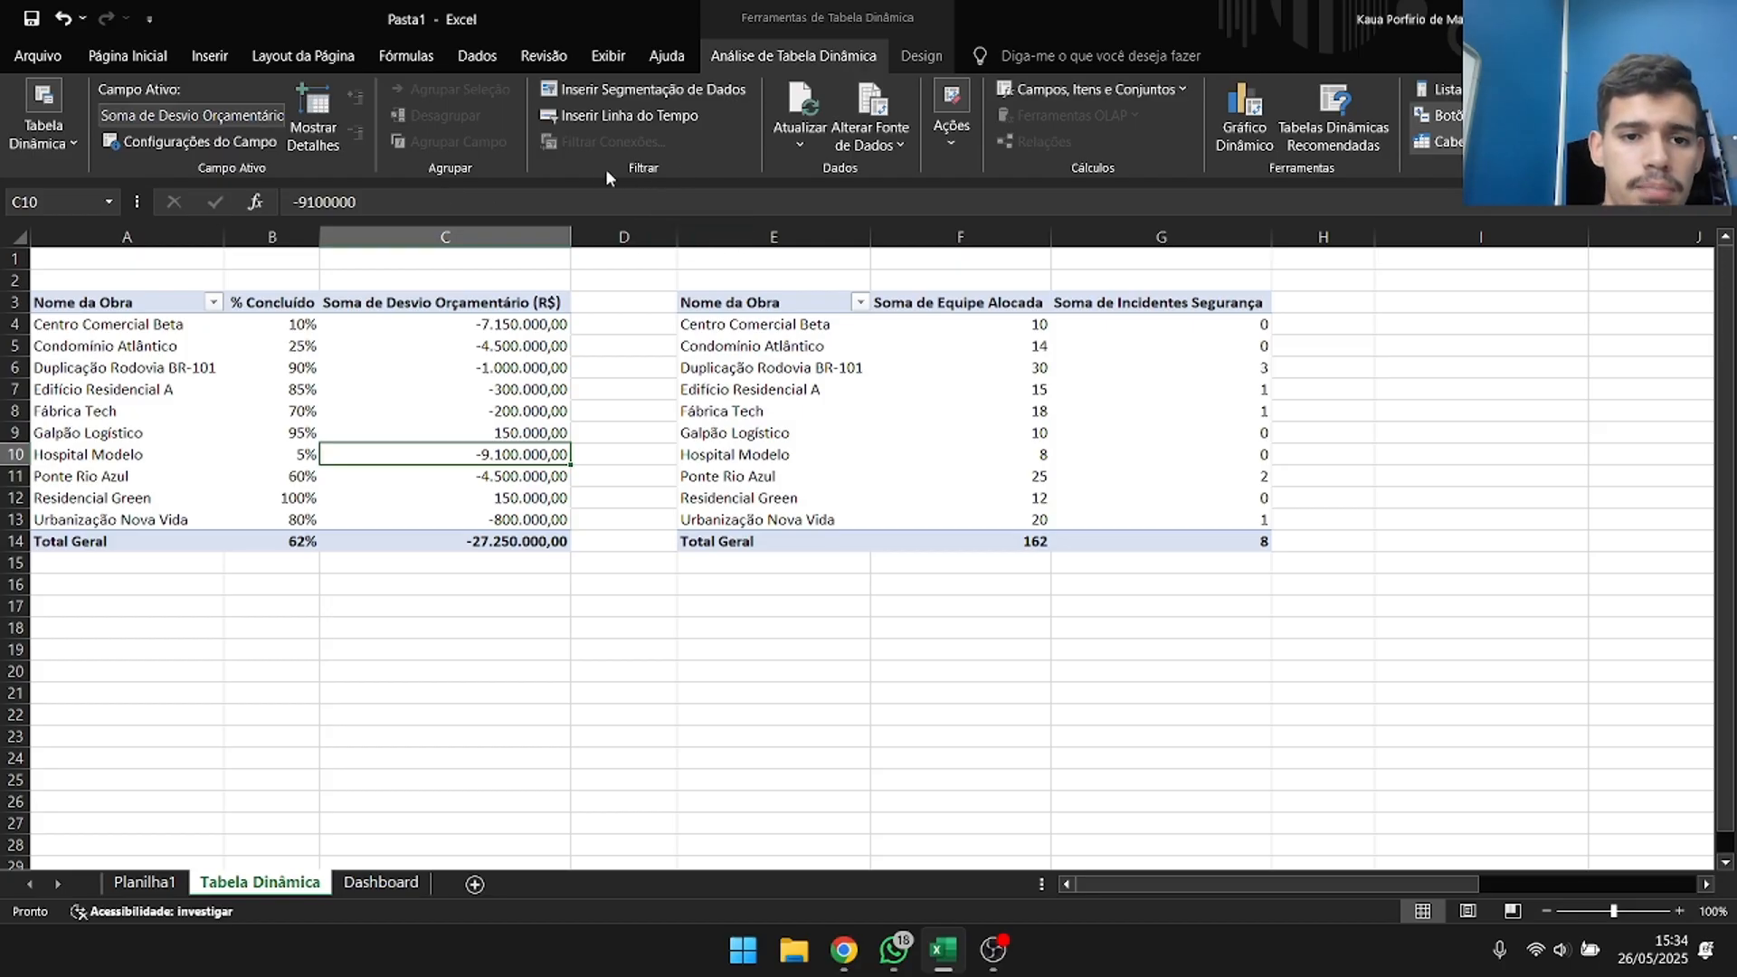
click(666, 90)
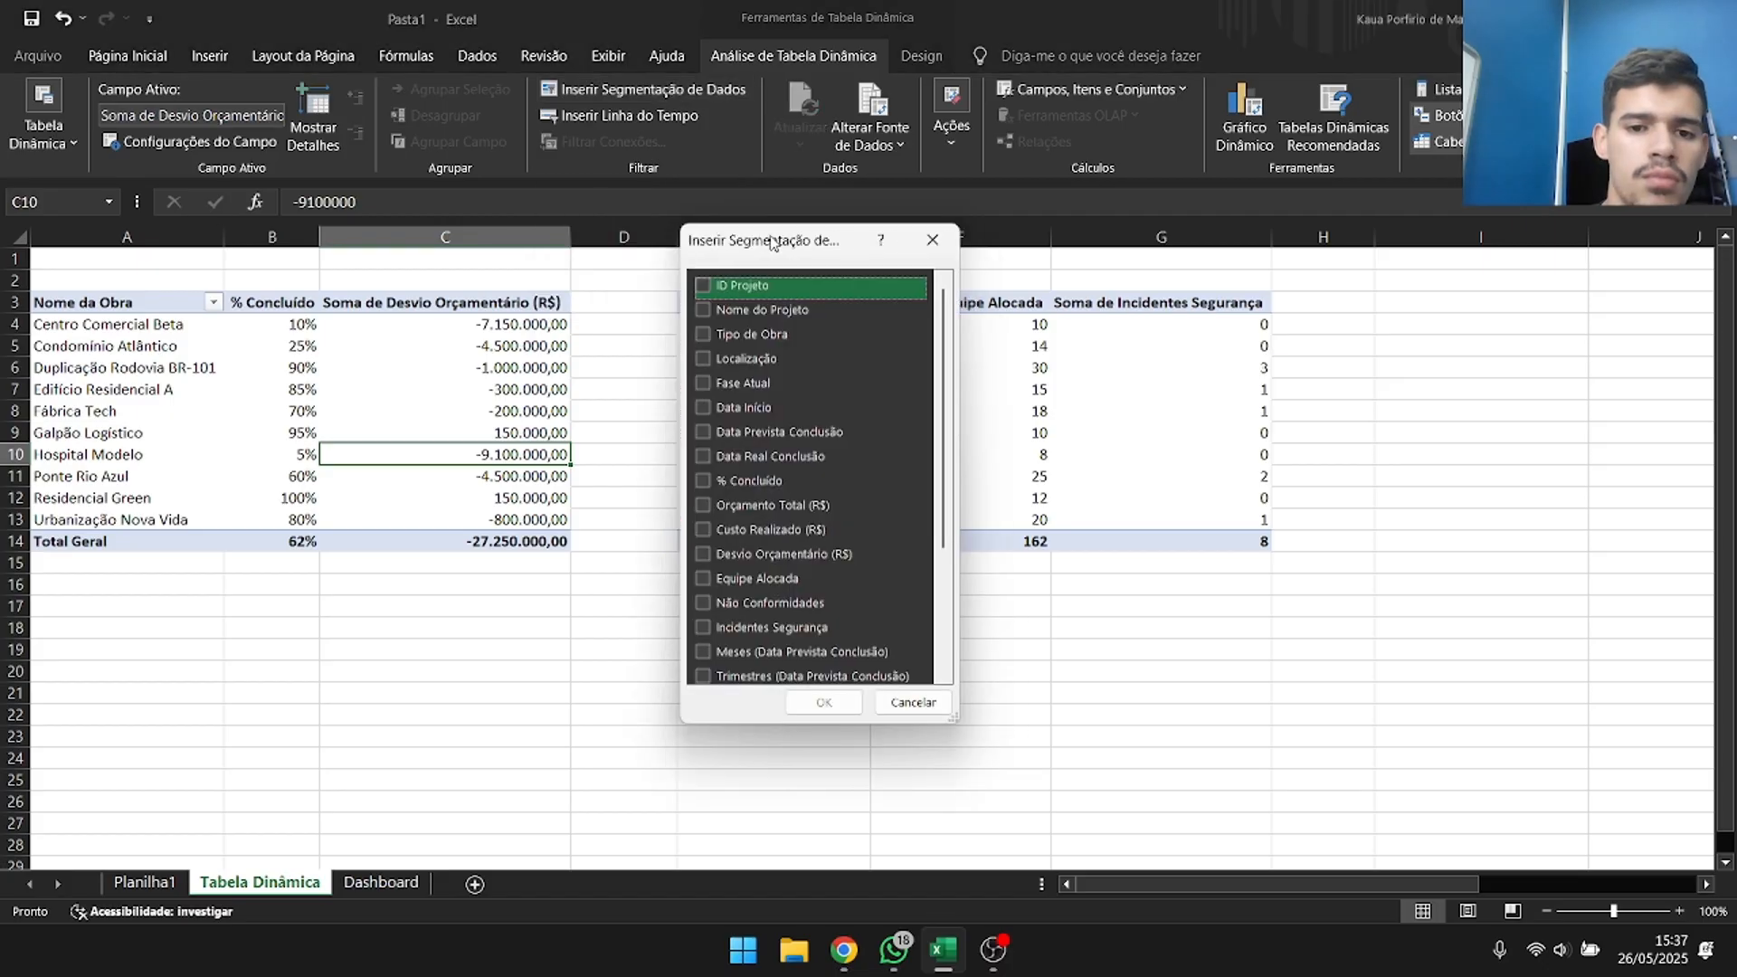
drag(797, 341, 606, 181)
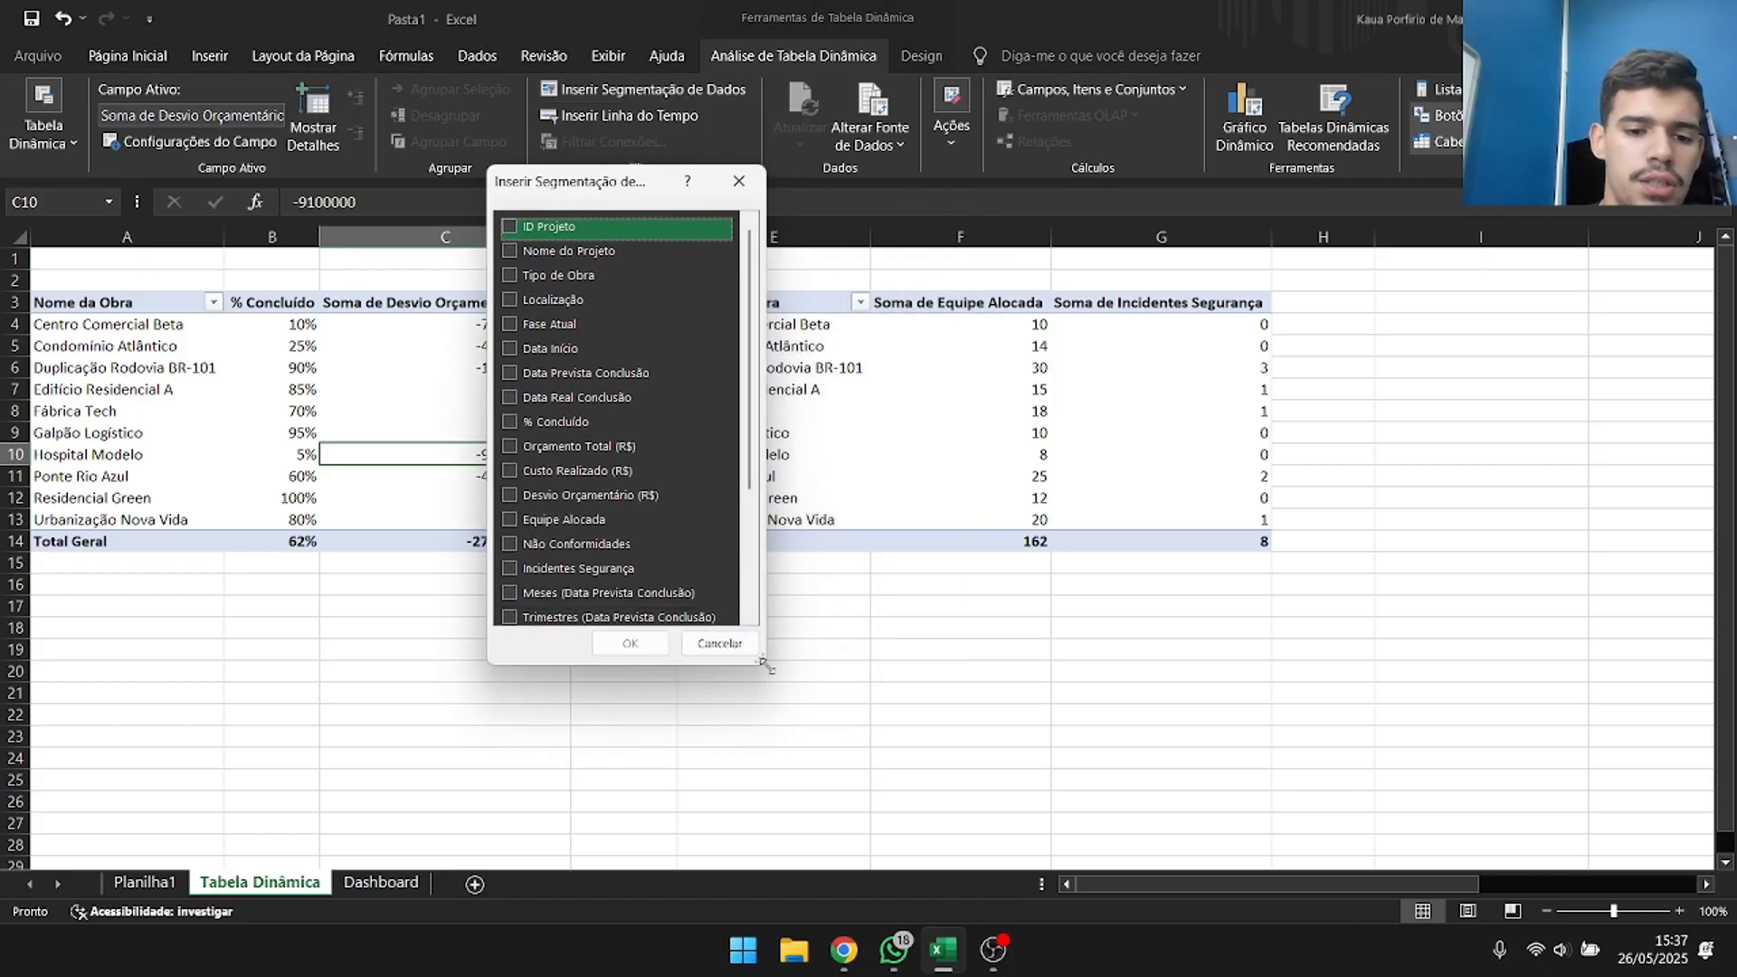
drag(765, 665, 1007, 848)
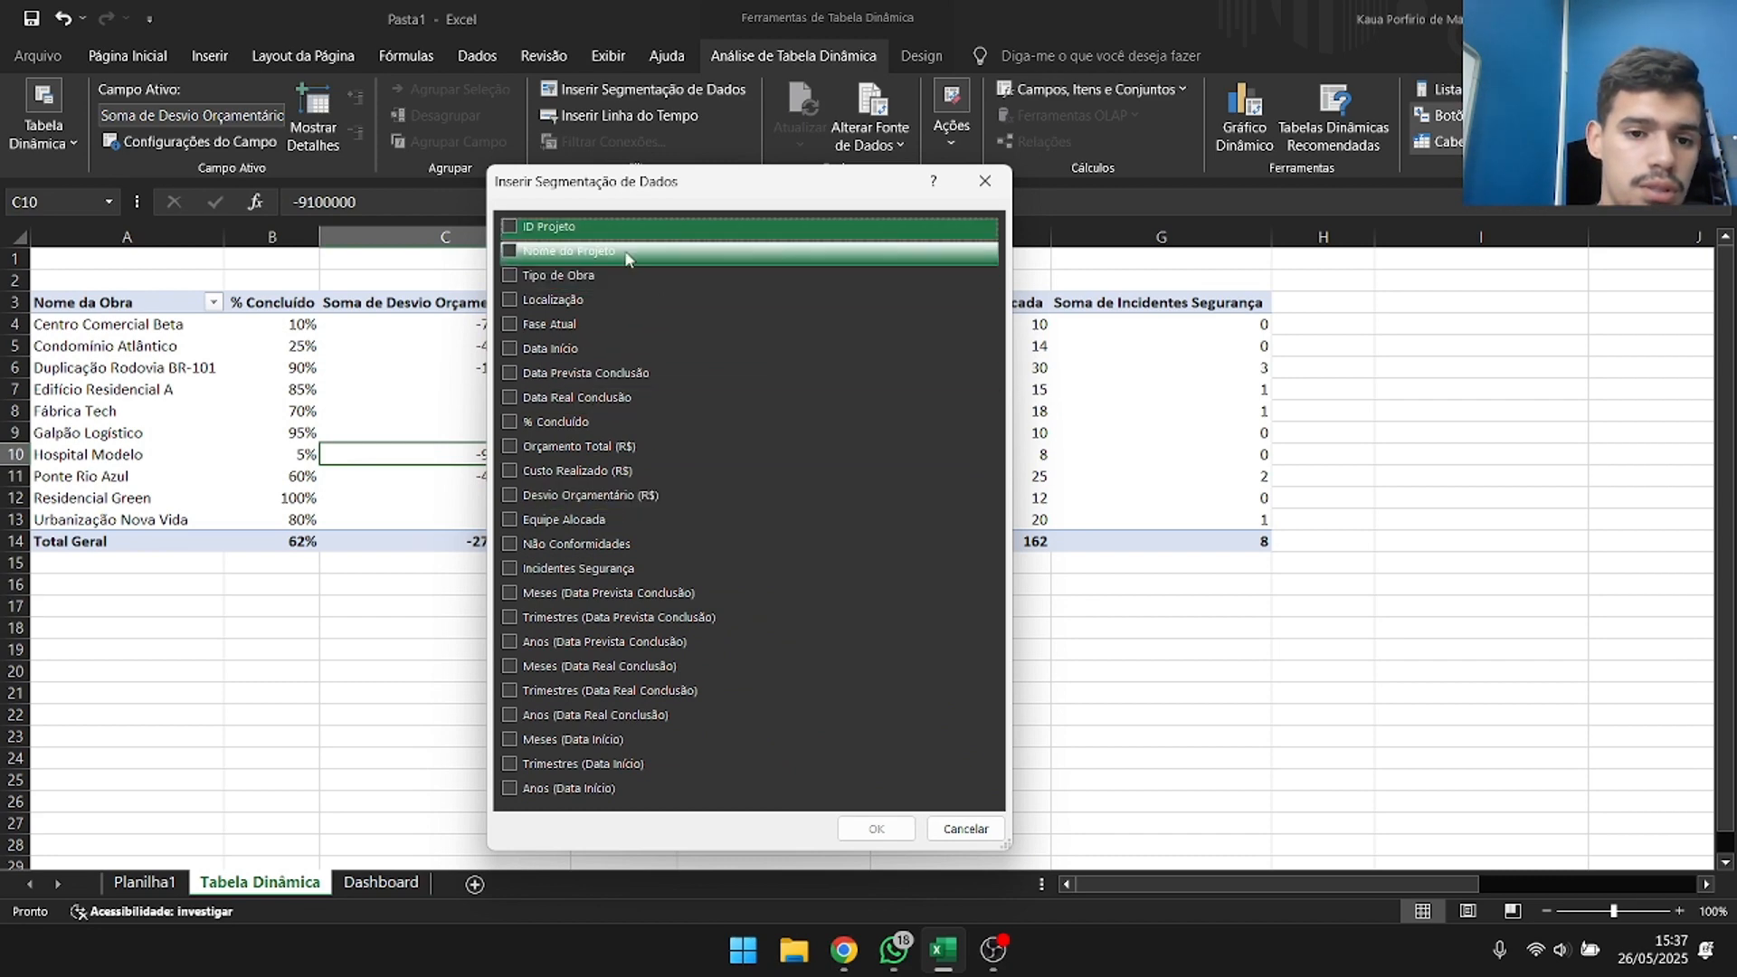
drag(692, 191, 781, 141)
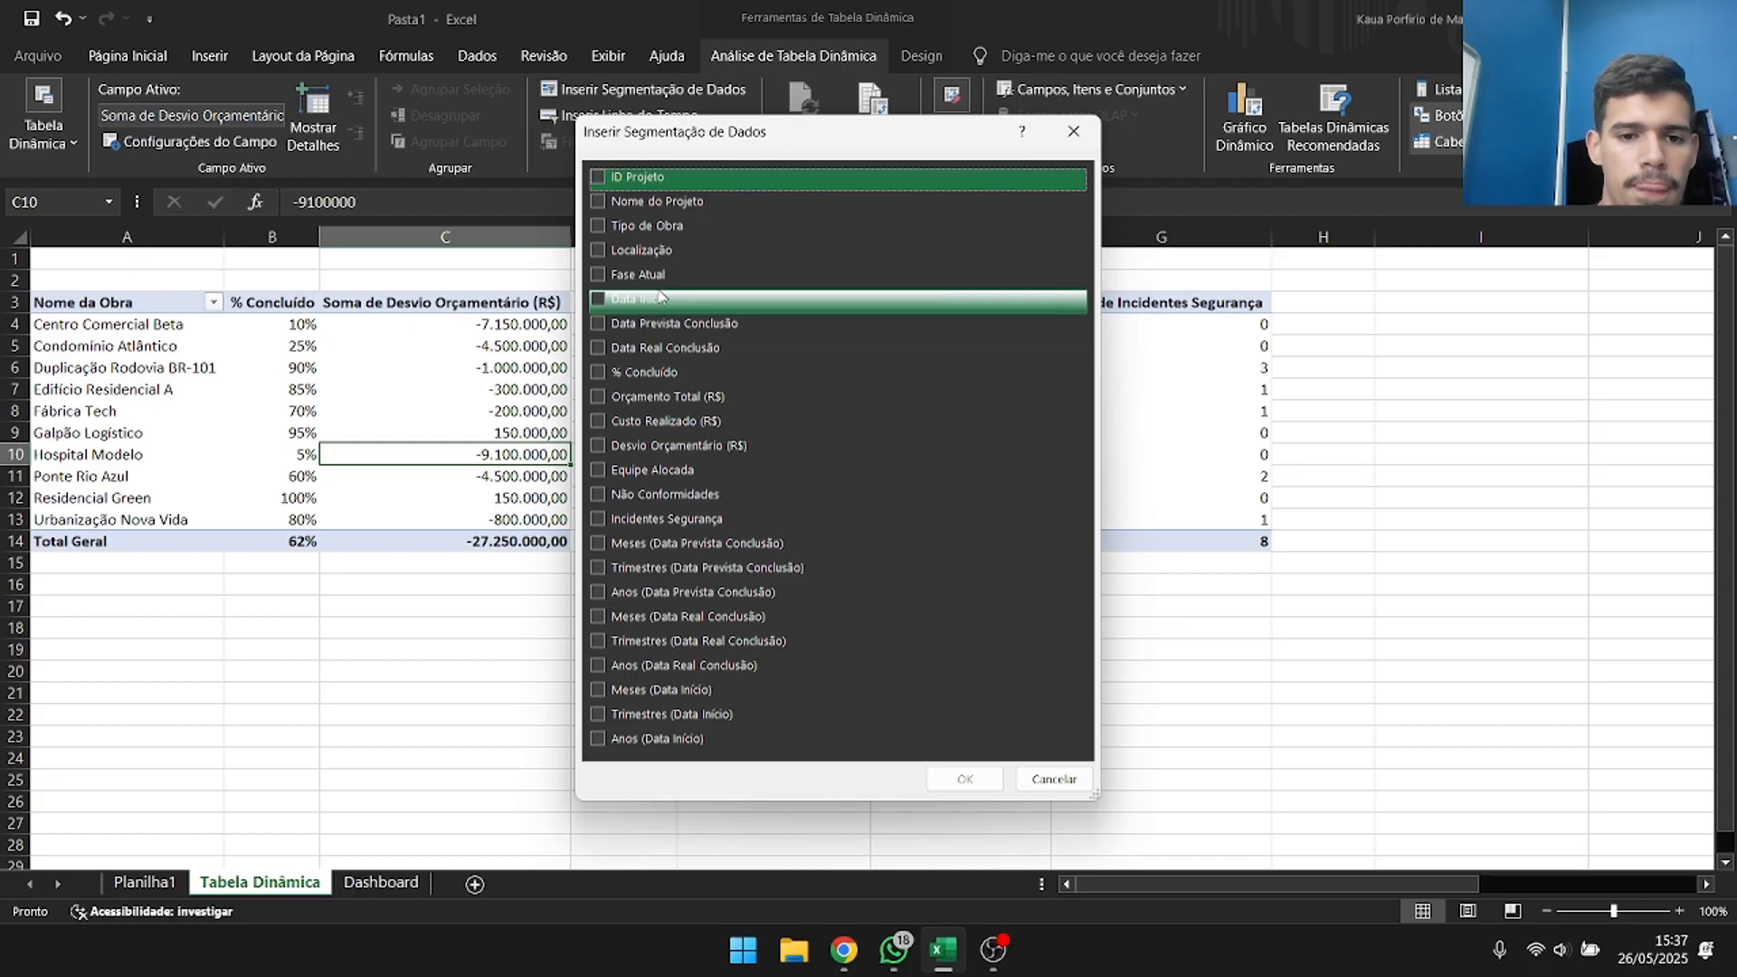
click(598, 274)
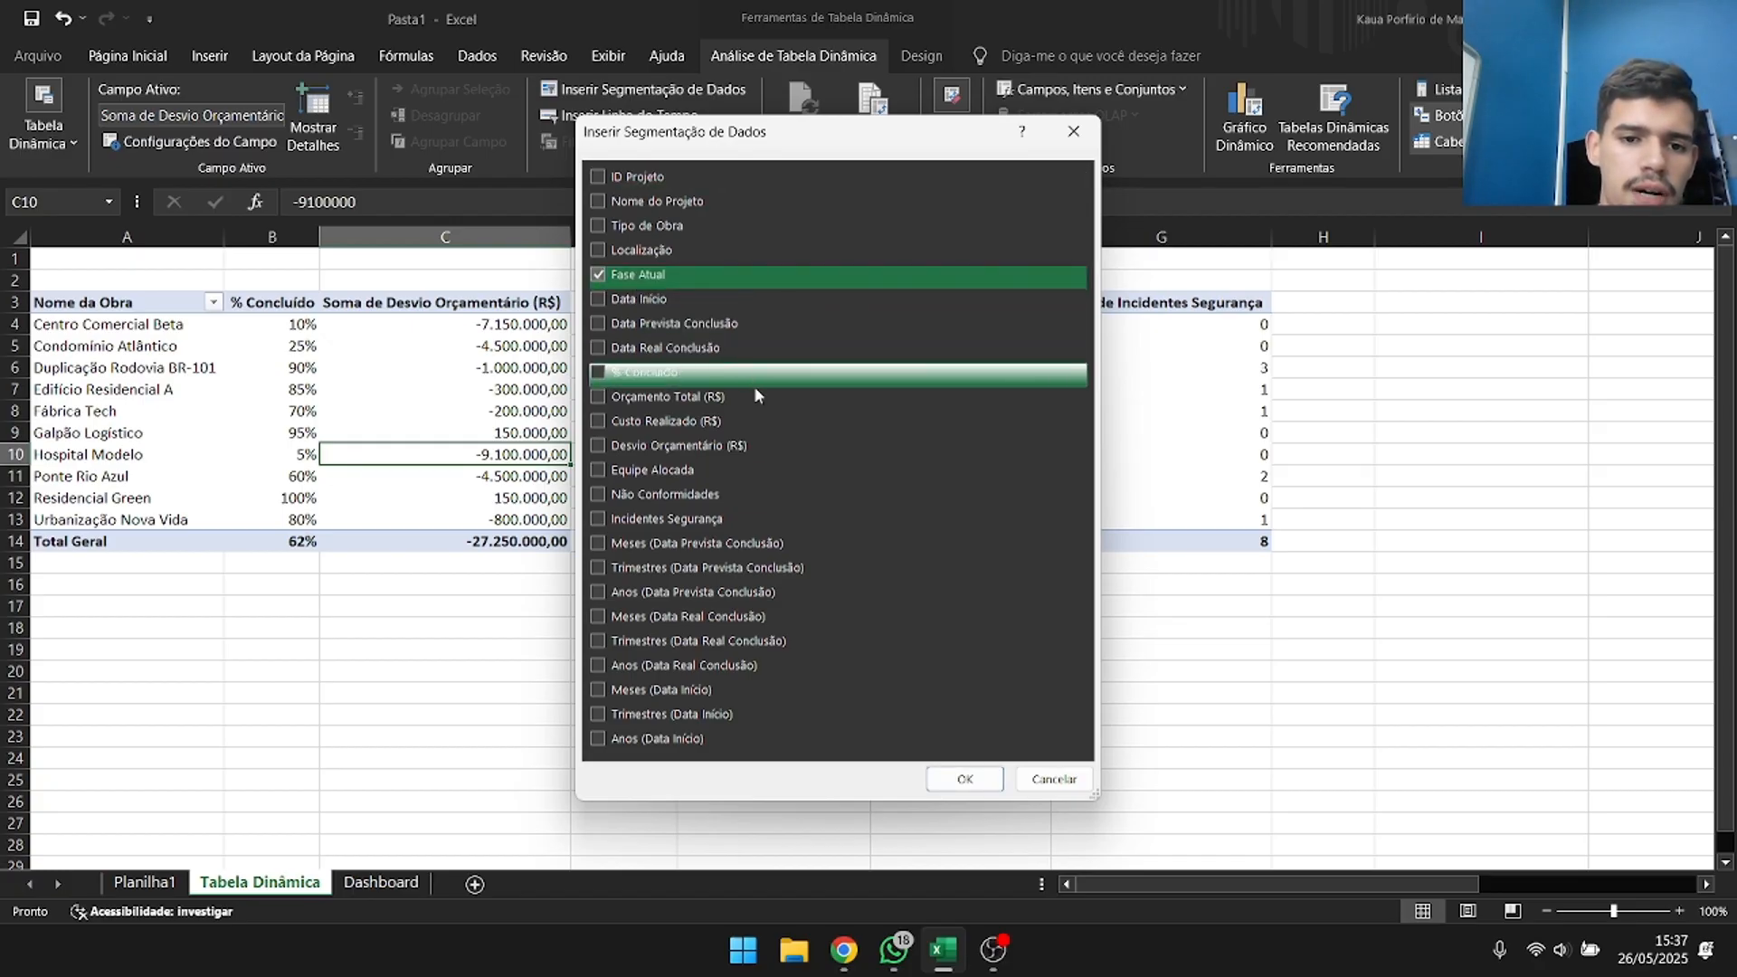
click(965, 779)
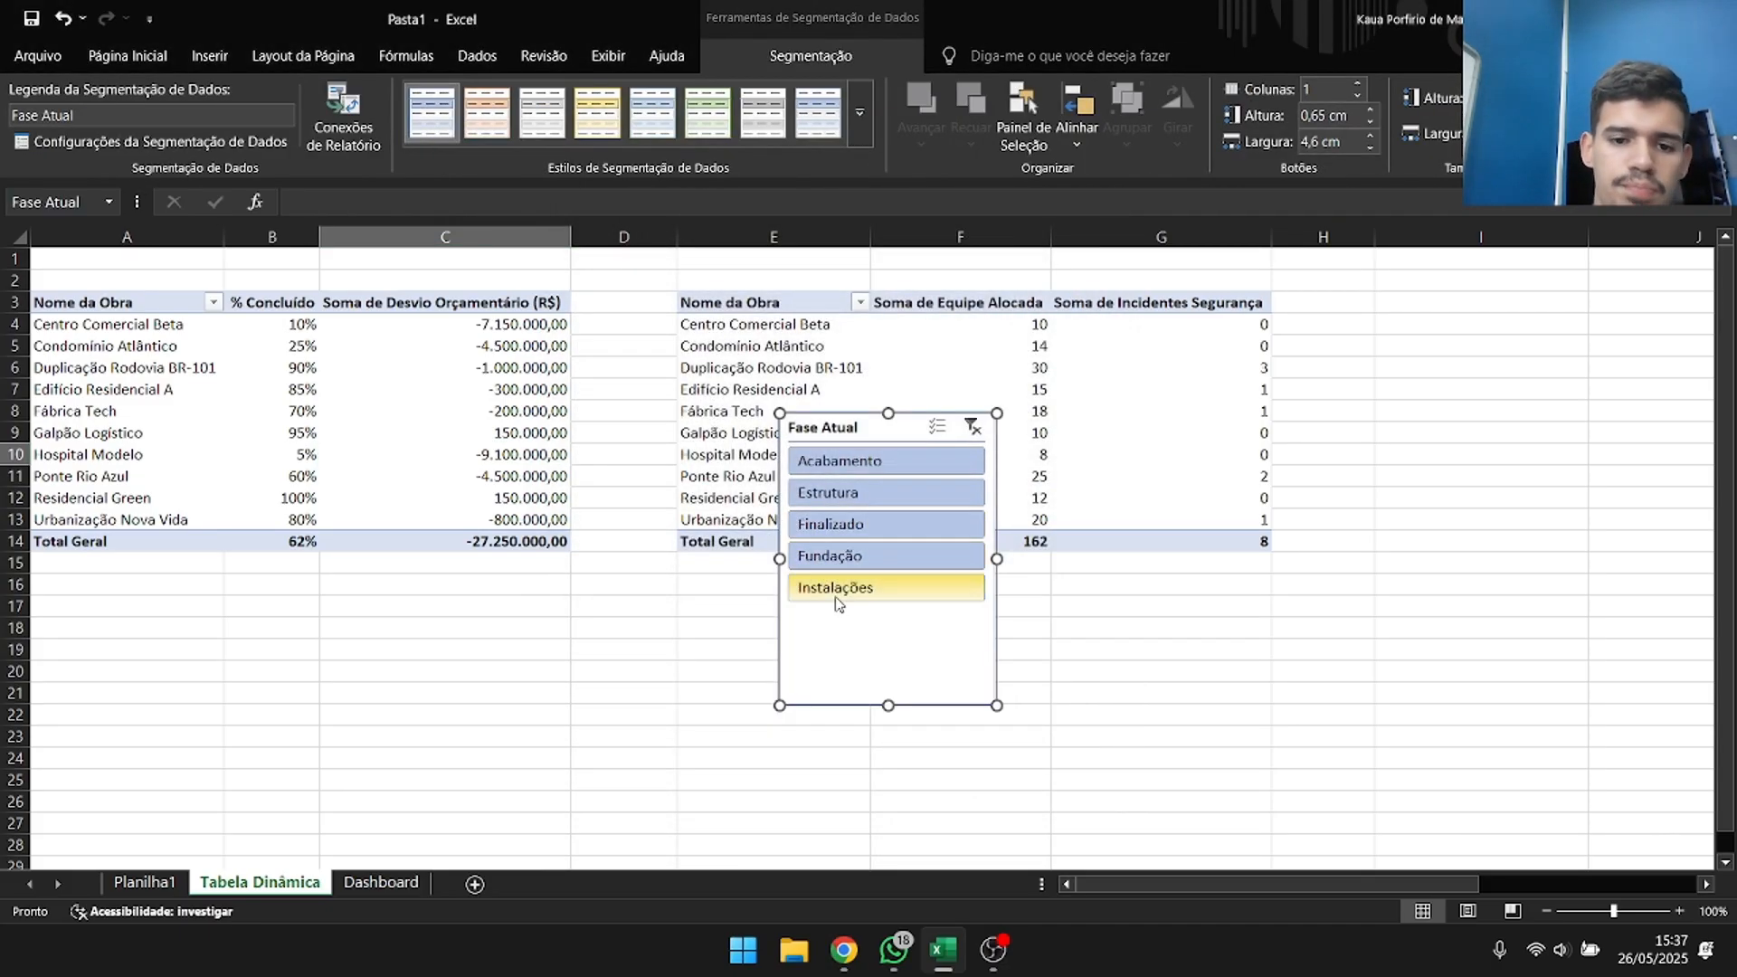
drag(836, 427, 675, 294)
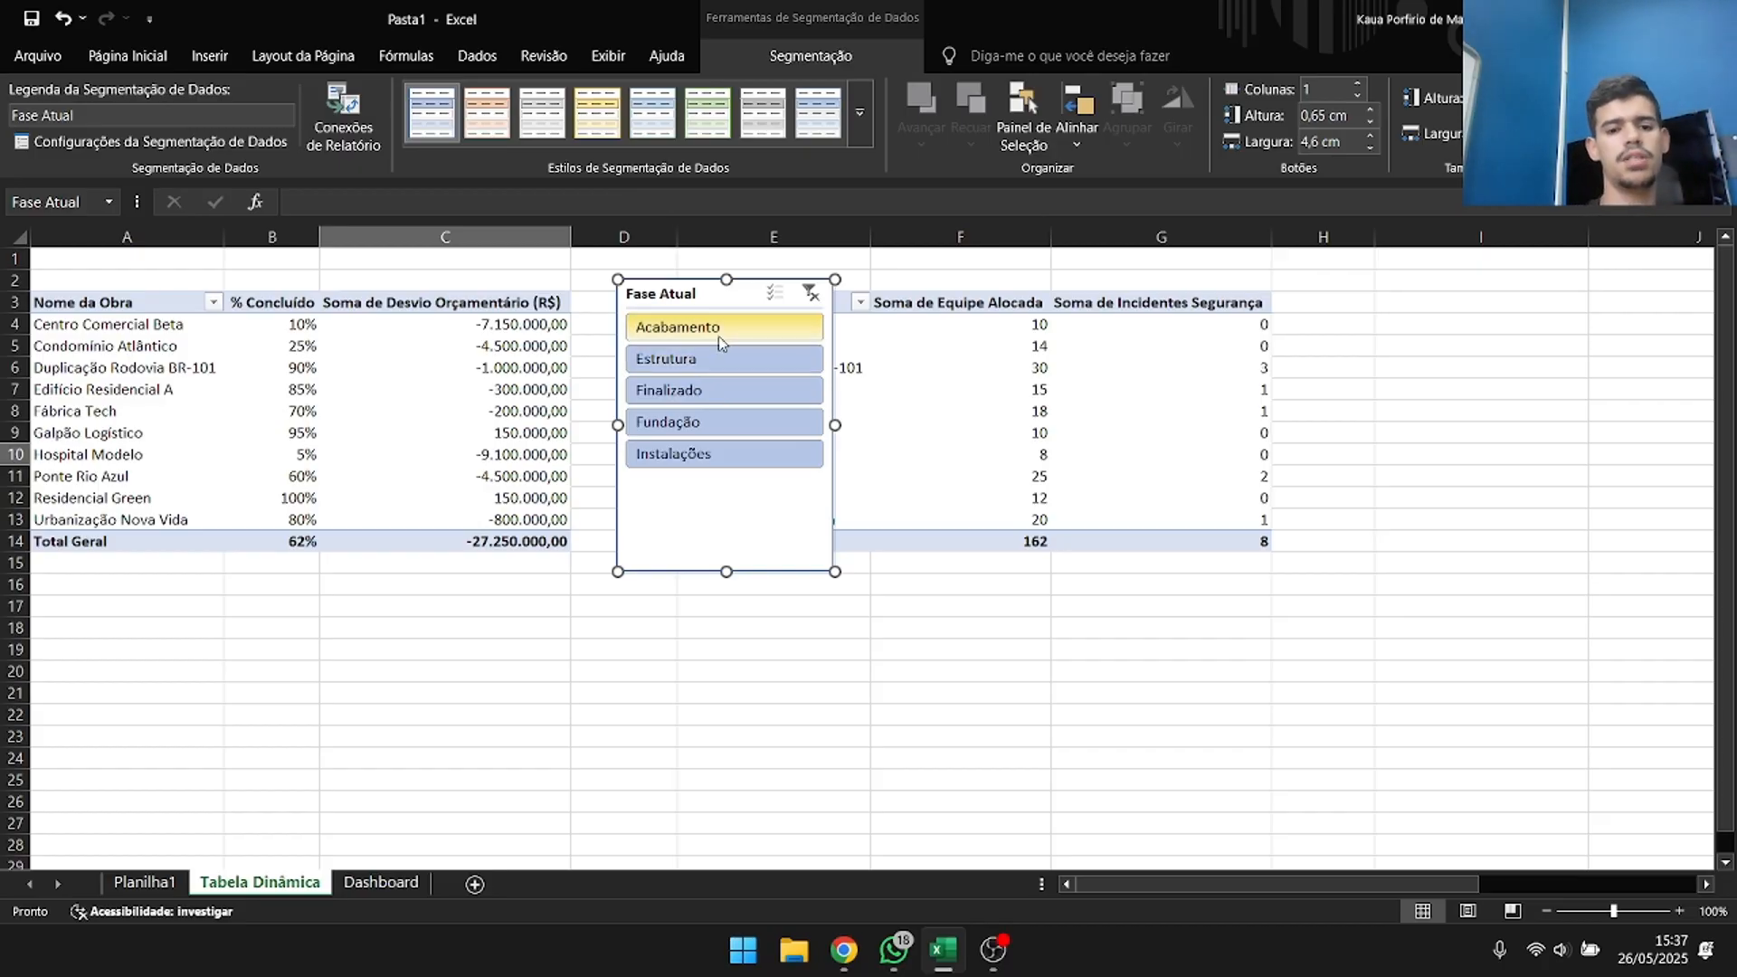
Filter the first pivot table by Acabamento, Estrutura, Finalizado, Fundação and Instalações in turn, and clear the slicer filter.
click(721, 333)
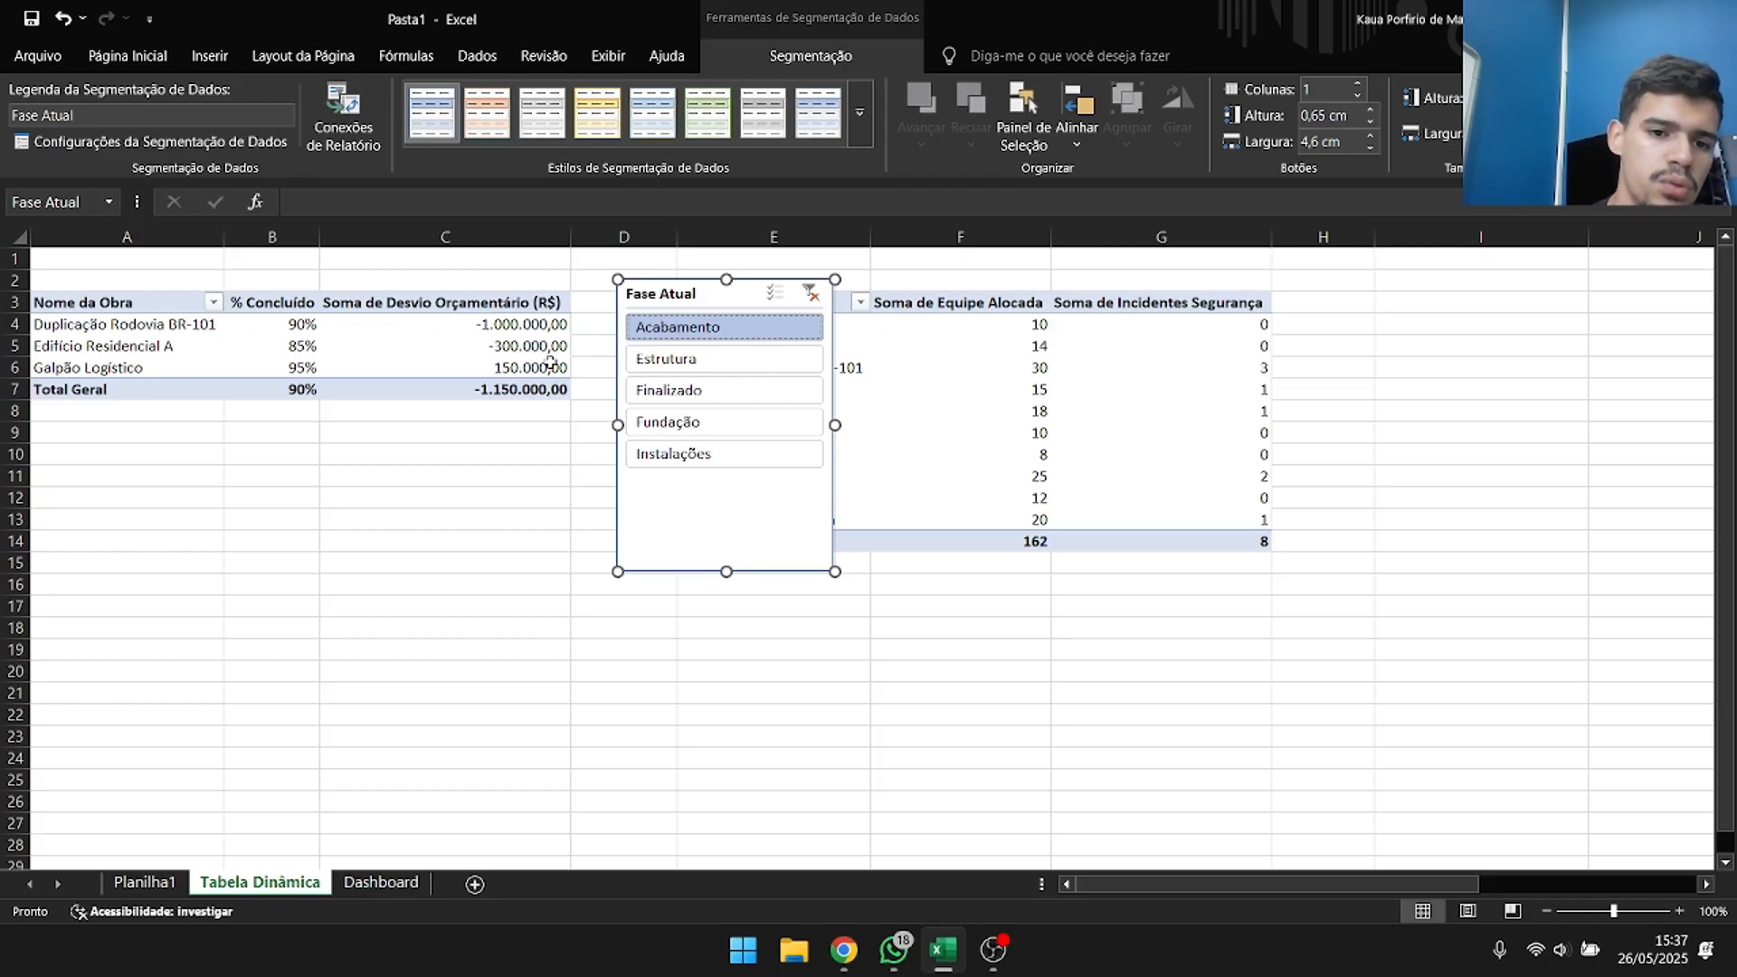
click(737, 359)
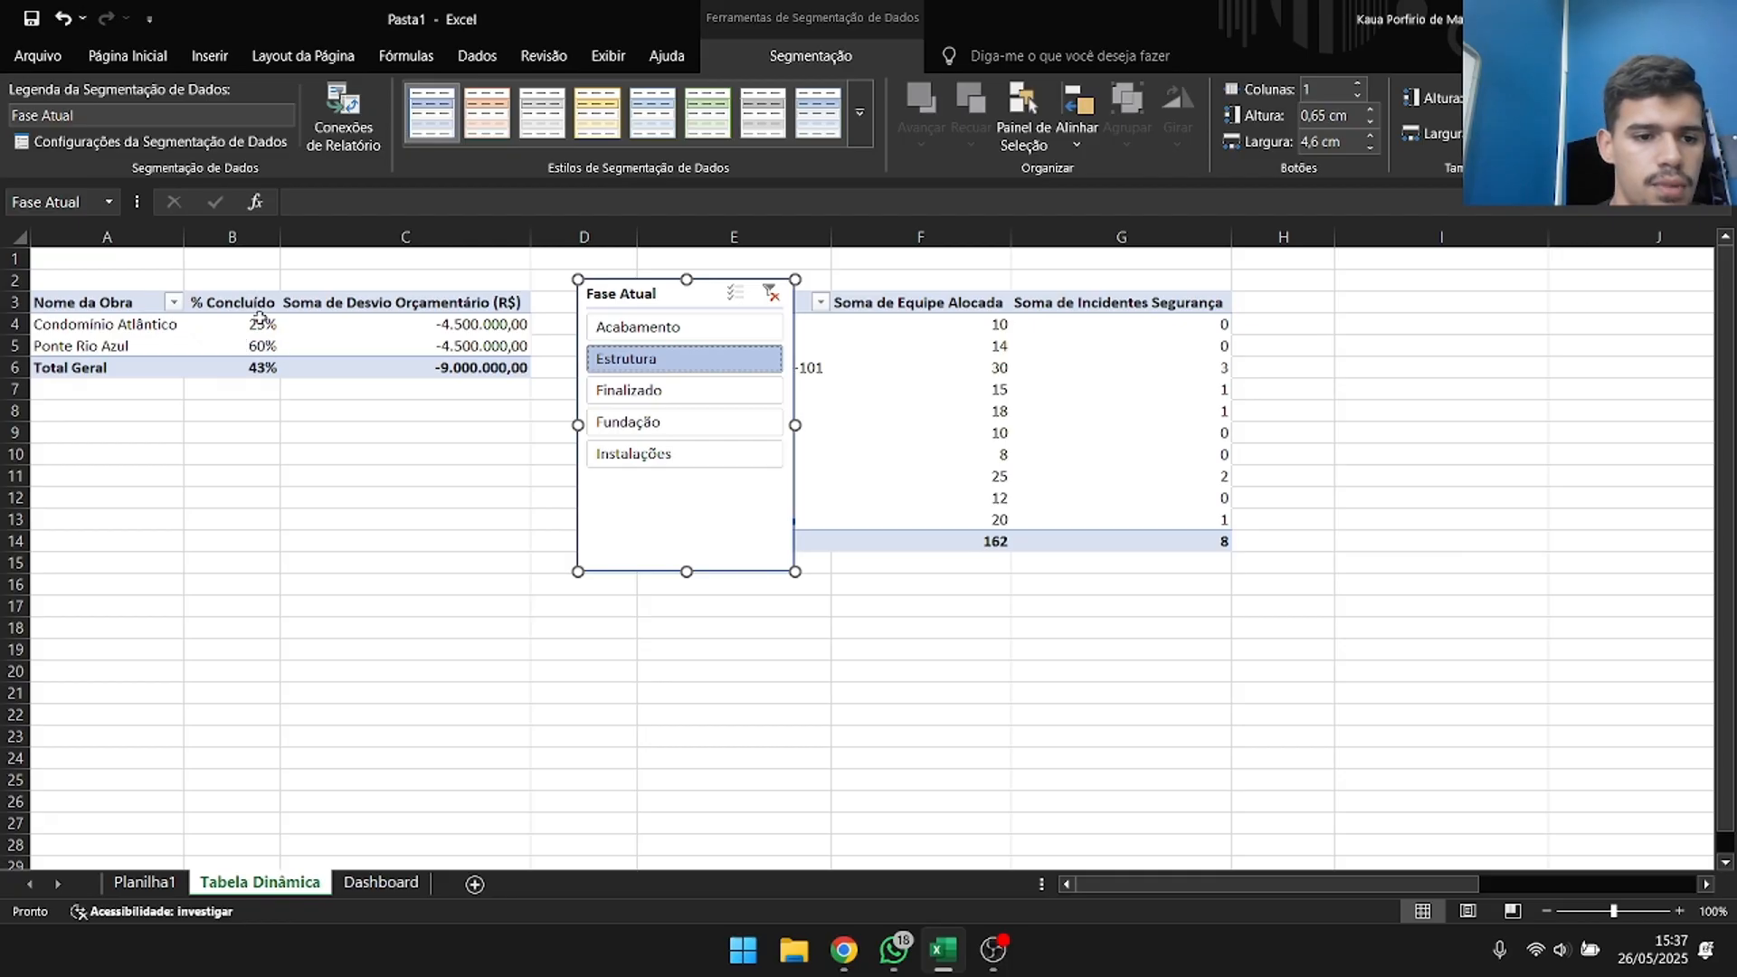
click(633, 392)
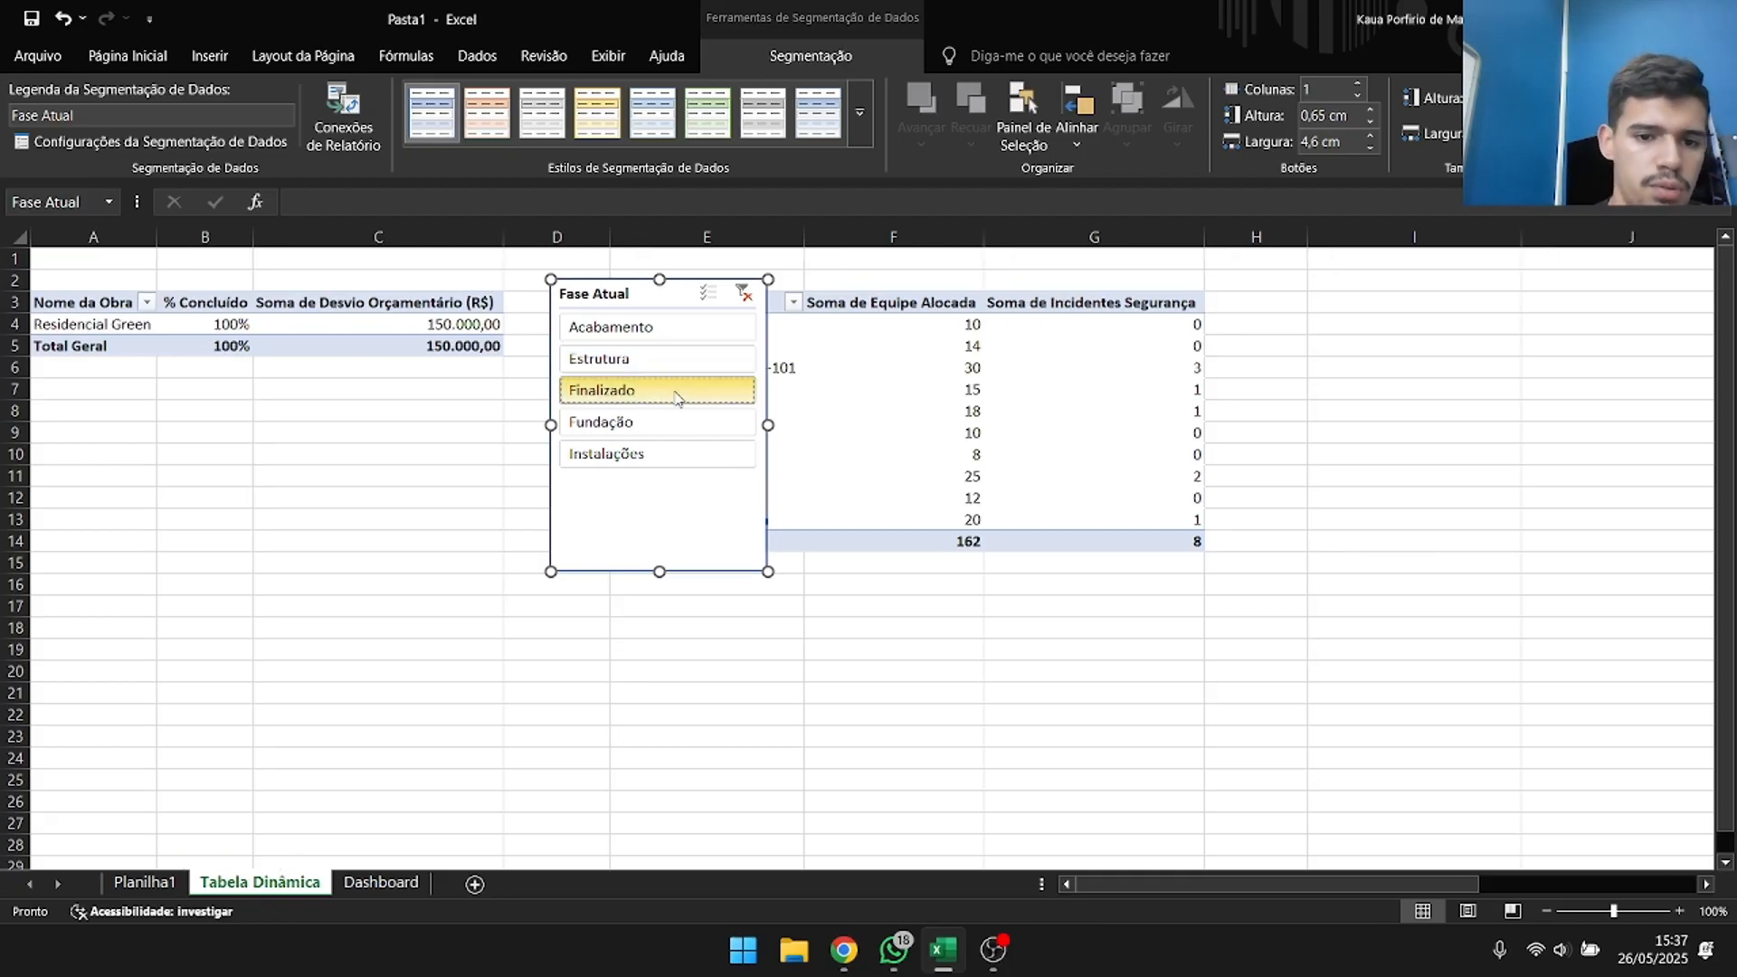
click(683, 434)
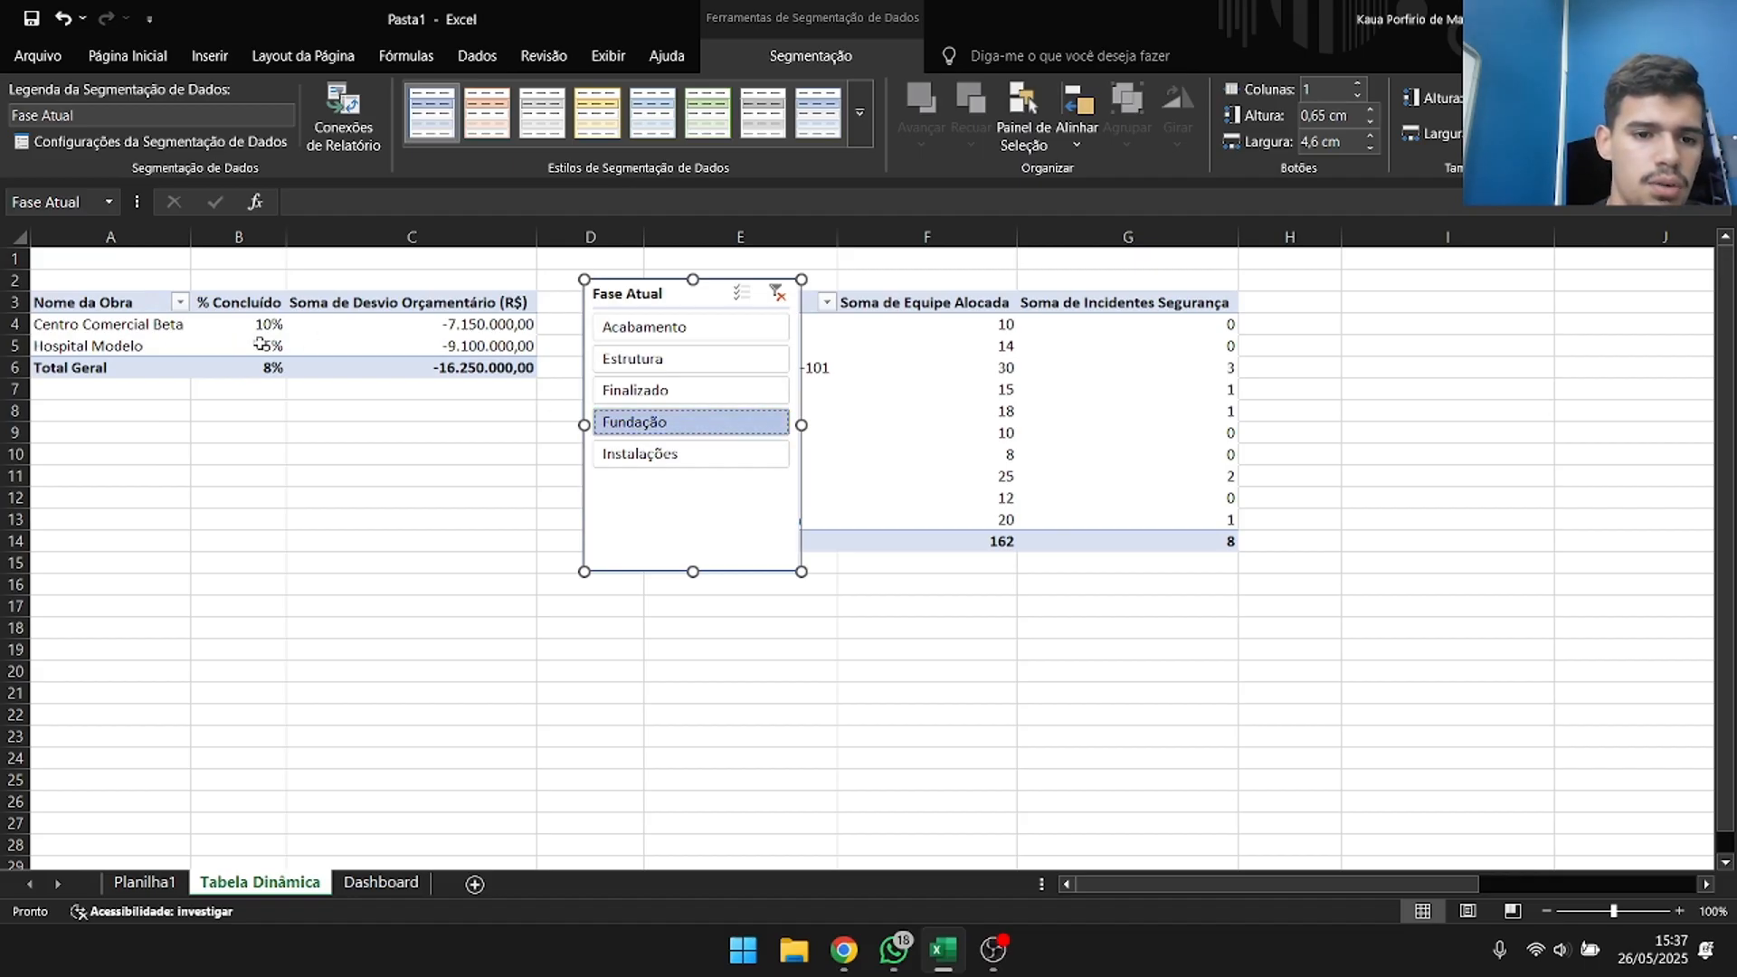
click(769, 454)
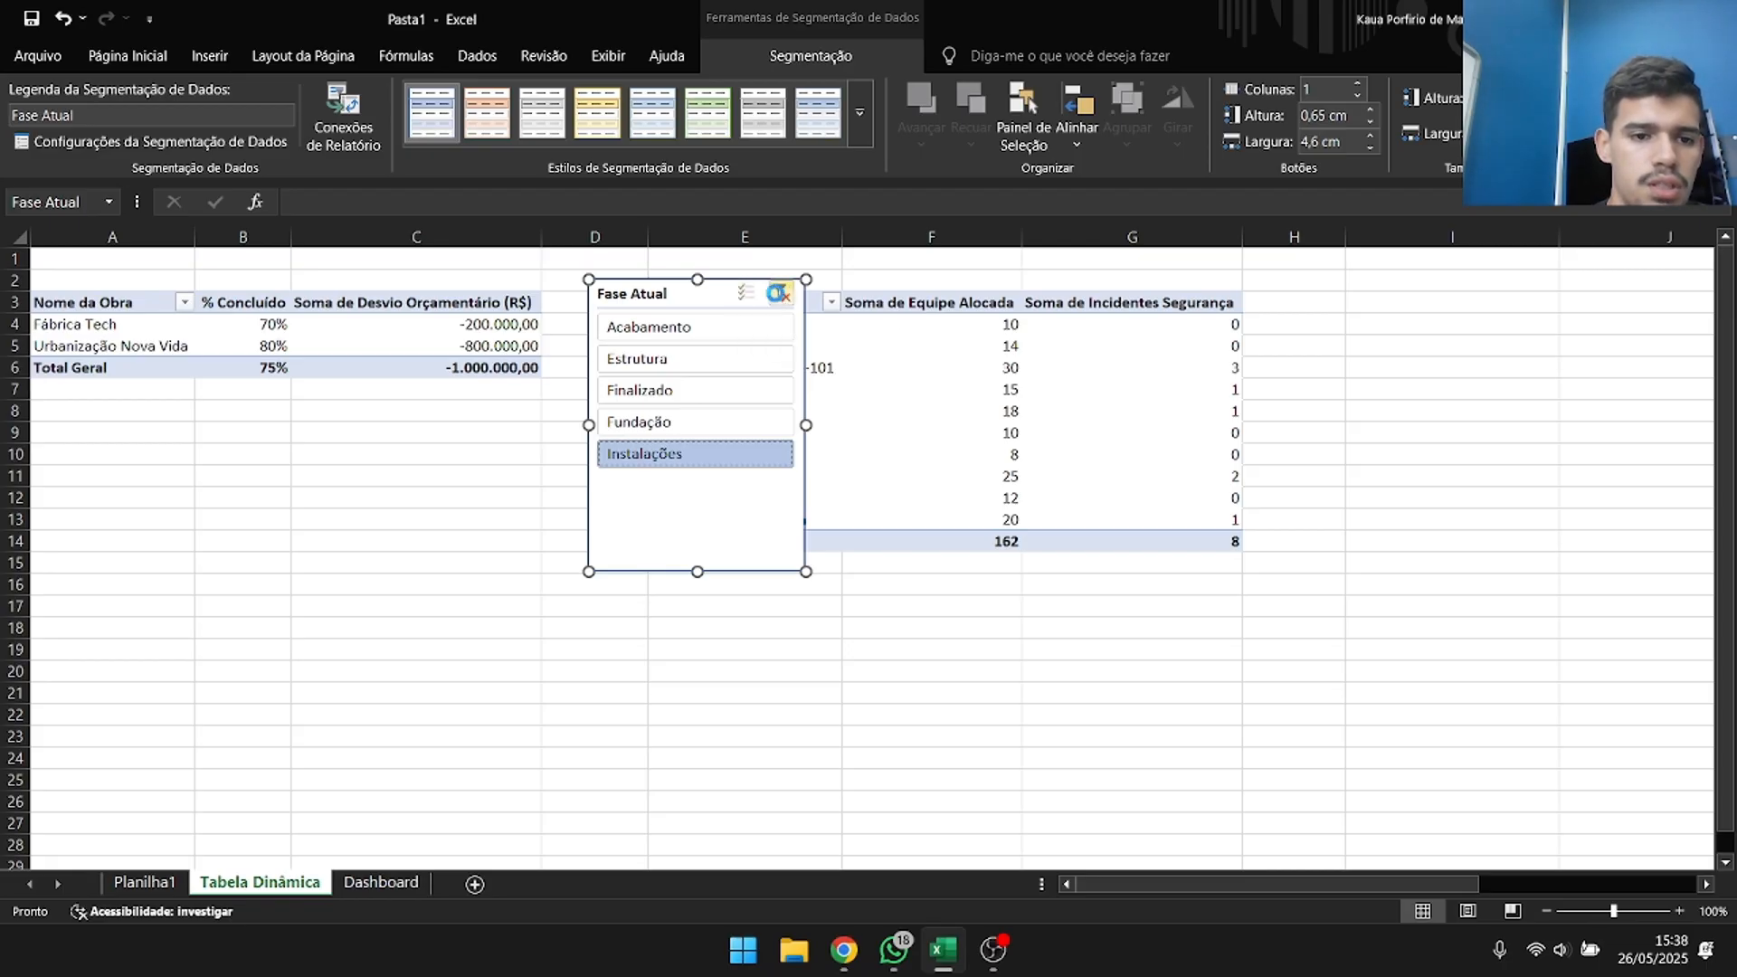
click(782, 294)
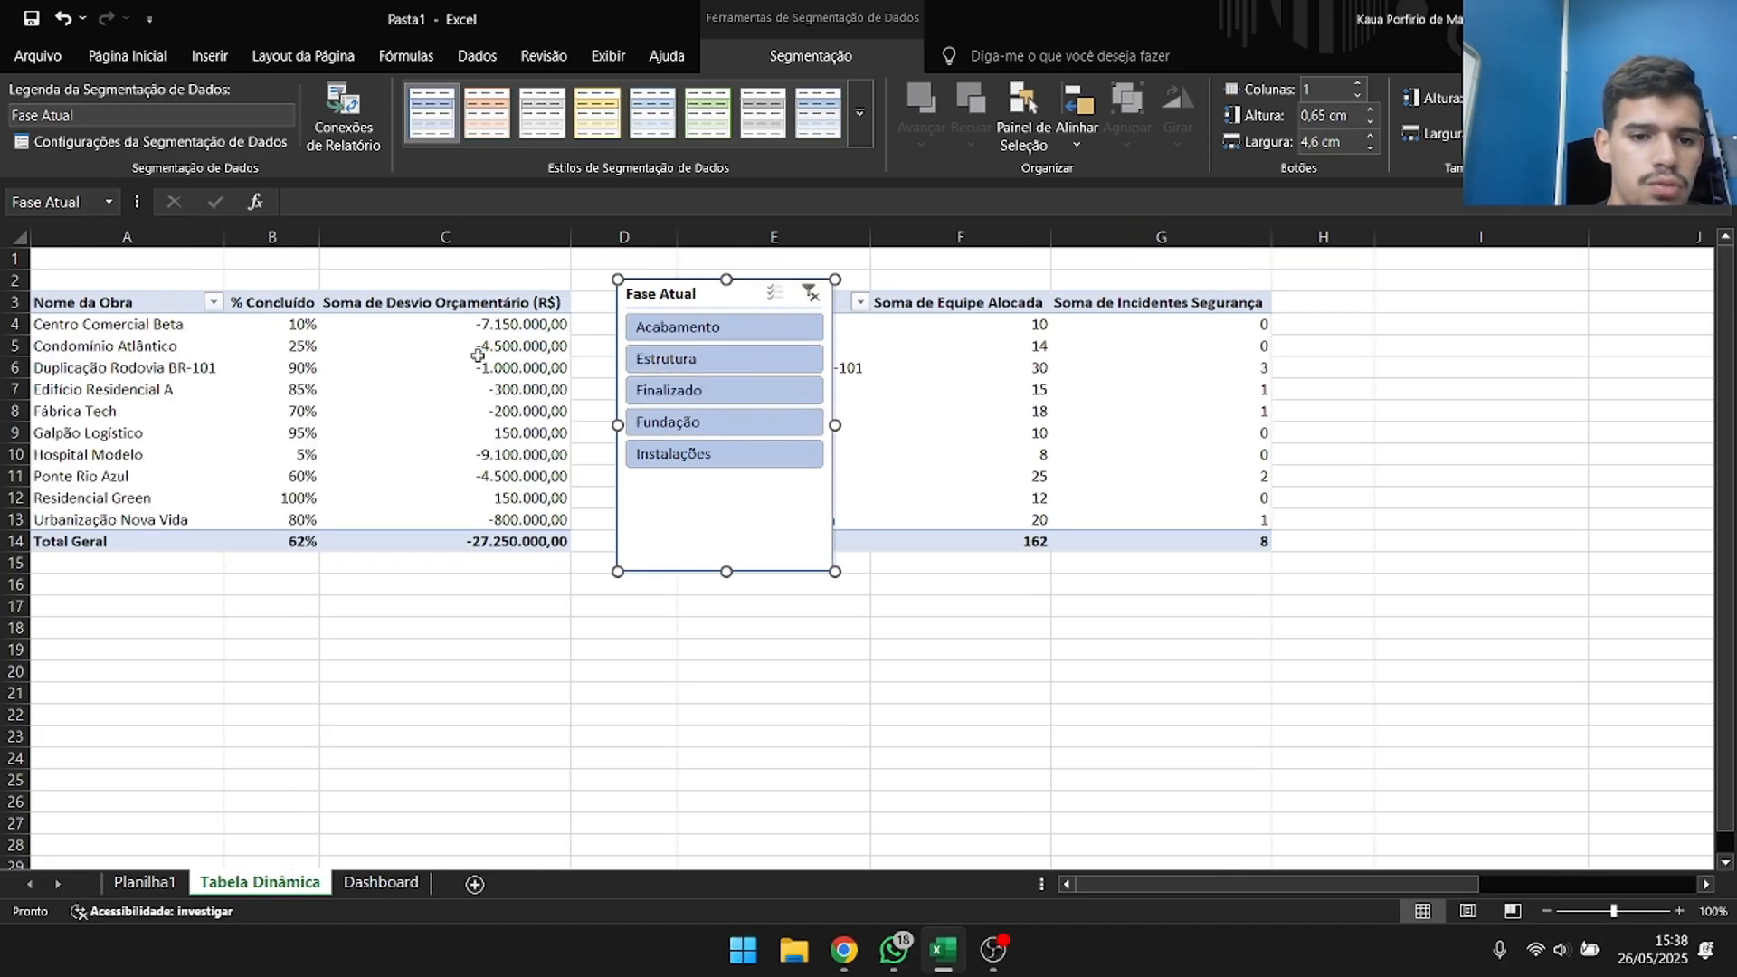
Turn on multi-select in the Fase Atual slicer, toggle off every phase one by one, and turn multi-select off again.
click(767, 300)
click(766, 337)
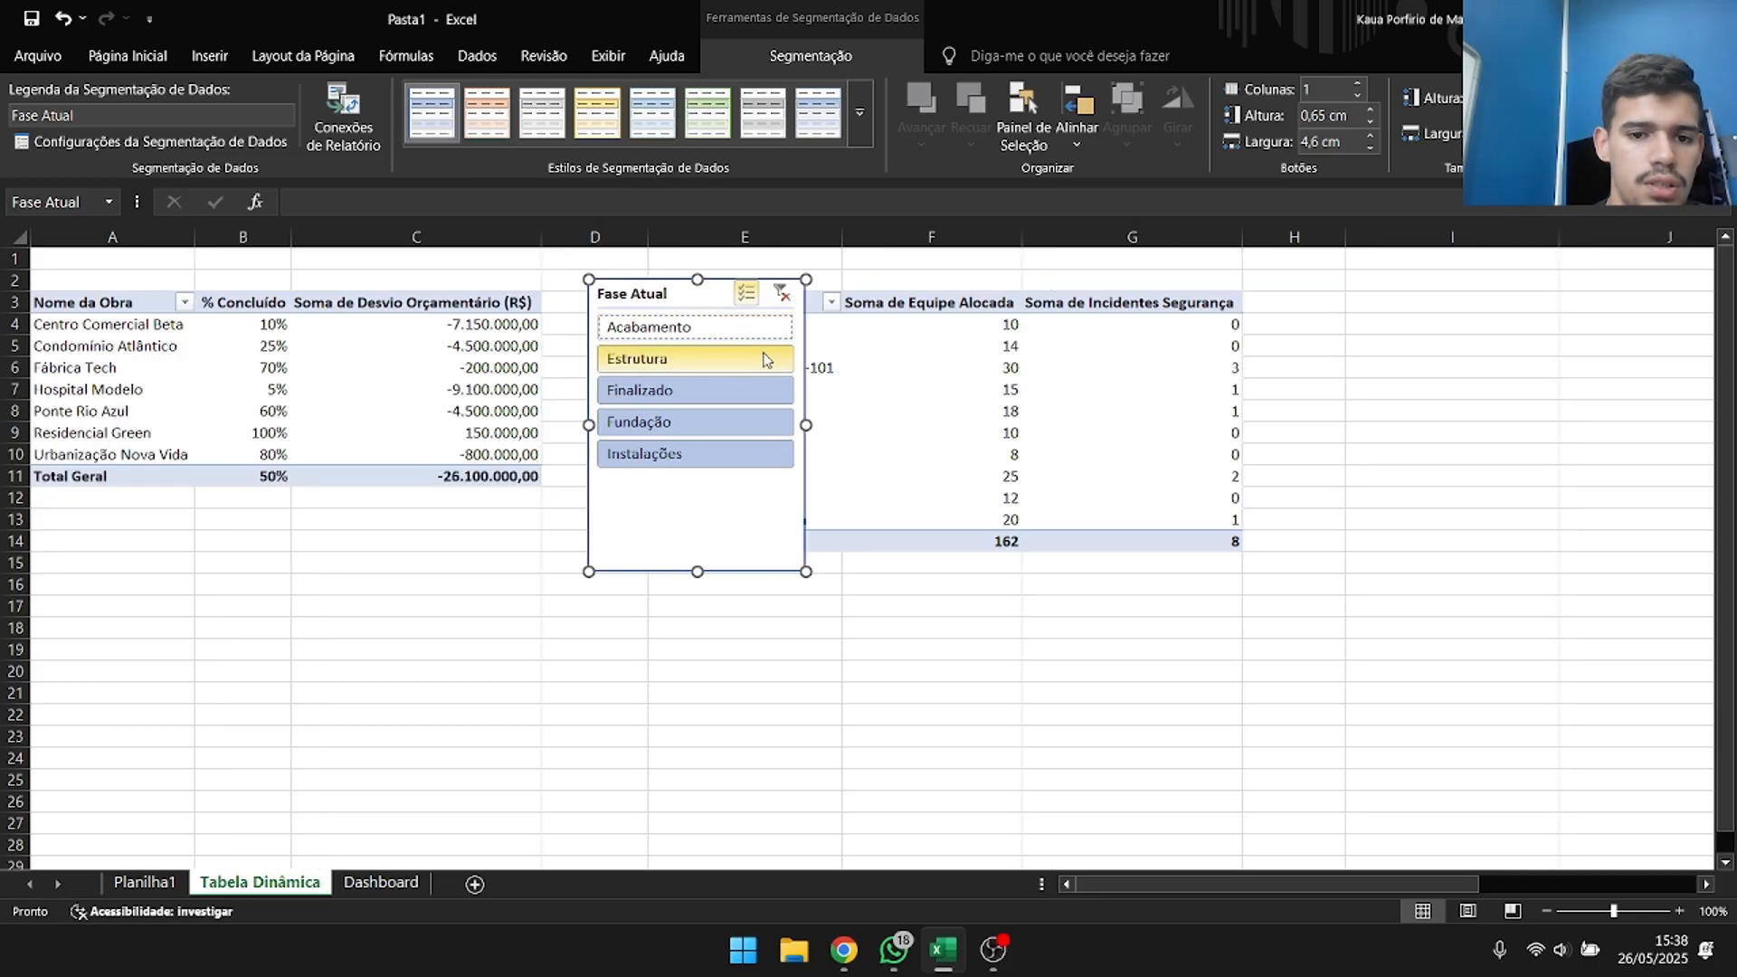
click(762, 359)
click(760, 389)
click(756, 422)
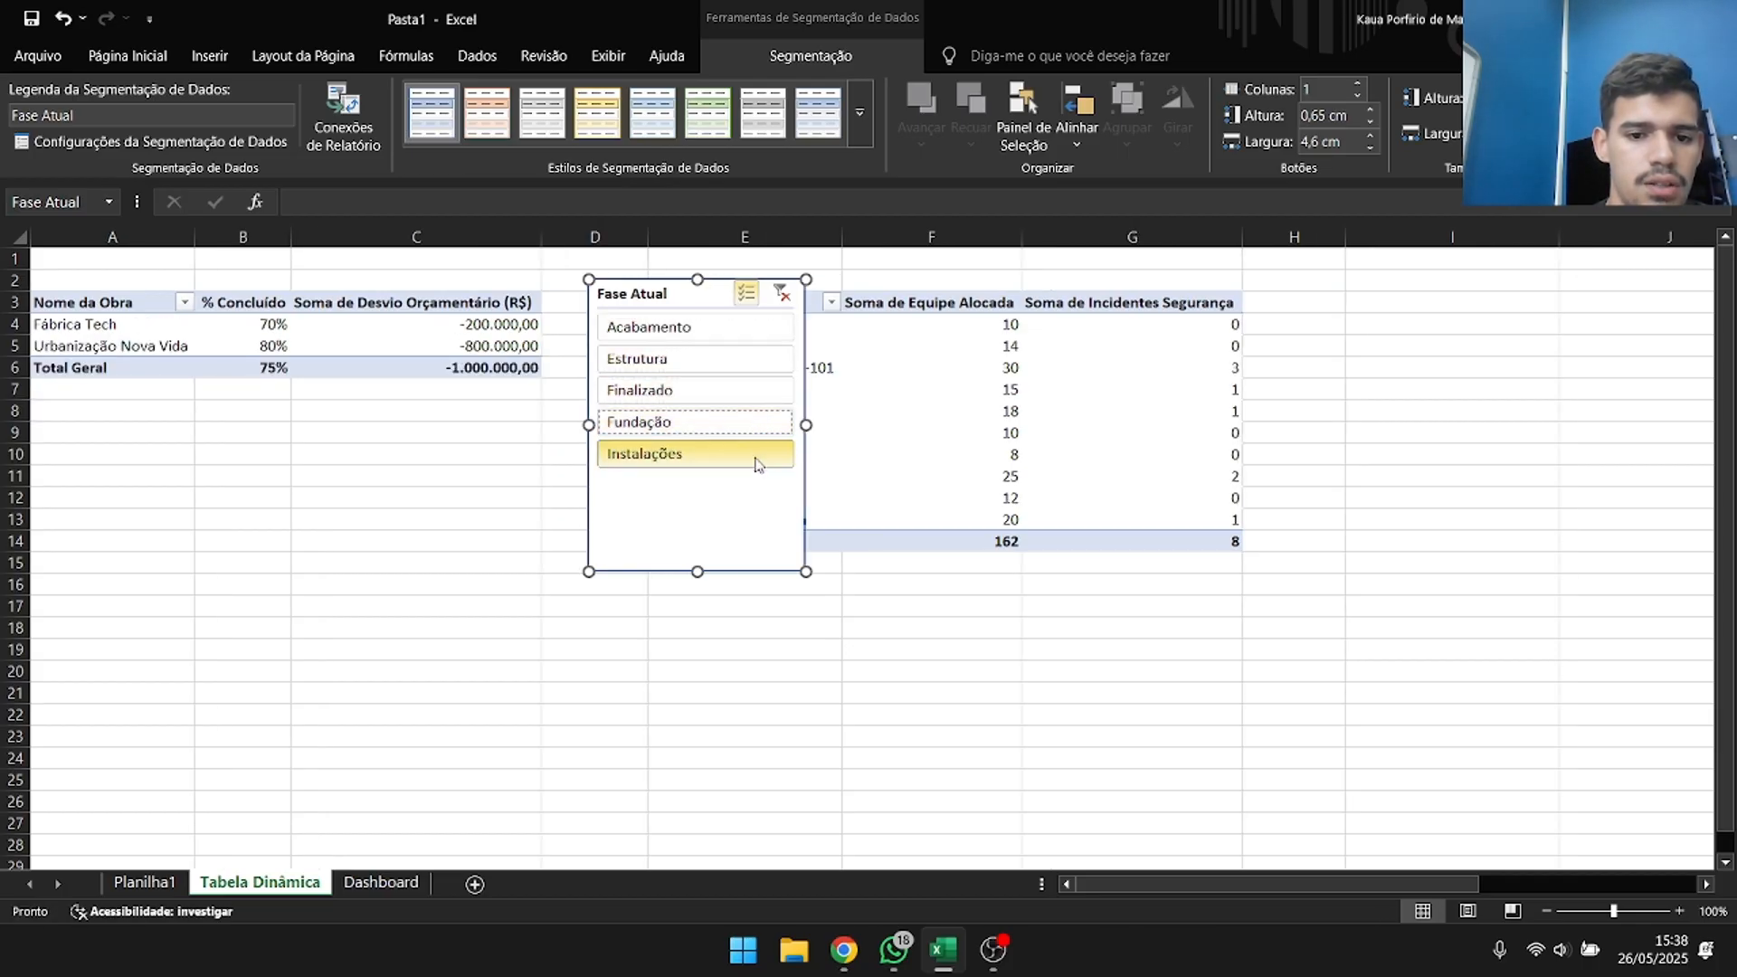
click(757, 453)
click(774, 297)
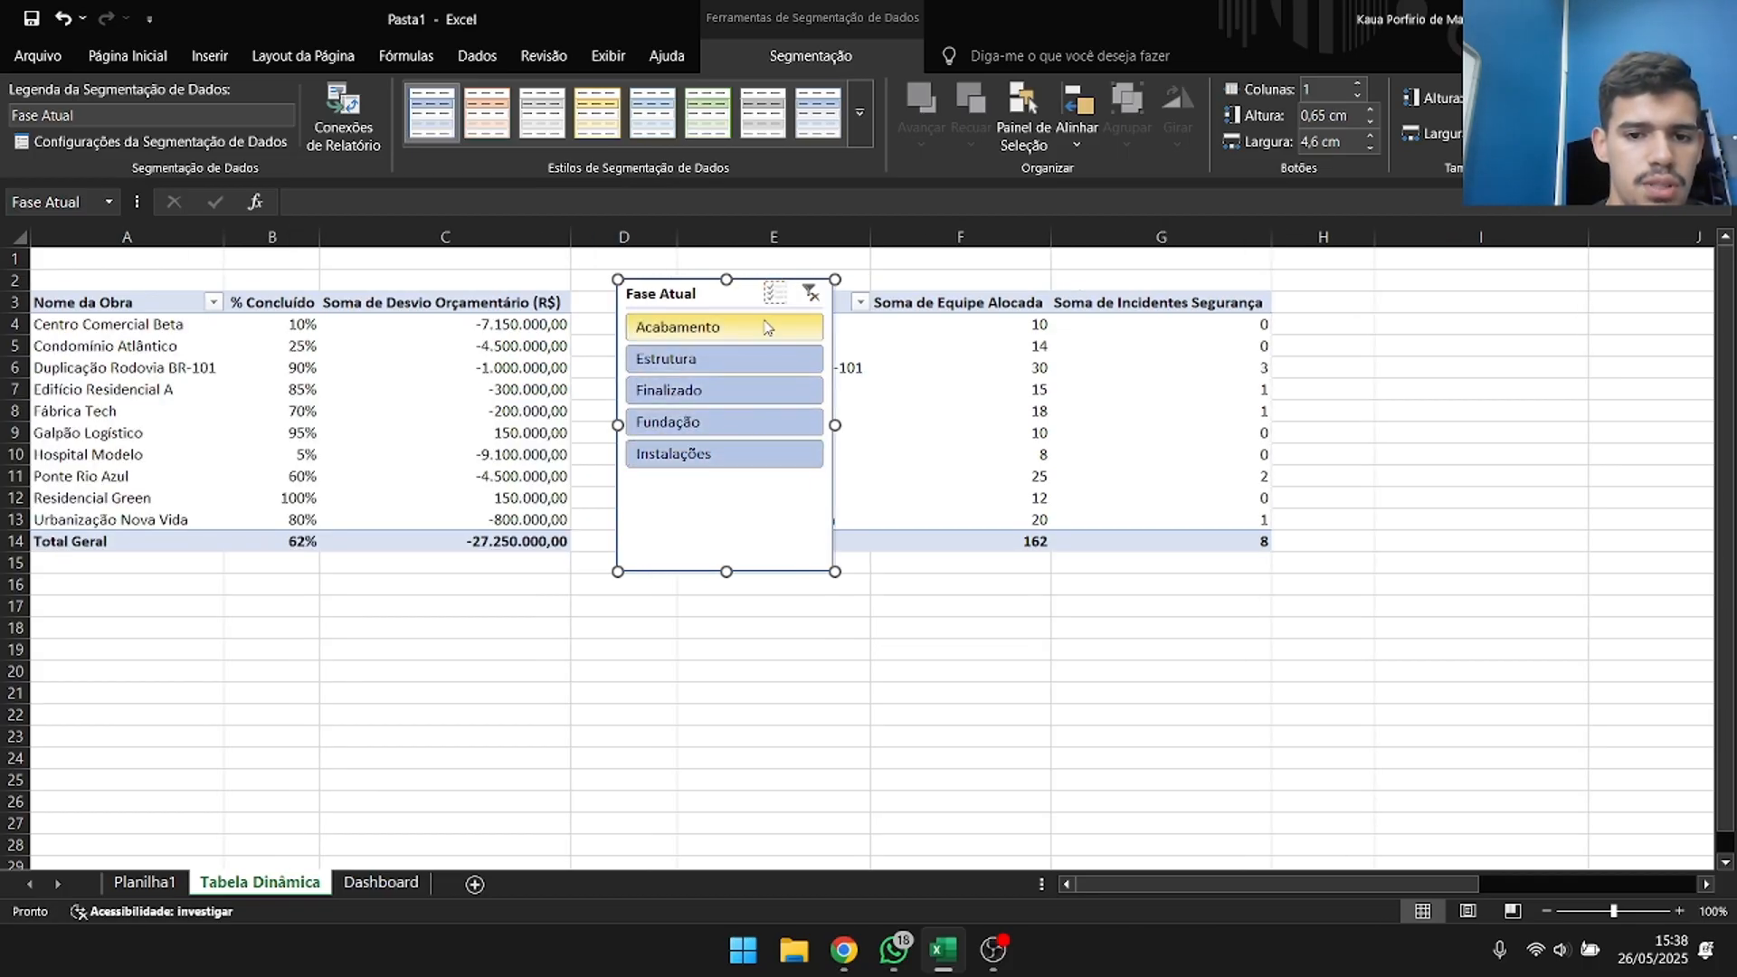
Filter the Fase Atual slicer to Acabamento and add Instalações to the selection using multi-select.
click(766, 327)
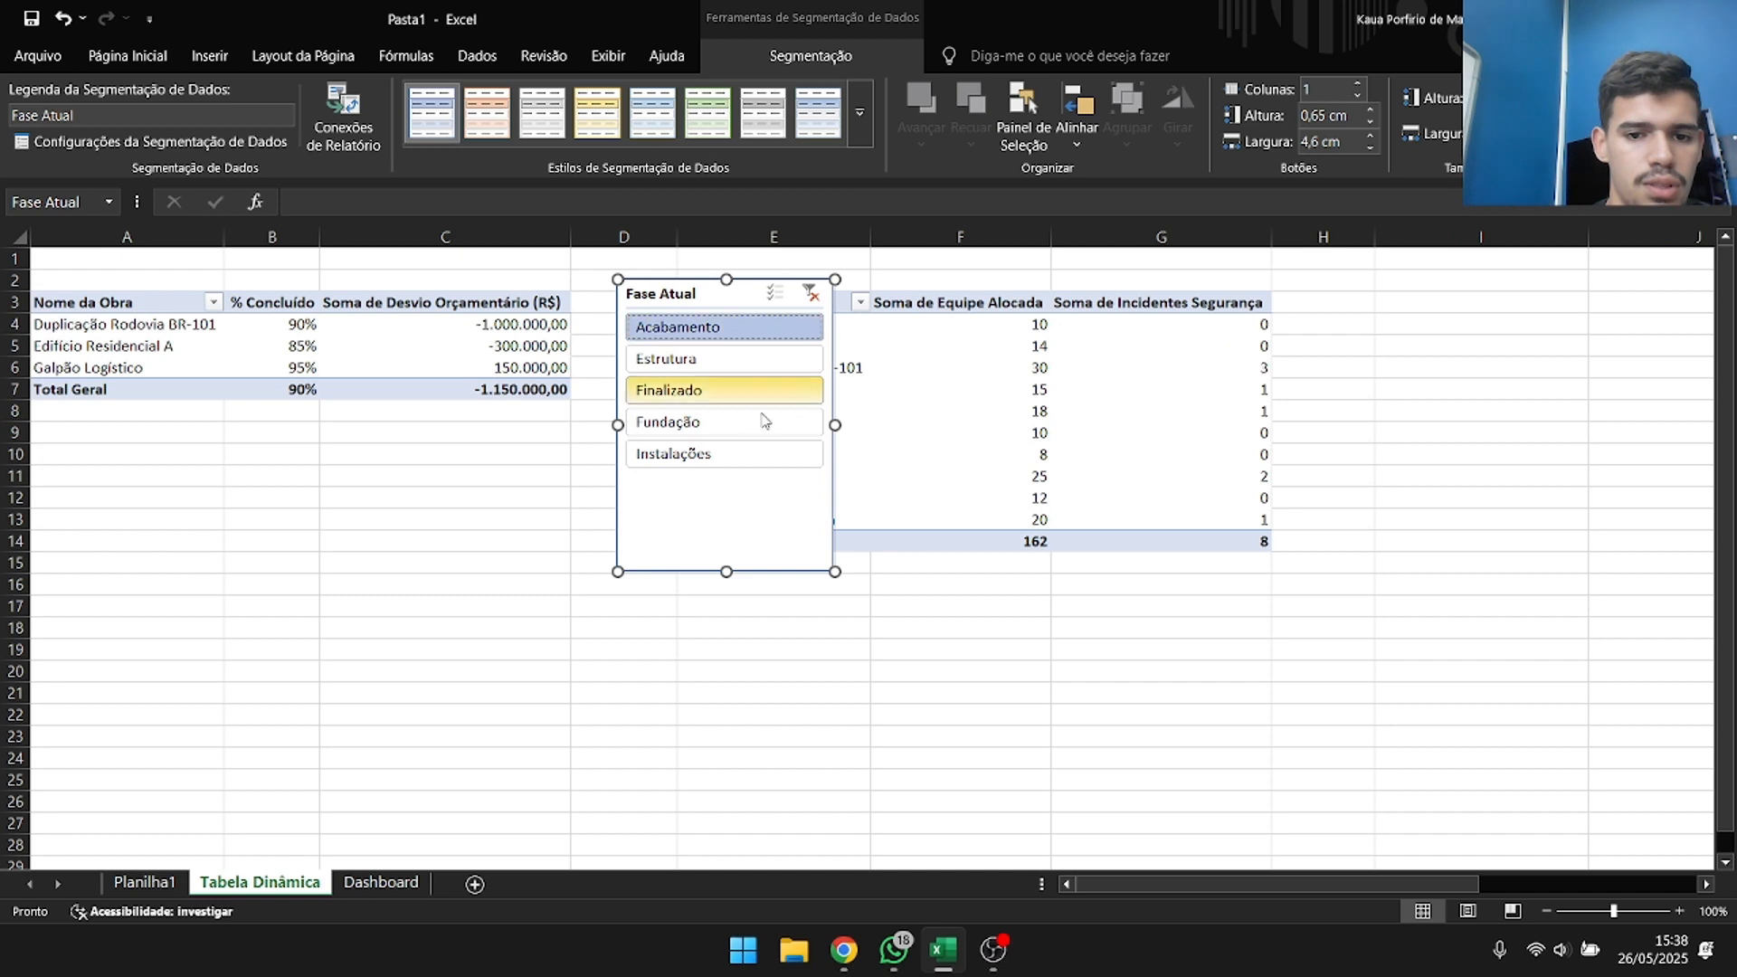
click(775, 297)
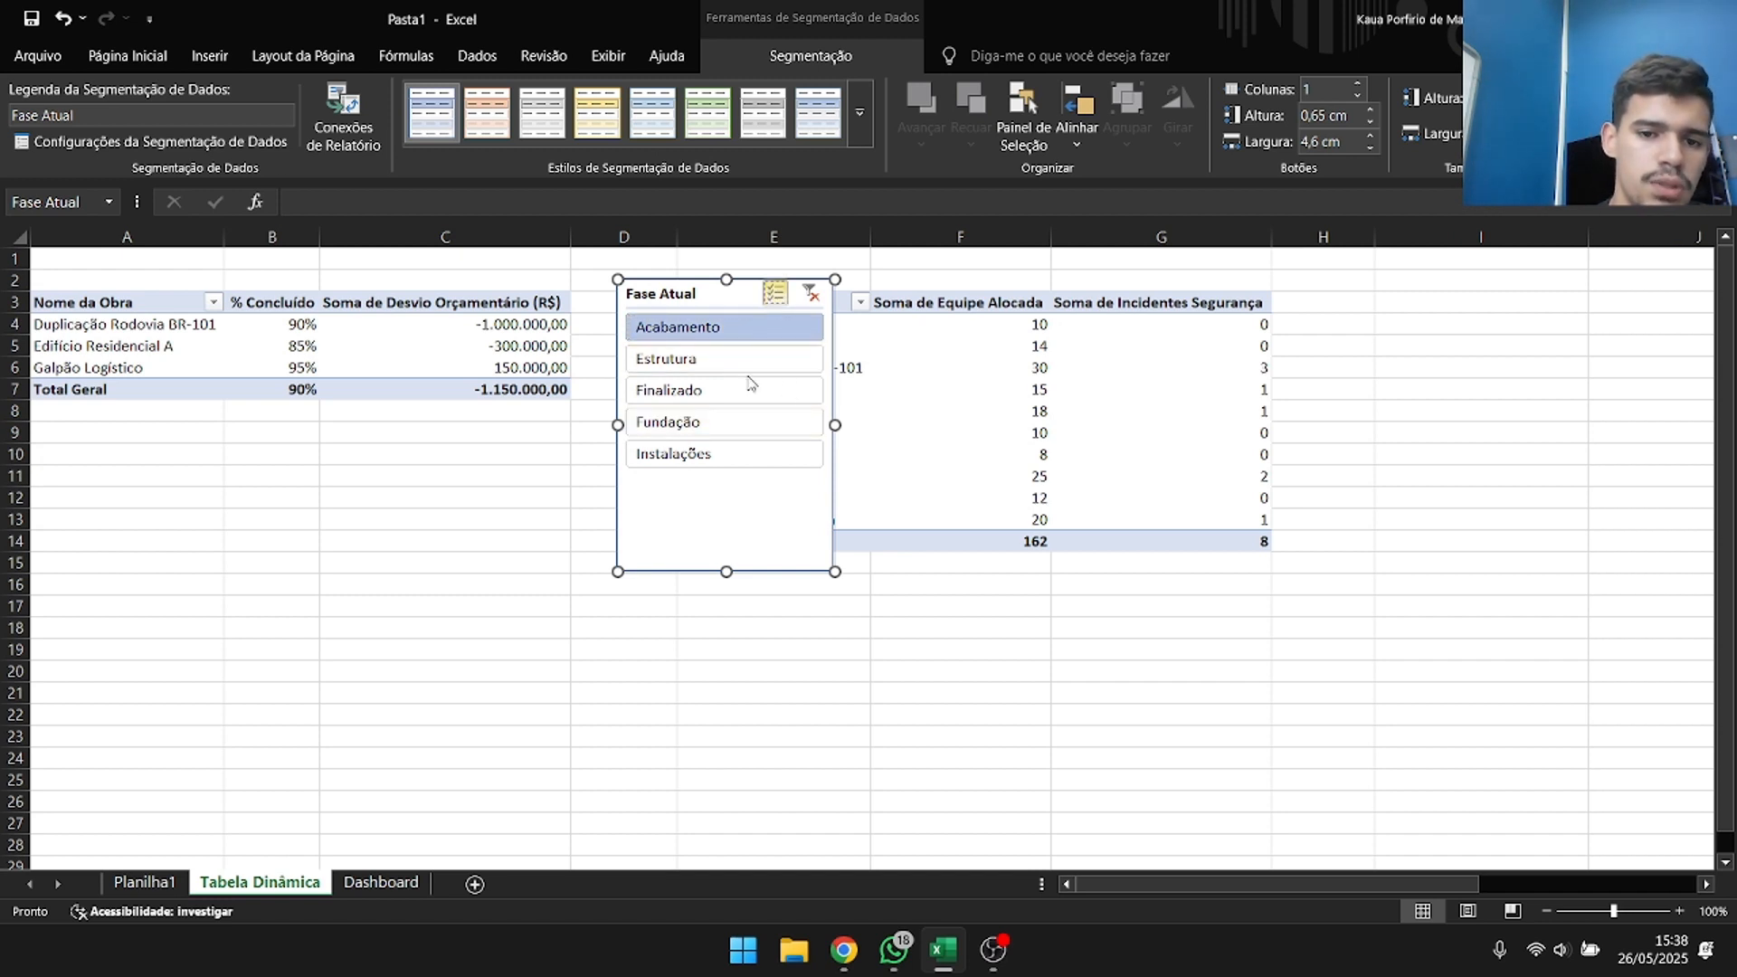
click(725, 454)
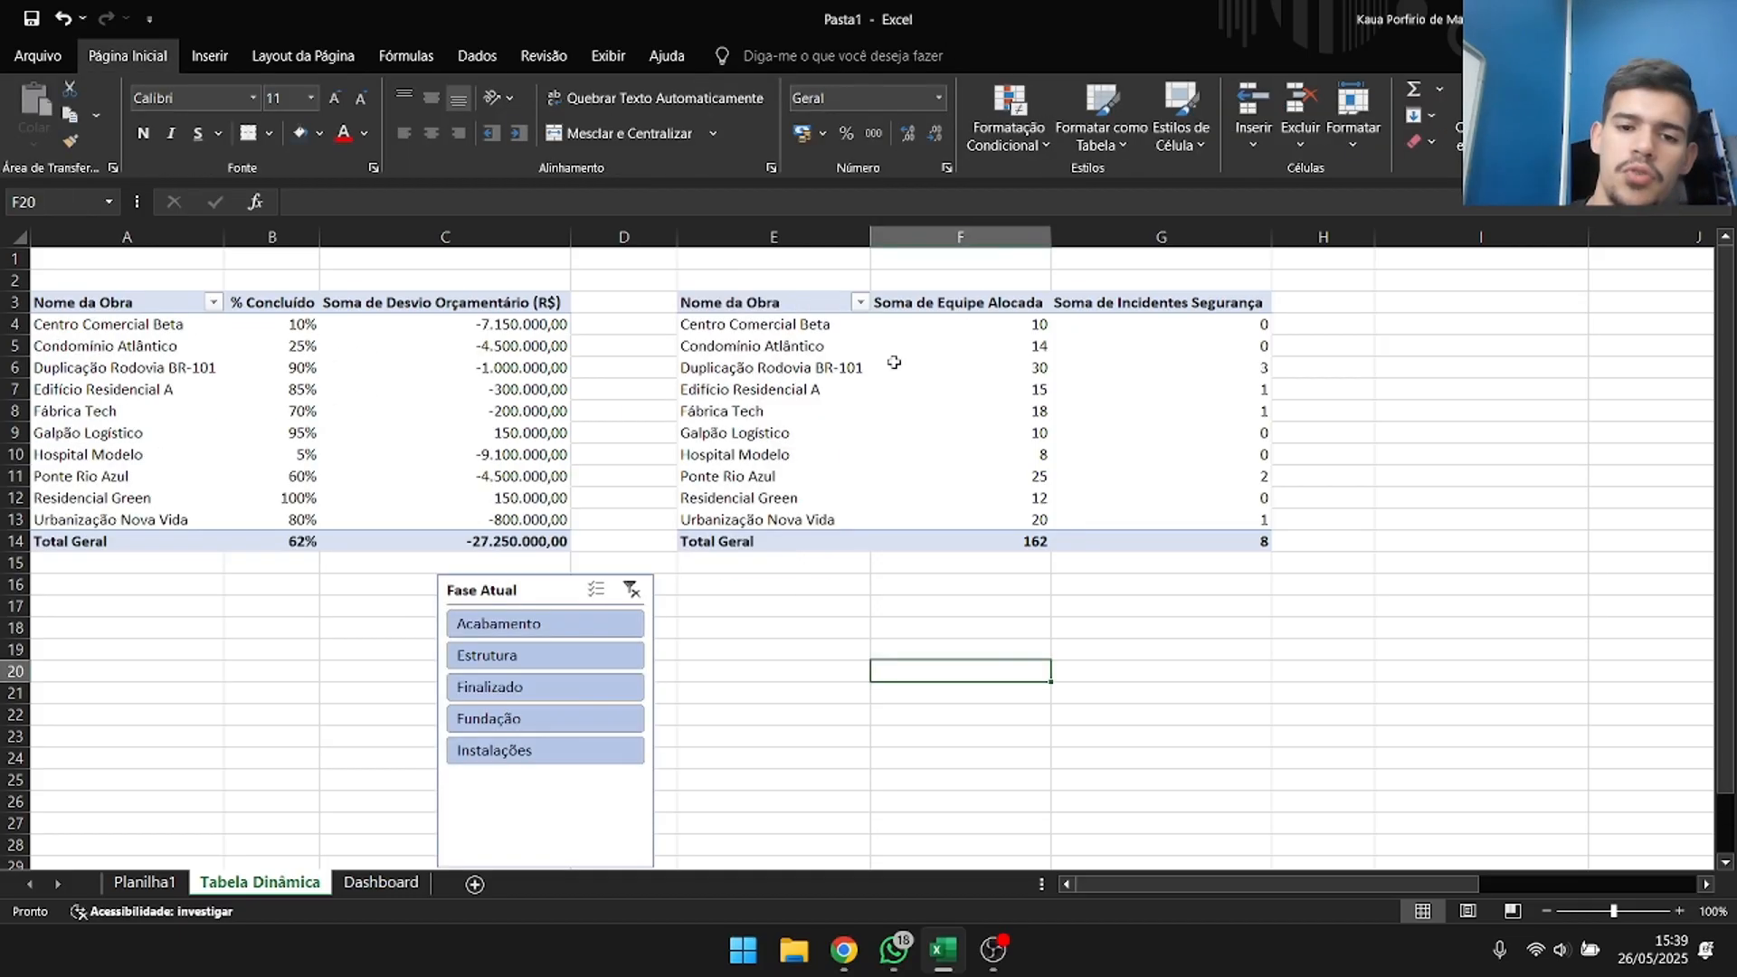
Start inserting a slicer for the team and safety incidents pivot table, enlarging the field dialog and moving it clear of that table.
click(872, 407)
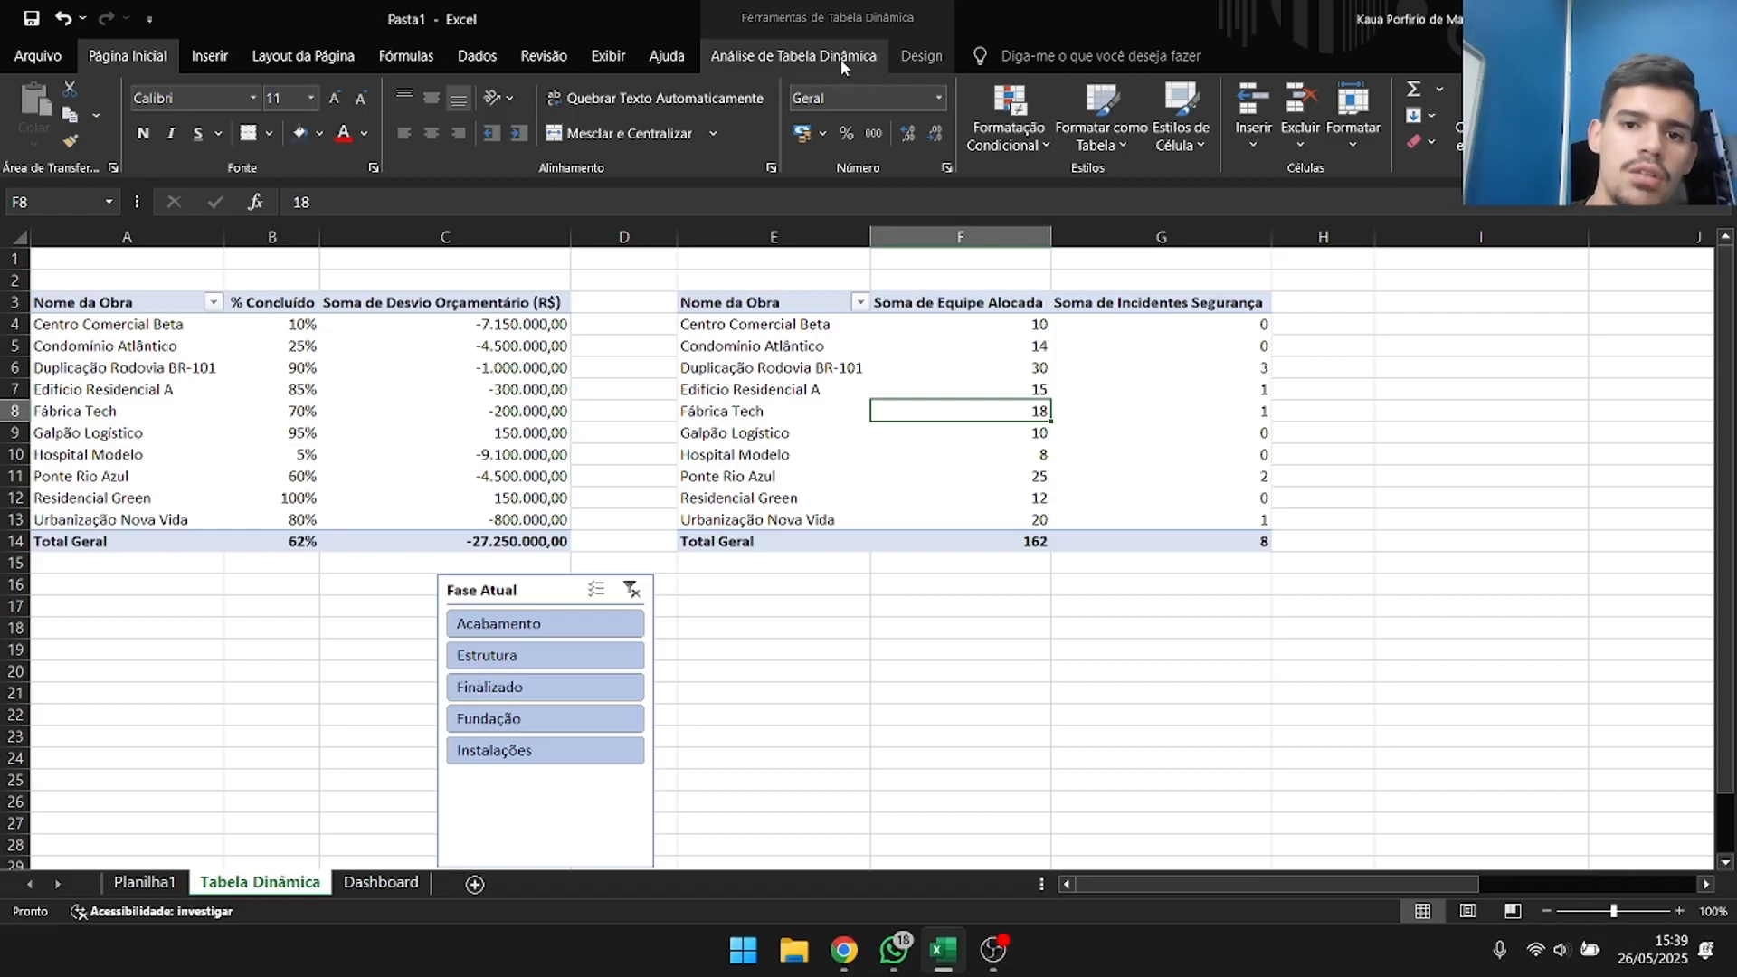
click(793, 68)
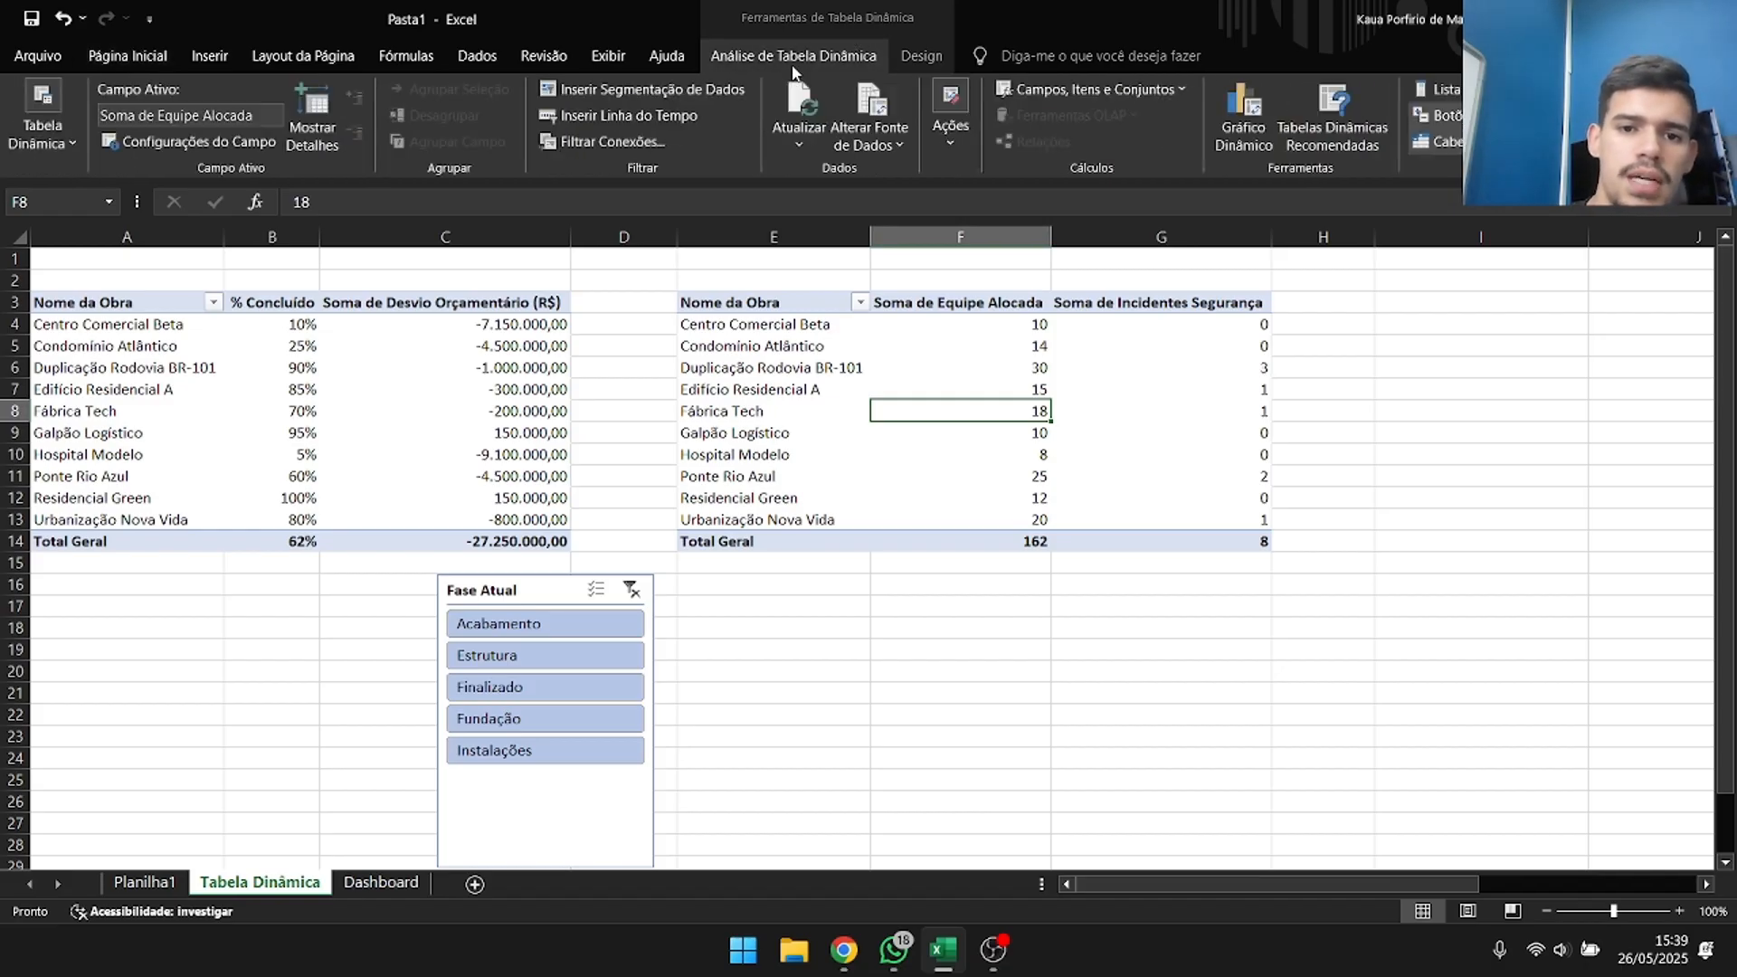
click(651, 90)
drag(511, 203, 438, 82)
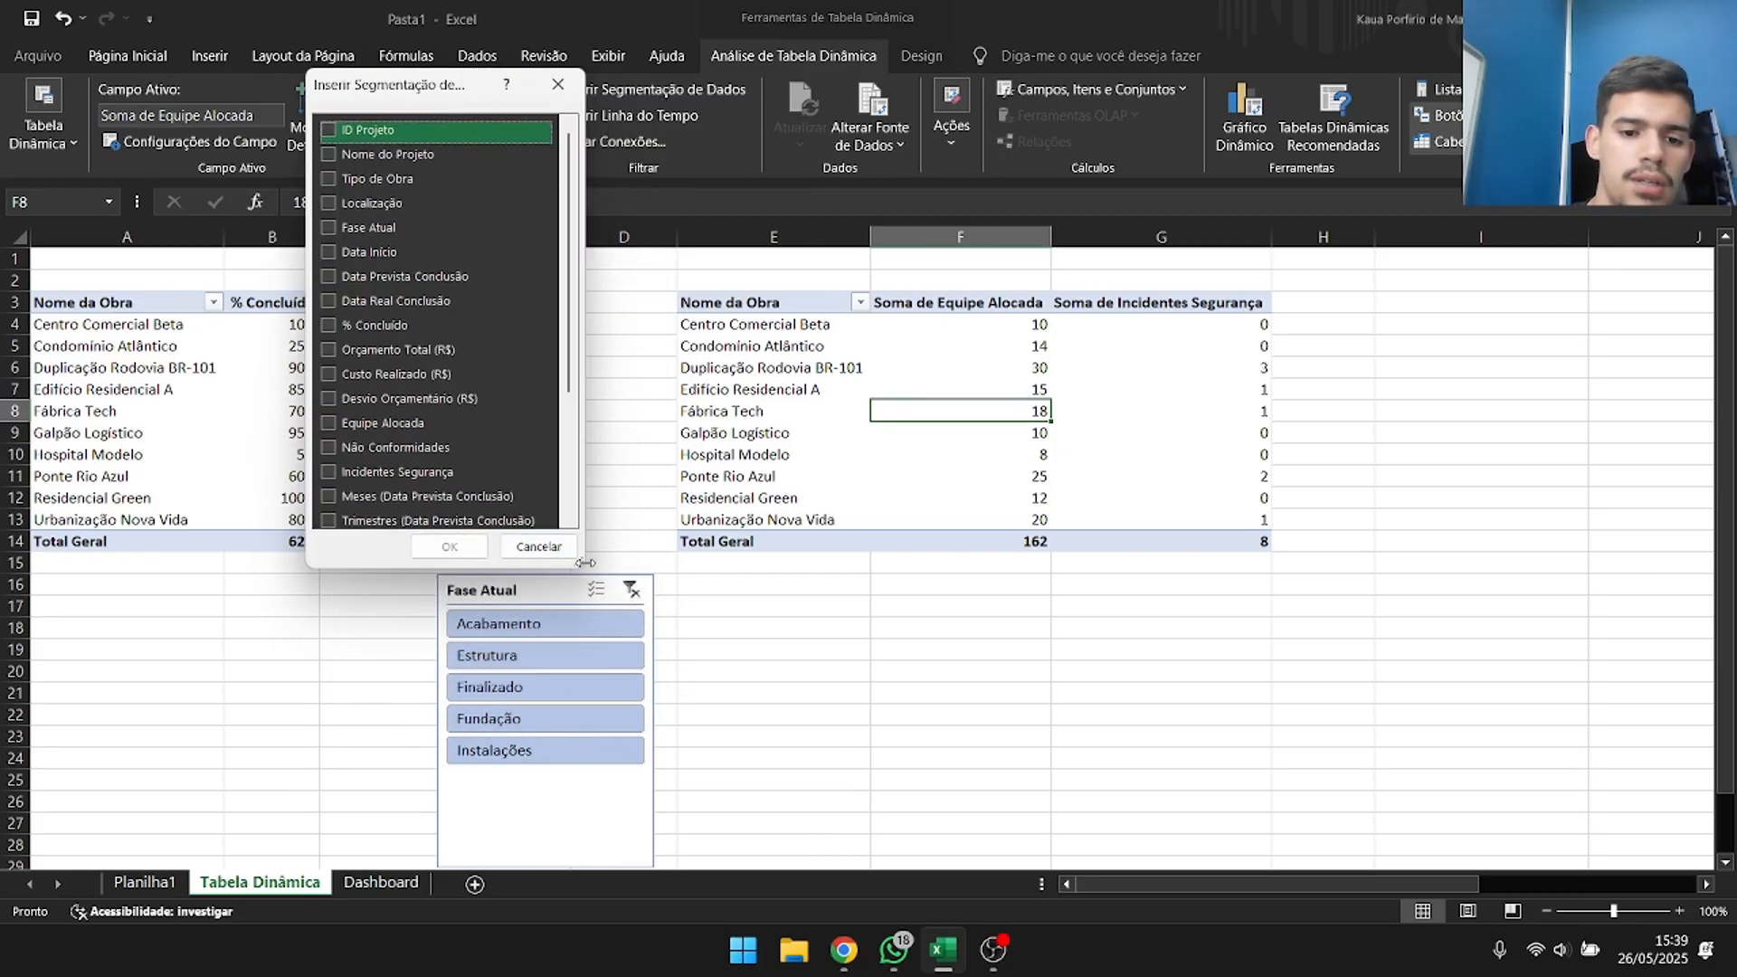
drag(577, 563, 813, 826)
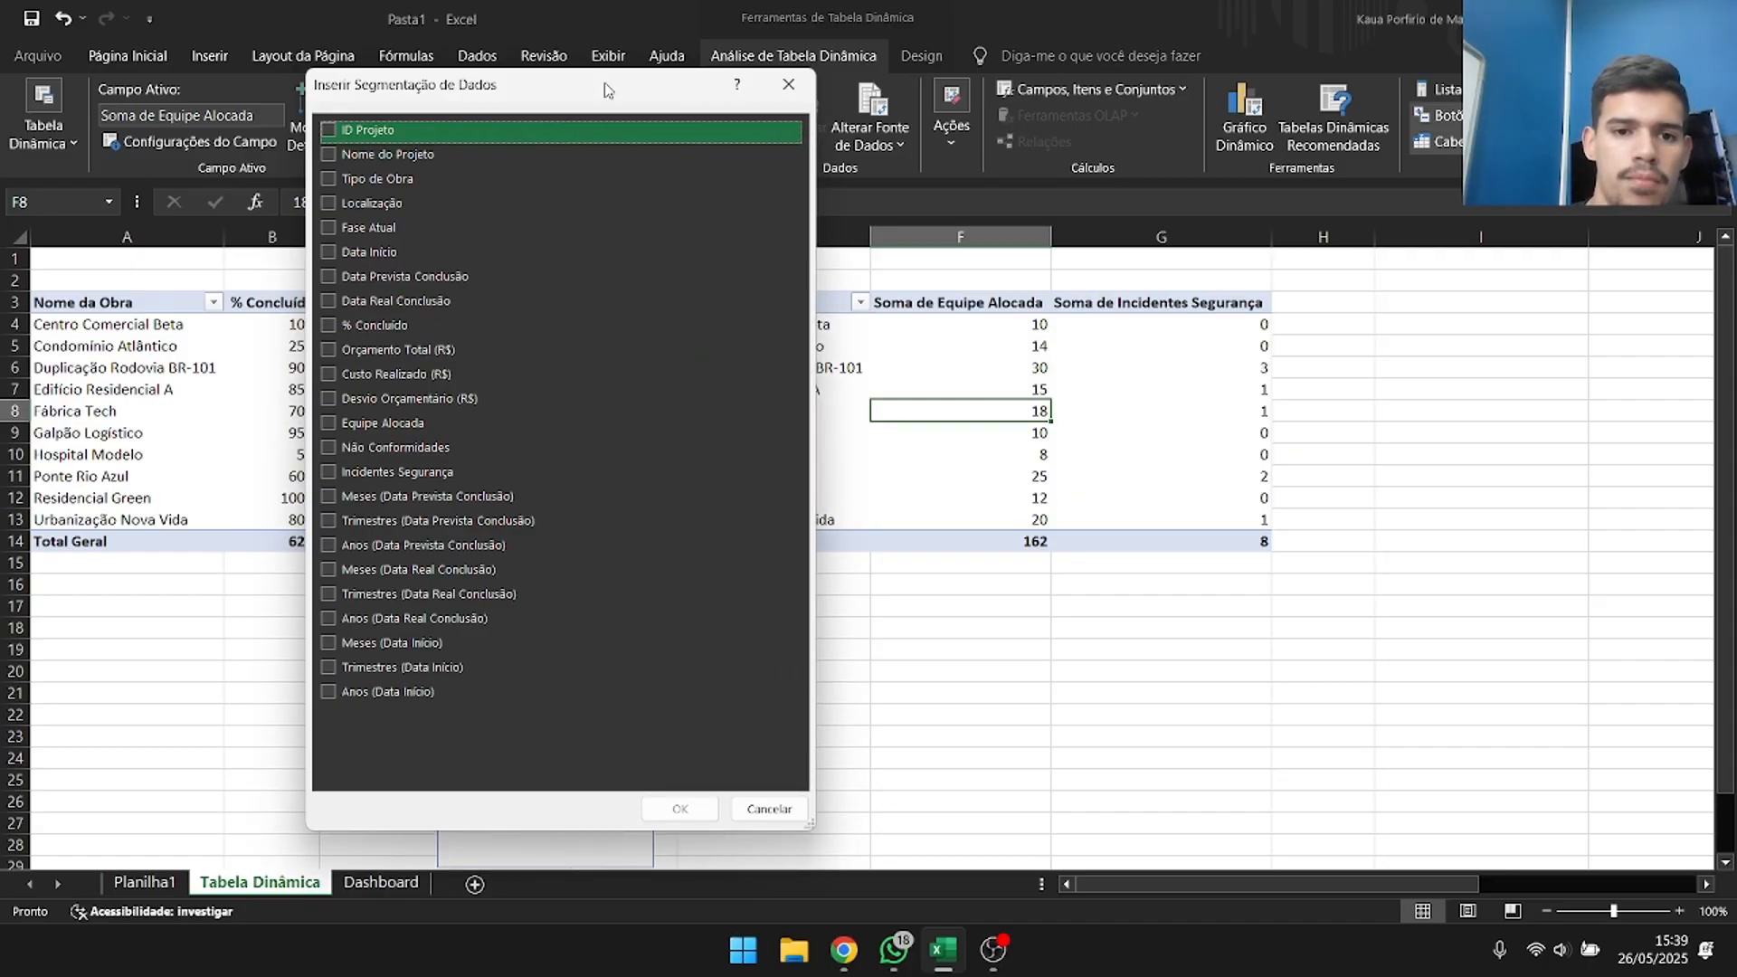
drag(604, 86, 455, 74)
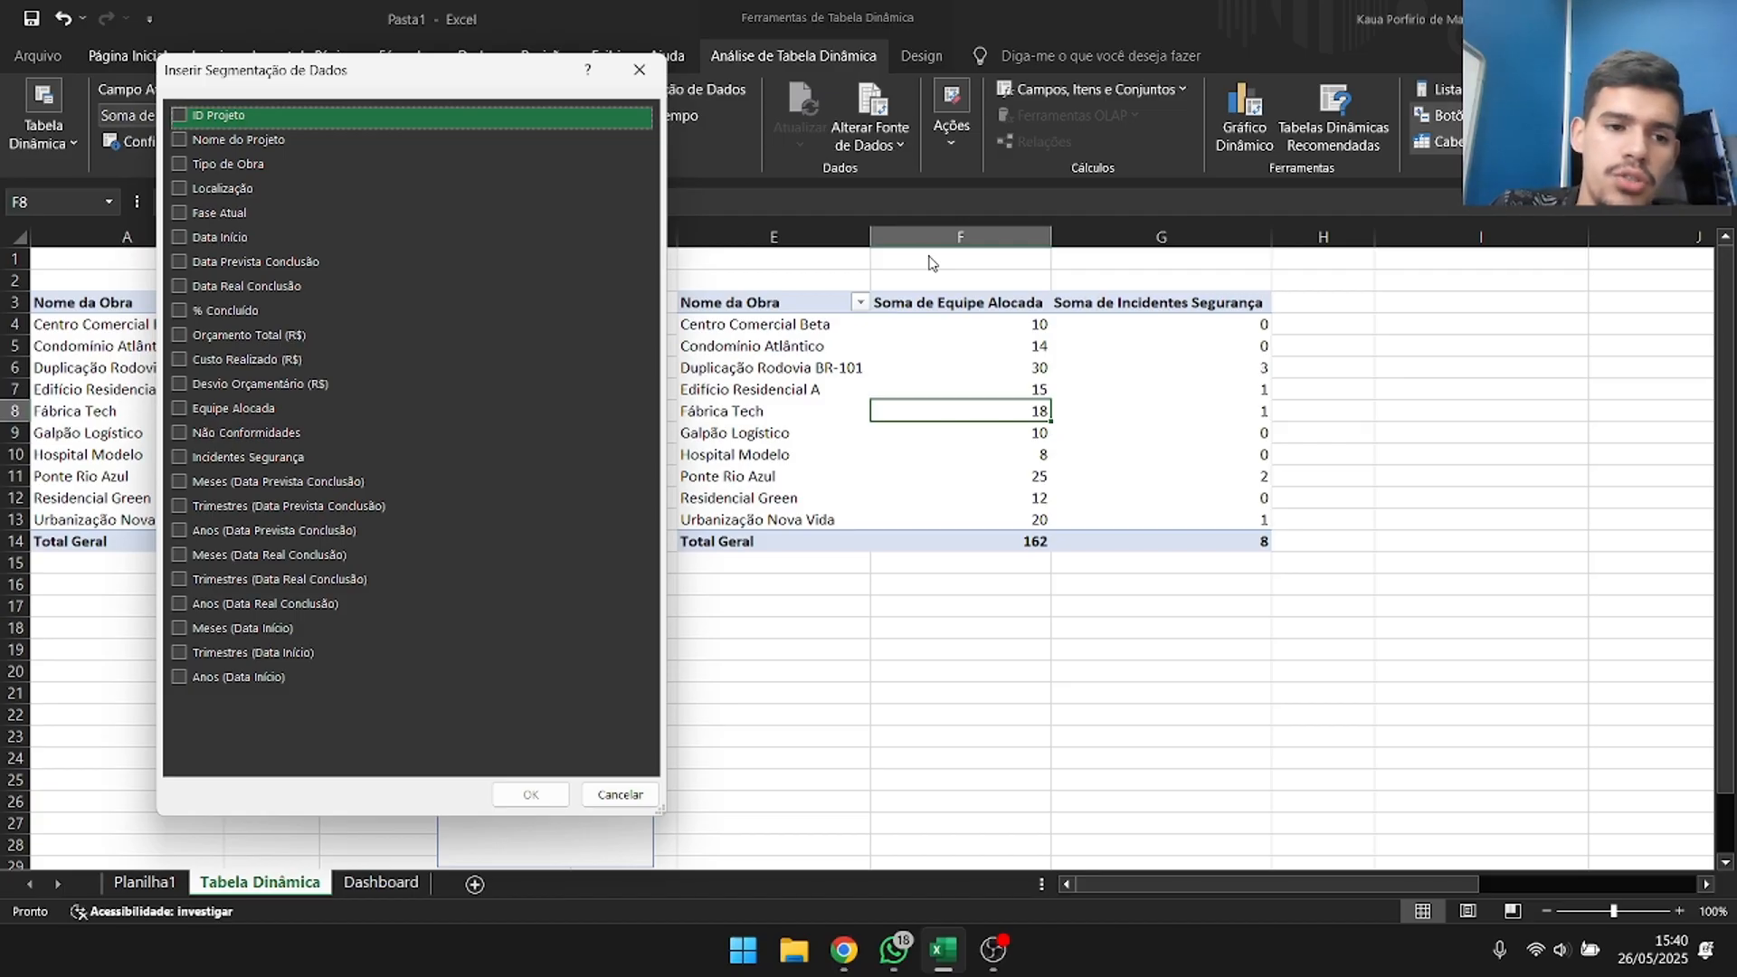
Insert a Tipo de Obra slicer for the team and safety incidents pivot table and place it just beside that table.
key(Down)
key(Down)
key(Down)
key(Down)
key(Down)
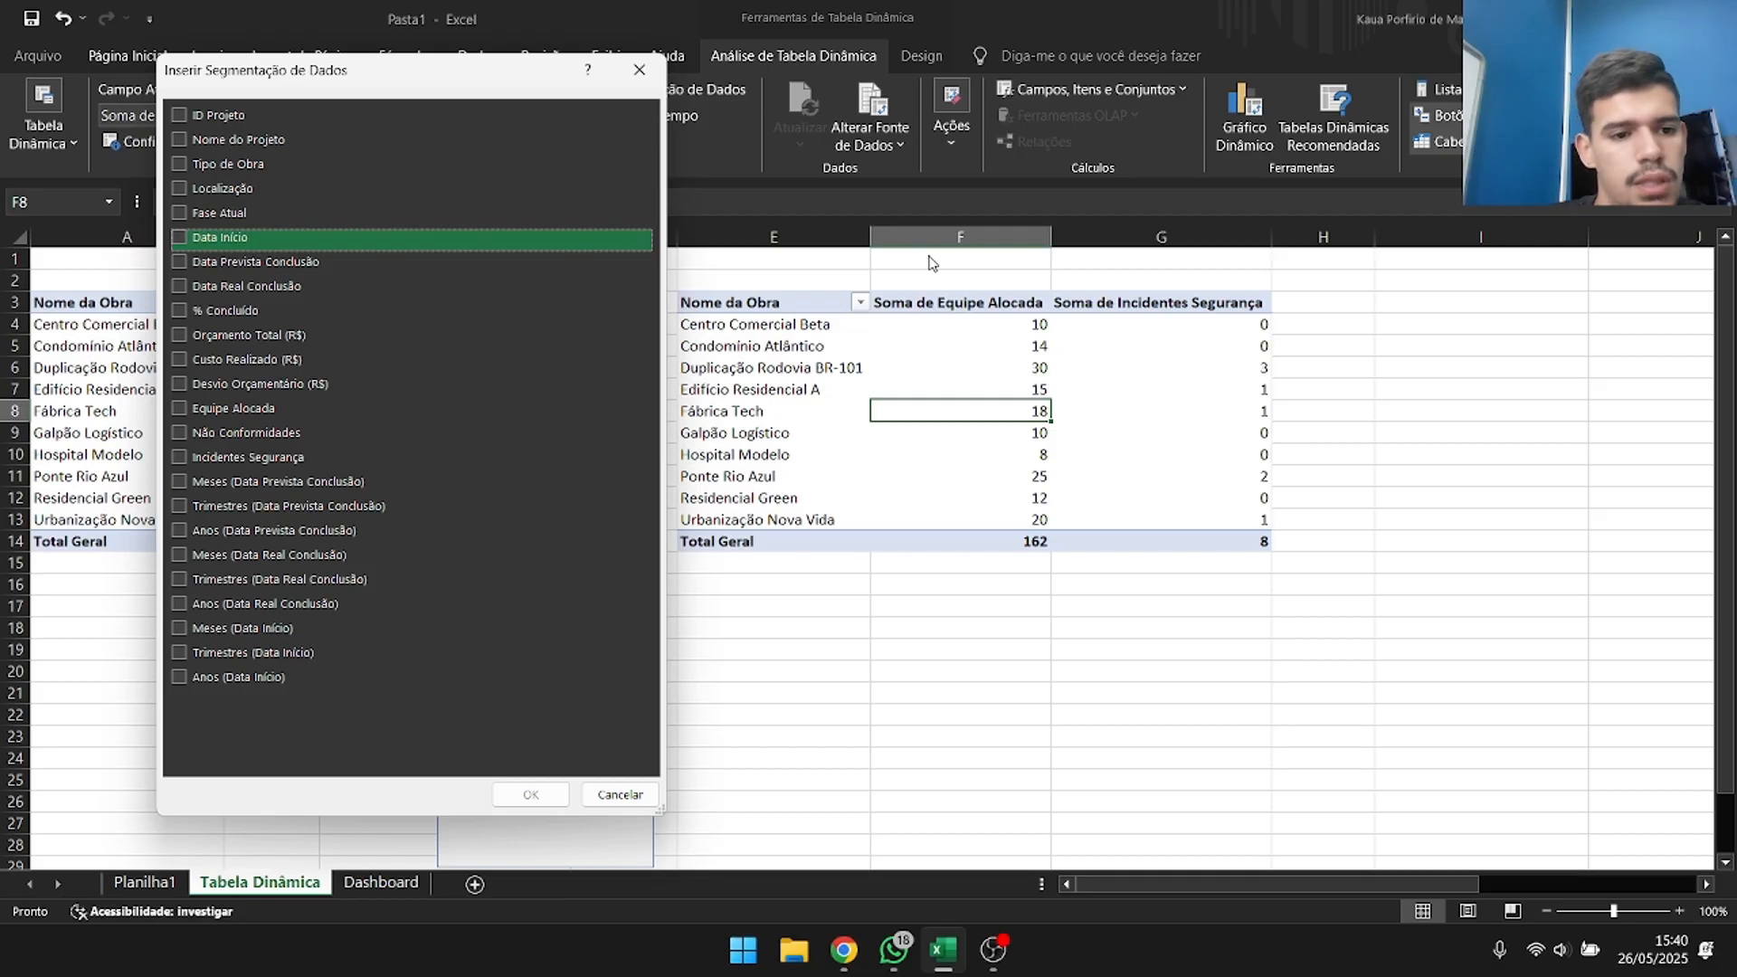
key(Down)
key(Up)
key(Up)
key(Up)
key(Up)
key(Up)
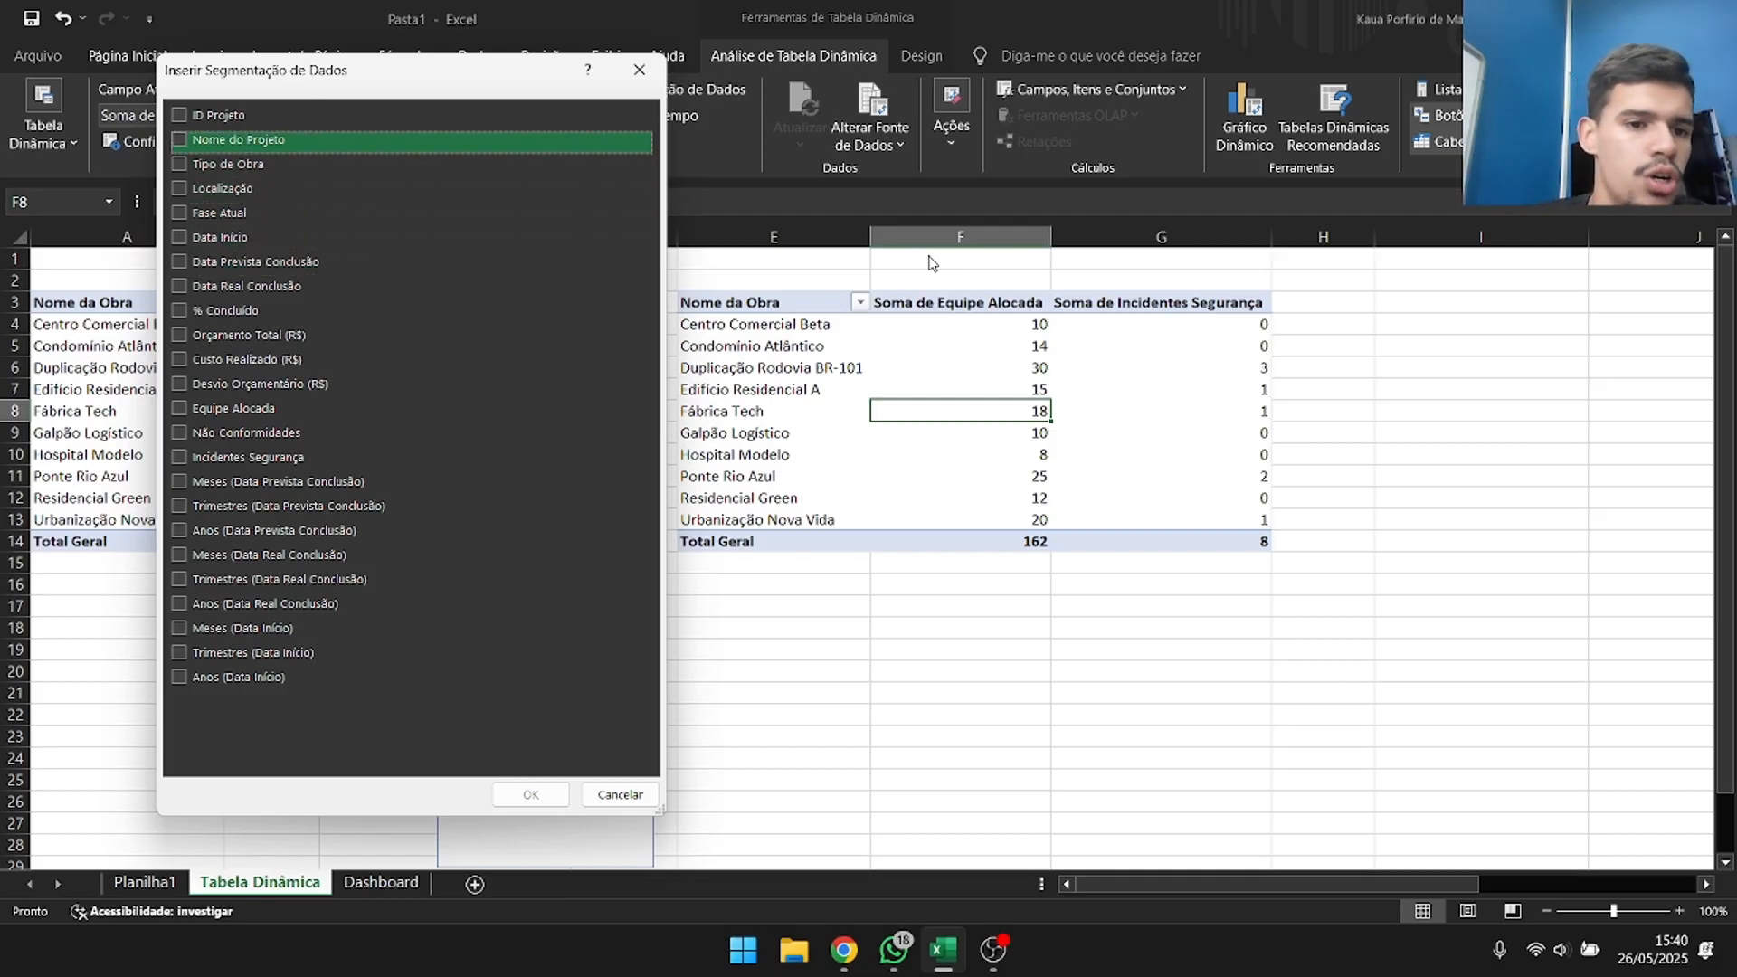
key(Down)
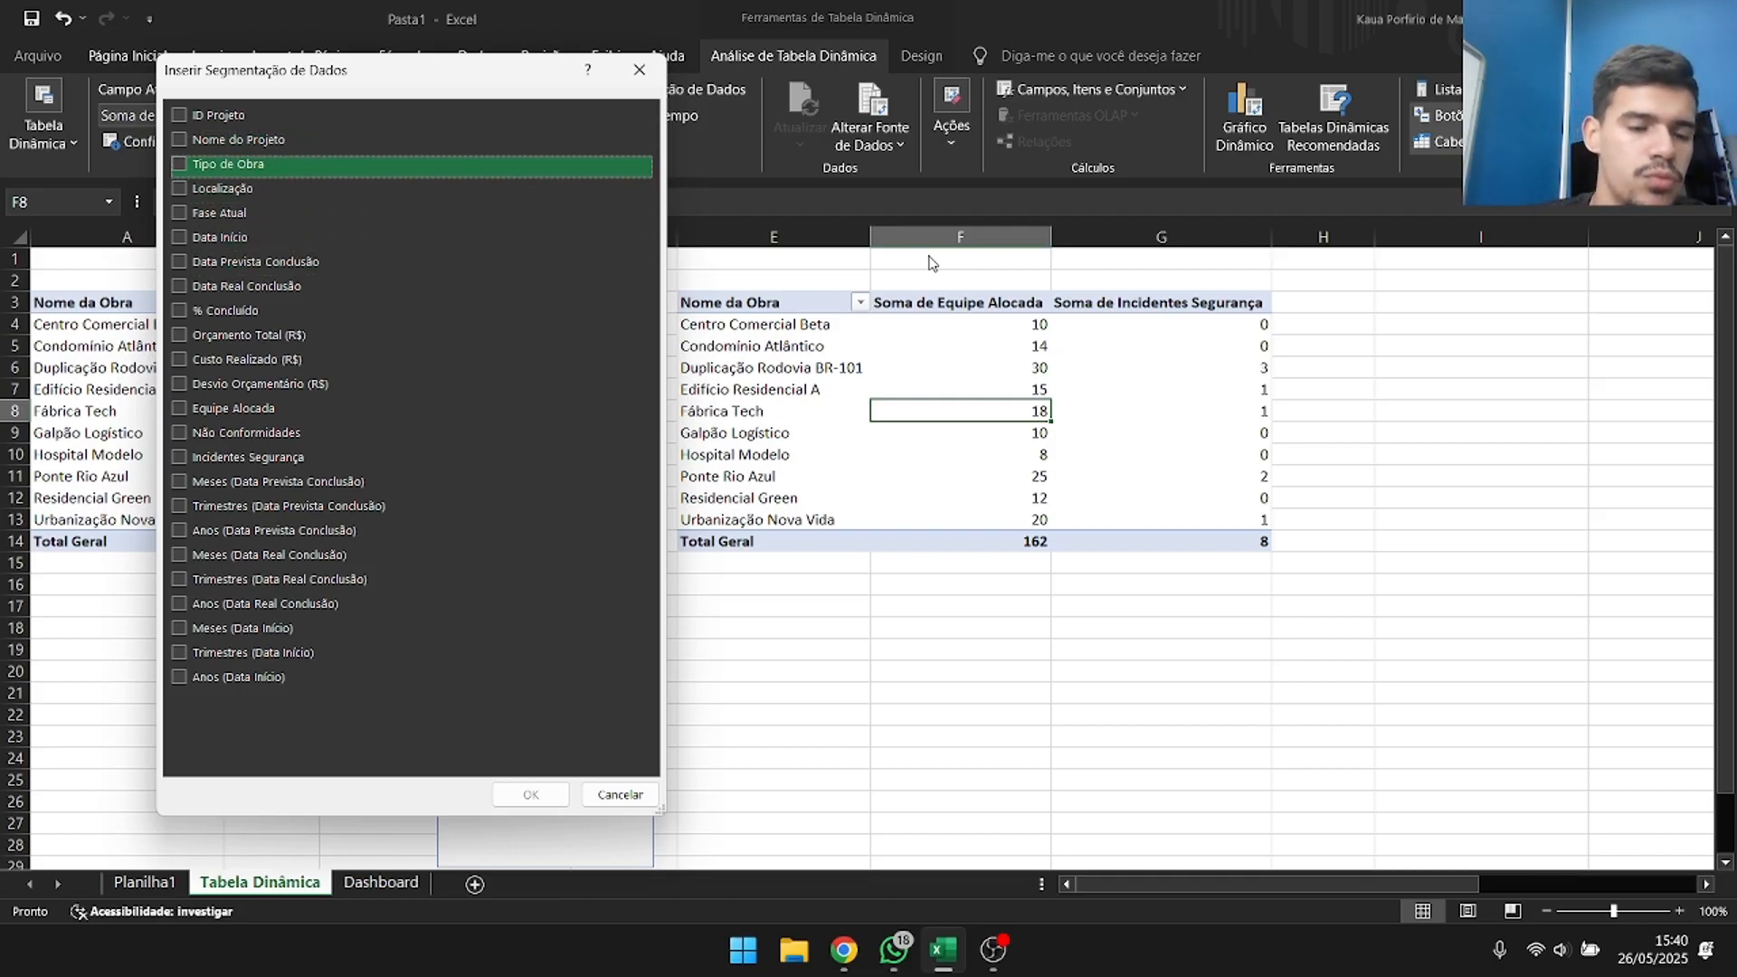
click(181, 167)
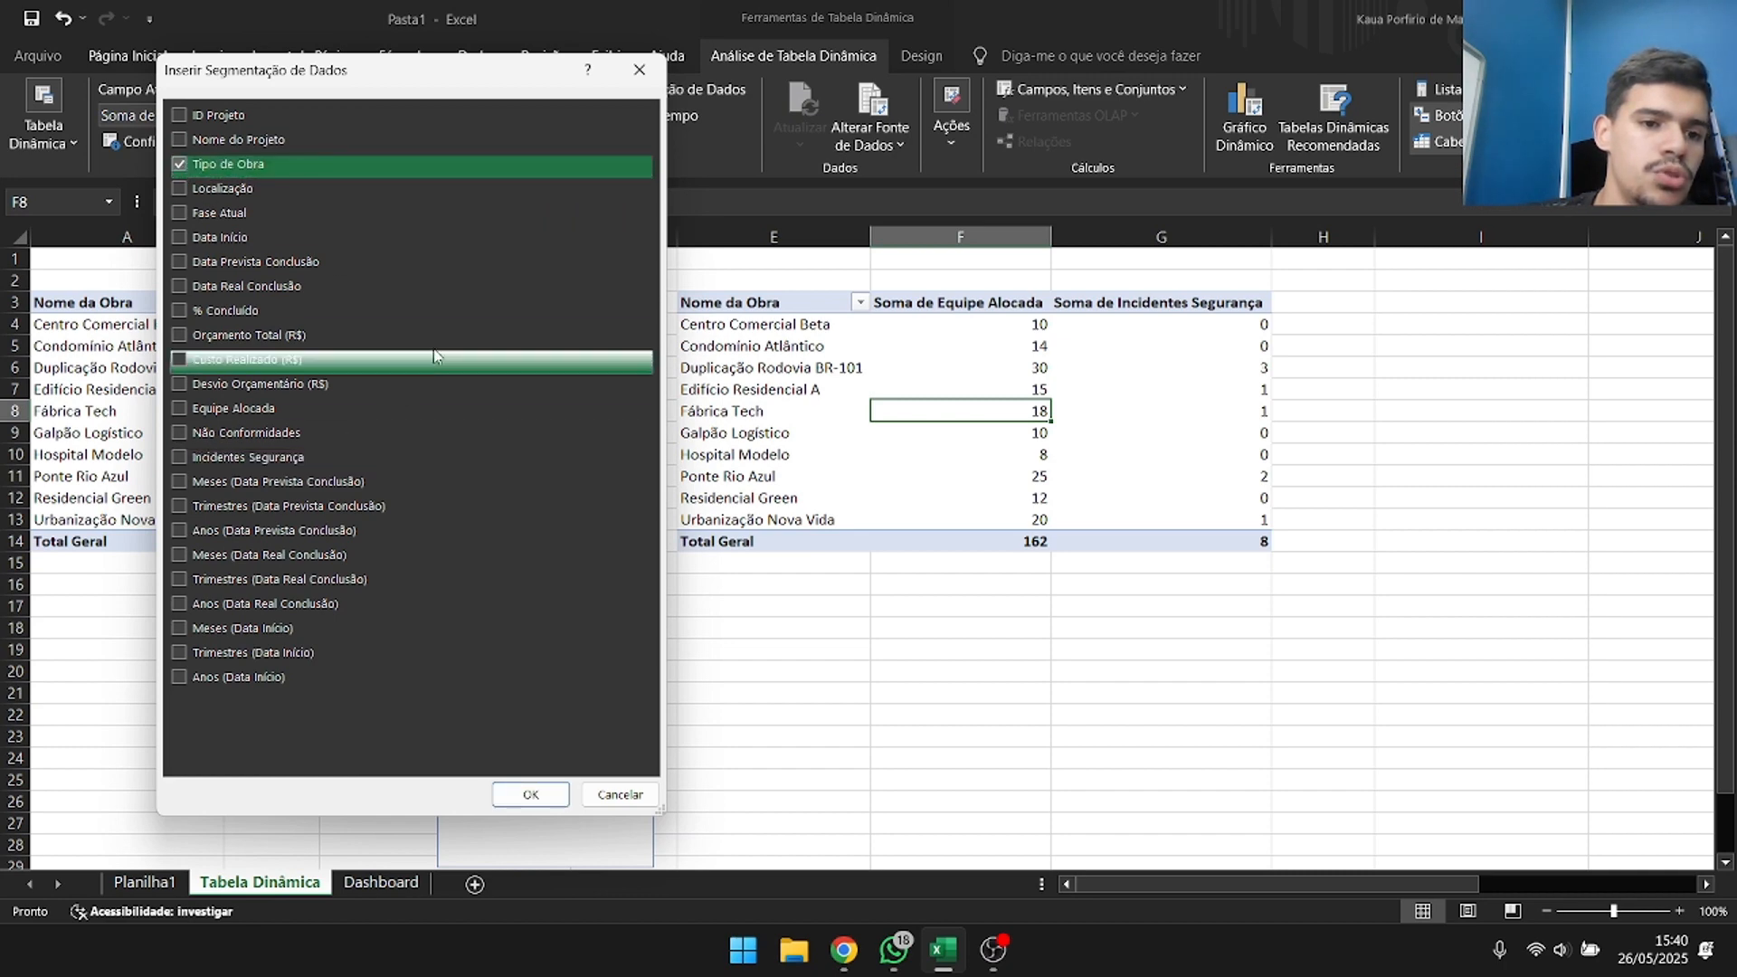
click(531, 794)
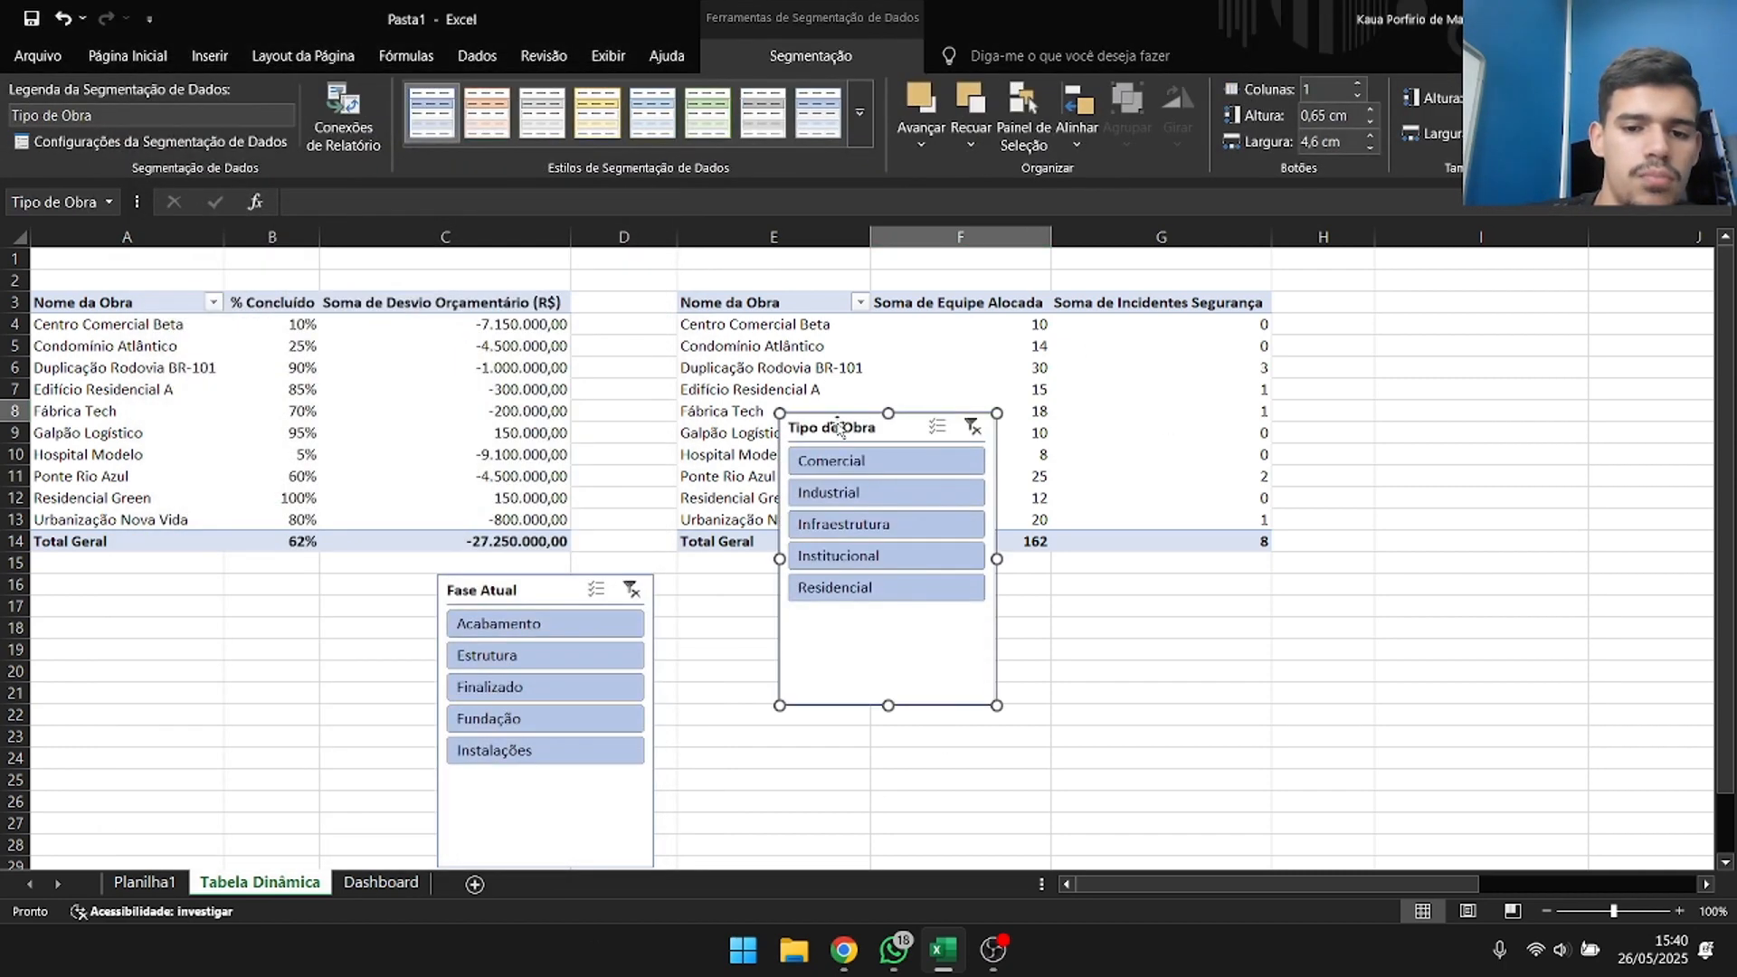
drag(852, 439, 1340, 284)
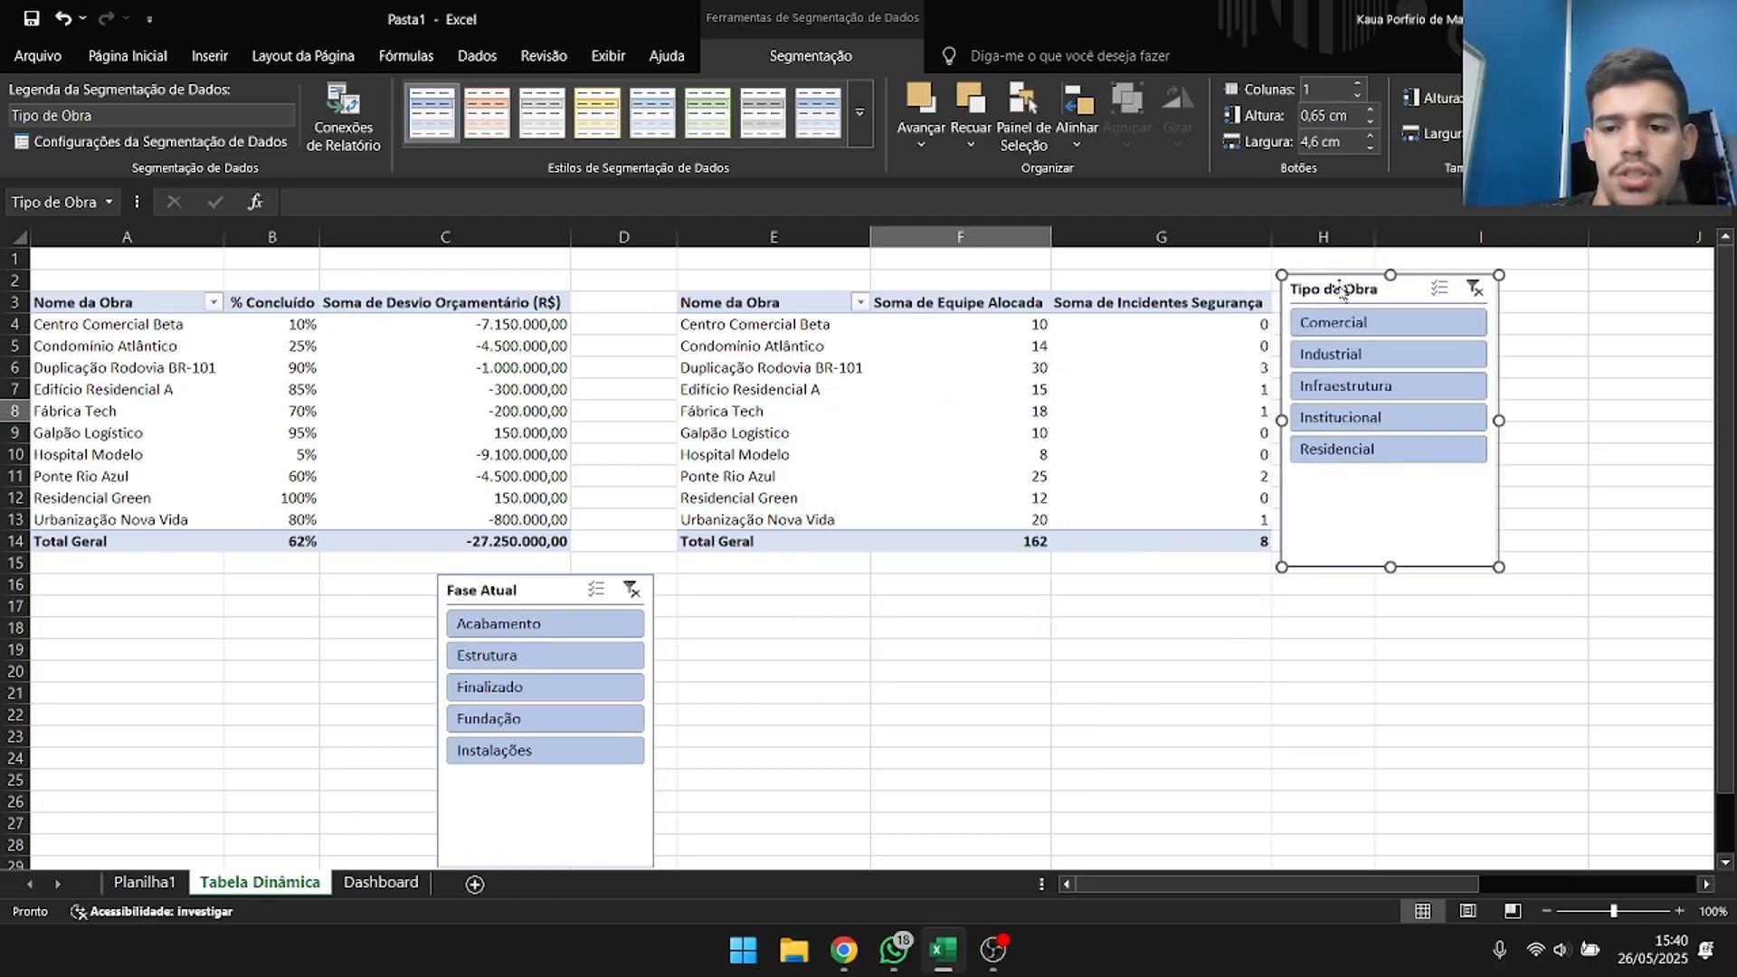
Filter the team and safety pivot table by Comercial, Industrial, Institucional, Residencial and Infraestrutura in turn, and clear the slicer filter.
click(1418, 333)
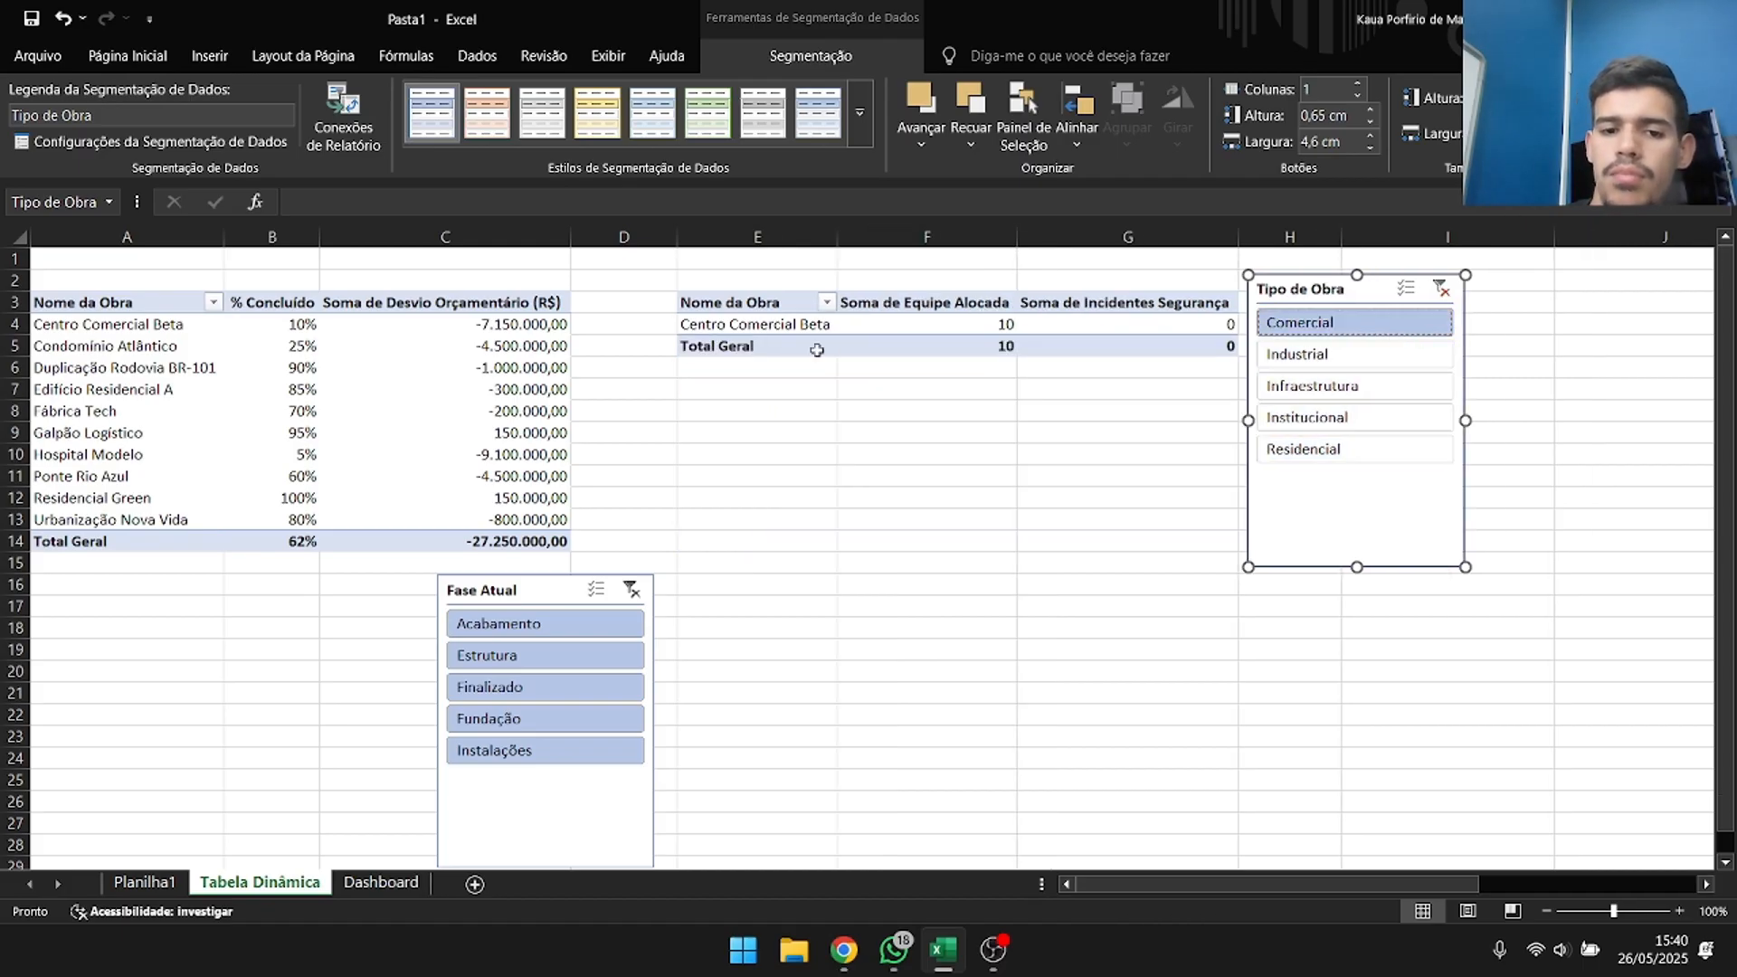
click(1339, 355)
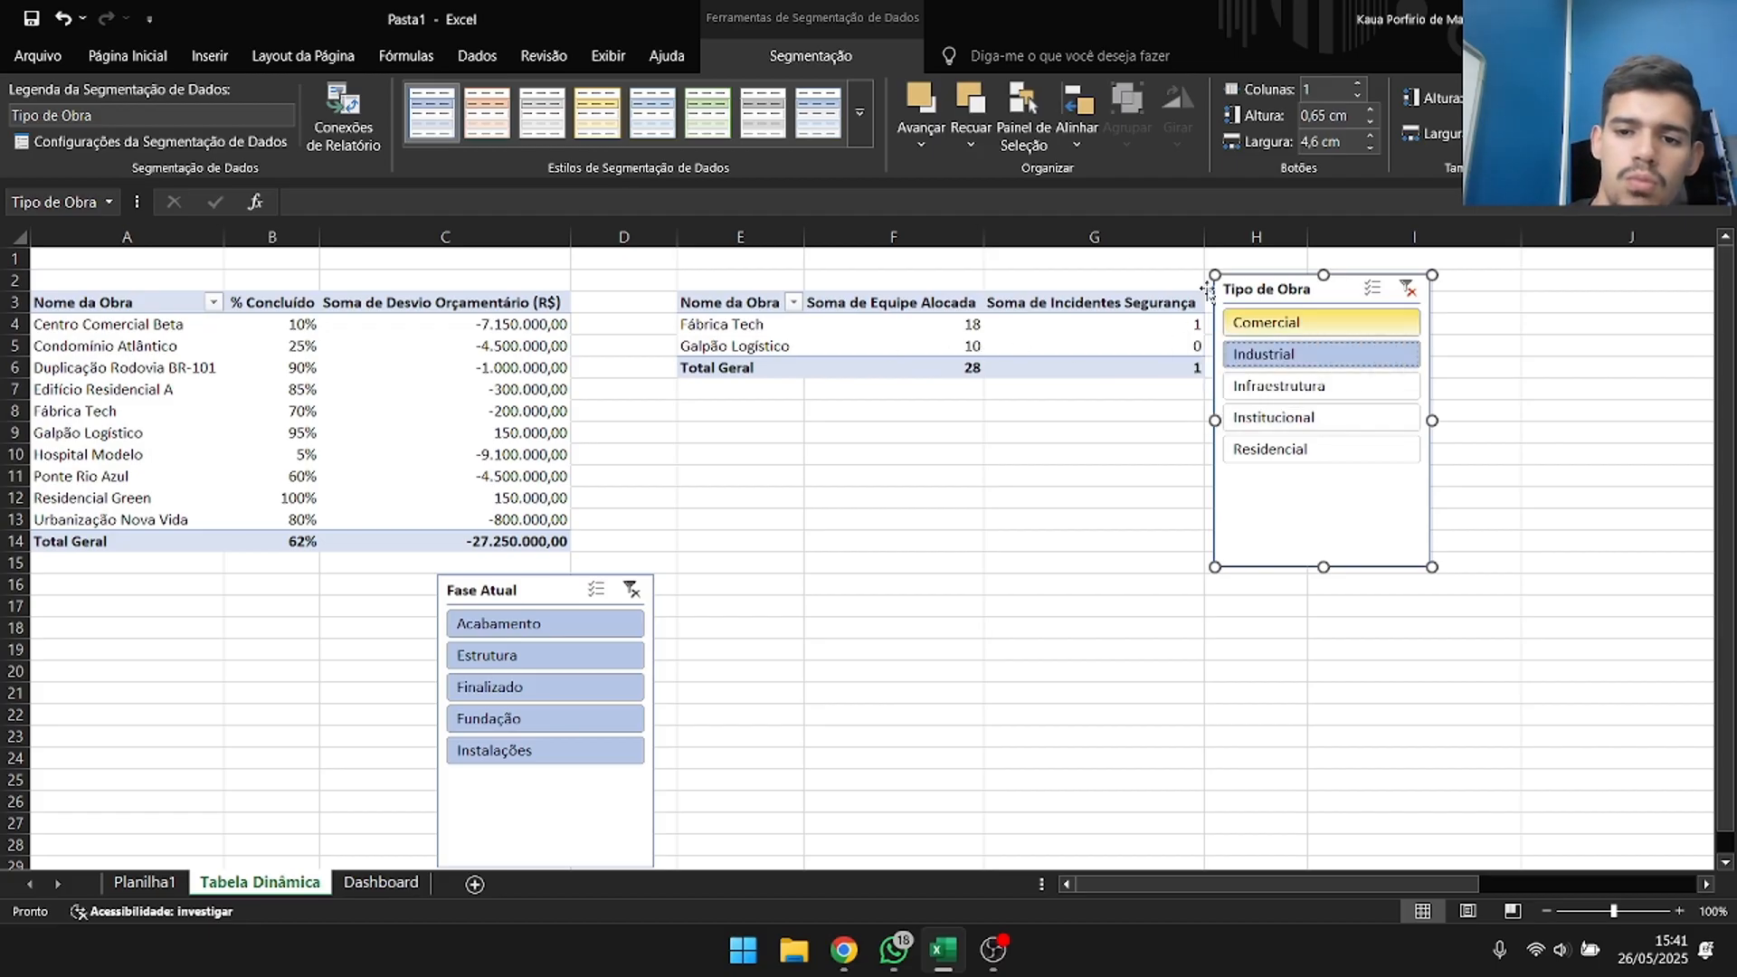
click(1366, 414)
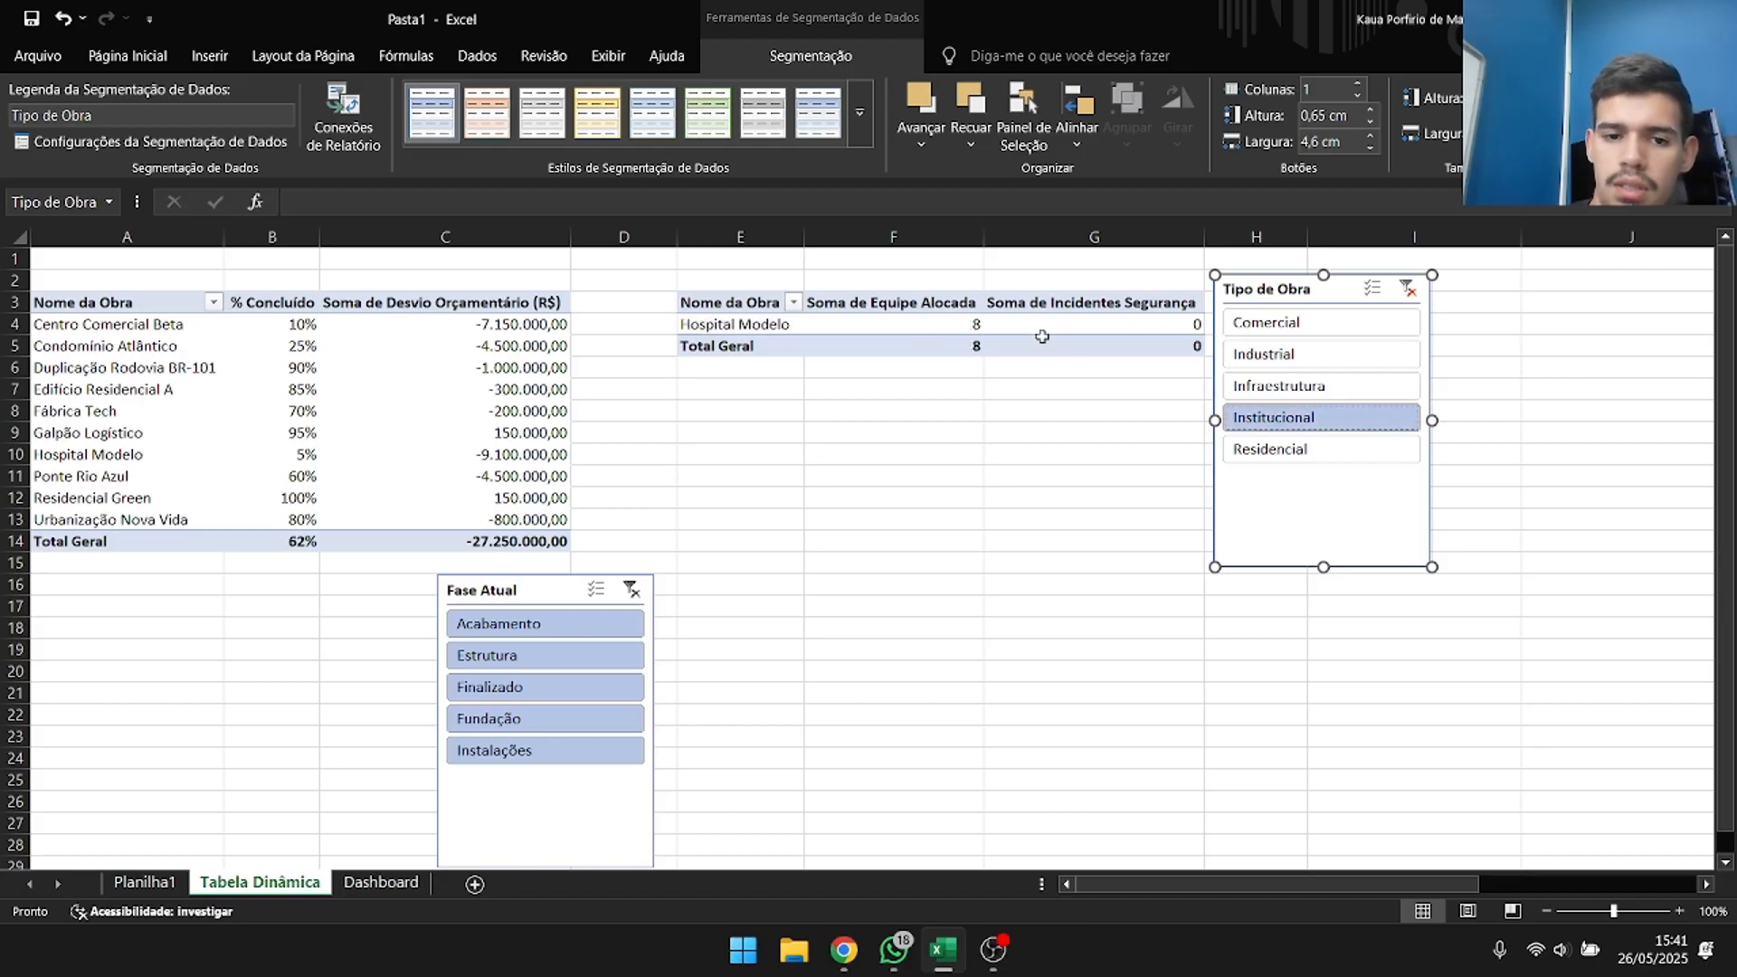
click(1328, 452)
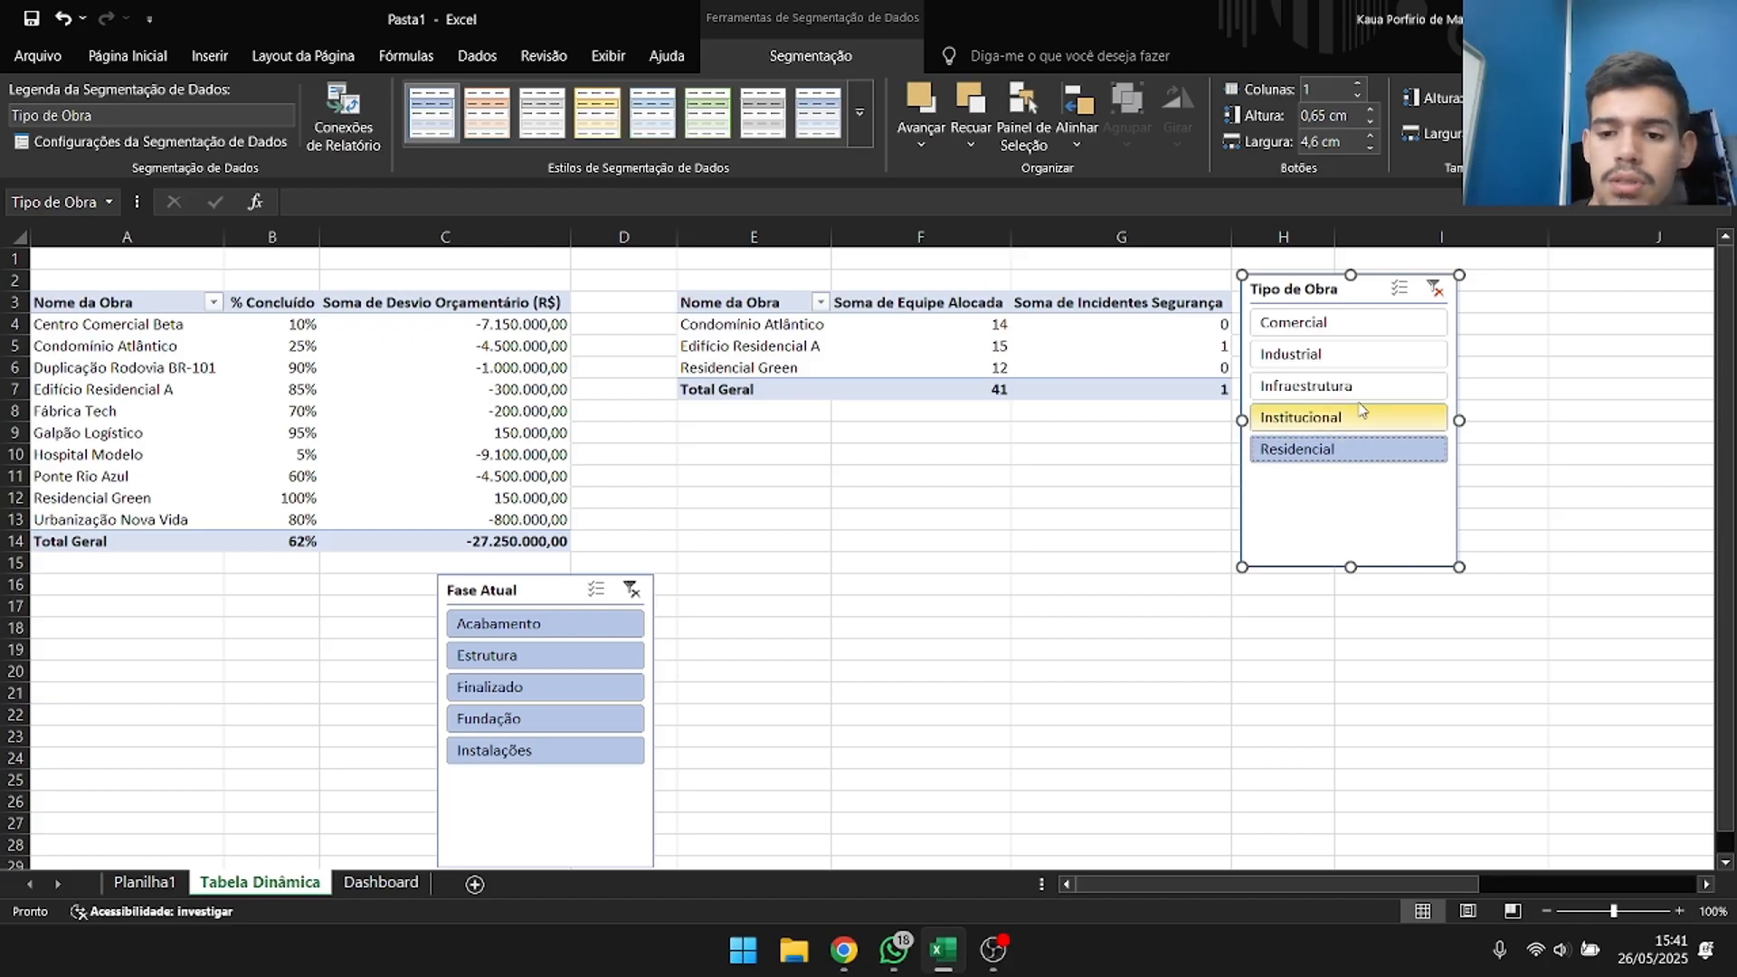
click(1330, 386)
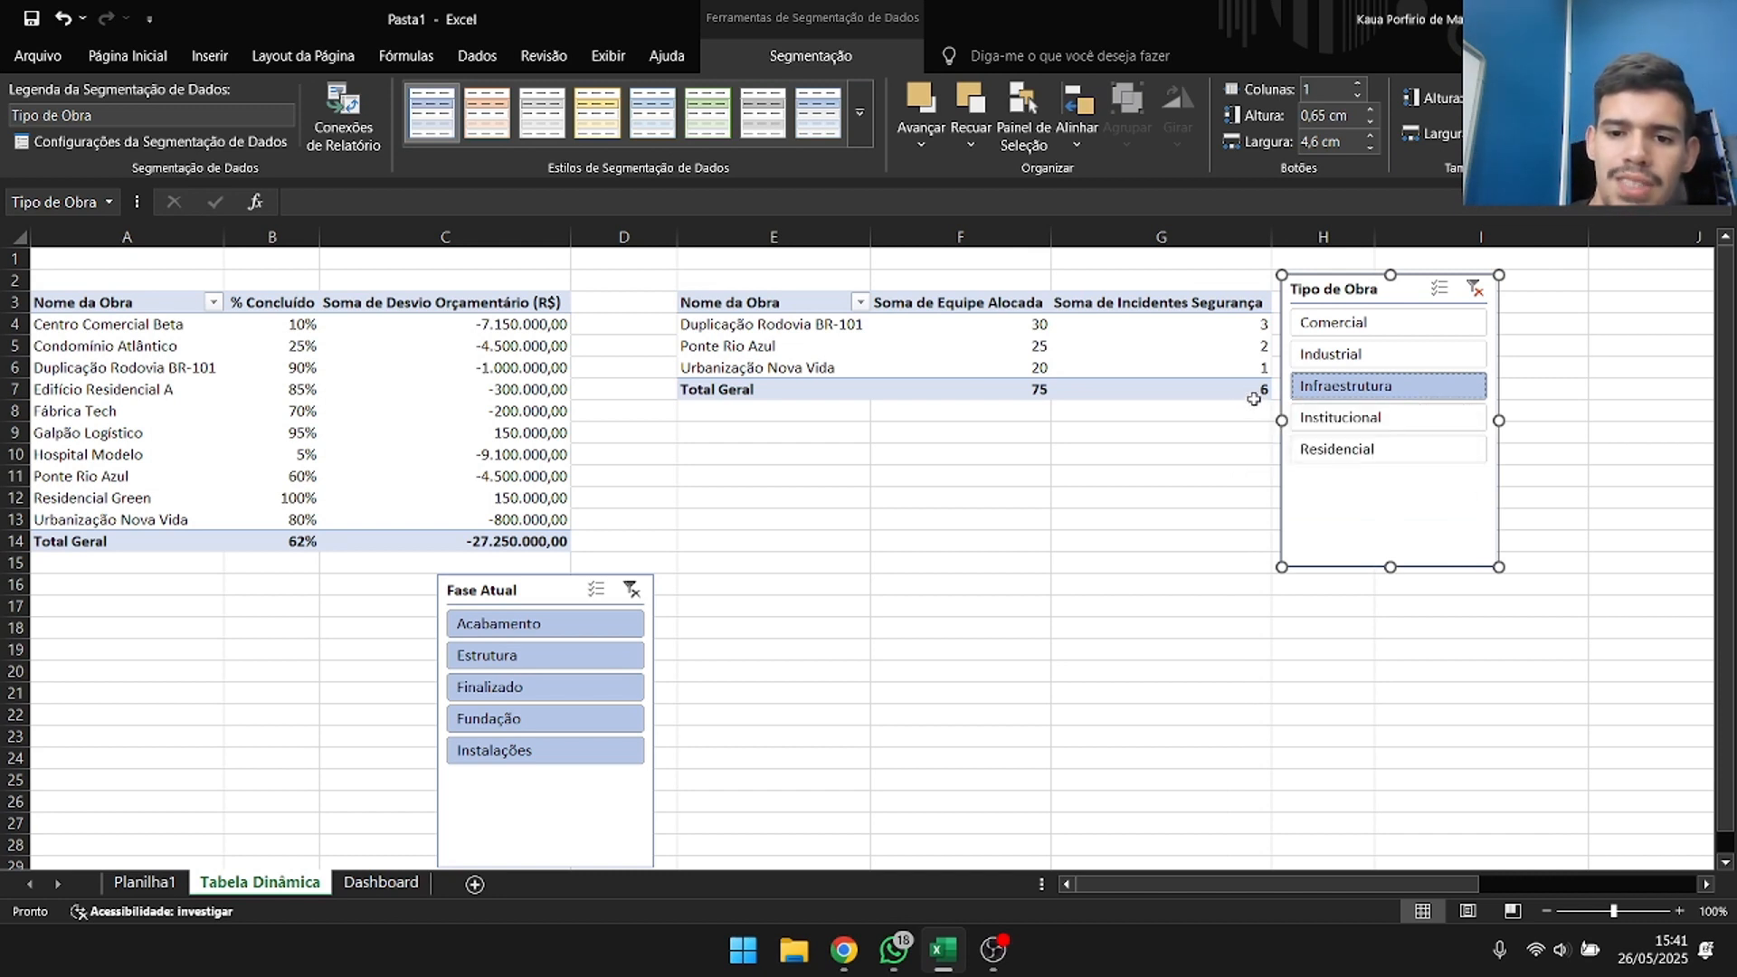
mouse_move(1256, 399)
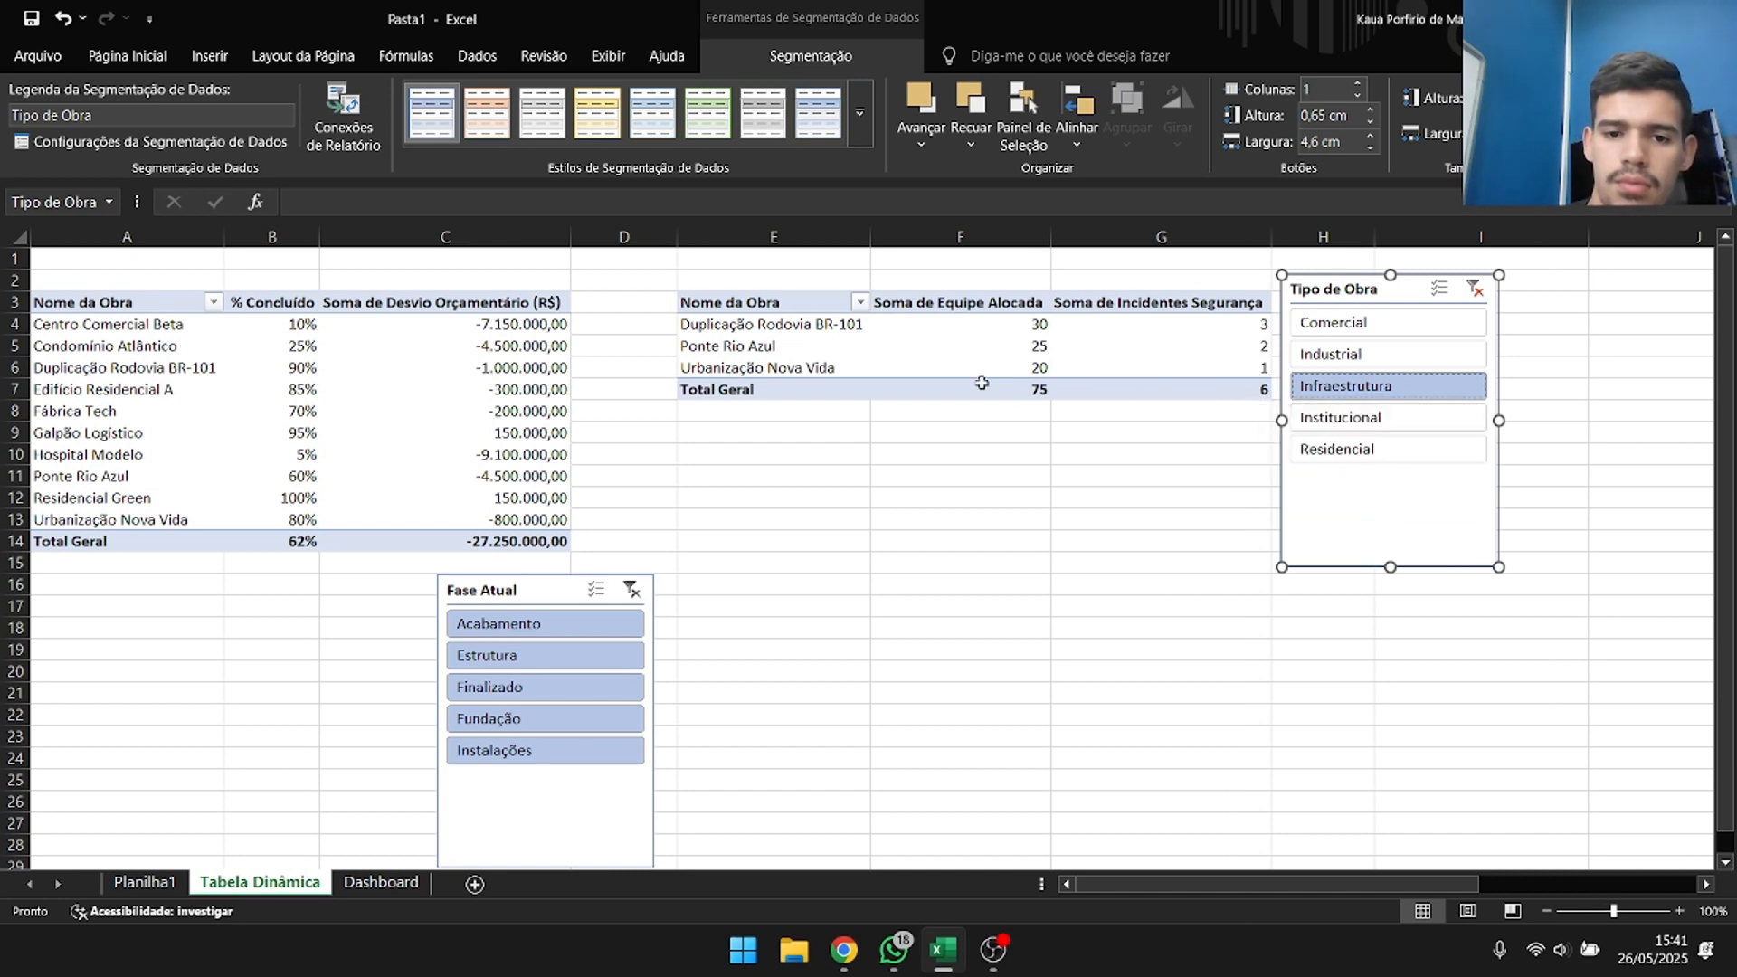
mouse_move(884, 394)
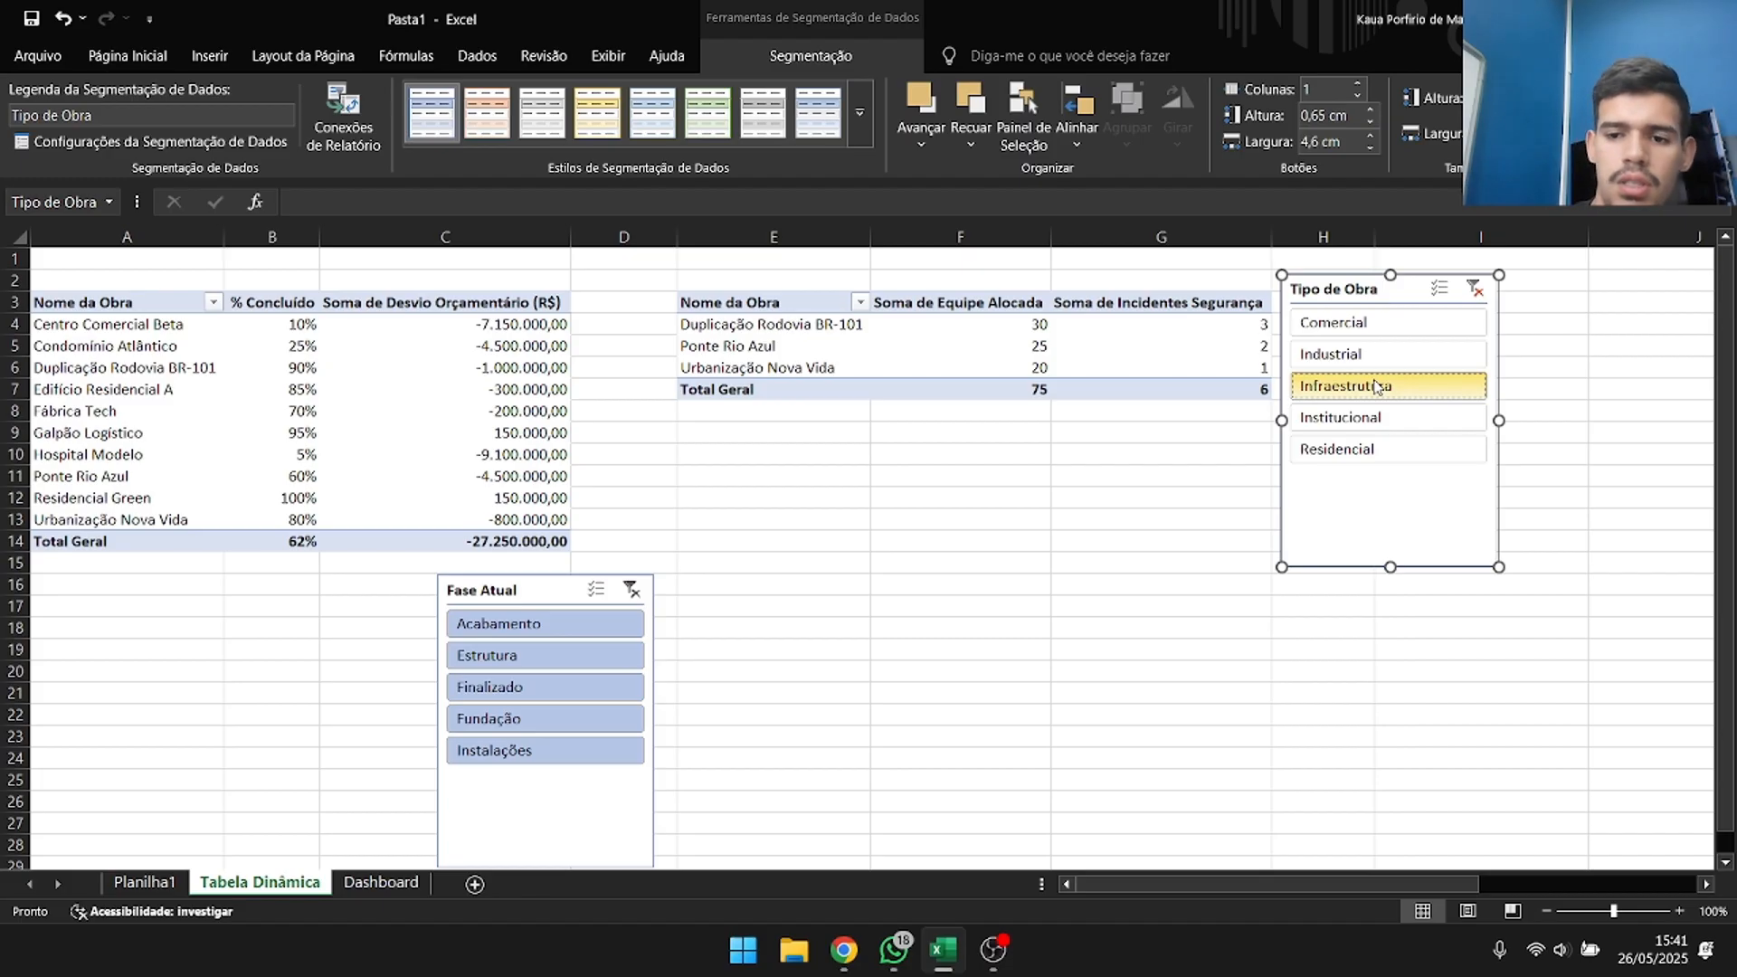
click(1479, 289)
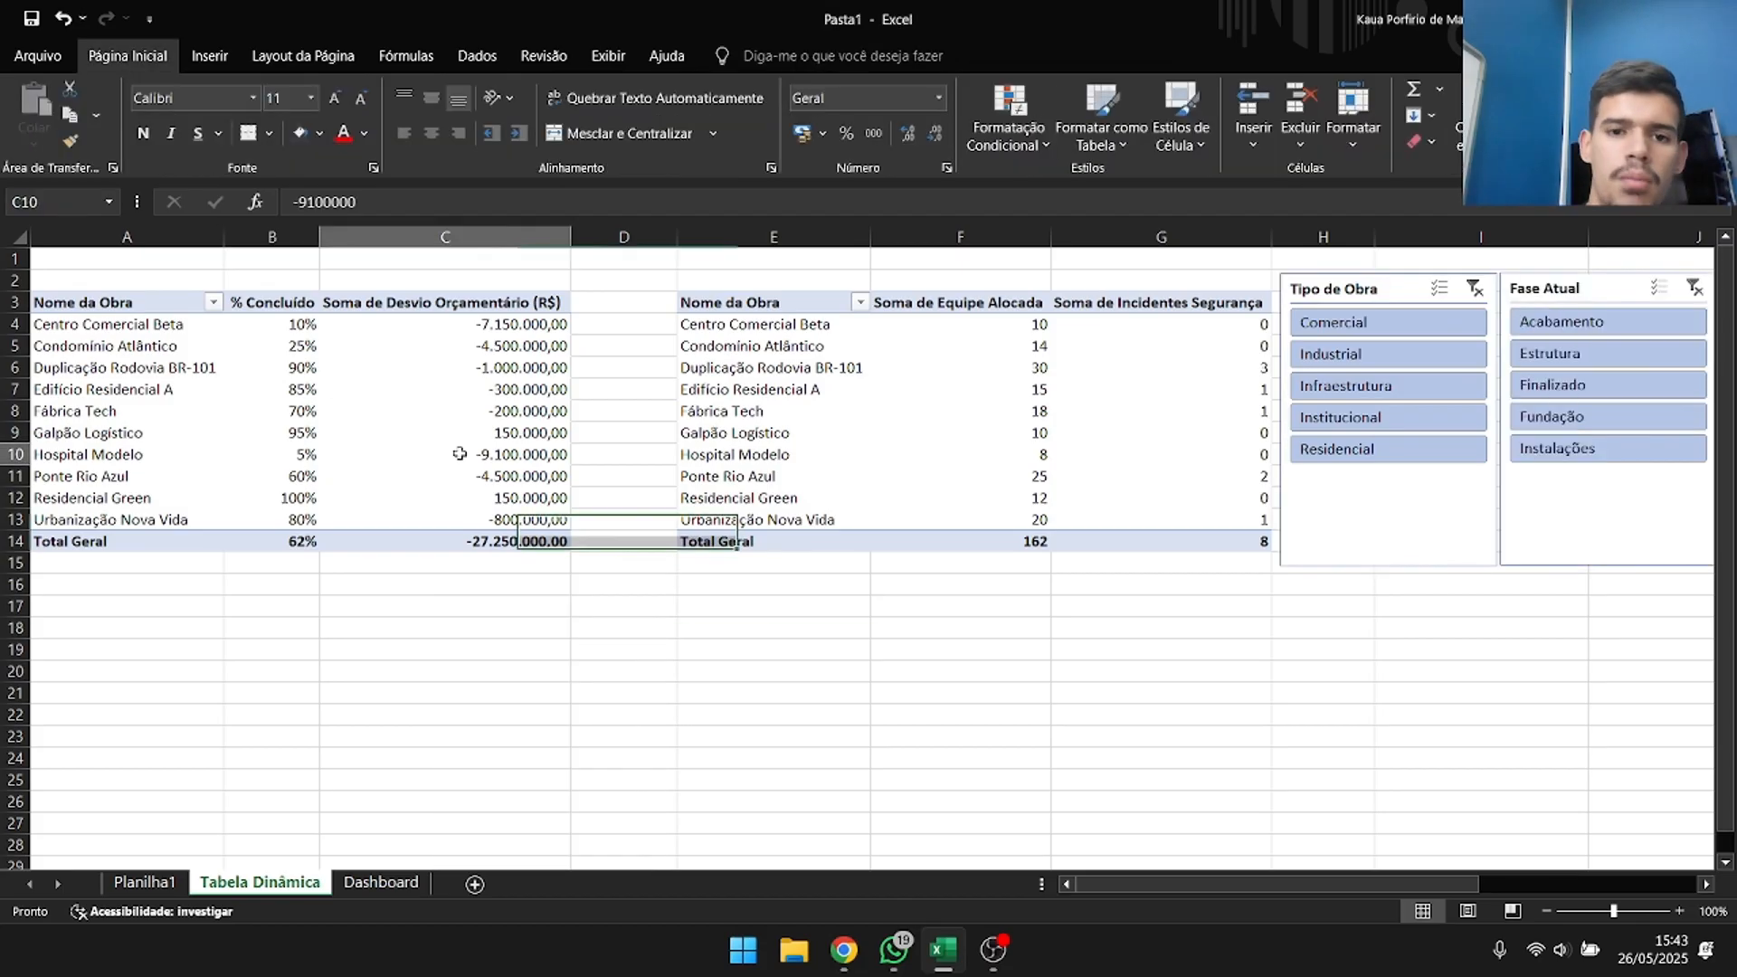
Show the field list for the first pivot table and remove Desvio Orçamentário (R$) from its values.
click(460, 453)
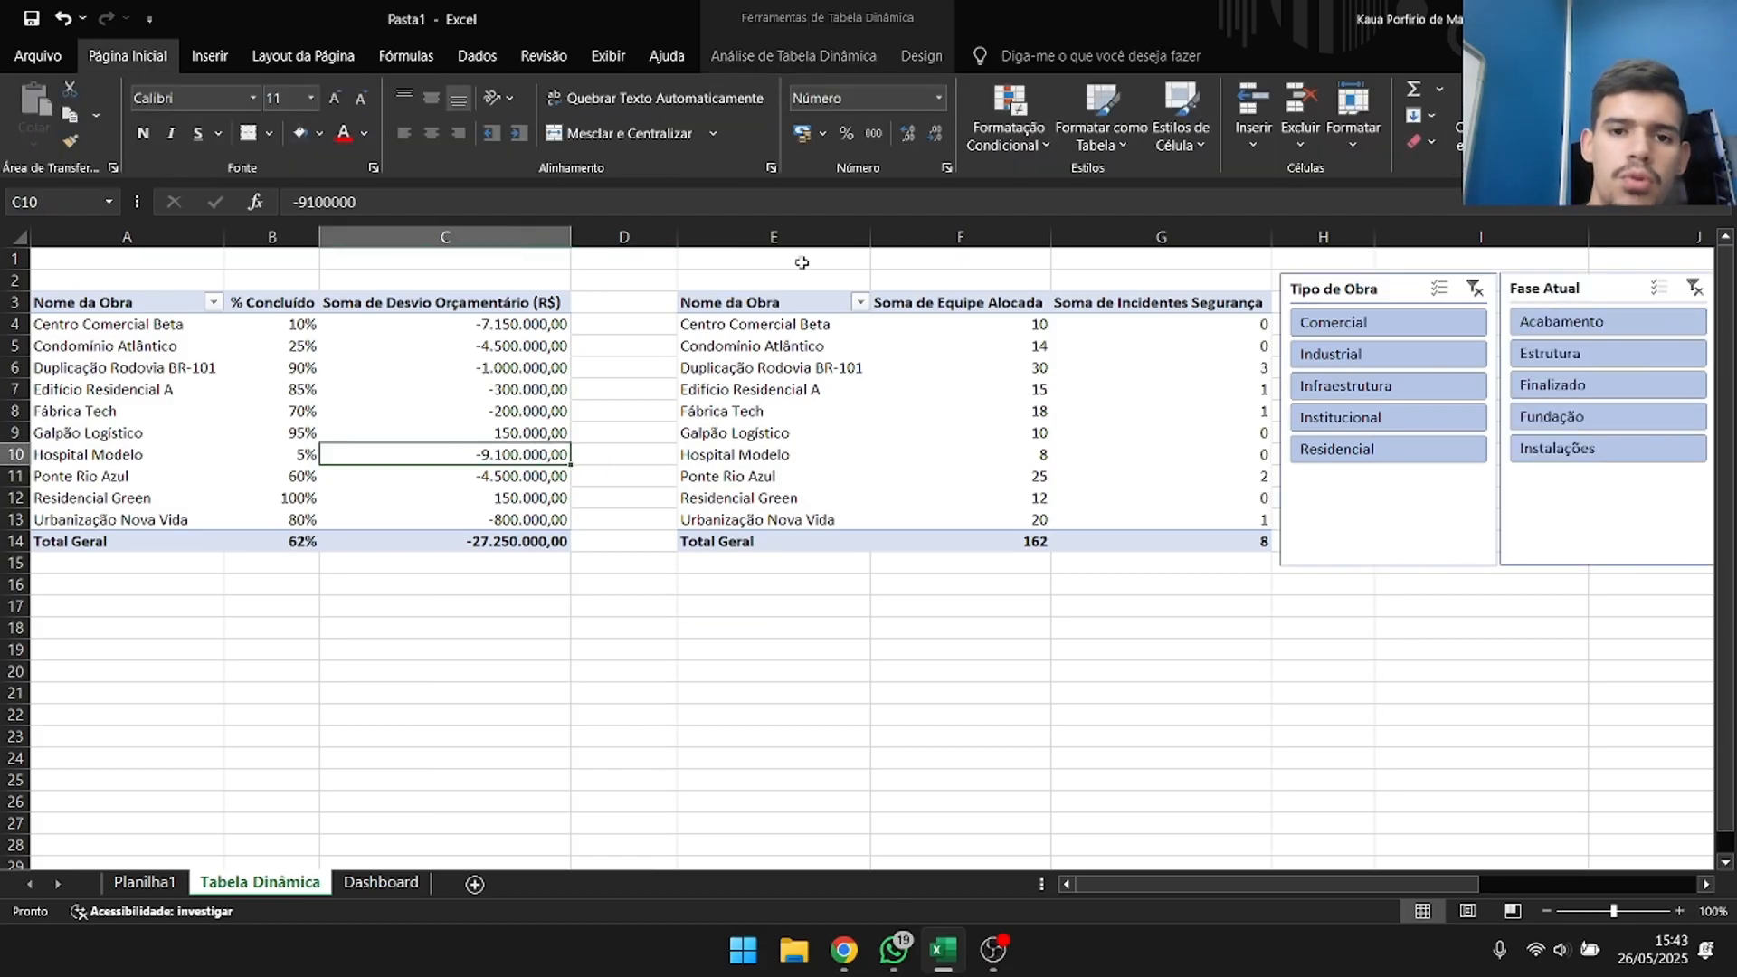
click(923, 55)
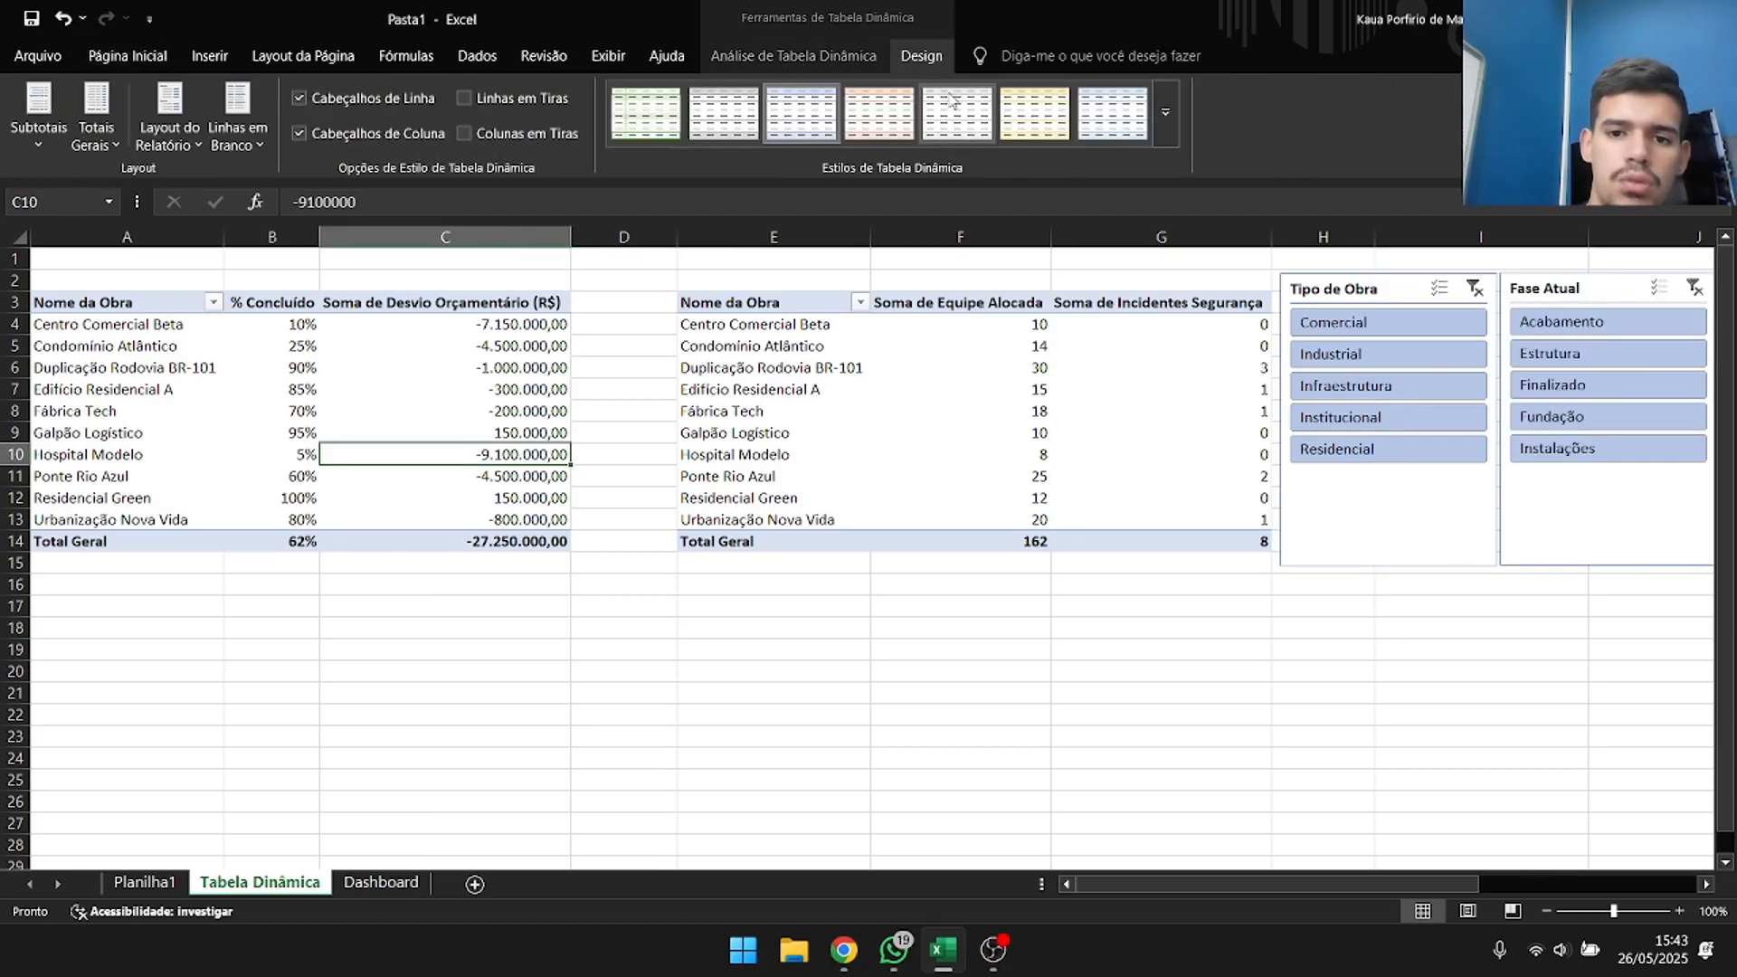
right_click(468, 513)
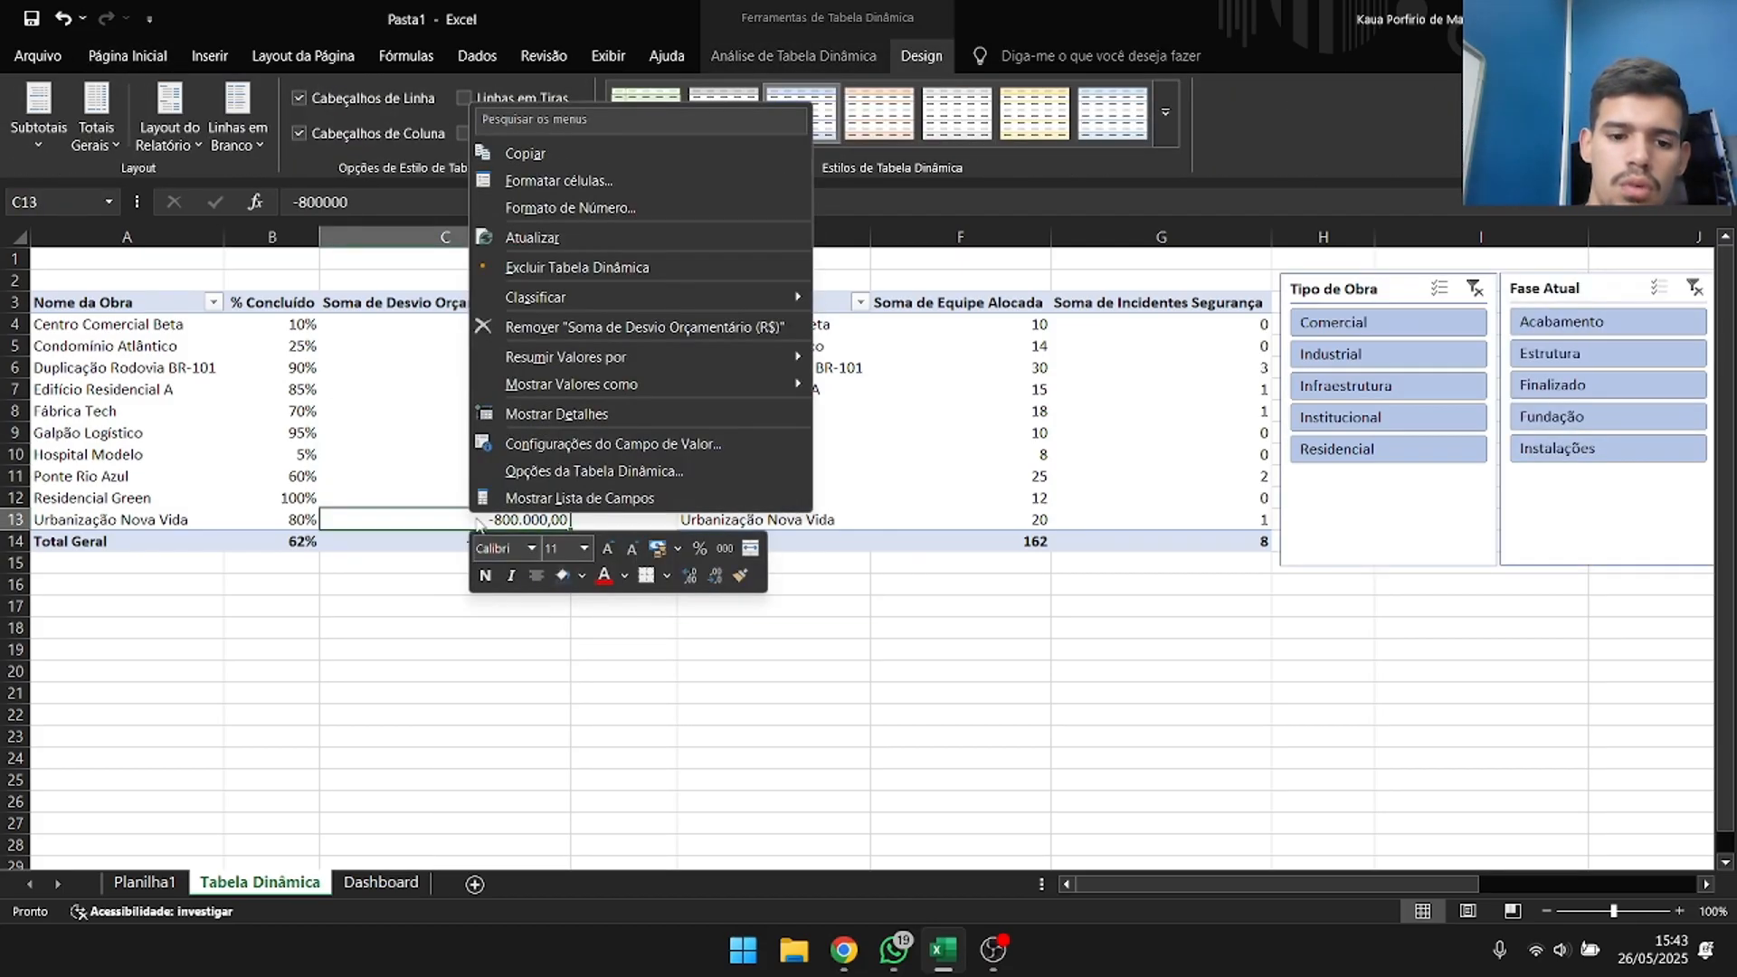
click(615, 499)
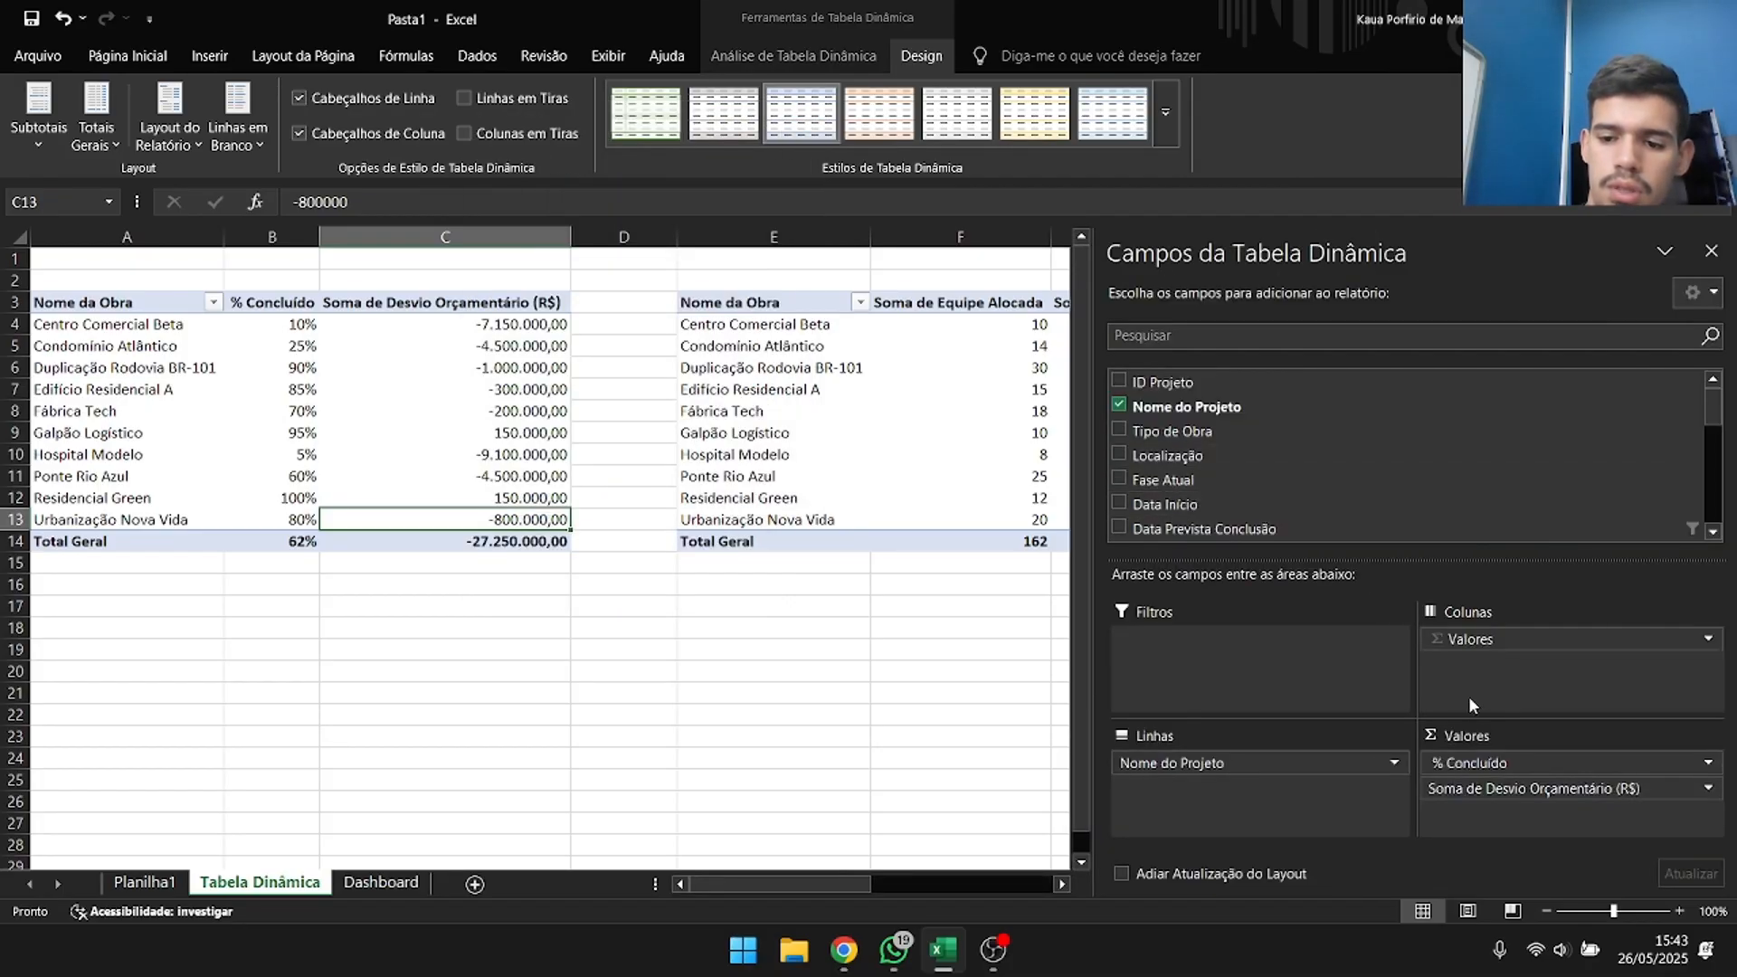
scroll(1134, 438, down, 3)
scroll(1133, 438, up, 1)
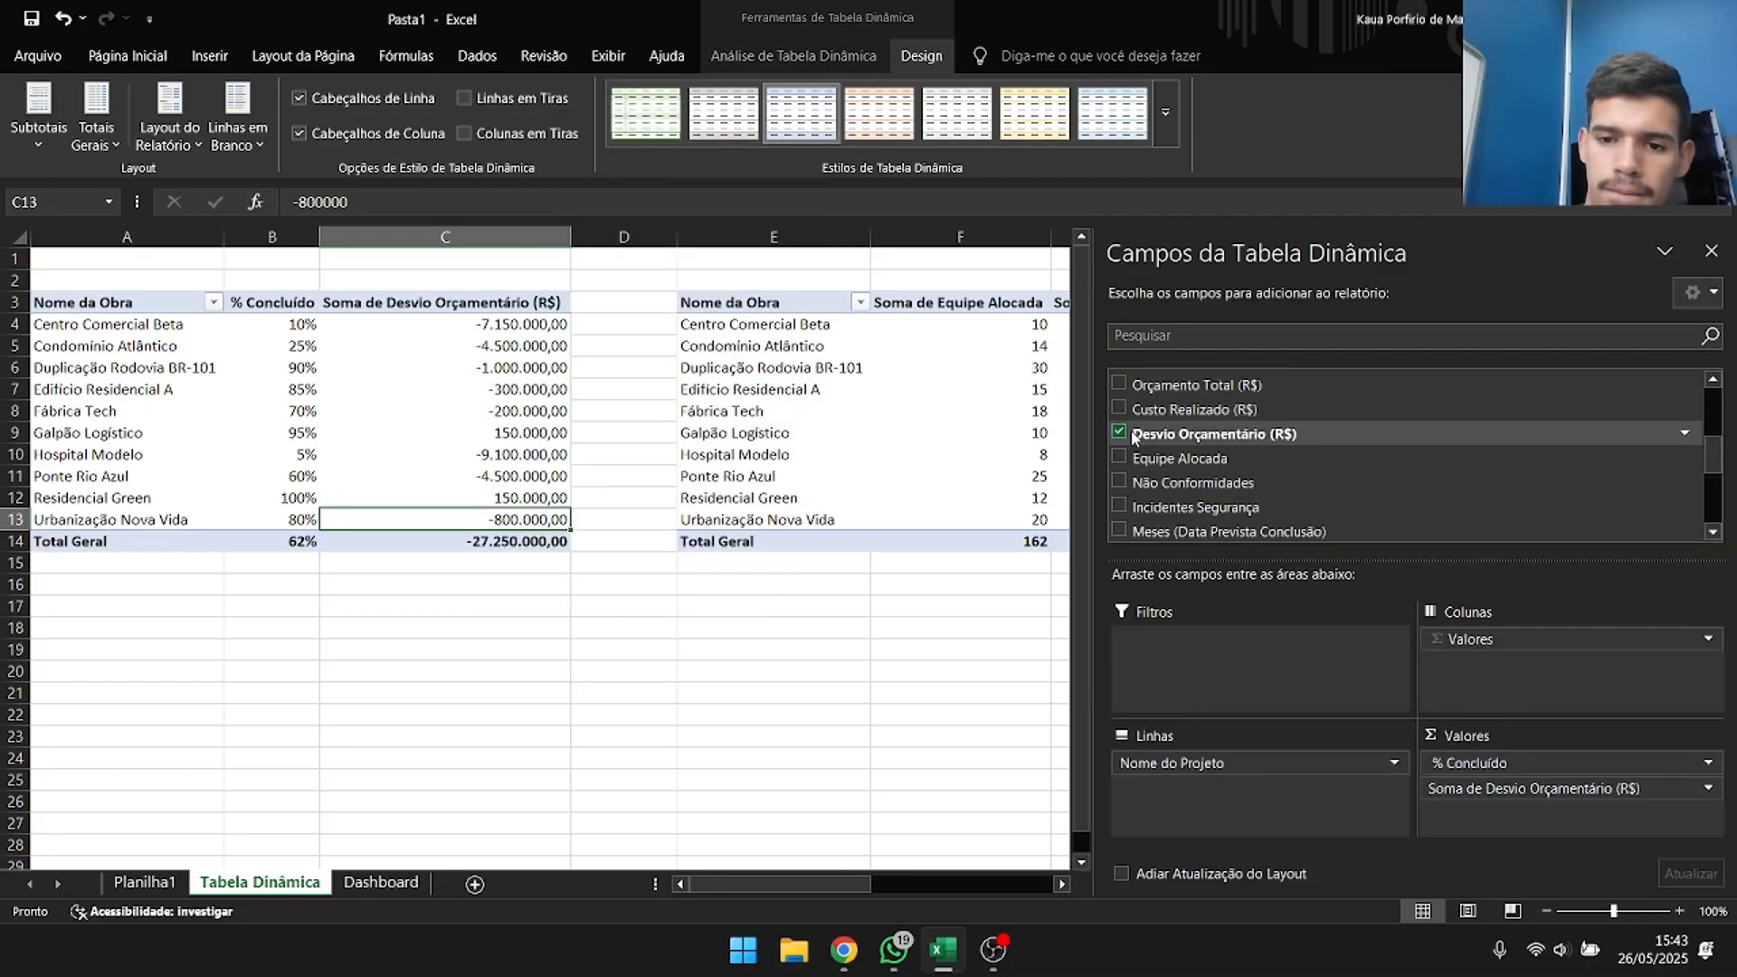
click(1120, 431)
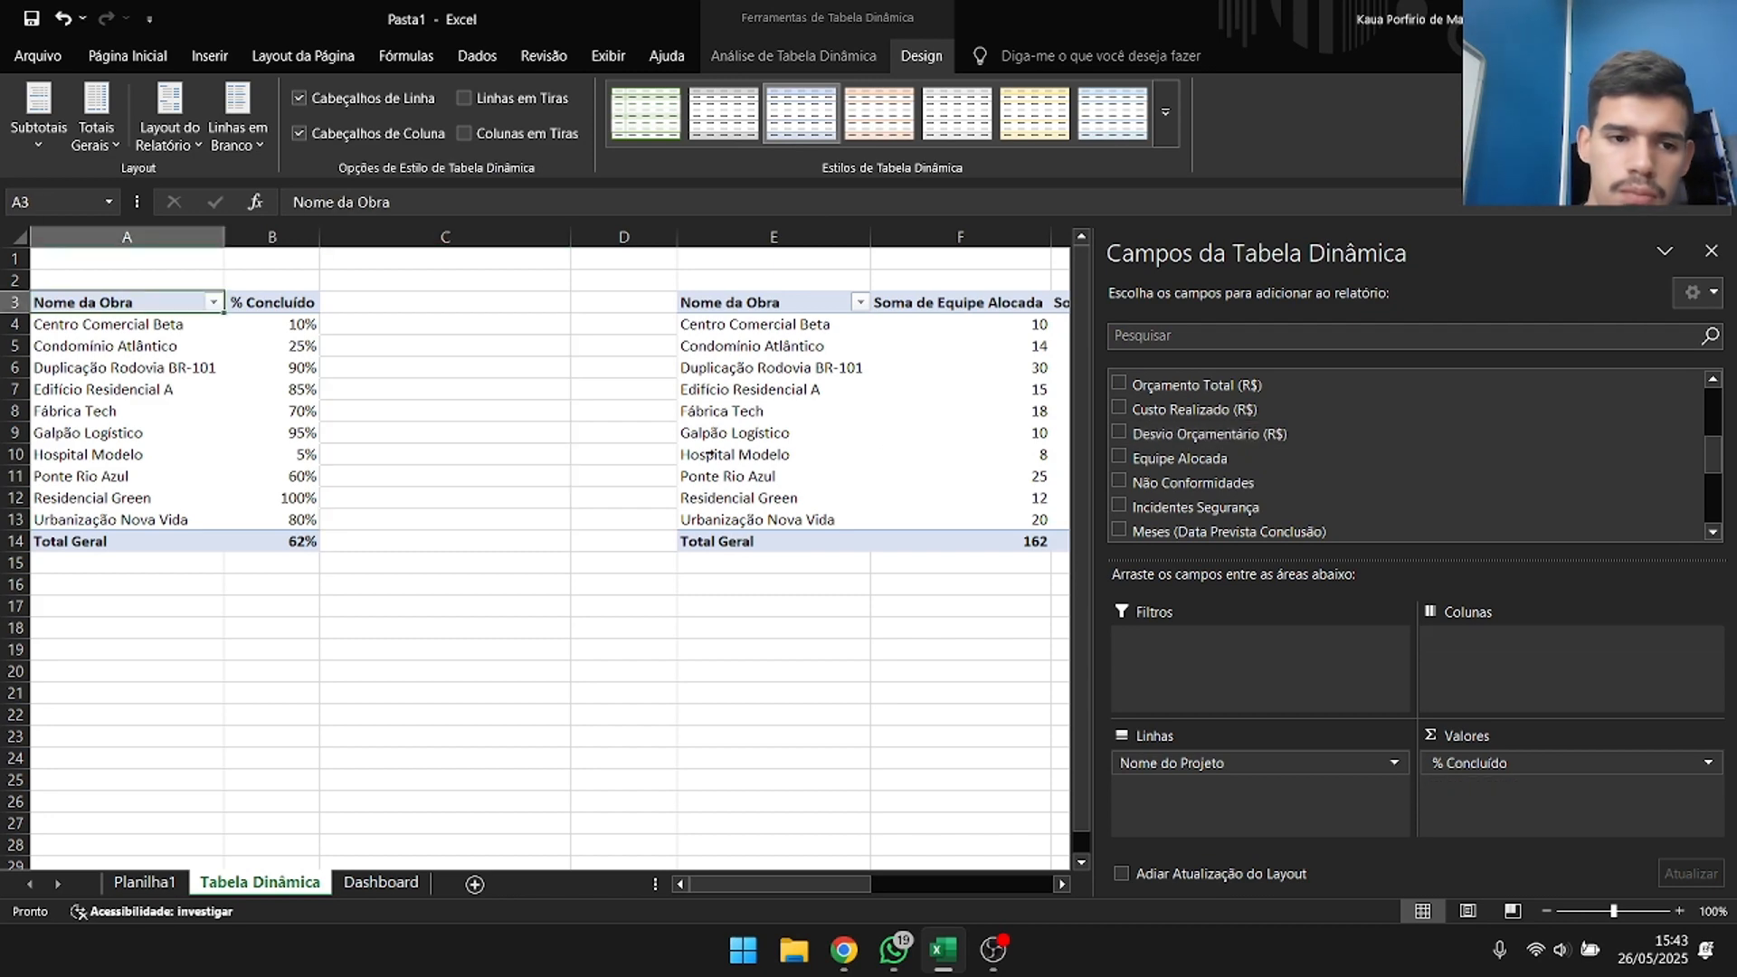
Copy the whole % Concluído pivot table and paste the duplicate below it at cell A16.
drag(193, 308, 289, 540)
key(ctrl+c)
click(157, 583)
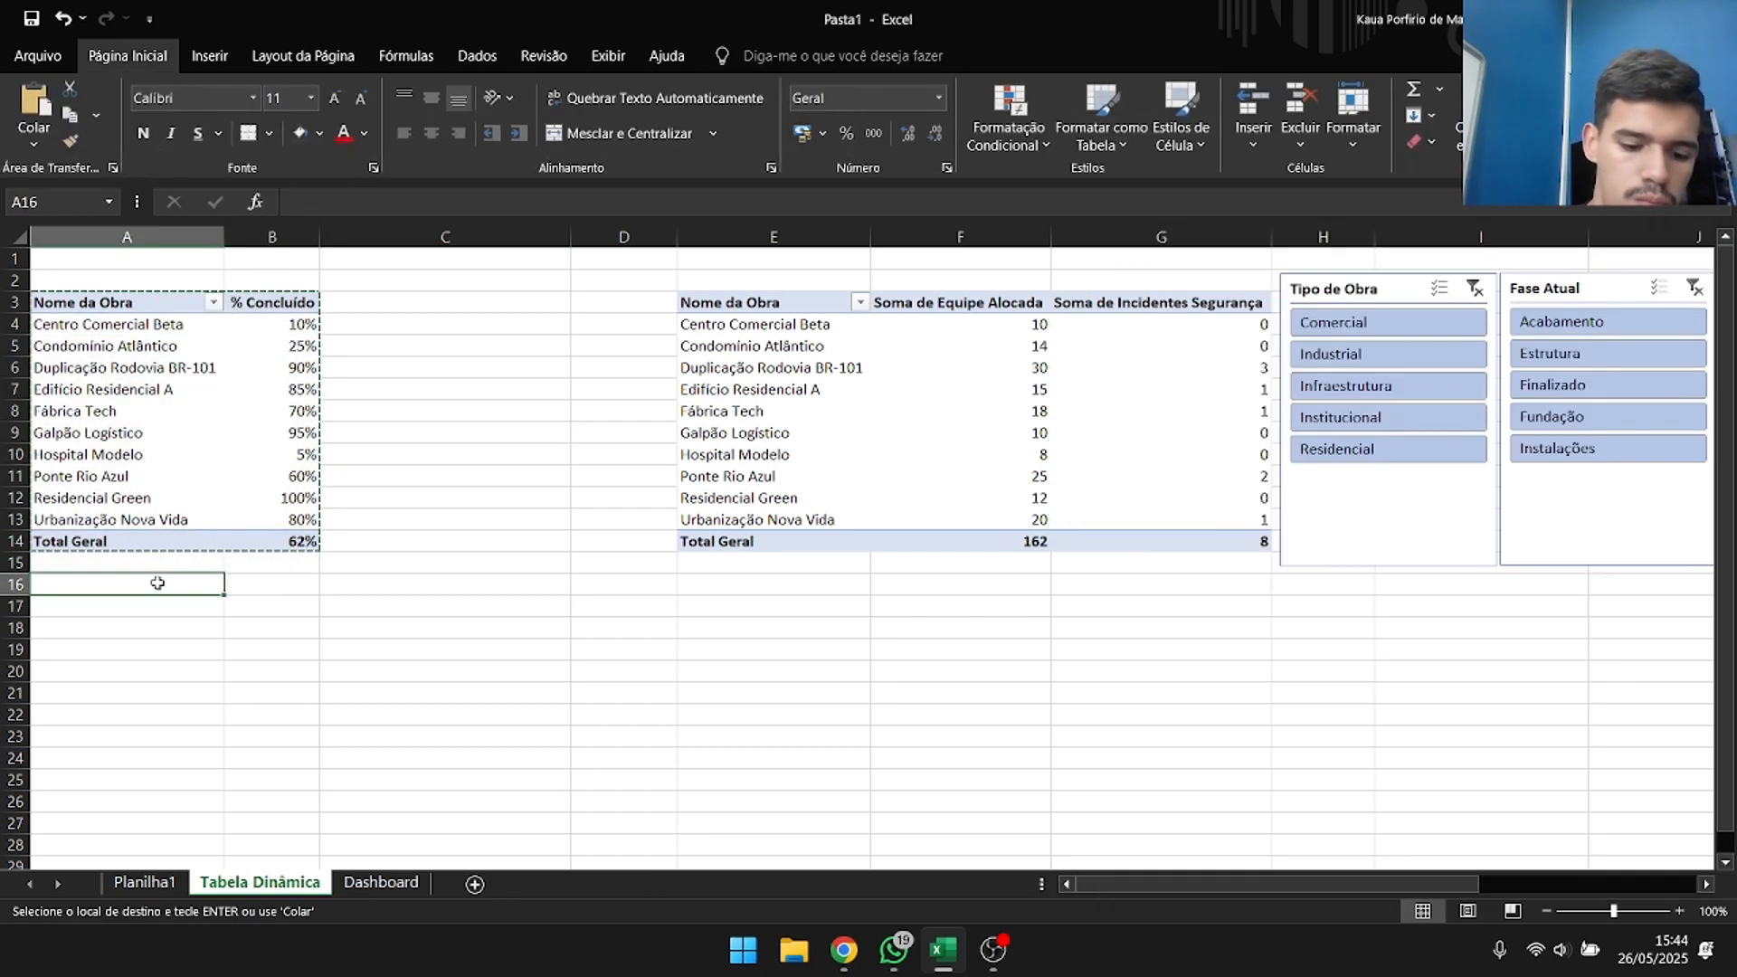
key(ctrl+v)
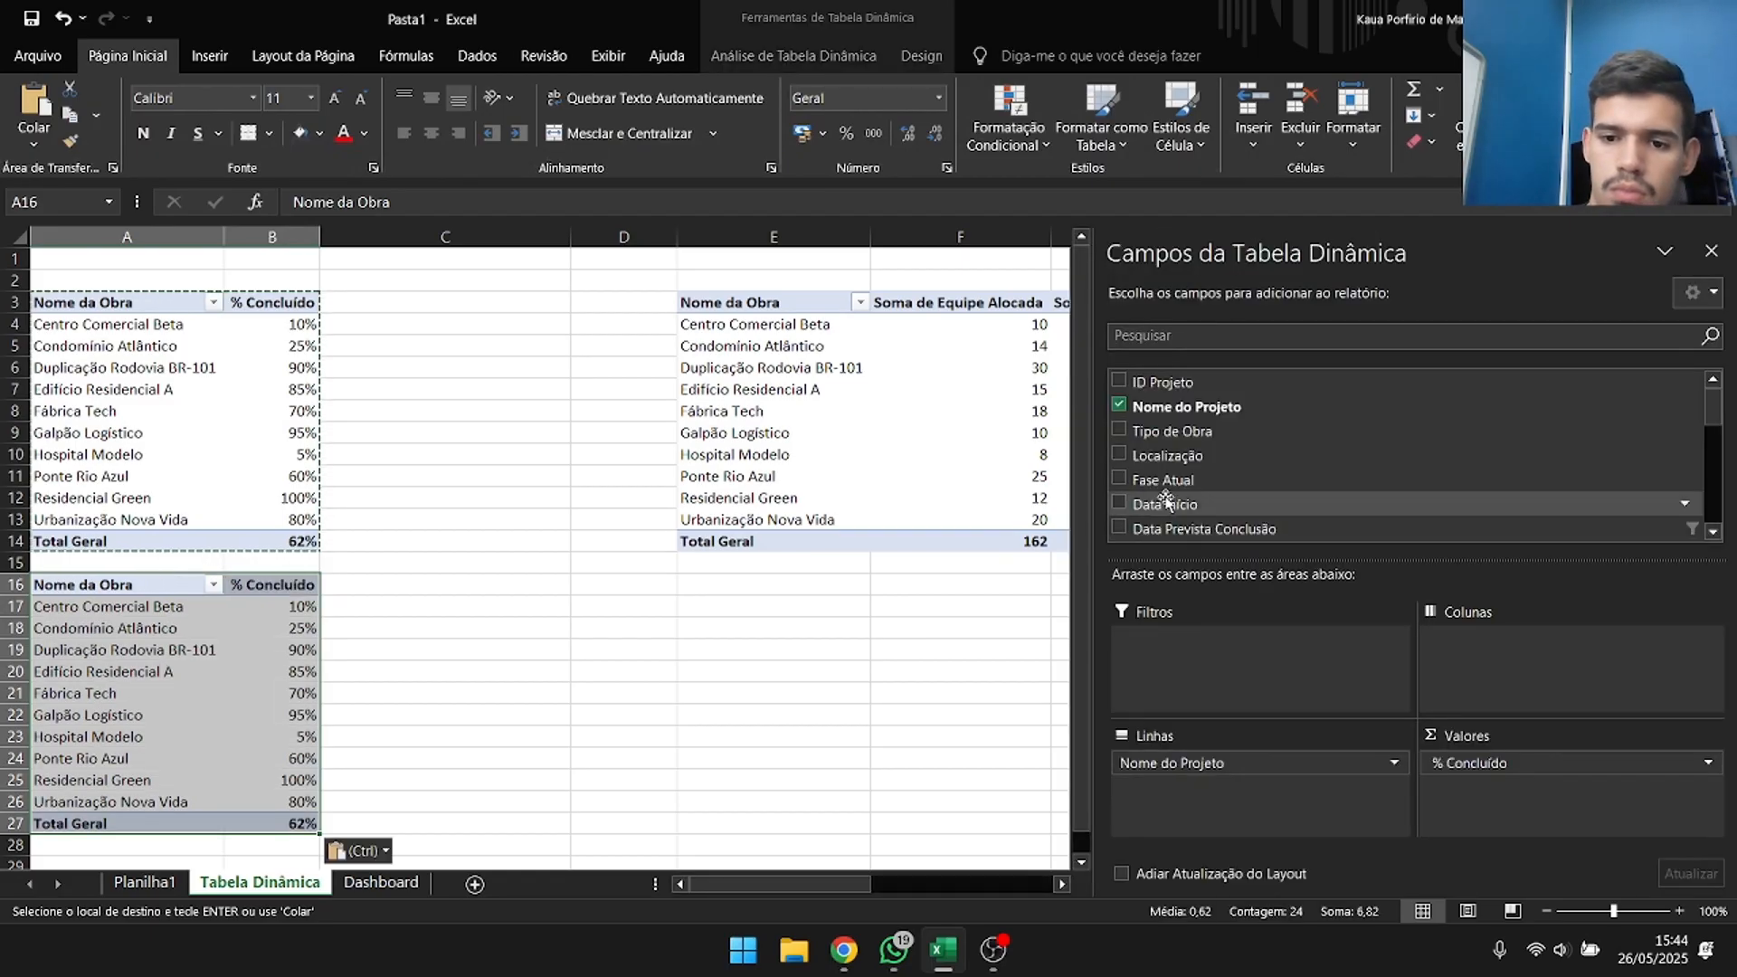
Replace % Concluído with Desvio Orçamentário (R$) as the value field of the pivot table at A16.
scroll(1167, 500, down, 2)
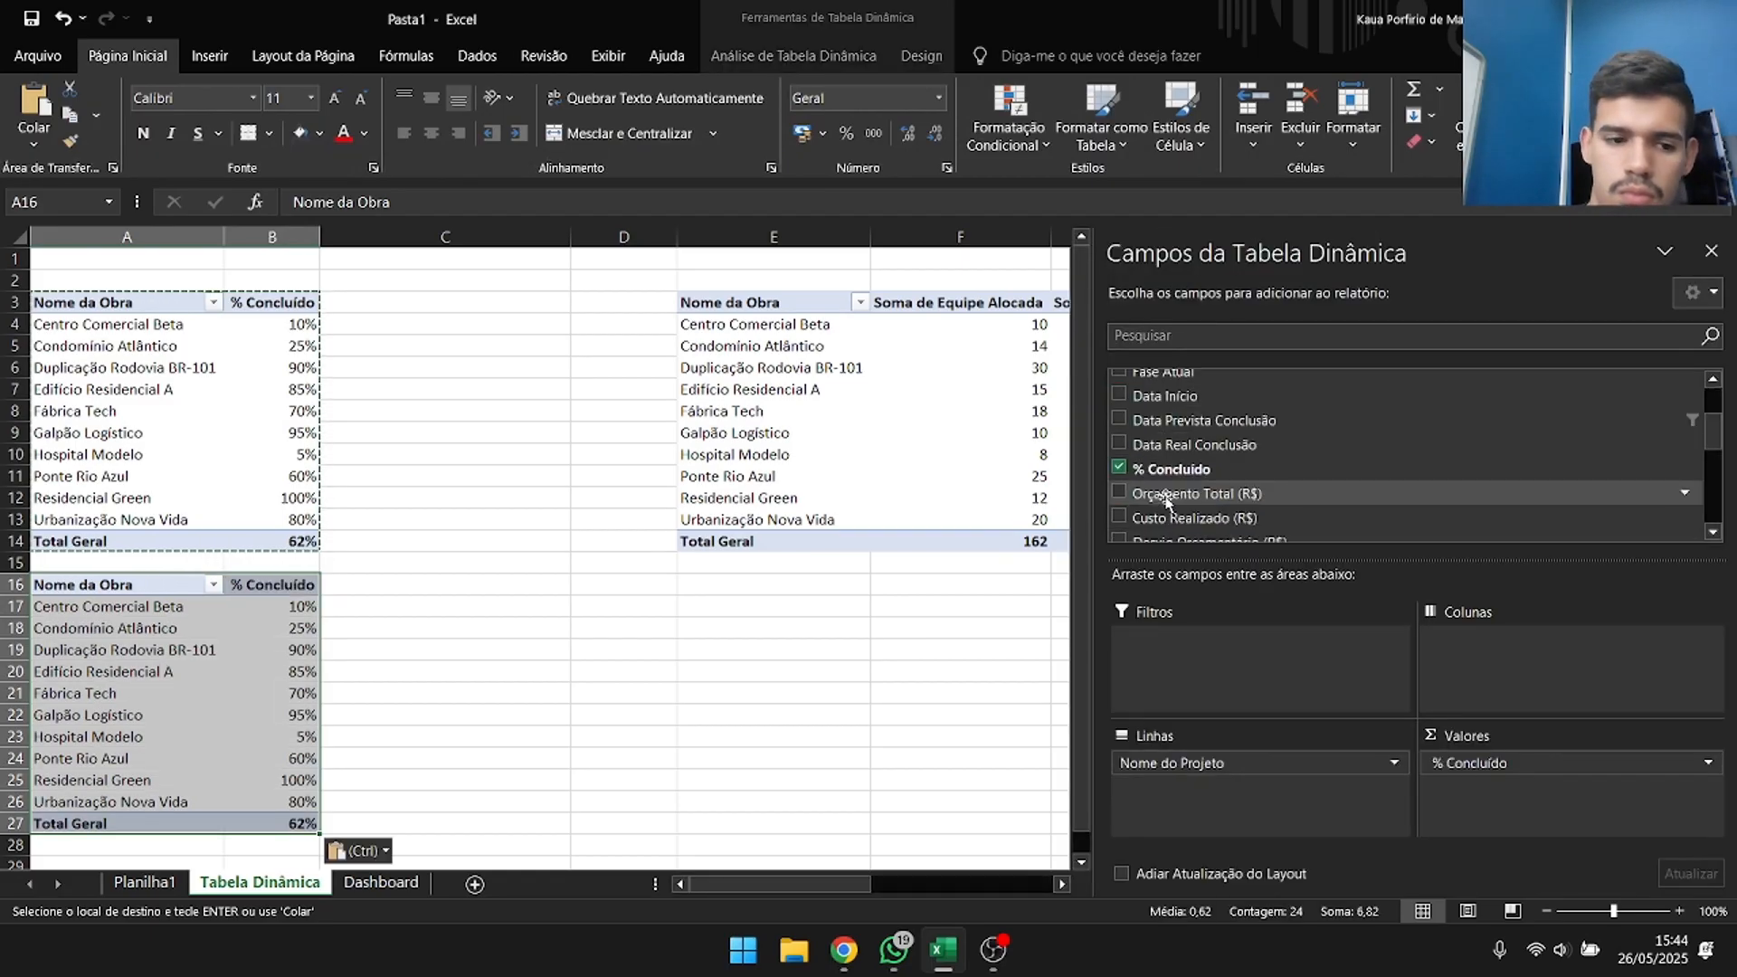
click(1120, 468)
scroll(1156, 479, down, 3)
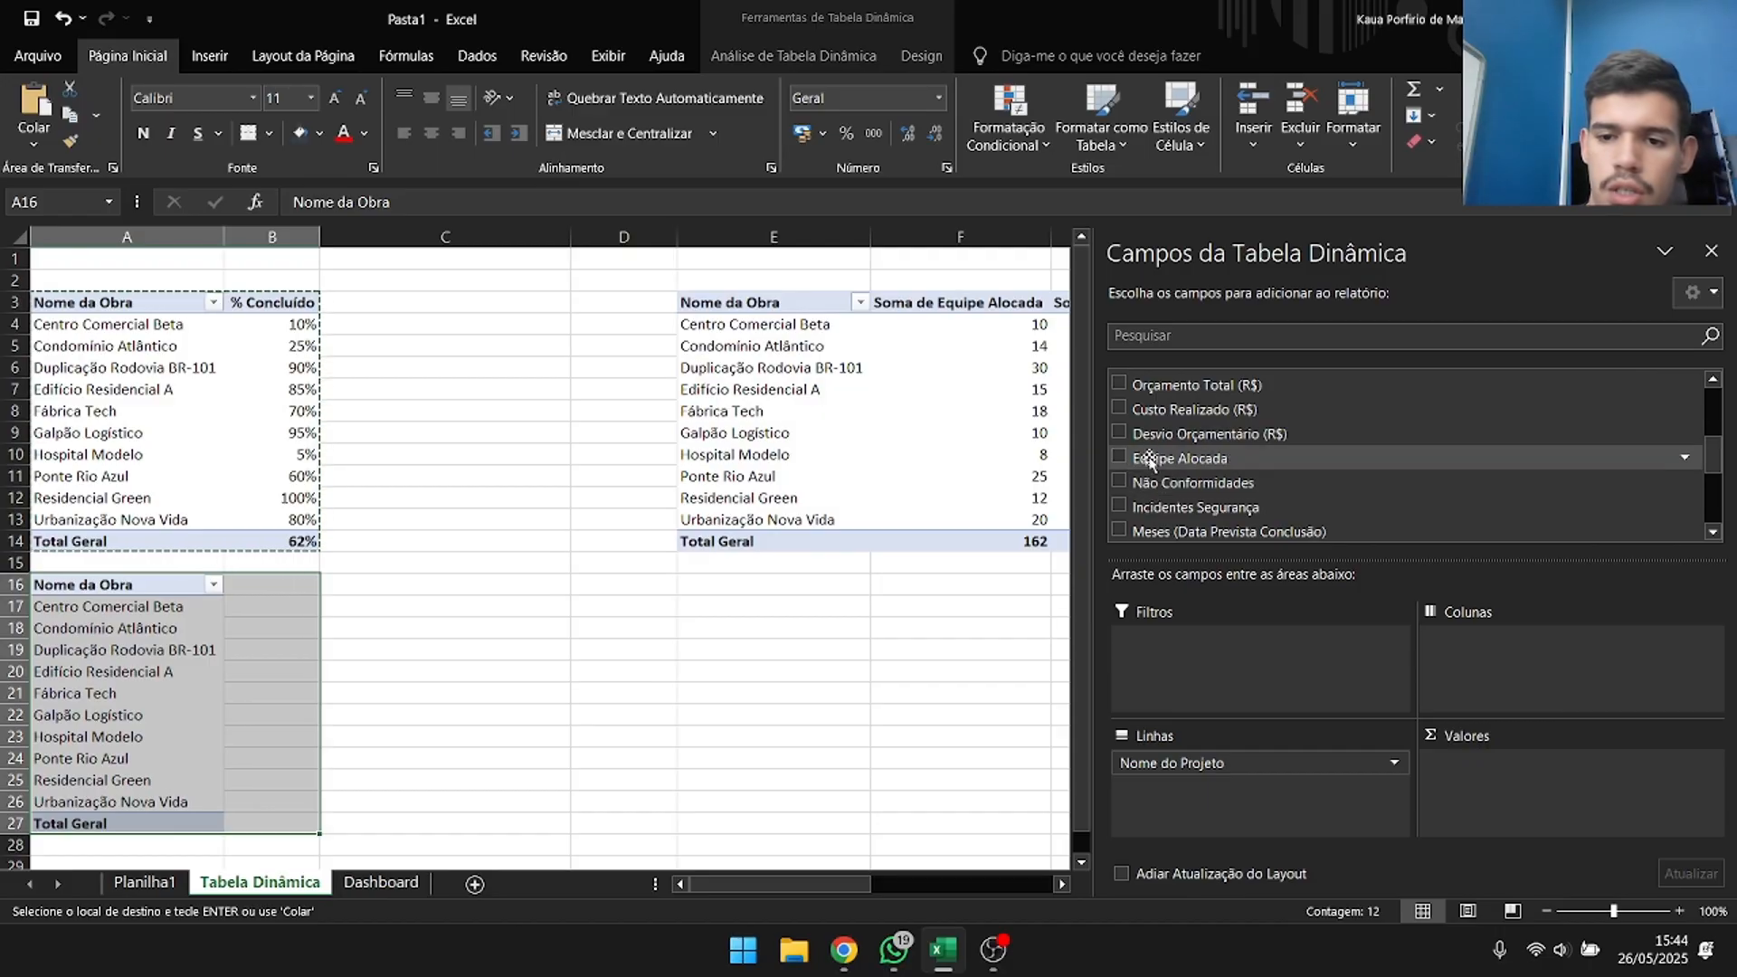
click(1120, 433)
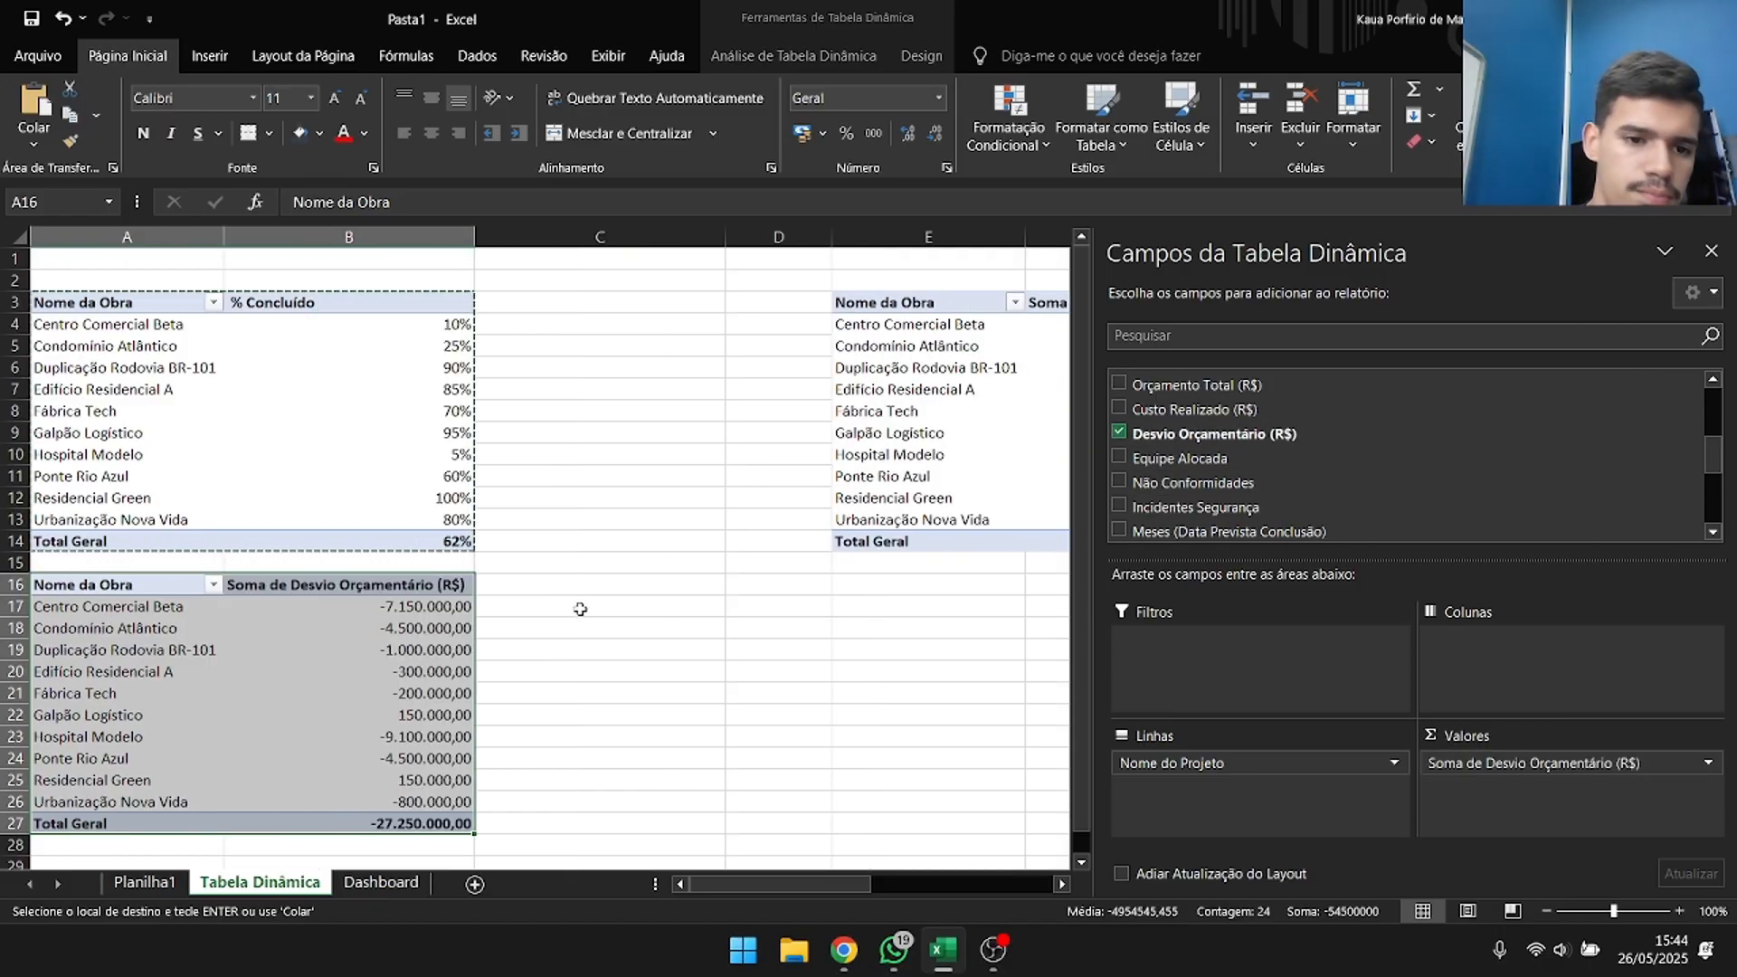
Copy the whole team and safety incidents pivot table and paste the duplicate below it at cell E16.
click(974, 298)
key(ctrl+shift+Down)
key(ctrl+shift+Right)
key(ctrl+c)
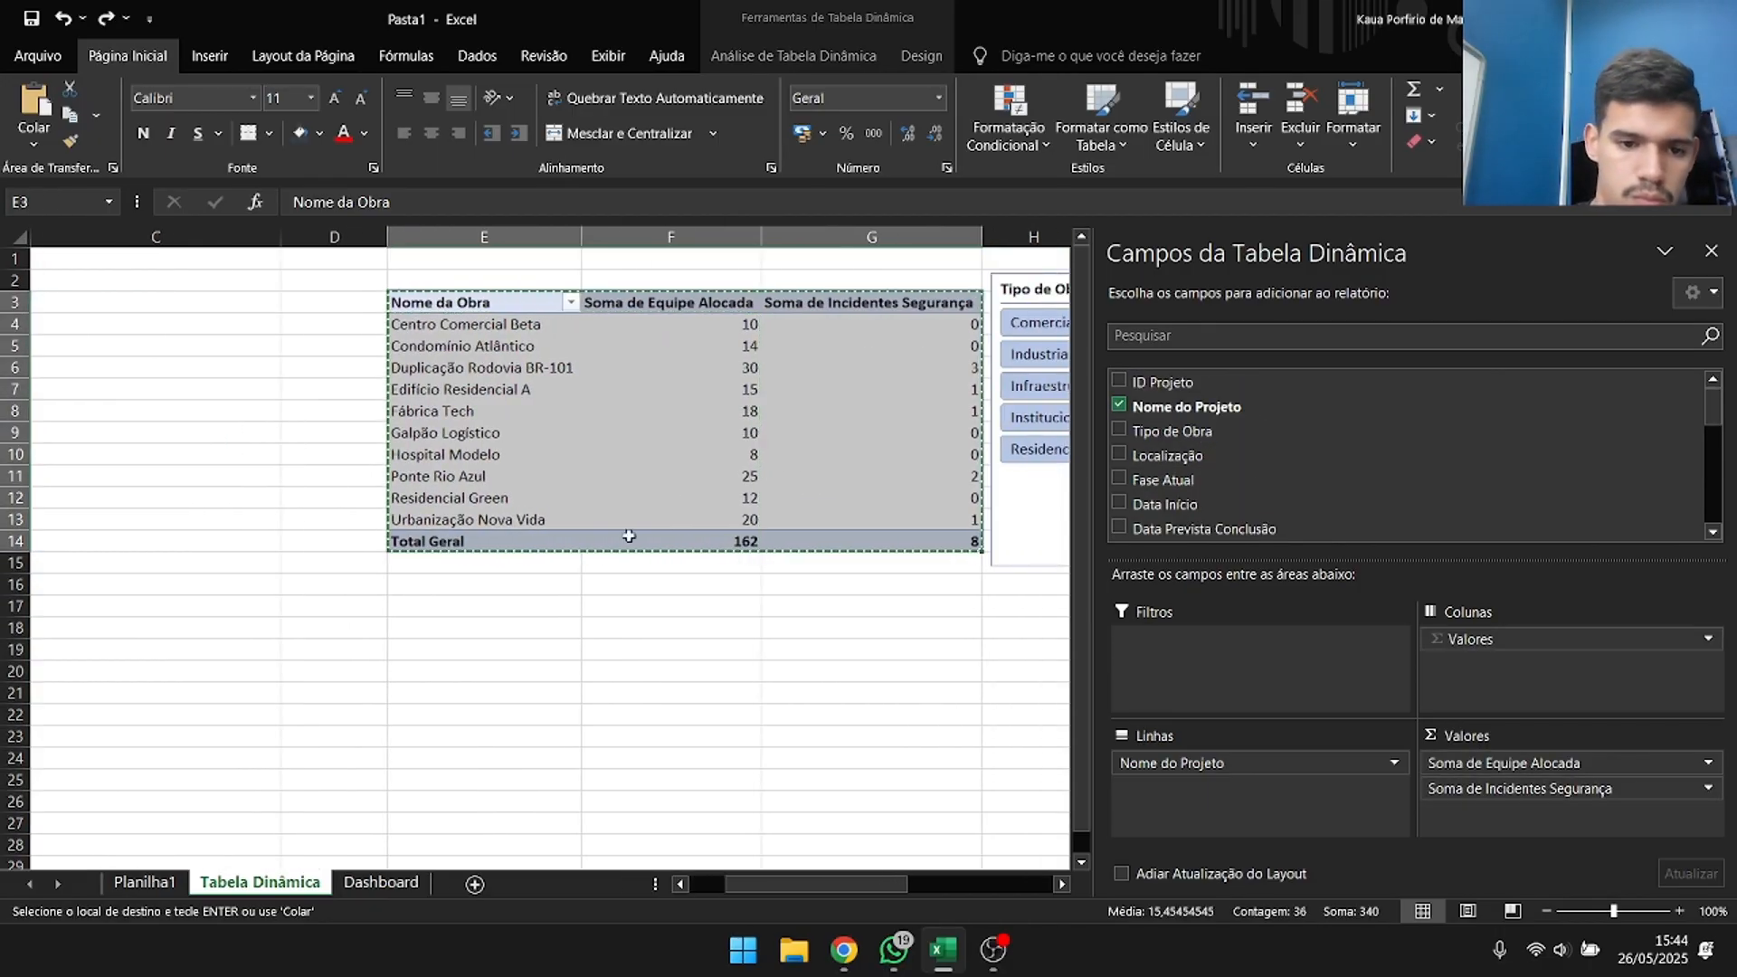
click(434, 584)
key(ctrl+v)
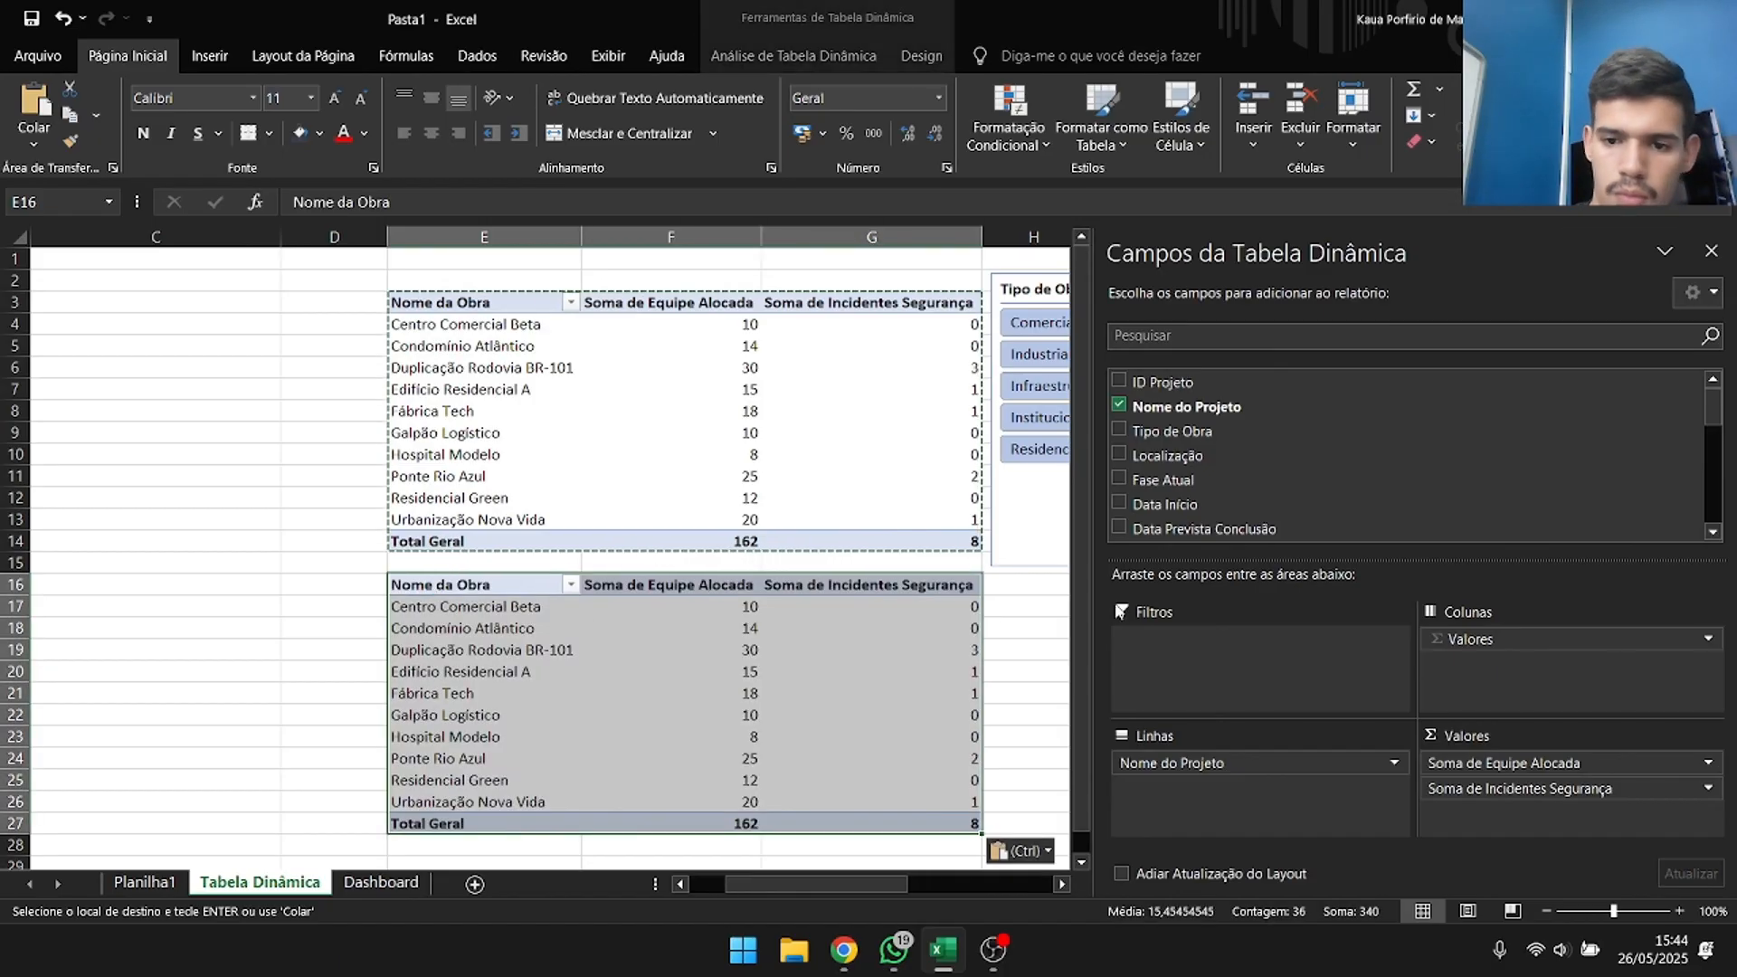
Remove Equipe Alocada from the pivot table at E16 and Incidentes Segurança from the one at E3, and end copy mode.
scroll(1279, 497, down, 8)
scroll(1162, 453, up, 3)
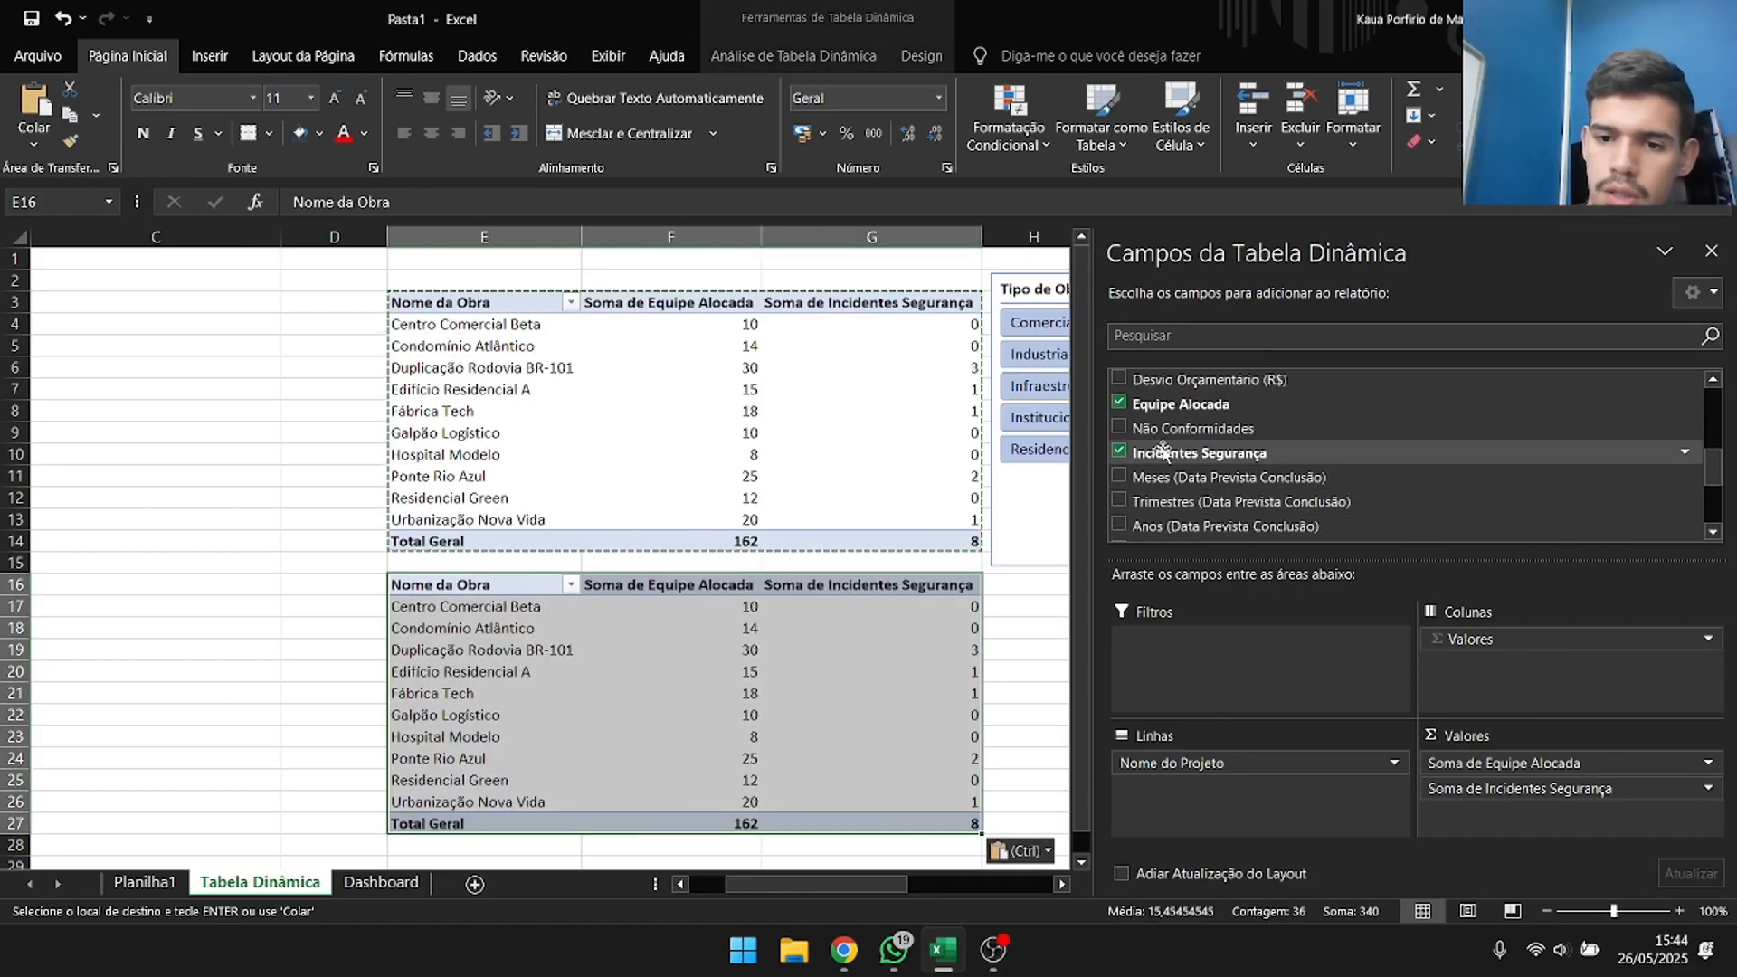
click(1119, 401)
click(692, 349)
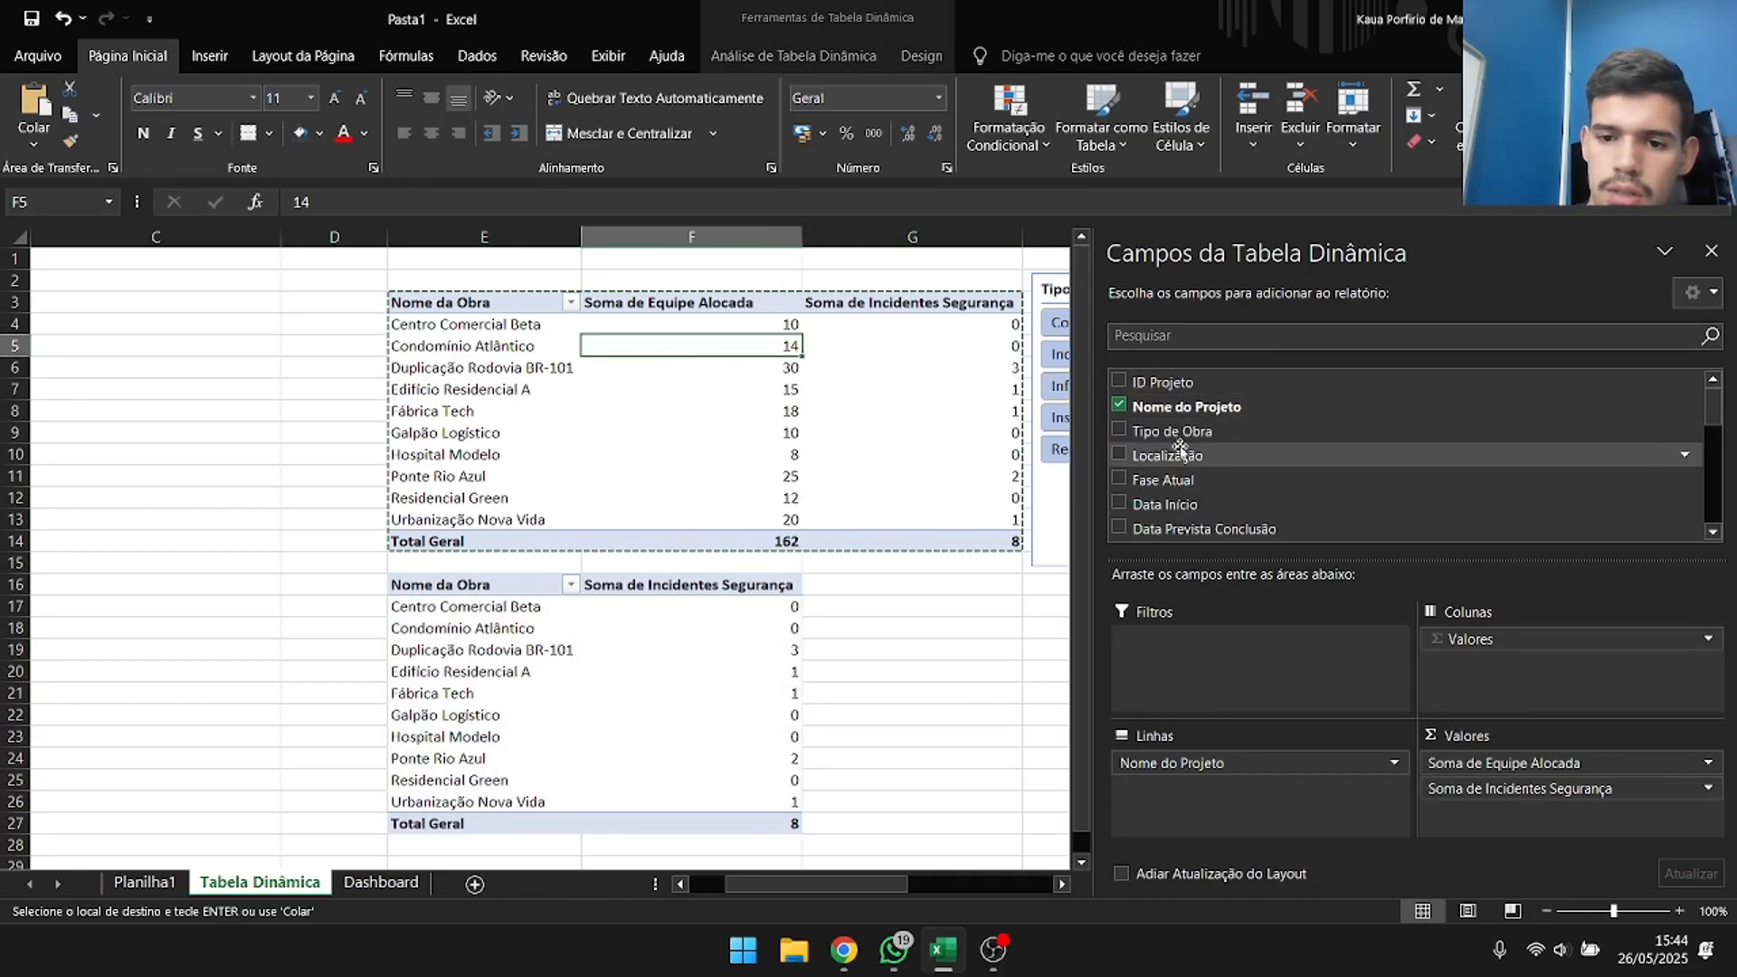
scroll(1179, 448, down, 5)
click(1119, 398)
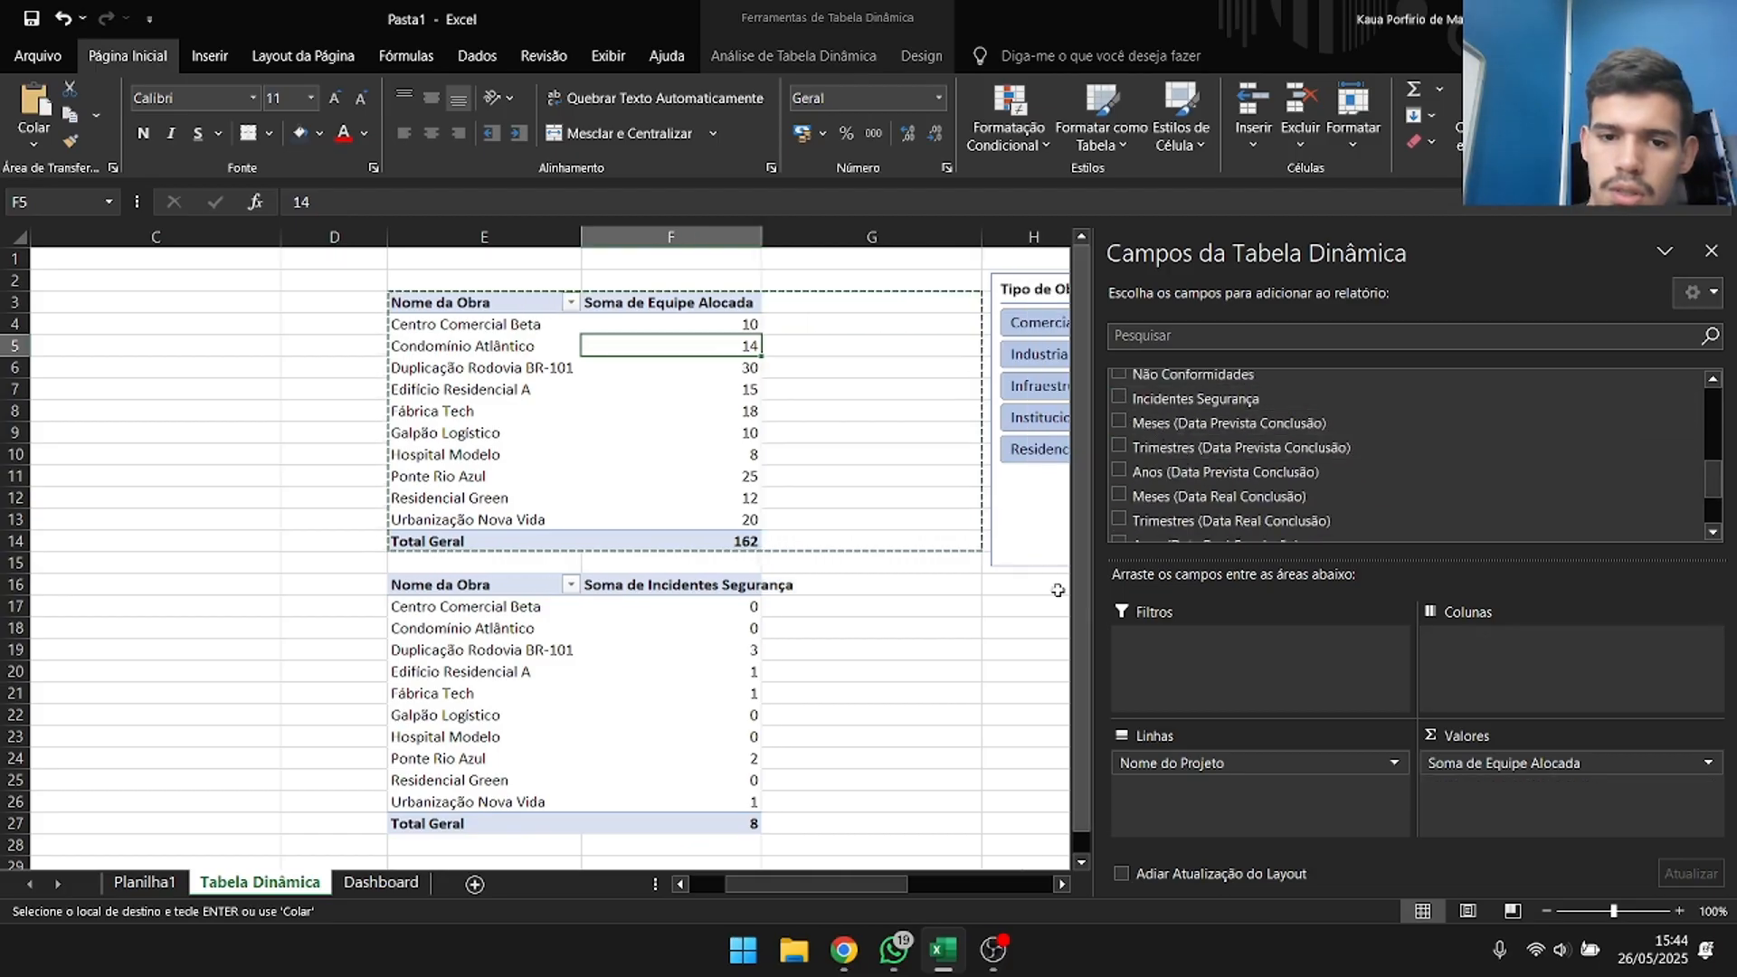
click(884, 656)
key(Escape)
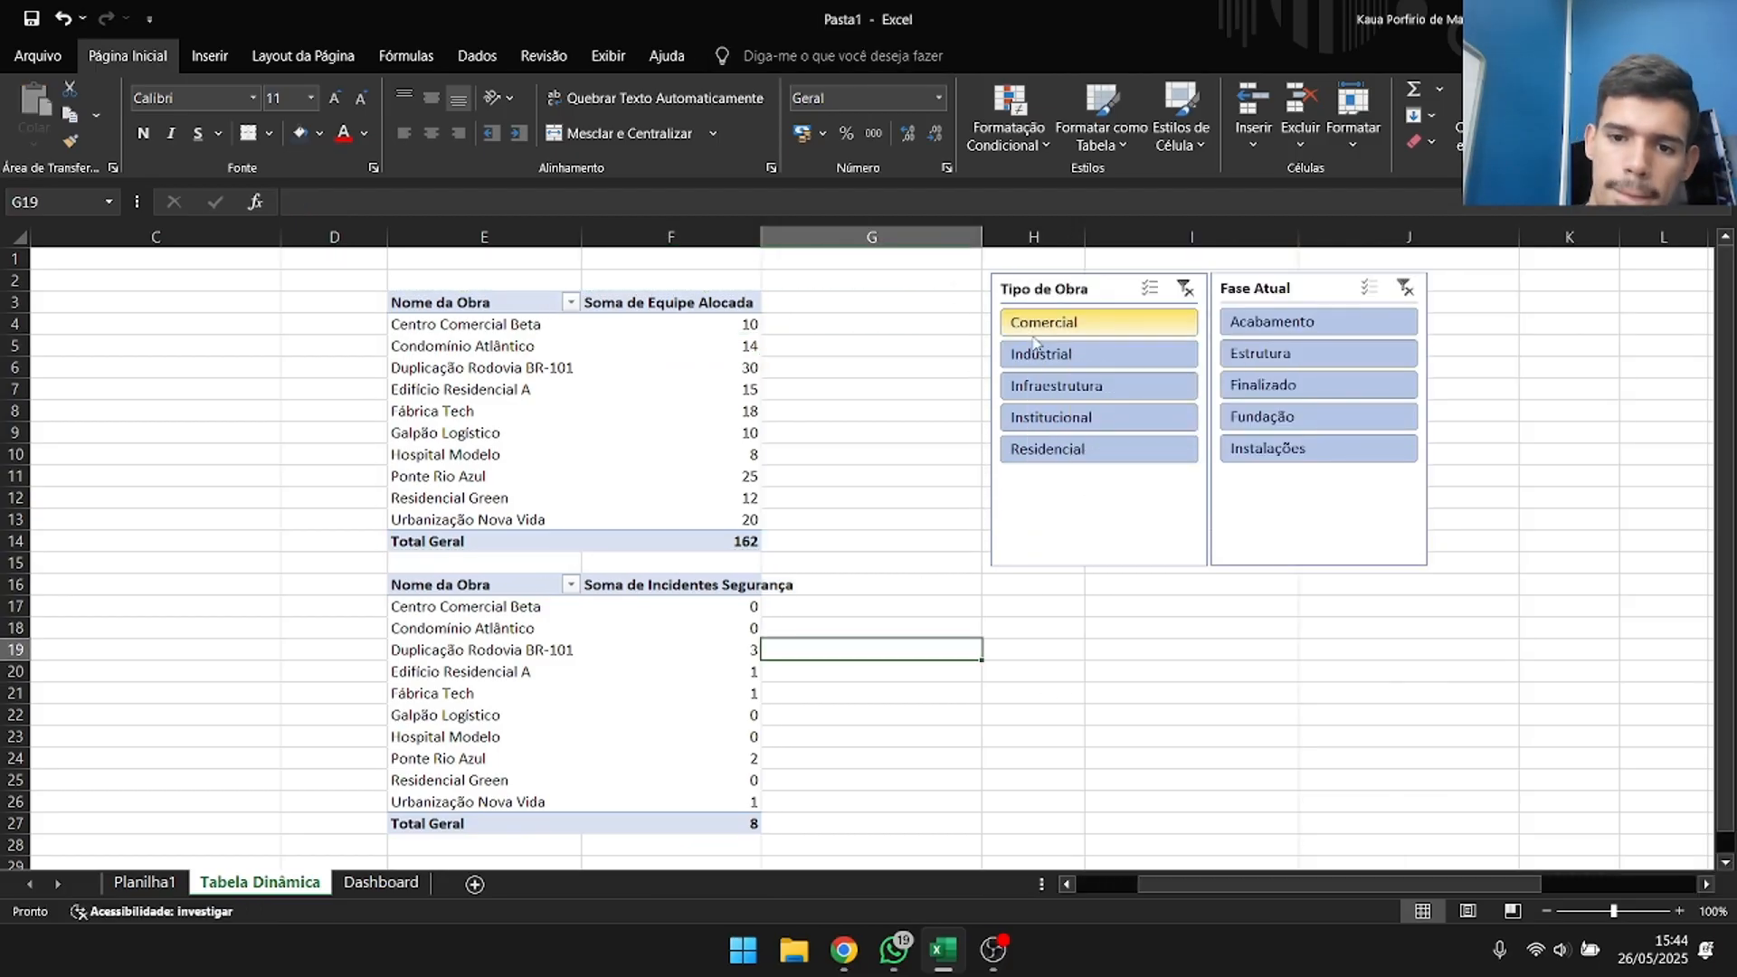
Test the Tipo de Obra slicer on both team and safety pivot tables with Infraestrutura, Institucional and Residencial, and clear its filter.
click(1058, 385)
click(1076, 417)
click(1097, 449)
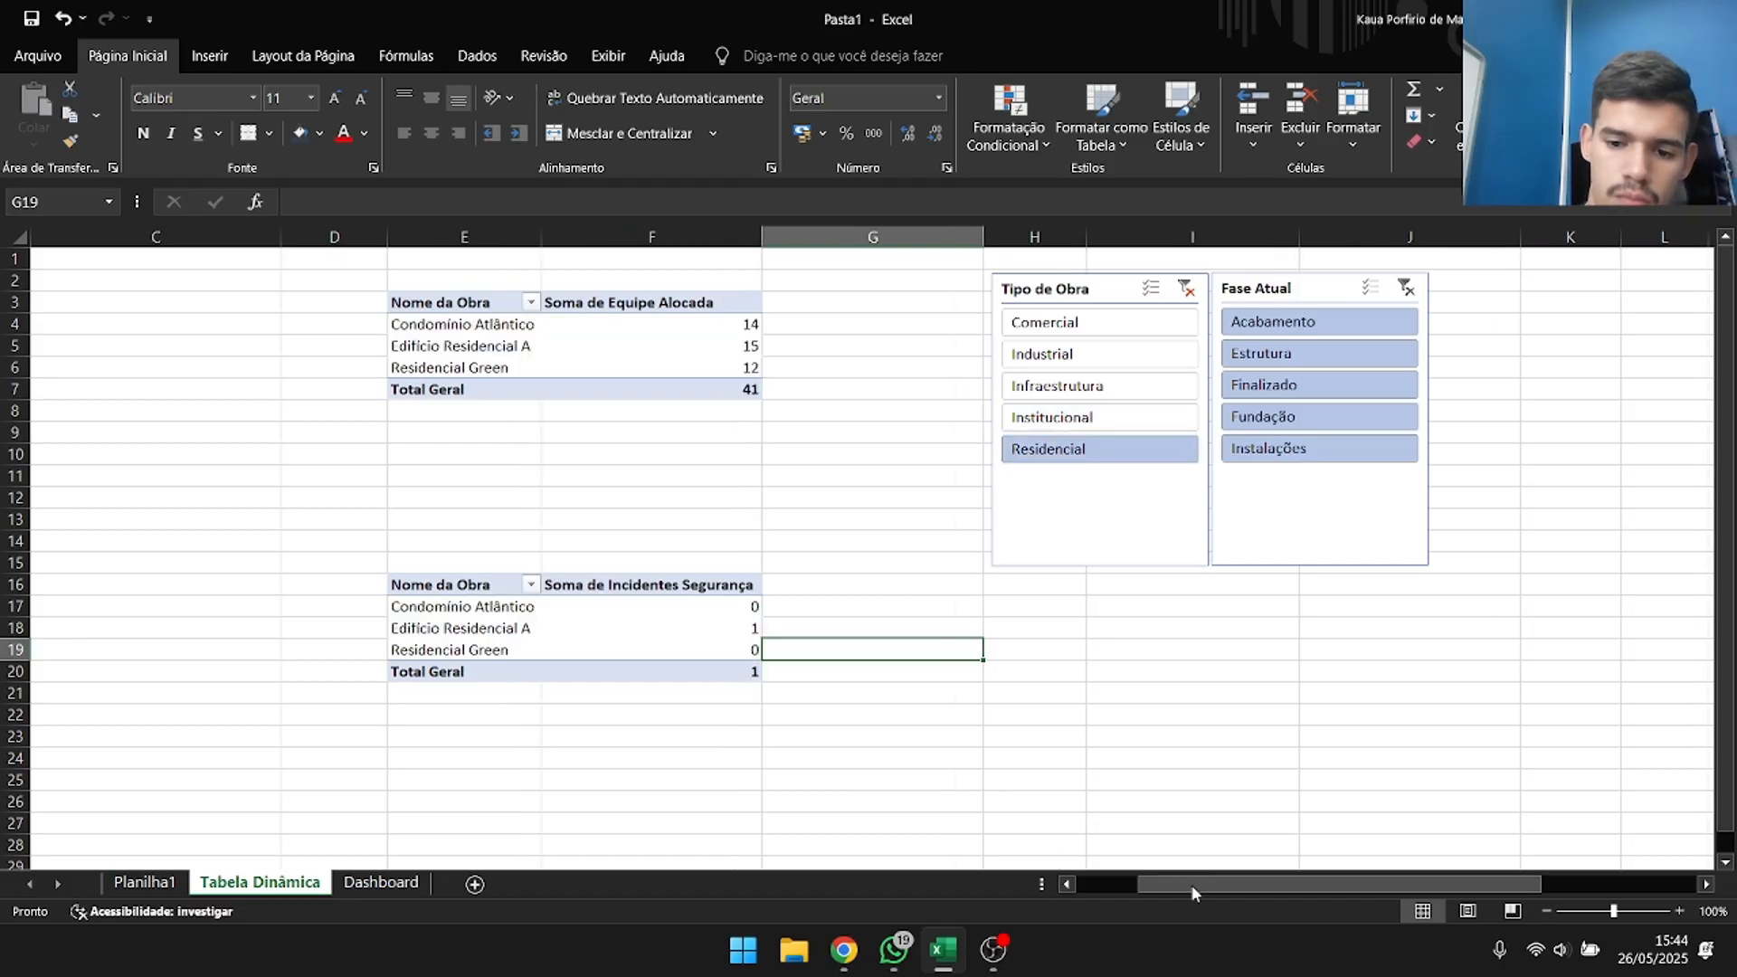
drag(1193, 894, 1131, 894)
click(1670, 289)
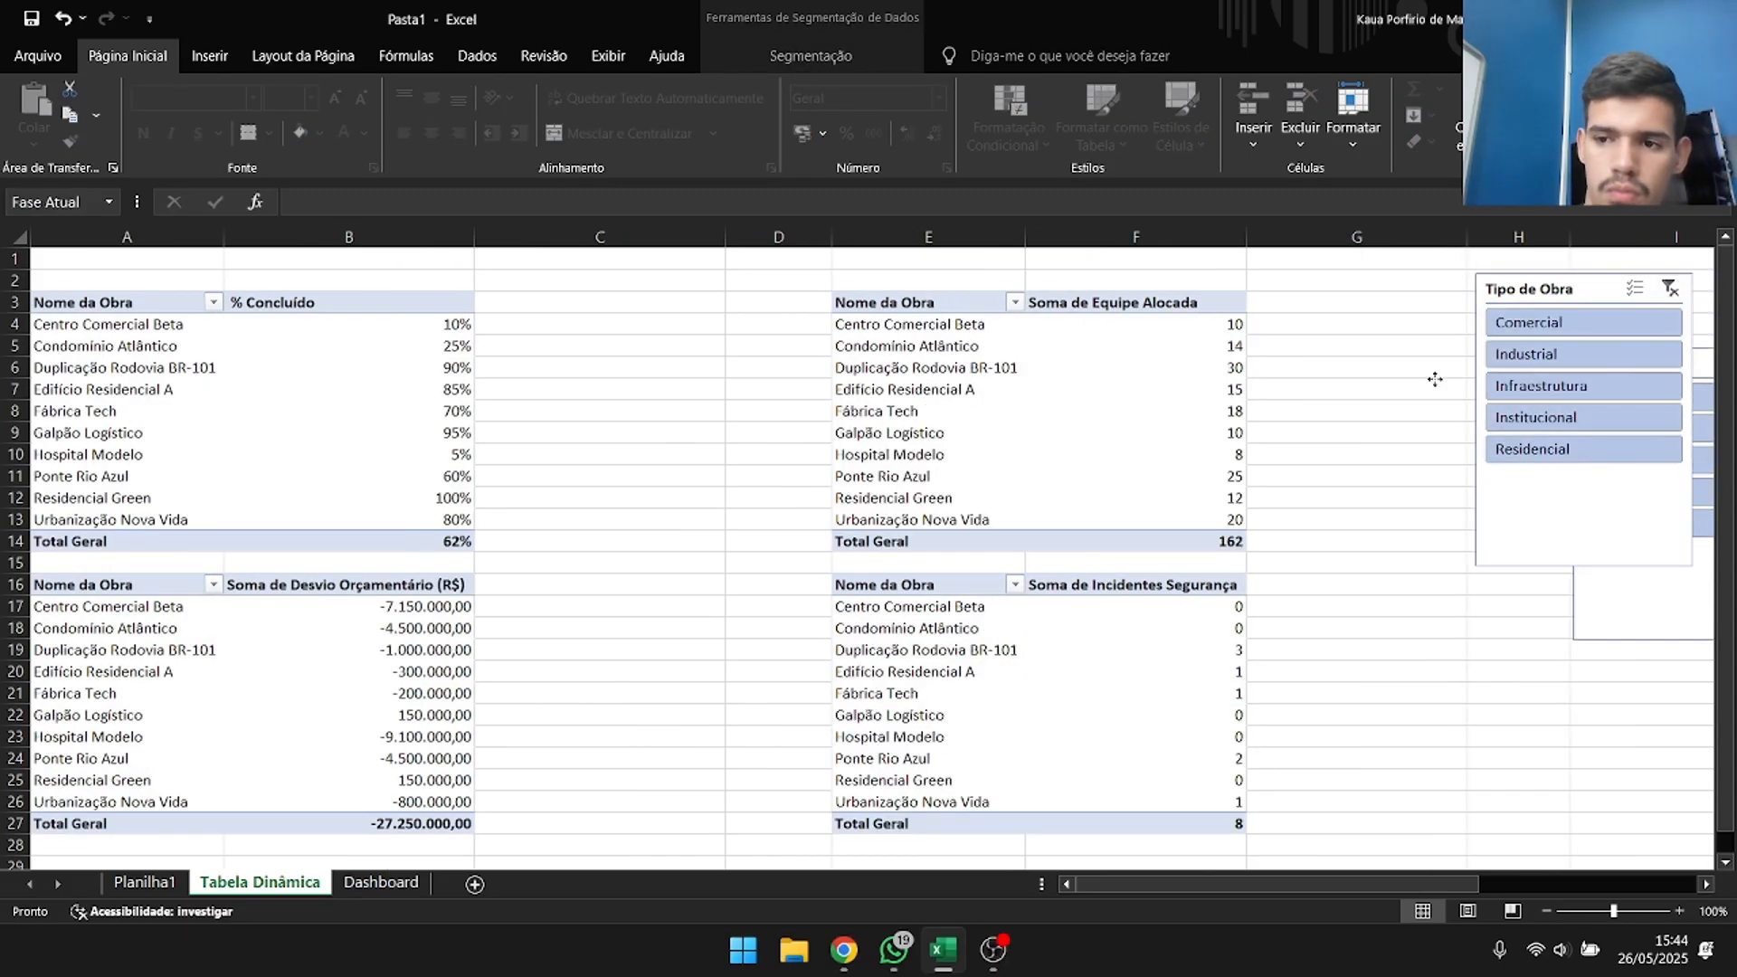
Move the Fase Atual slicer between the two columns of pivot tables and filter it to Acabamento.
drag(1435, 379, 707, 310)
key(Escape)
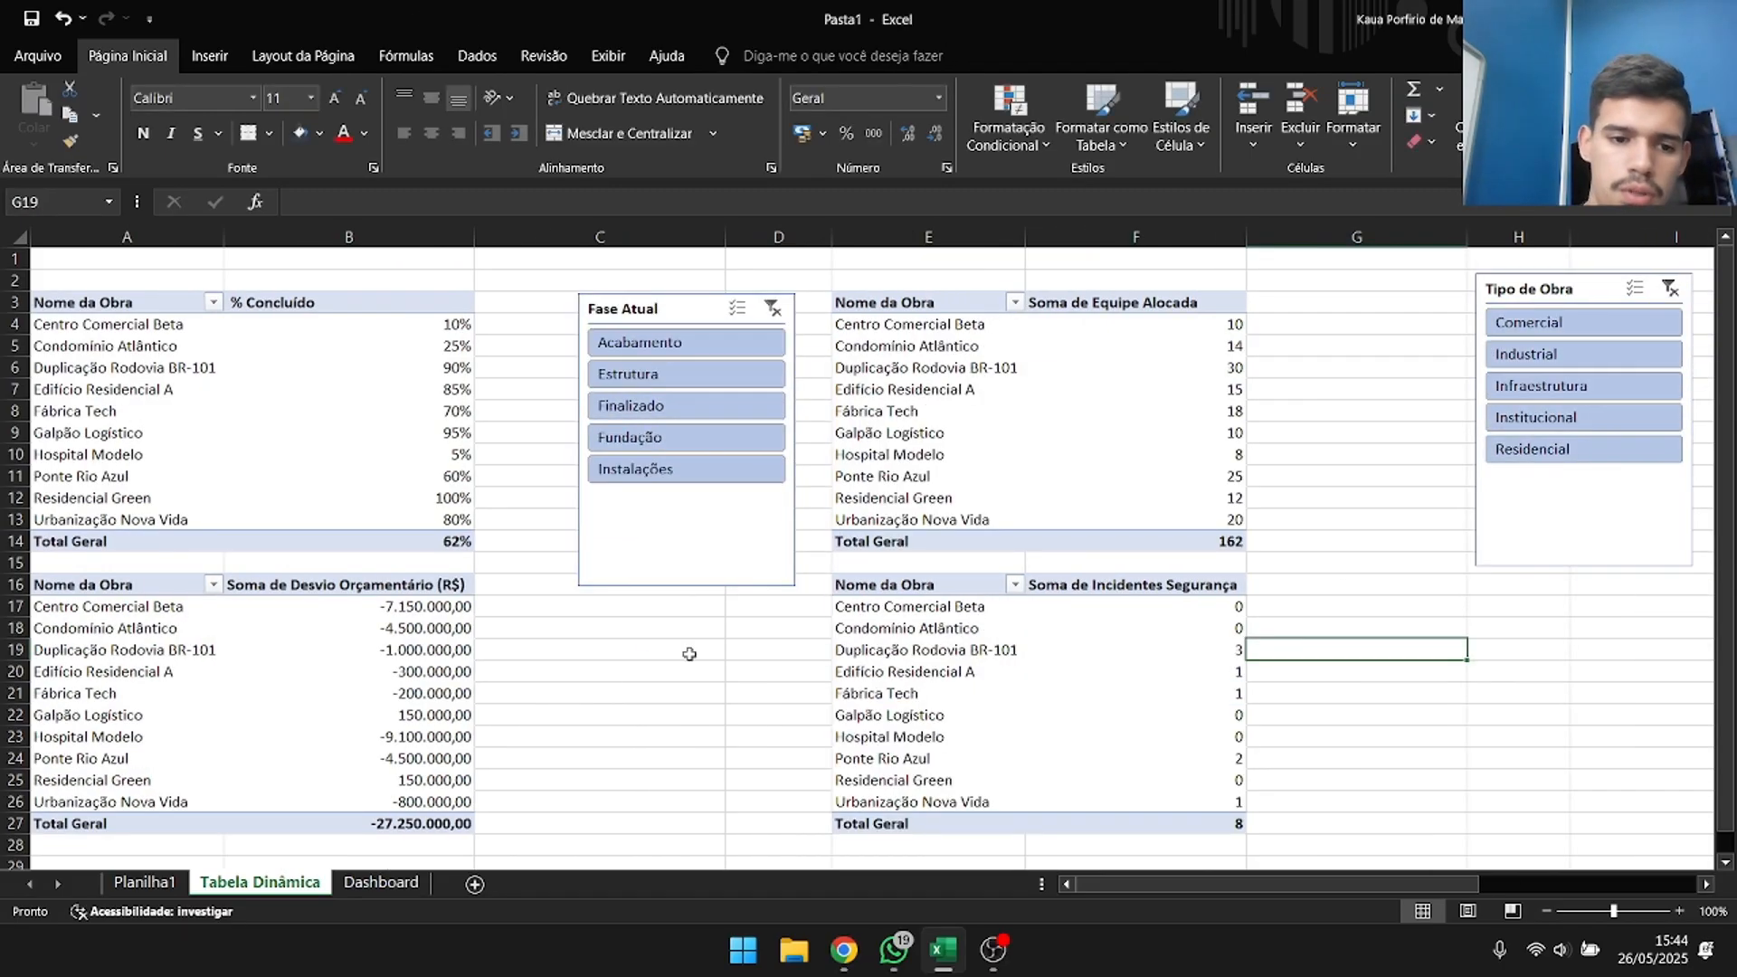
click(642, 346)
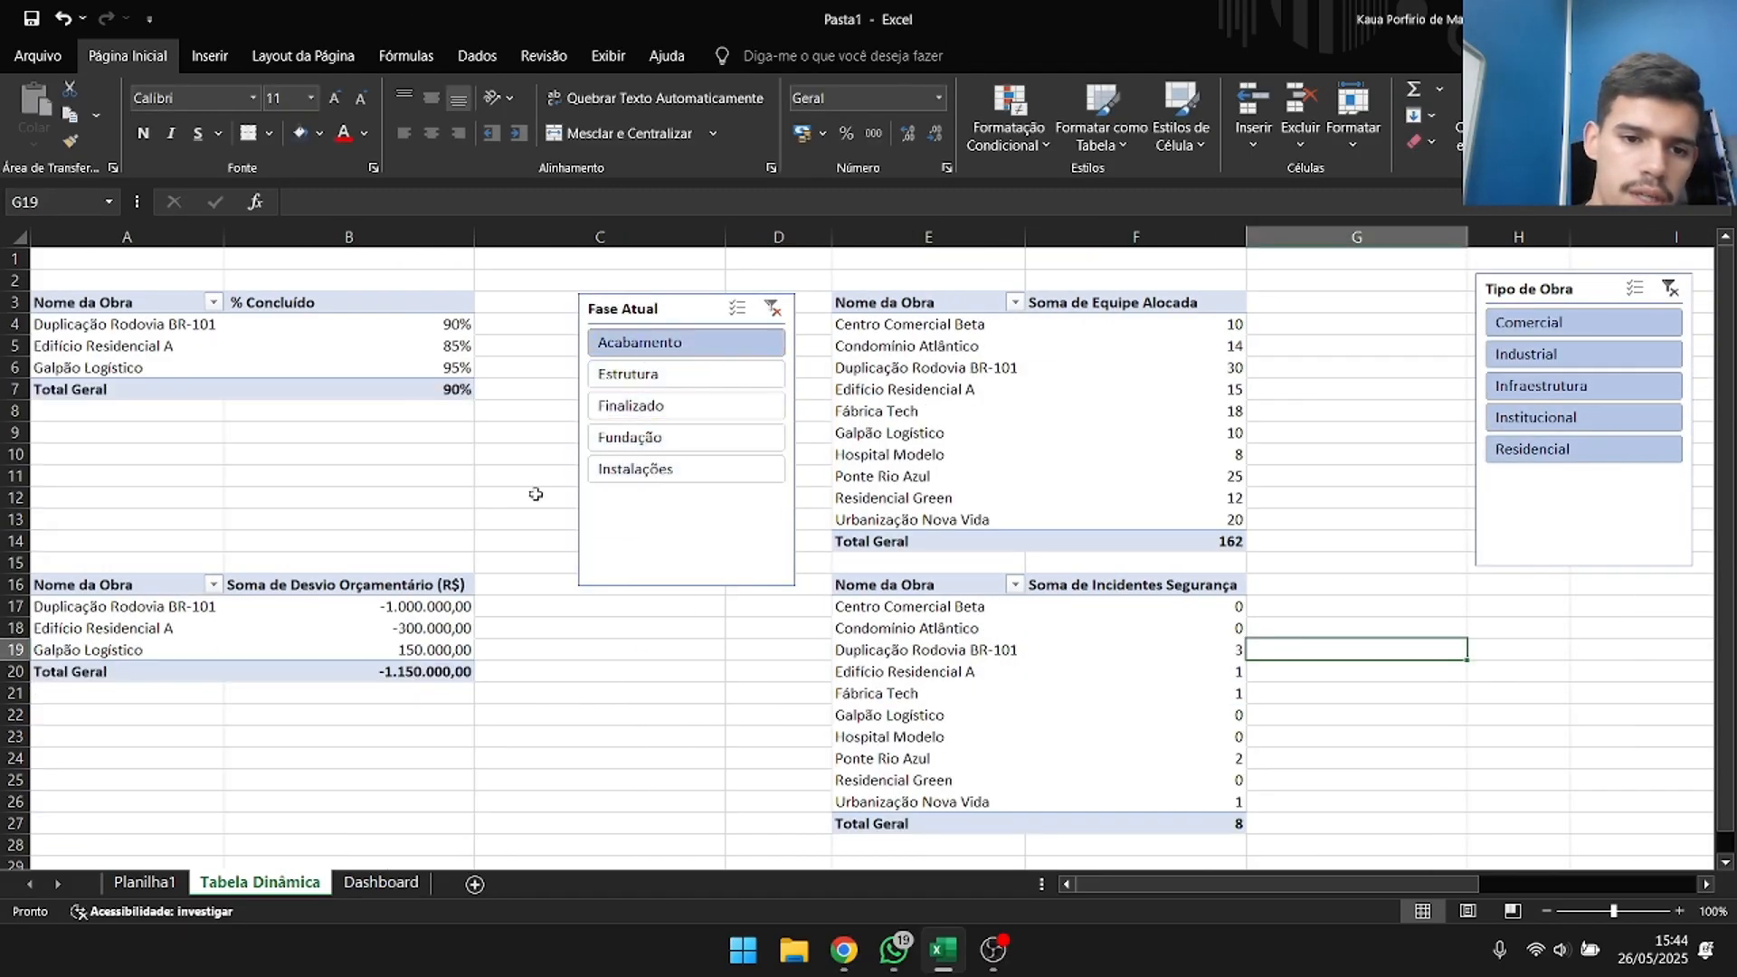
Clear the Fase Atual filter, and test the Tipo de Obra slicer with Infraestrutura before clearing it too.
click(772, 309)
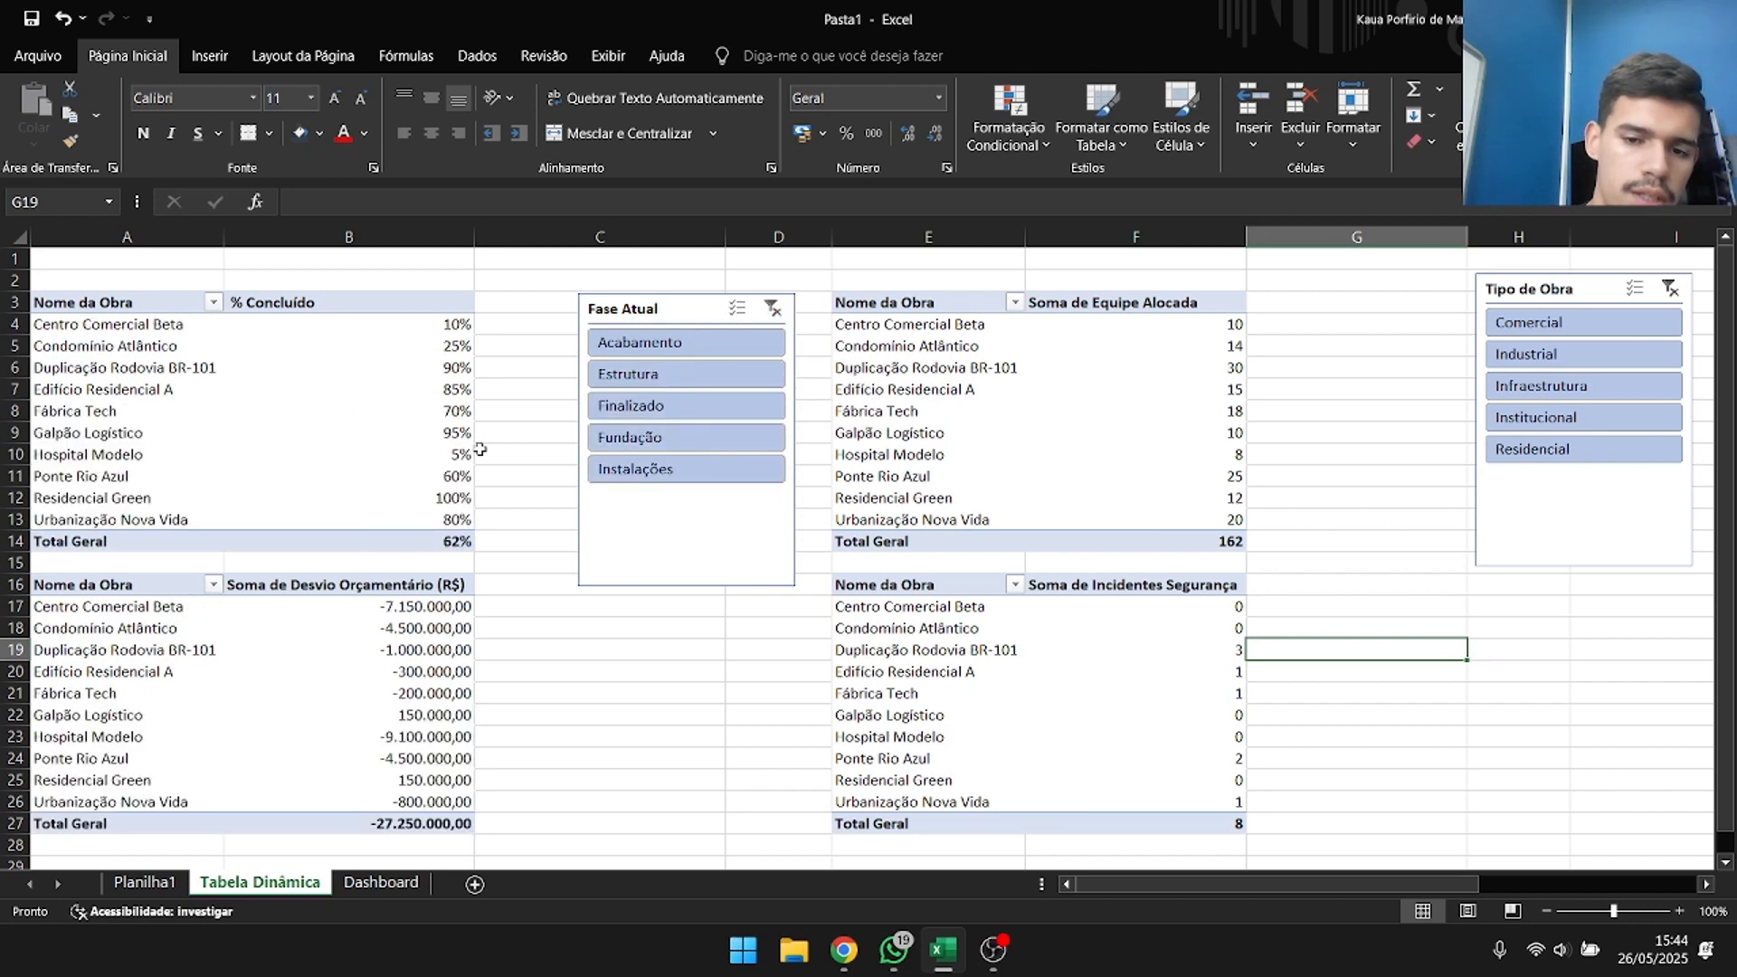
click(1544, 381)
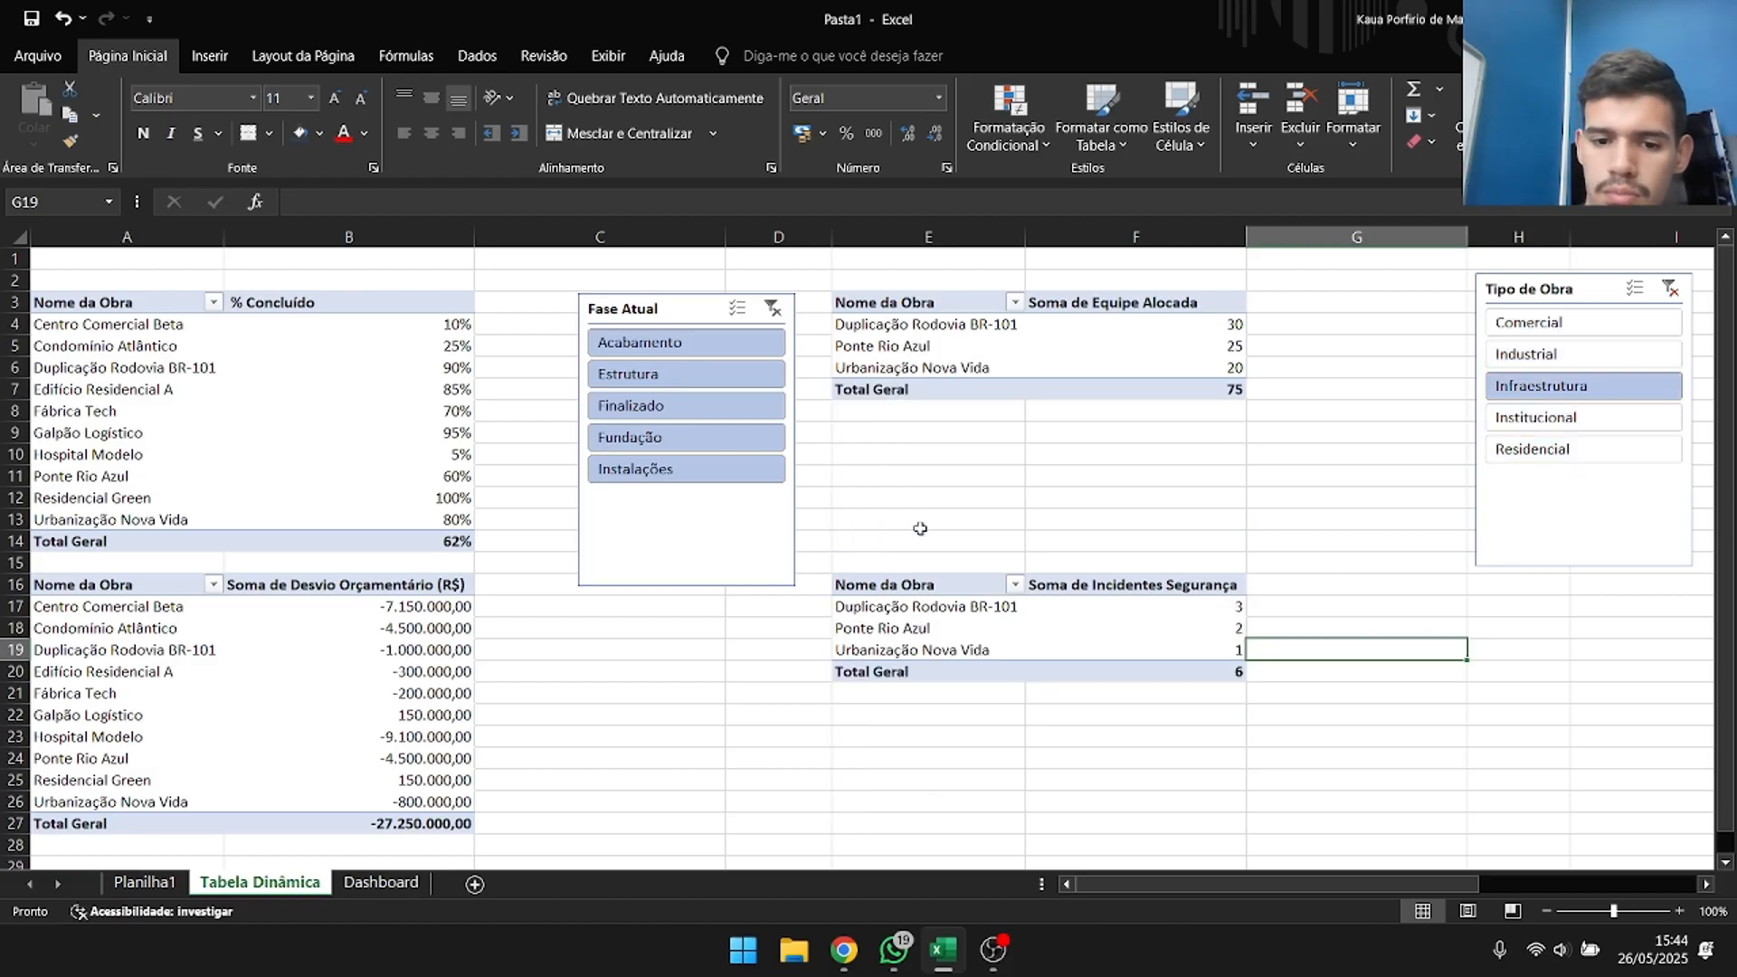
click(1671, 288)
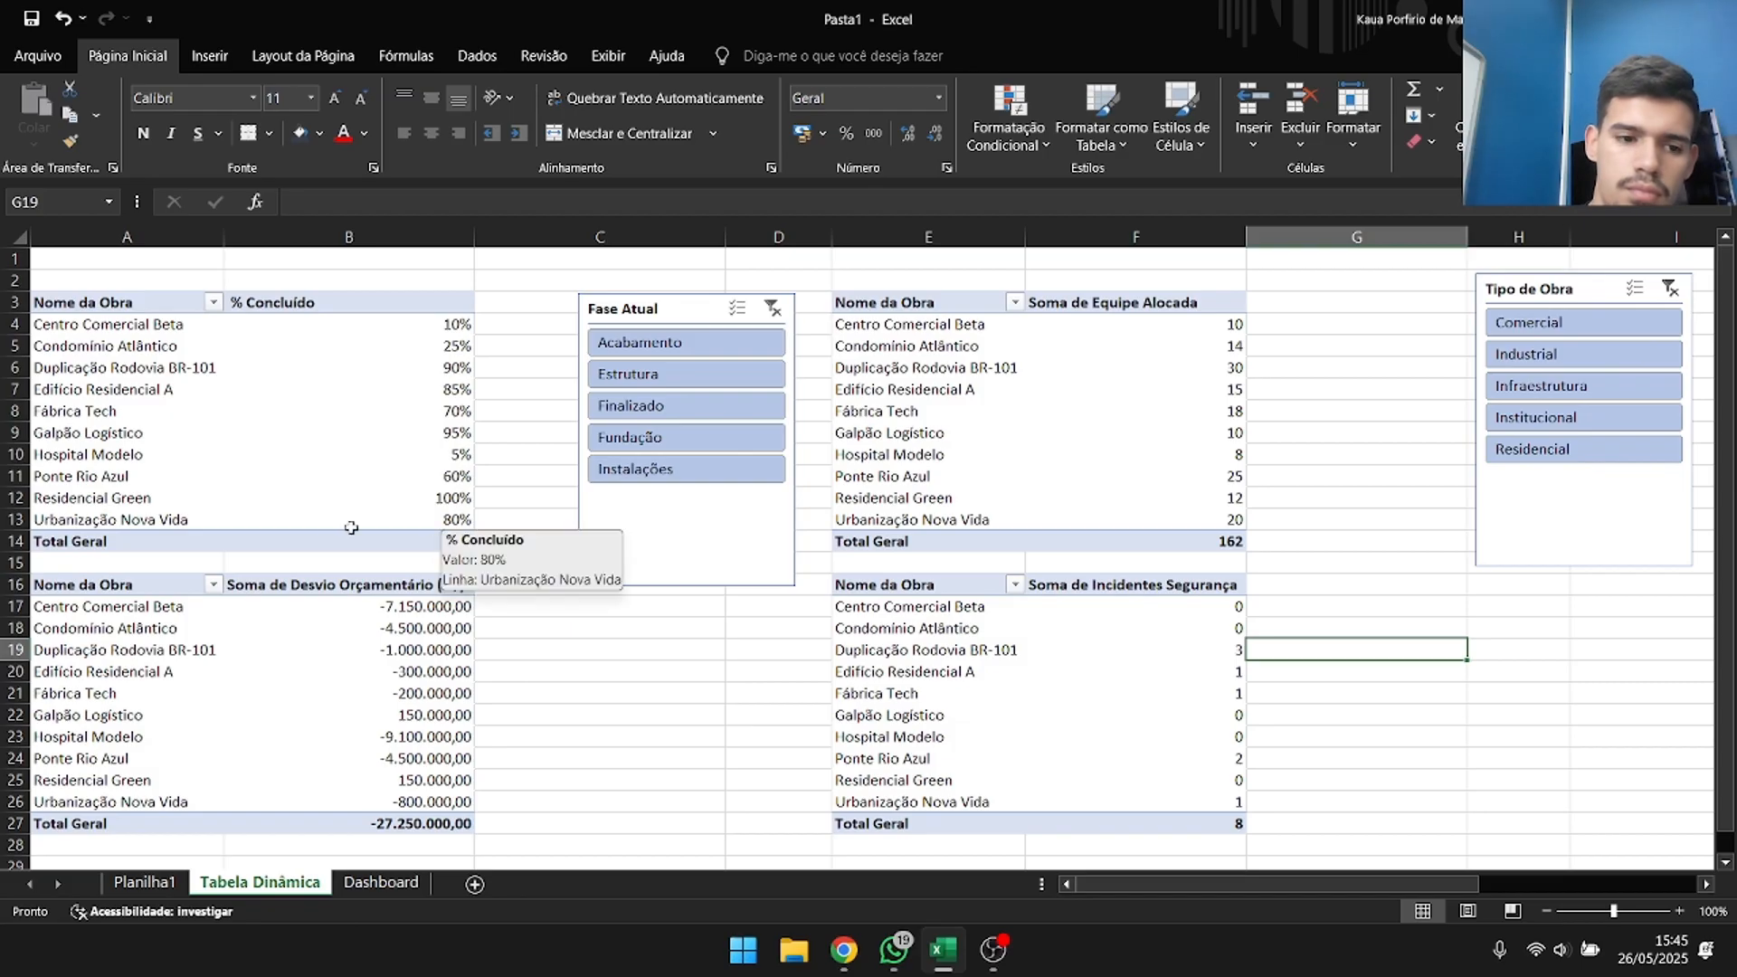
Select the whole completion pivot table from A3 to B14.
drag(161, 324, 299, 388)
click(168, 301)
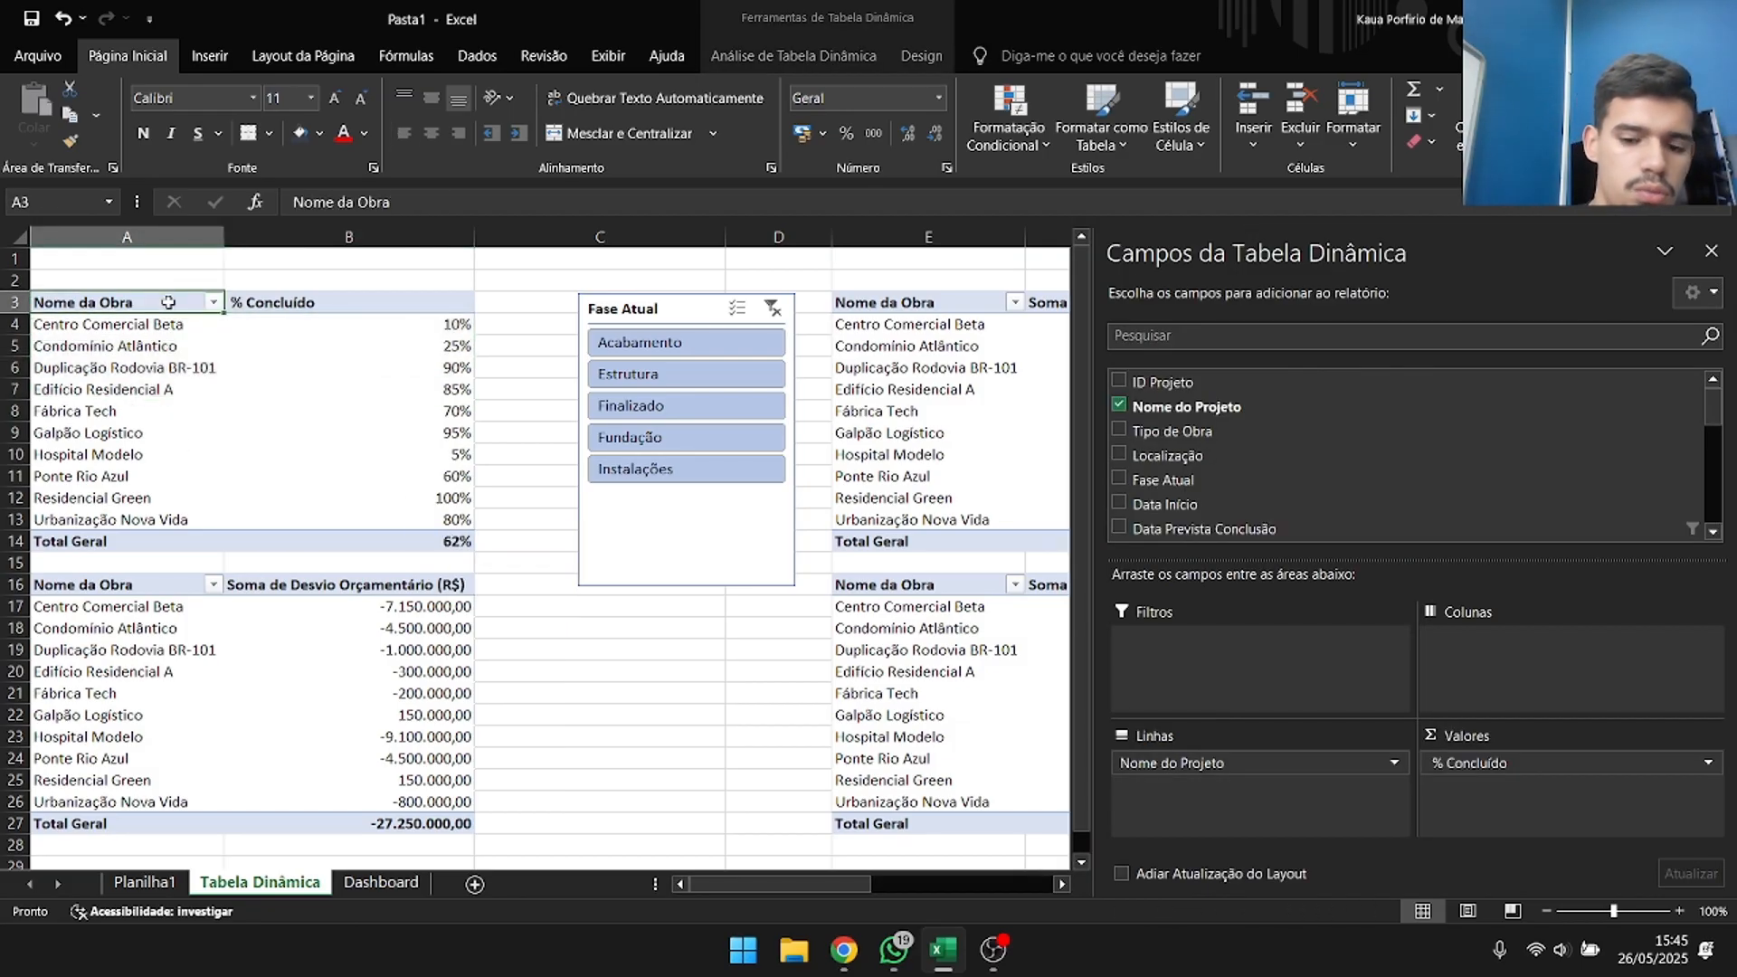
drag(168, 302, 407, 541)
click(209, 56)
click(550, 113)
click(1090, 775)
key(ctrl+z)
Insert a 3D column chart of the % Concluído pivot table and place it below the pivot tables, starting at column A.
click(550, 113)
click(1013, 225)
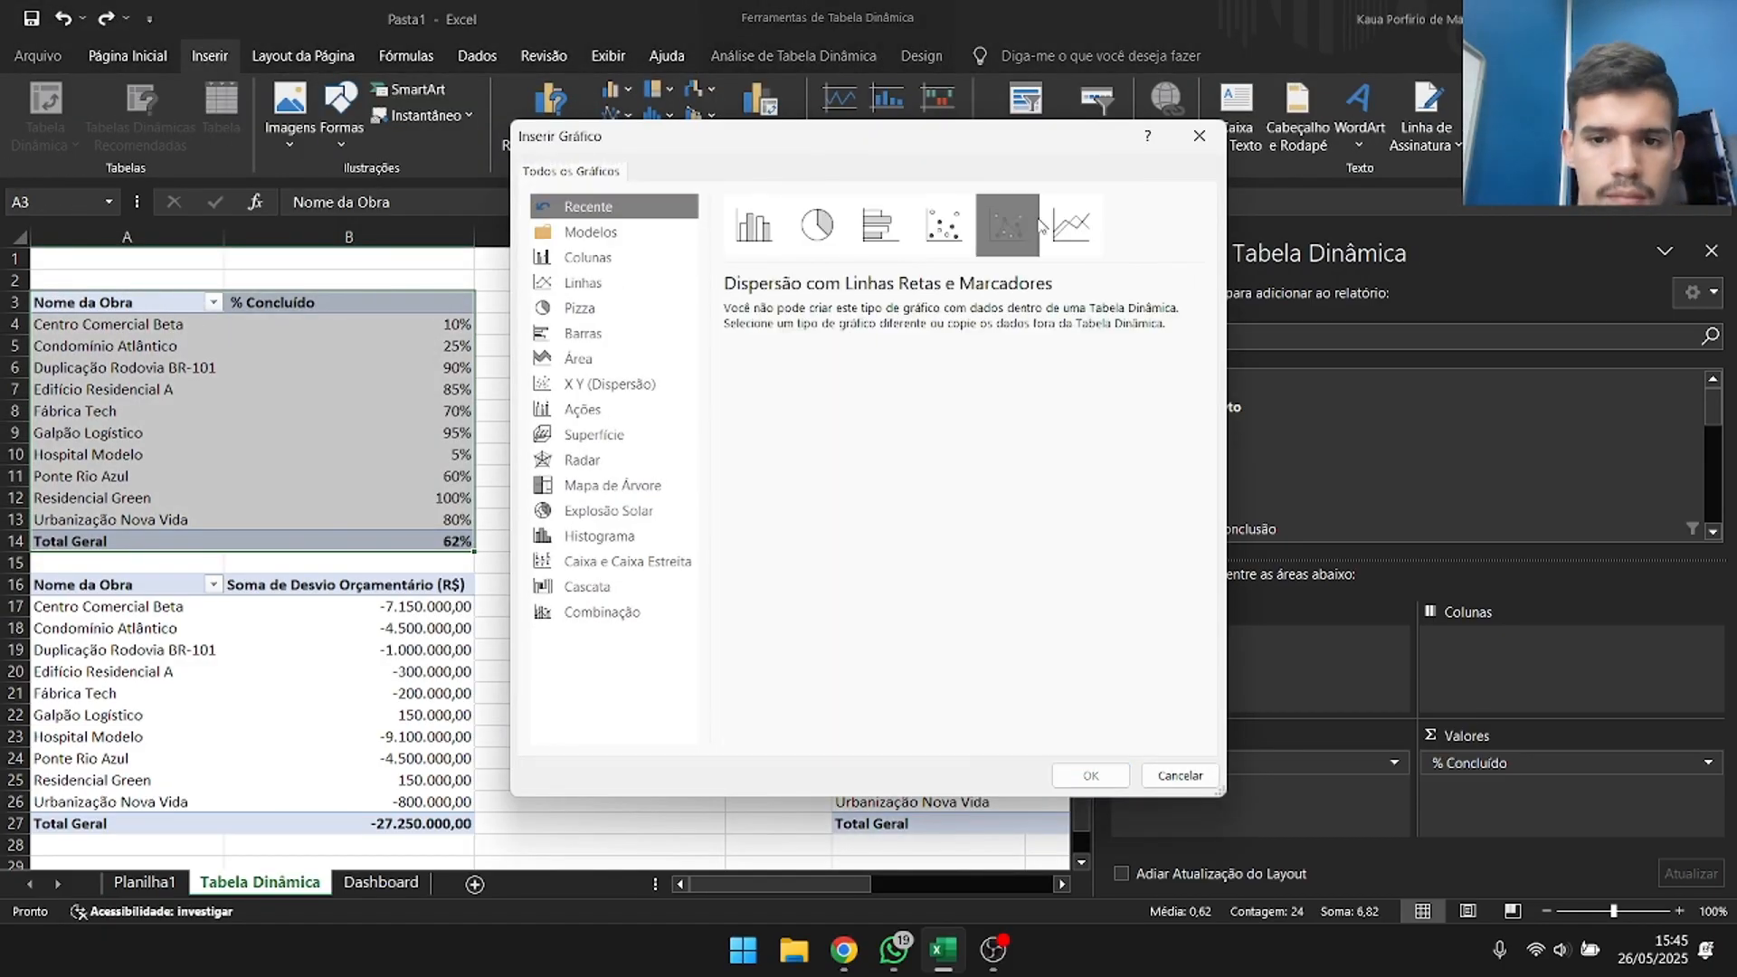
click(600, 535)
click(588, 258)
click(945, 226)
click(1091, 775)
drag(535, 454, 295, 828)
Insert a 3D column chart from the budget deviation pivot table A16:B27 and place it beside the % Concluído chart.
drag(126, 498, 407, 737)
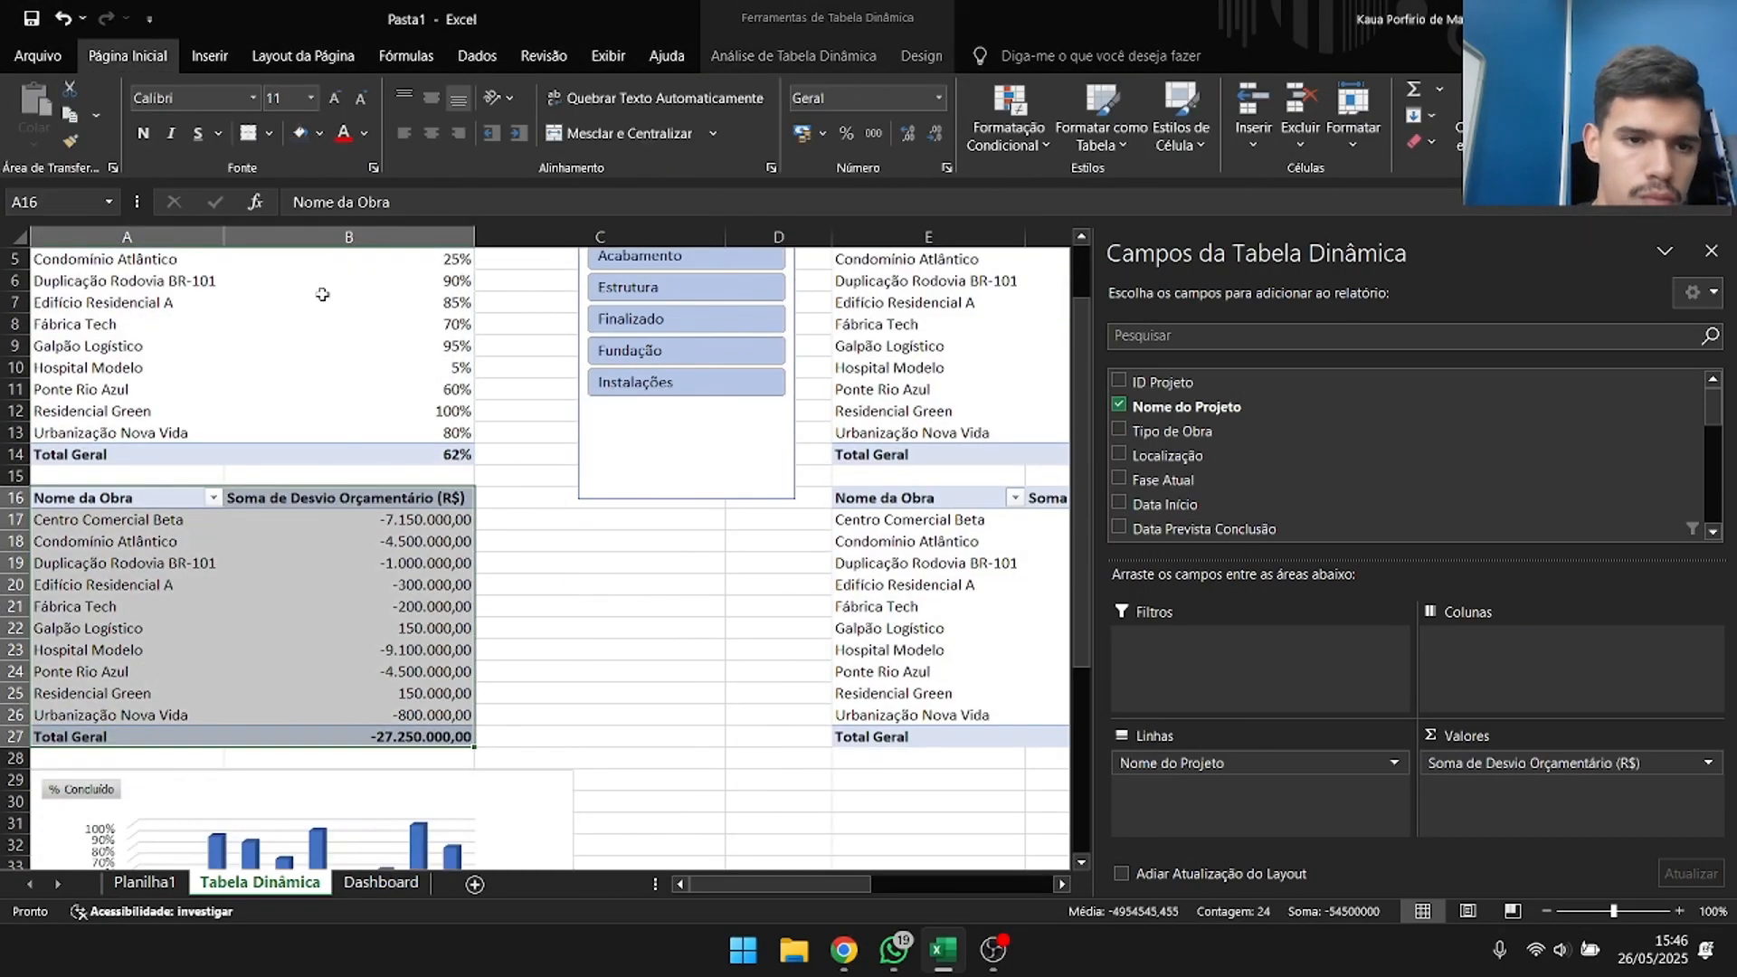
click(210, 56)
click(550, 113)
click(896, 233)
click(1007, 225)
click(1090, 776)
drag(697, 480, 994, 854)
click(779, 735)
Insert a 3D column chart from the Equipe Alocada pivot table at E3 and place it beside the budget deviation chart.
drag(882, 302, 1213, 542)
click(210, 56)
click(551, 113)
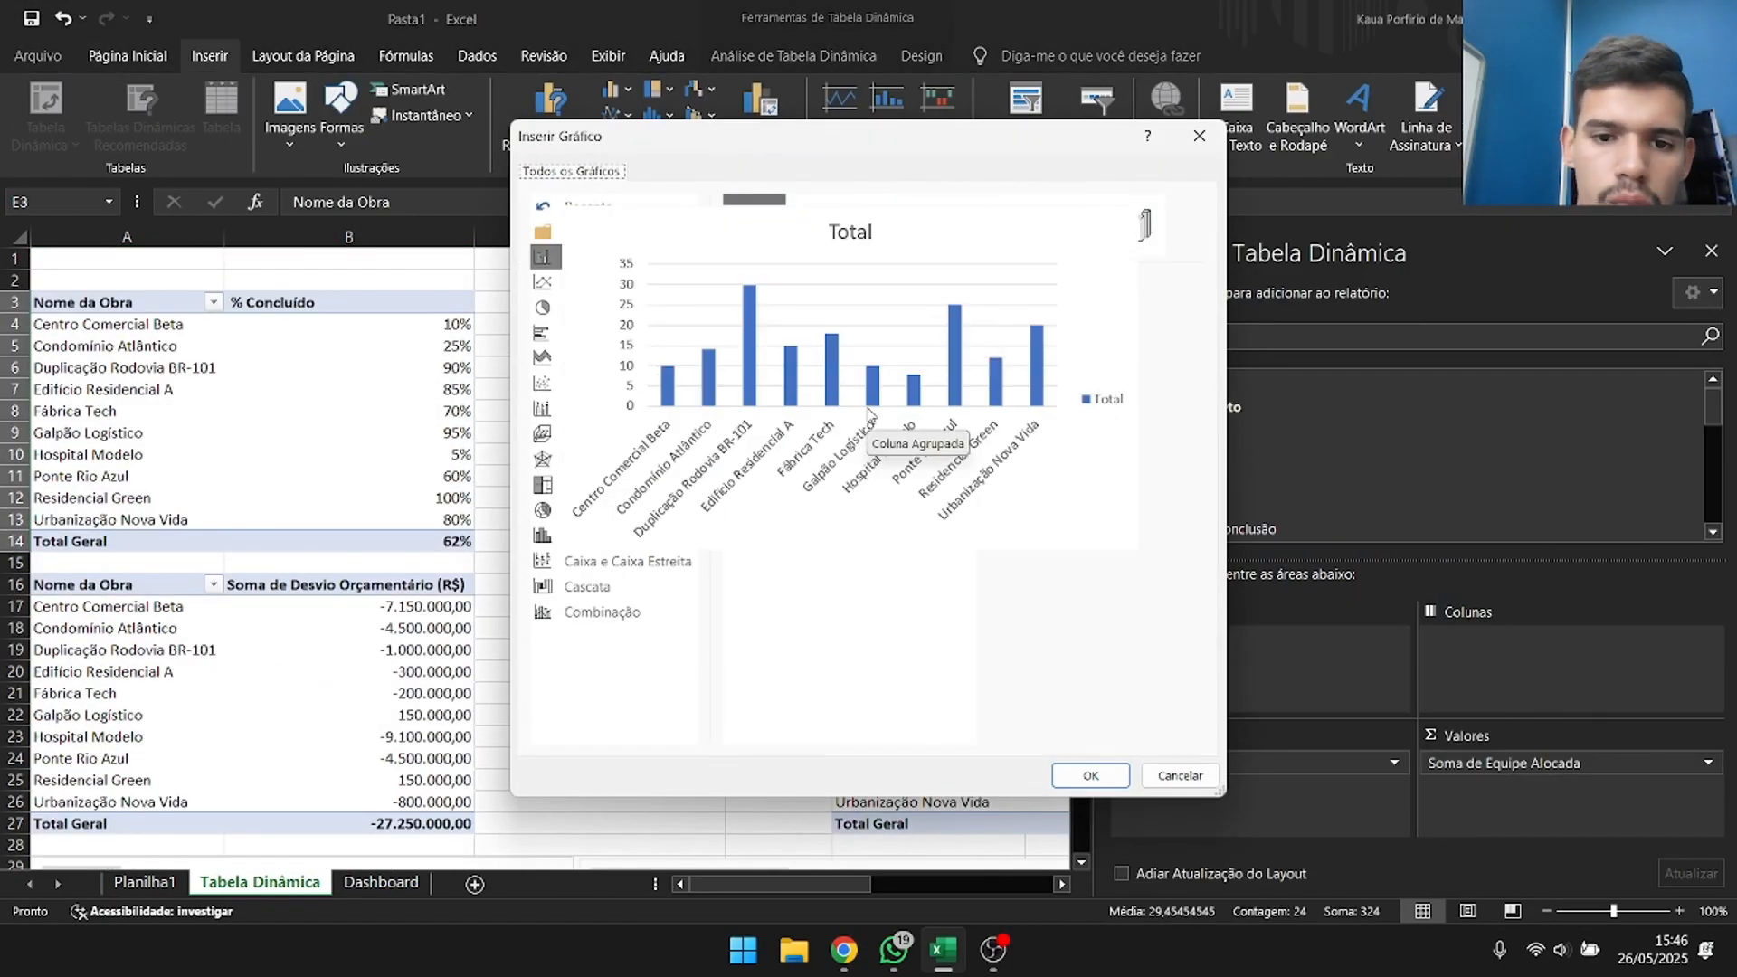
click(638, 332)
click(588, 257)
click(1090, 776)
drag(659, 450, 1064, 858)
Insert a 3D column chart from the Incidentes Segurança pivot table at E16 and place it below the Tipo de Obra slicer.
drag(465, 542, 706, 780)
click(210, 56)
click(550, 113)
click(598, 308)
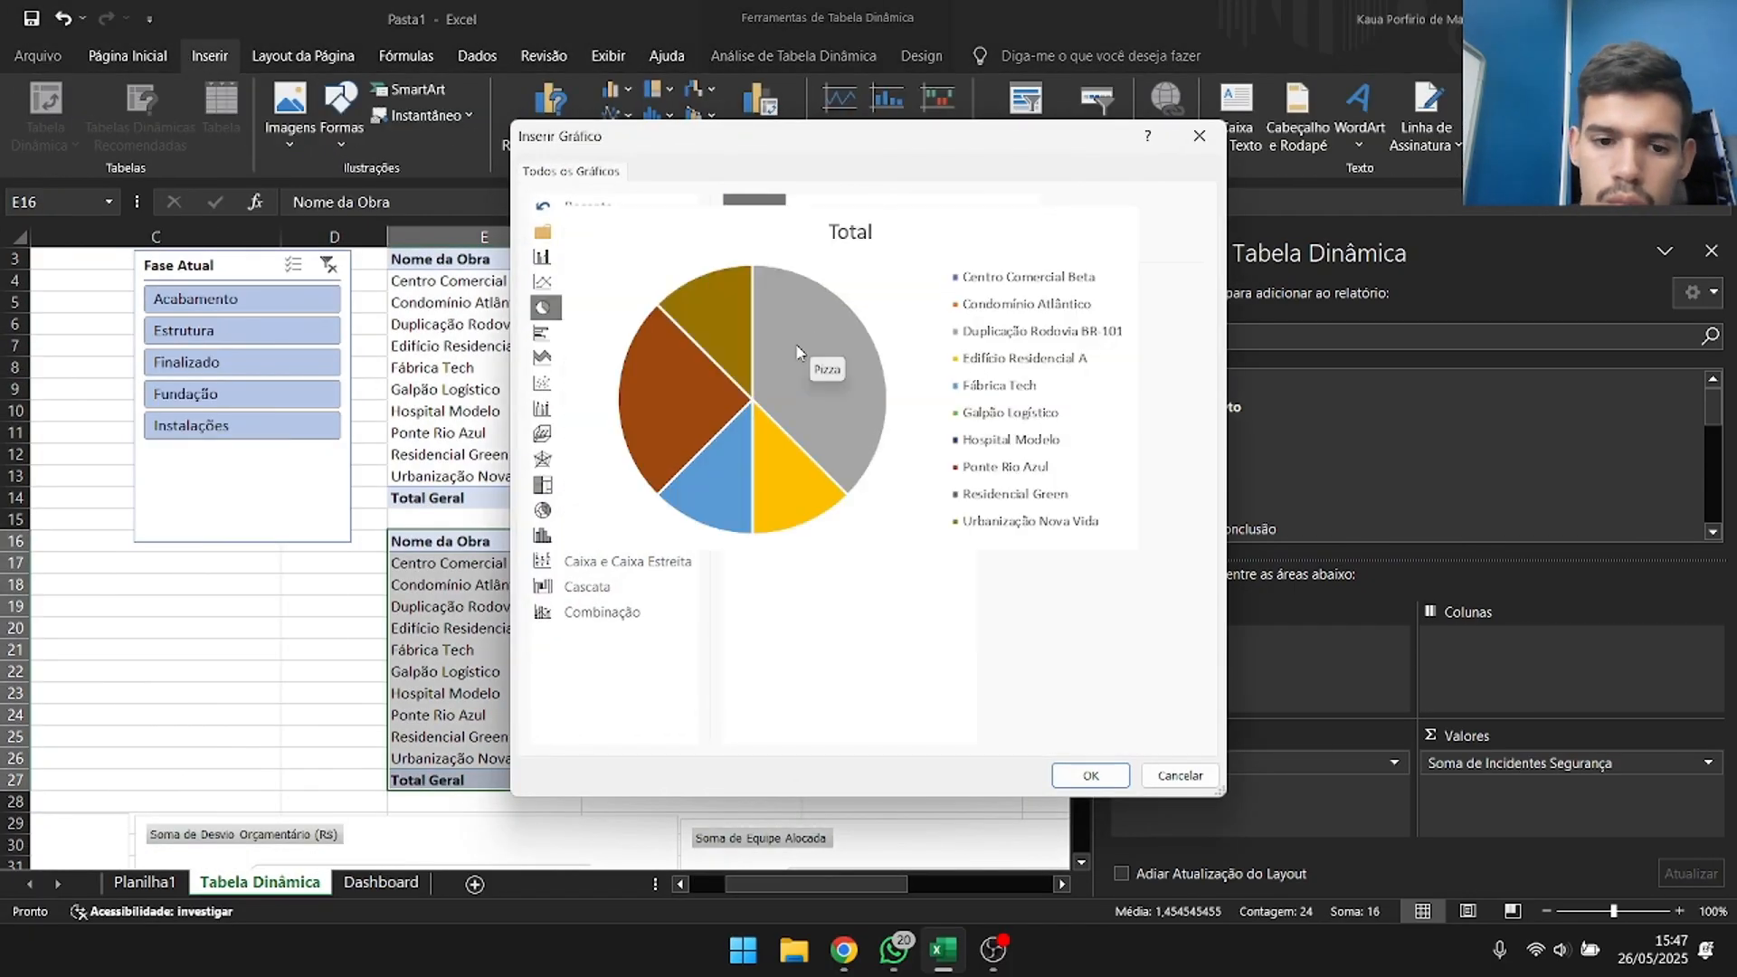
click(881, 226)
click(579, 358)
click(1007, 225)
click(610, 485)
click(582, 282)
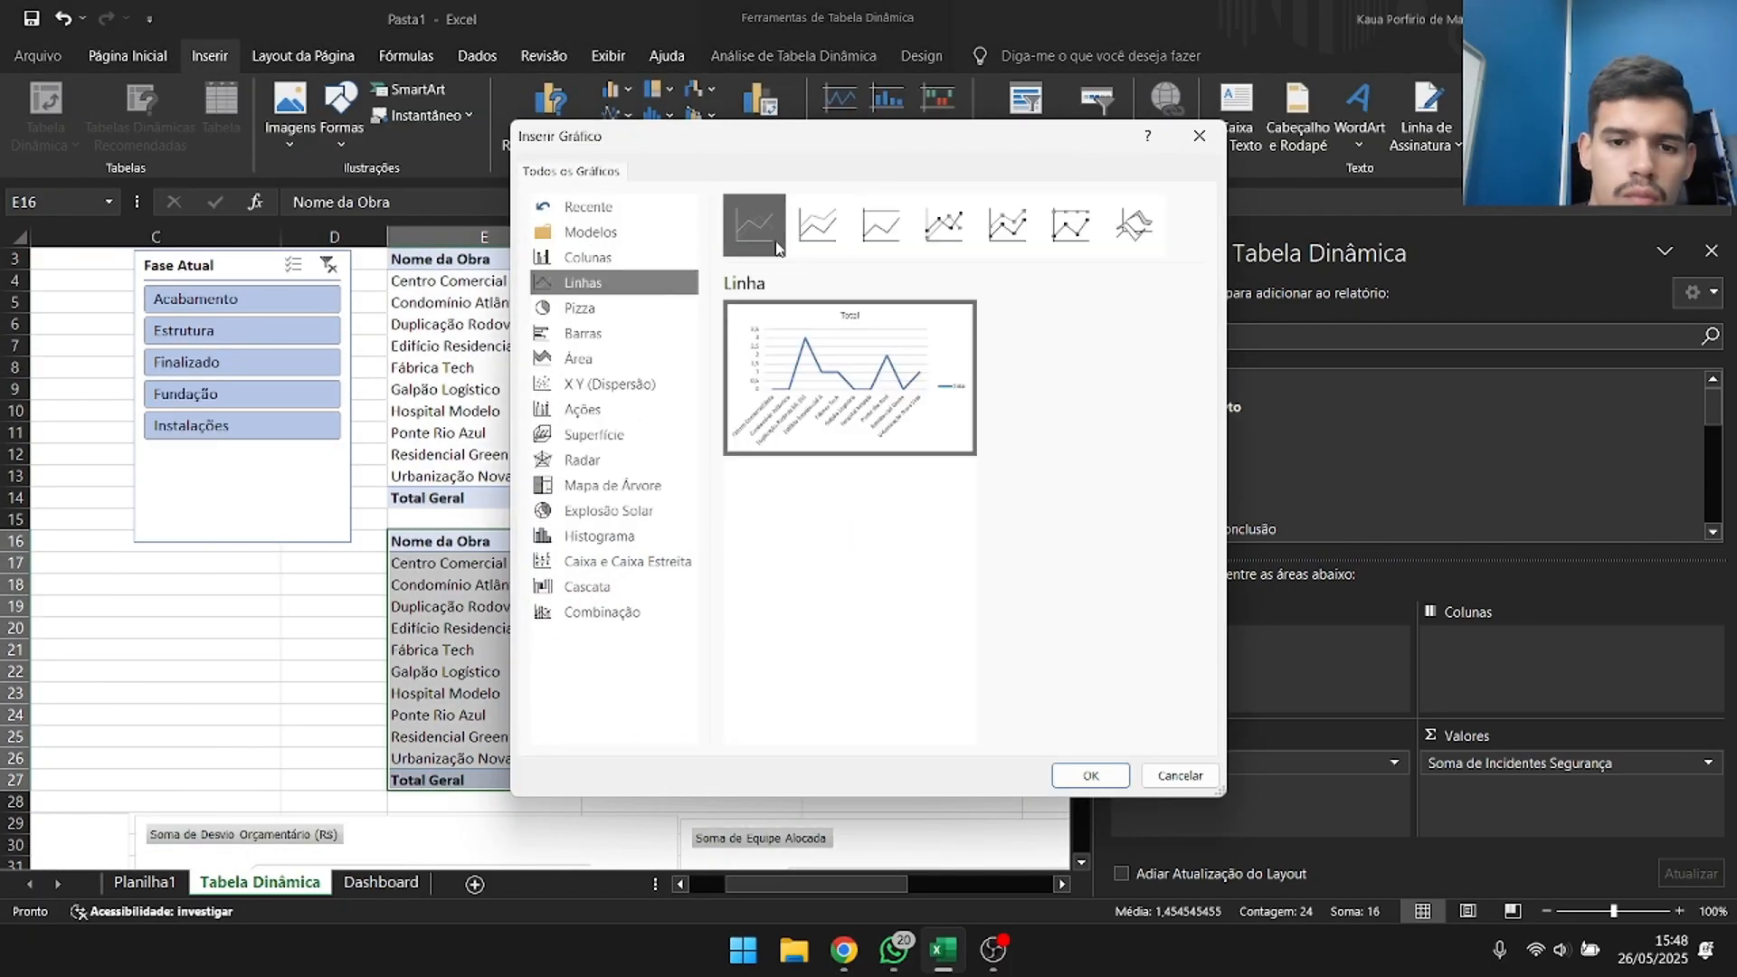
click(588, 258)
click(1071, 225)
click(1007, 225)
click(1090, 776)
drag(660, 450, 1000, 723)
drag(507, 709, 866, 579)
Test the Tipo de Obra slicer on the team and incident charts with Industrial, Institucional, Residencial and Comercial, and clear its filter.
scroll(866, 580, up, 2)
drag(869, 884, 796, 884)
scroll(814, 579, down, 3)
click(929, 796)
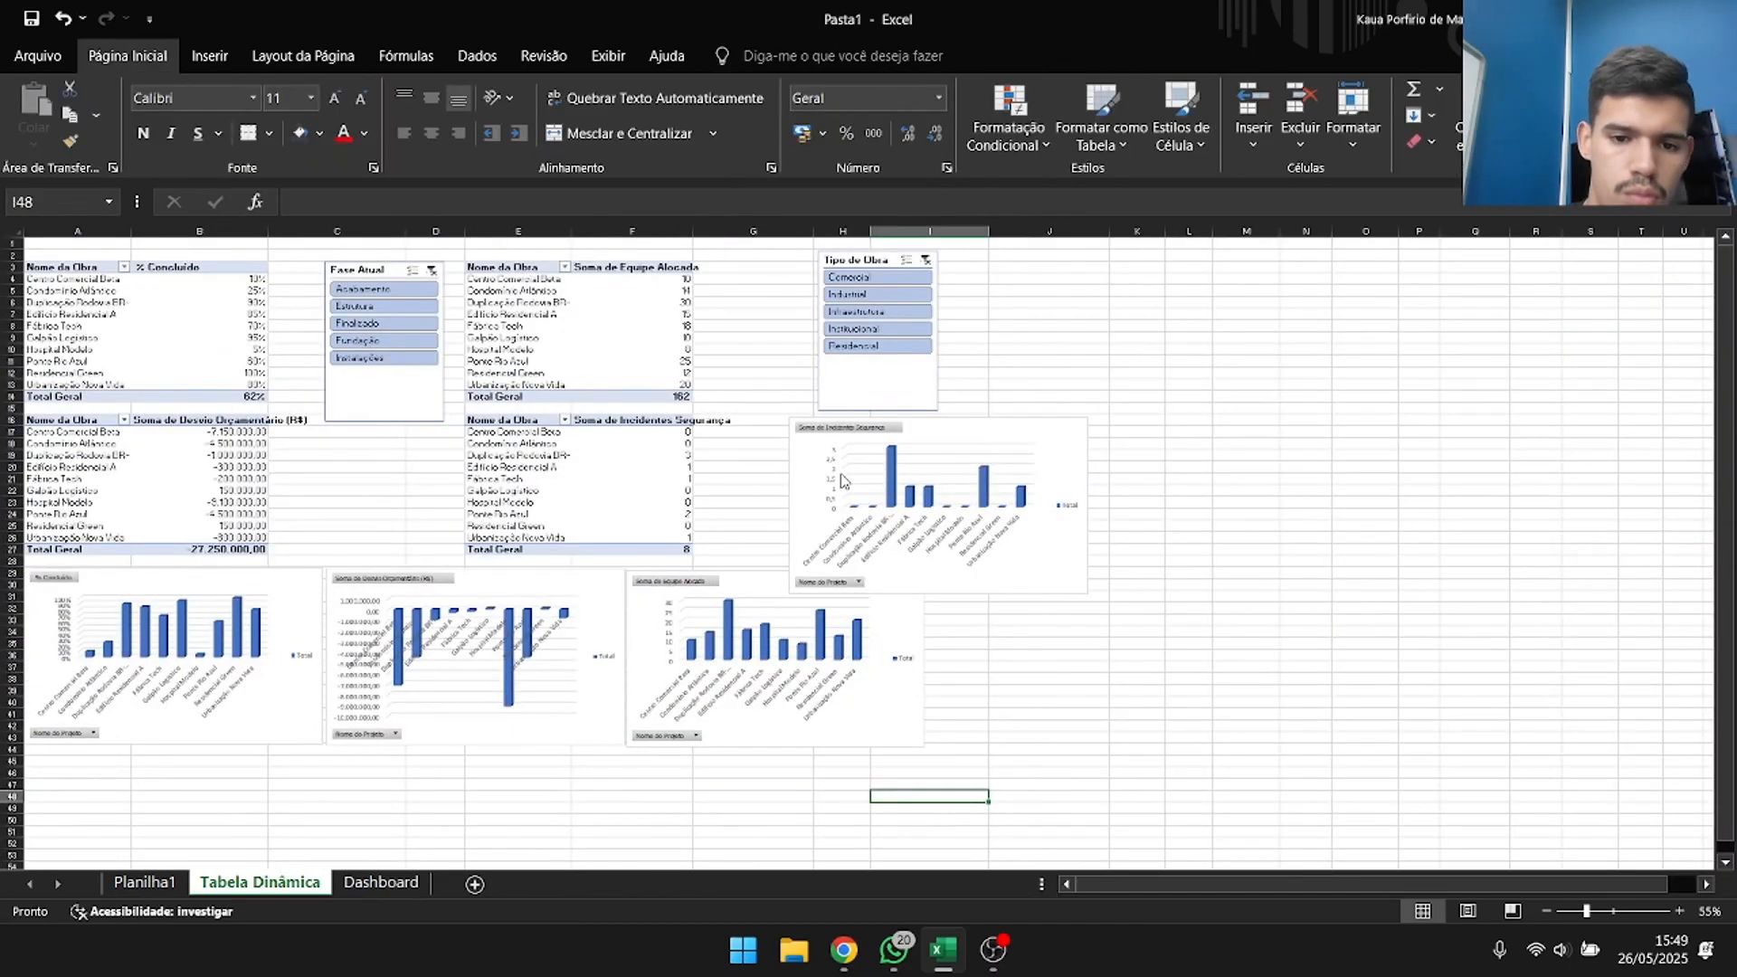
click(873, 294)
click(889, 312)
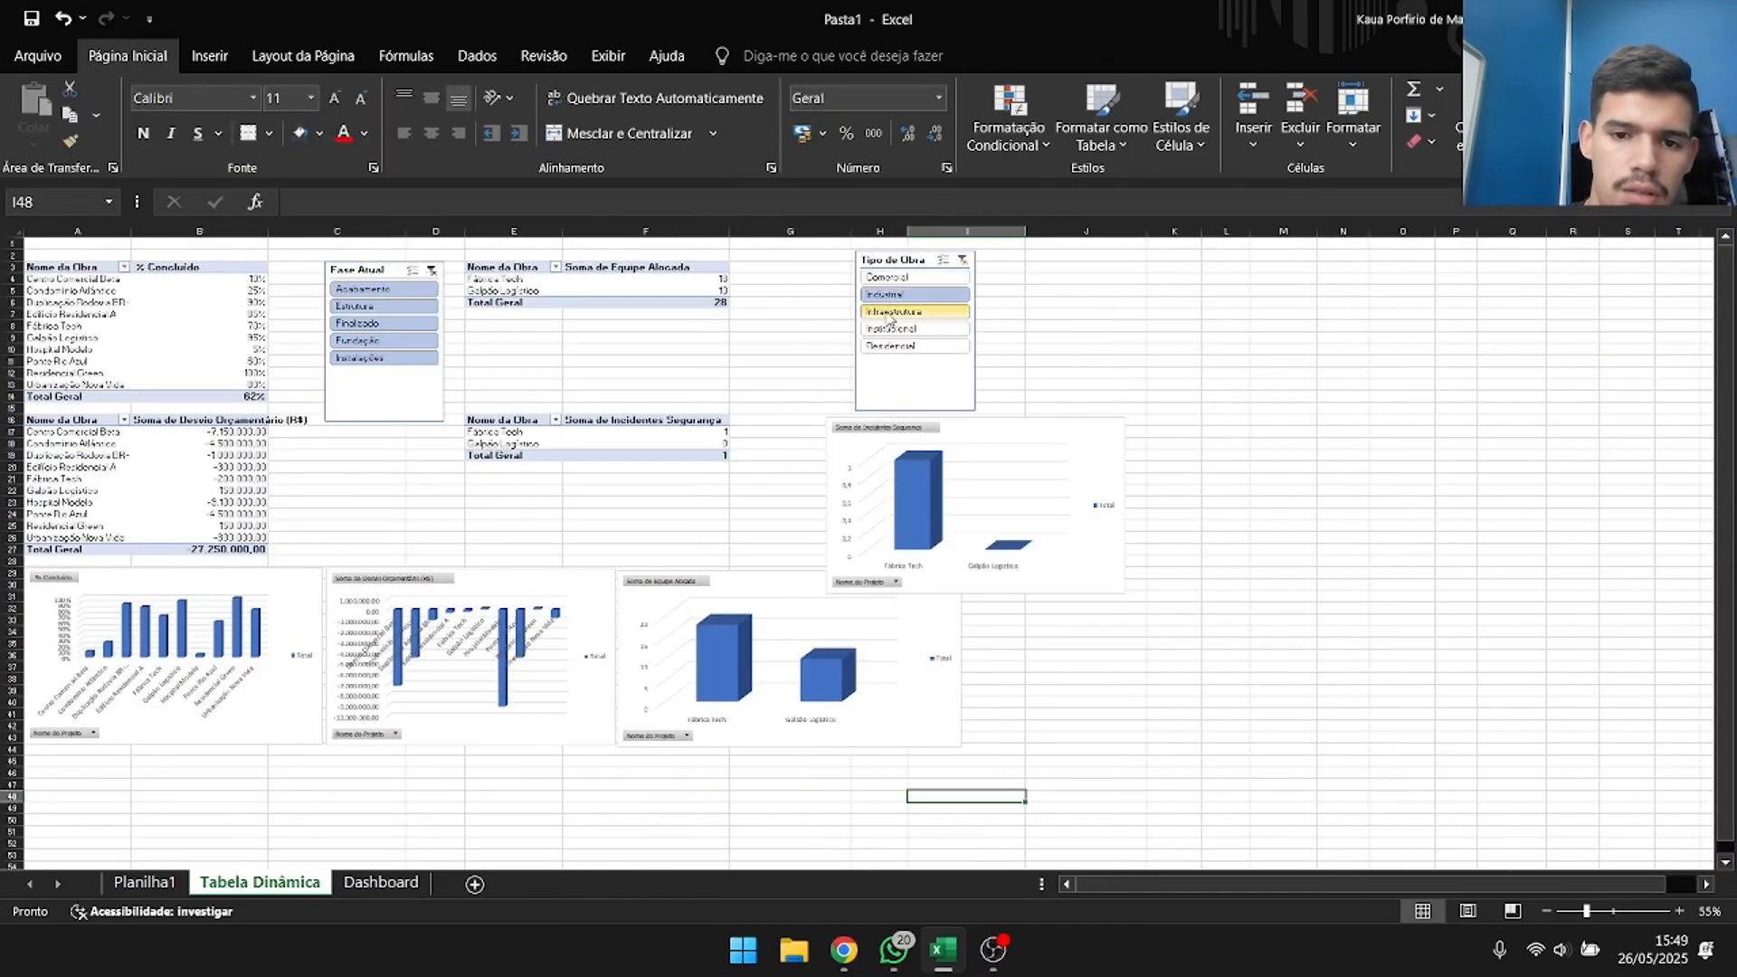
click(892, 329)
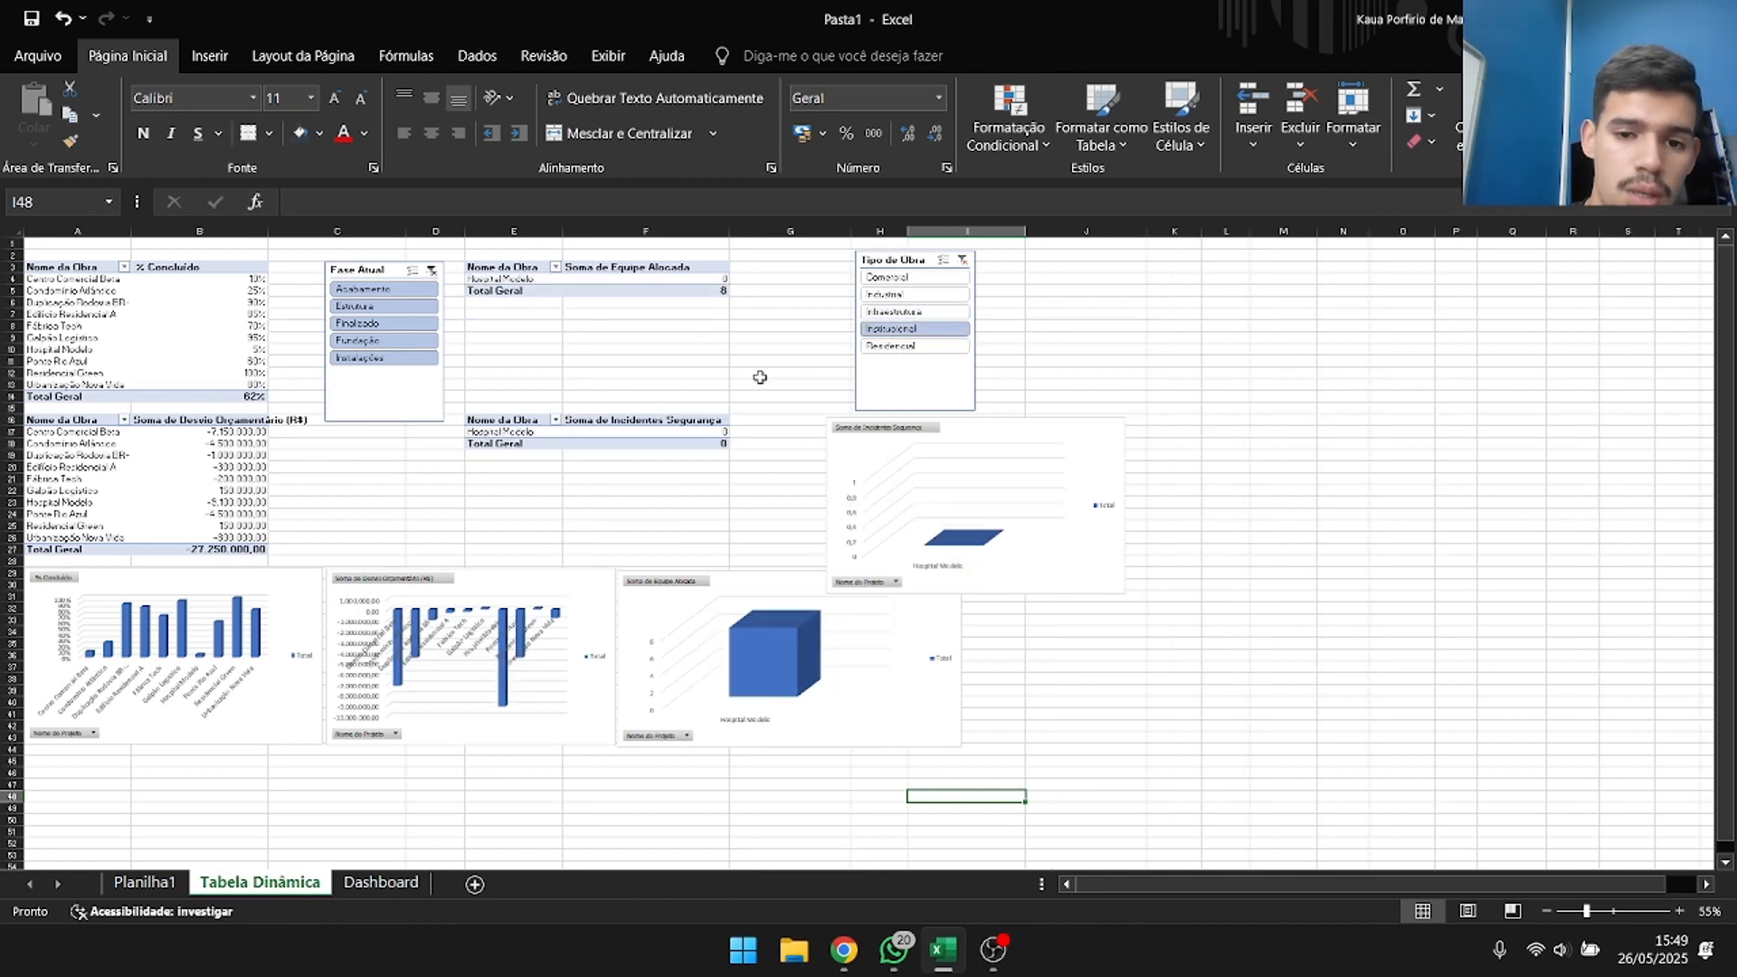
click(925, 346)
click(931, 280)
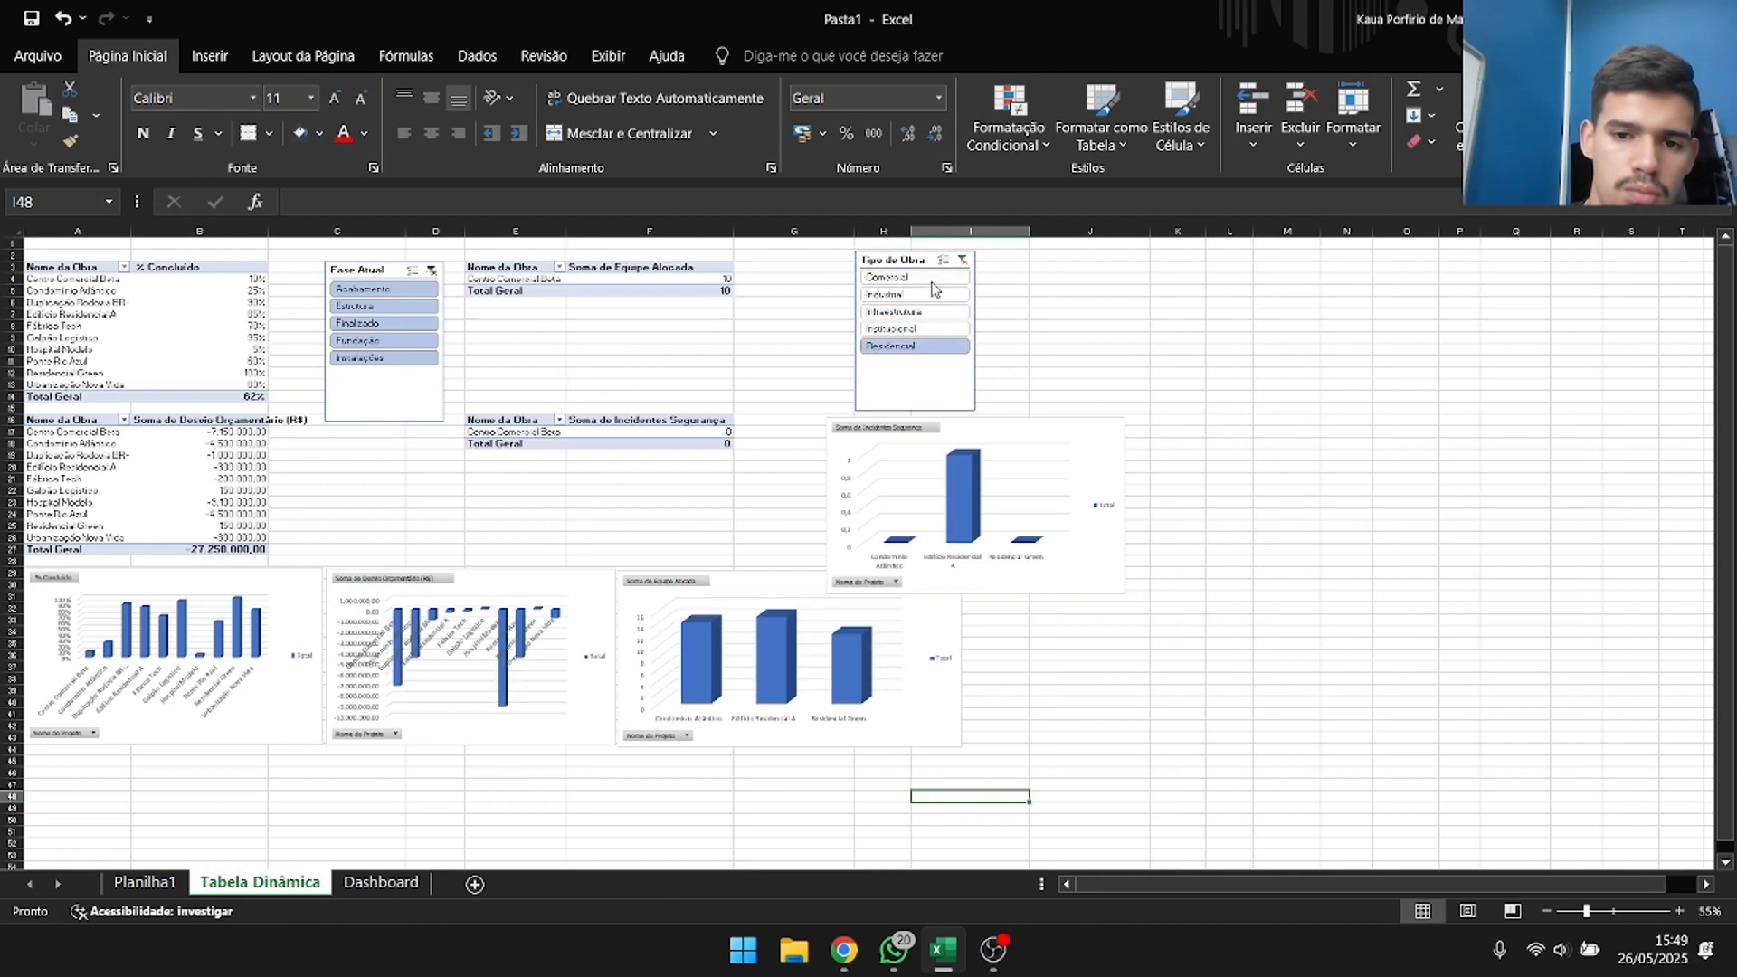
click(963, 261)
Copy all four pivot charts together and paste them into the Dashboard sheet at C5.
click(361, 624)
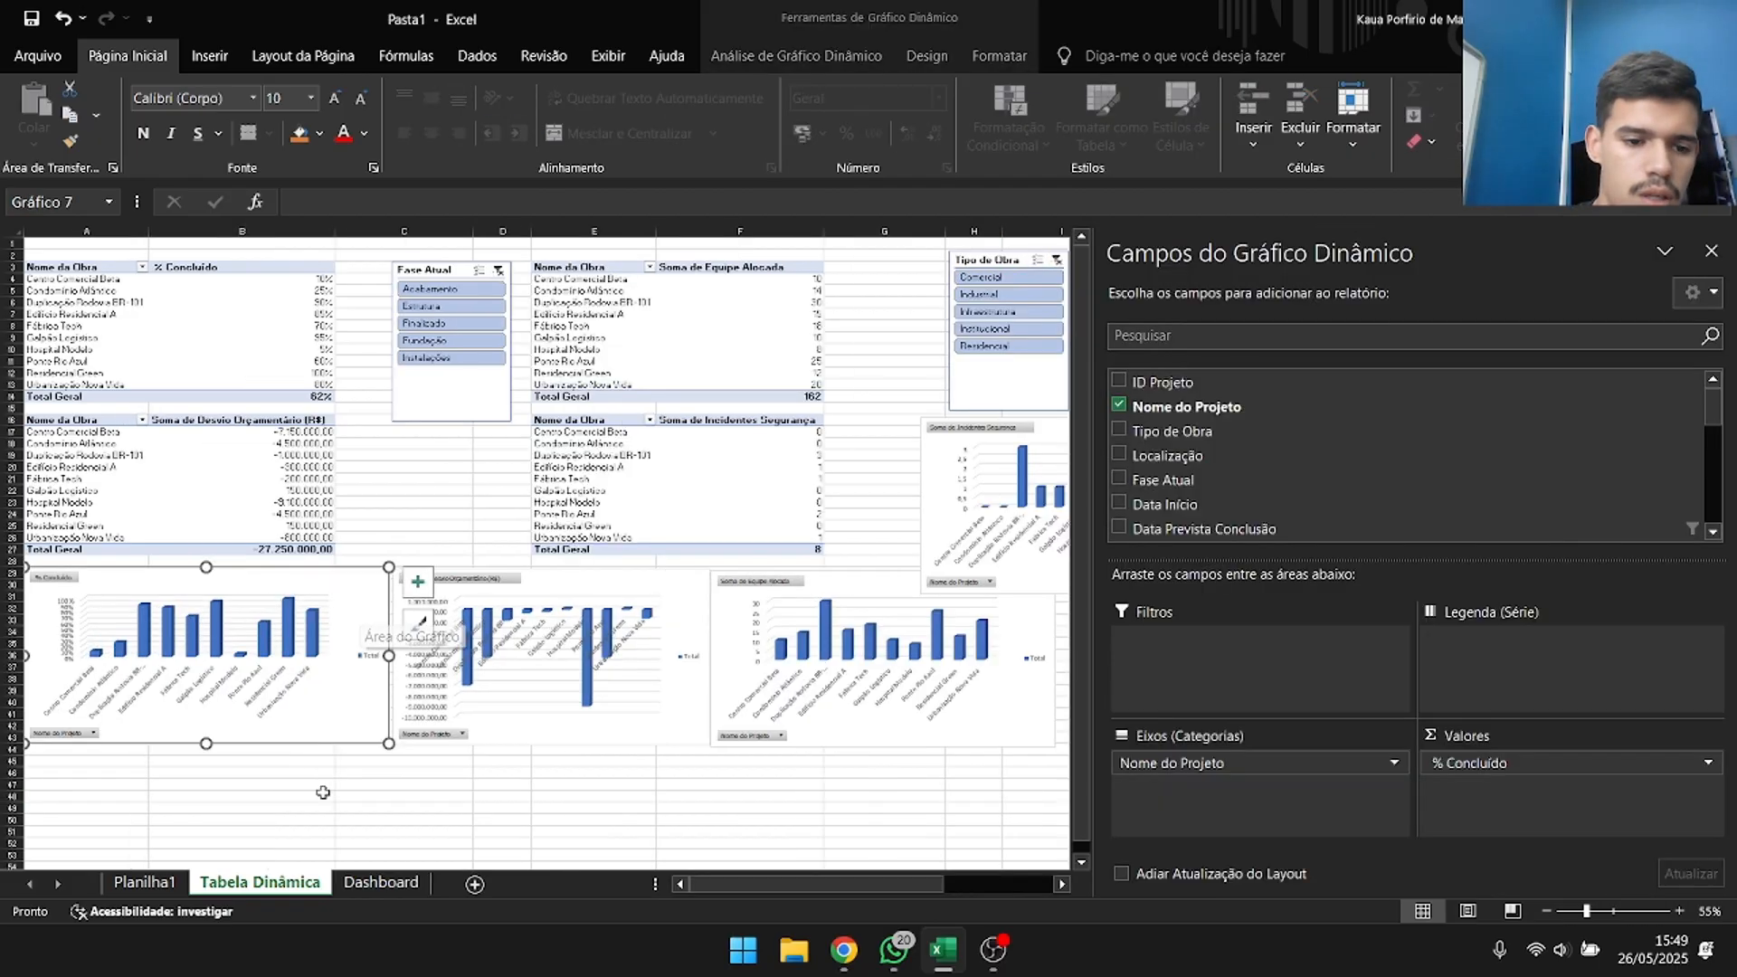
click(322, 793)
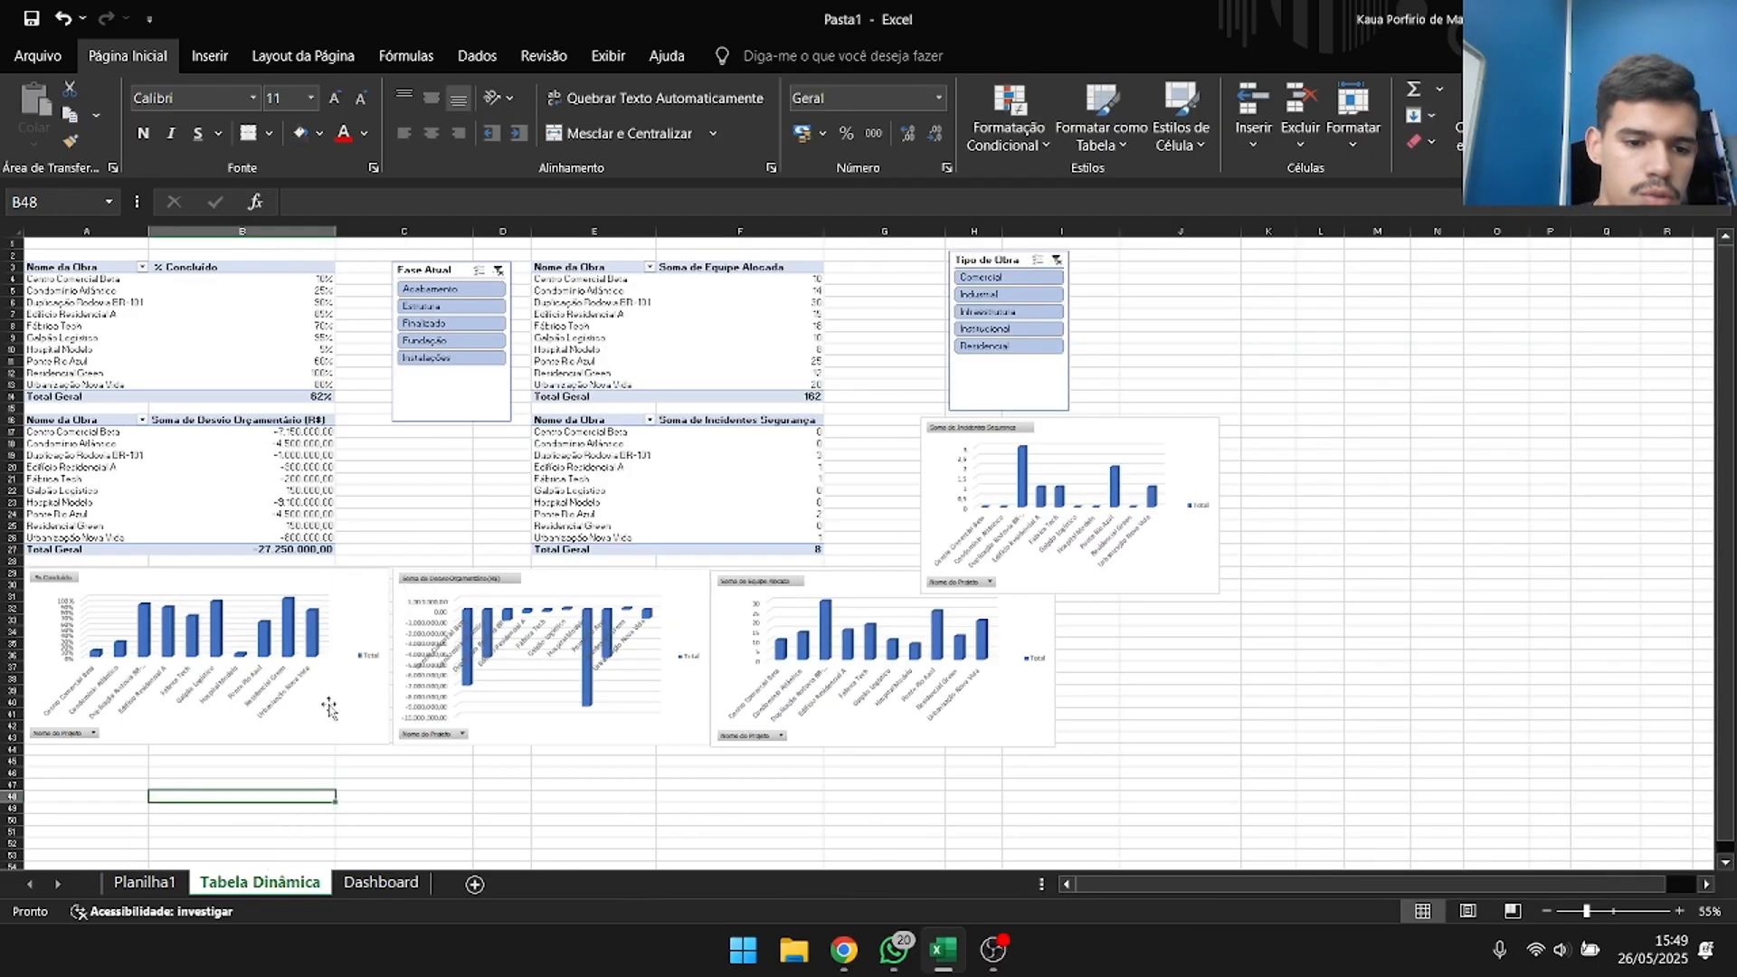
click(351, 578)
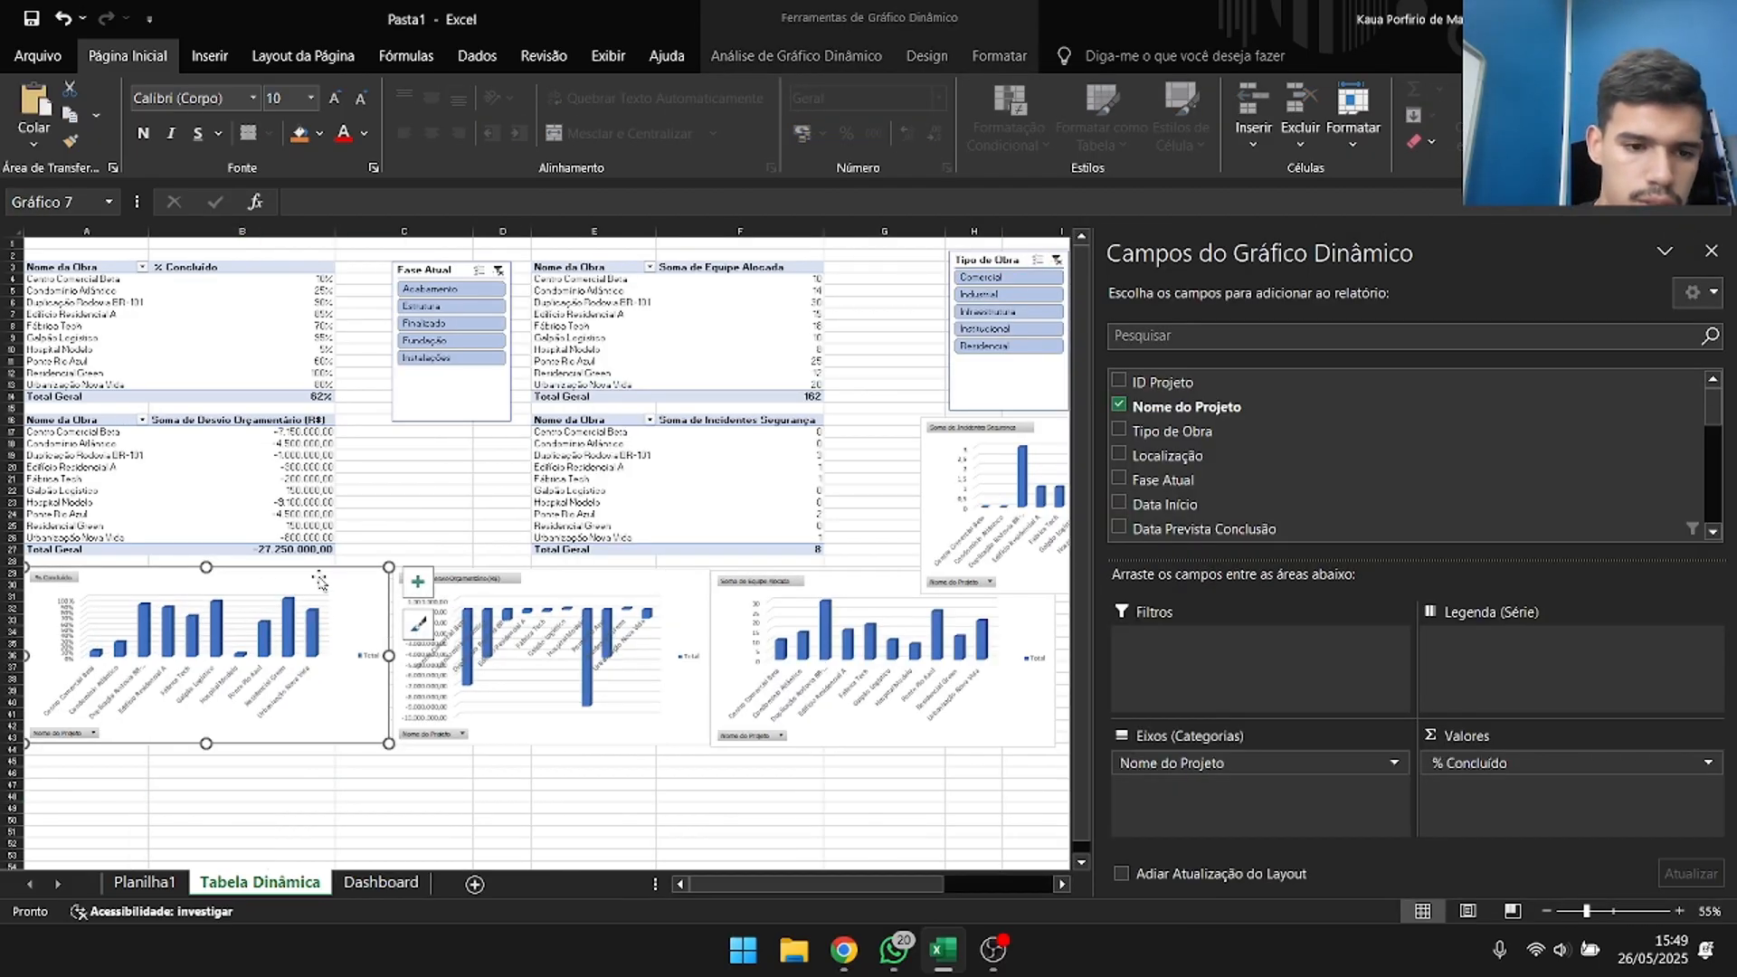
click(557, 638)
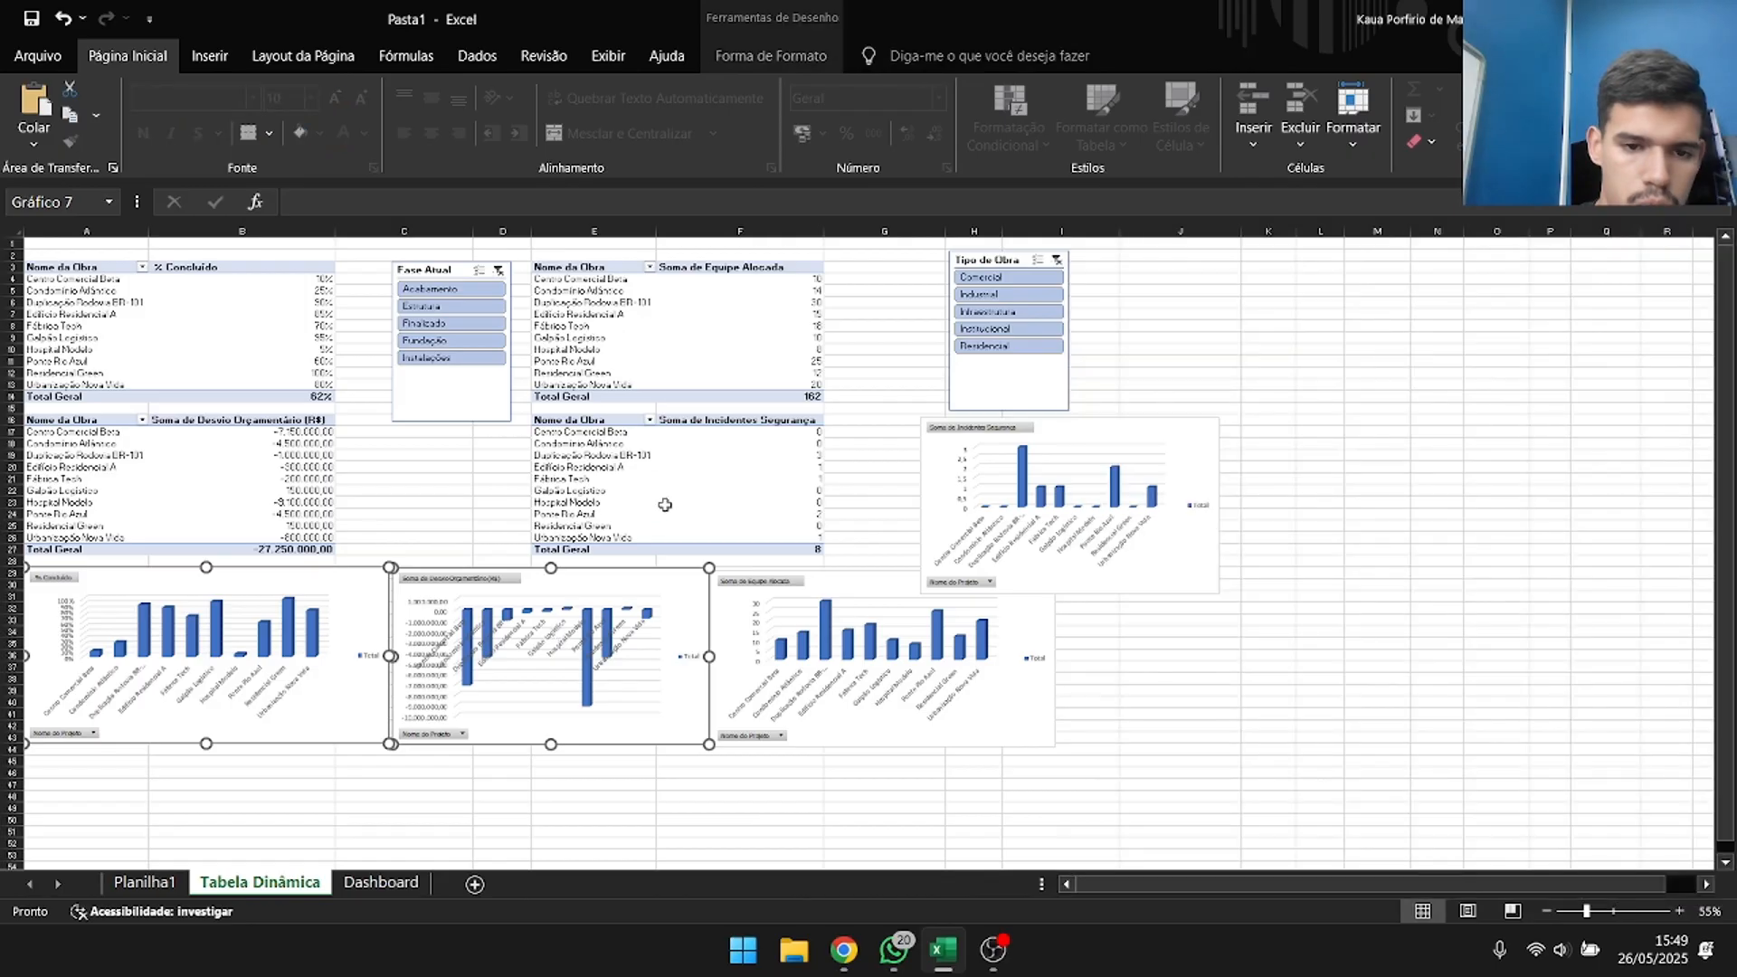
ctrl+click(857, 674)
ctrl+click(1077, 479)
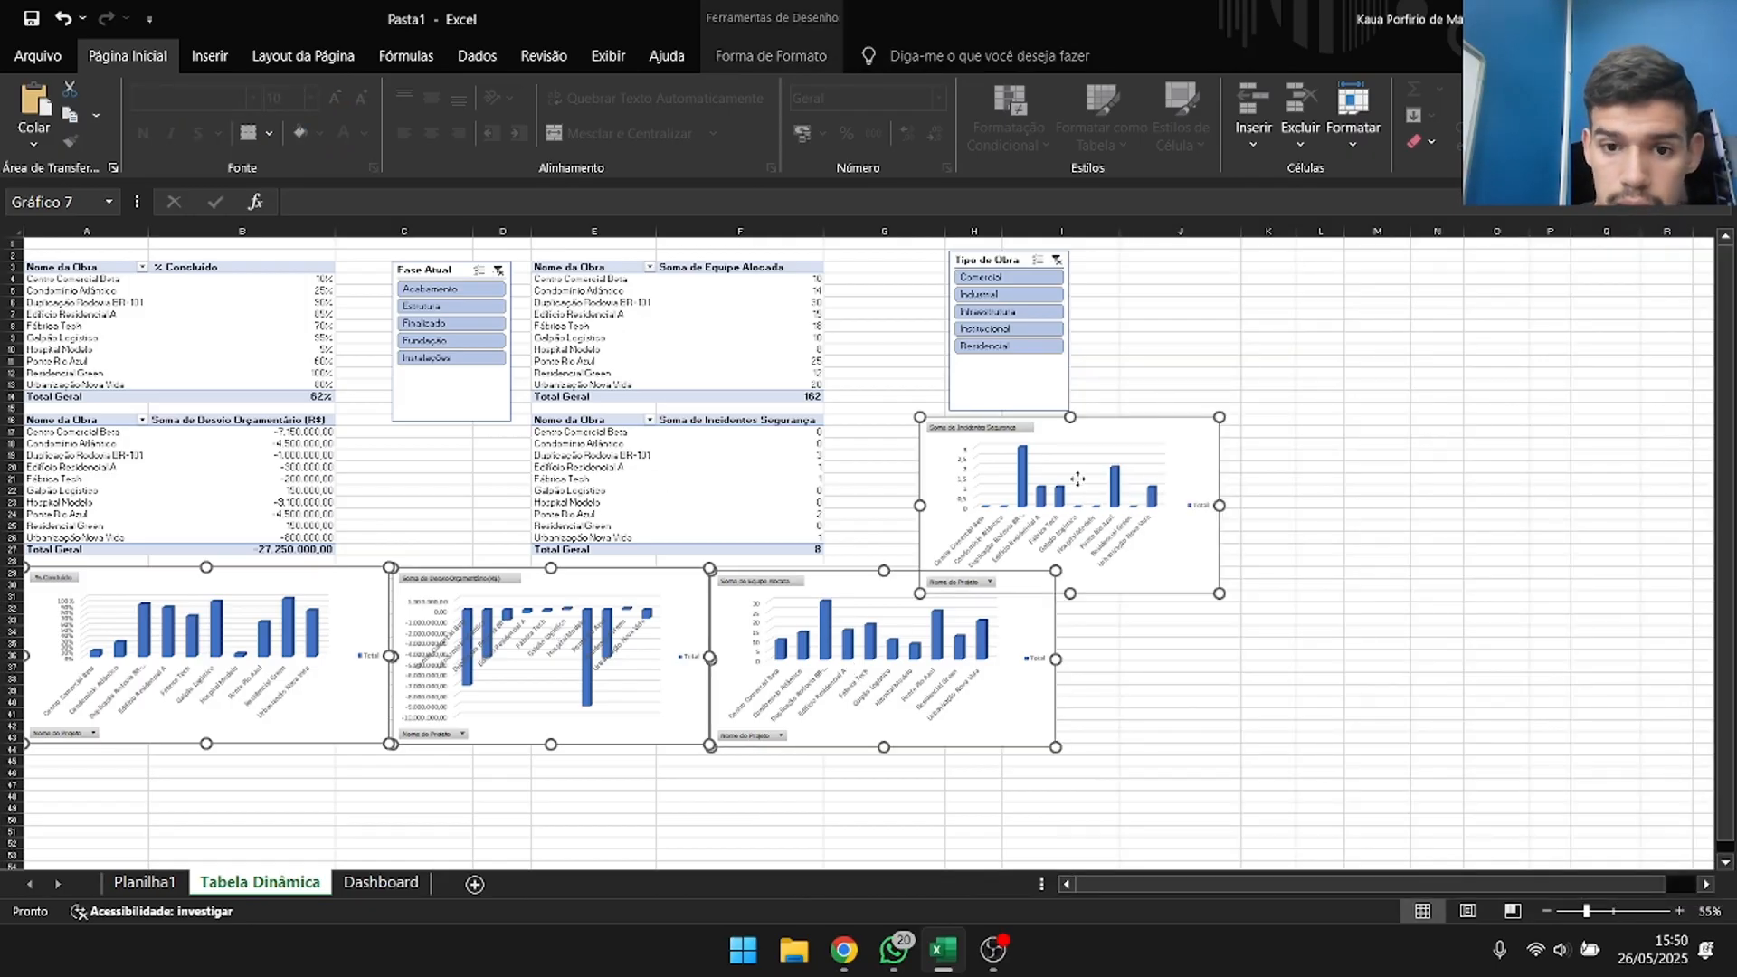
click(372, 883)
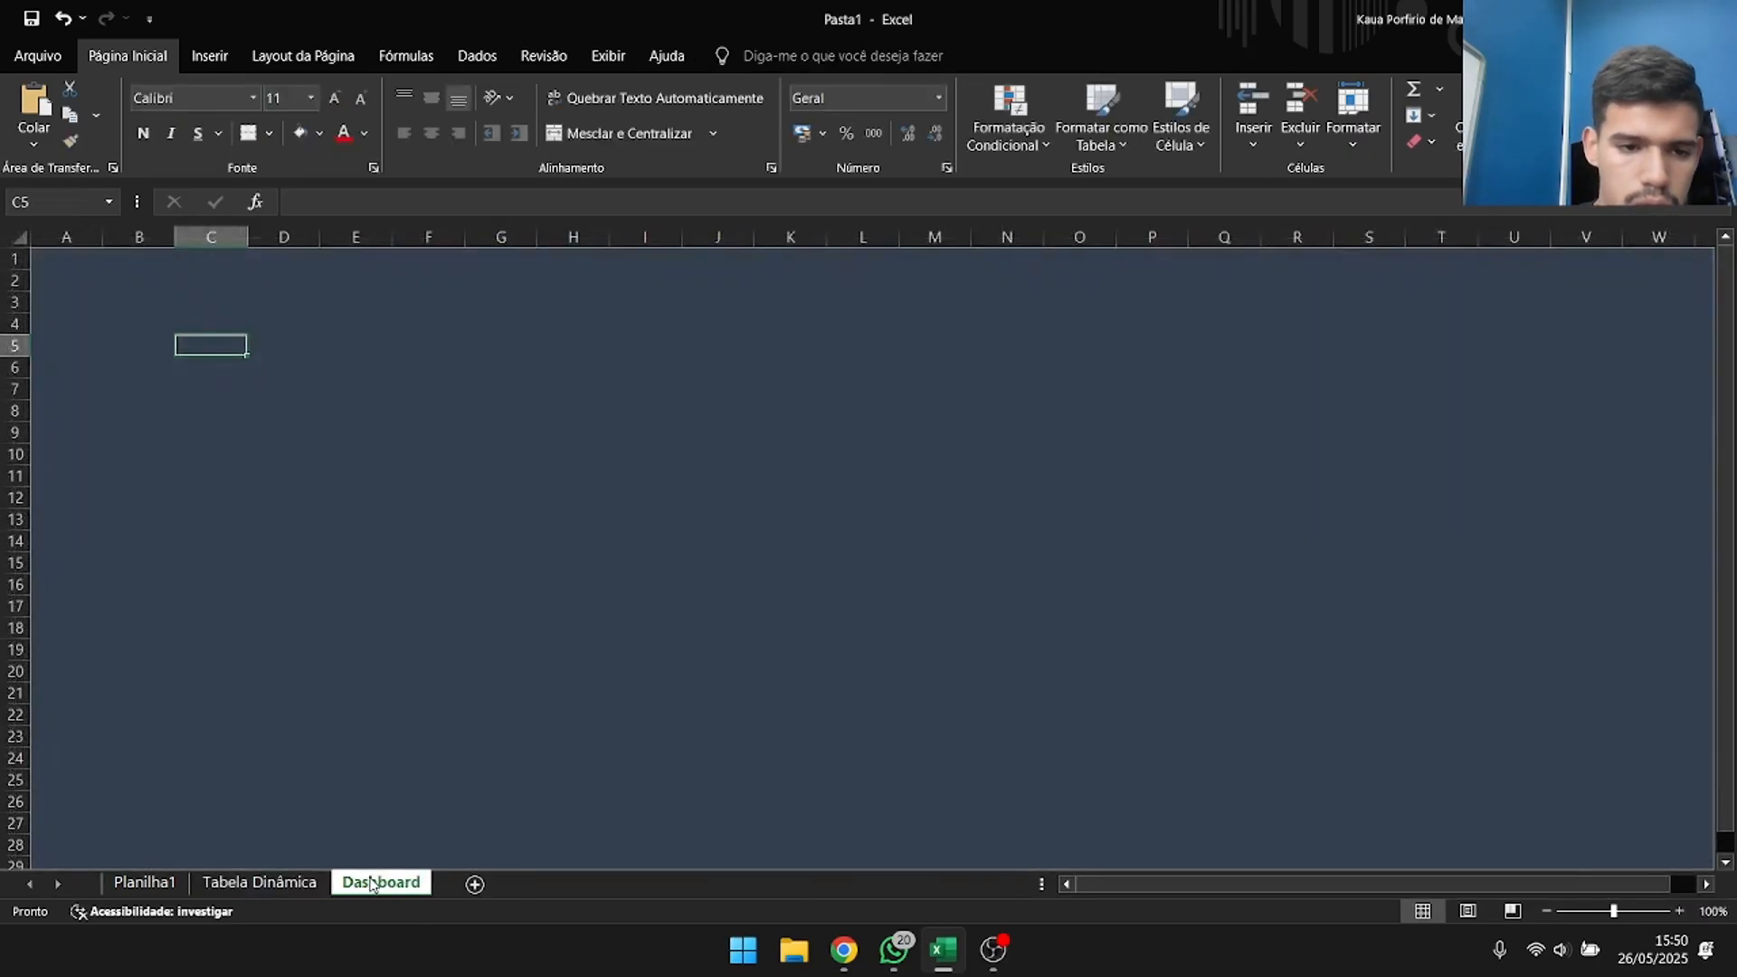
key(ctrl+v)
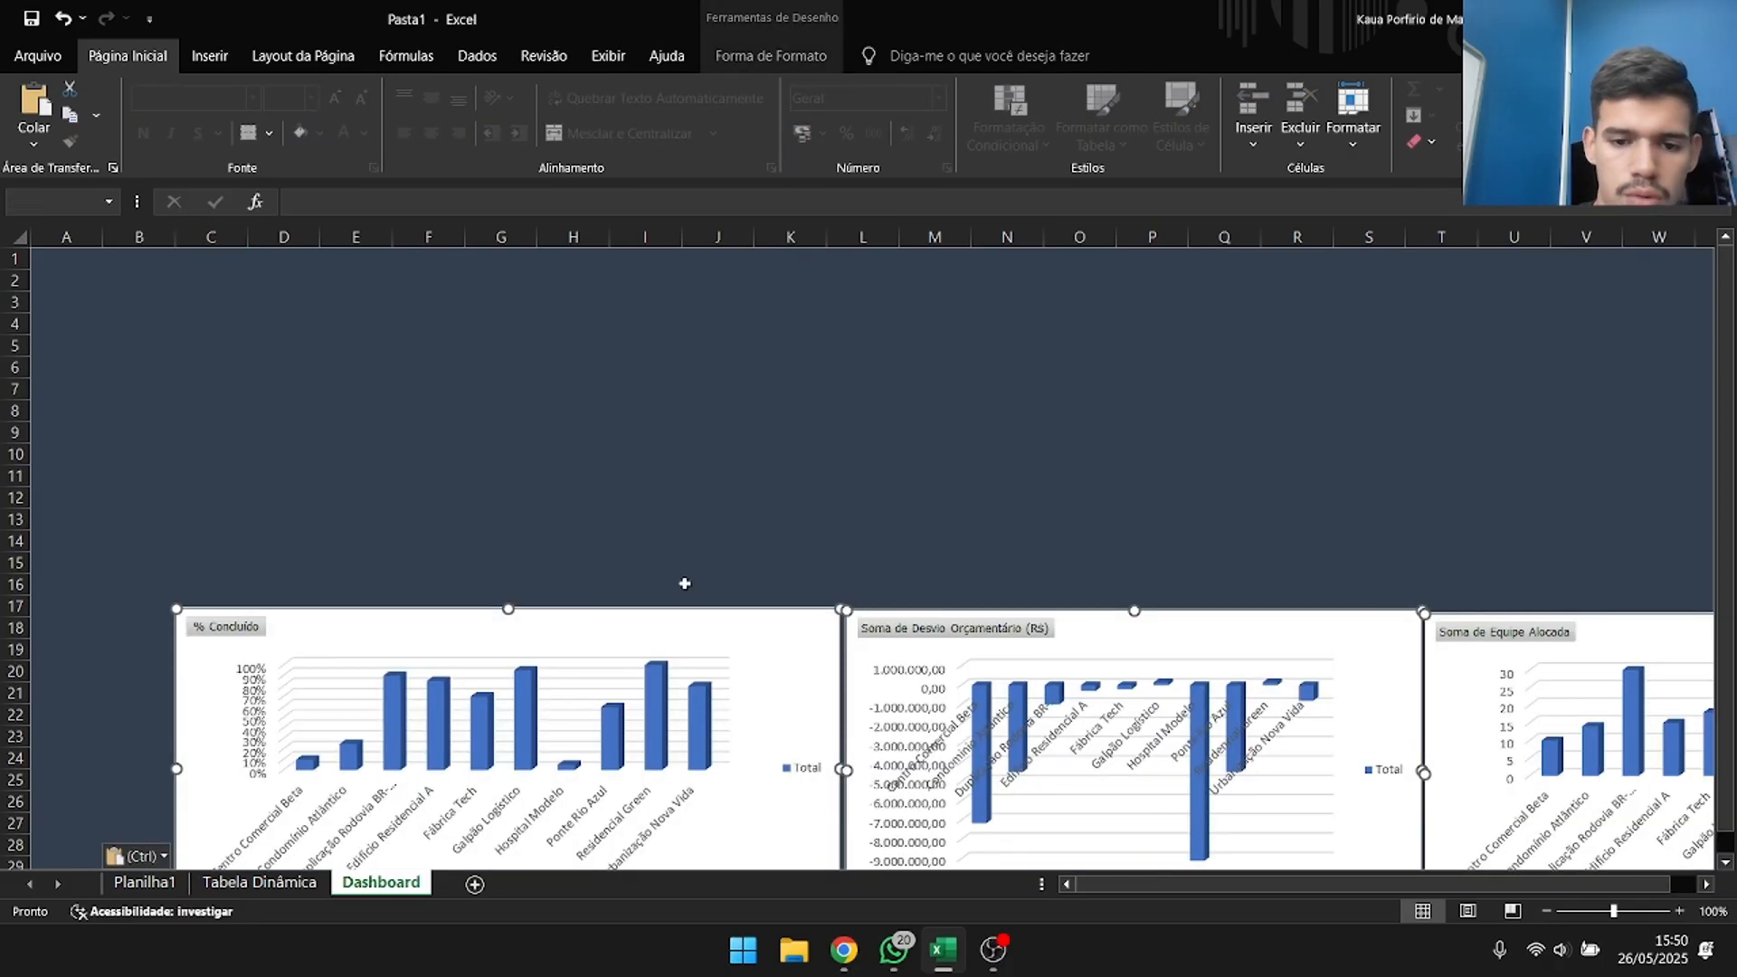
scroll(543, 501, down, 2)
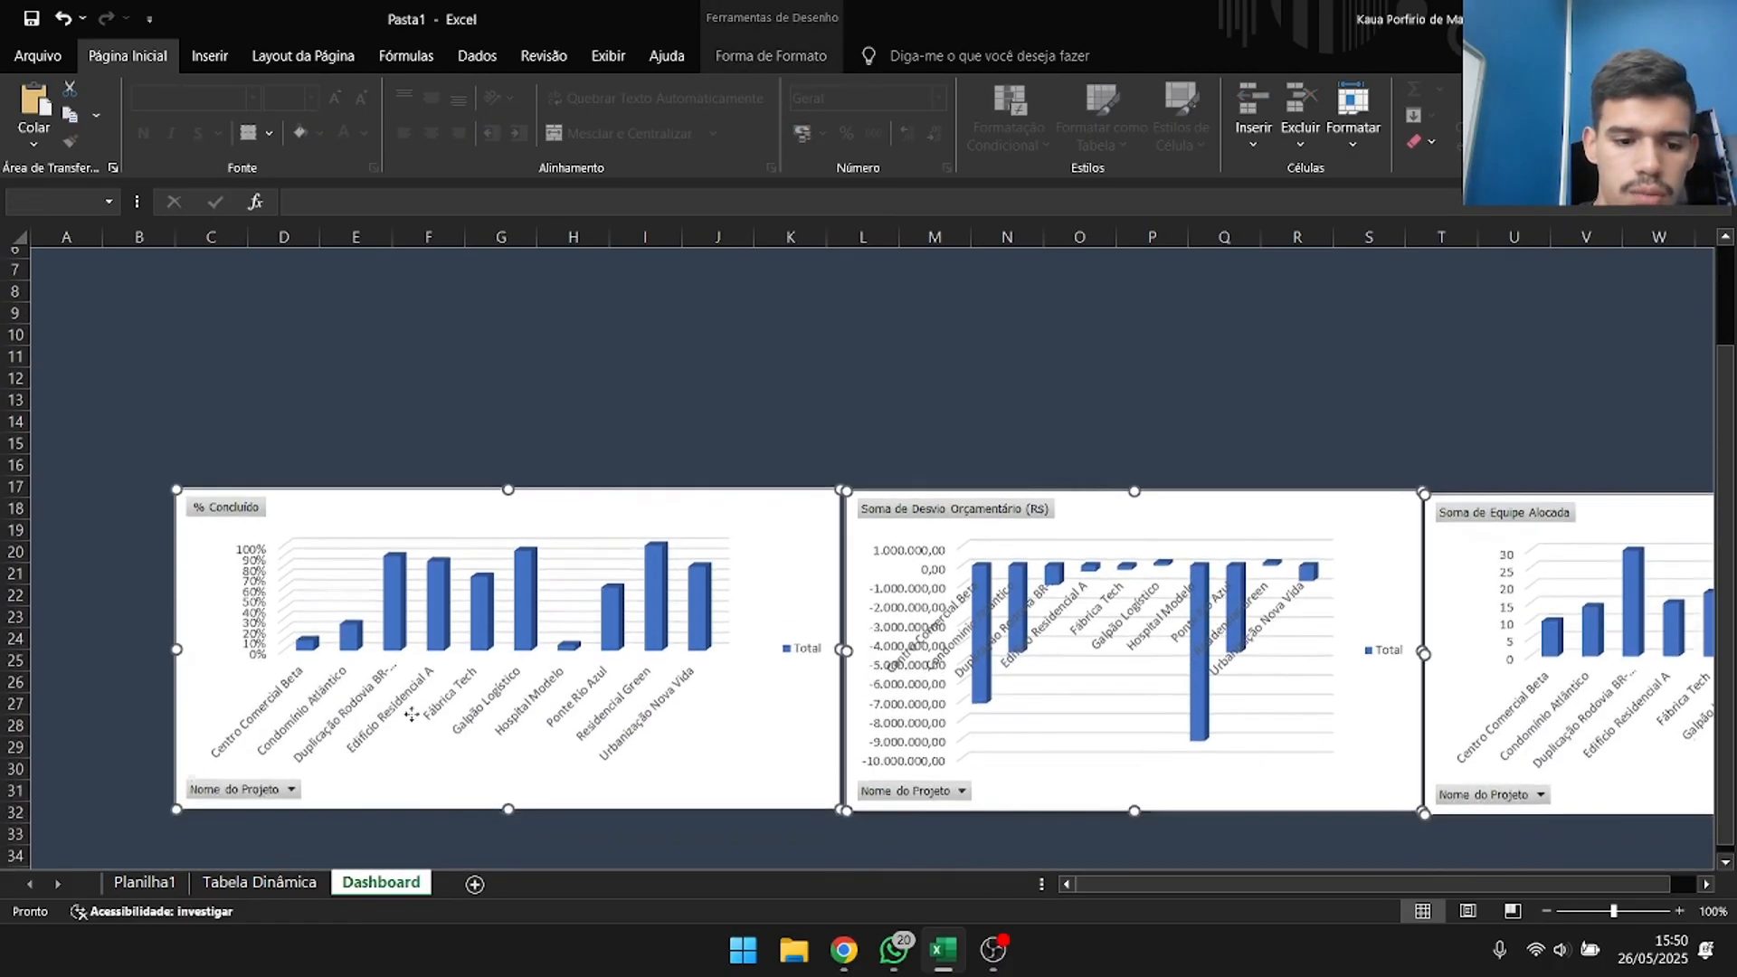
Copy the Fase Atual and Tipo de Obra slicers from Tabela Dinâmica and paste them into the Dashboard sheet at J12.
click(259, 882)
click(409, 405)
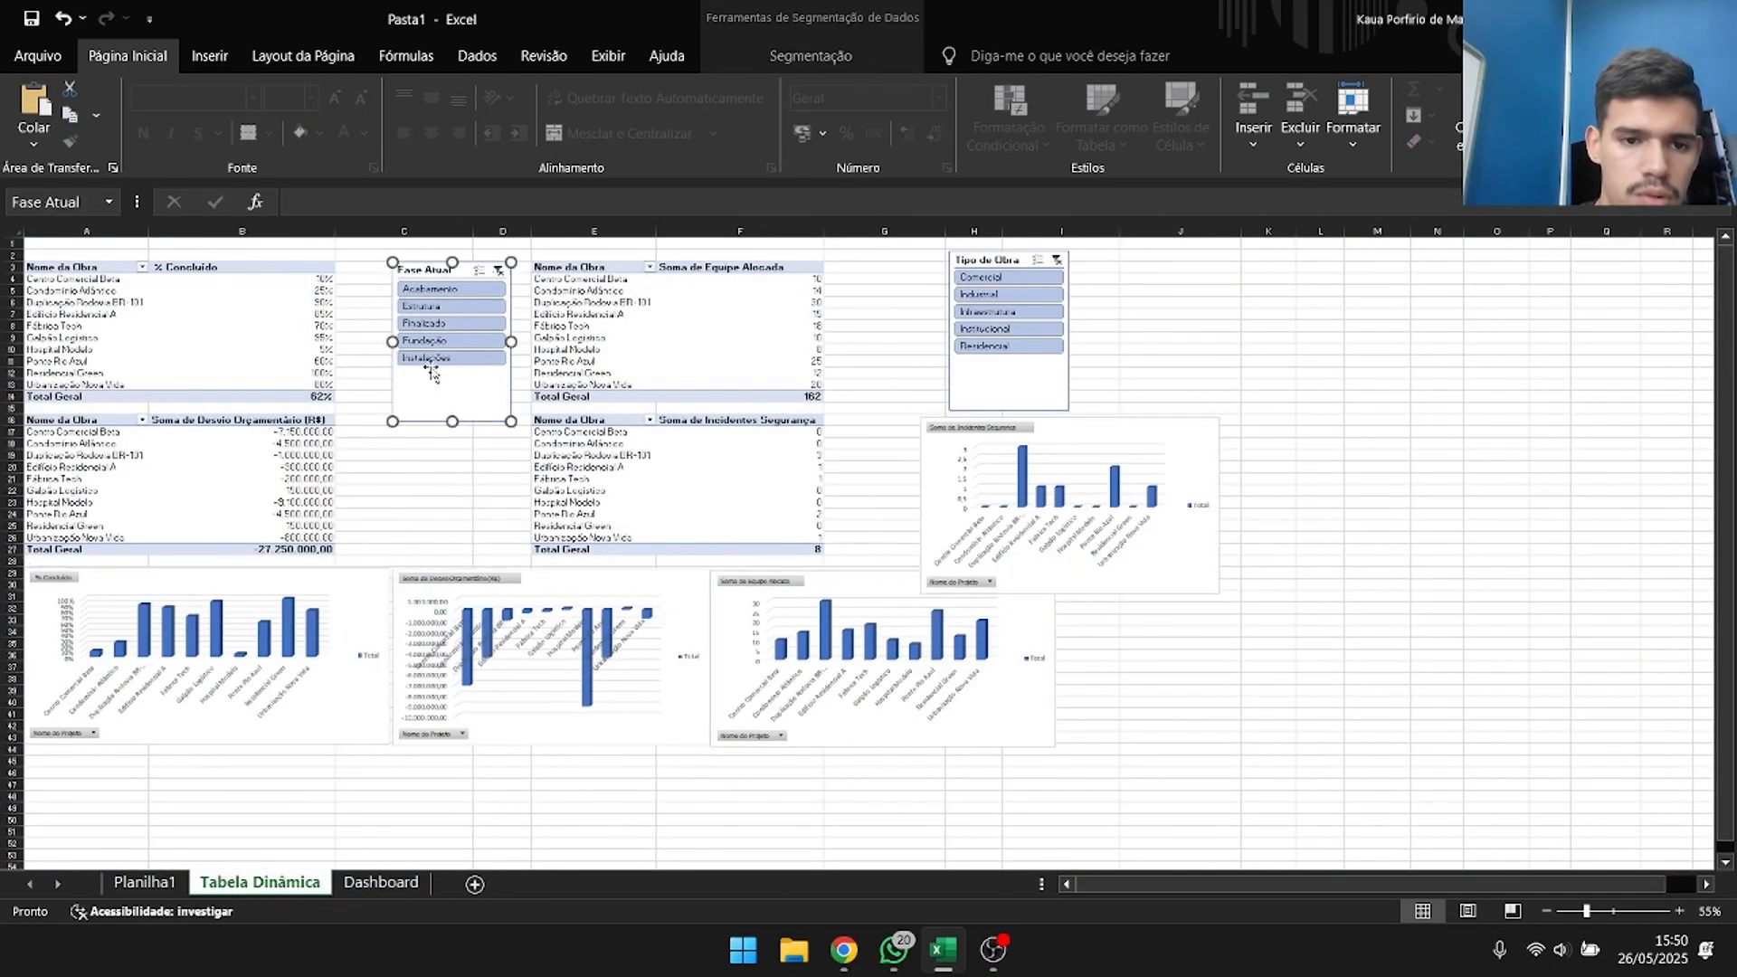
ctrl+click(1021, 378)
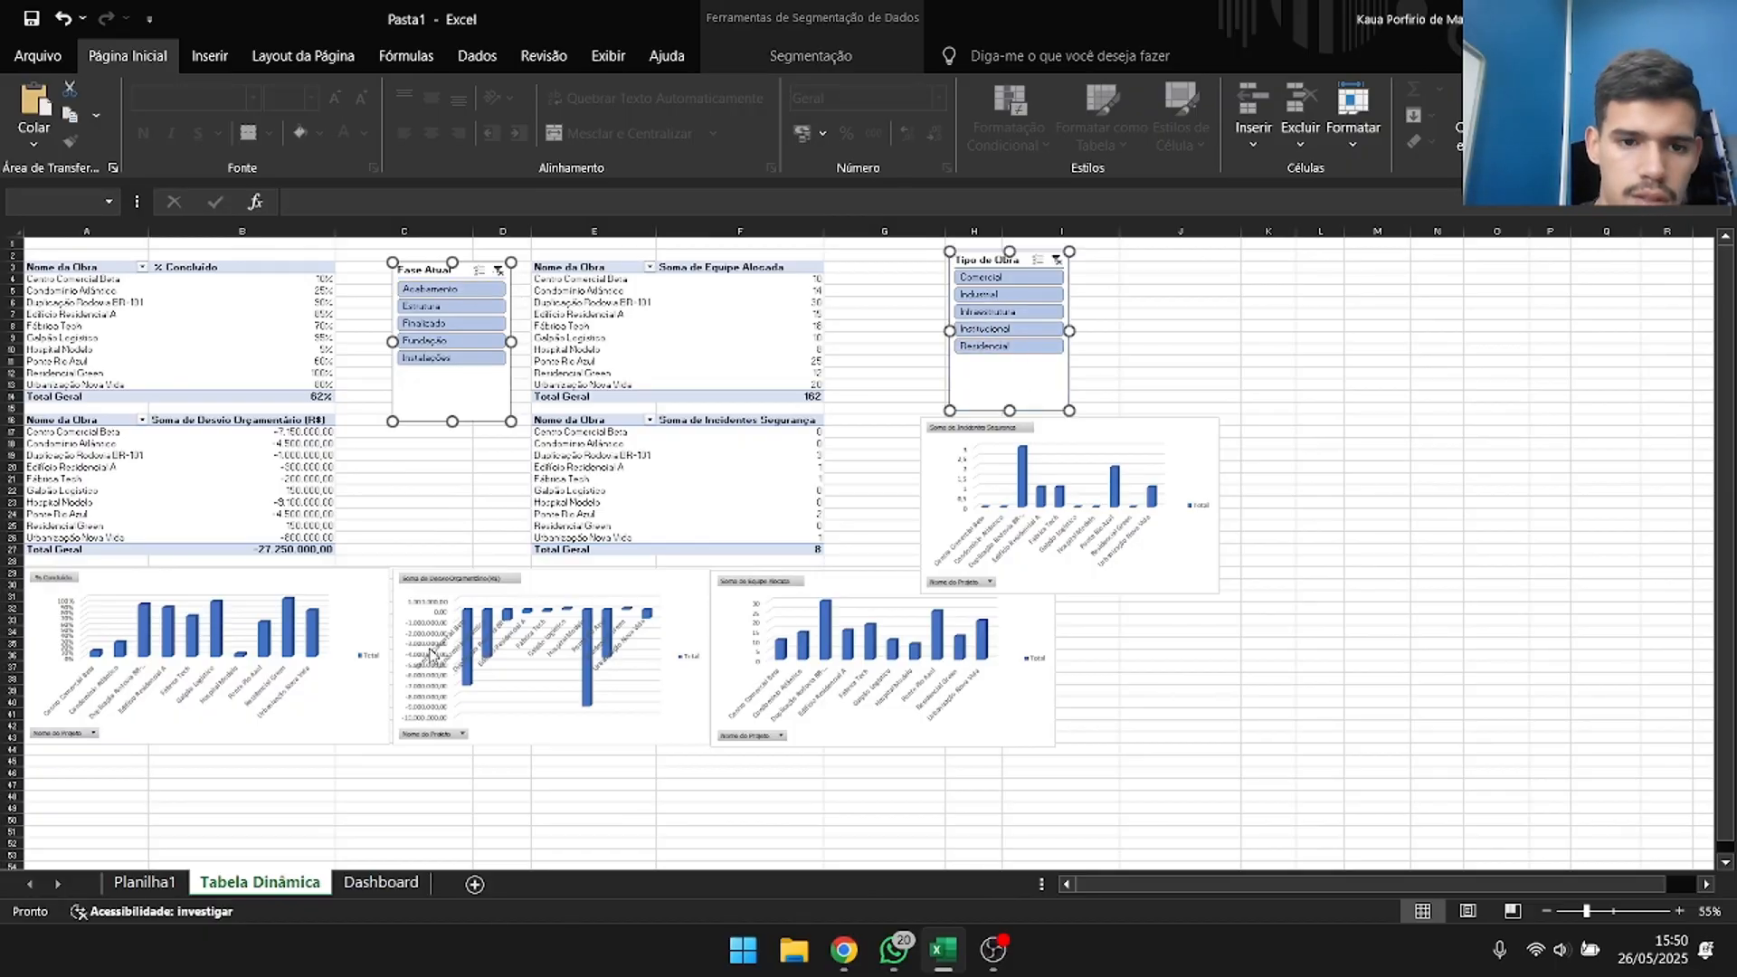
click(711, 371)
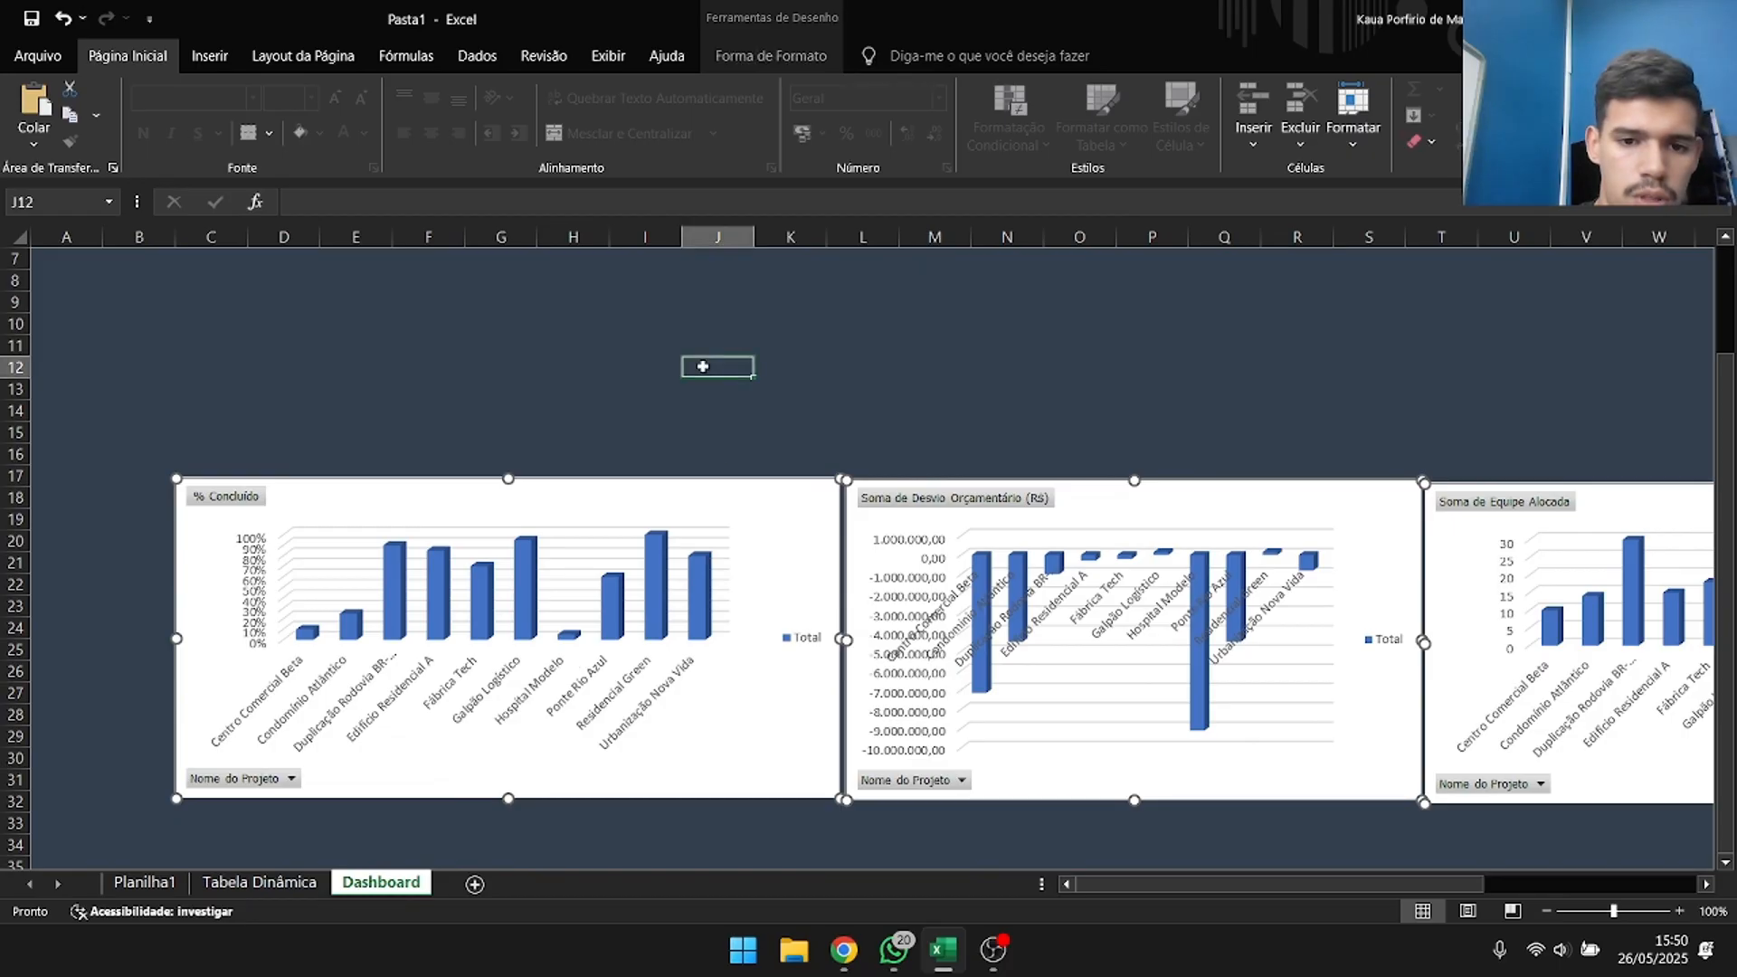
key(ctrl+v)
scroll(832, 425, up, 2)
scroll(831, 425, down, 2)
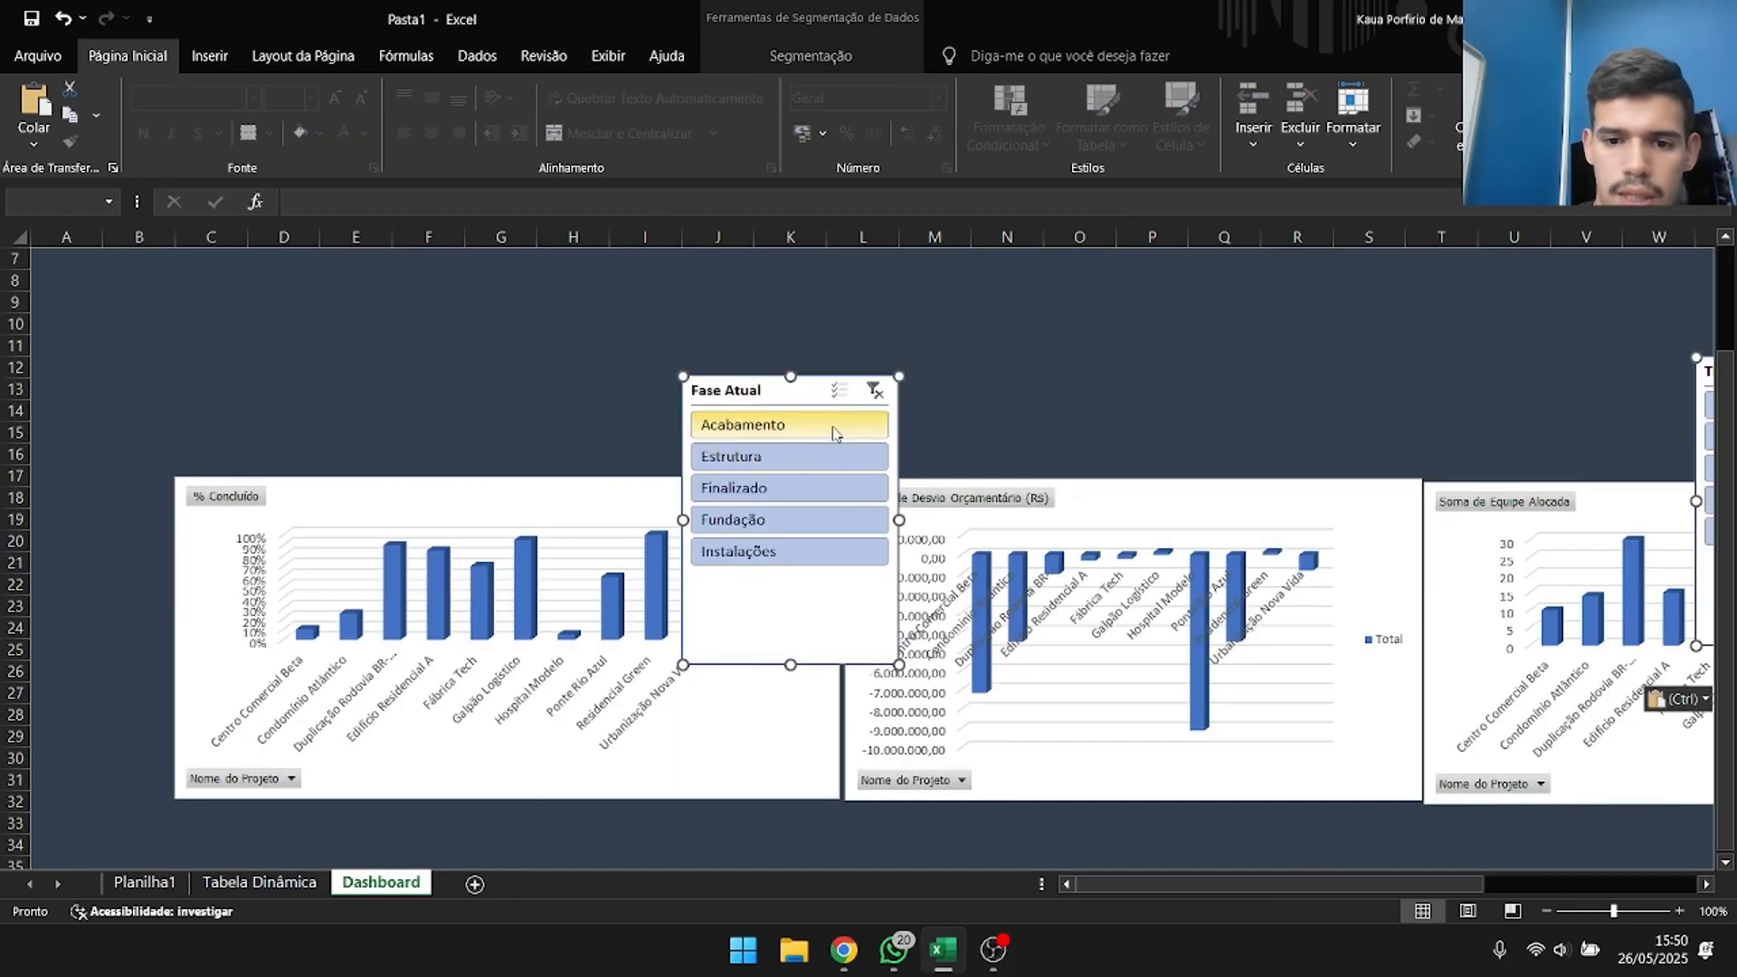
scroll(831, 426, down, 4)
scroll(832, 425, up, 1)
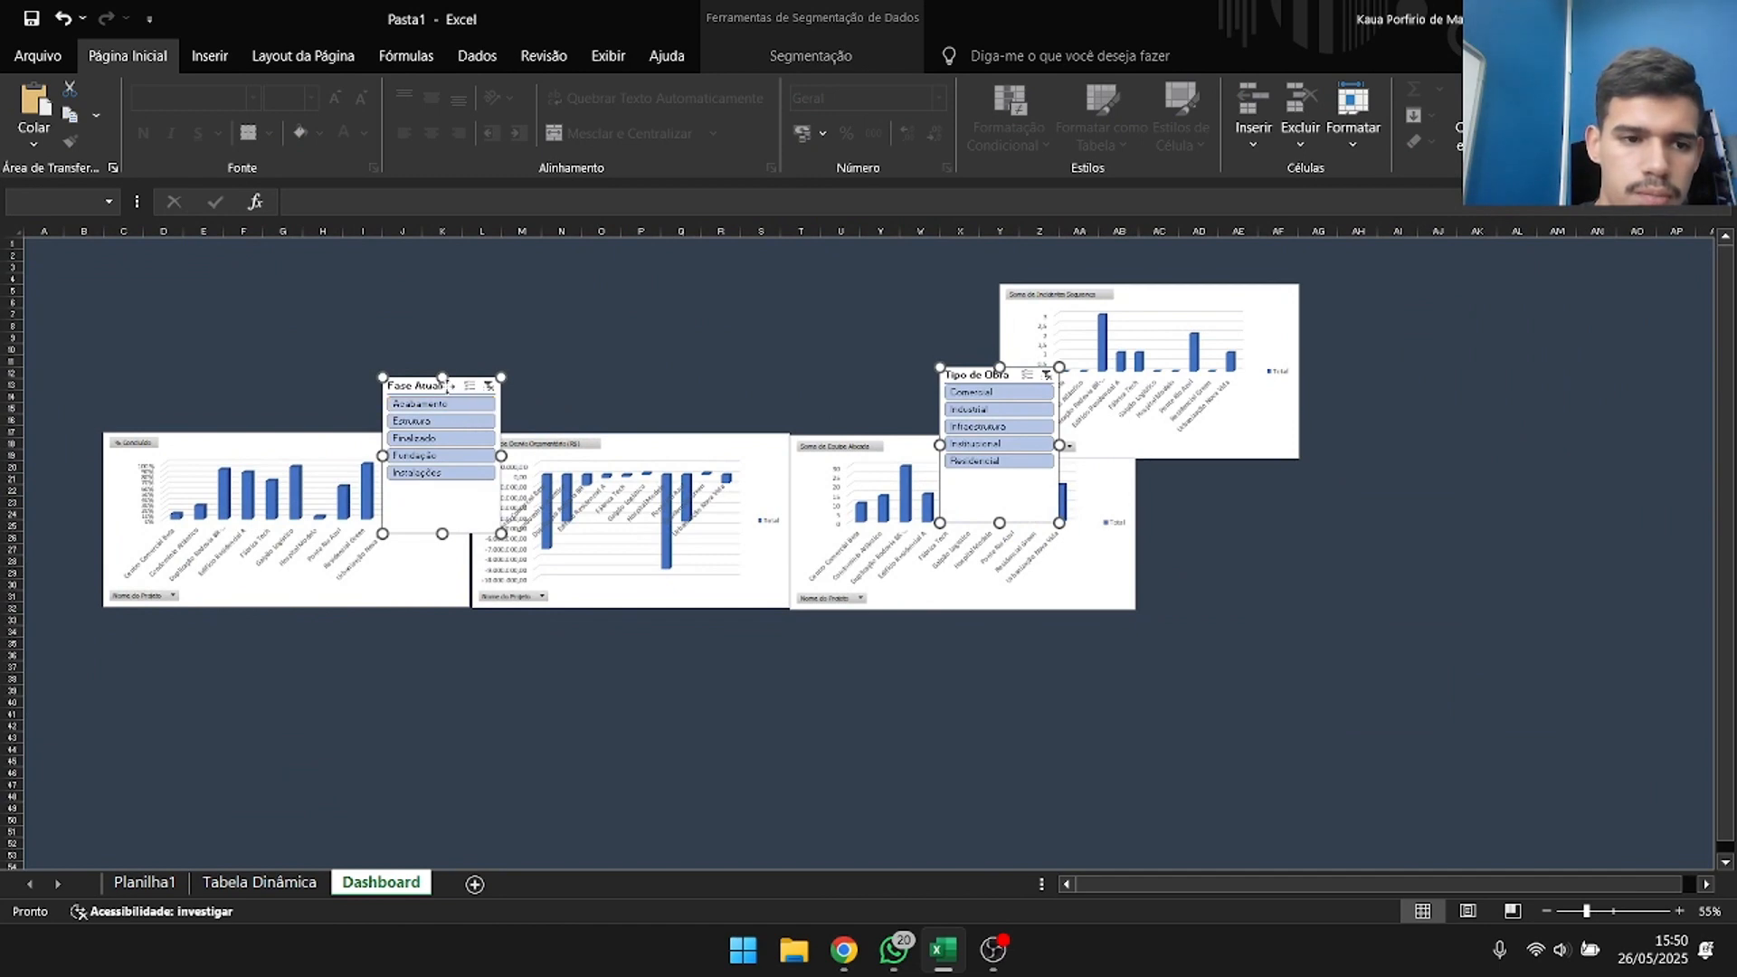
Stack Fase Atual above Tipo de Obra from cell A1, with the % Concluído chart beside them and the budget deviation chart beneath it.
drag(450, 386, 93, 257)
click(380, 316)
drag(669, 369, 92, 527)
drag(439, 465, 497, 276)
click(761, 458)
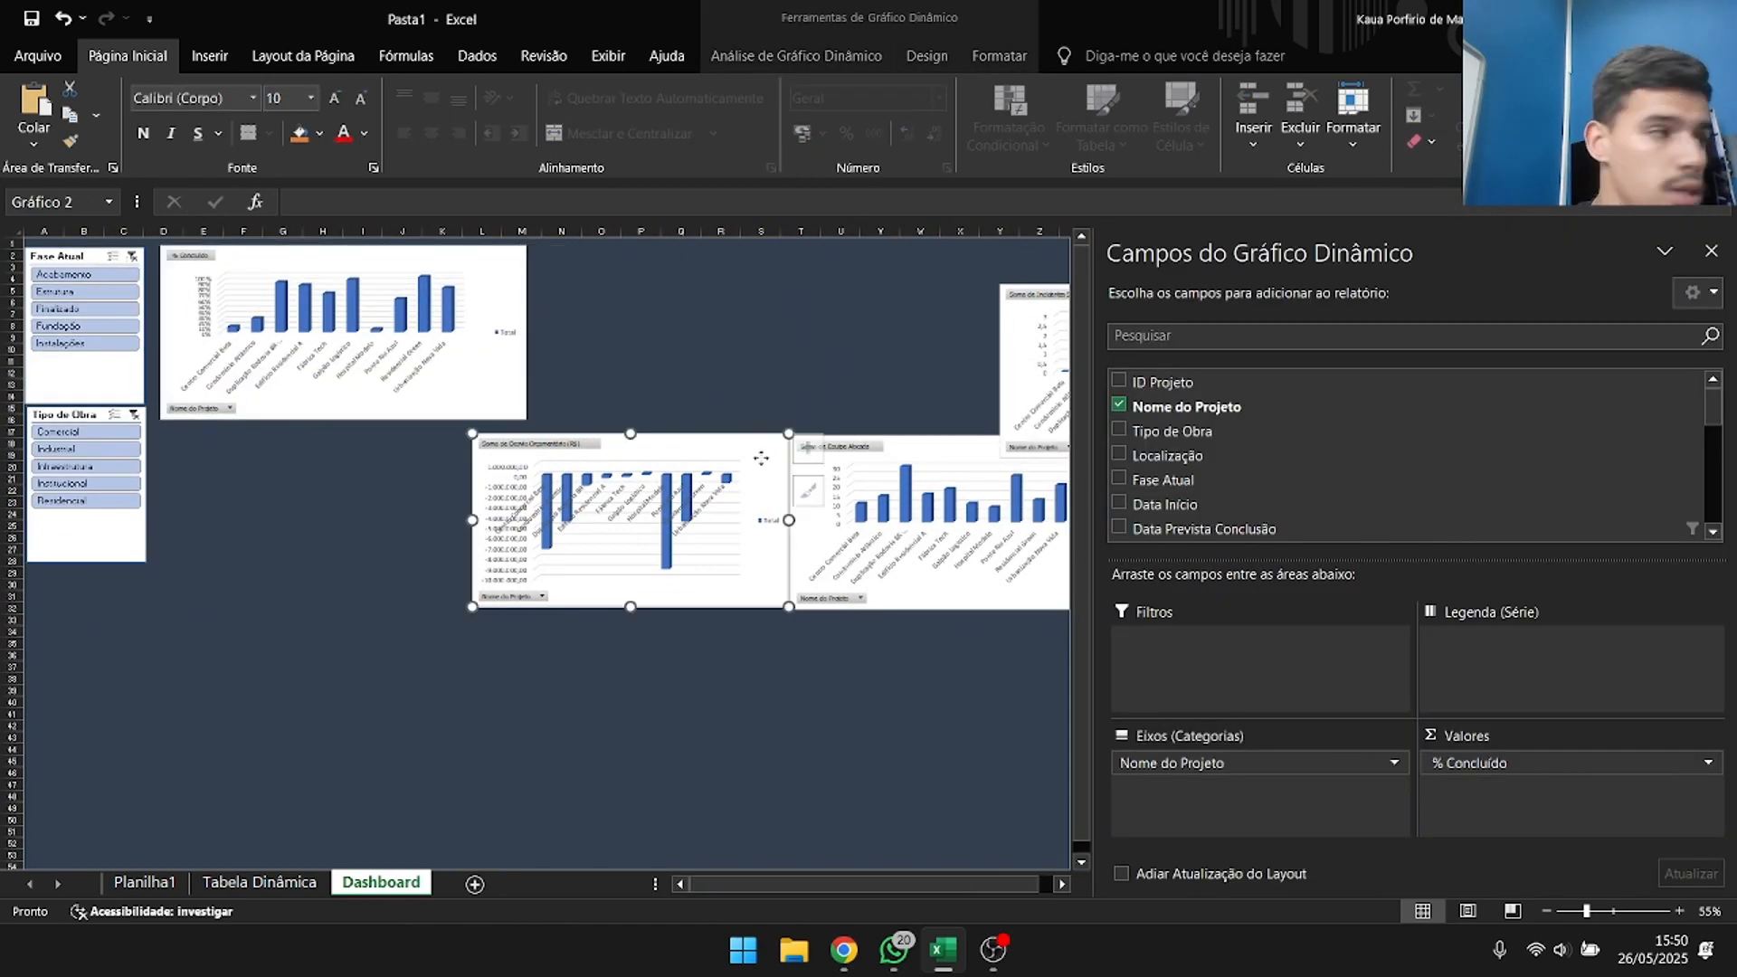
drag(760, 459, 444, 444)
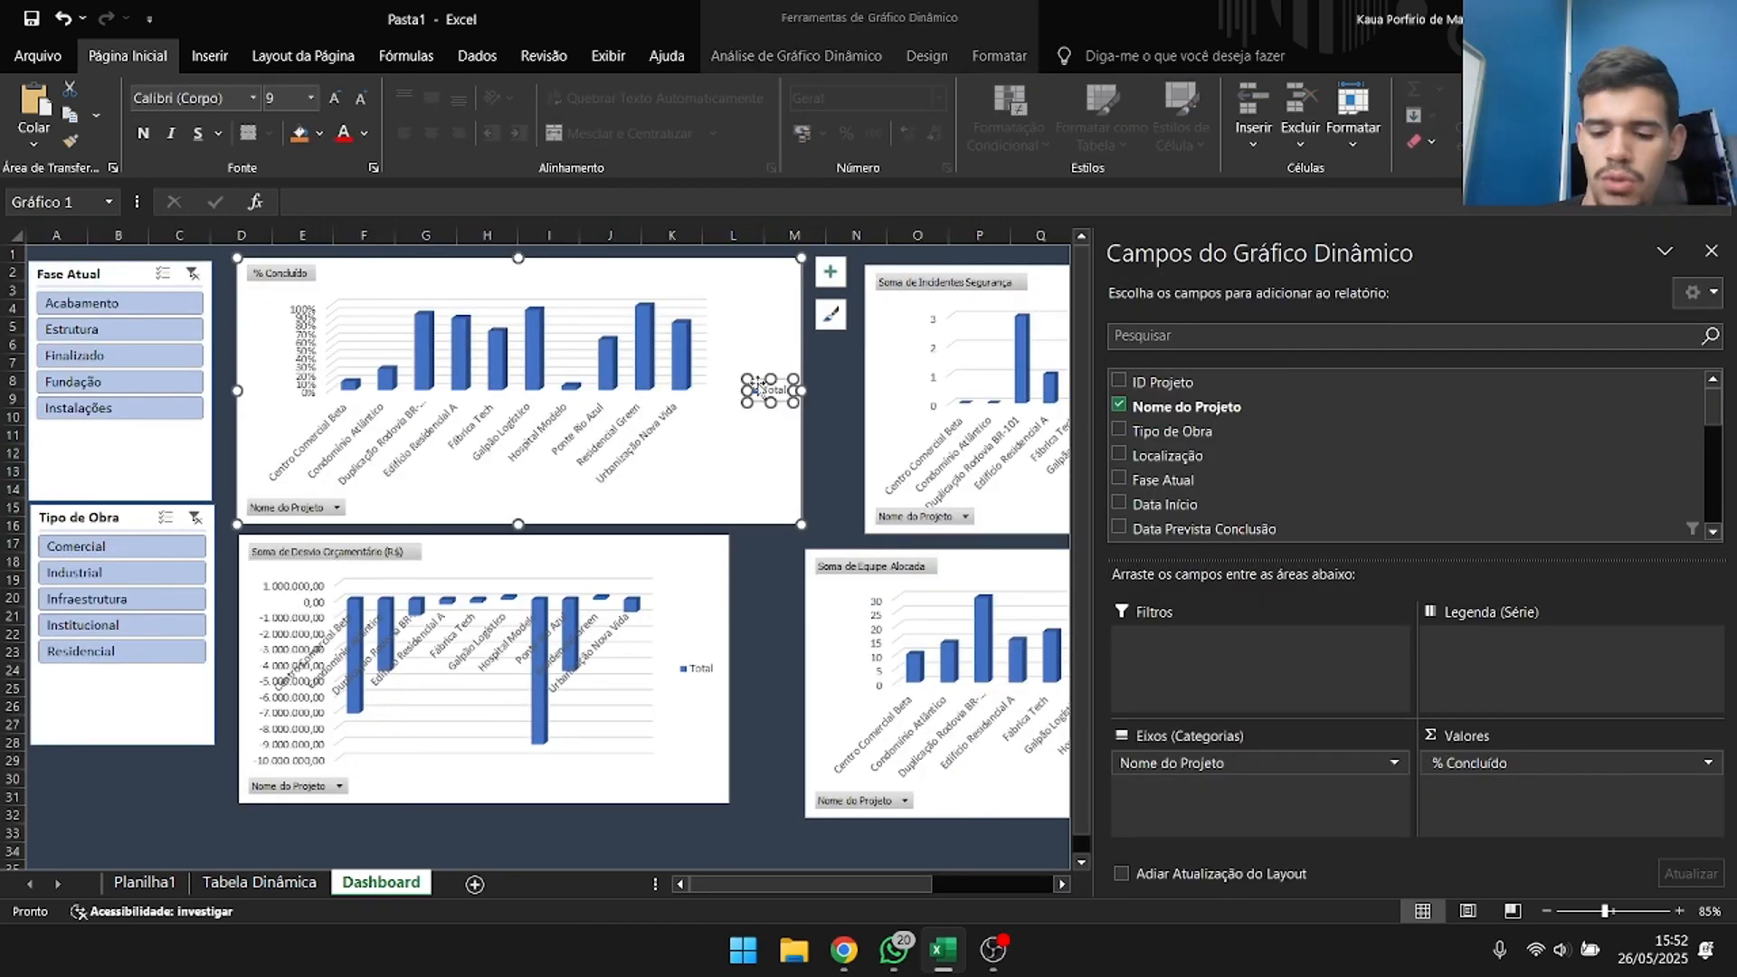
Delete the vertical percentage axis from the % Concluído chart on the Dashboard sheet.
scroll(842, 446, up, 8)
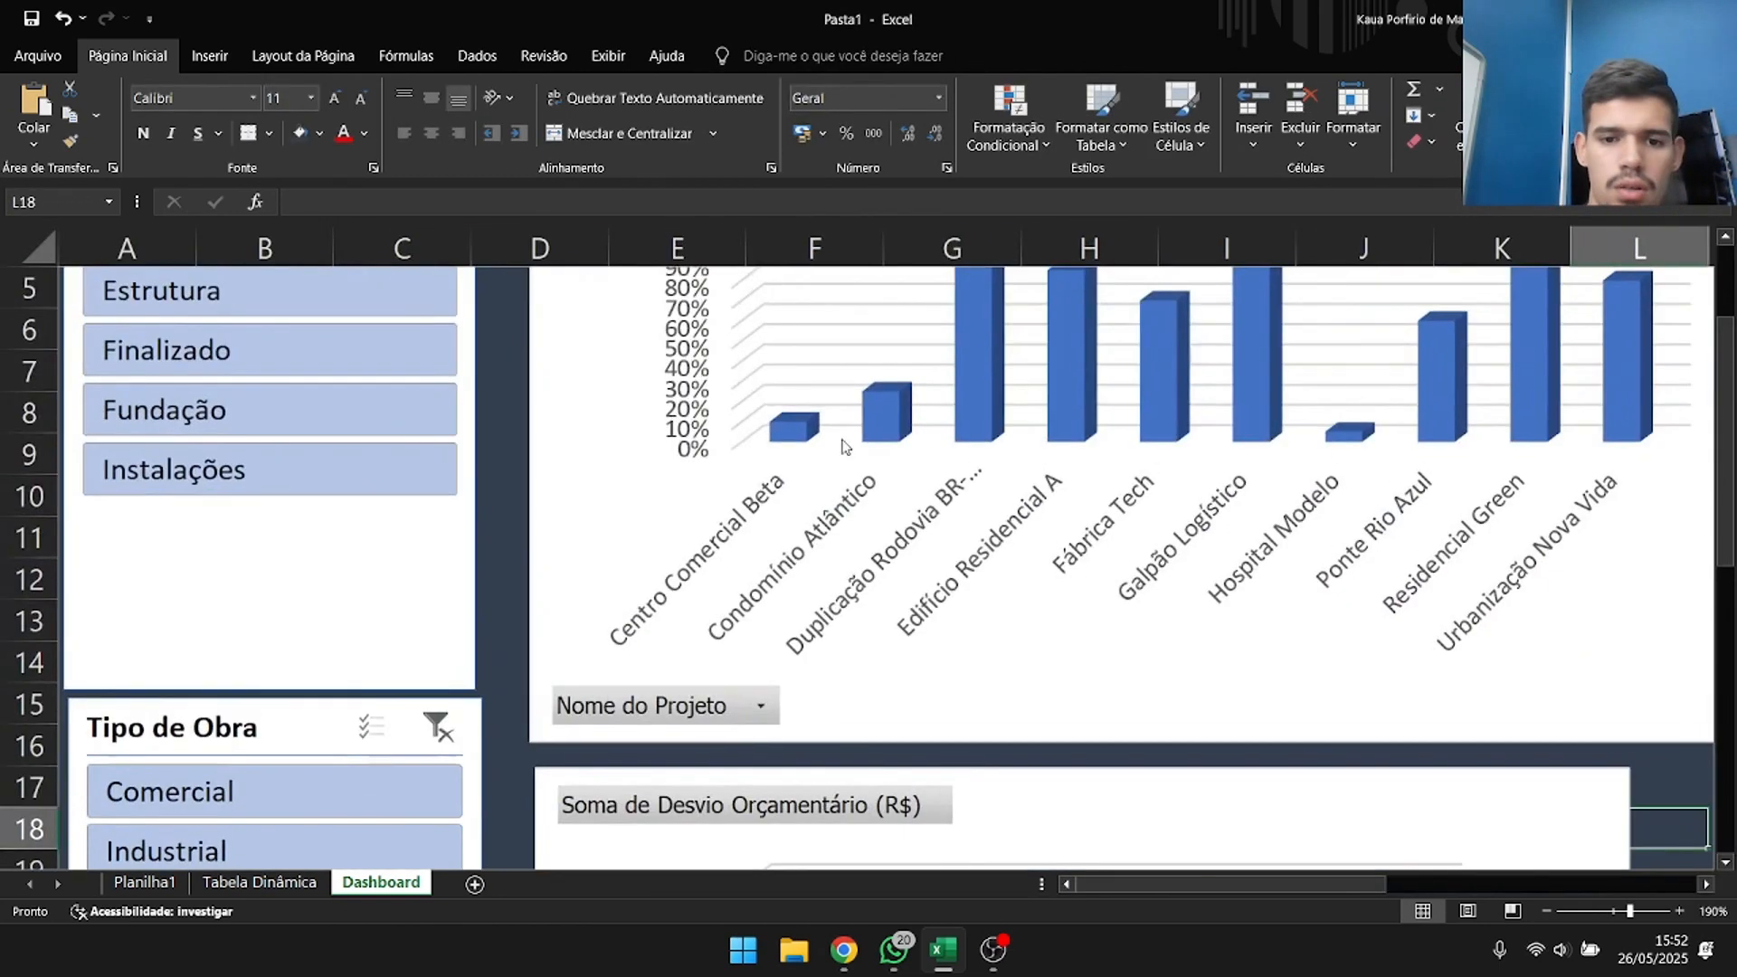
scroll(843, 446, up, 3)
drag(1108, 884, 1186, 876)
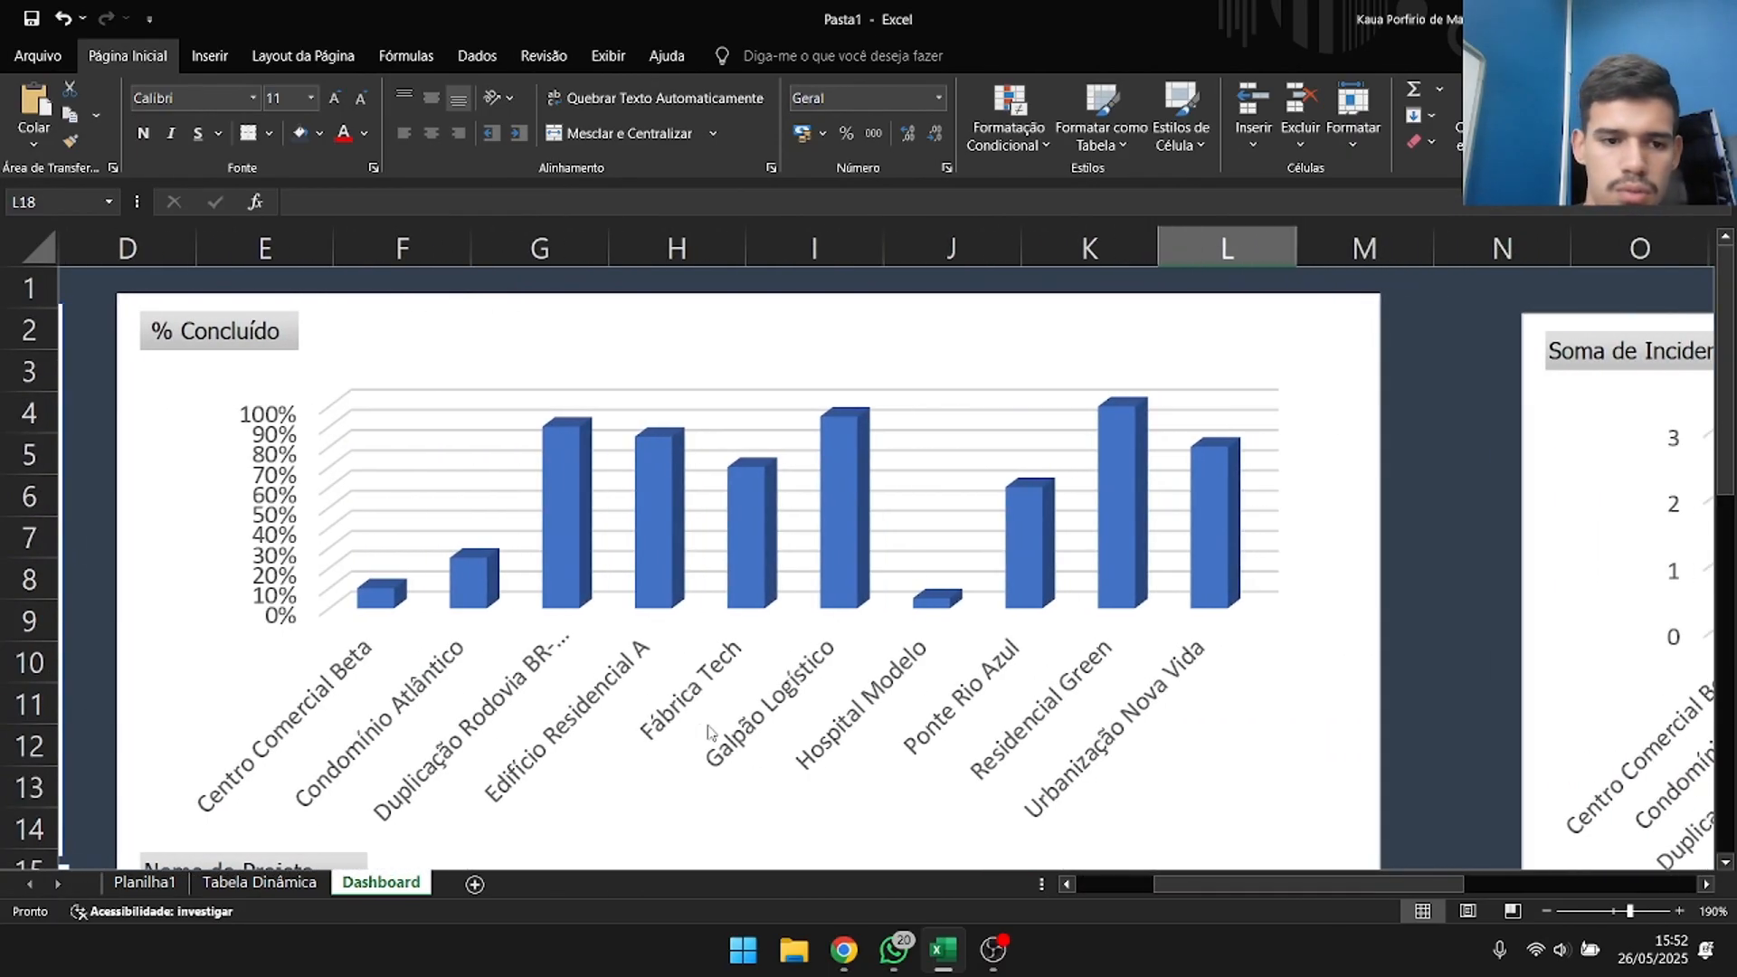
click(283, 487)
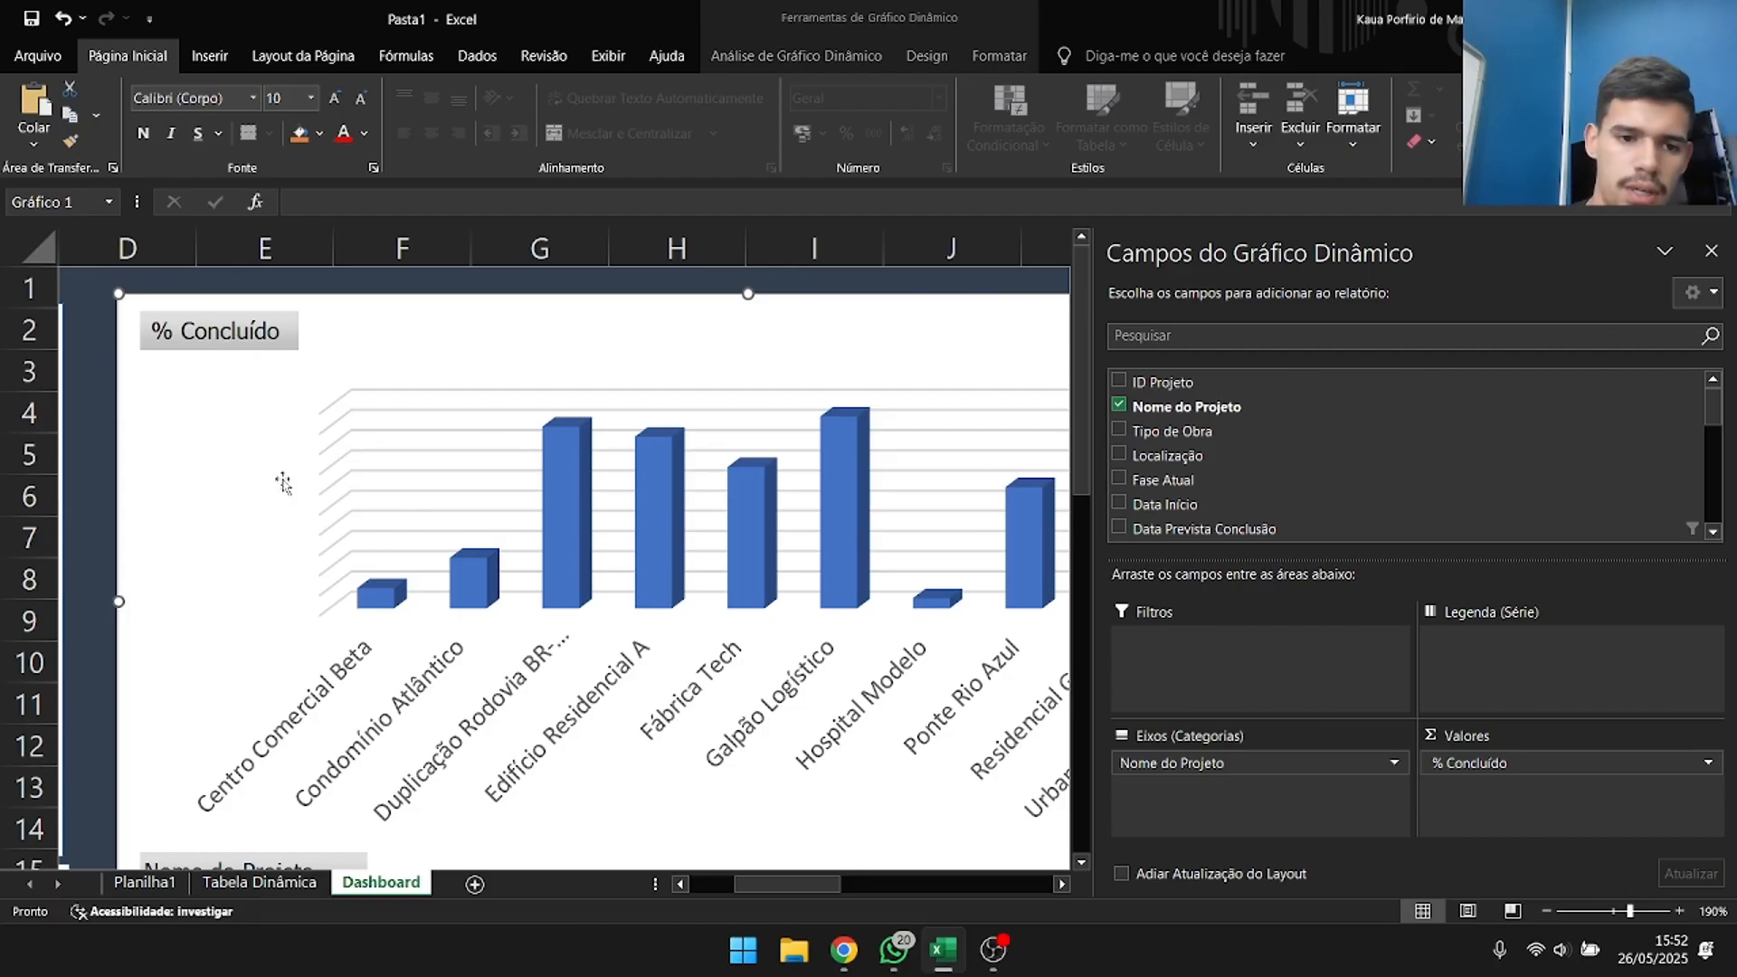
Add data labels showing the value to the columns of the % Concluído chart, and close the formatting options.
click(555, 521)
click(926, 55)
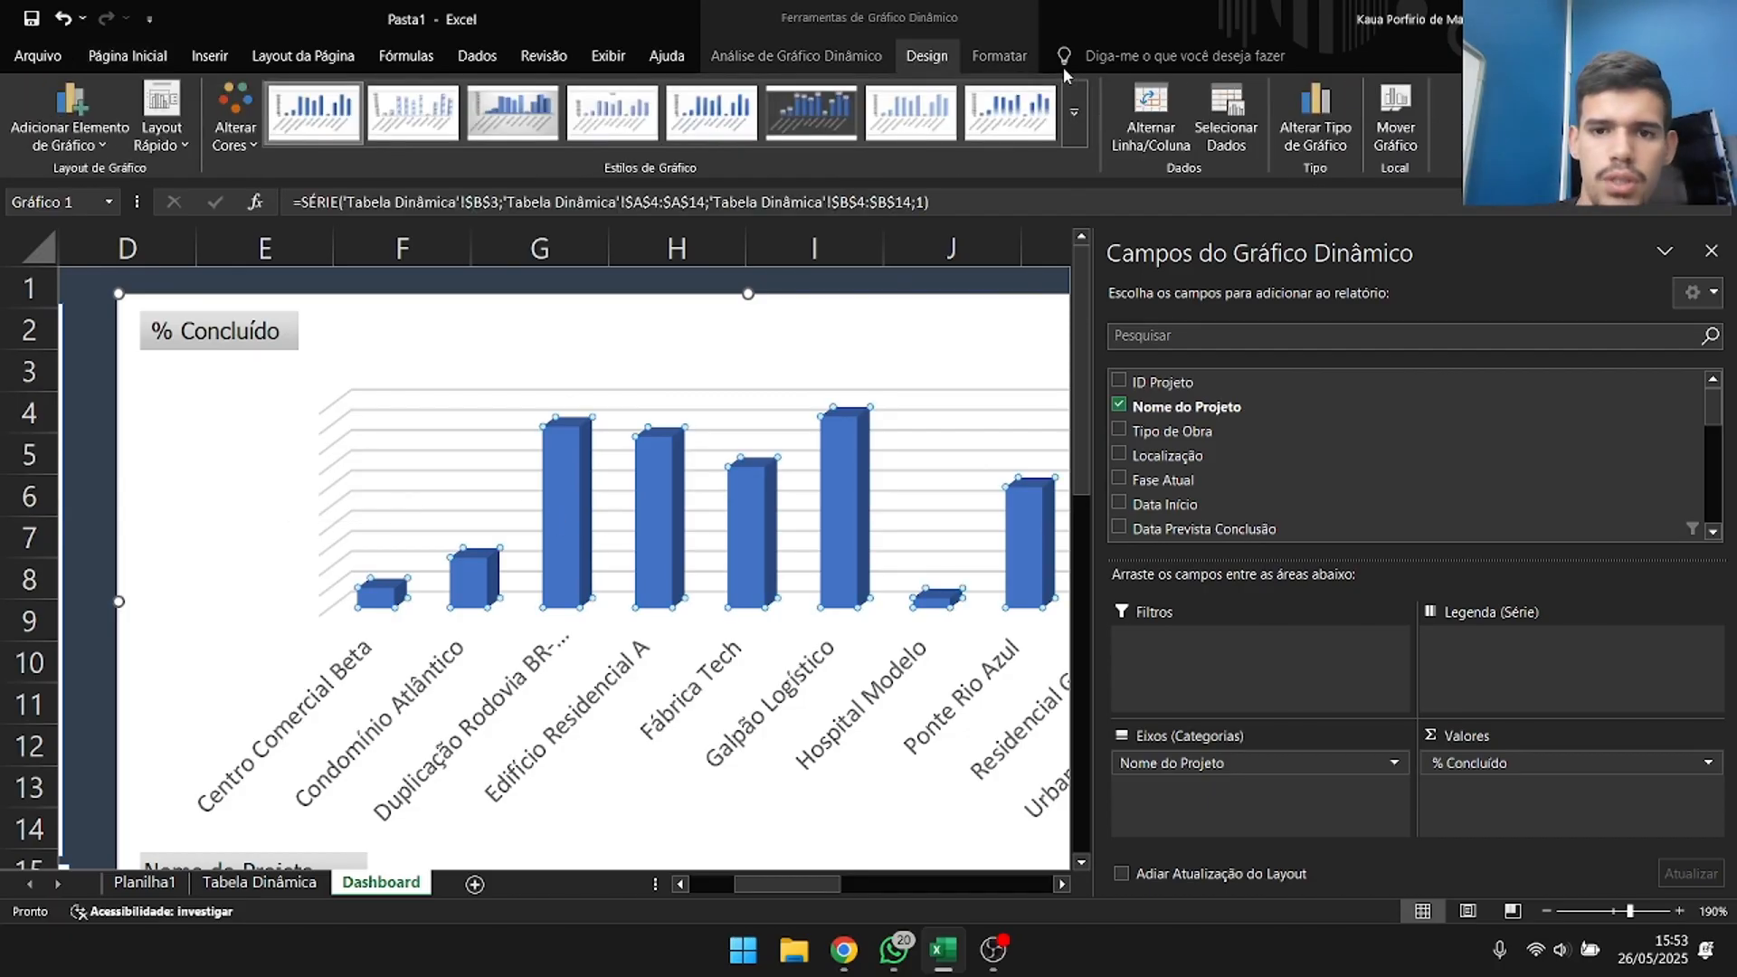
click(53, 111)
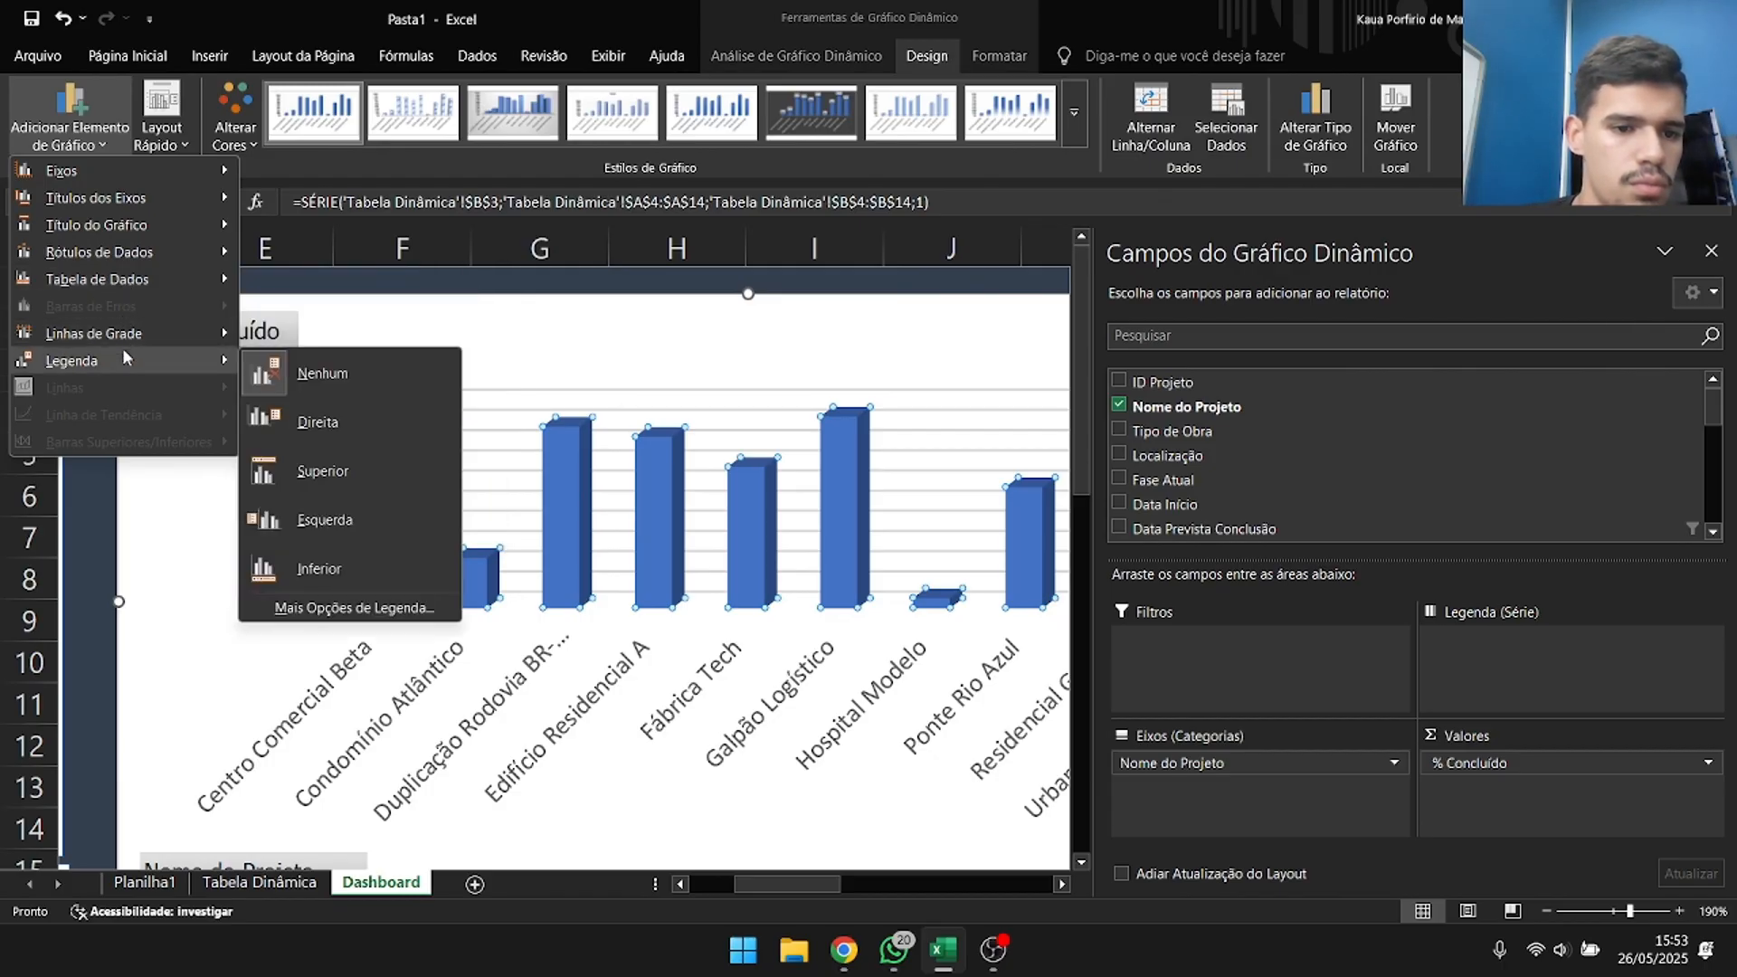
mouse_move(148, 249)
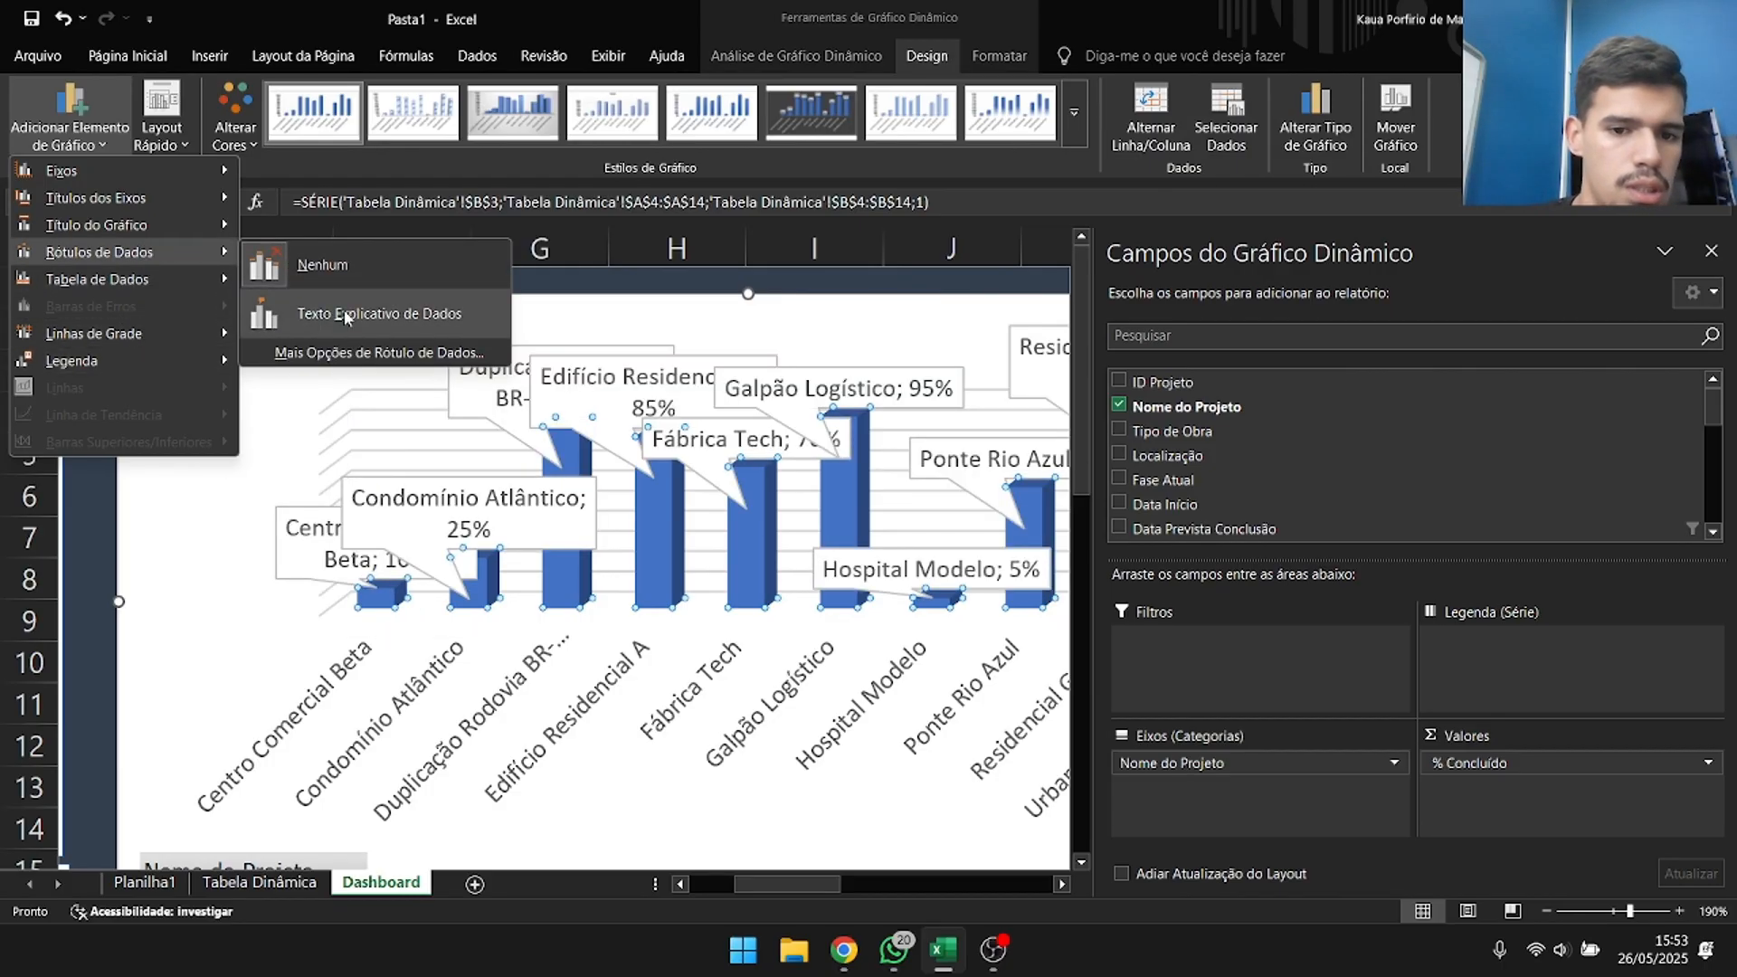
click(379, 352)
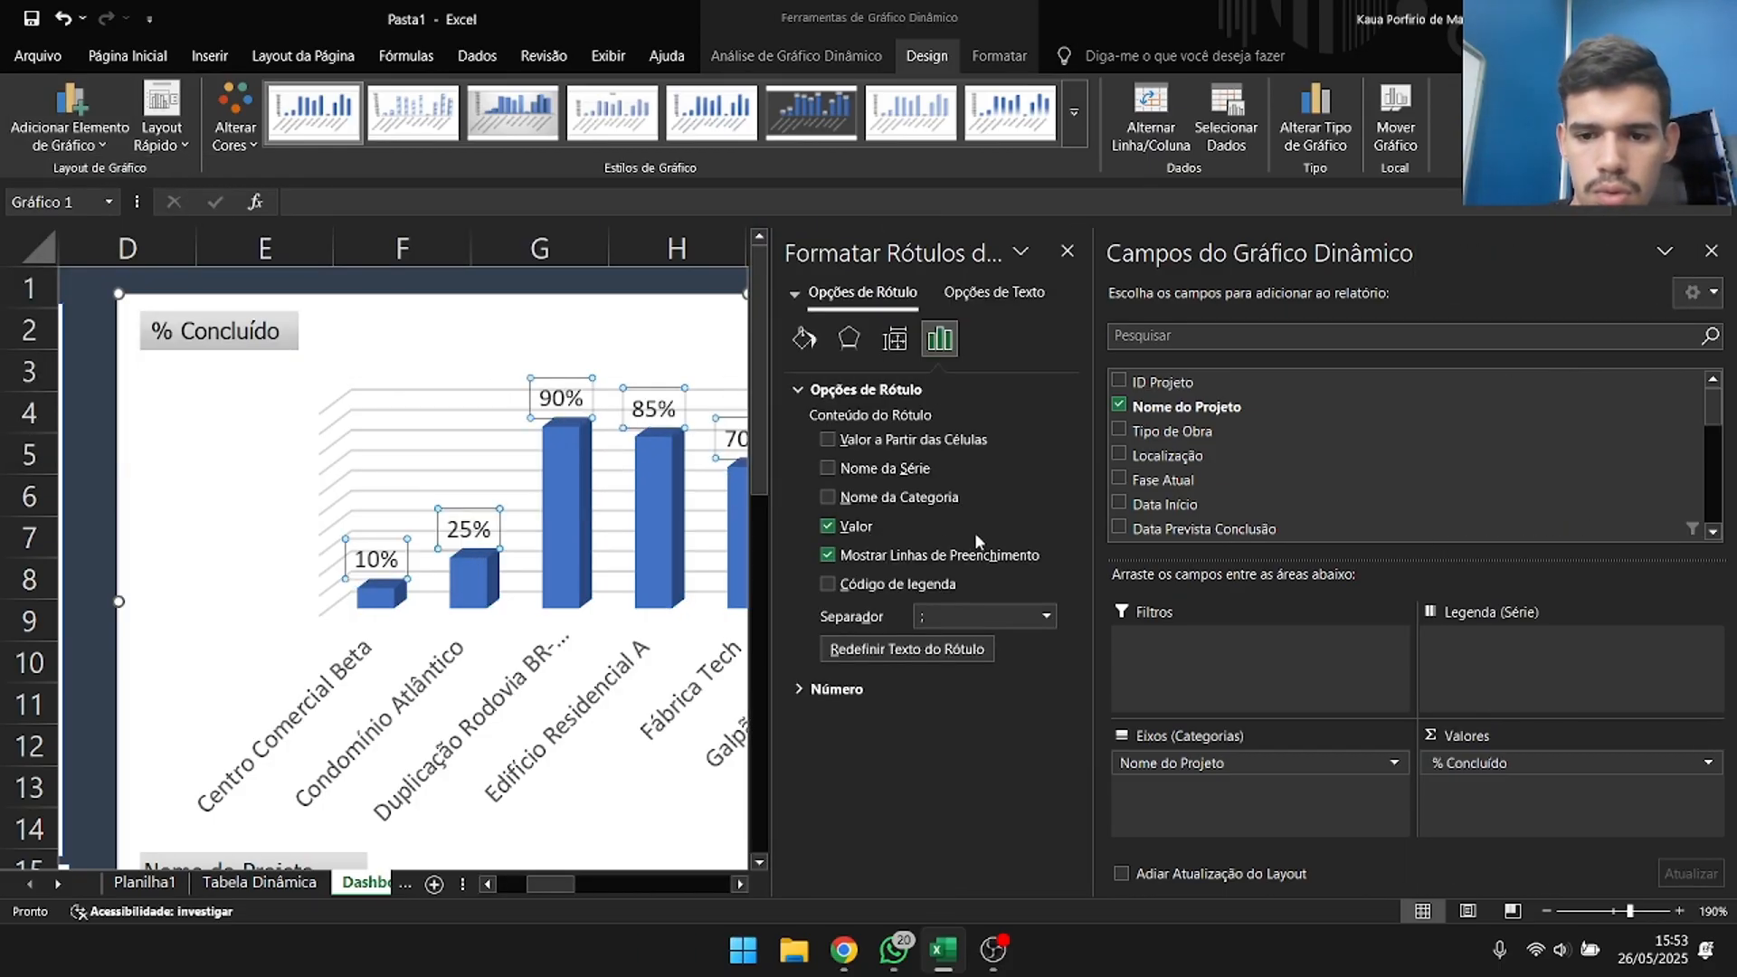
click(263, 504)
click(334, 512)
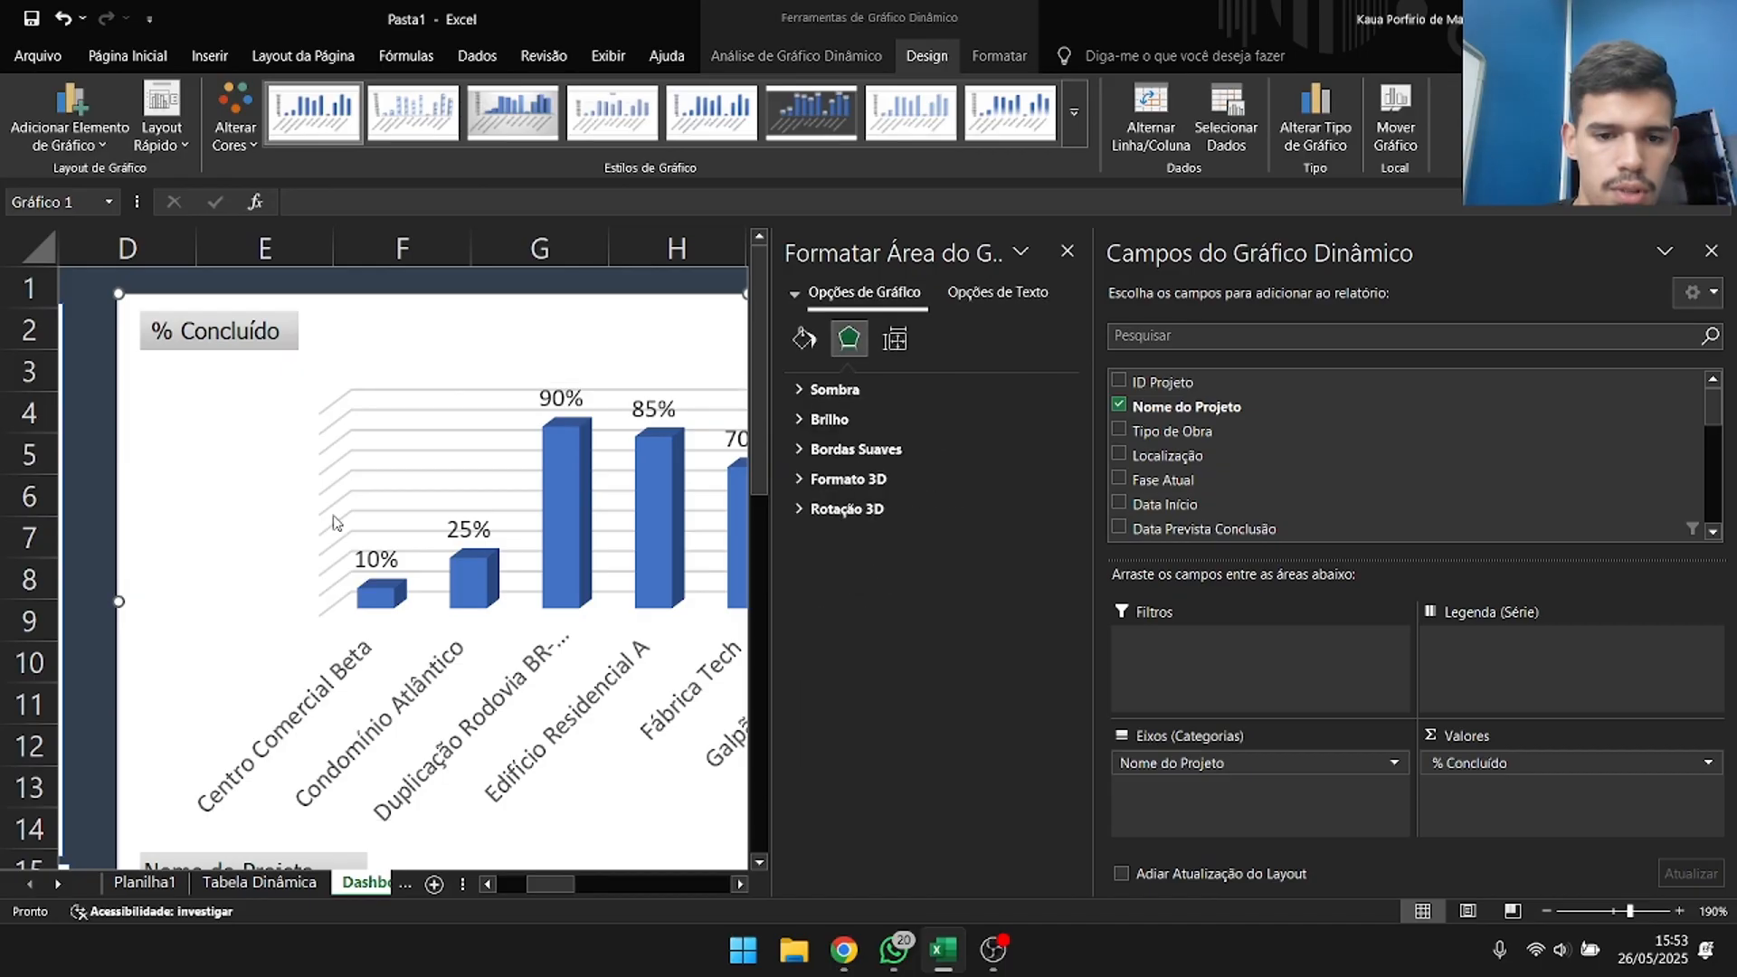
click(1065, 253)
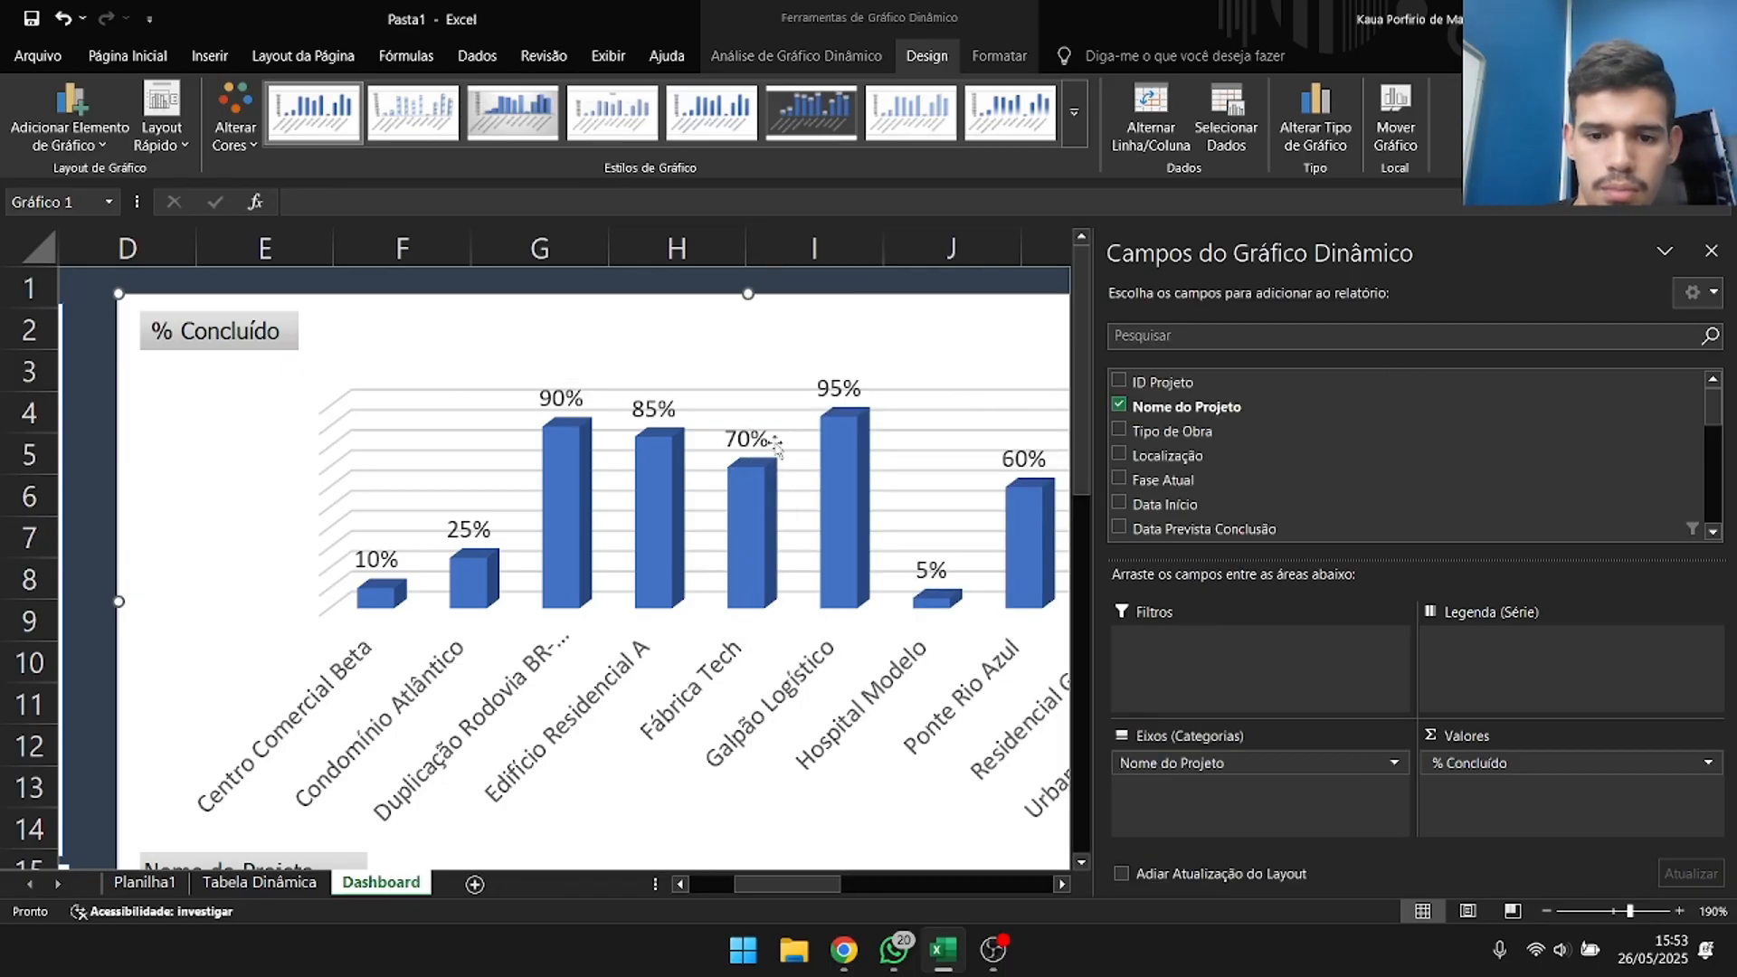
Change the budget deviation chart on the Dashboard sheet to a horizontal 3D bar chart.
scroll(776, 449, down, 5)
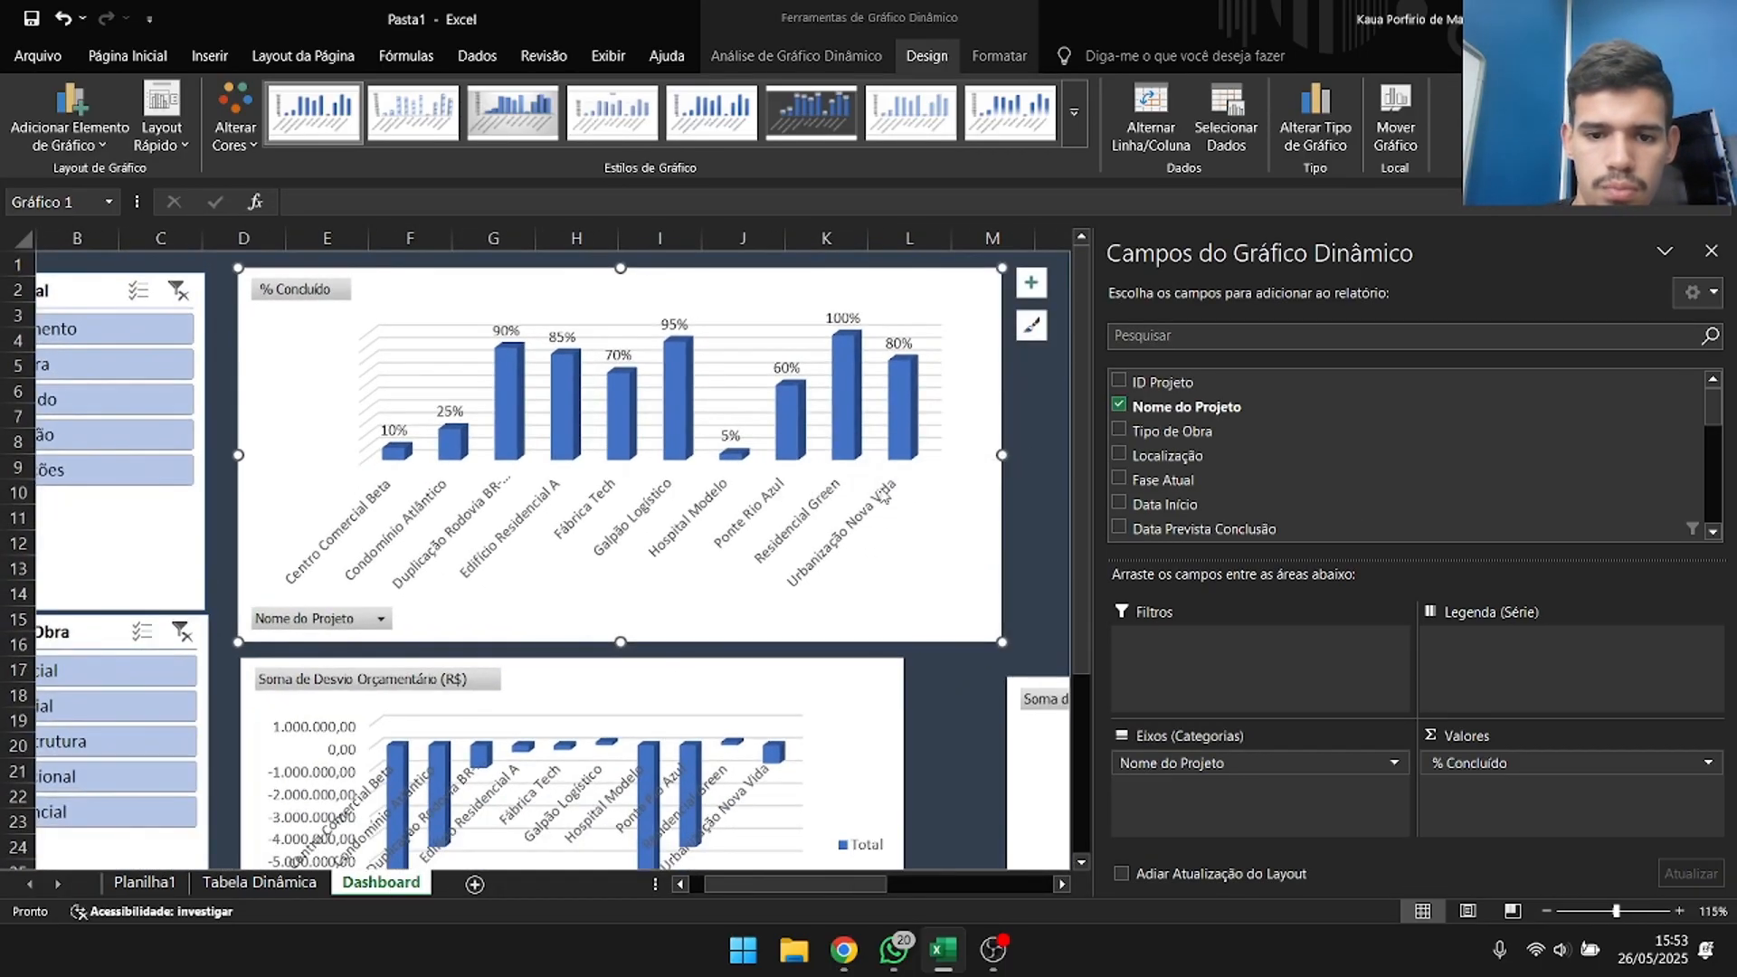
scroll(697, 480, down, 3)
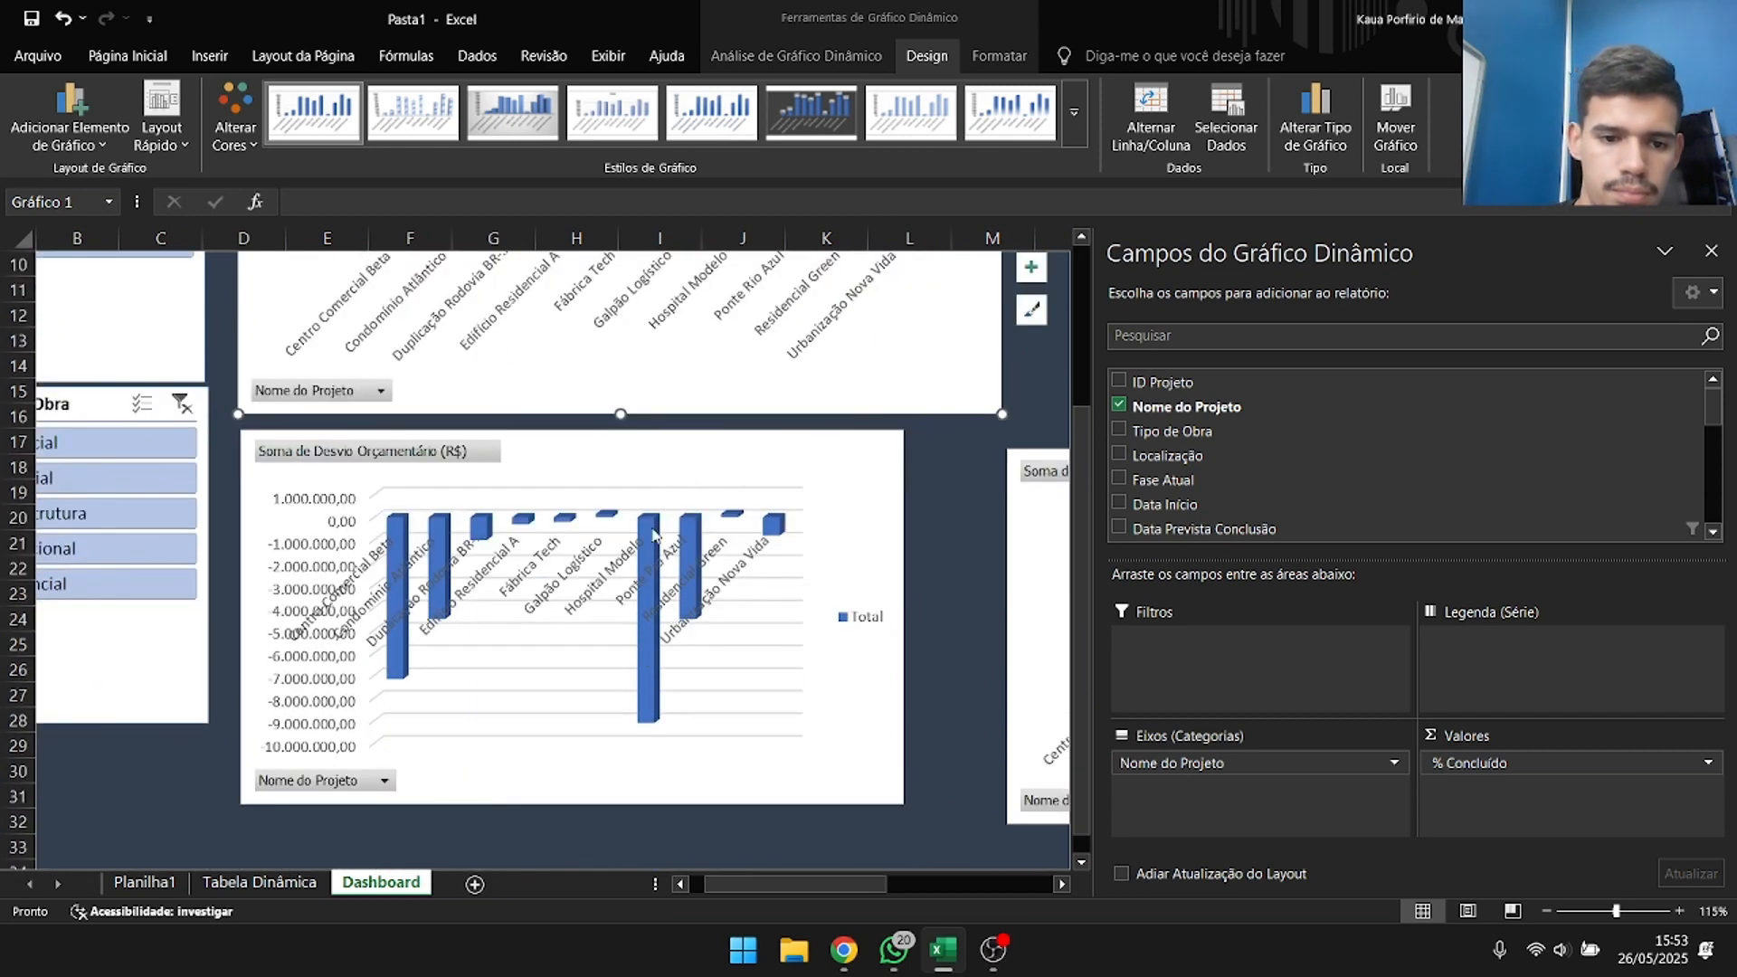
right_click(677, 461)
right_click(349, 564)
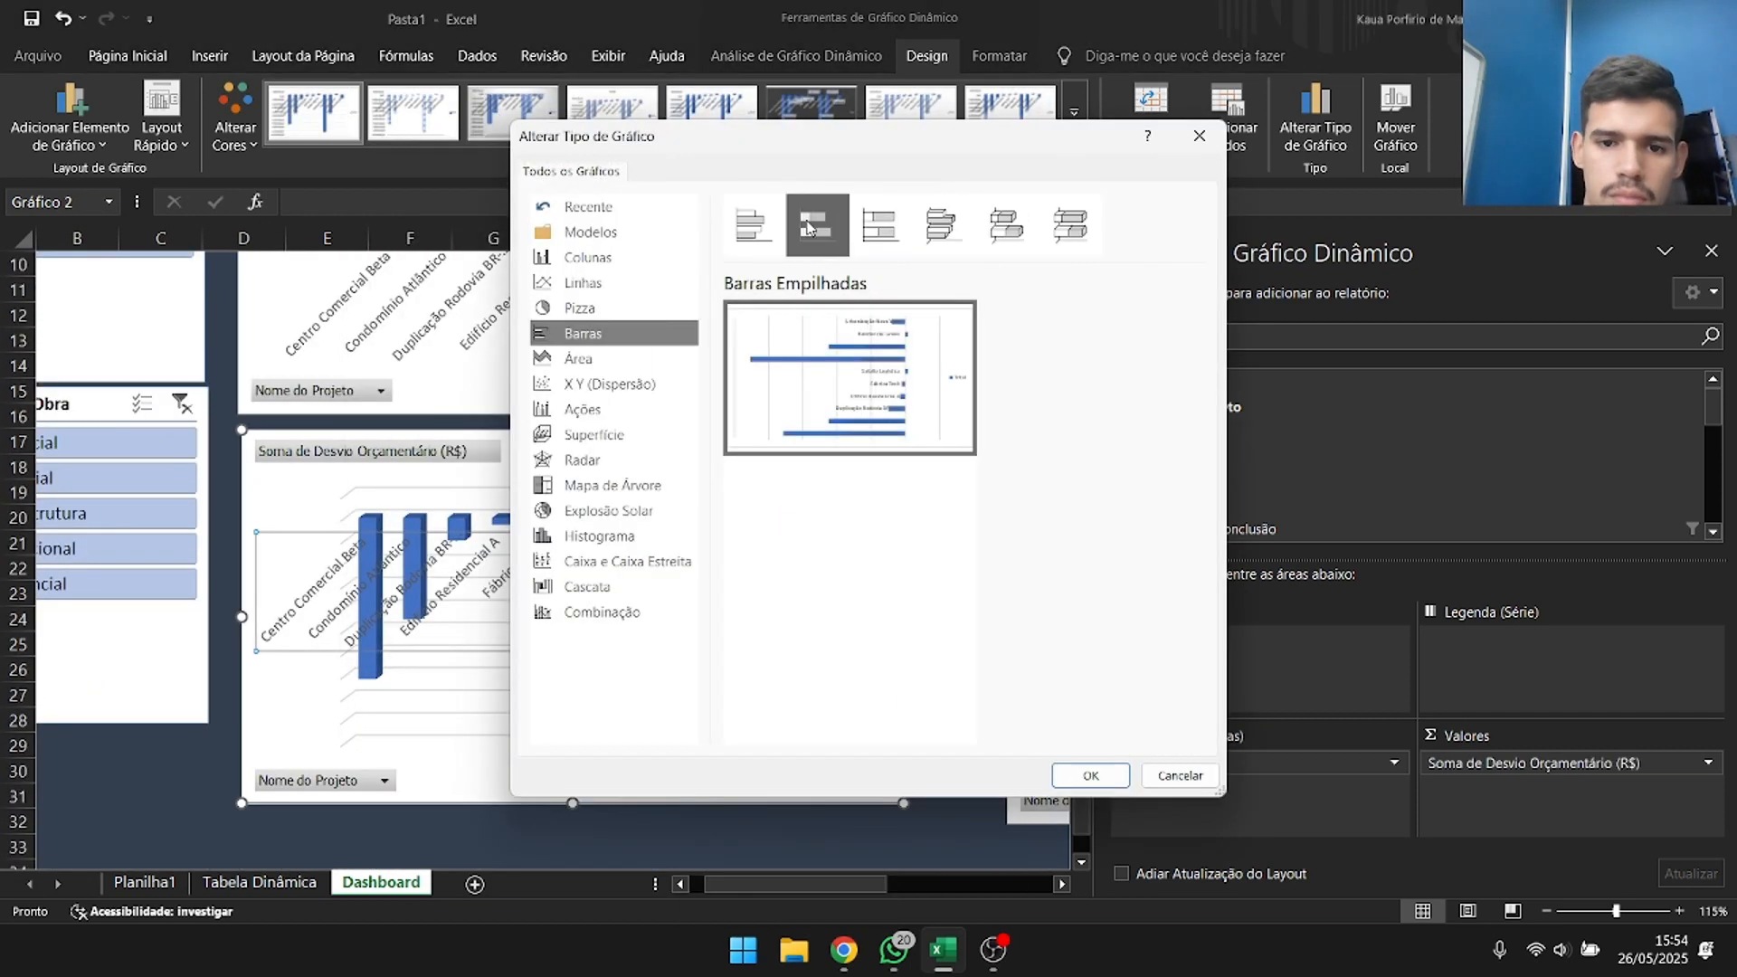
click(1089, 884)
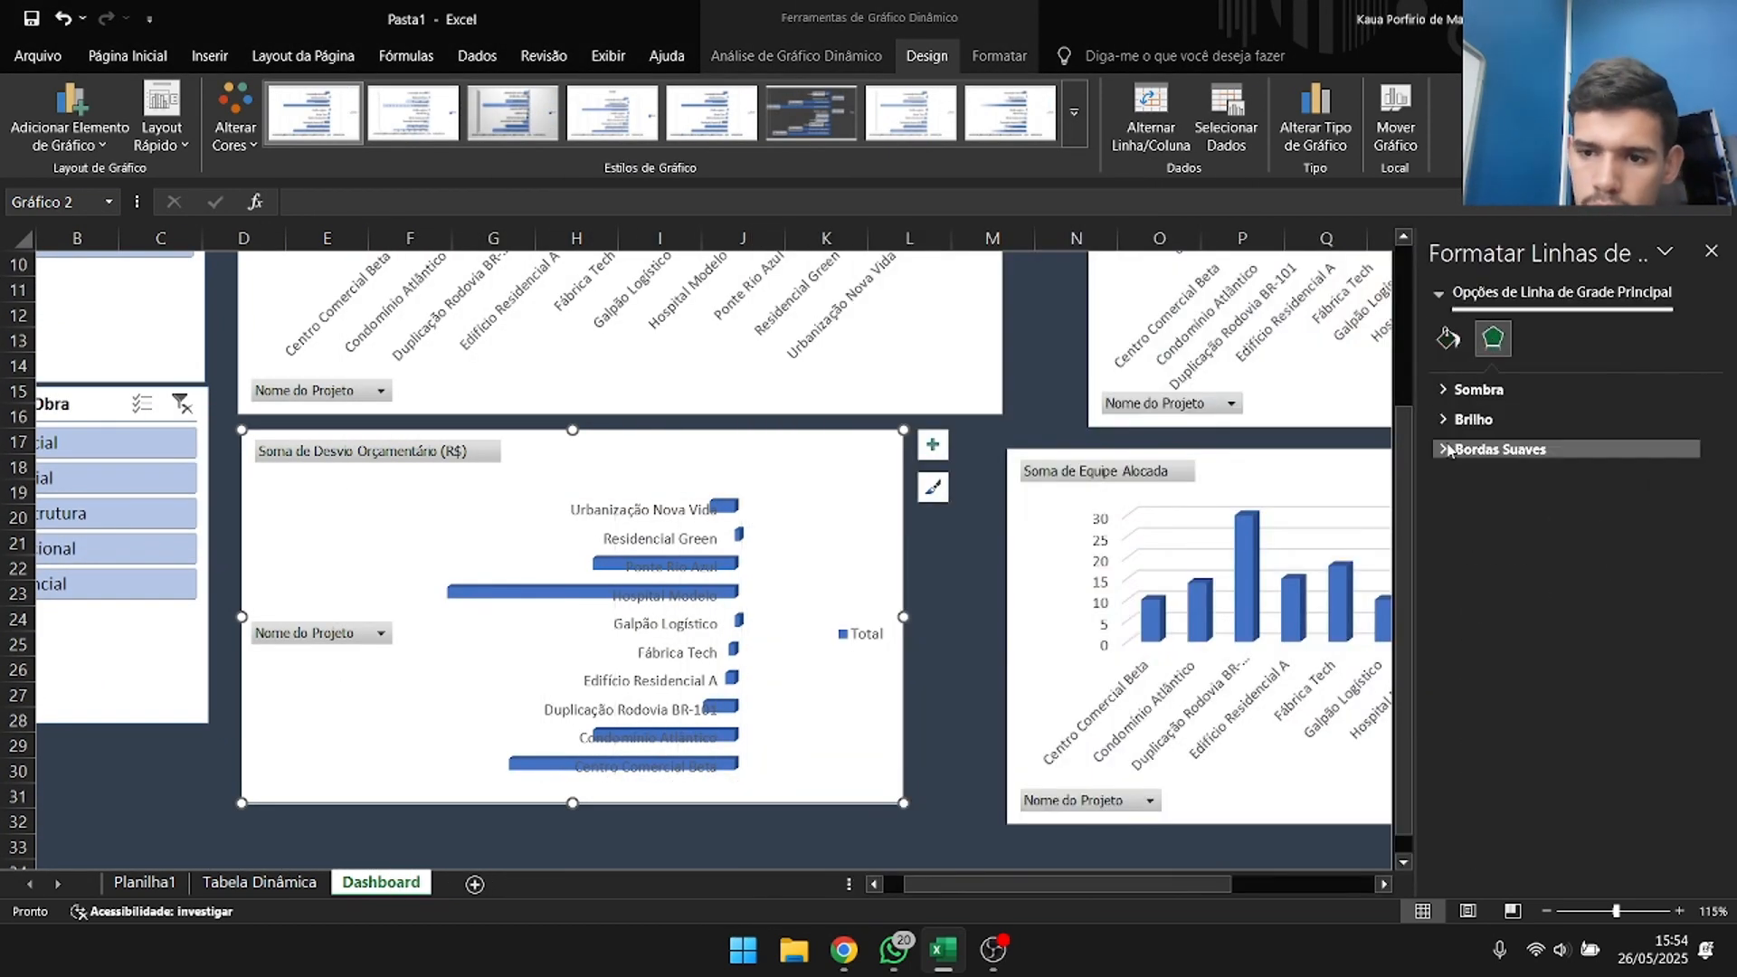
Look through the available chart styles for the budget deviation chart.
click(740, 590)
click(670, 624)
click(933, 487)
scroll(1083, 769, down, 3)
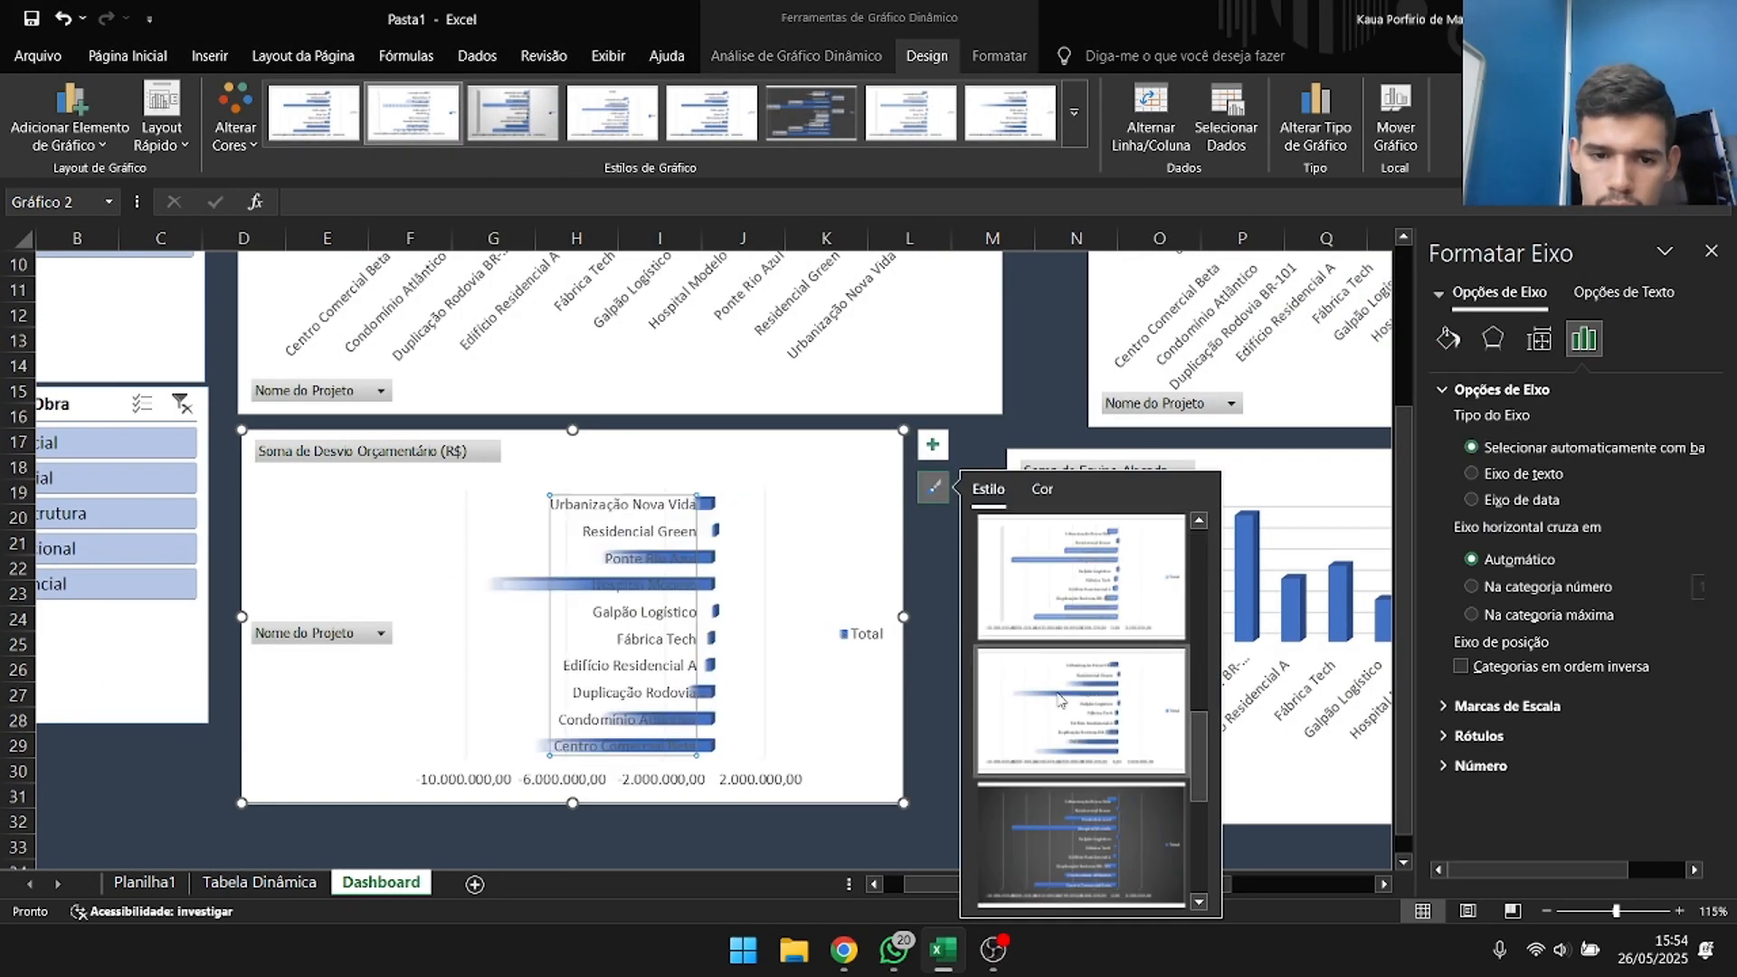
scroll(1084, 769, up, 3)
scroll(841, 682, up, 3)
Try adding data callouts to the columns of the Soma de Incidentes Segurança chart.
click(837, 522)
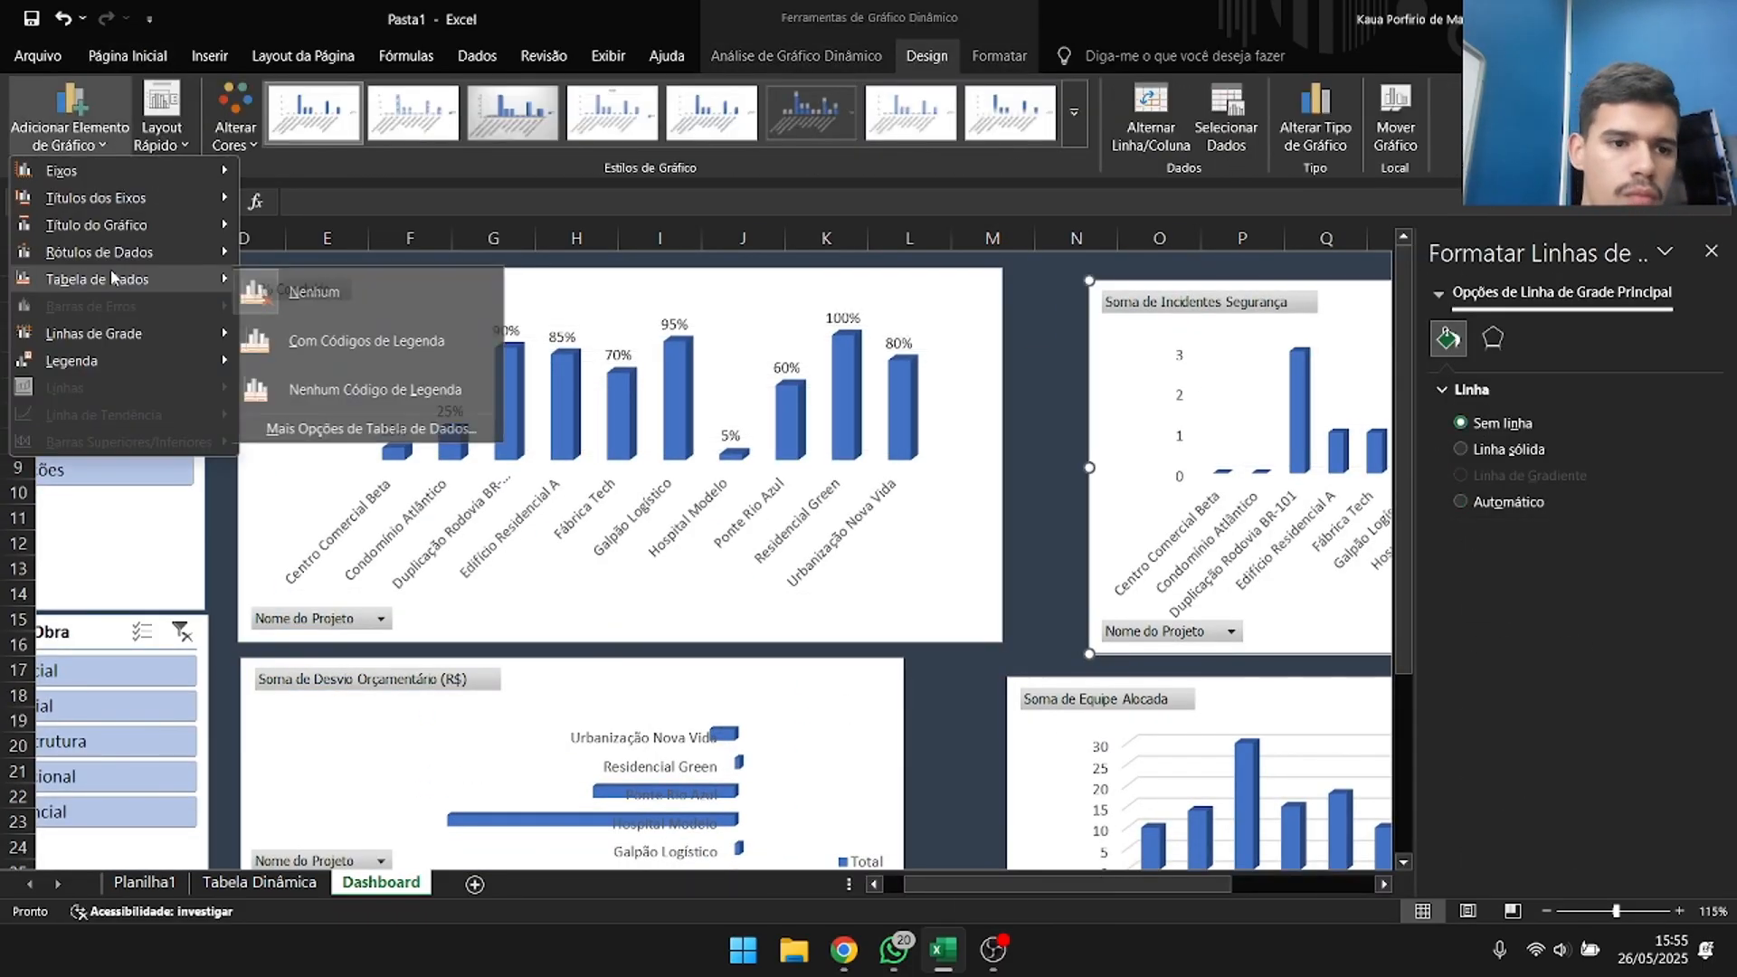
click(70, 135)
mouse_move(120, 260)
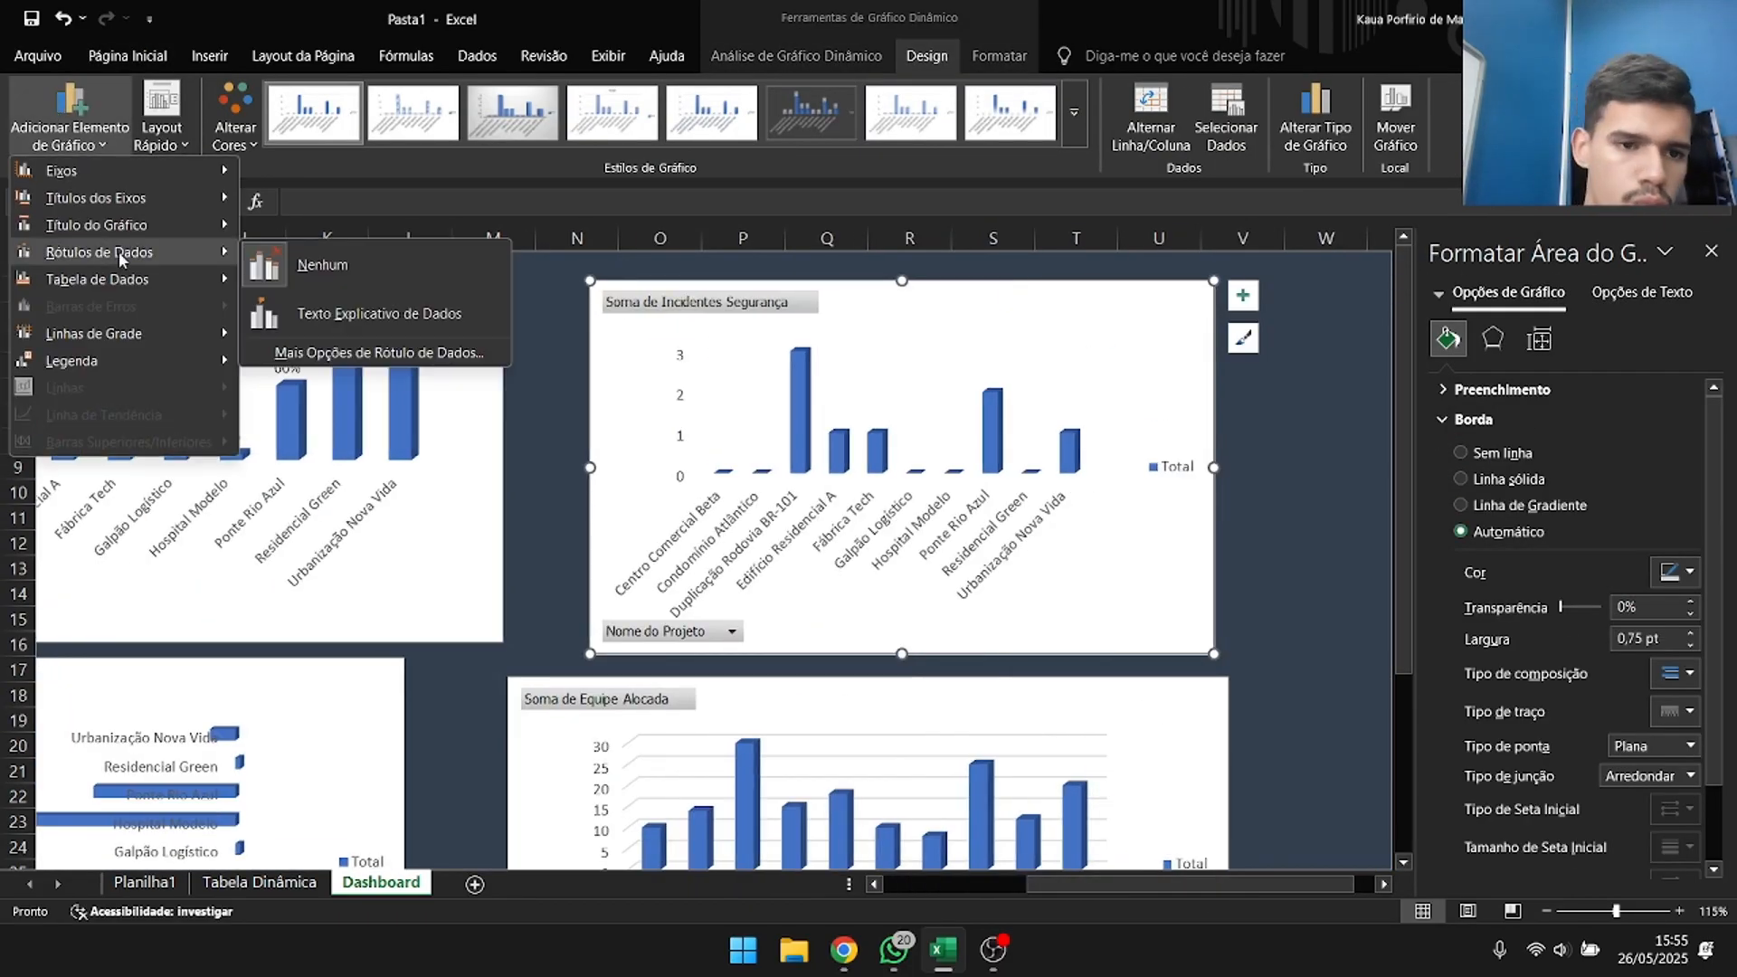
click(379, 314)
Clear the category name and value from the safety incidents chart's data labels, leaving values from cells unused.
click(1584, 340)
click(1472, 440)
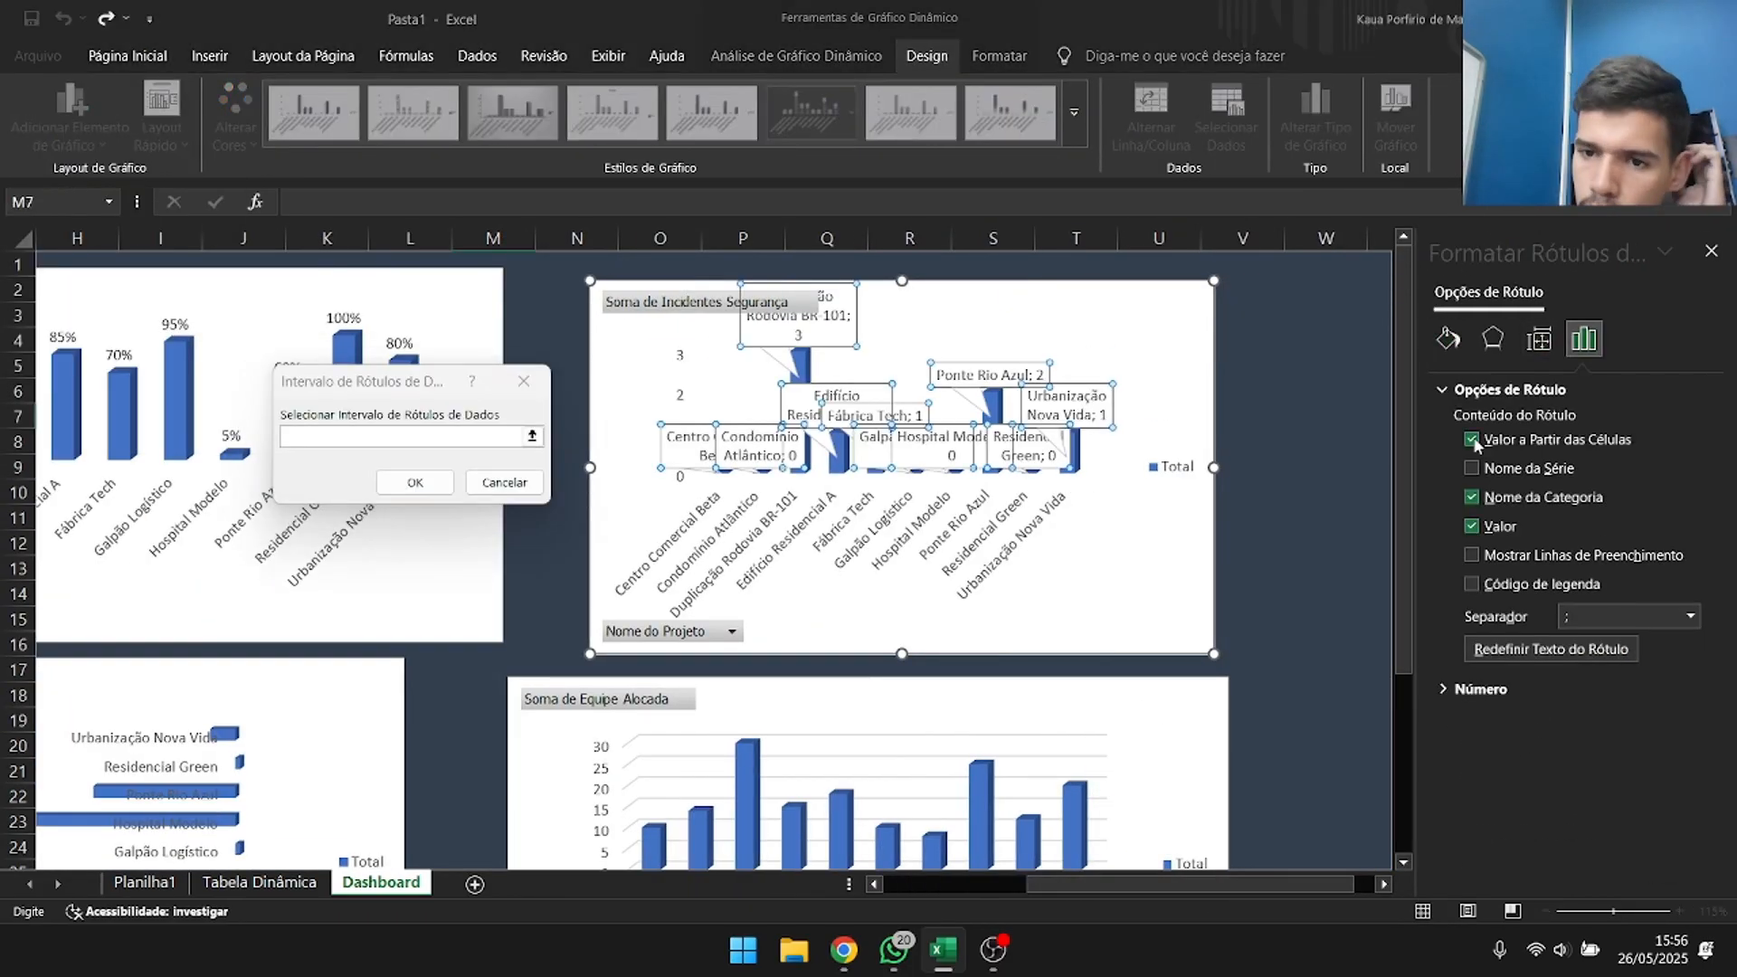
click(504, 483)
click(1473, 498)
click(1472, 526)
click(1472, 526)
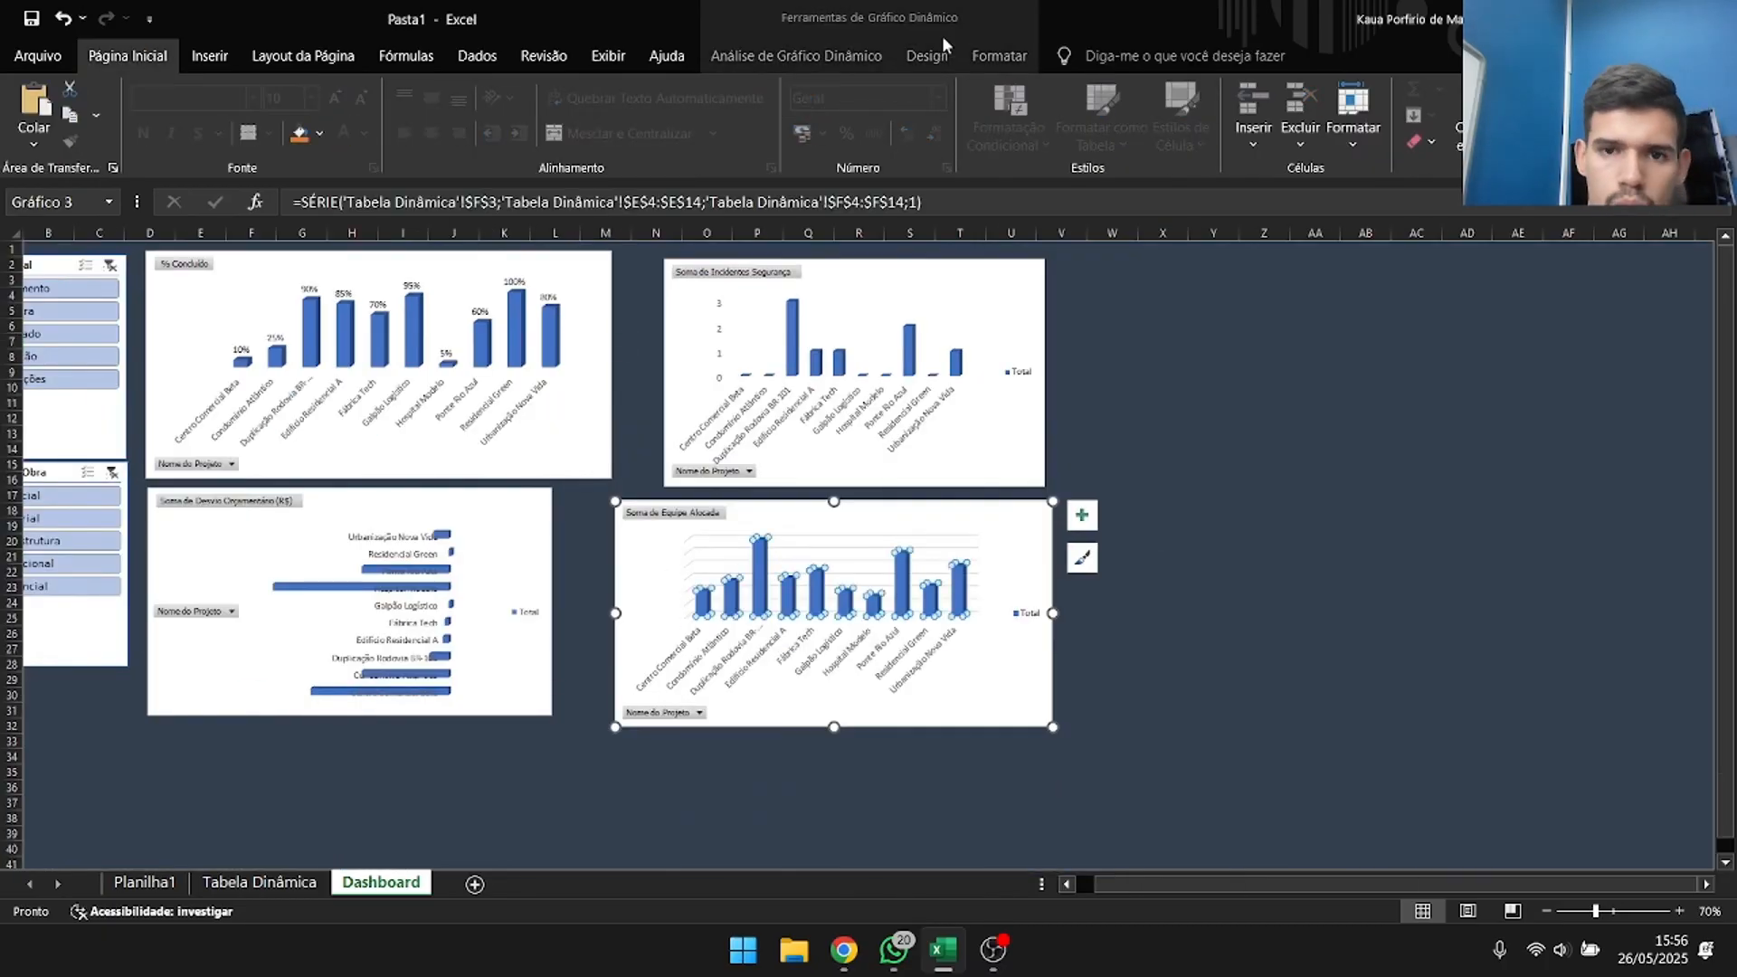
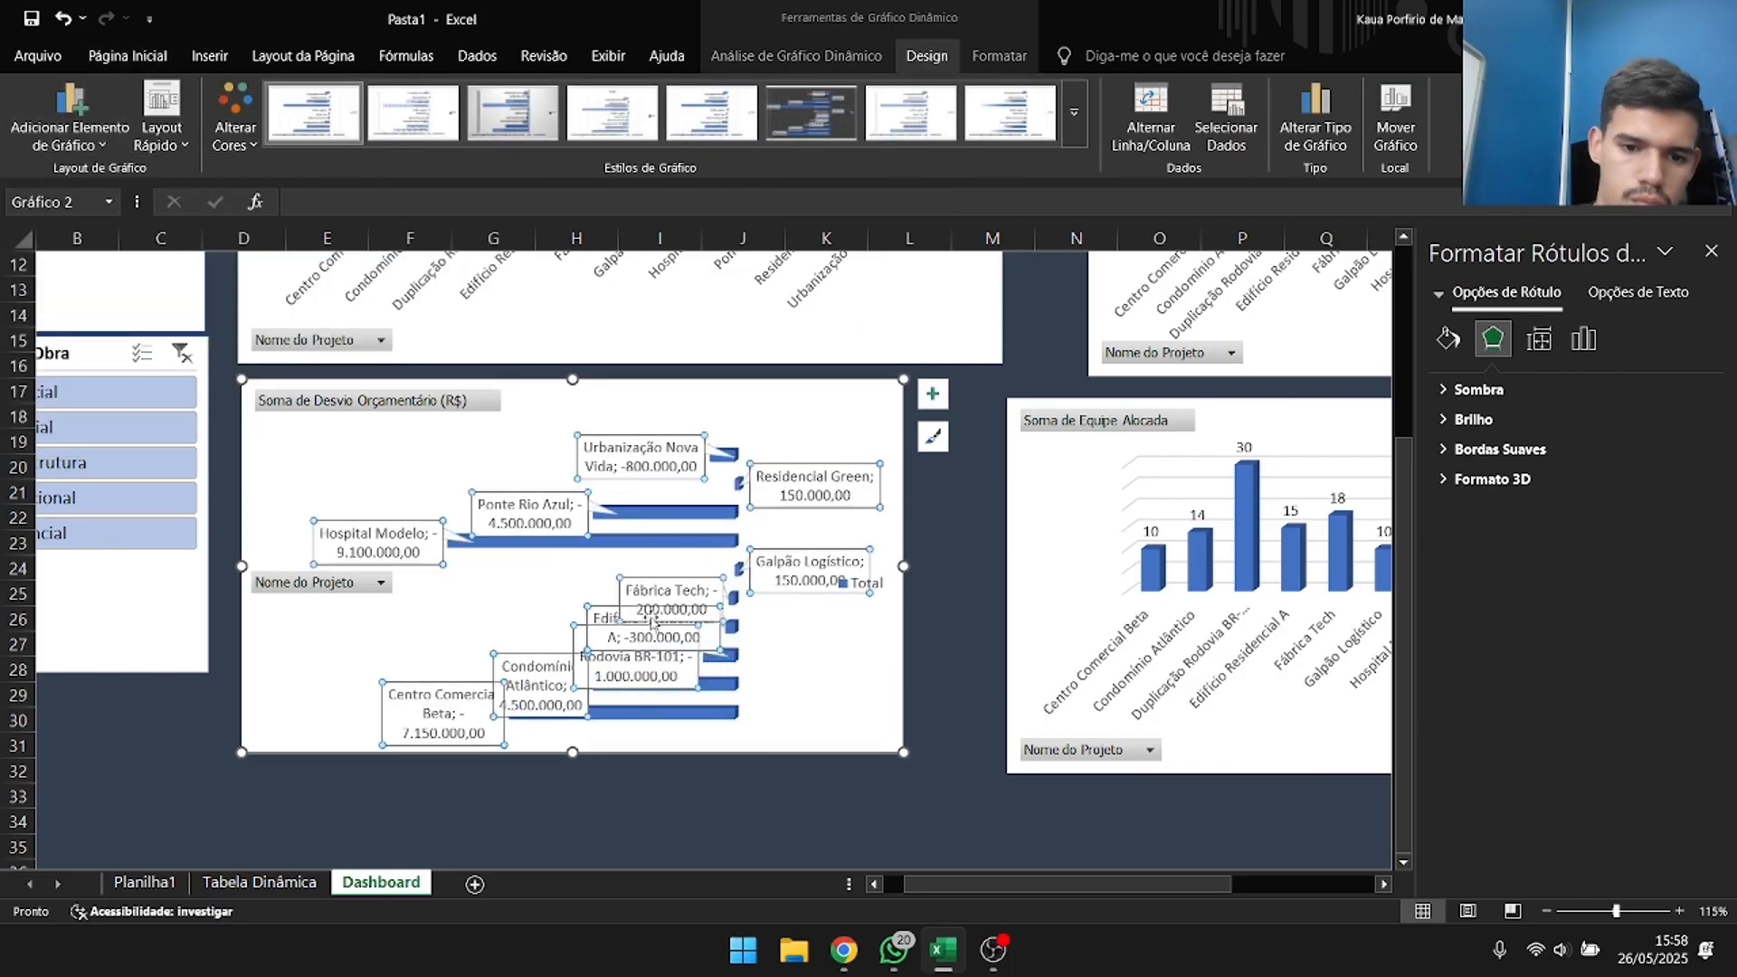
Remove the category name from the budget deviation chart's data labels, leaving only the values.
click(1510, 390)
click(1471, 497)
click(1471, 527)
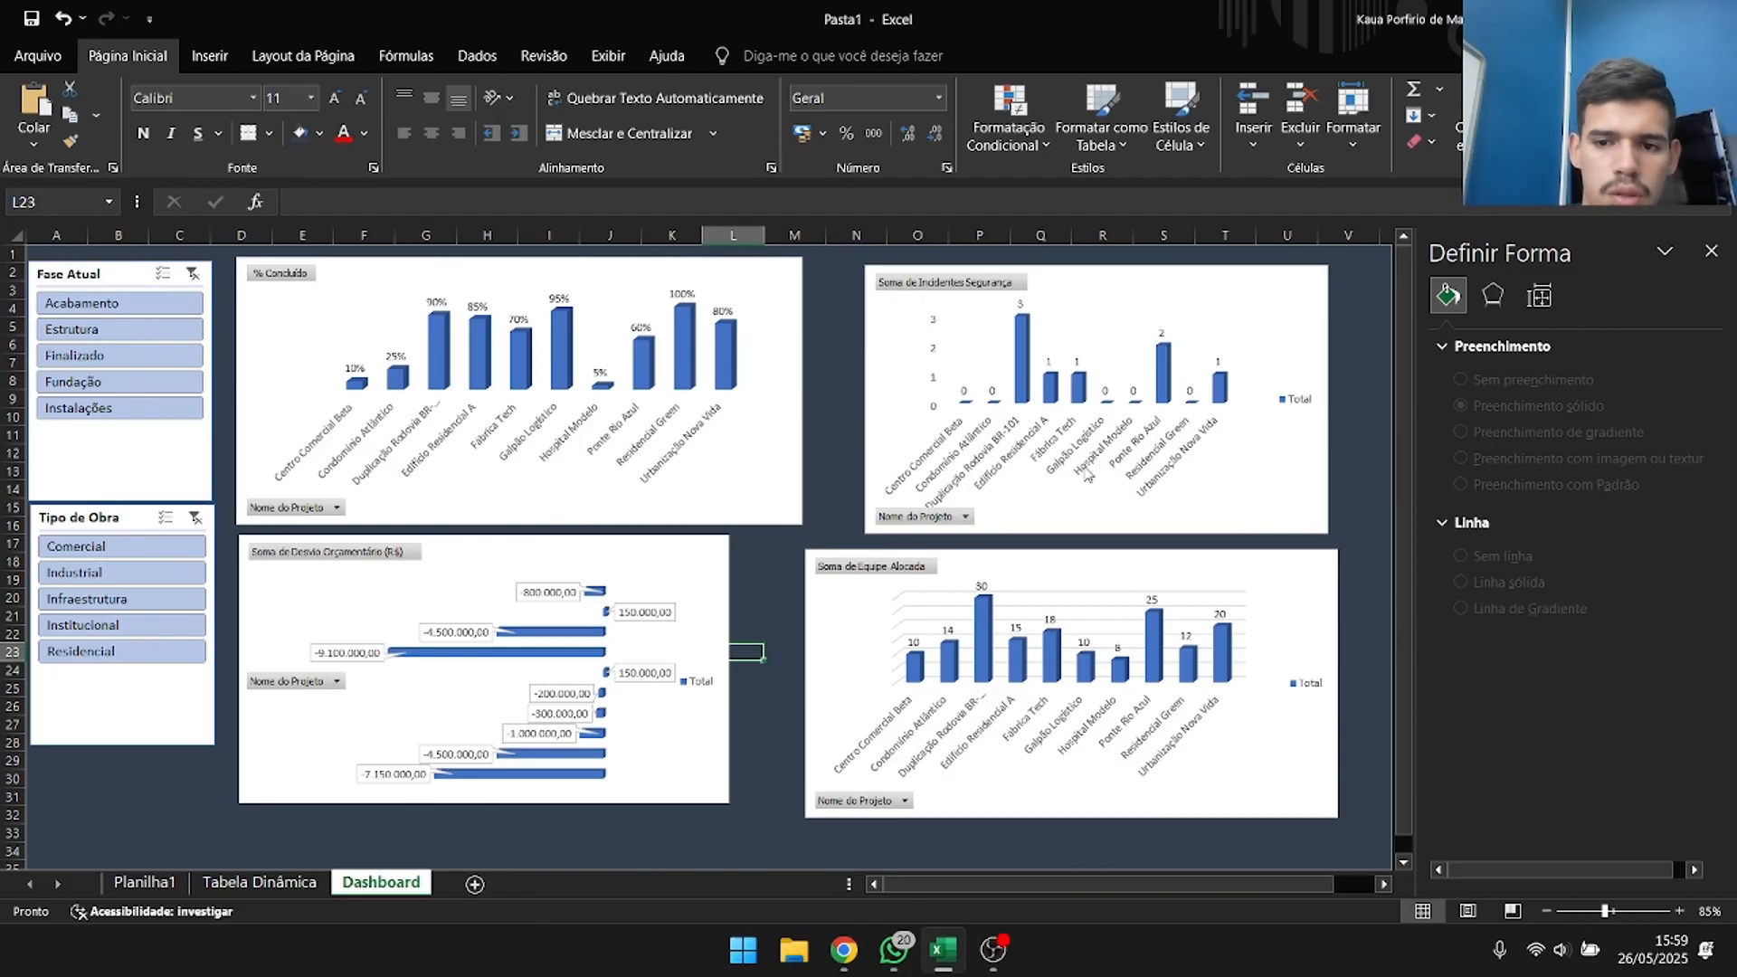
Fill the Soma de Incidentes Segurança chart's background with the dark blue-gray theme color matching the sheet.
click(983, 315)
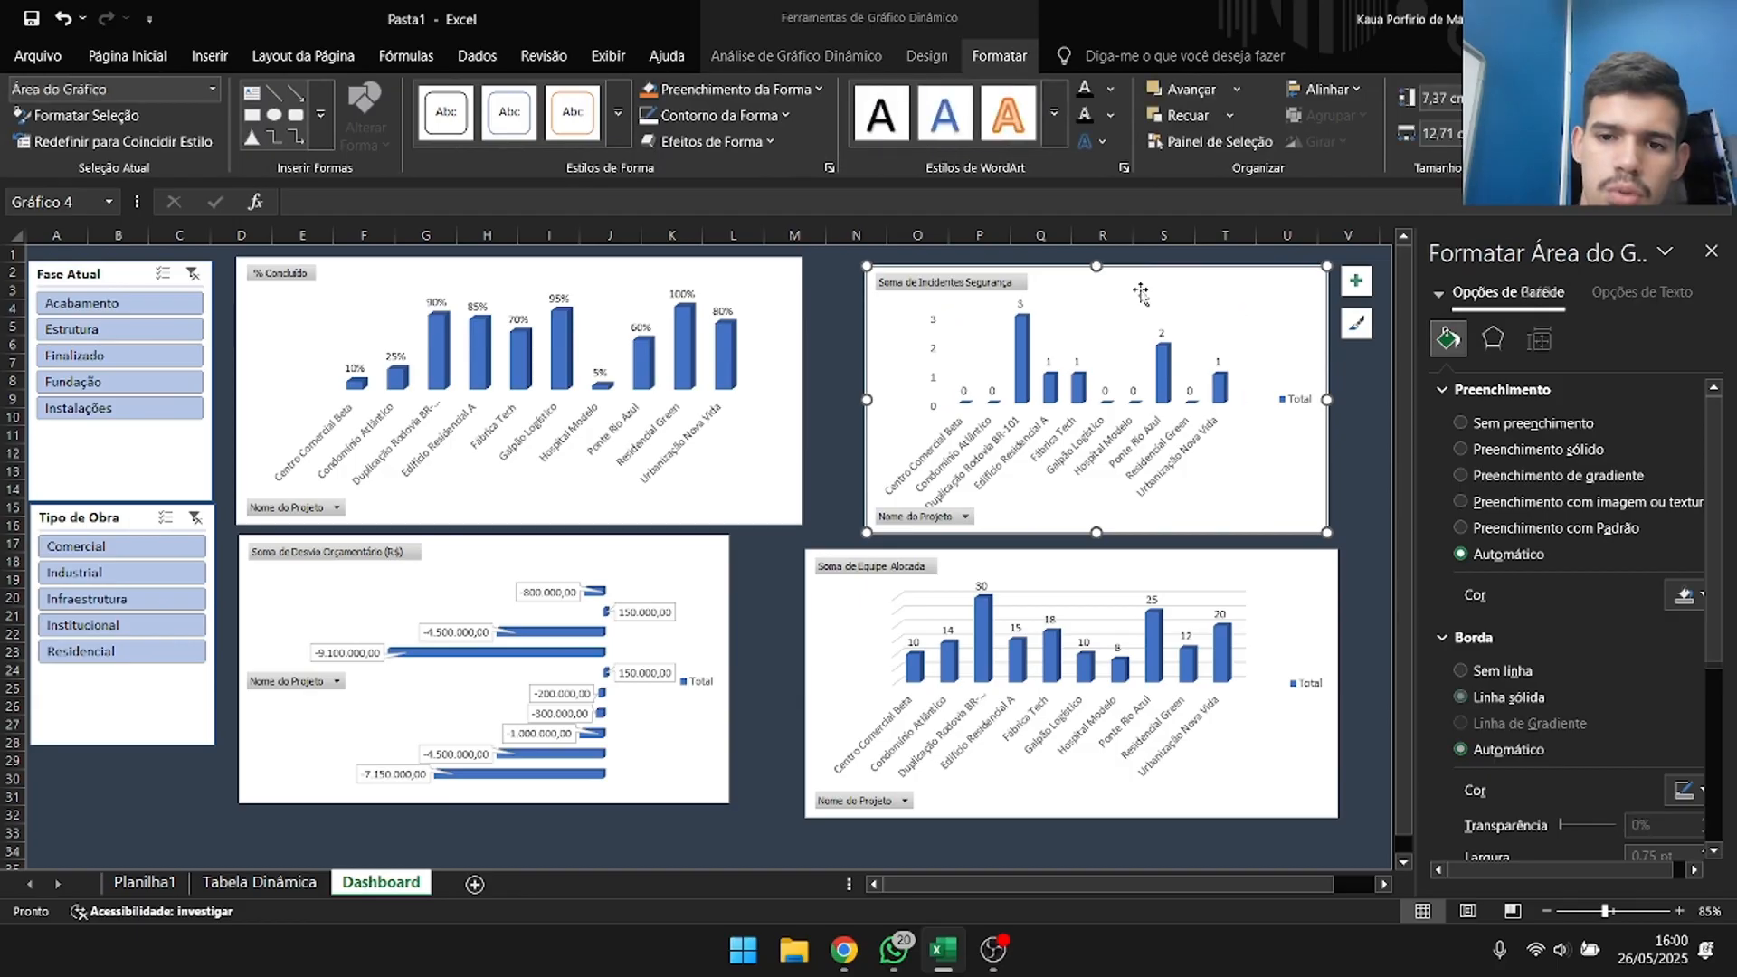
click(799, 90)
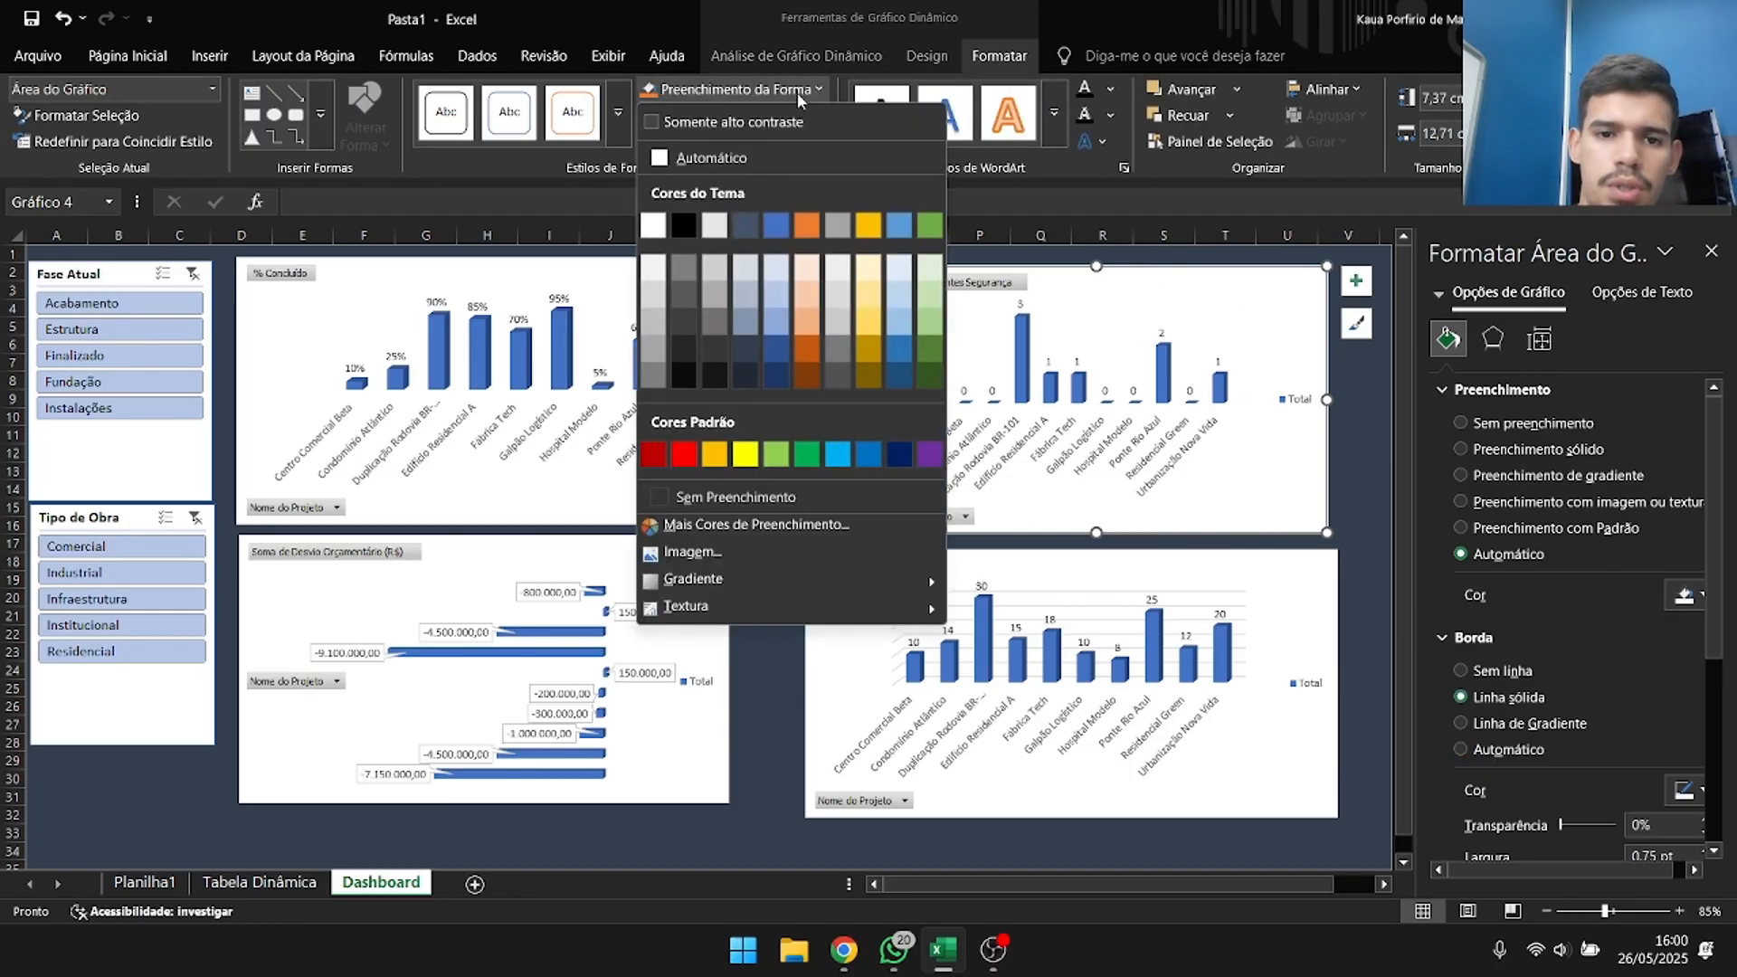
click(755, 358)
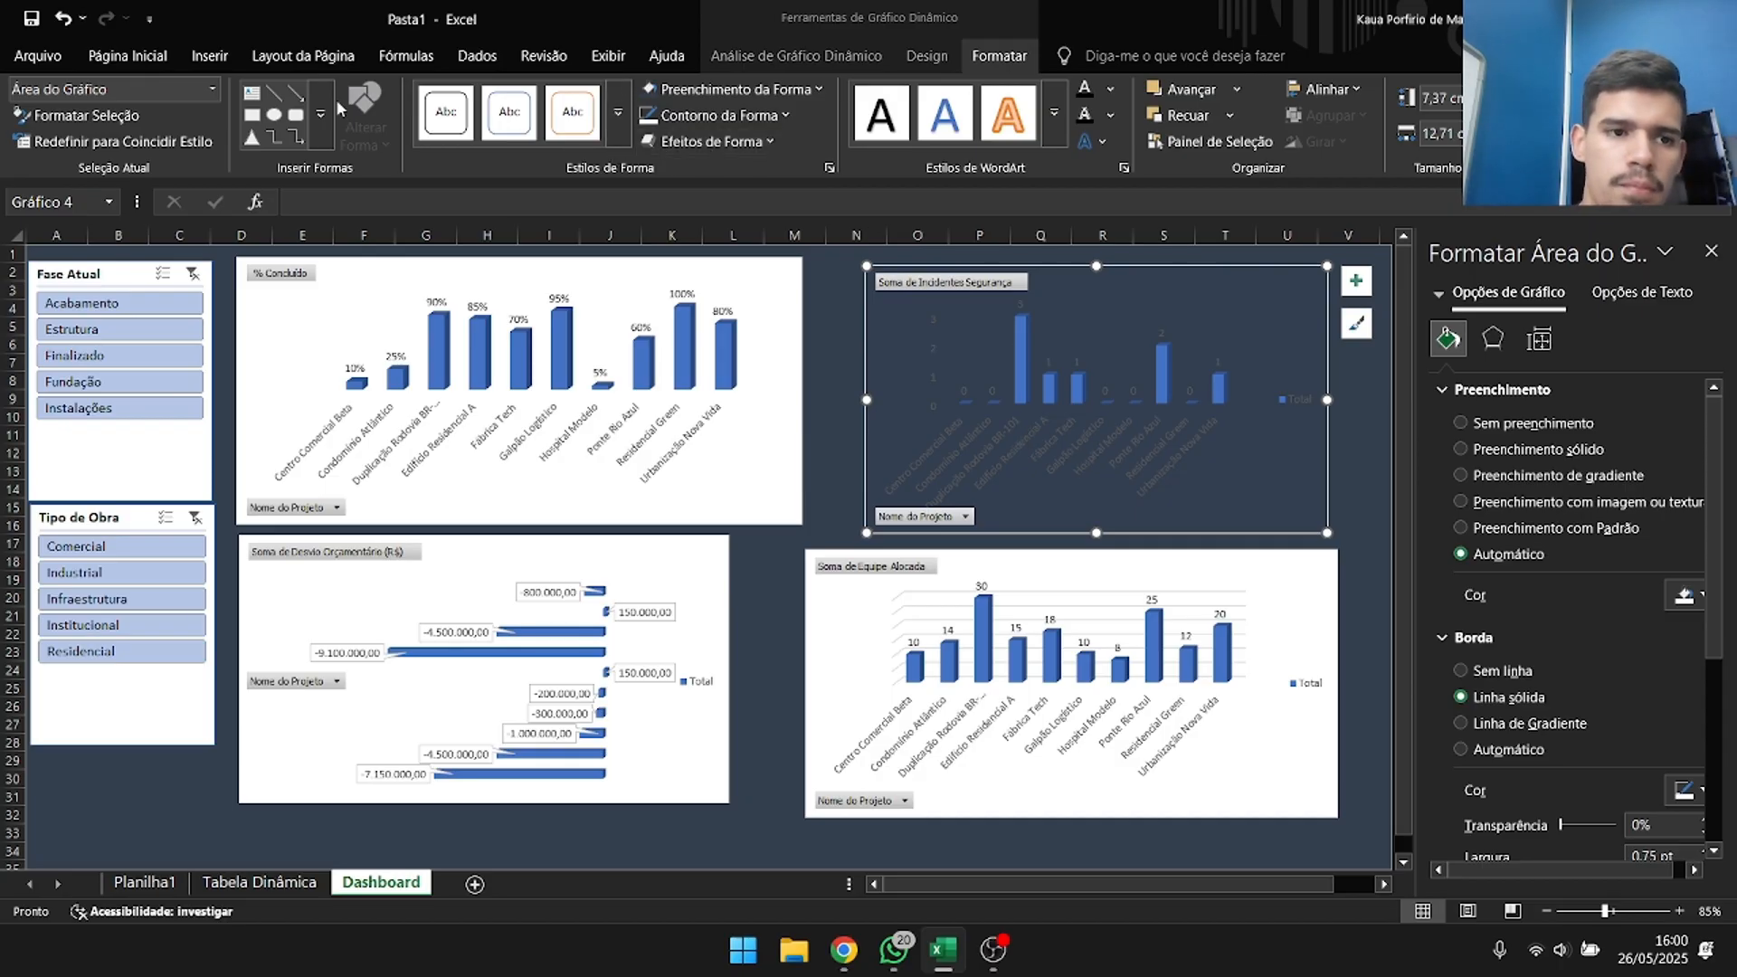
Make all text in the Soma de Incidentes Segurança chart bold and white.
click(166, 68)
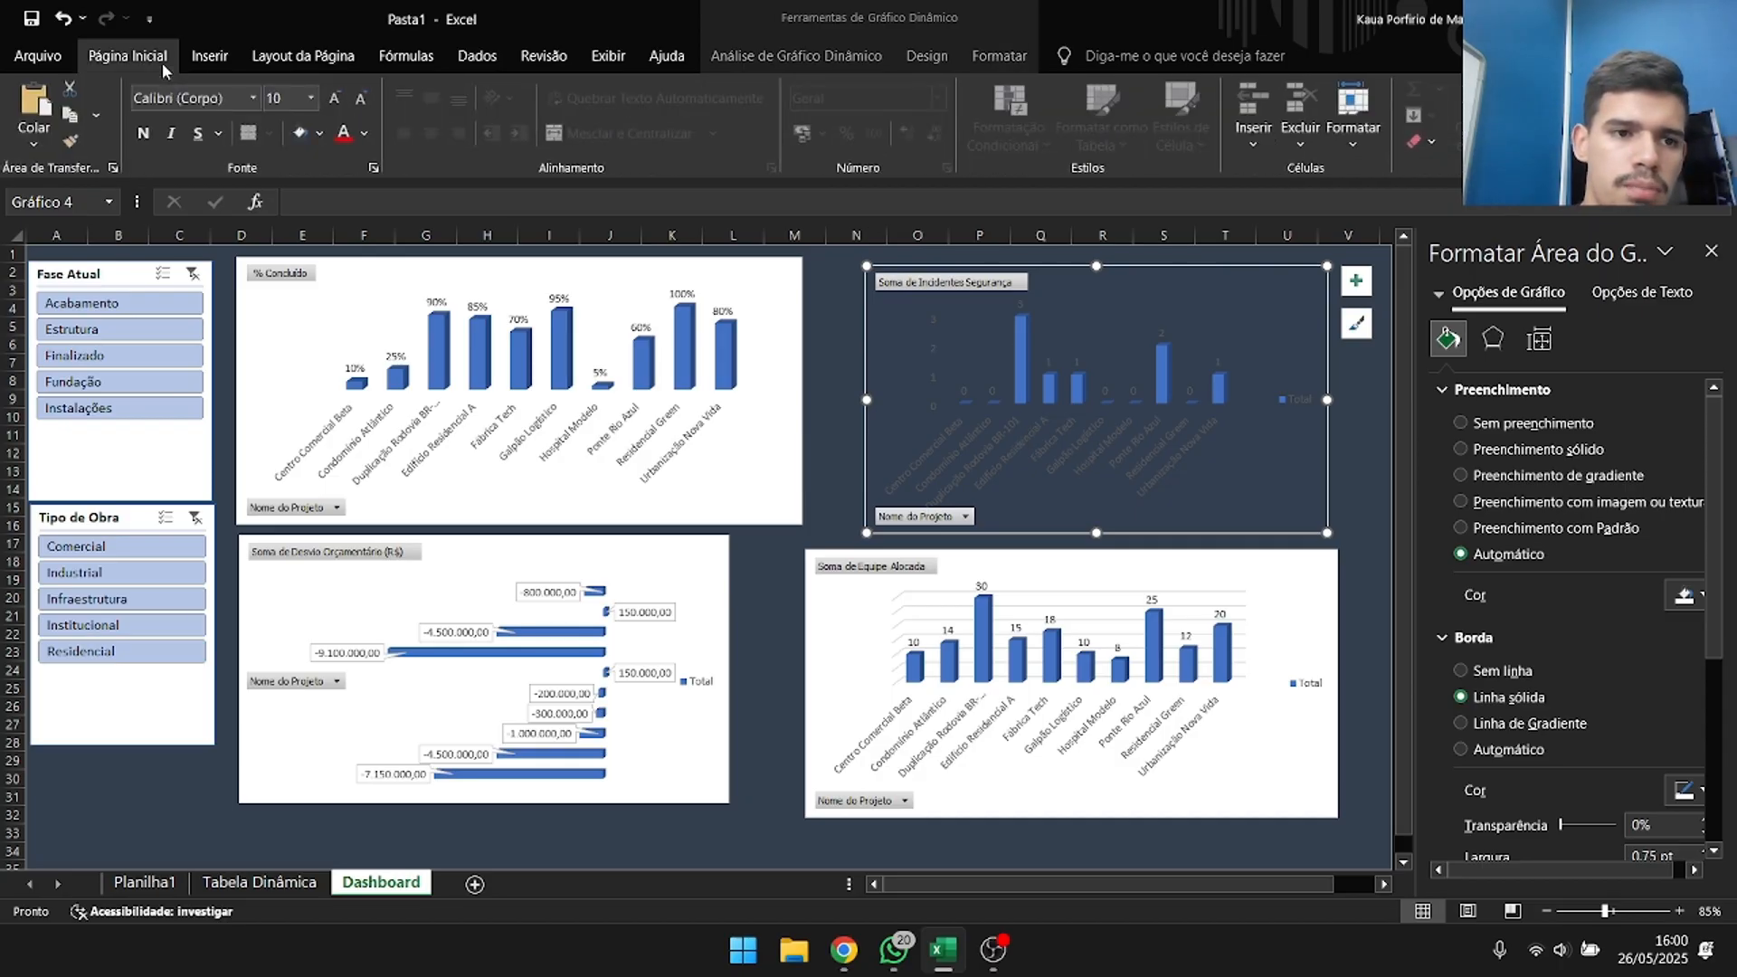
click(146, 132)
click(344, 136)
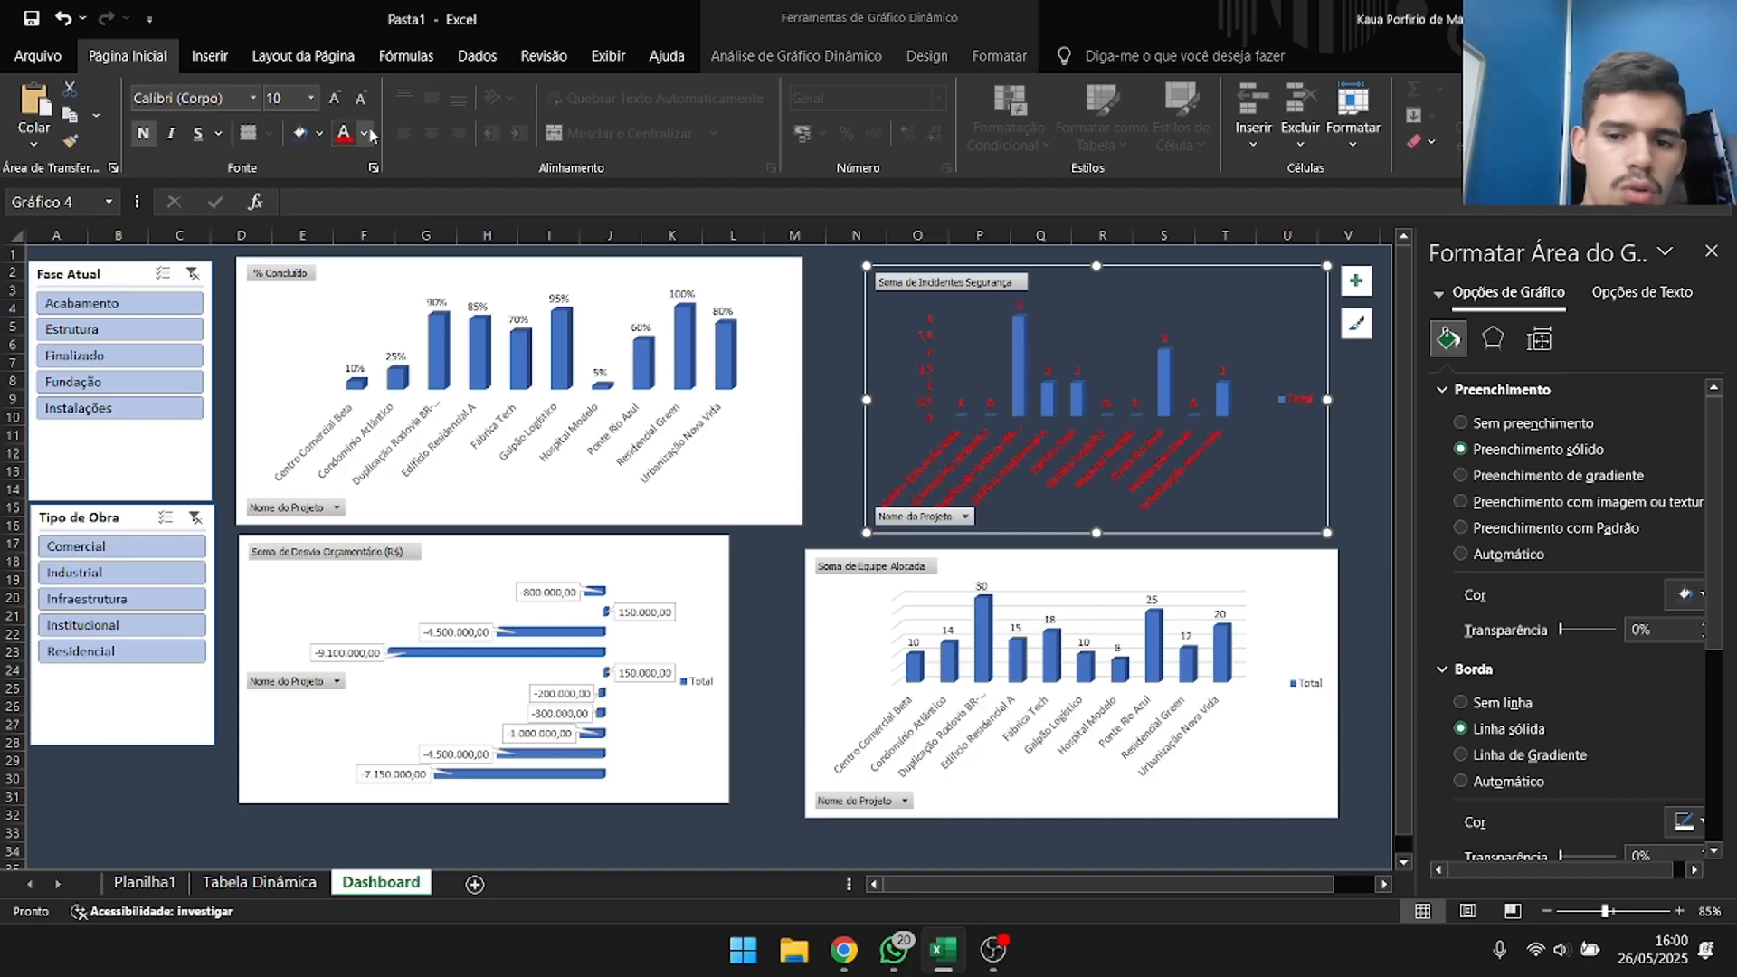
click(364, 133)
click(348, 269)
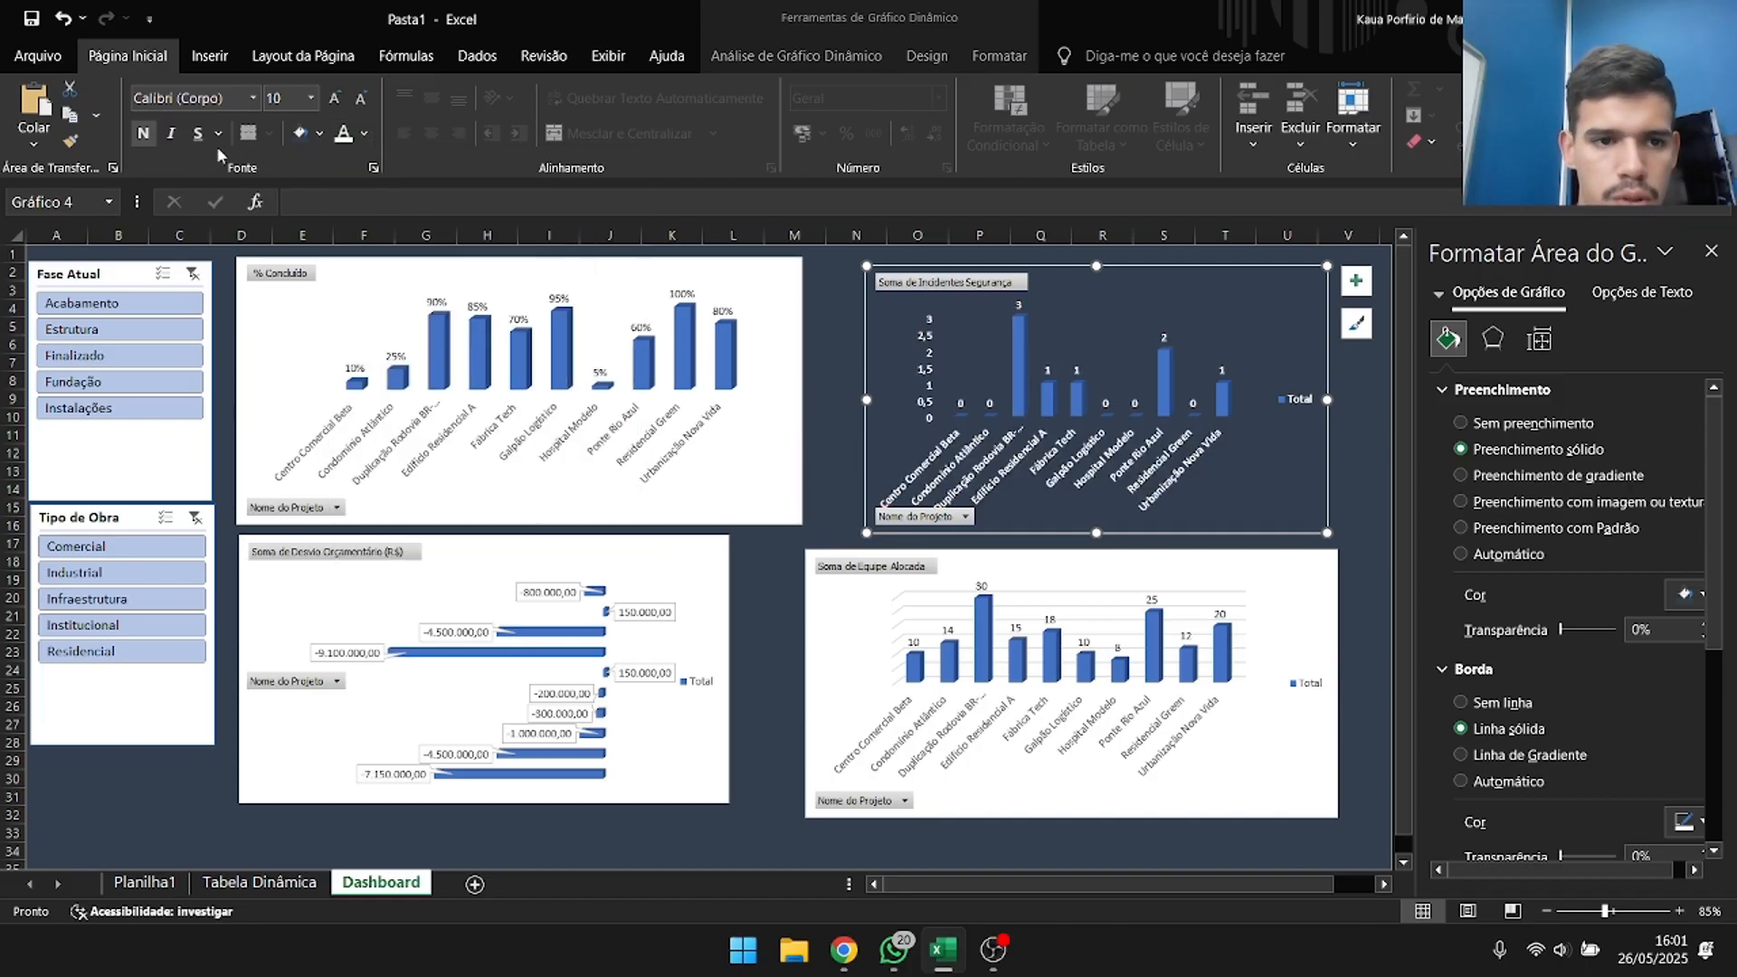
click(138, 134)
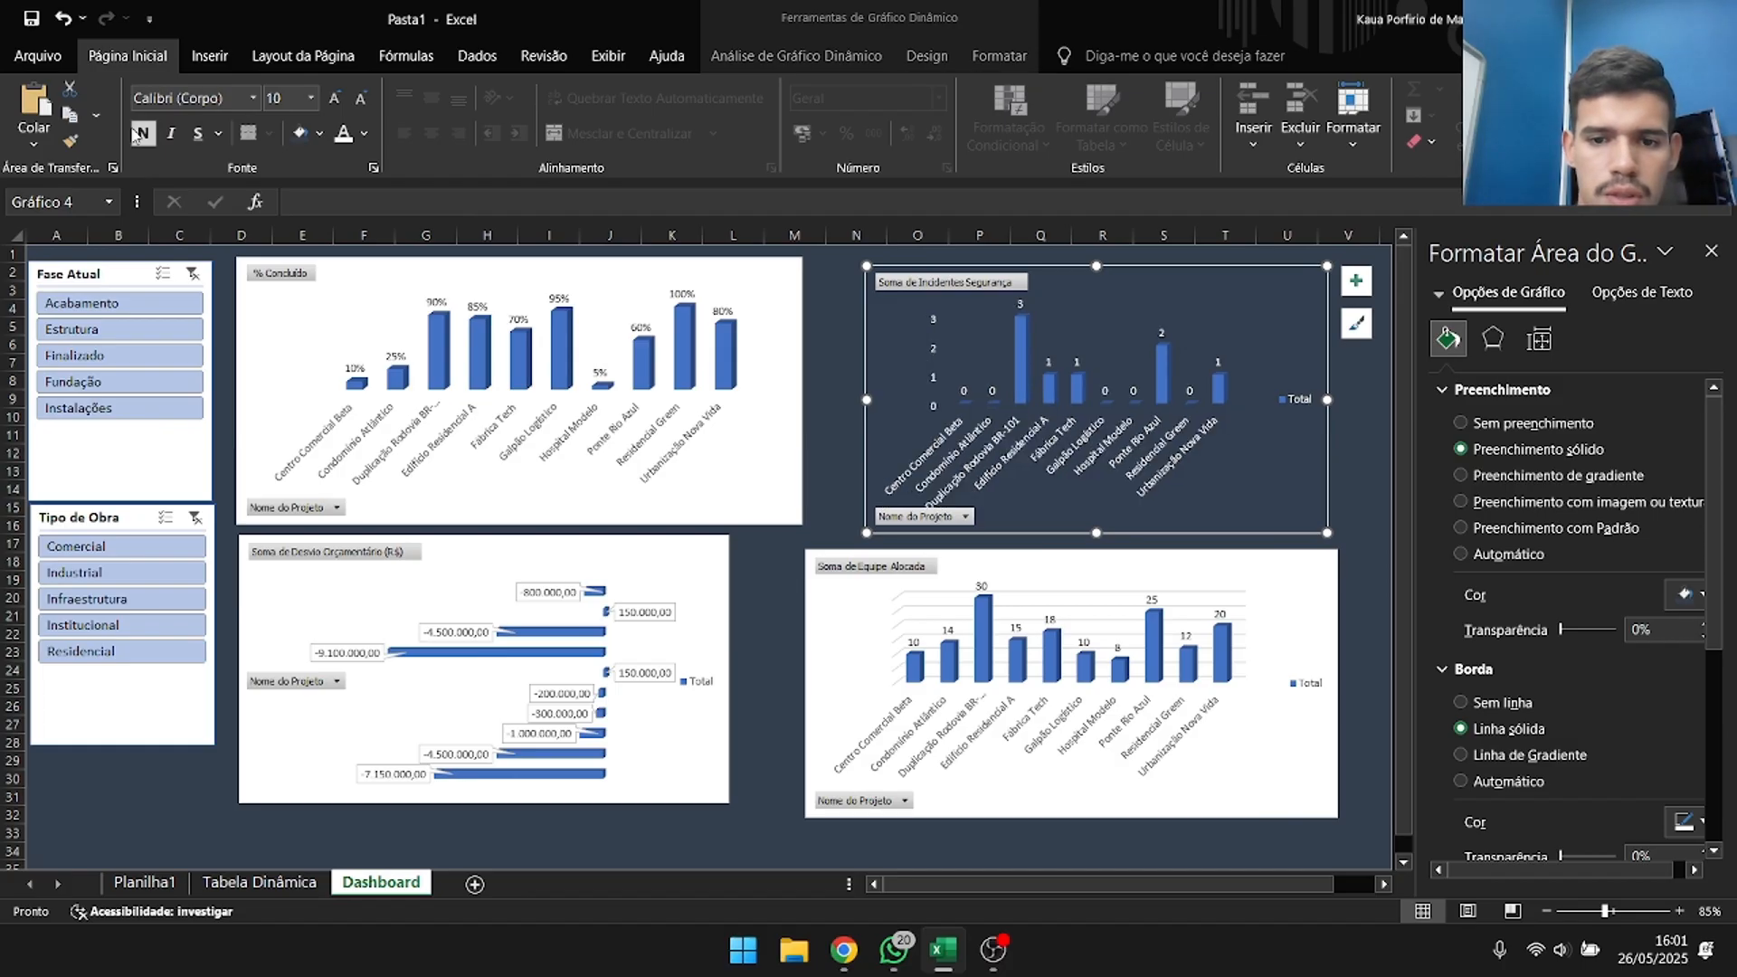
click(136, 135)
click(136, 135)
click(136, 135)
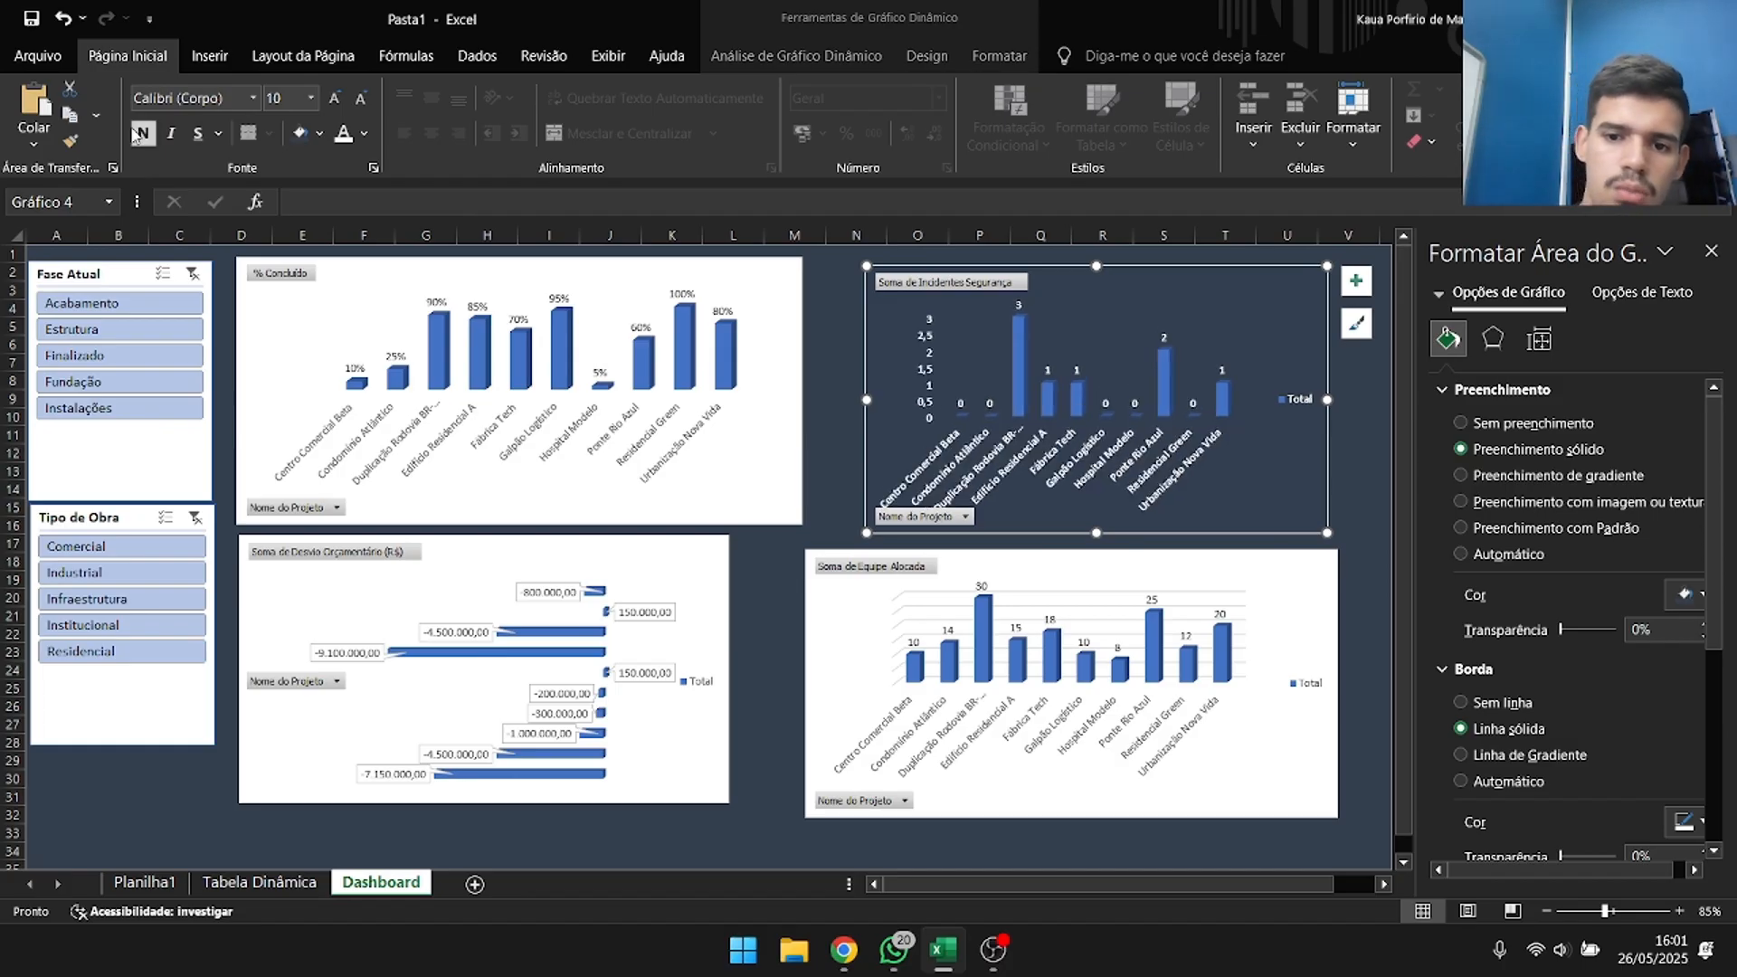
Set the Soma de Equipe Alocada chart's background to no fill so it blends with the dark sheet.
click(1160, 584)
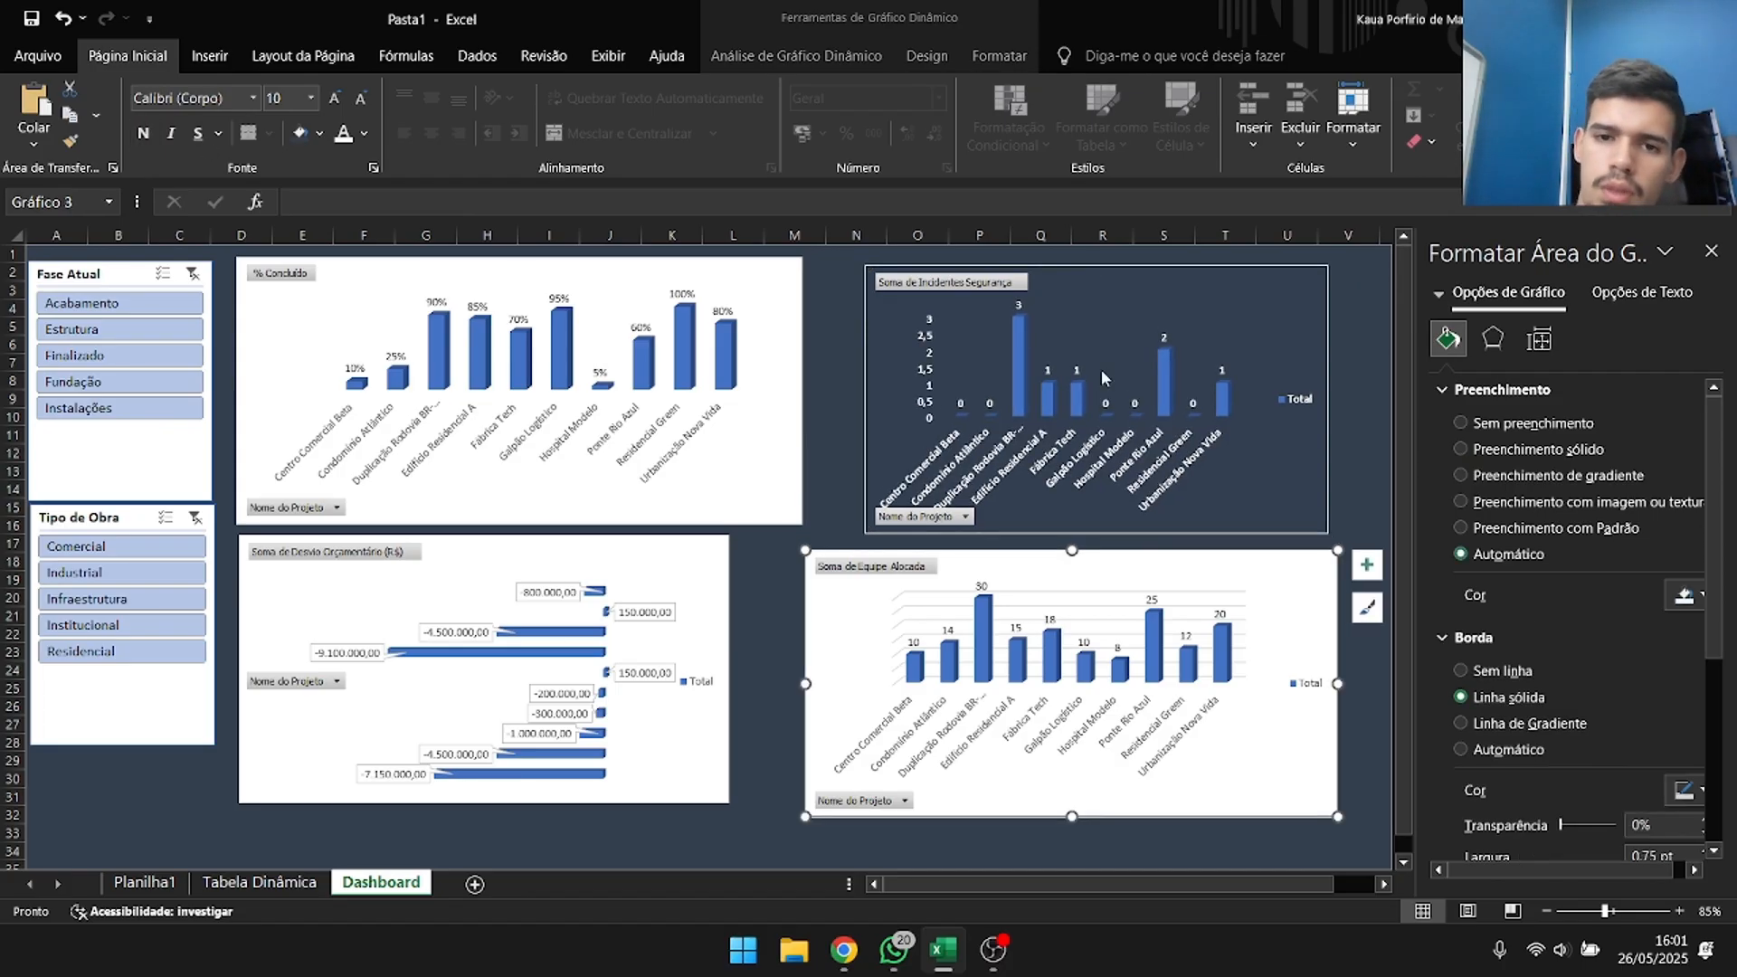
click(998, 58)
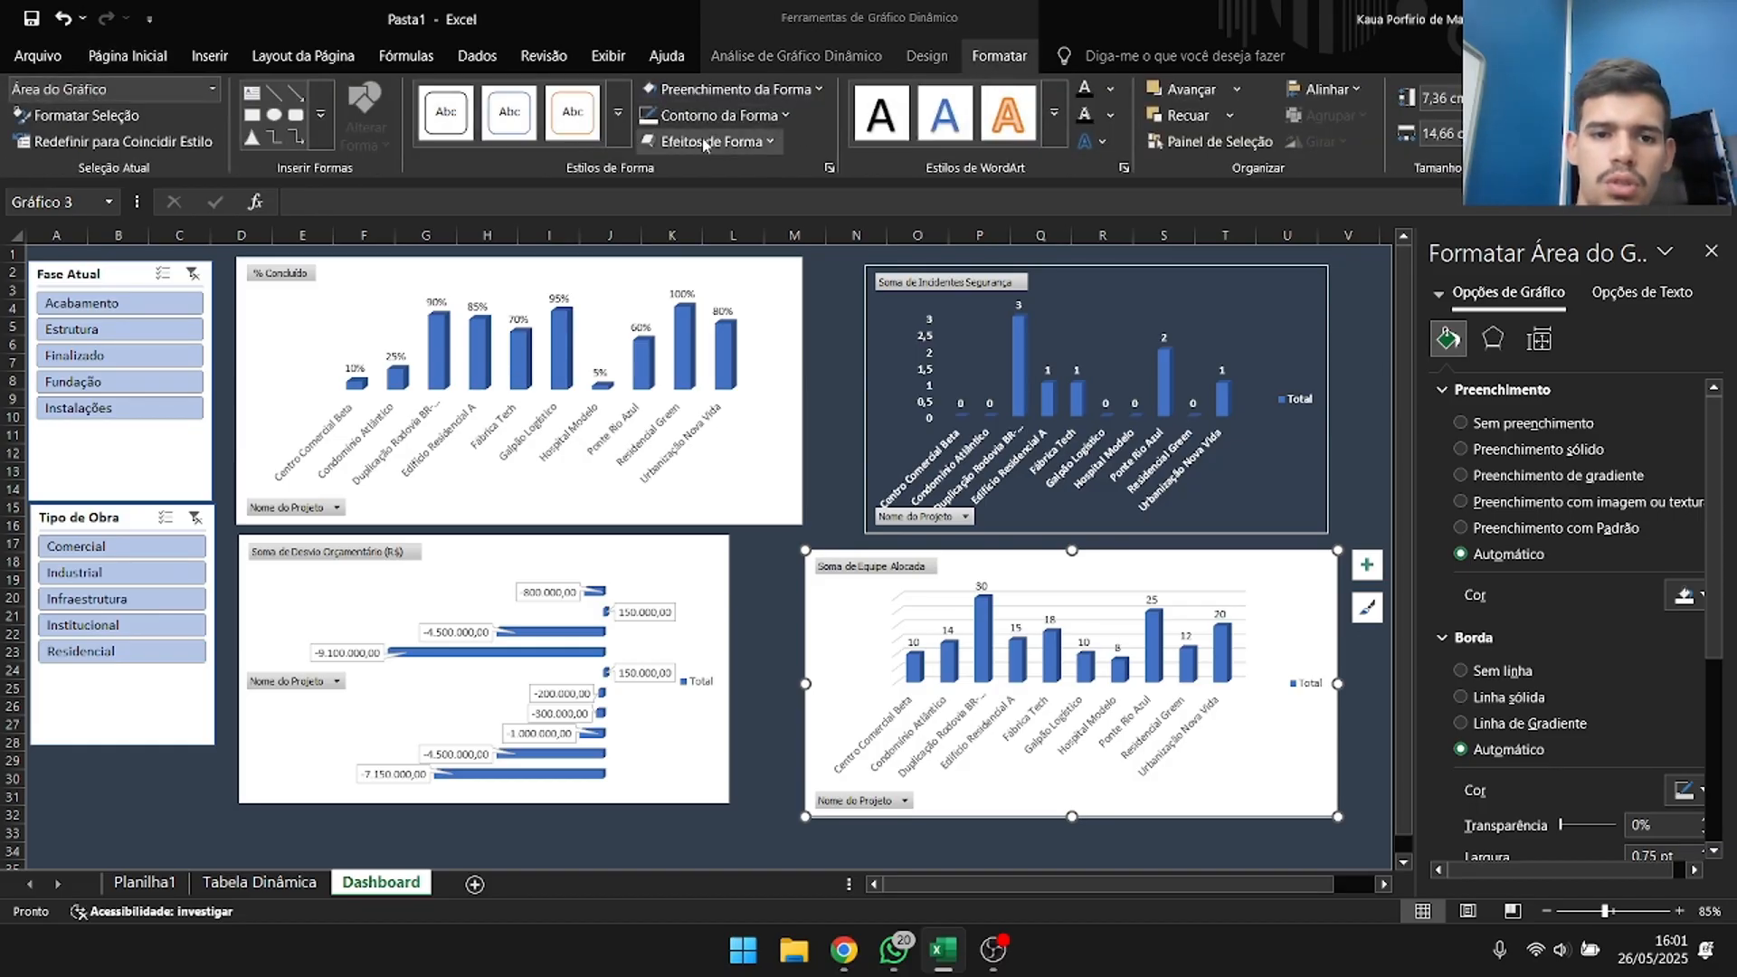
click(746, 91)
click(724, 497)
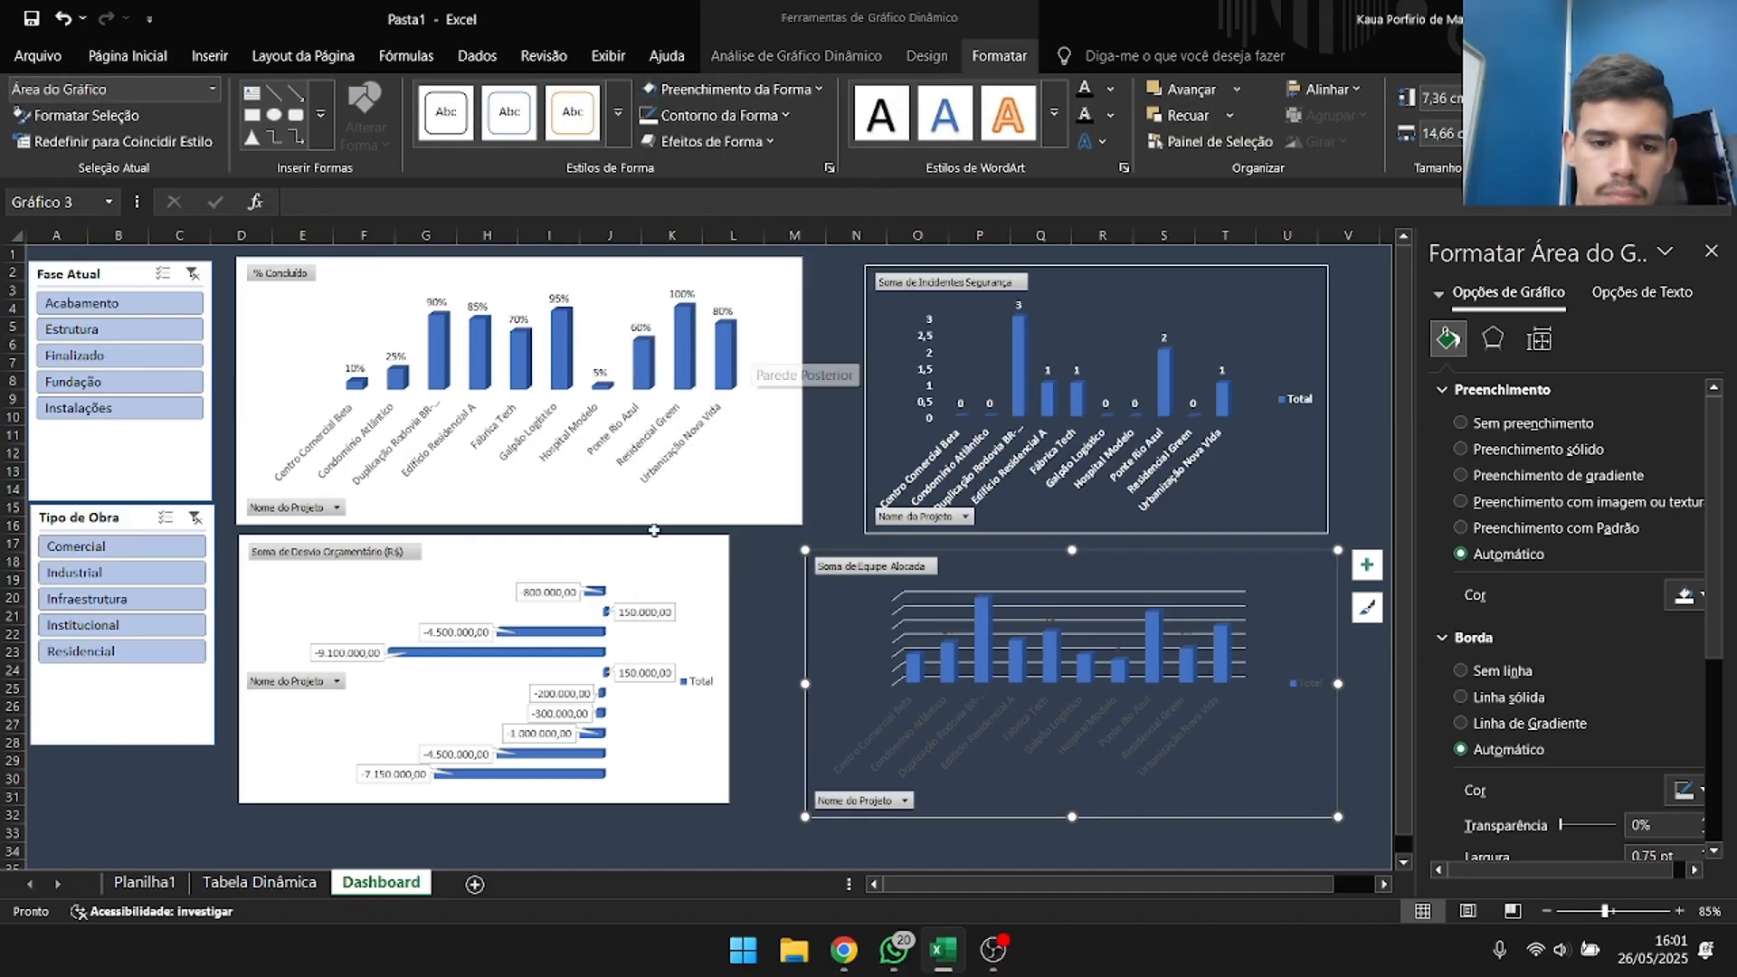
Set the budget deviation chart's background to no fill so it blends with the dark sheet.
click(746, 544)
click(624, 558)
click(926, 56)
click(999, 56)
click(928, 57)
click(999, 56)
click(746, 90)
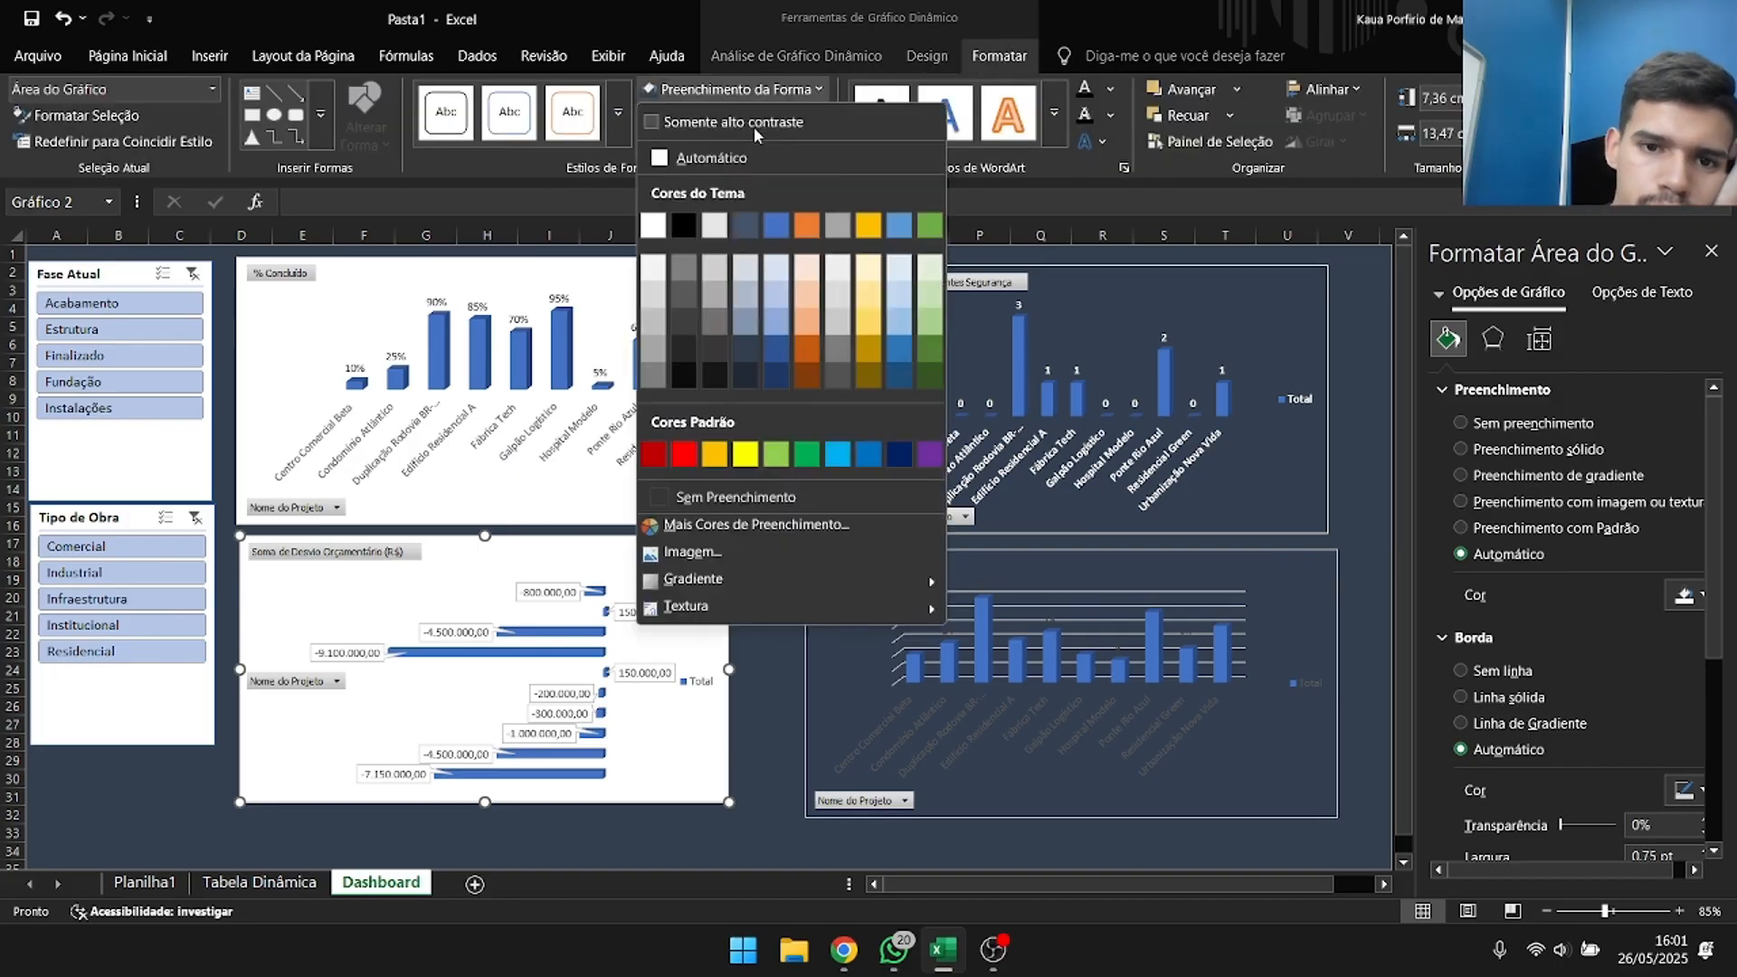
click(731, 497)
Make the text of the budget deviation chart bold and black.
click(38, 58)
click(45, 73)
click(128, 56)
click(363, 134)
click(380, 268)
Change the text color of the Soma de Equipe Alocada chart to white.
click(1086, 570)
click(364, 134)
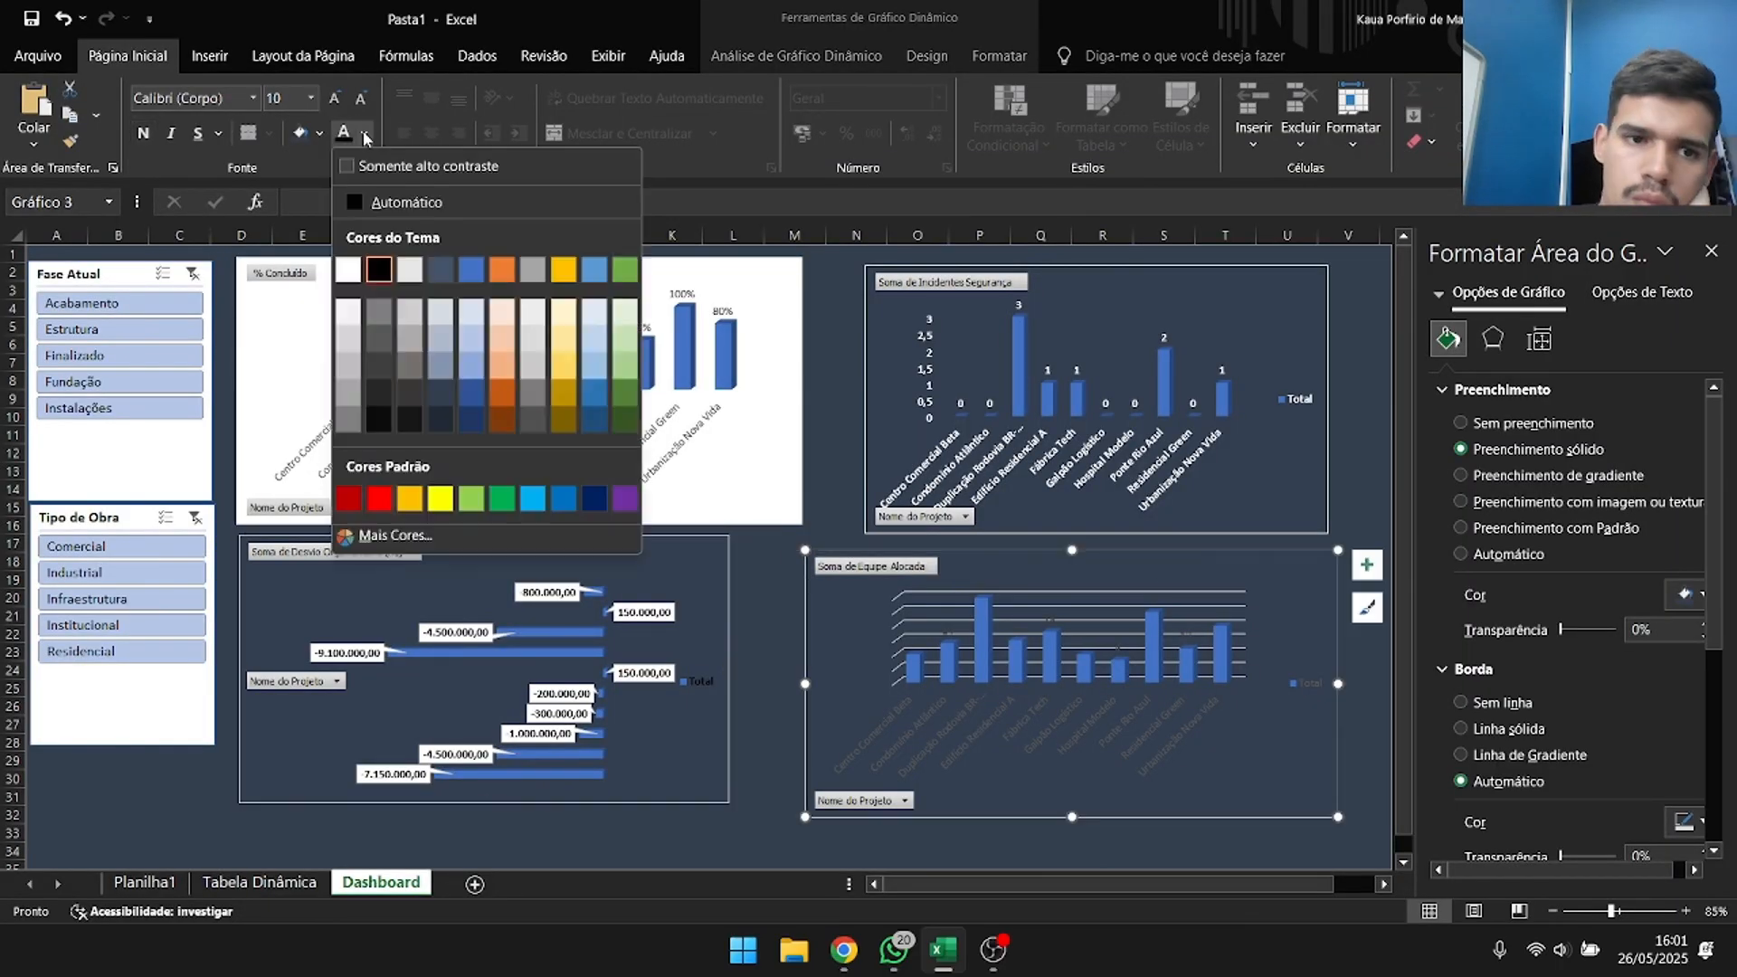
click(347, 268)
Fill the % Concluído chart's background with dark blue-gray and make its text bold white.
click(737, 312)
click(999, 56)
click(746, 91)
click(748, 354)
click(785, 280)
click(745, 91)
click(748, 353)
click(127, 56)
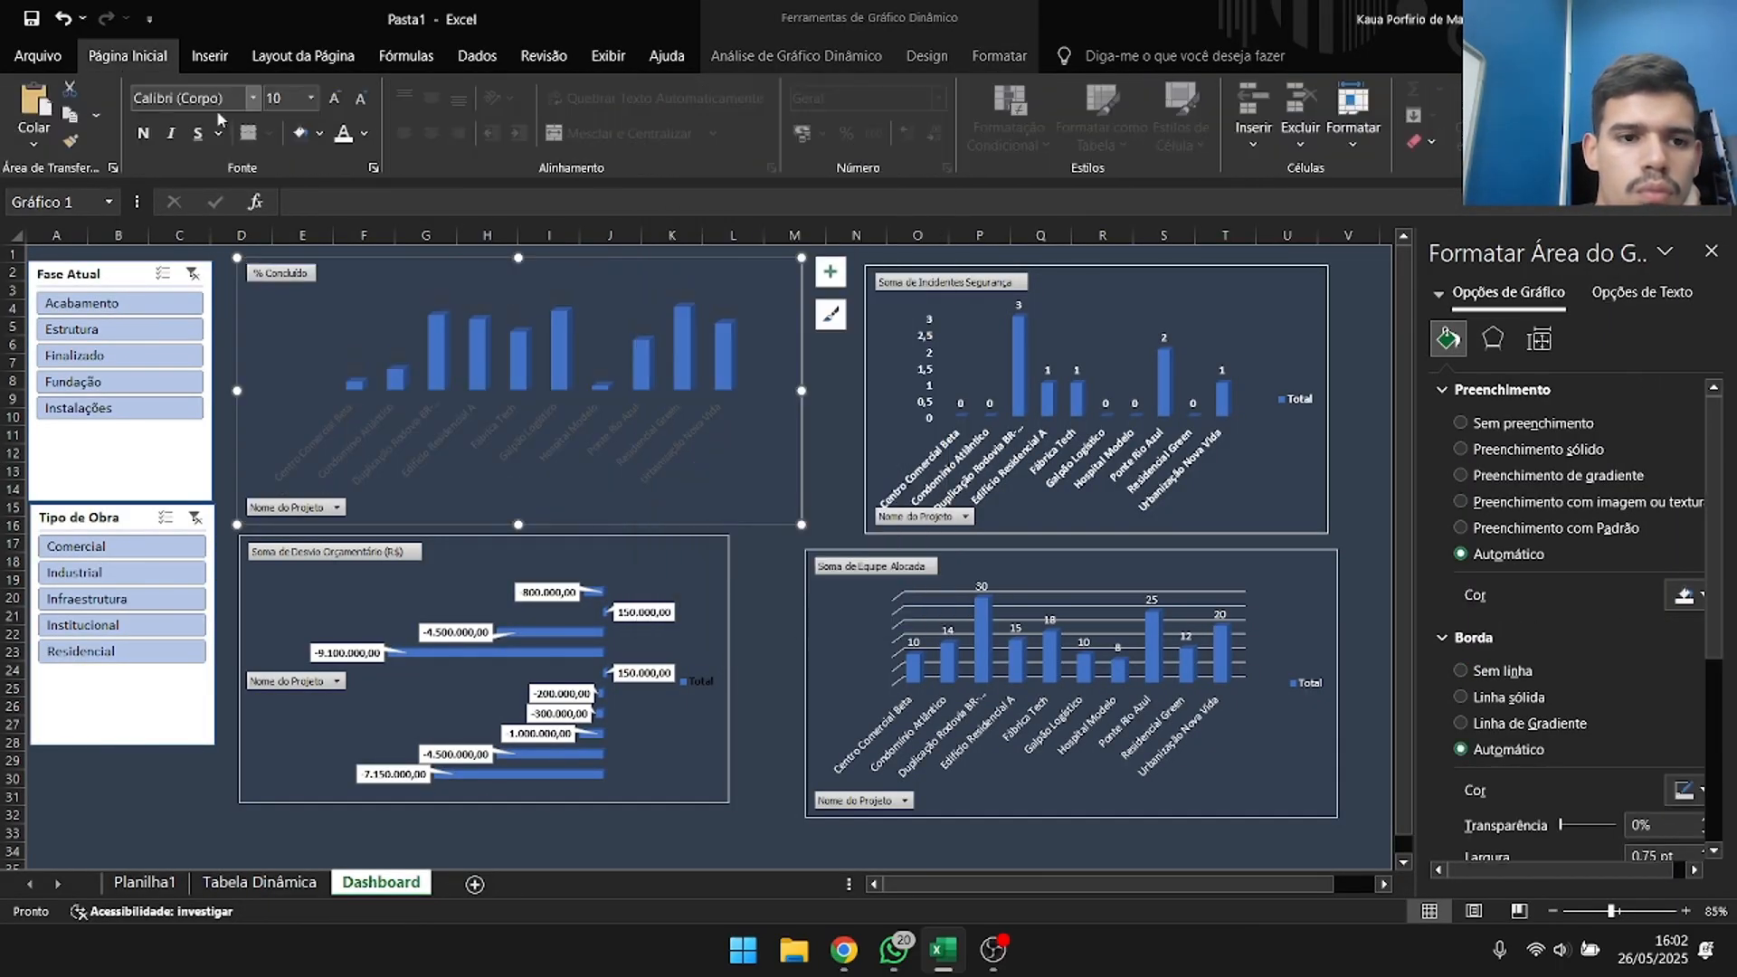
click(179, 761)
Hide all field buttons on the dashboard charts, starting with the budget deviation chart.
click(327, 557)
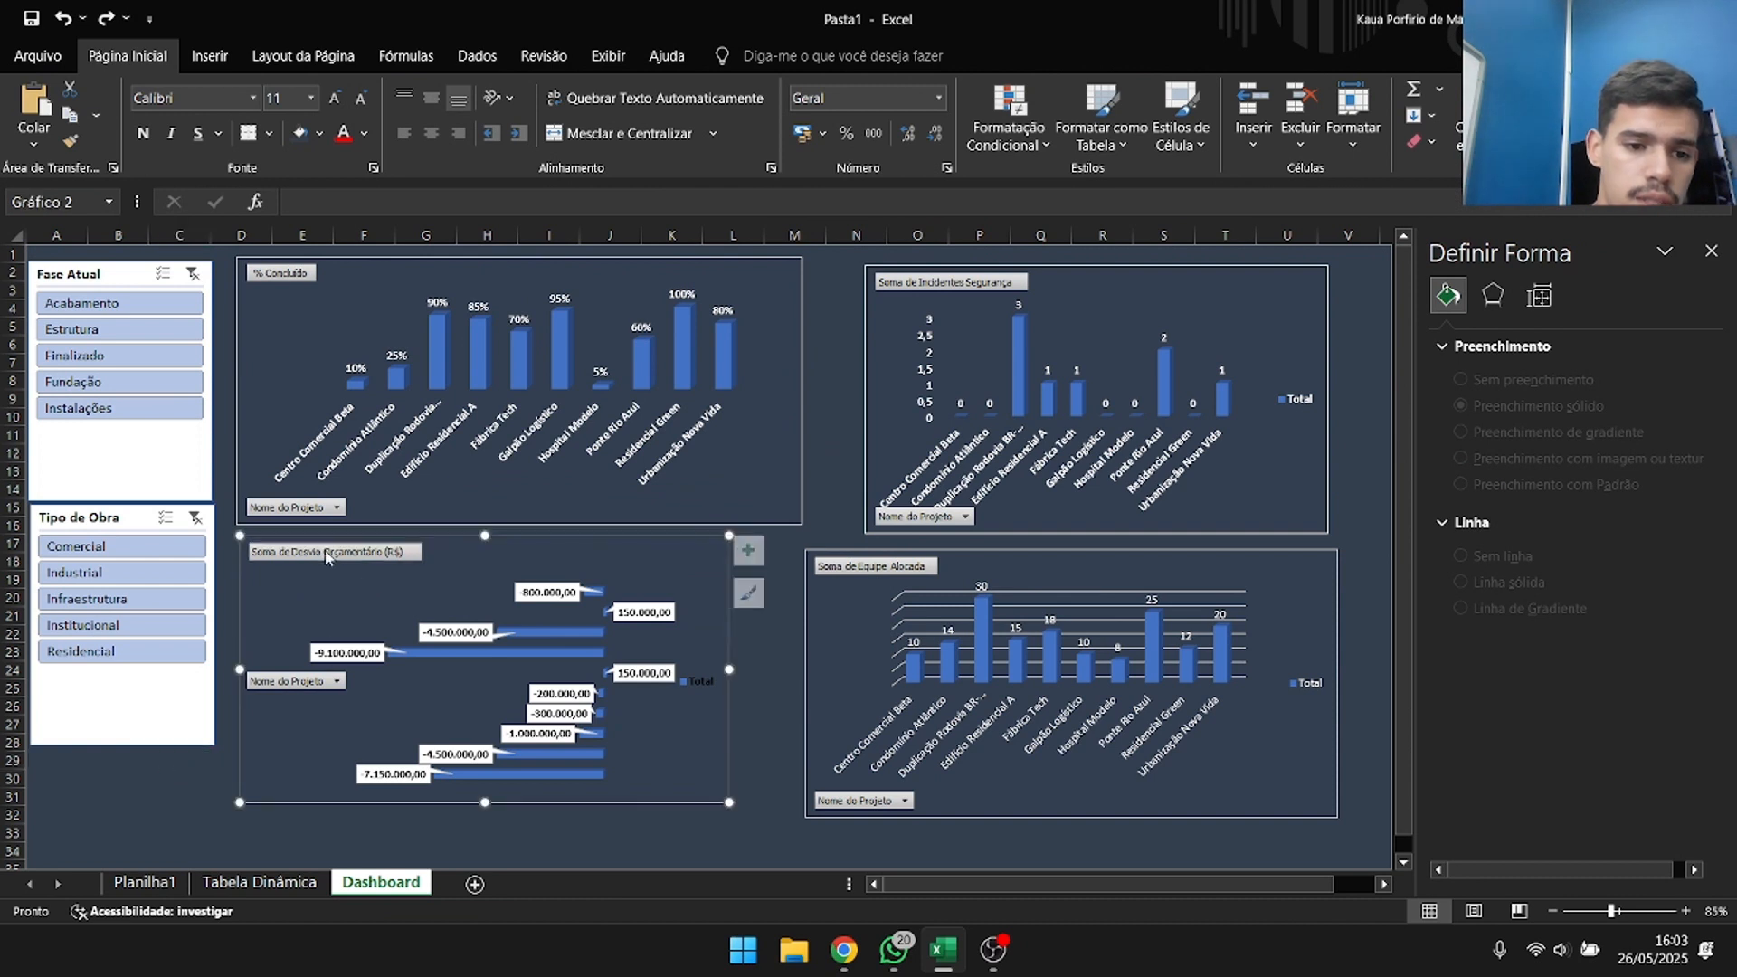
right_click(327, 555)
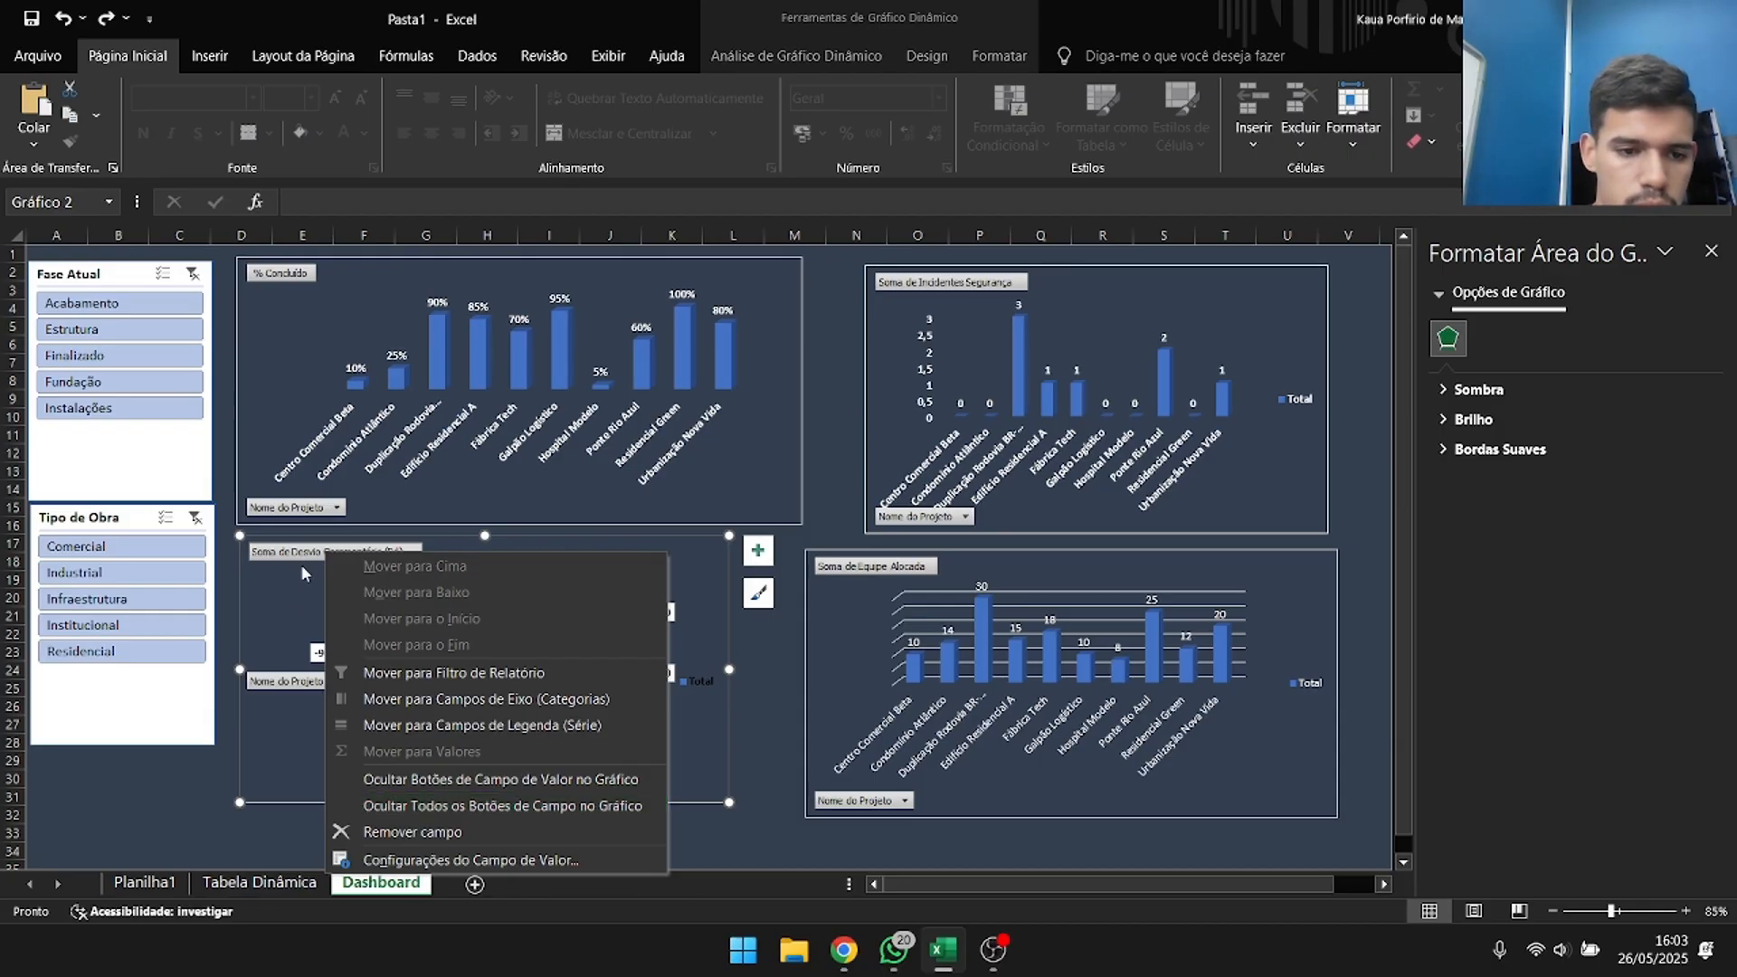
click(443, 805)
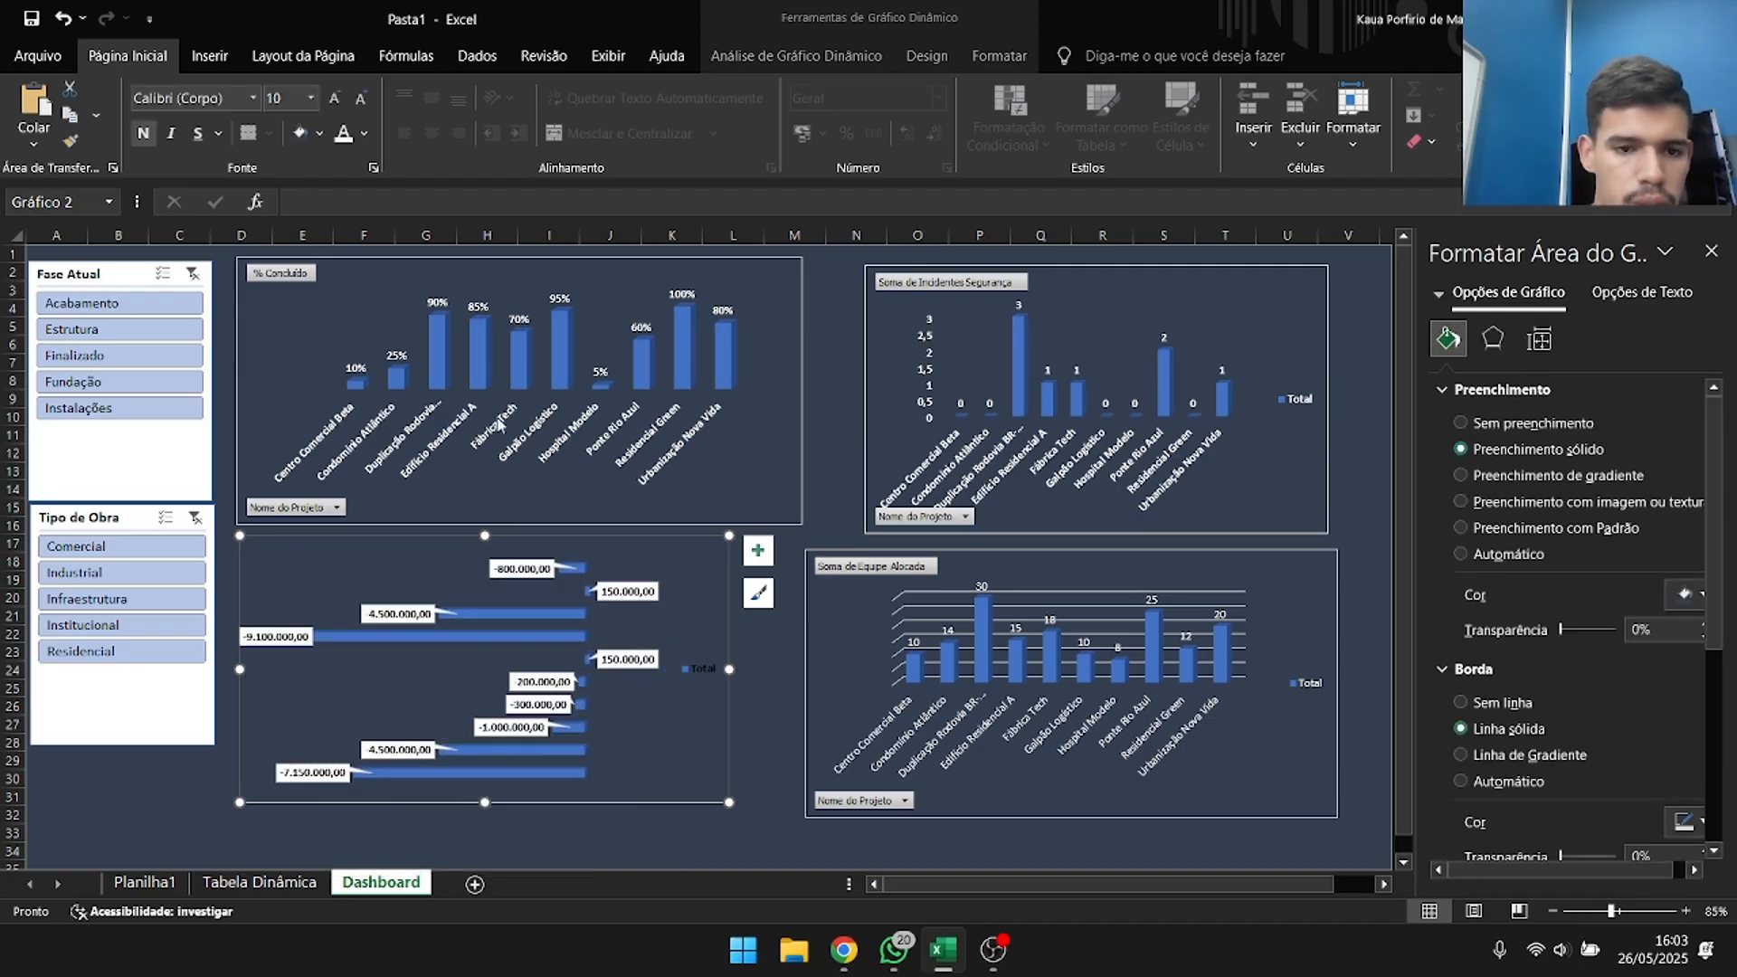
click(353, 307)
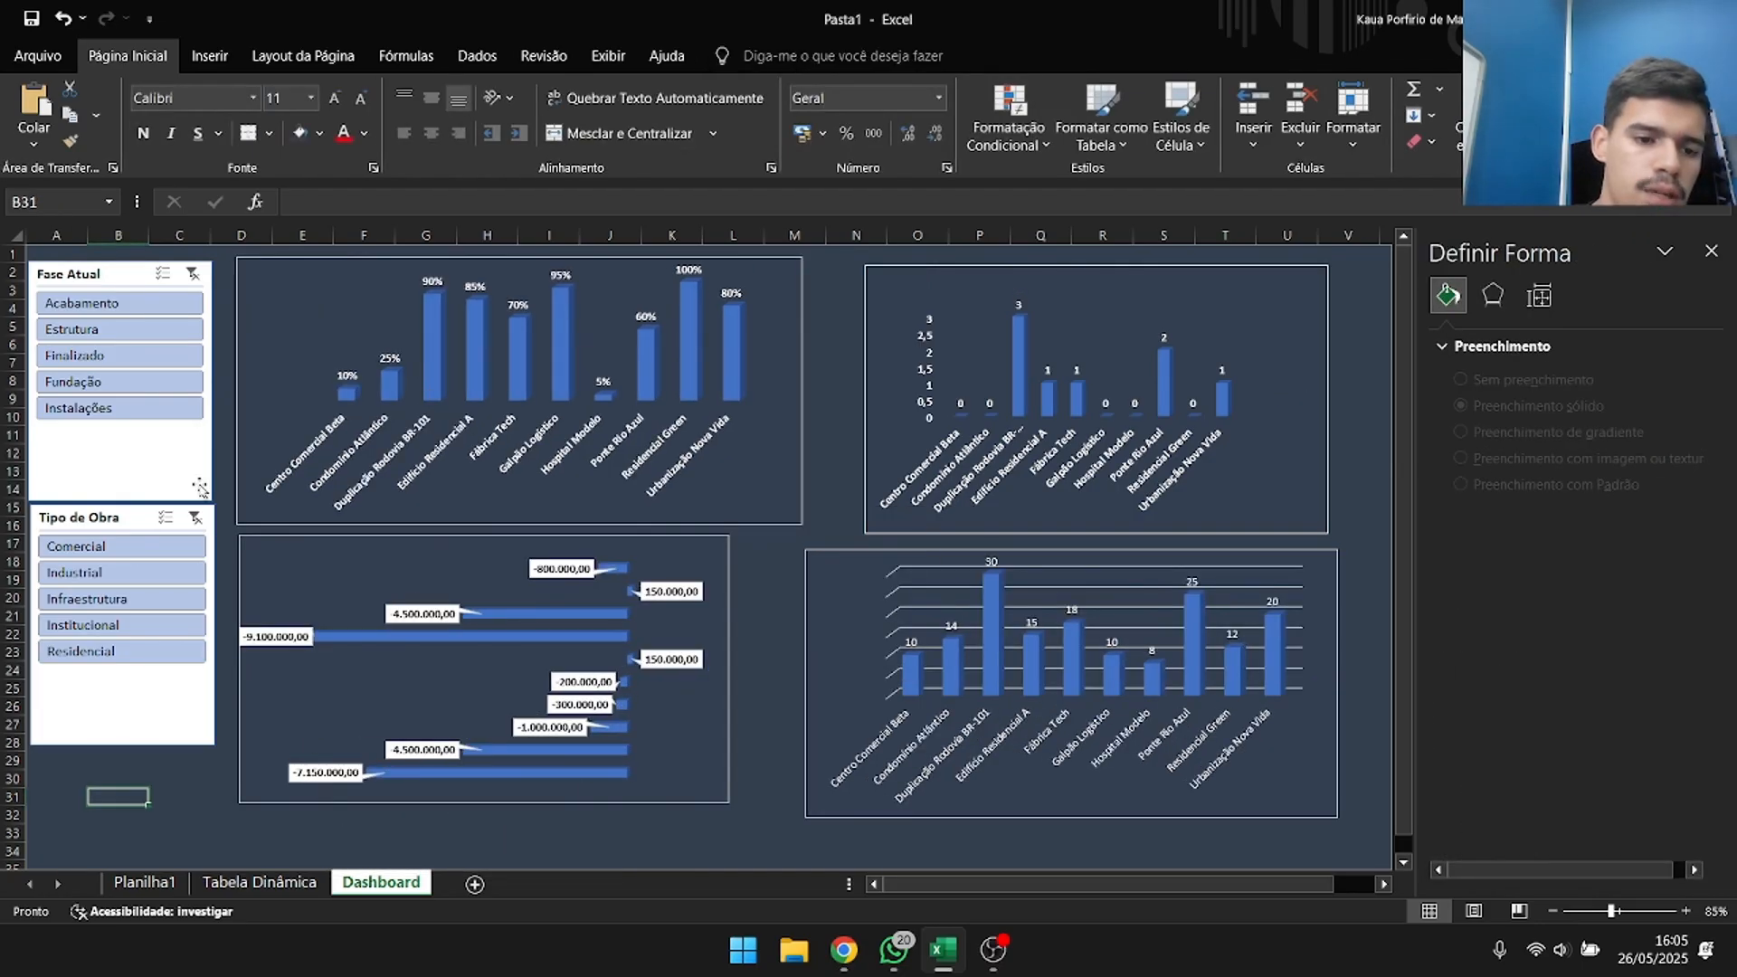
Turn off the header display in the Fase Atual slicer's settings.
click(154, 446)
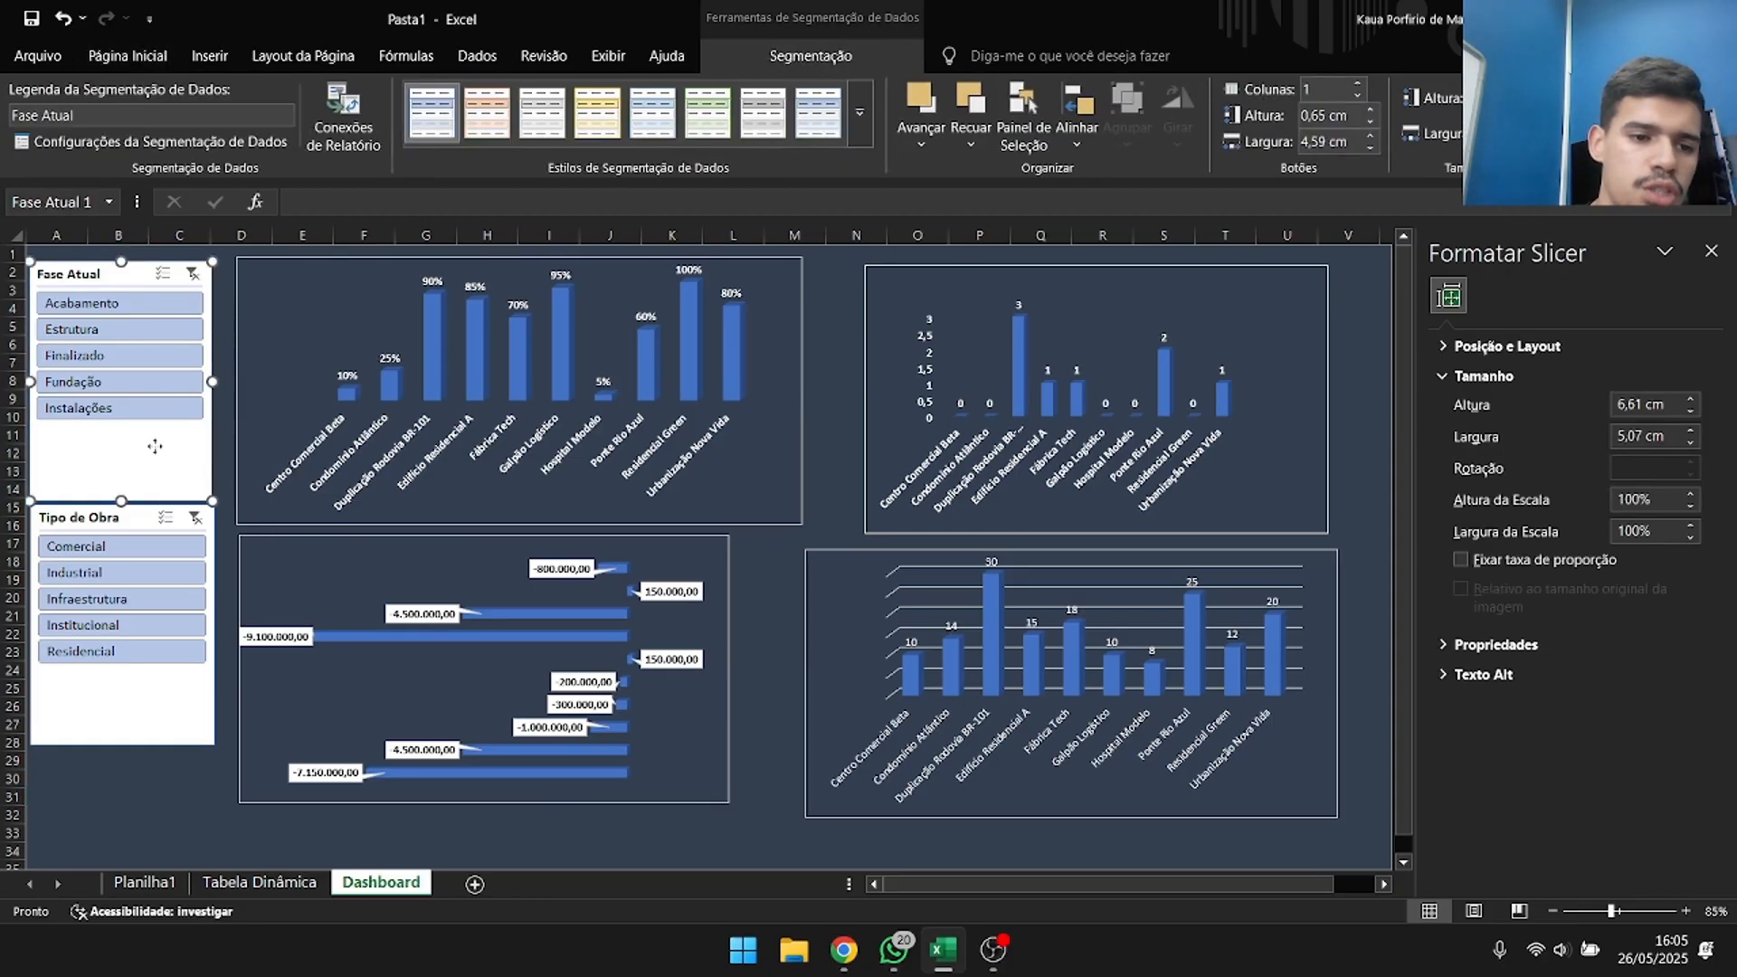
right_click(154, 446)
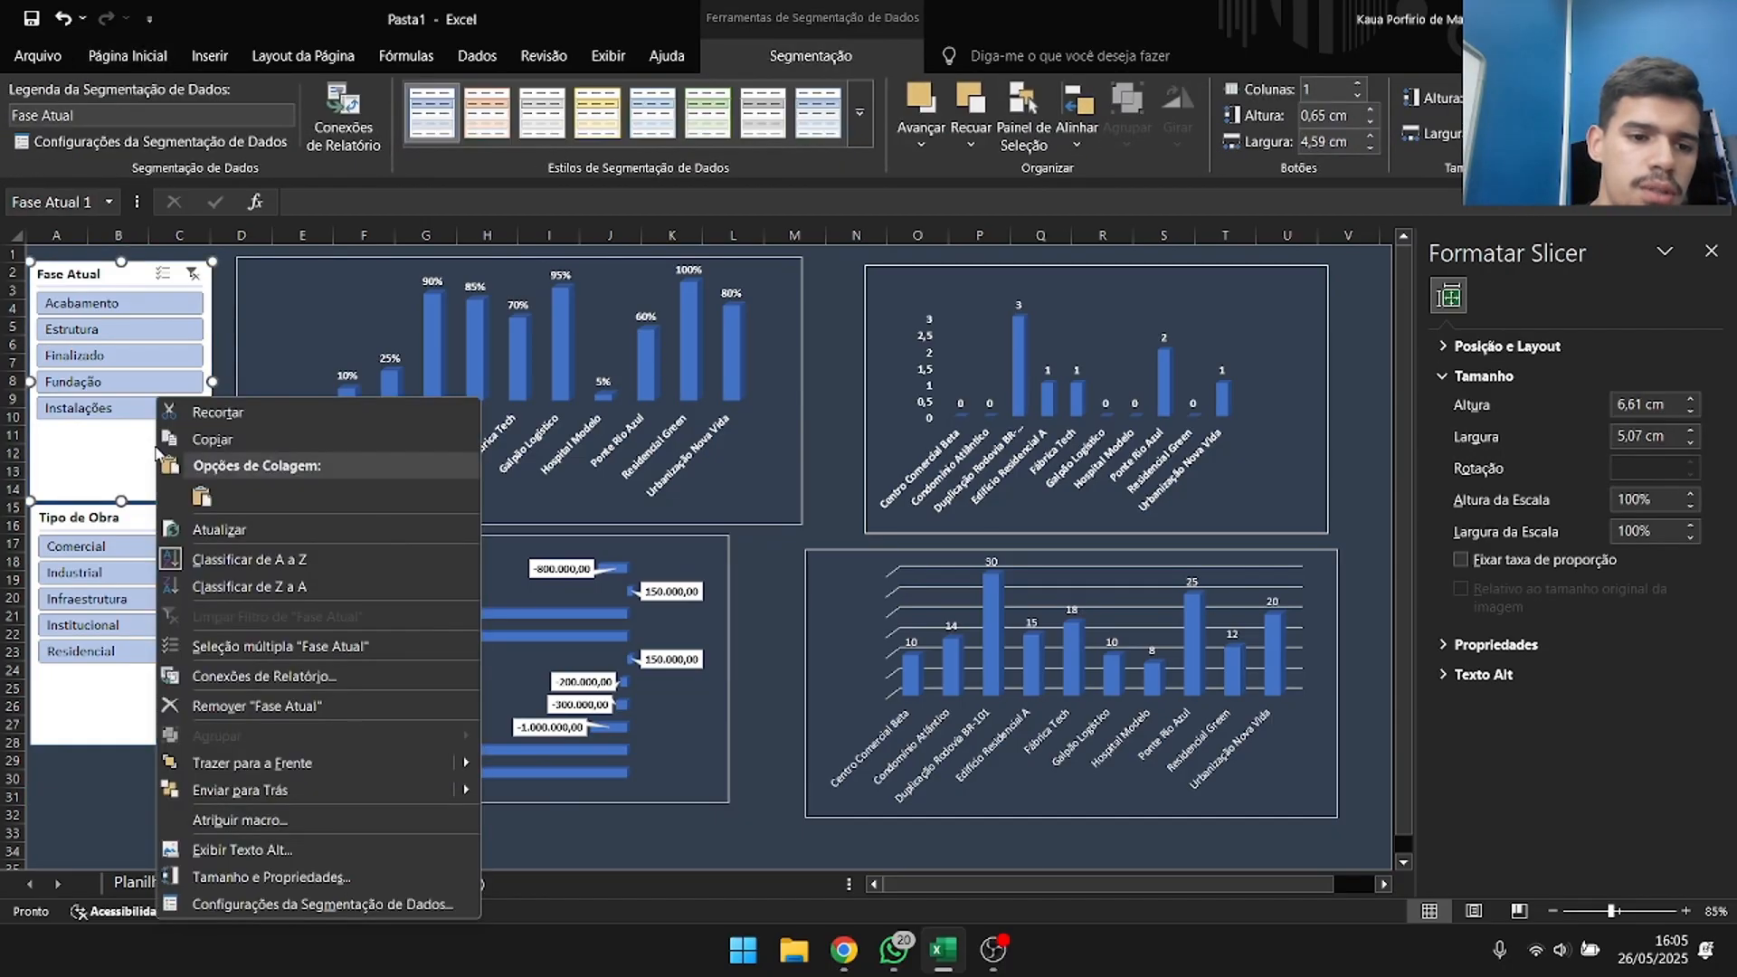
click(232, 905)
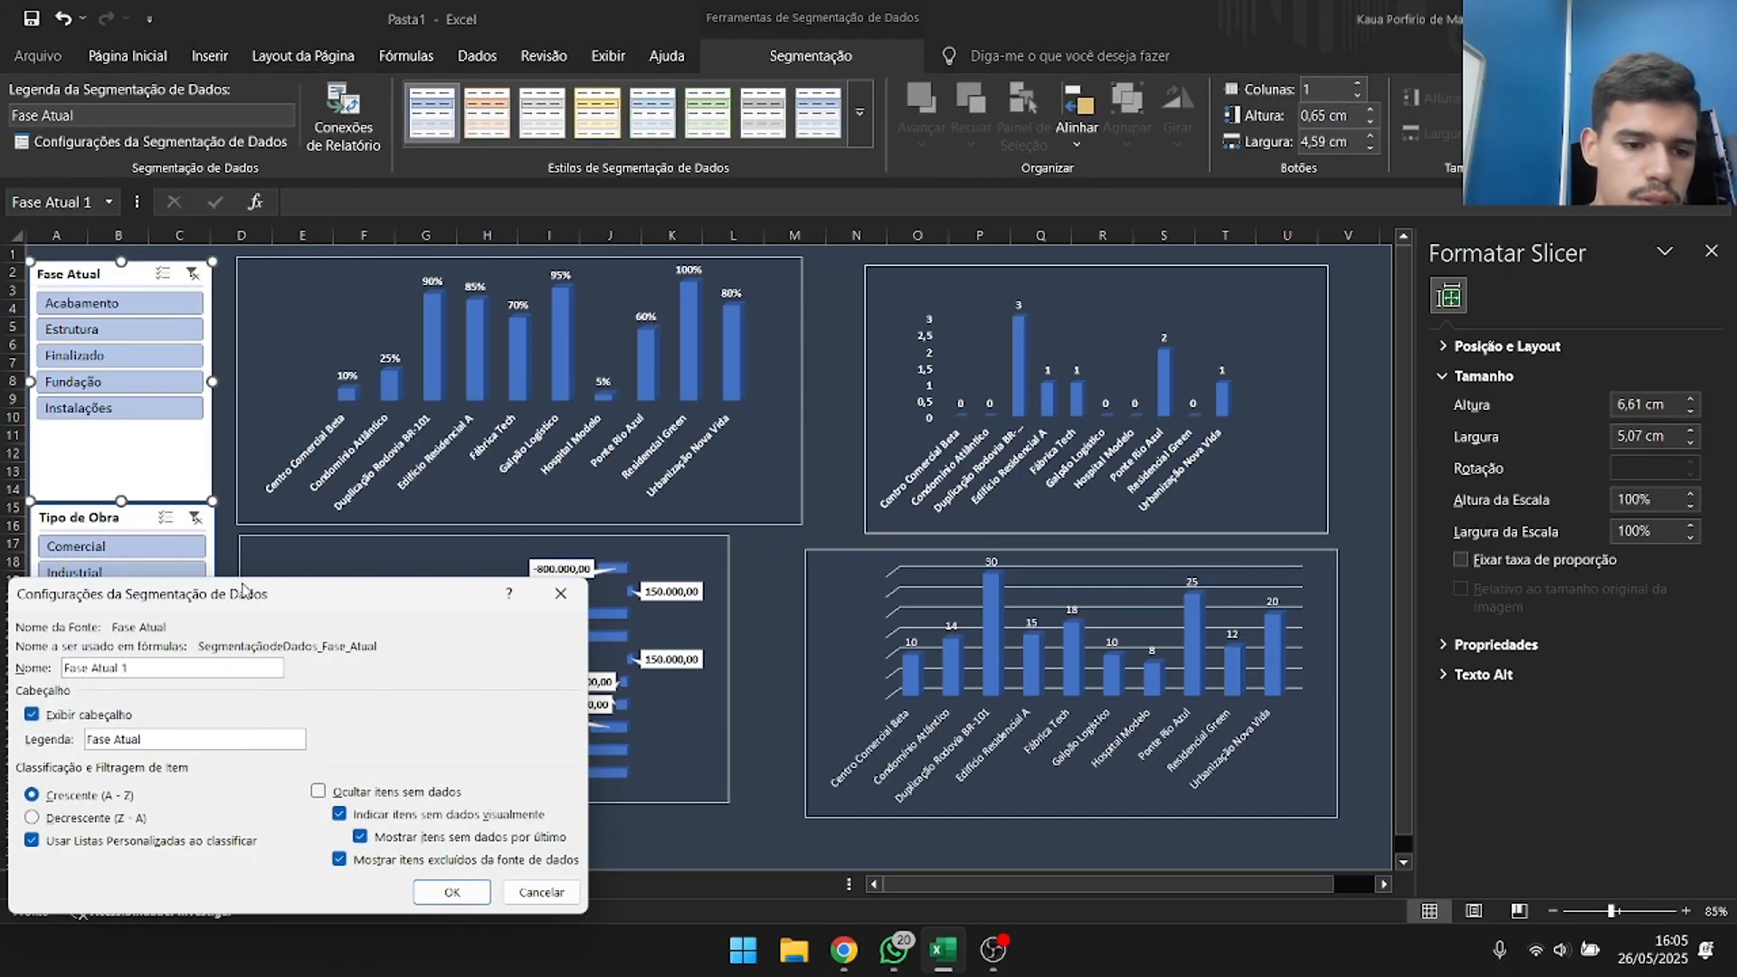
drag(242, 590, 534, 367)
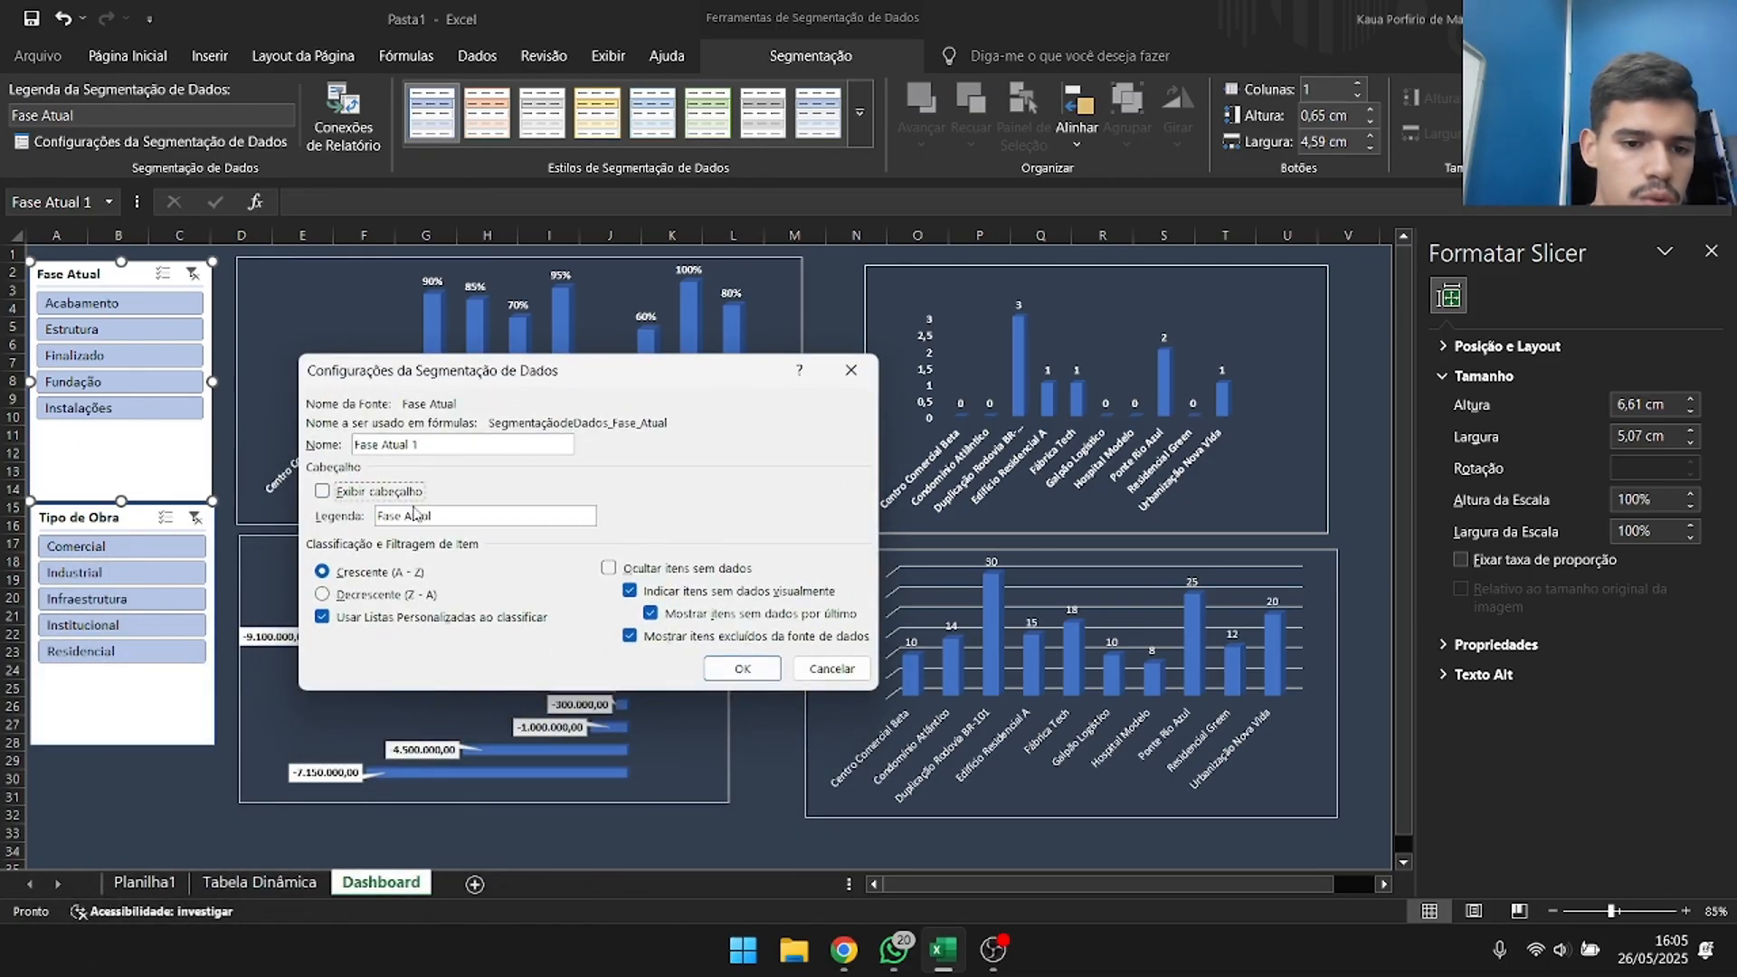
click(742, 668)
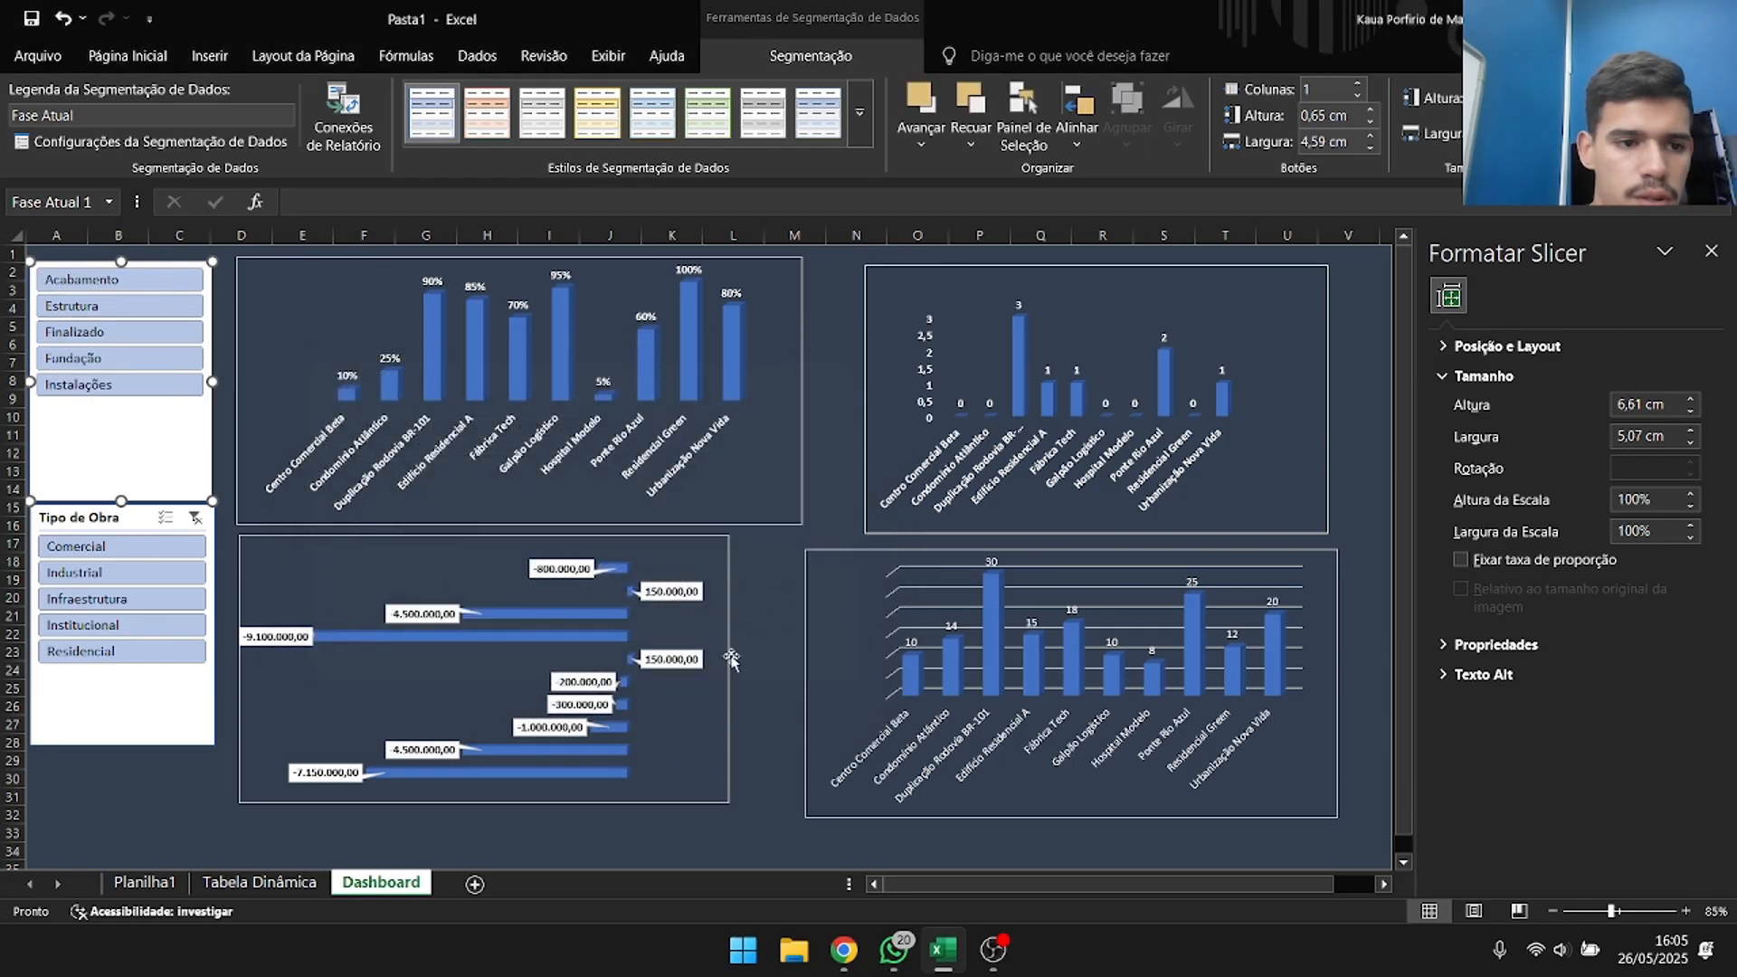
Turn off the header display in the Tipo de Obra slicer's settings.
click(107, 511)
right_click(110, 525)
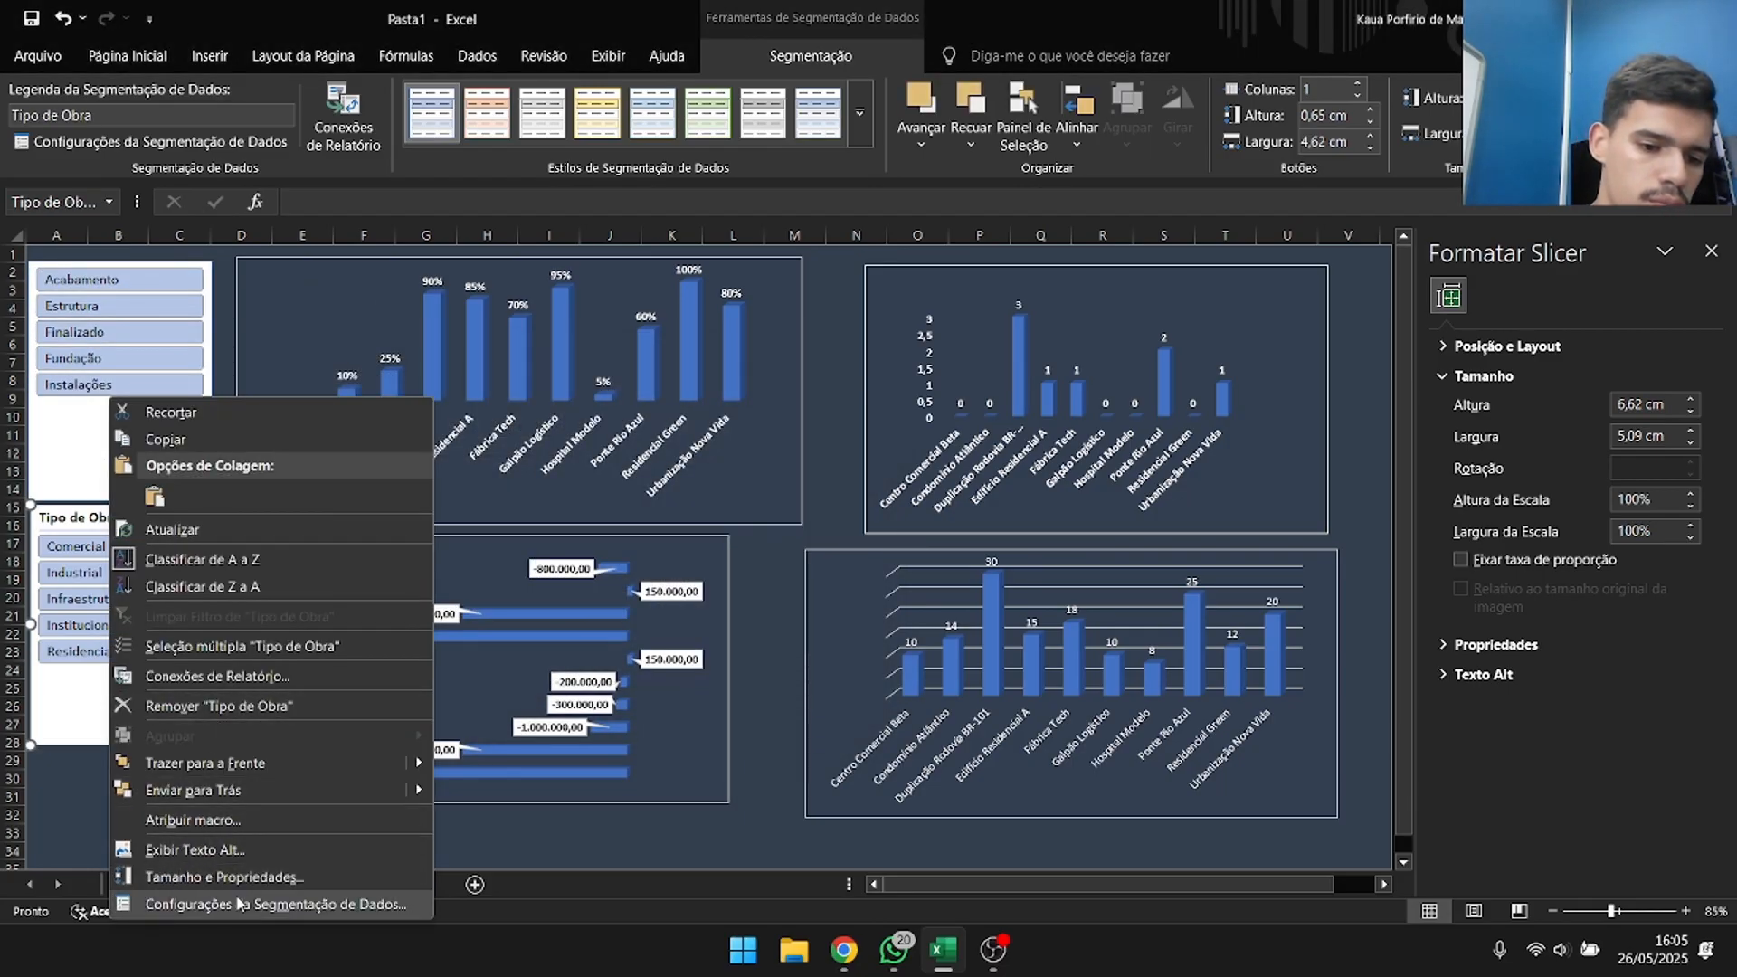
click(271, 904)
click(31, 721)
key(Return)
Shorten the slicers to fit their buttons, about 4,05 cm tall for Fase Atual and 4,12 cm for Tipo de Obra.
click(128, 415)
drag(123, 500, 123, 407)
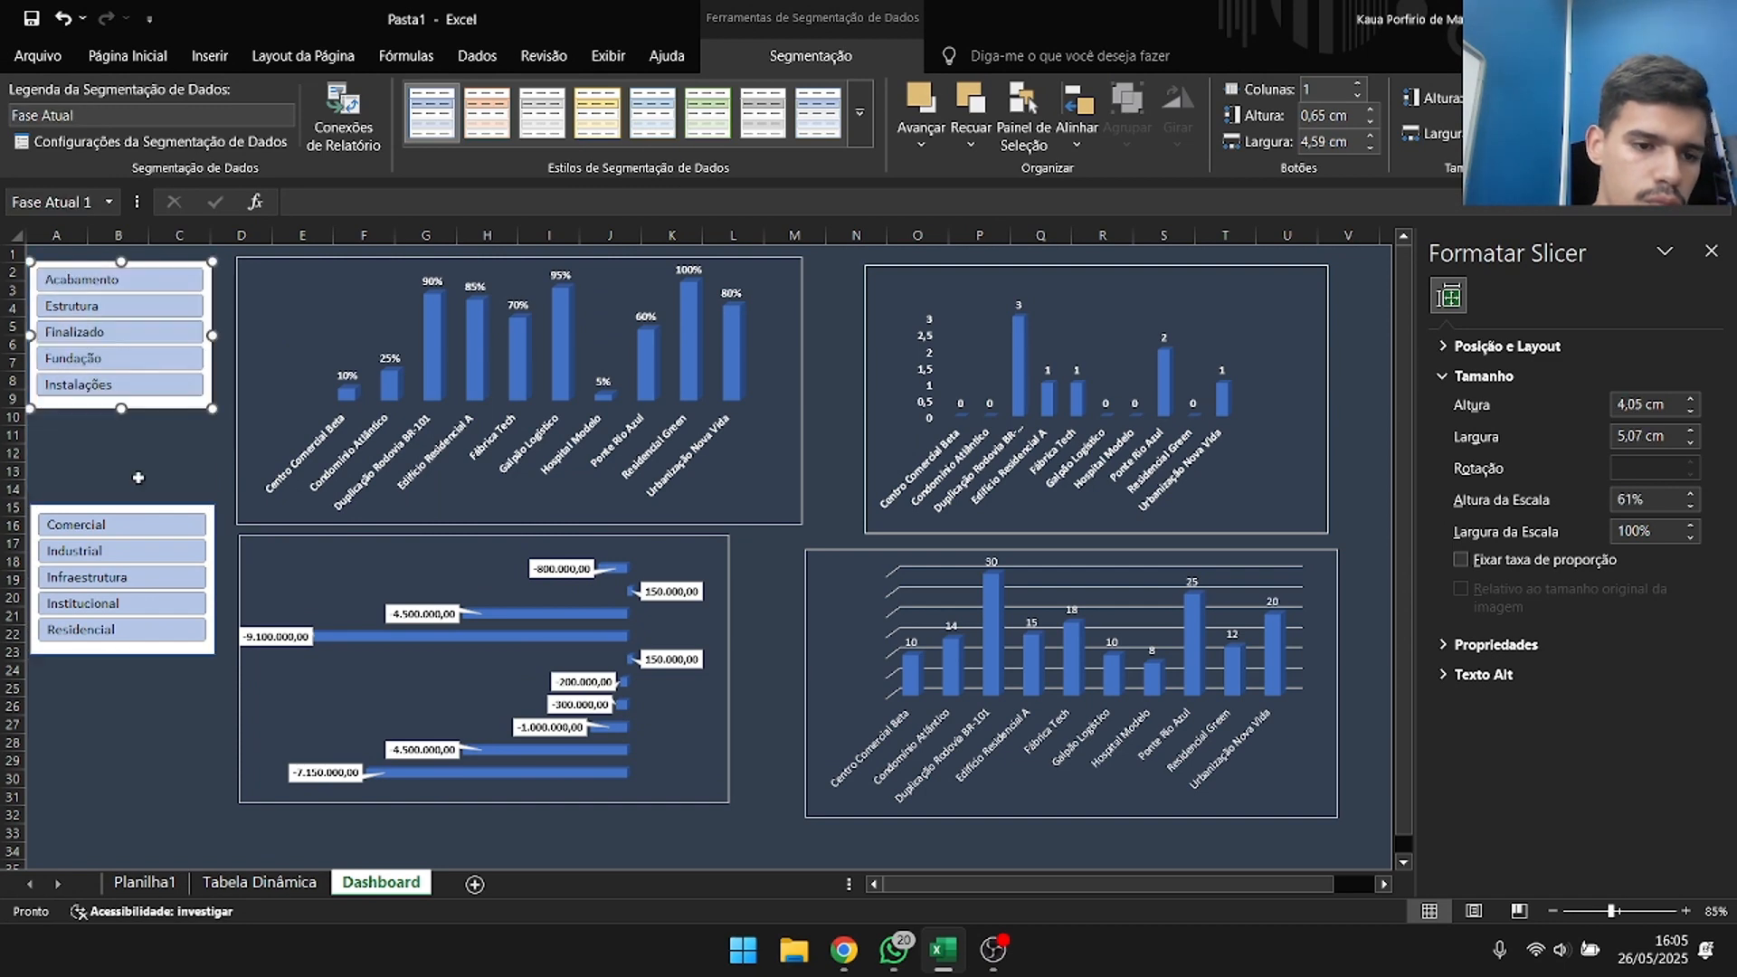
click(179, 472)
Apply the dark blue slicer style to both the Fase Atual and Tipo de Obra slicers.
click(142, 399)
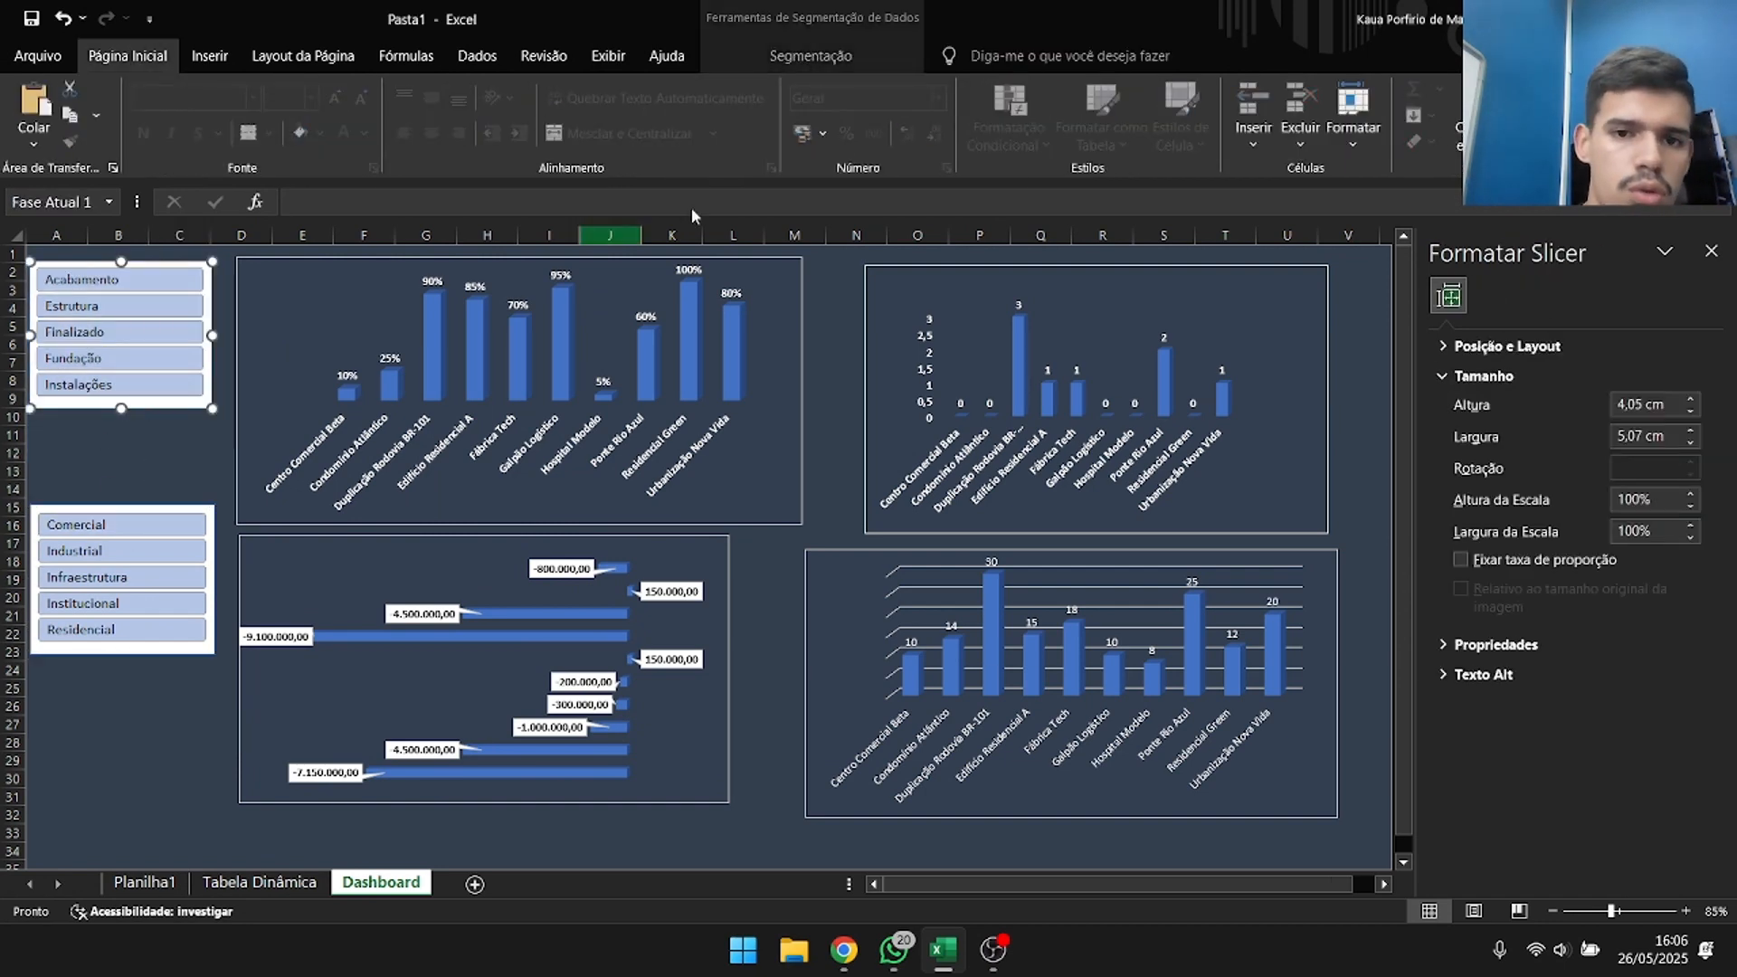
click(830, 55)
click(858, 106)
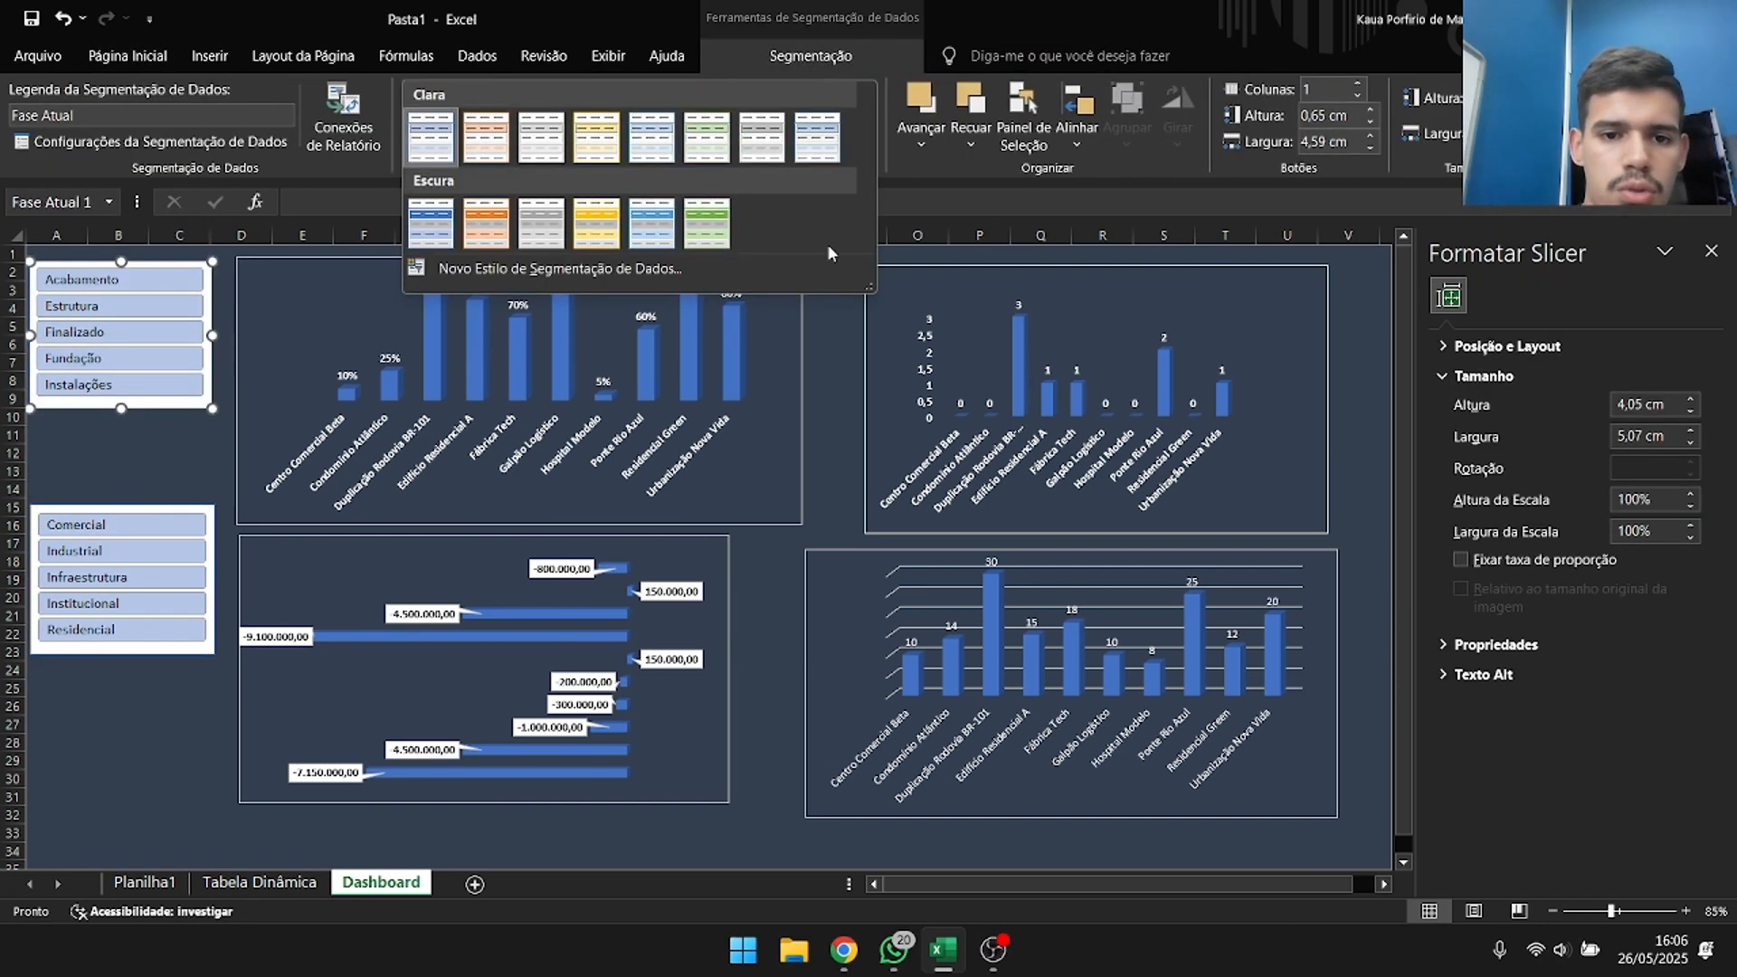
click(421, 210)
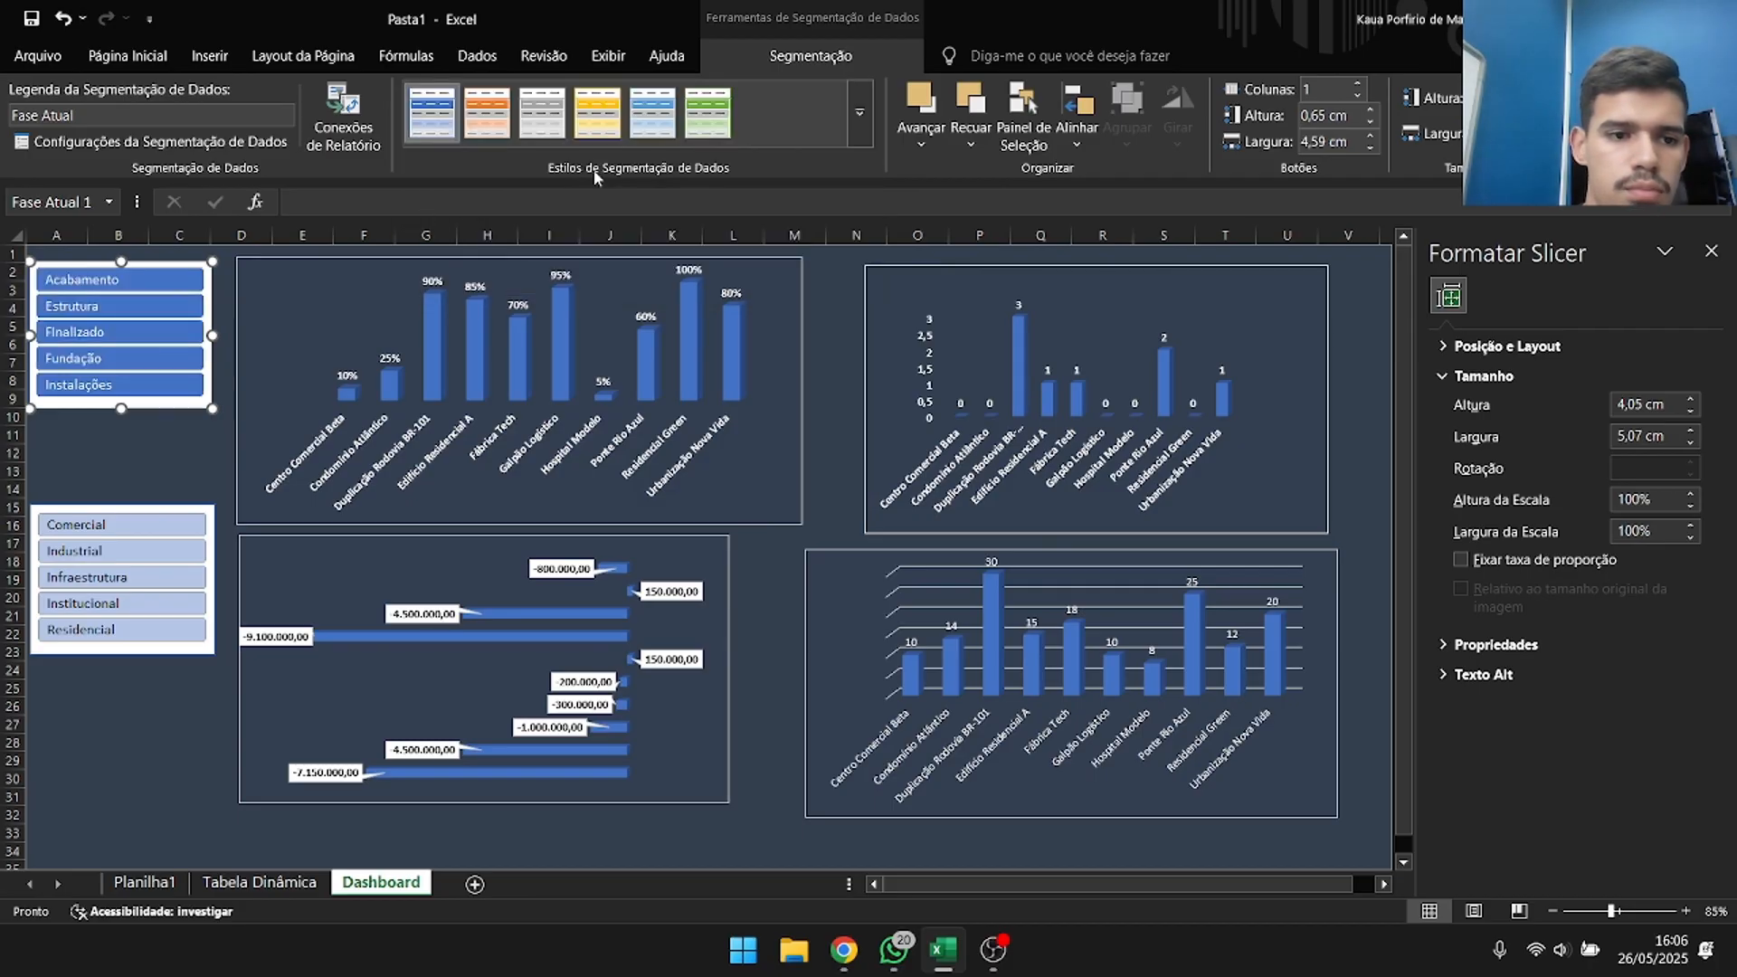
click(120, 644)
click(433, 111)
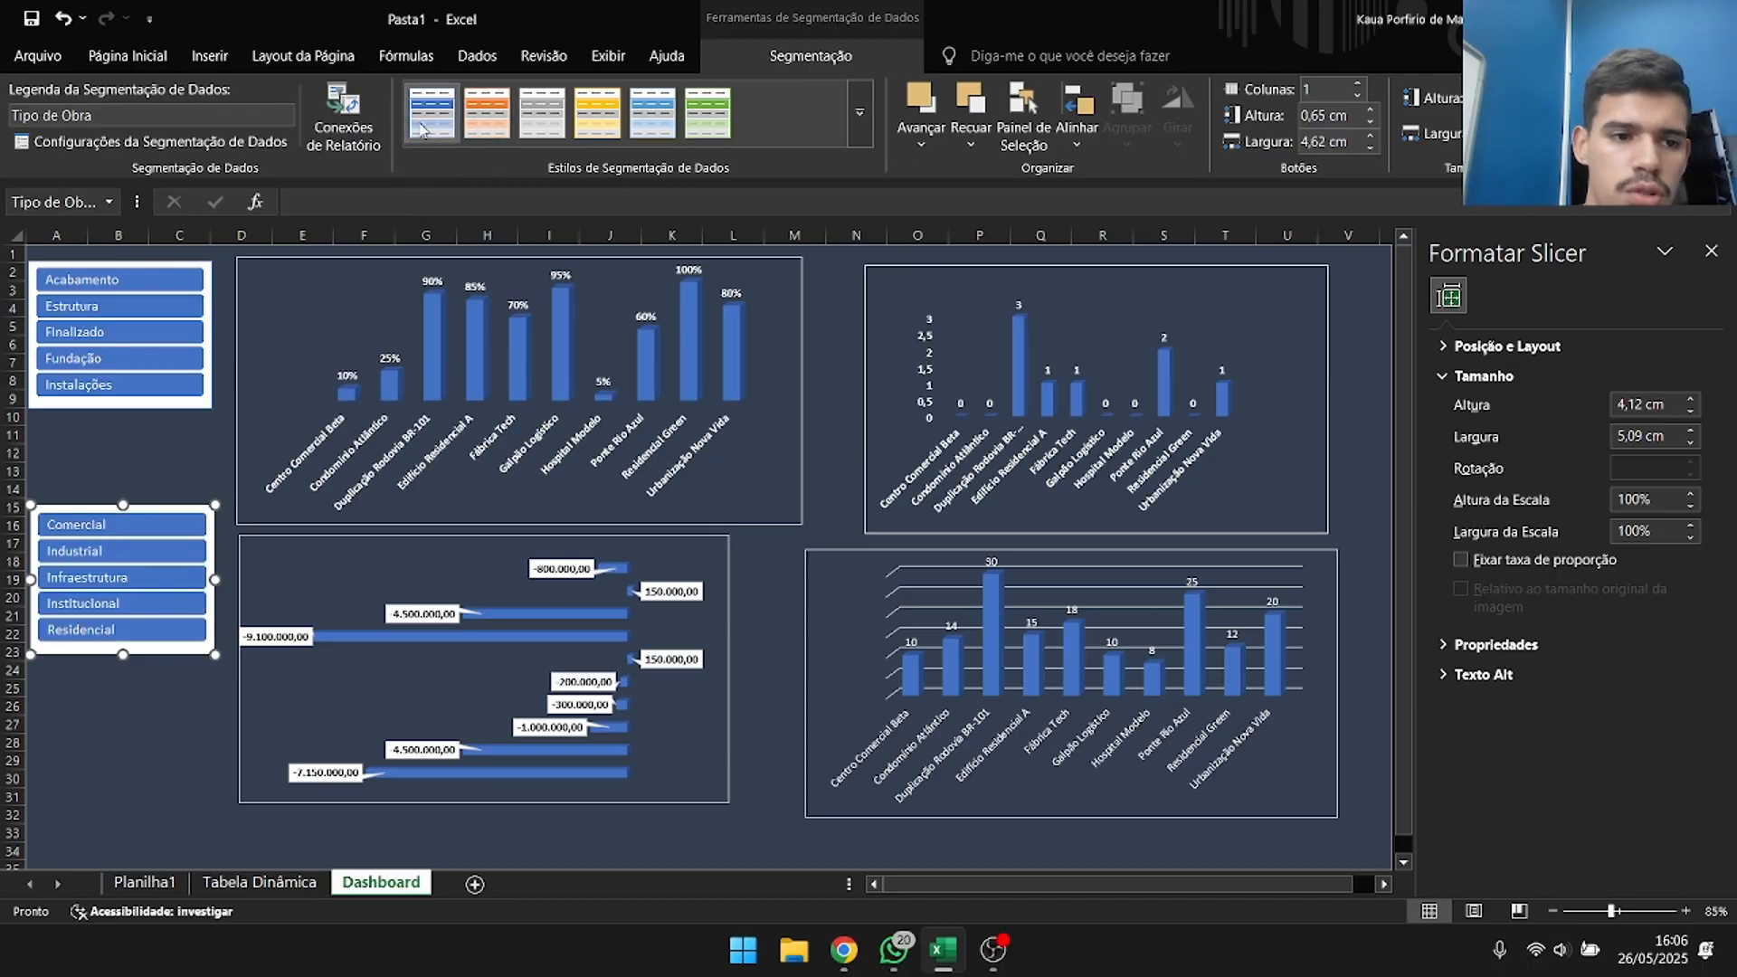
click(860, 112)
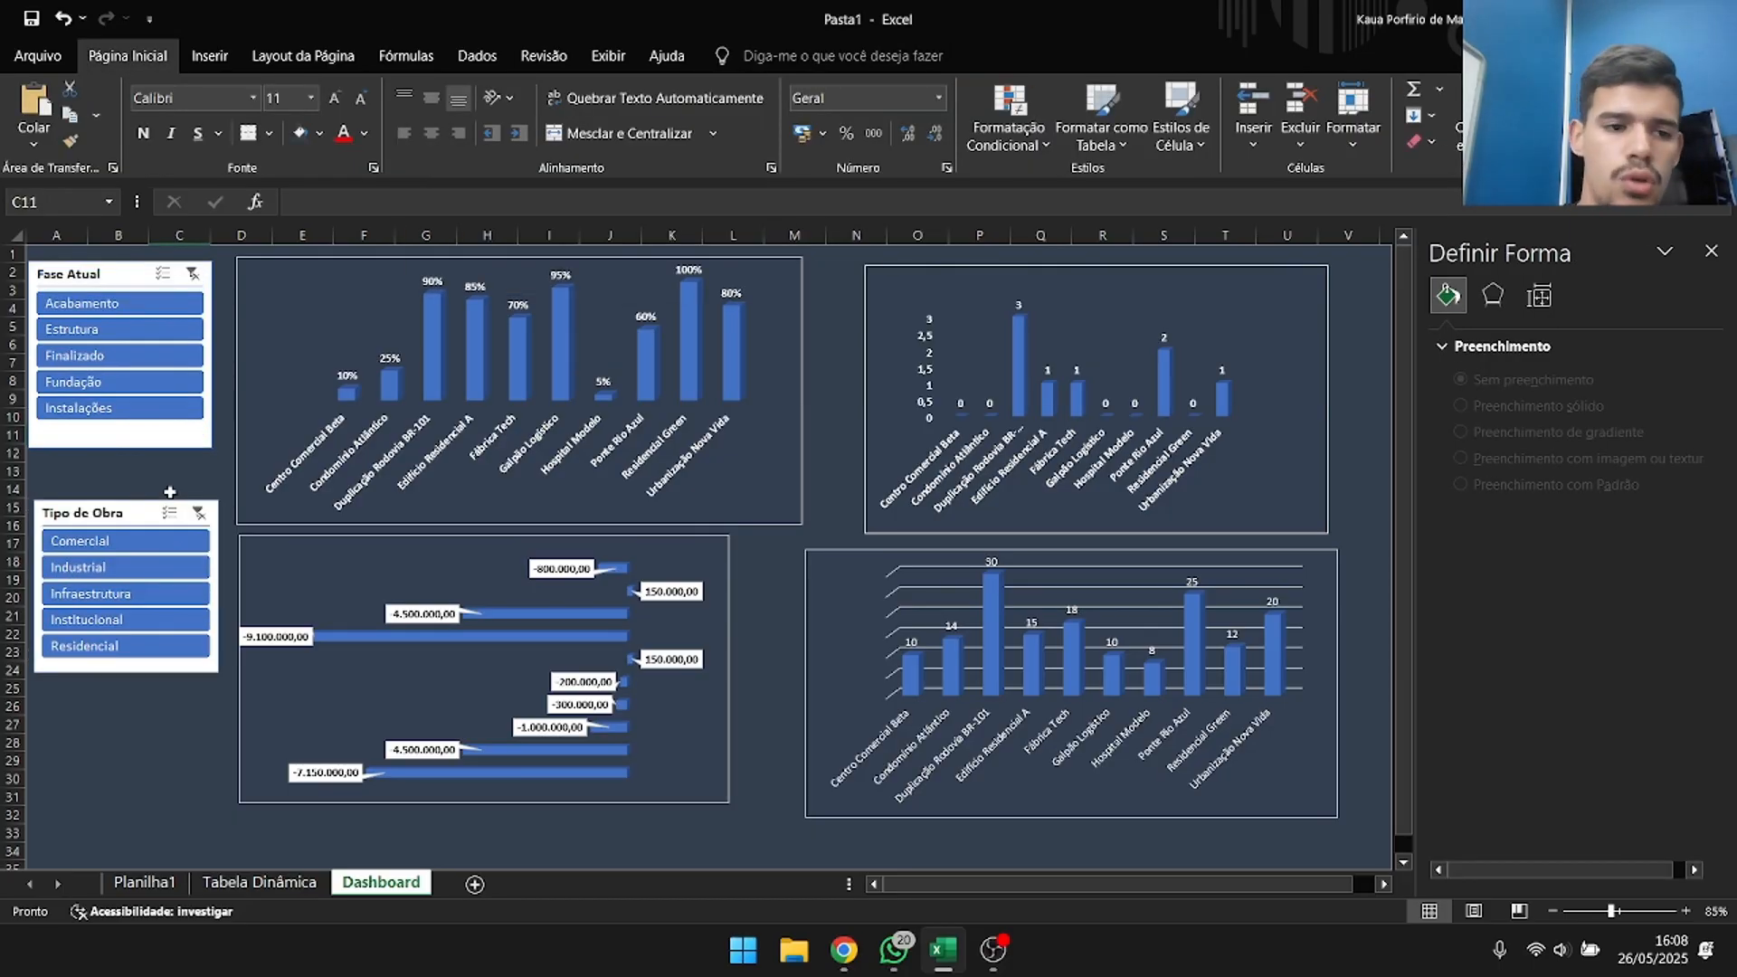
Test the Fase Atual slicer with Acabamento, Estrutura and Finalizado, clear the filter, and filter by Acabamento again.
click(100, 315)
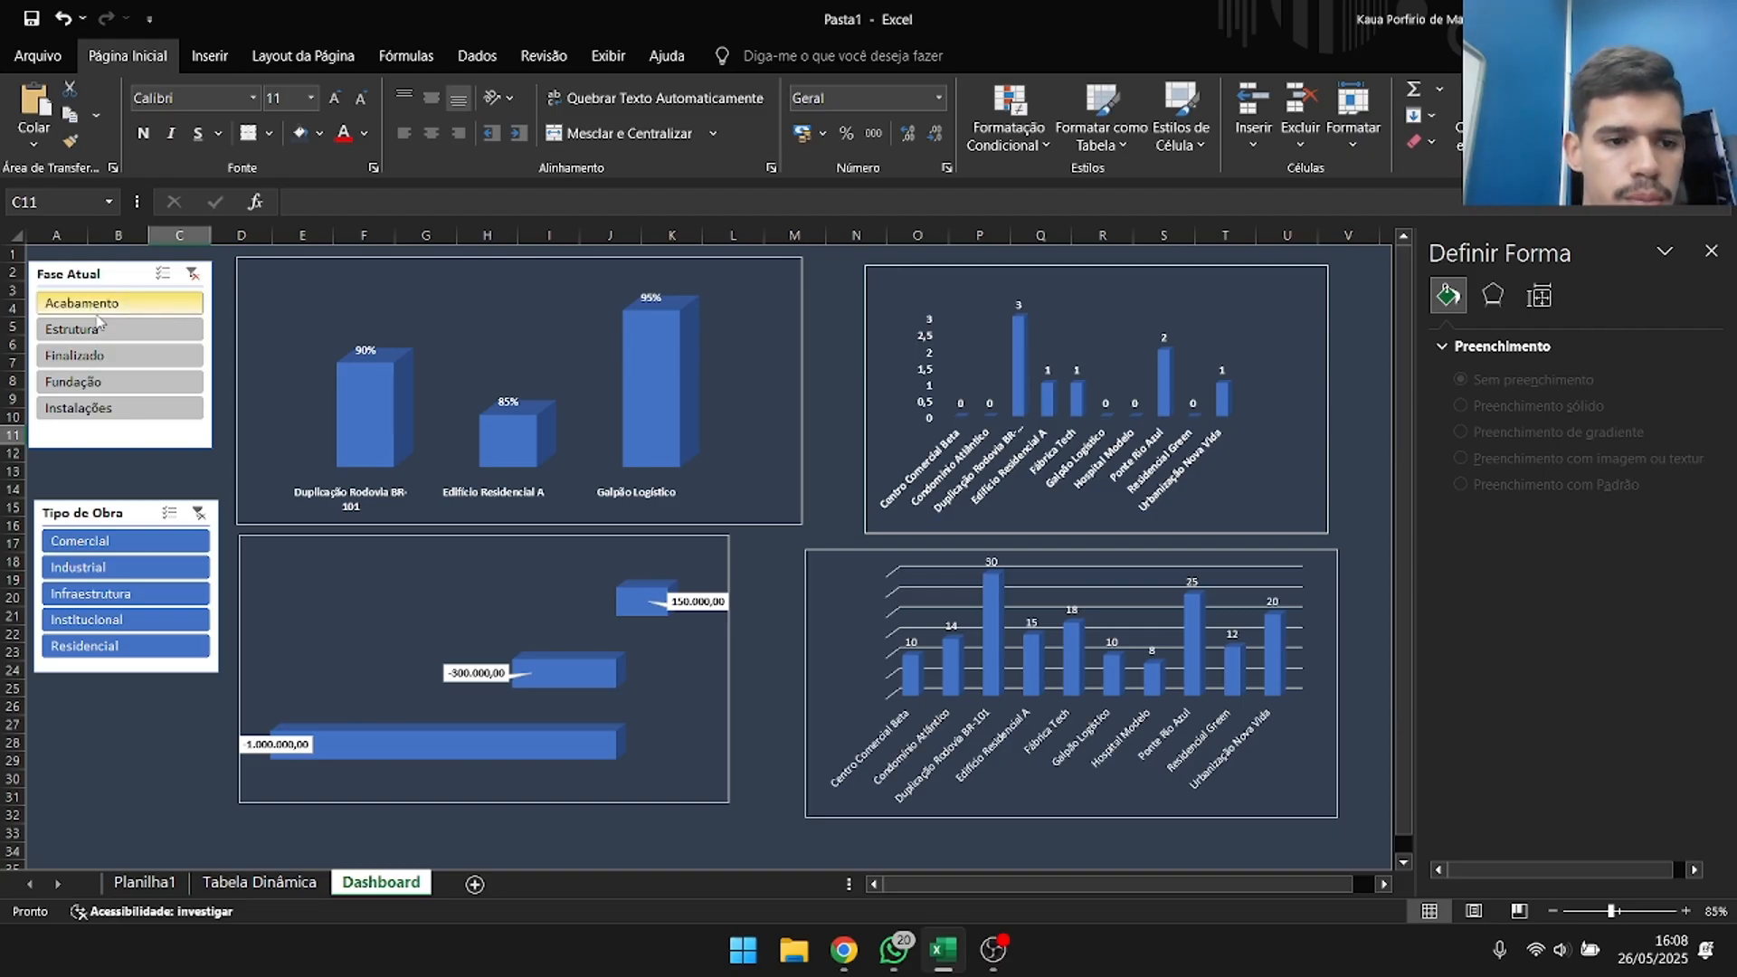
click(99, 329)
click(147, 357)
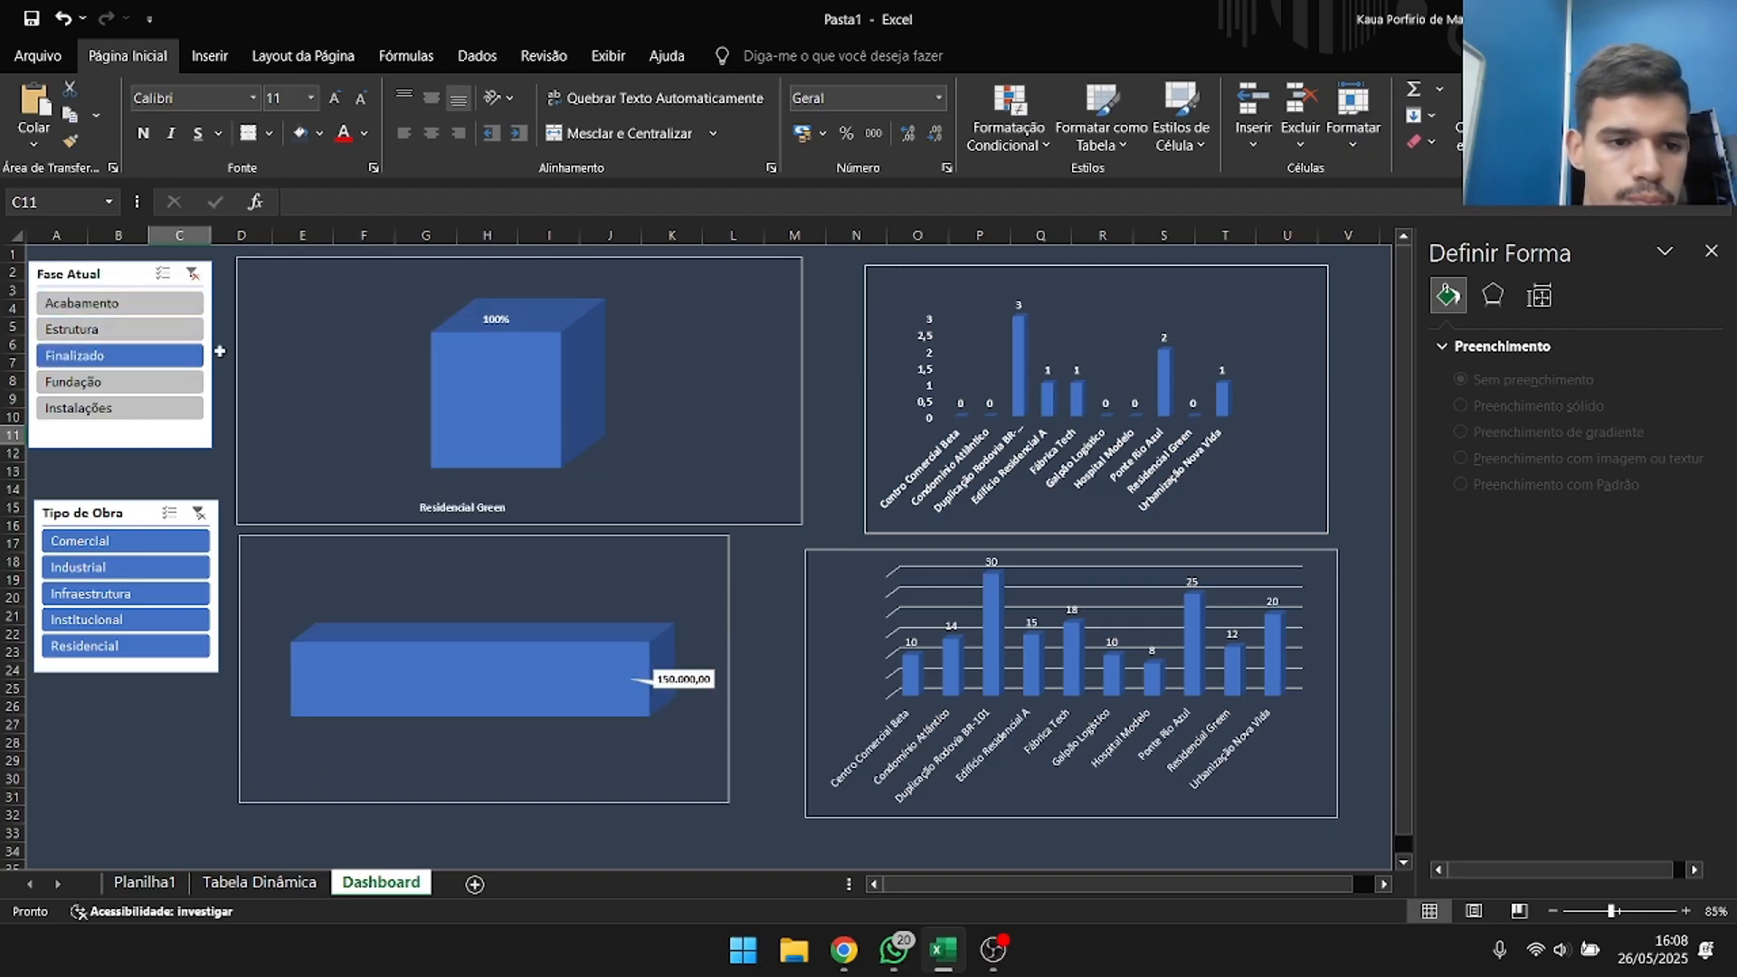
click(192, 275)
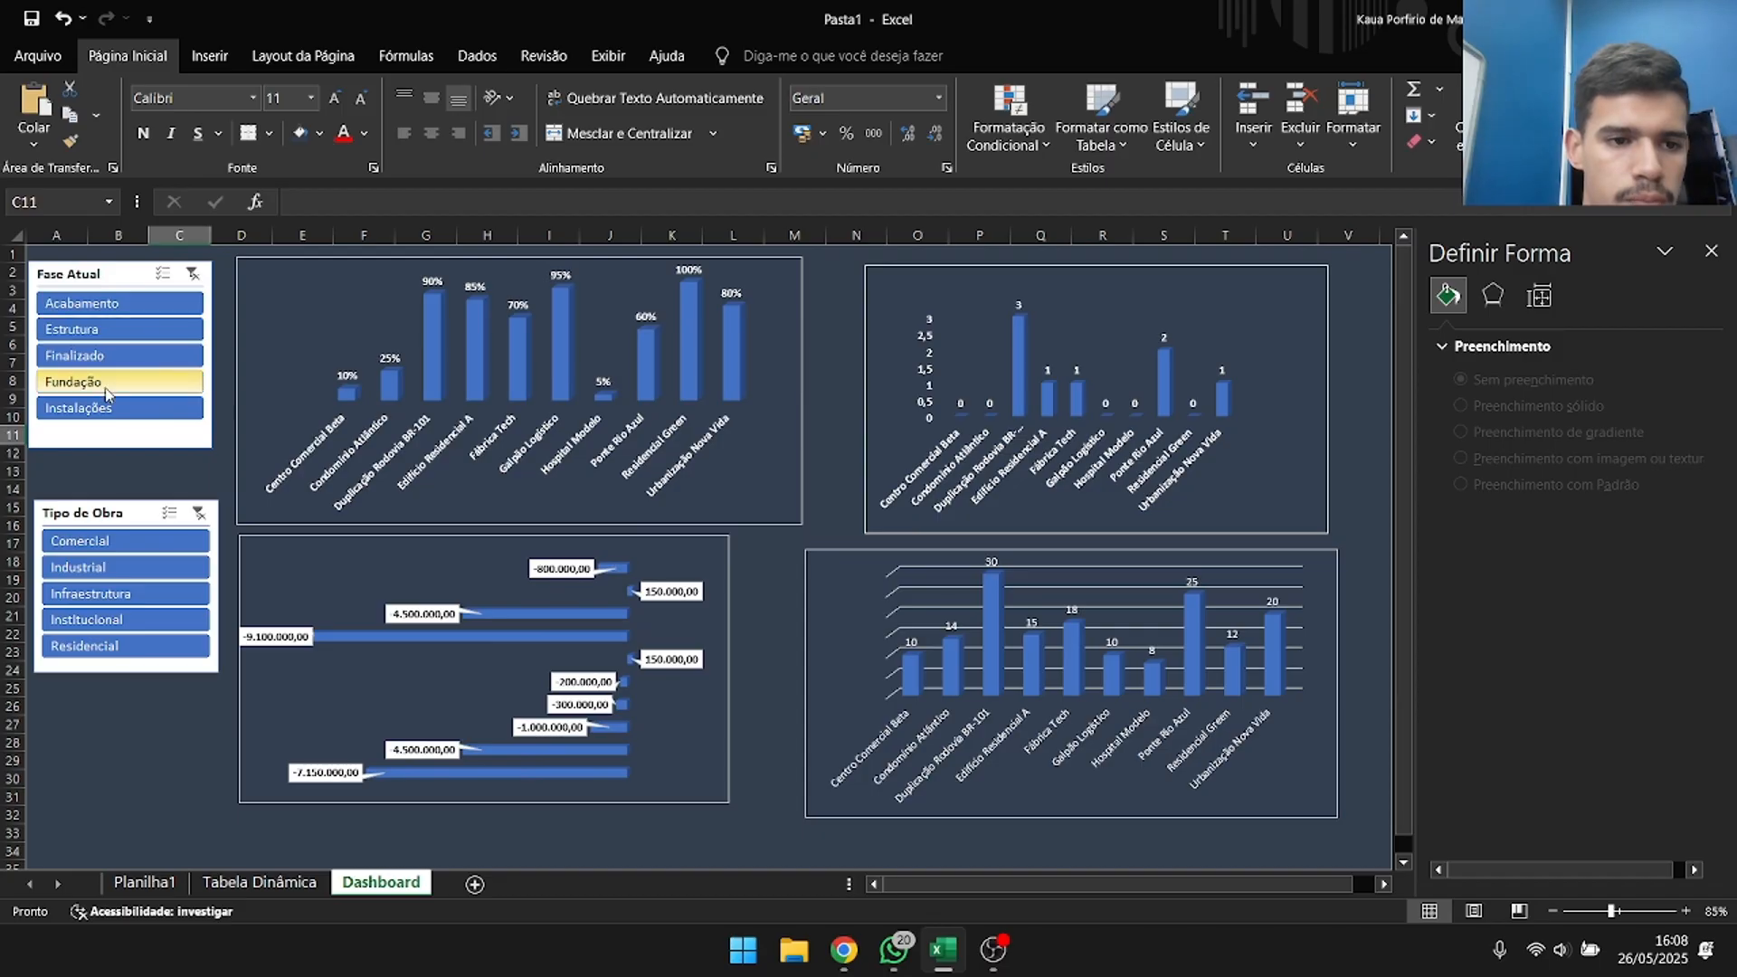
click(118, 303)
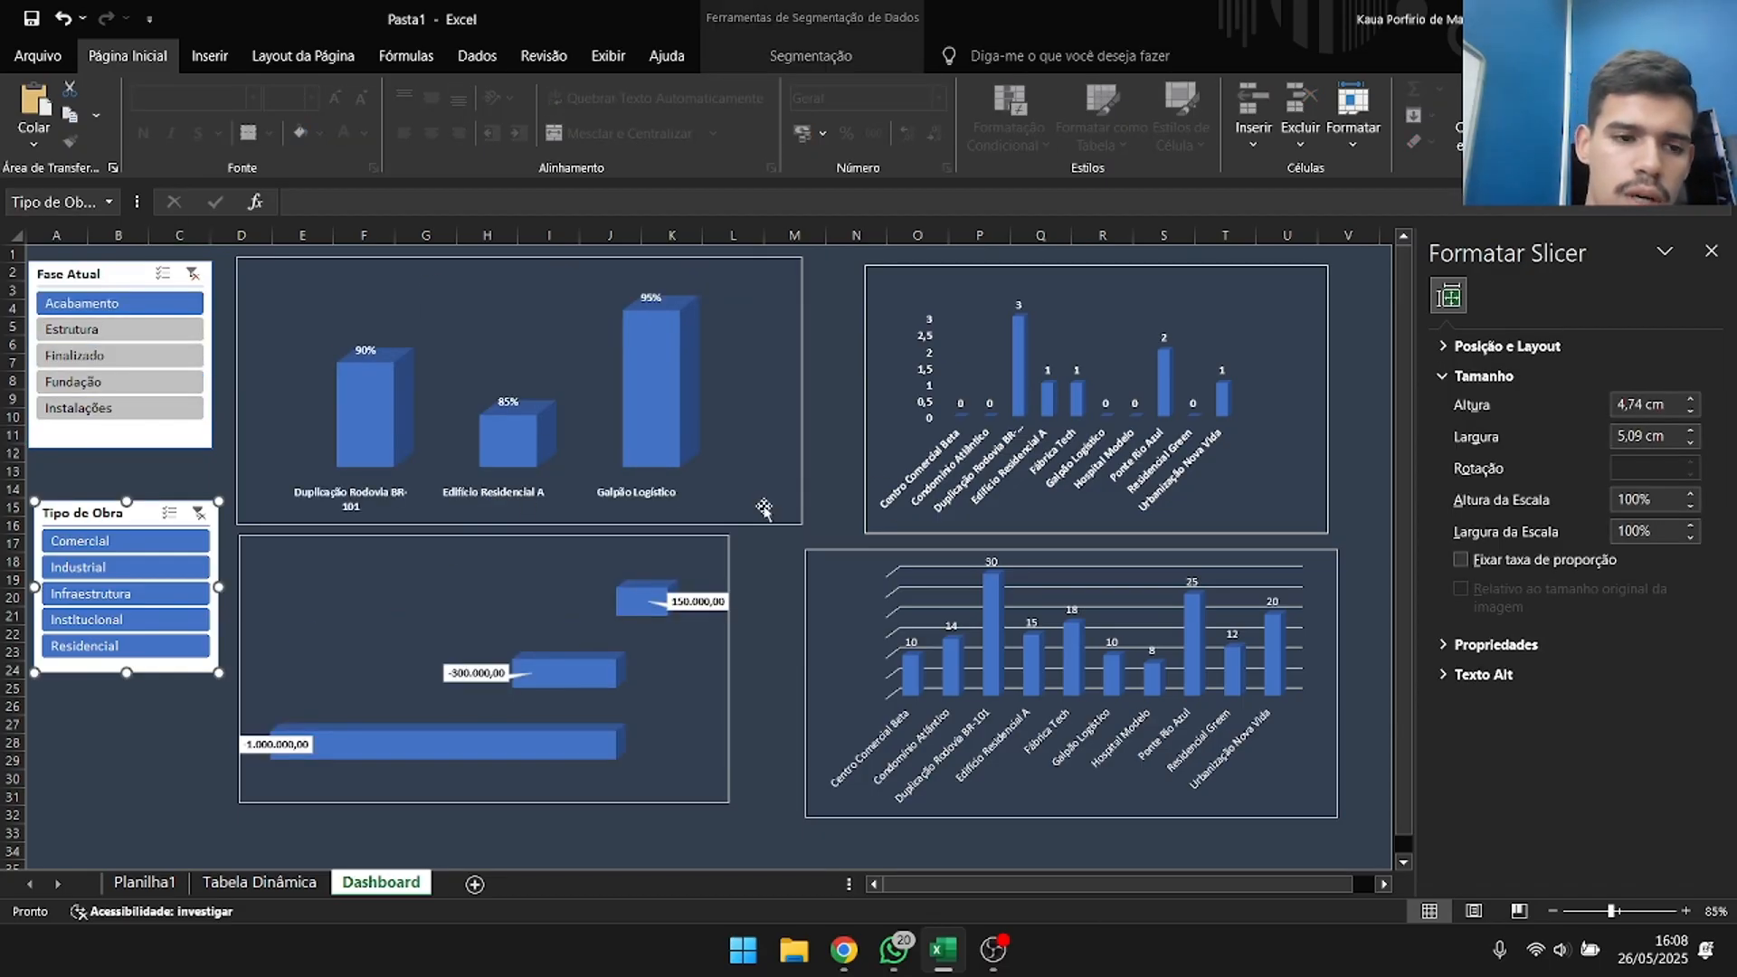
Clear the Fase Atual filter and extend that slicer's report connections to Tabela dinâmica4 and Tabela dinâmica7.
click(184, 277)
click(189, 275)
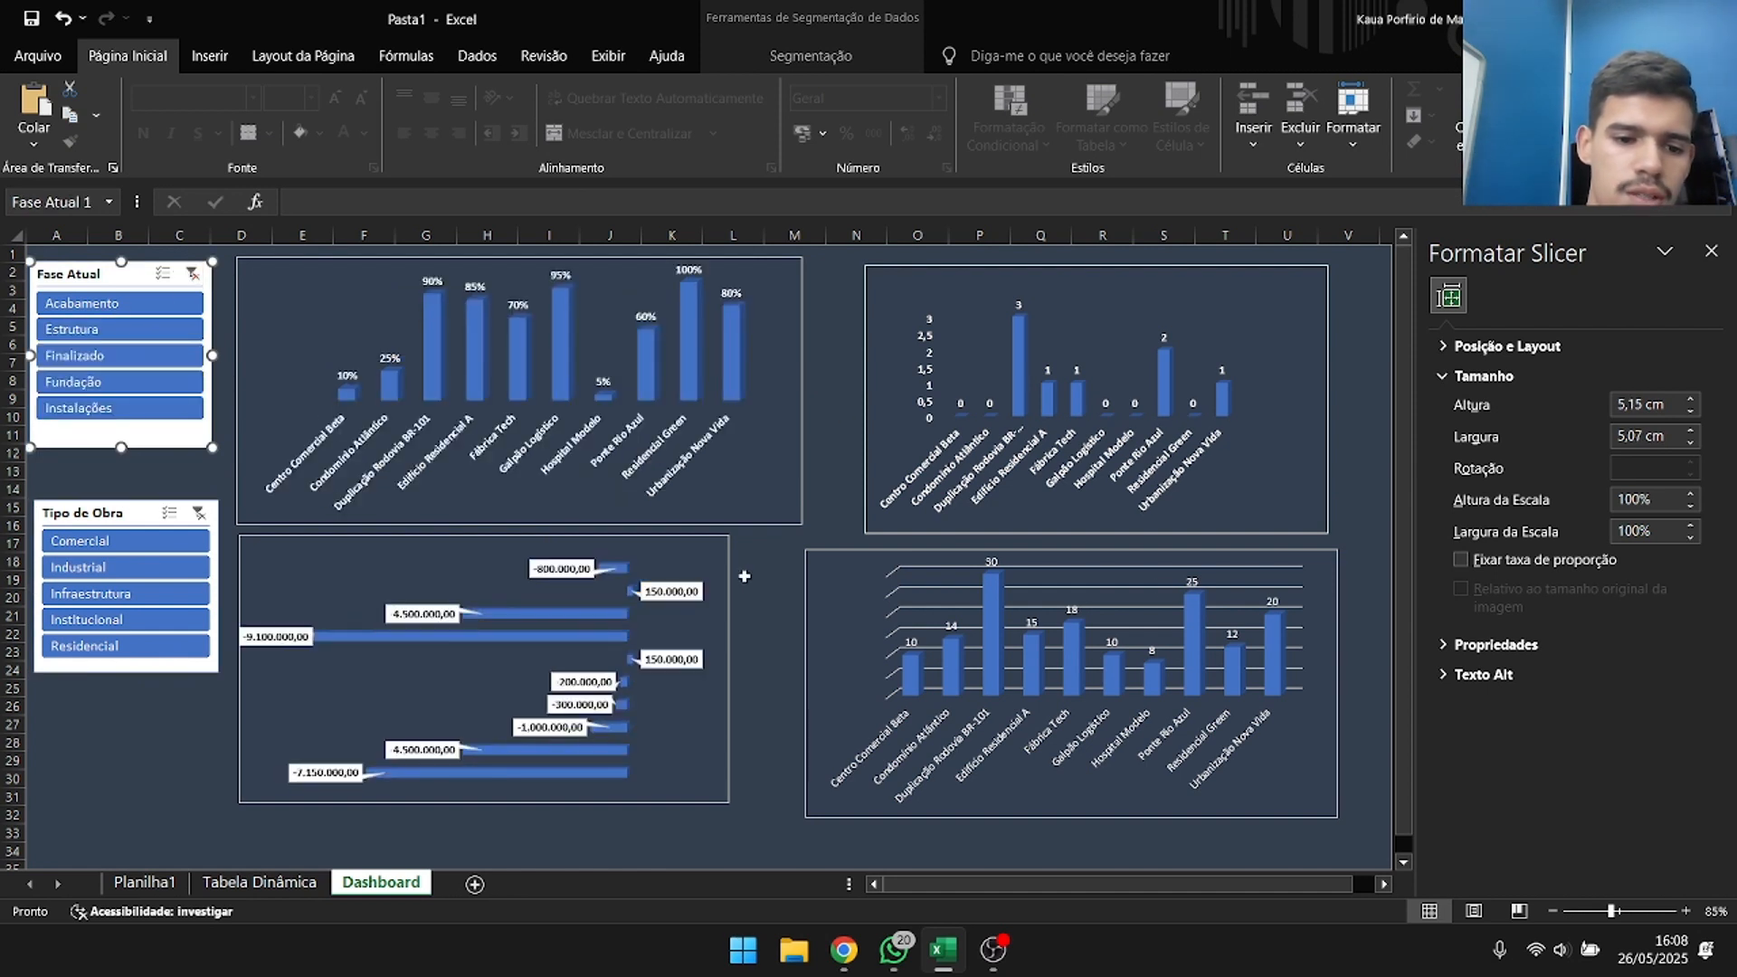
right_click(140, 287)
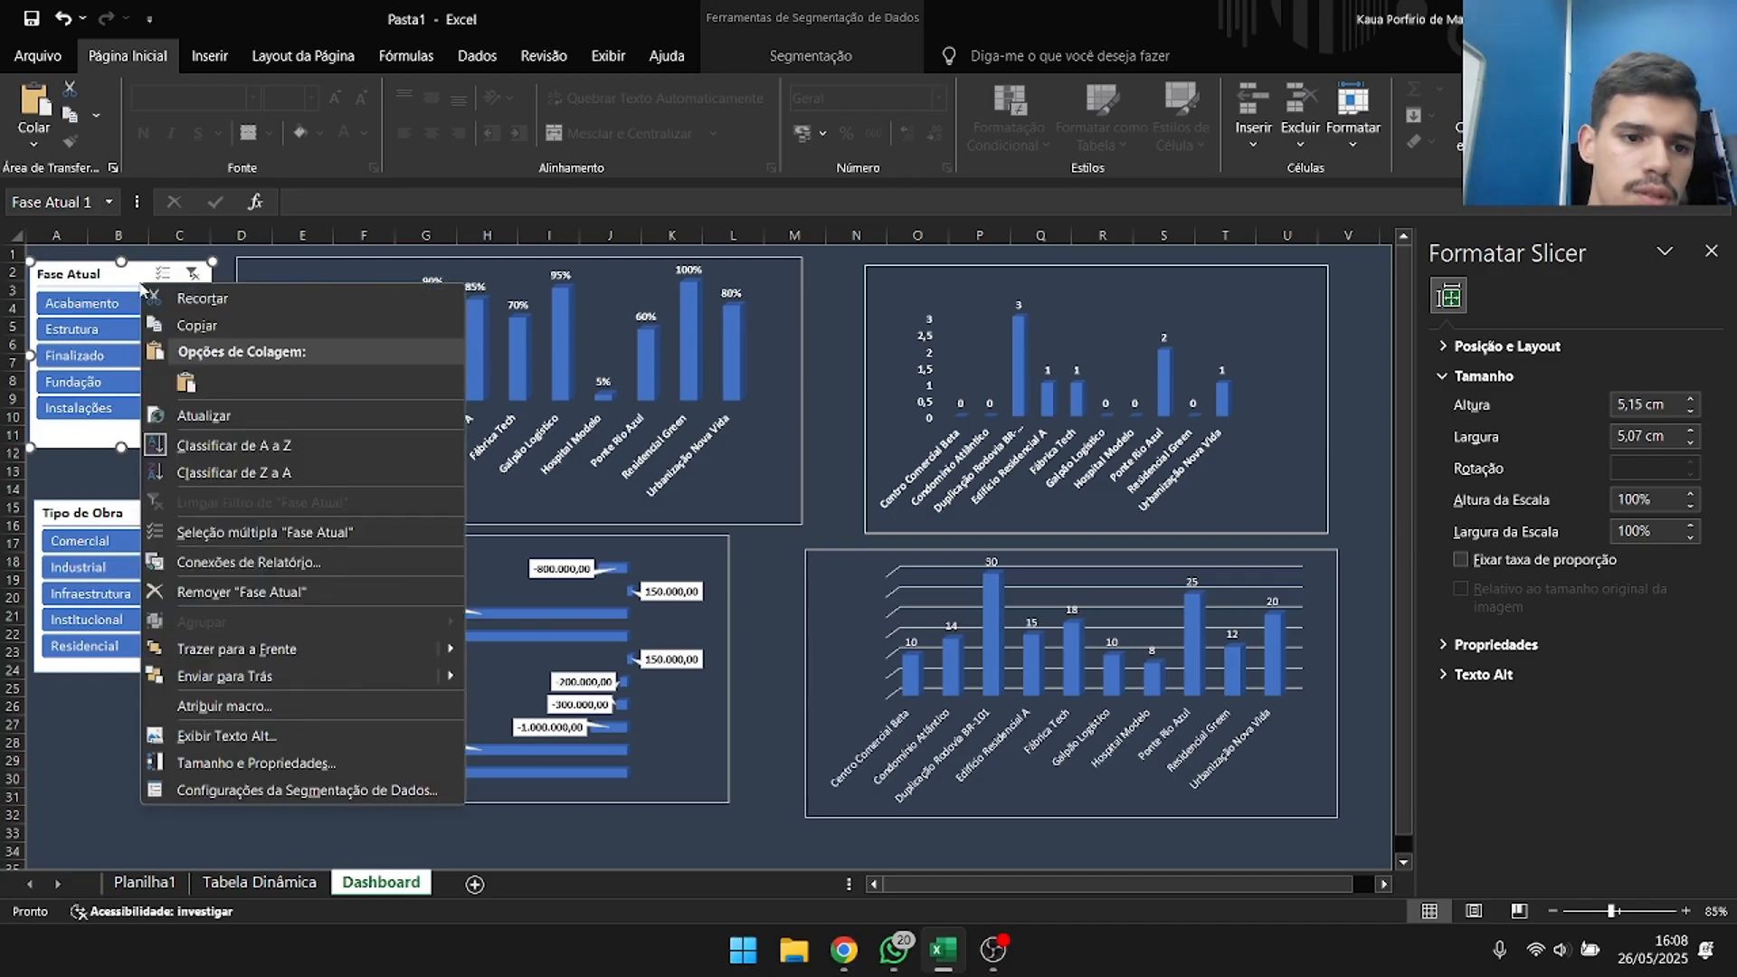
click(222, 562)
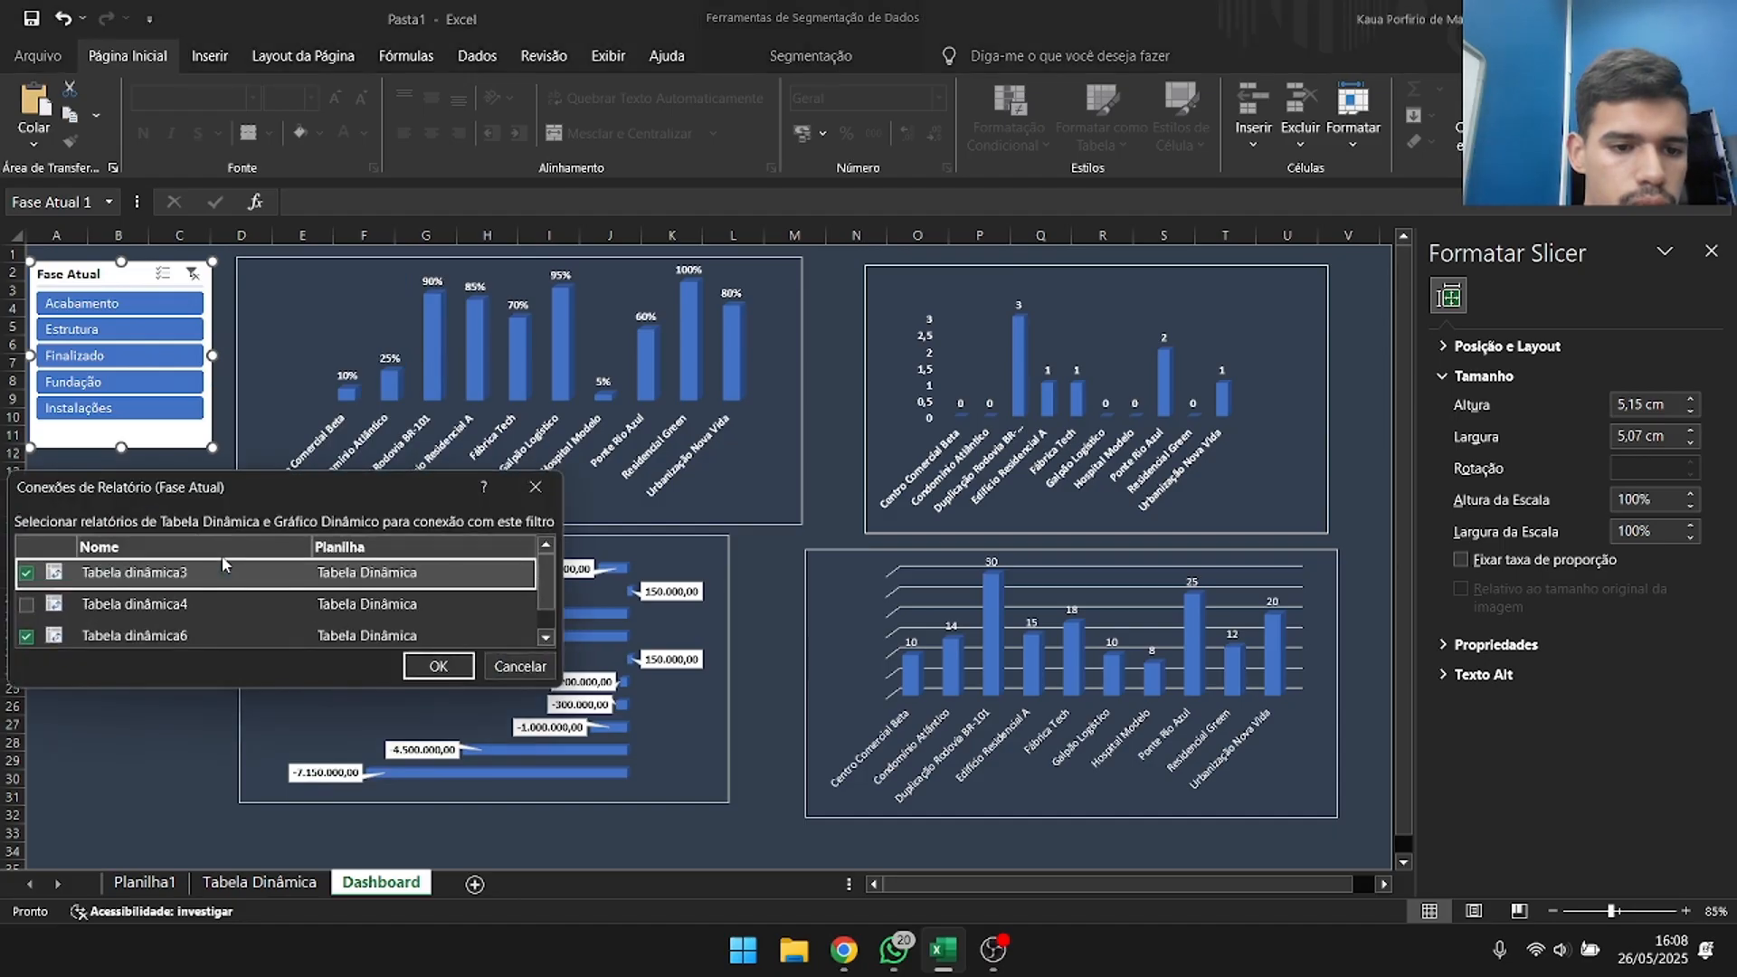
drag(270, 485, 423, 291)
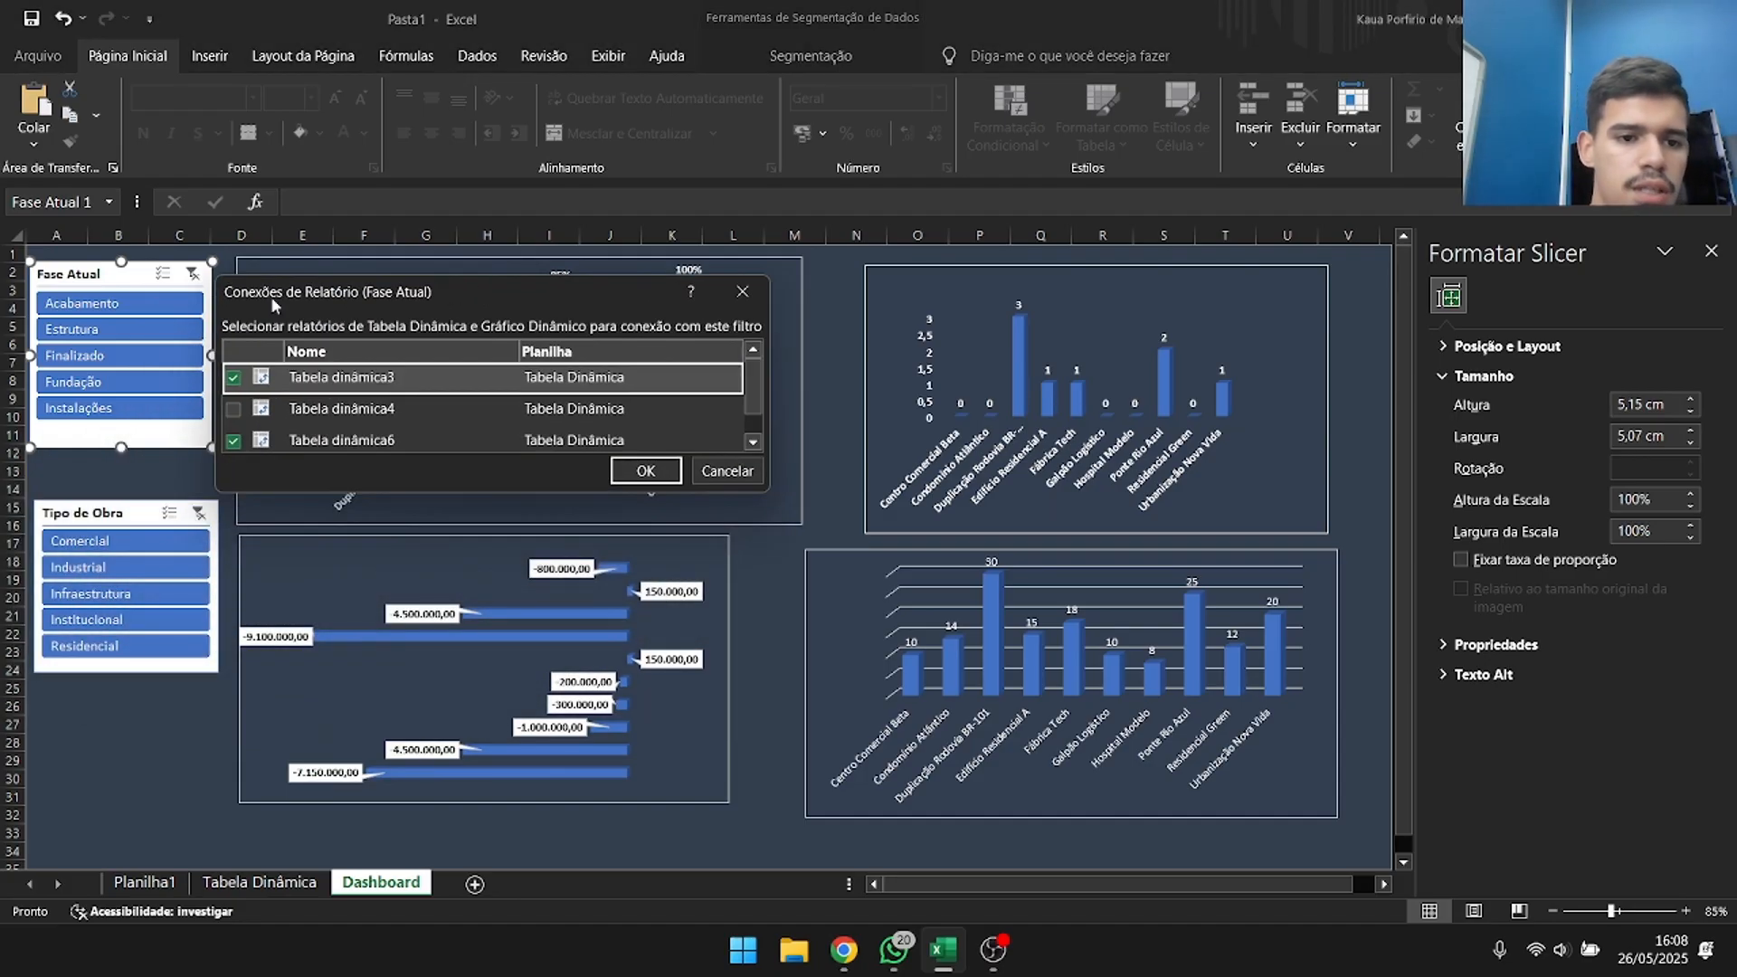
drag(767, 490, 800, 644)
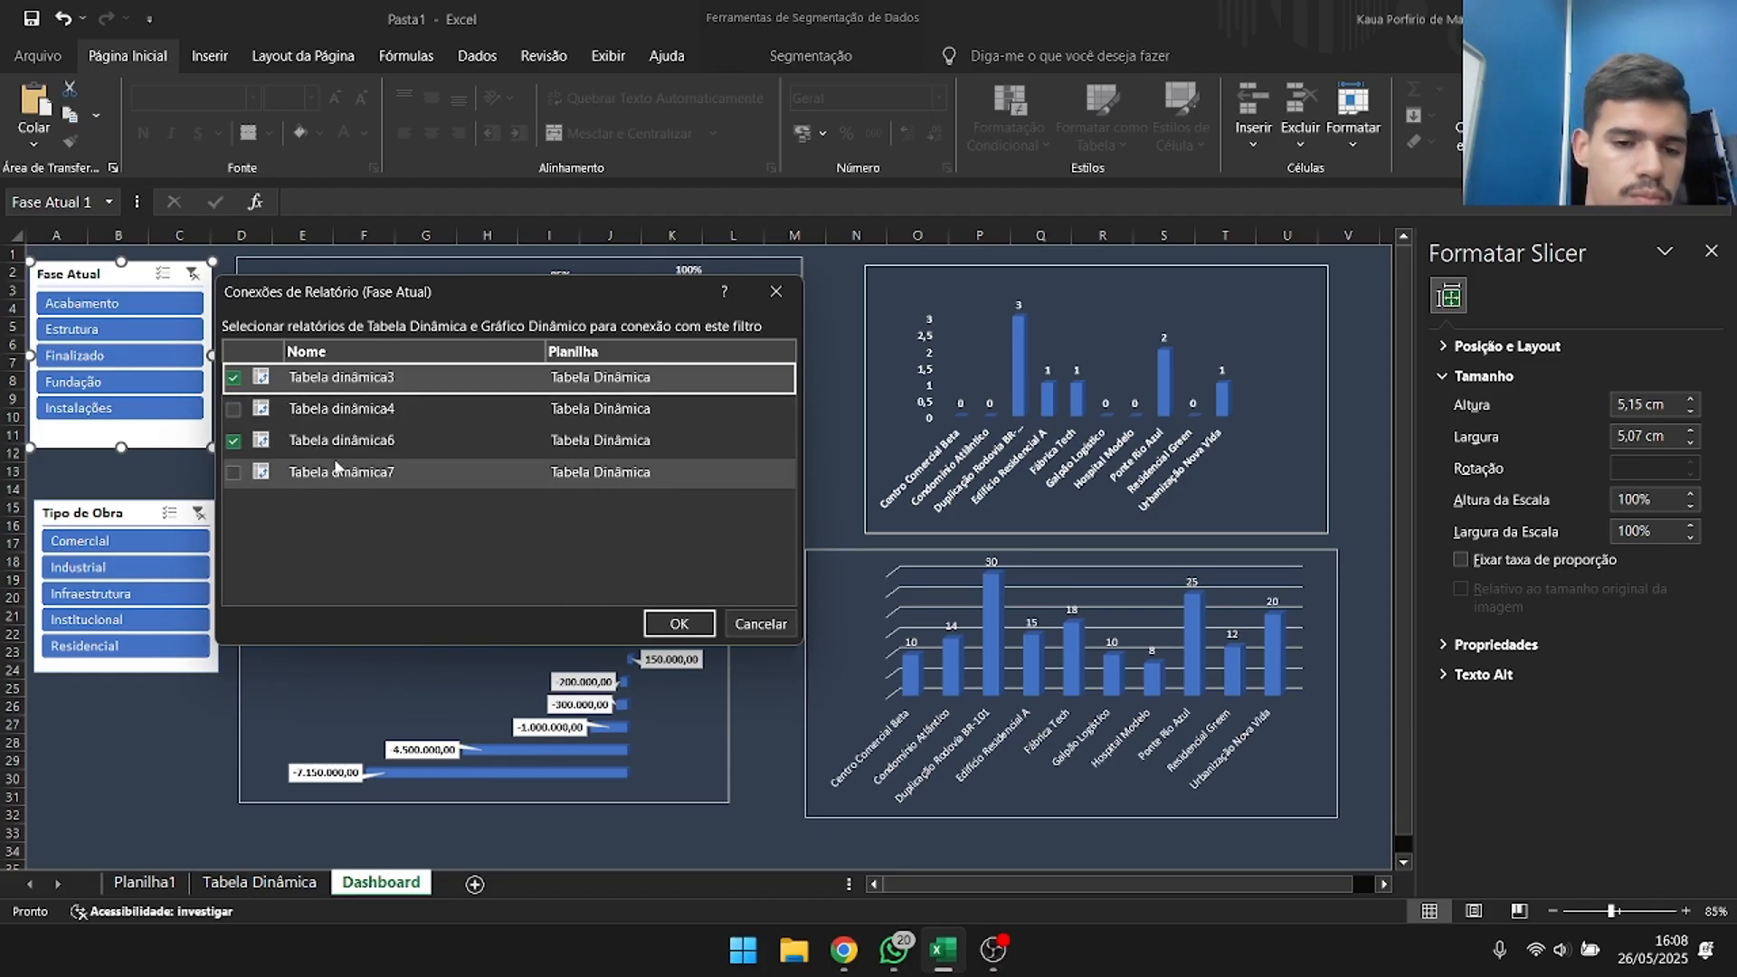
click(234, 471)
click(234, 408)
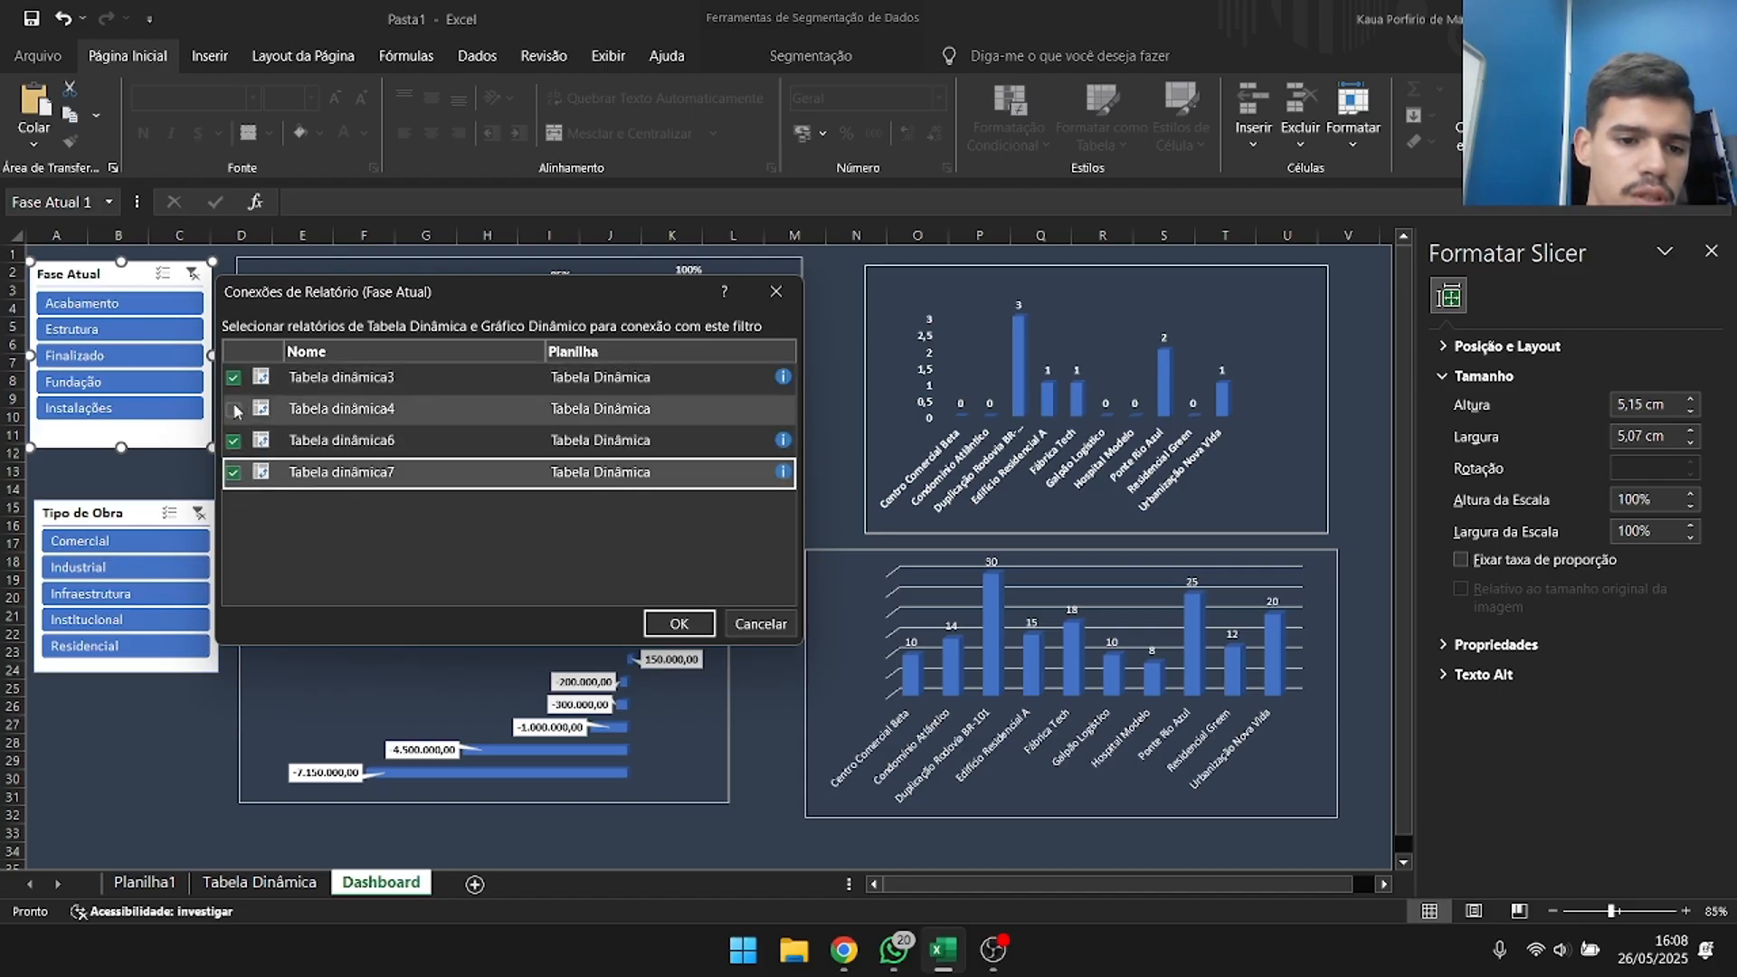
click(678, 623)
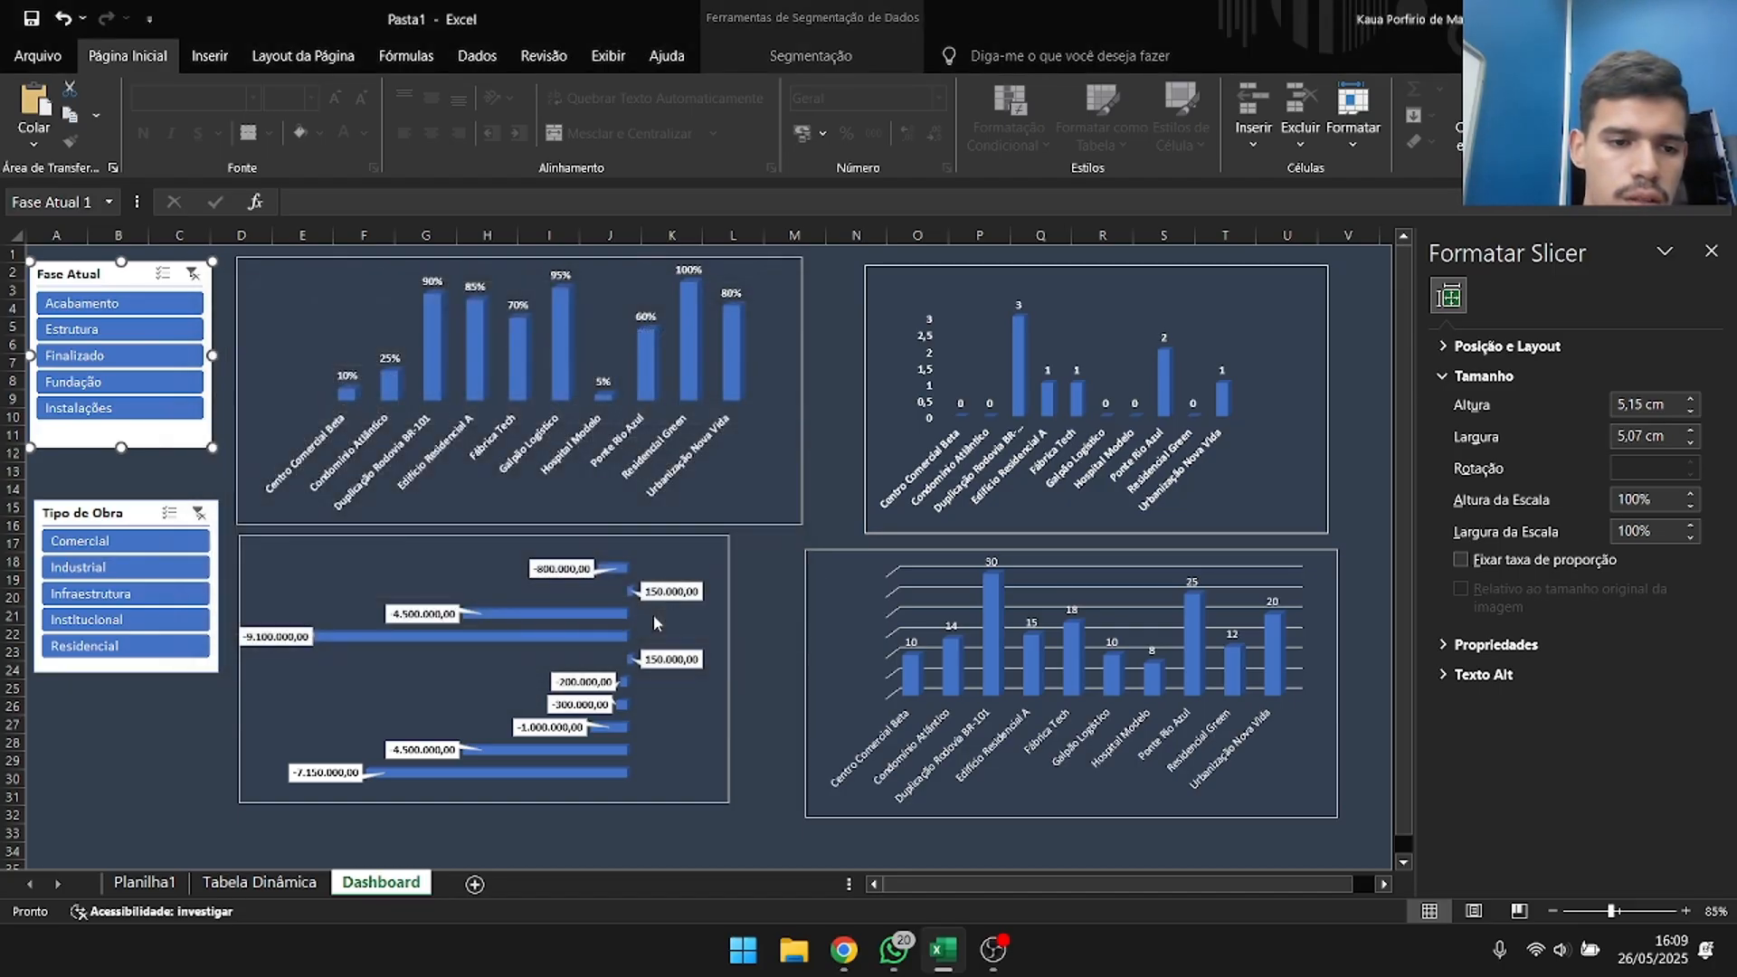
Test both slicers with Finalizado, Infraestrutura, Institucional and Residencial, checking that all charts respond, and clear the filters.
click(171, 359)
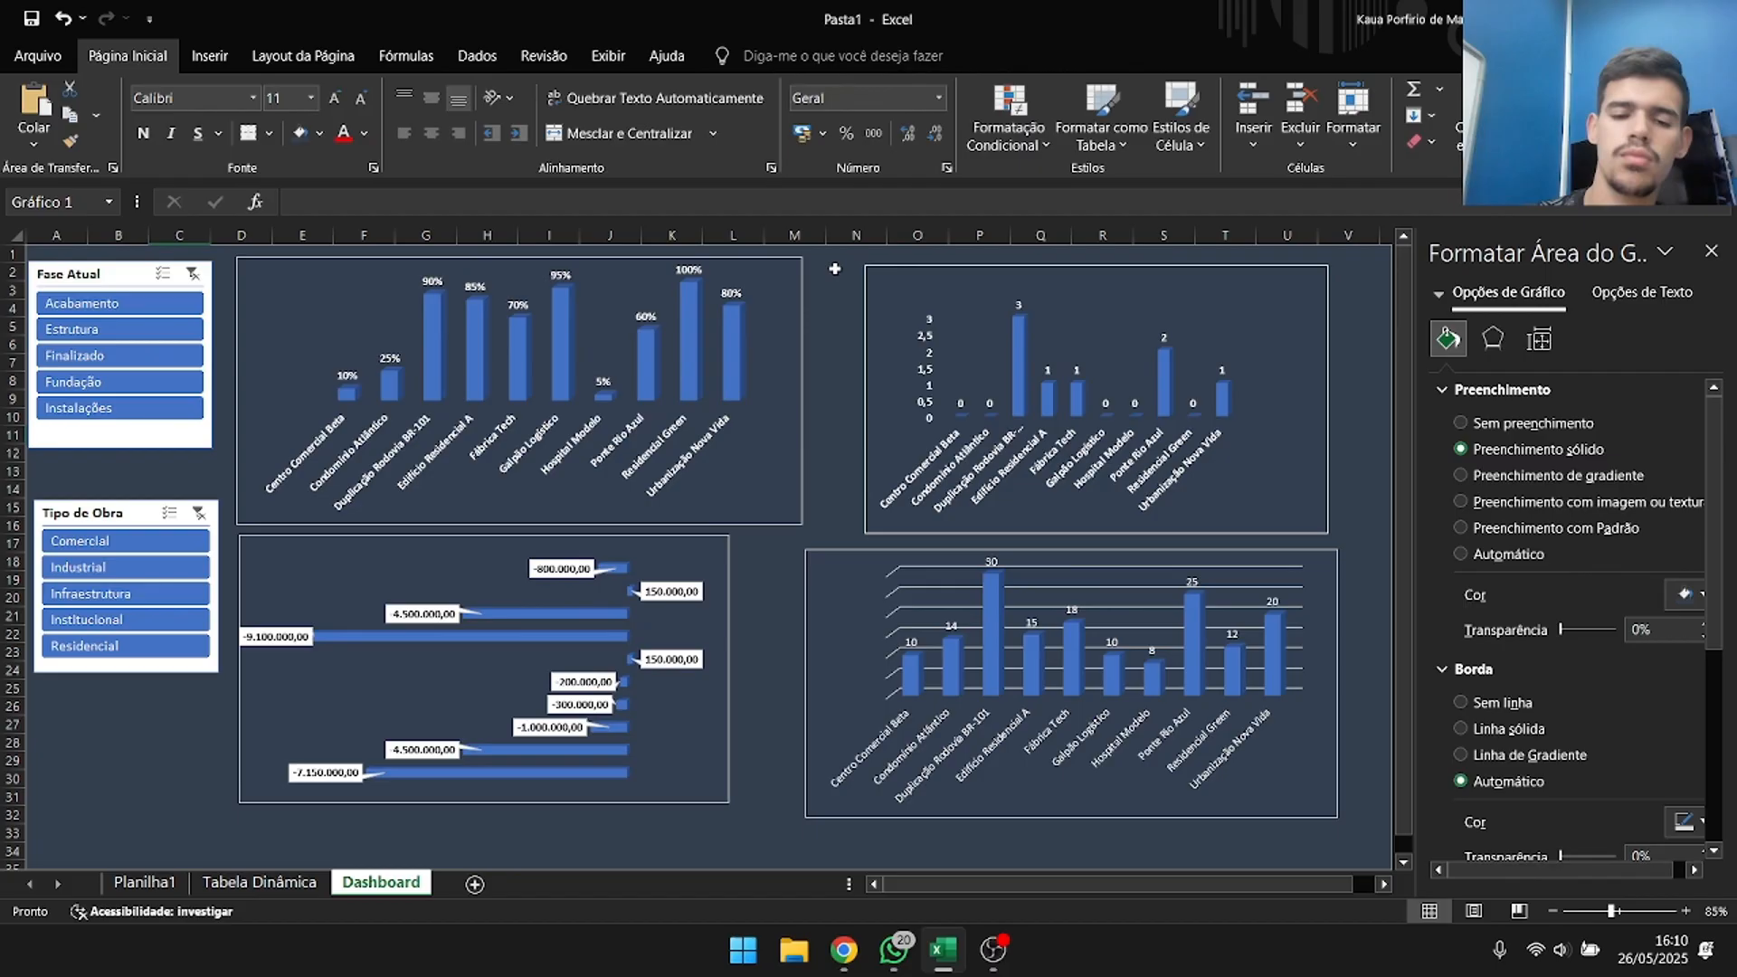
click(832, 267)
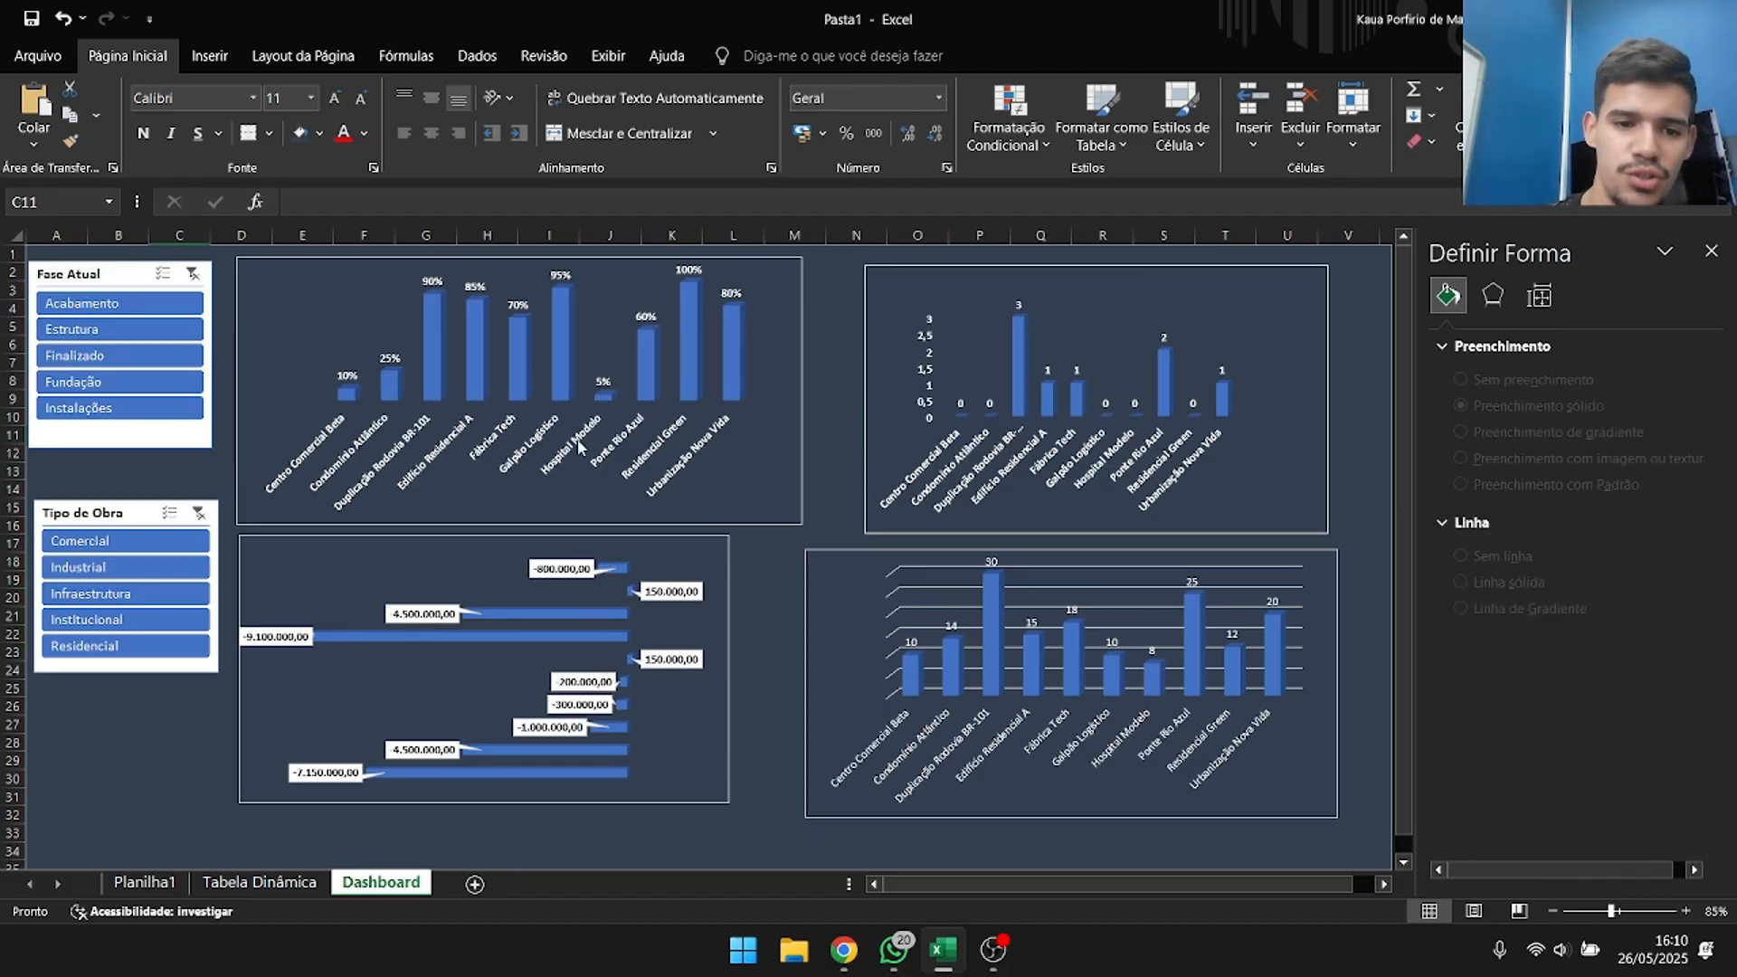
click(145, 594)
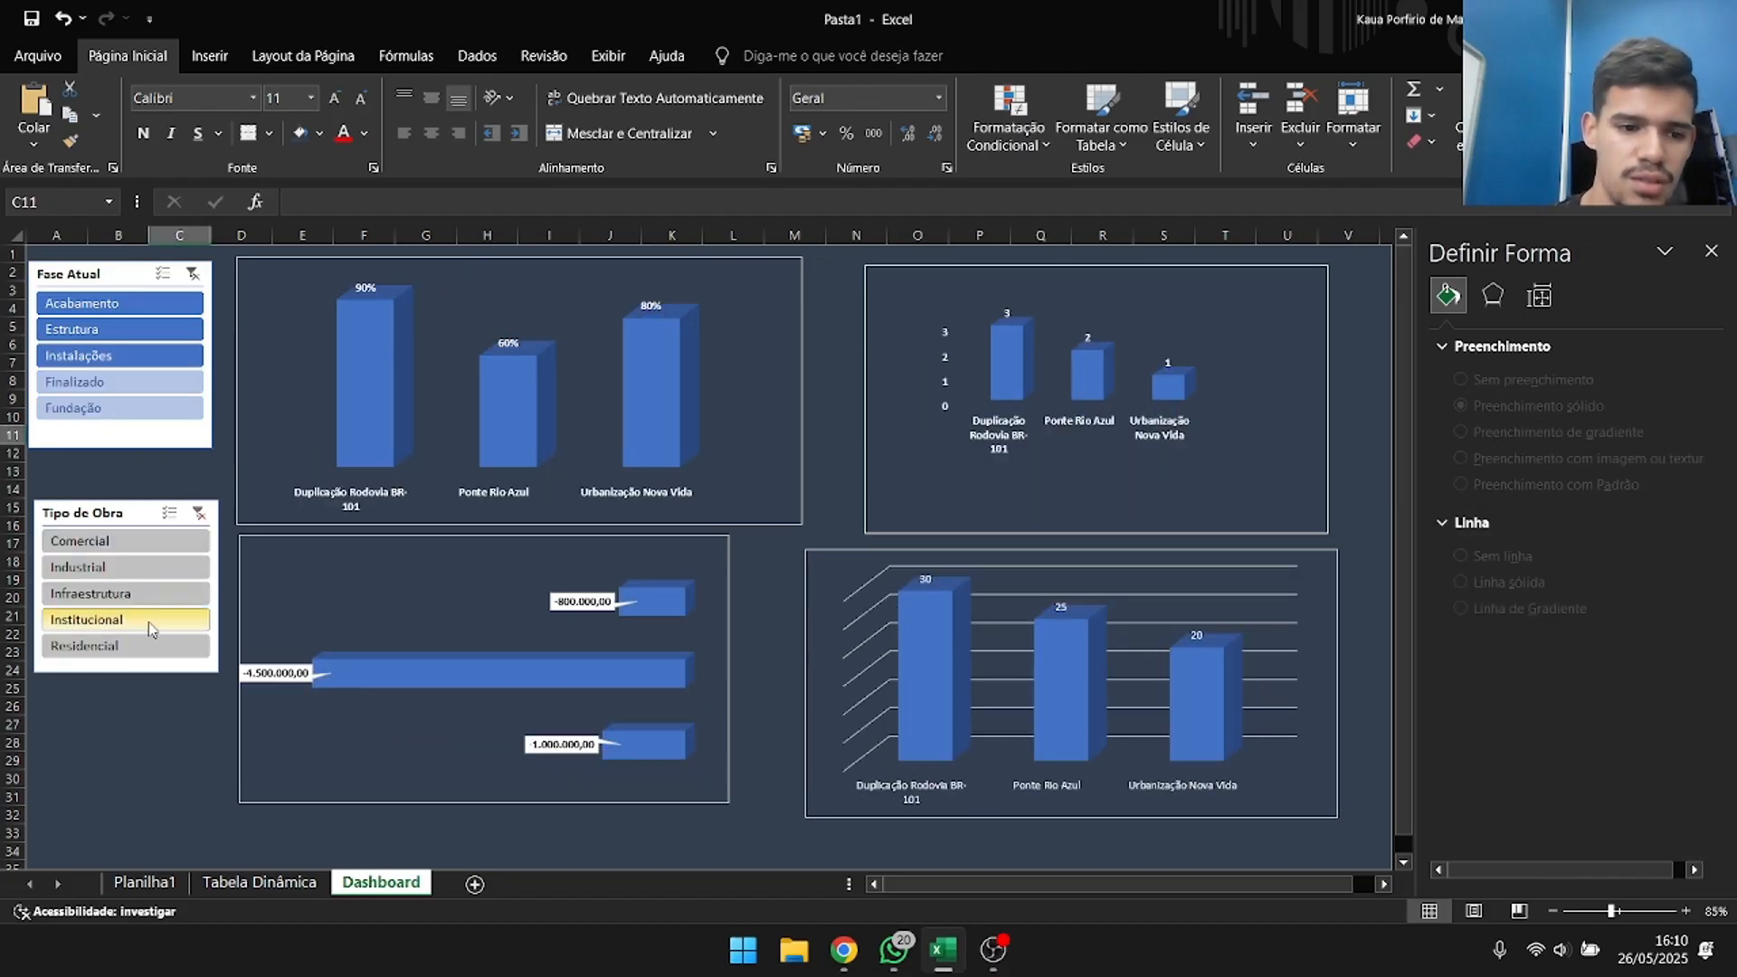
click(148, 622)
click(148, 645)
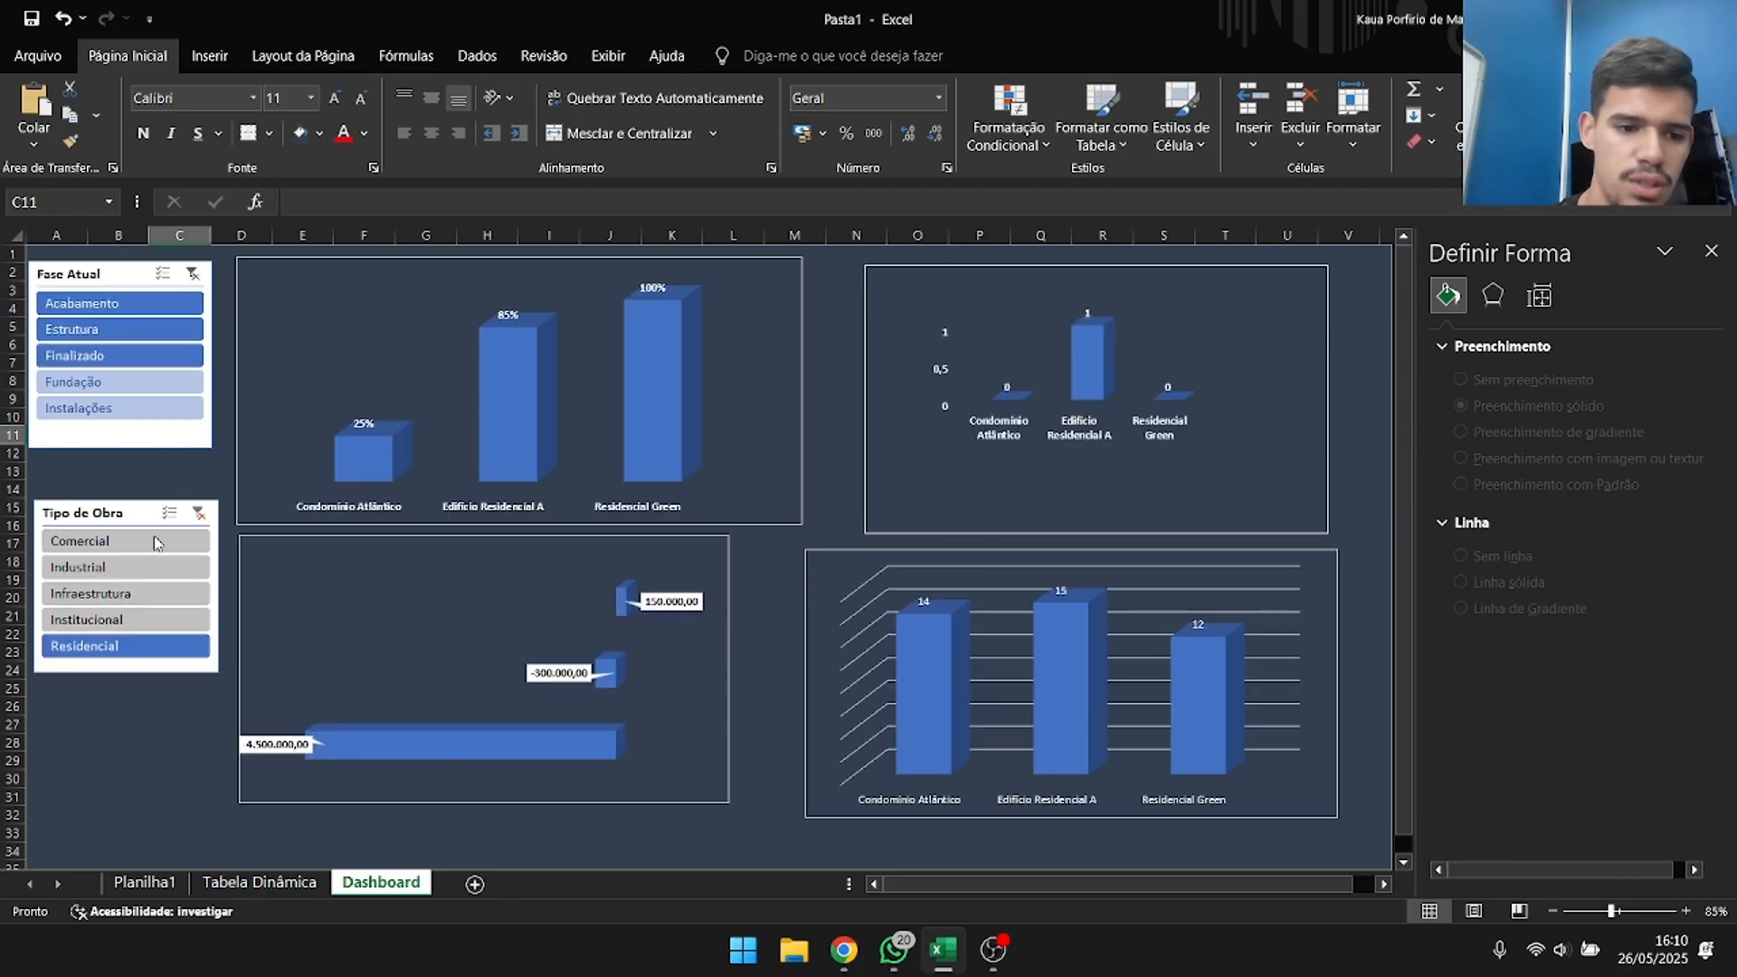
click(205, 514)
click(120, 356)
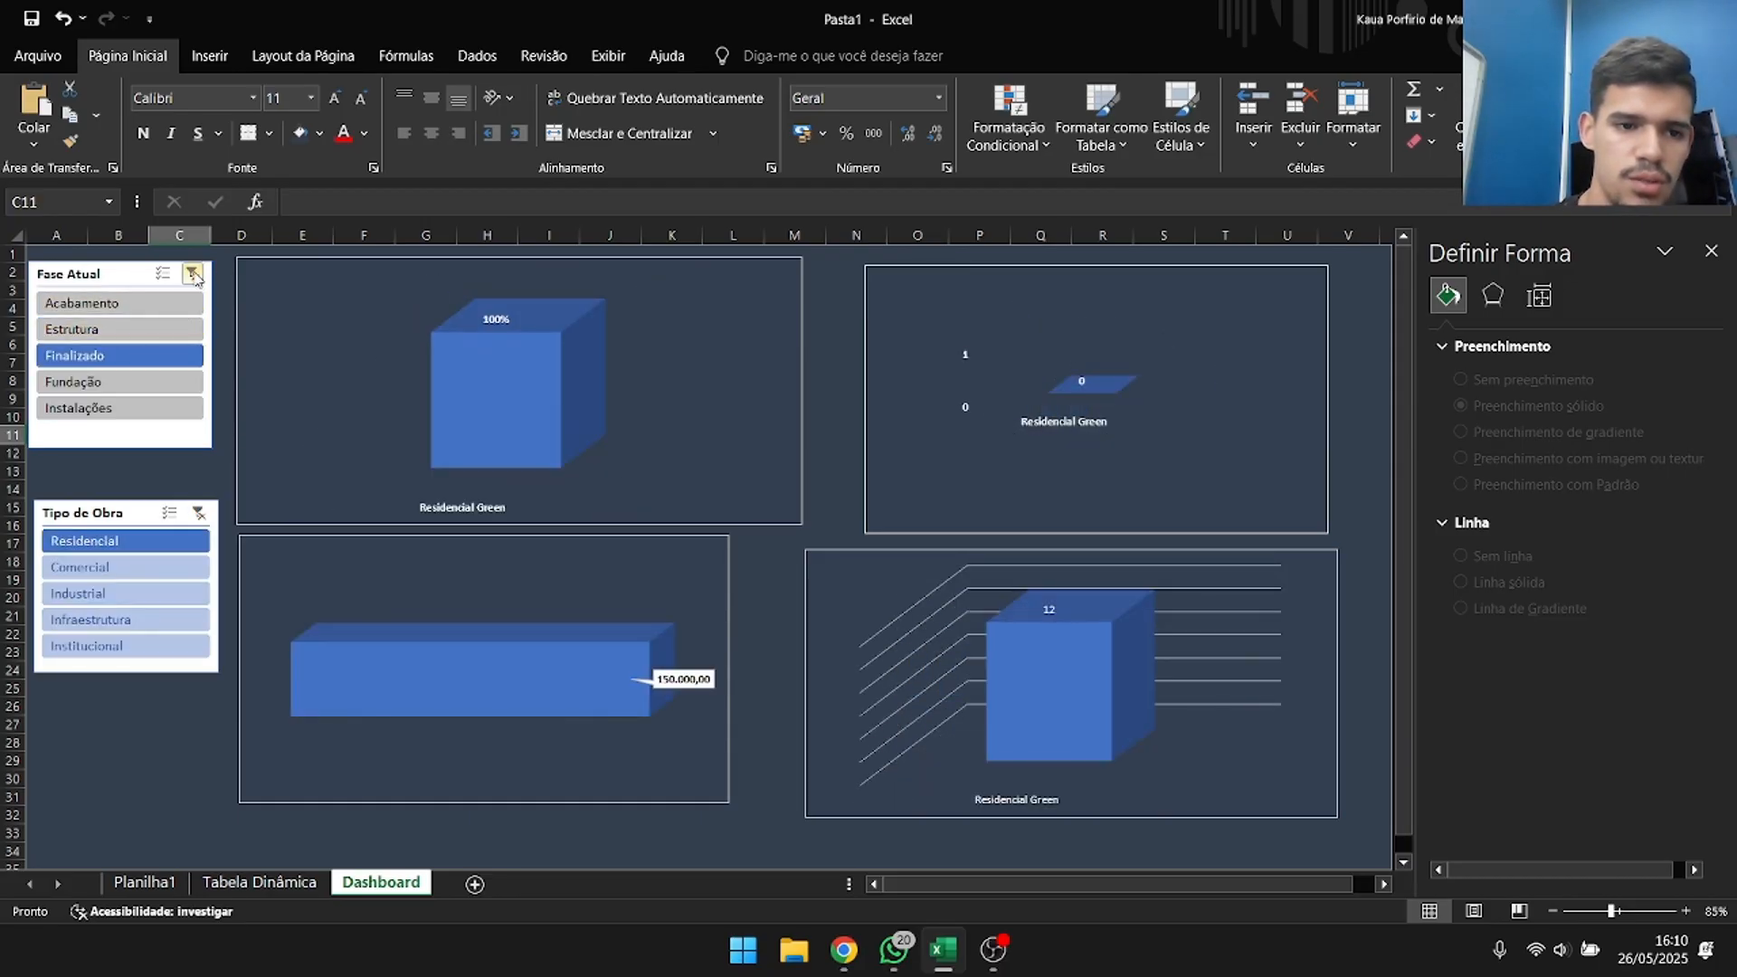
click(192, 273)
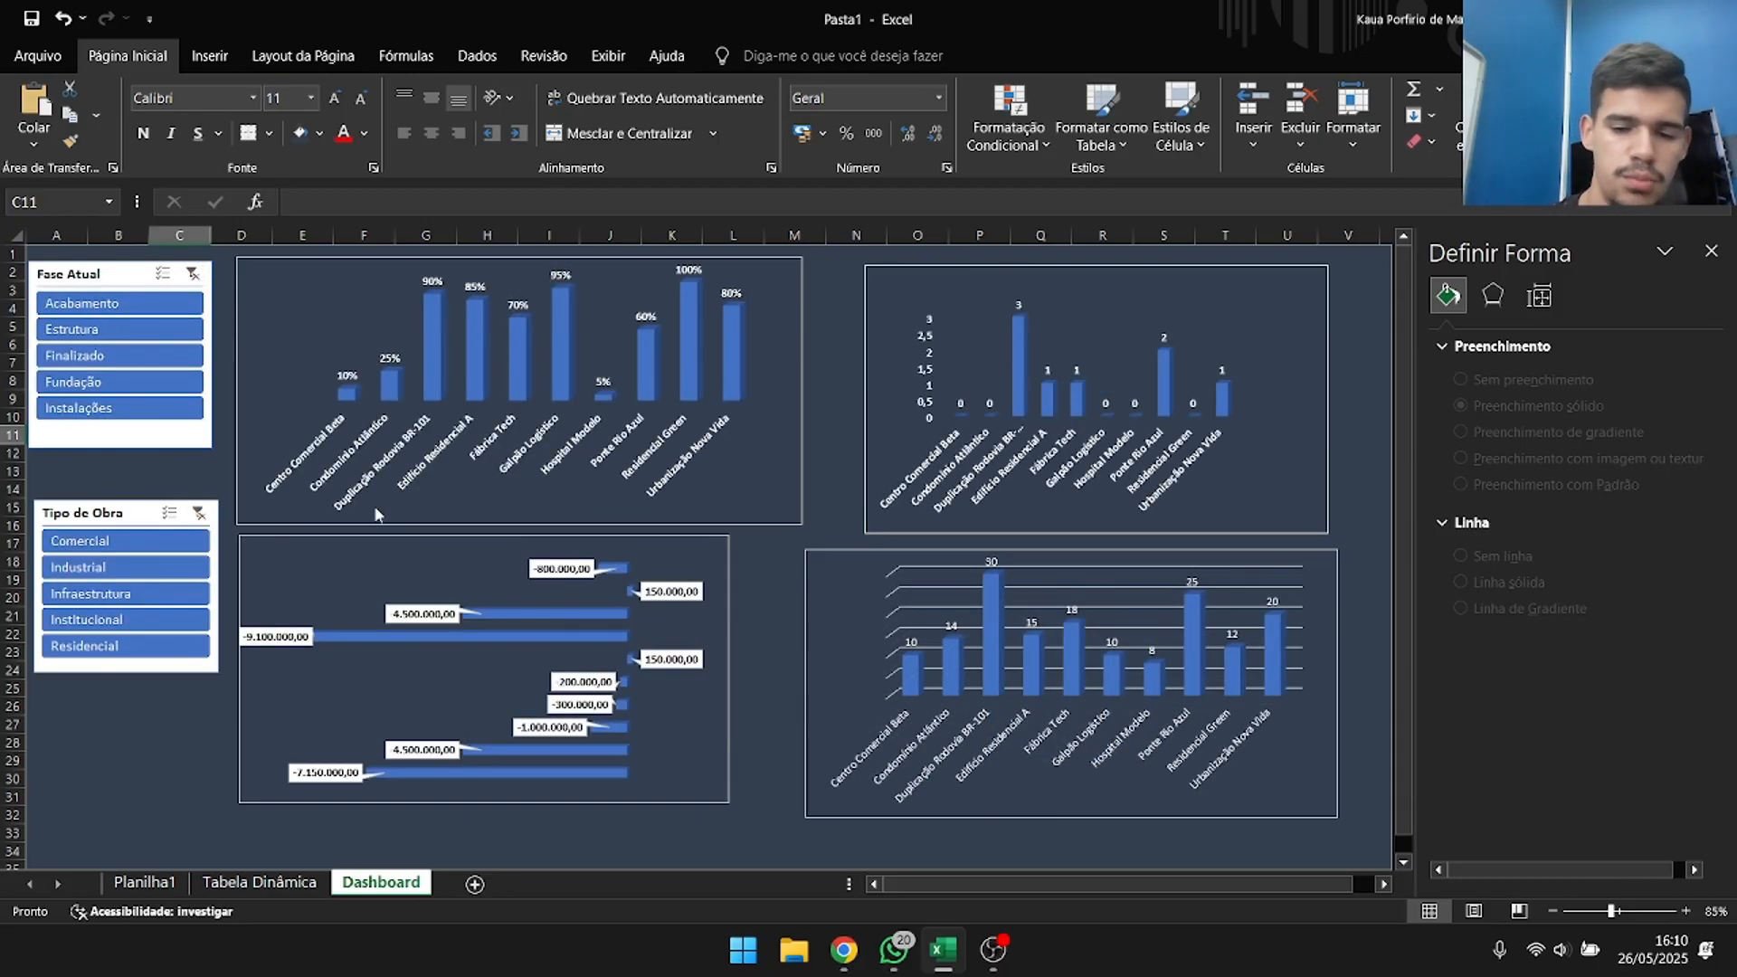
Add a chart title to the percentage column chart, leaving its axis titles off.
right_click(798, 380)
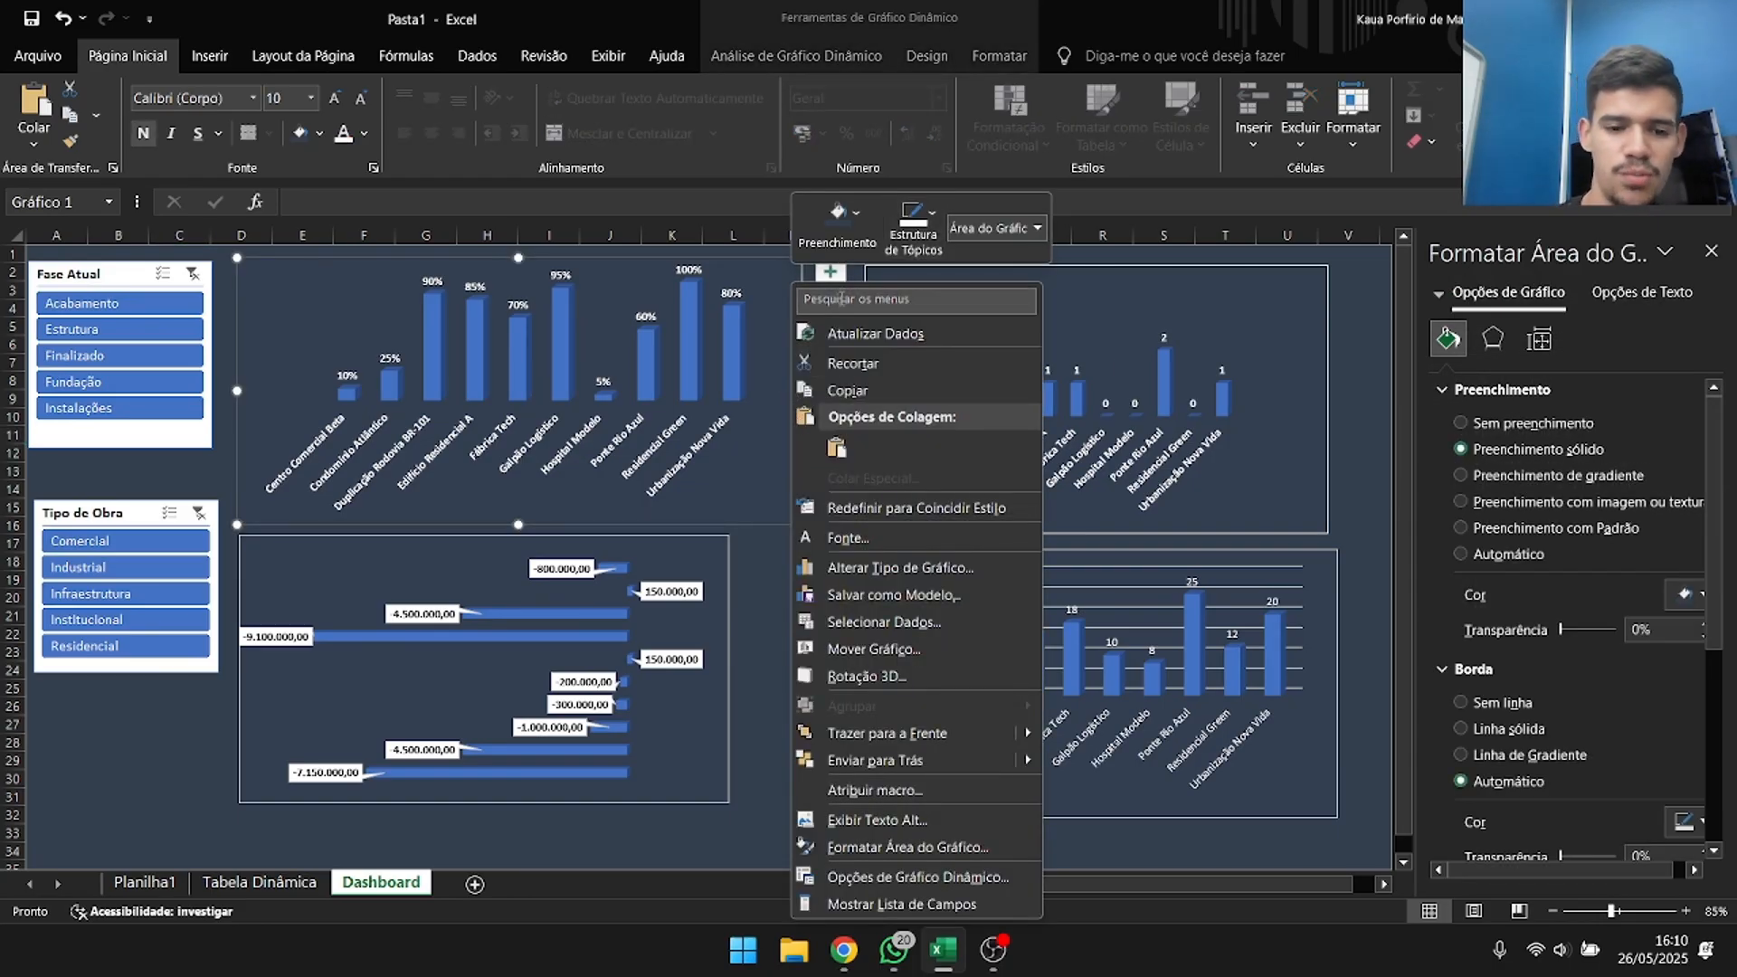
click(764, 267)
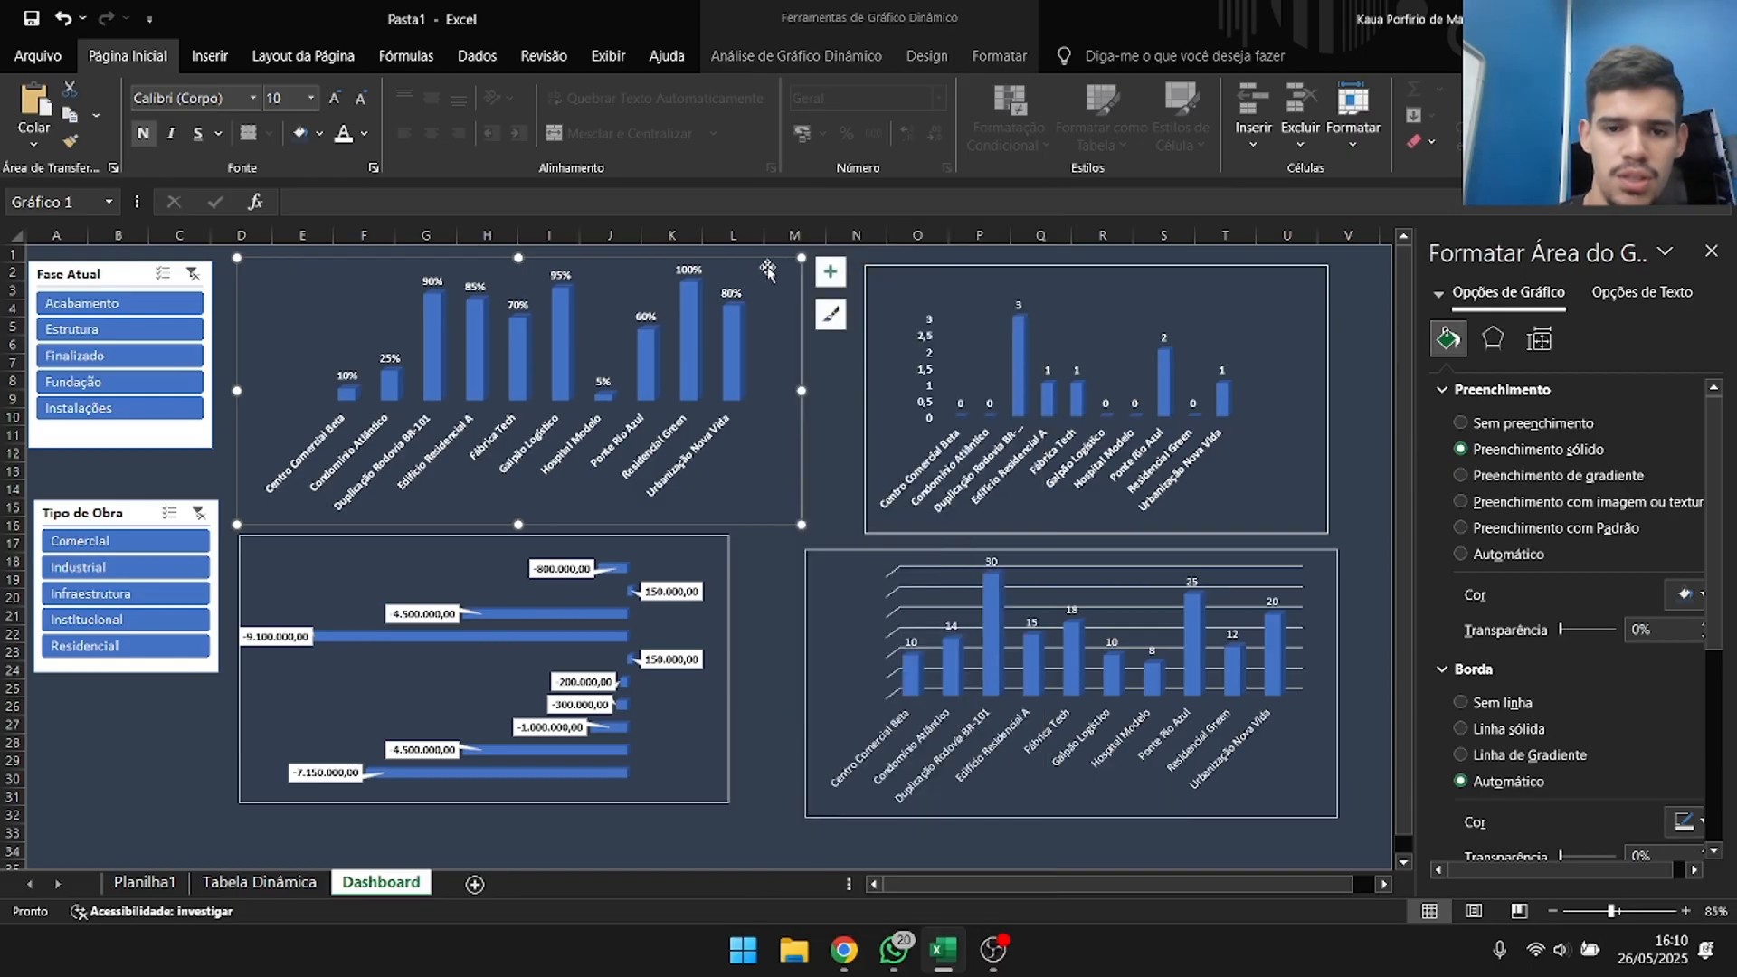
click(831, 271)
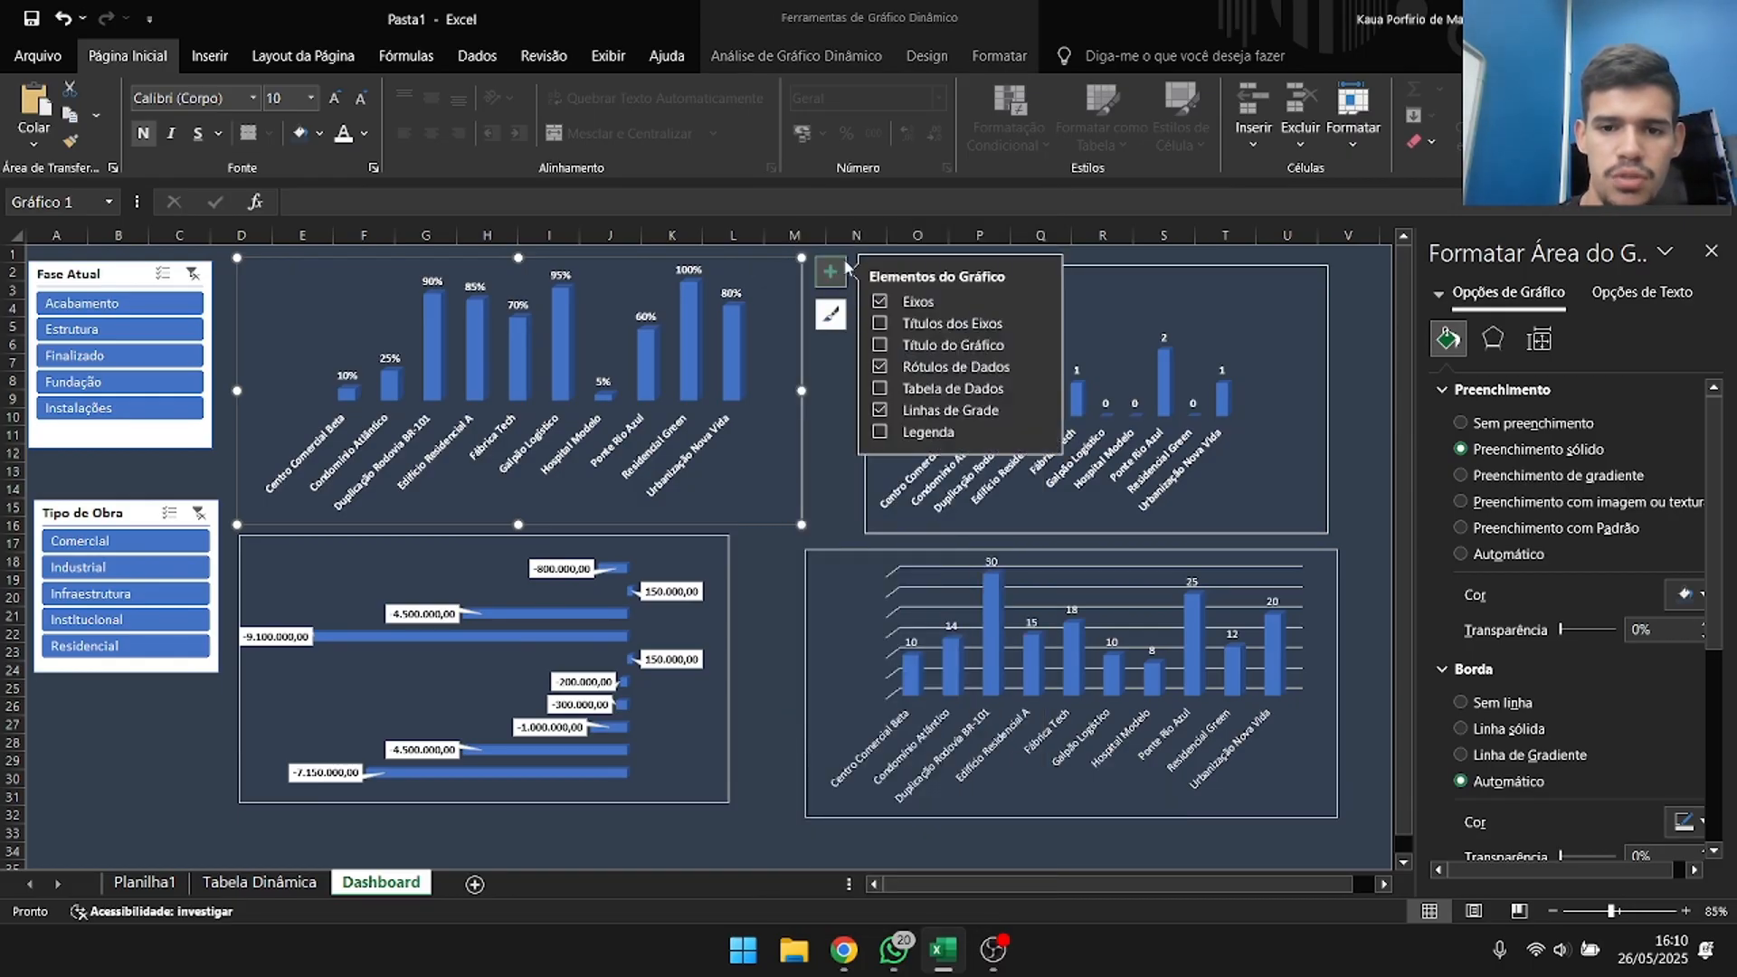
click(878, 323)
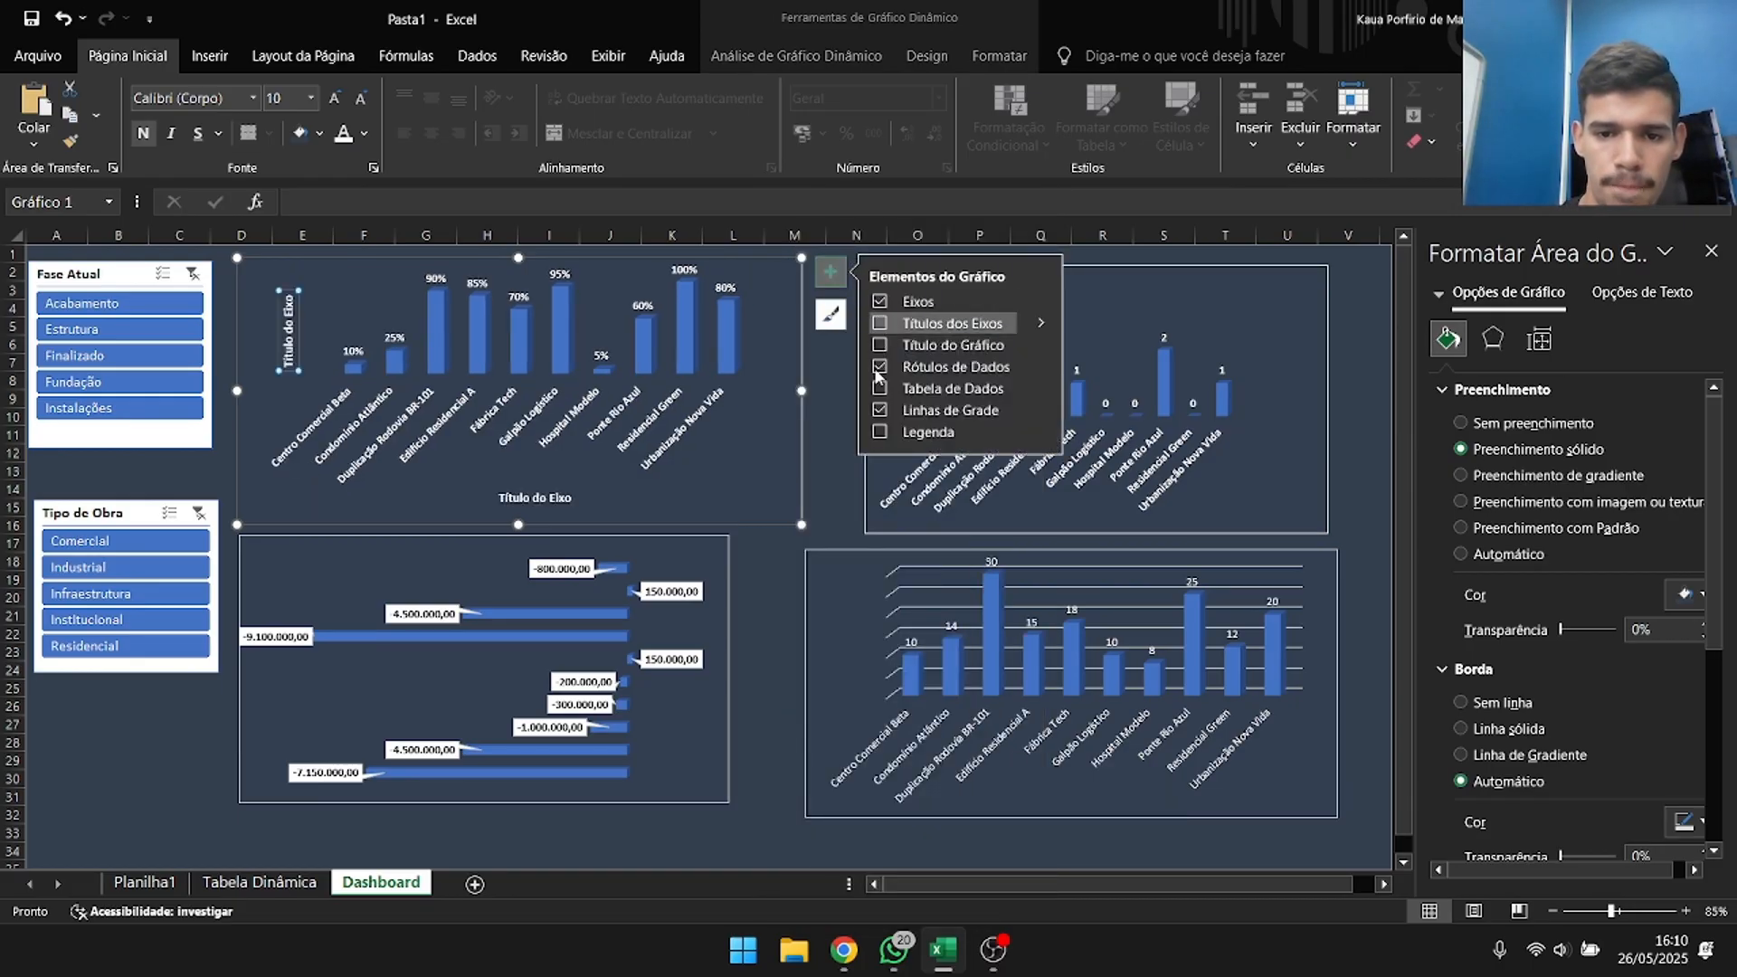
click(878, 323)
click(878, 345)
click(878, 346)
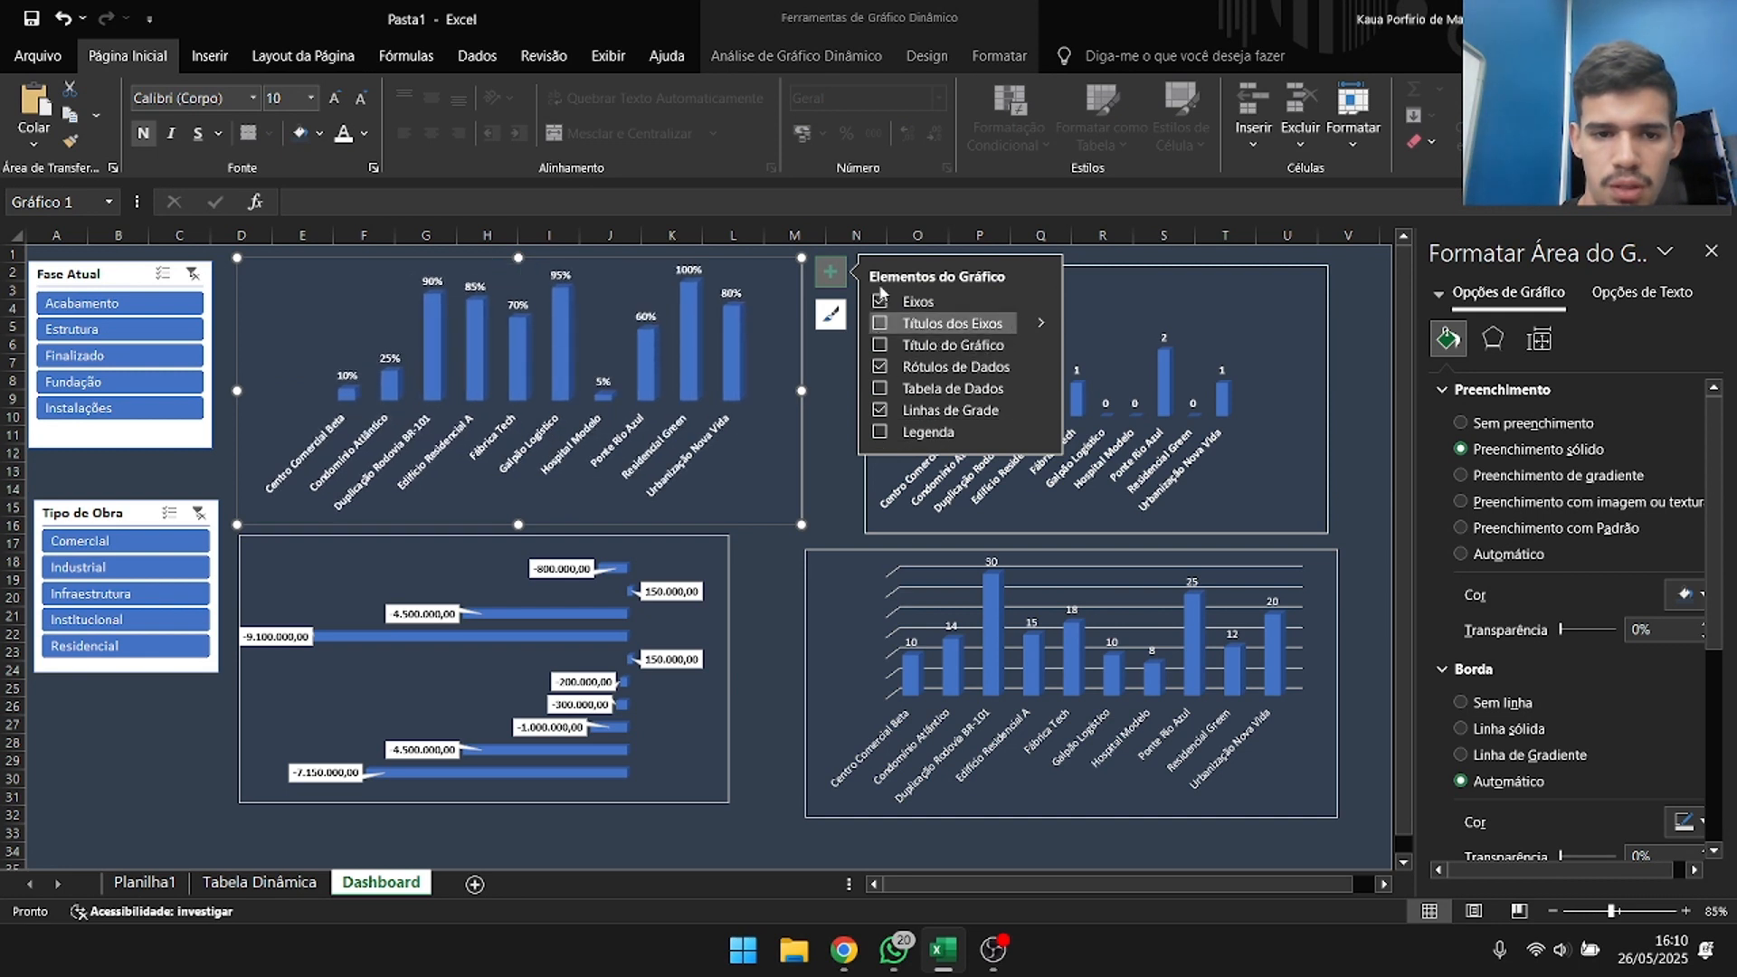
click(876, 346)
click(870, 346)
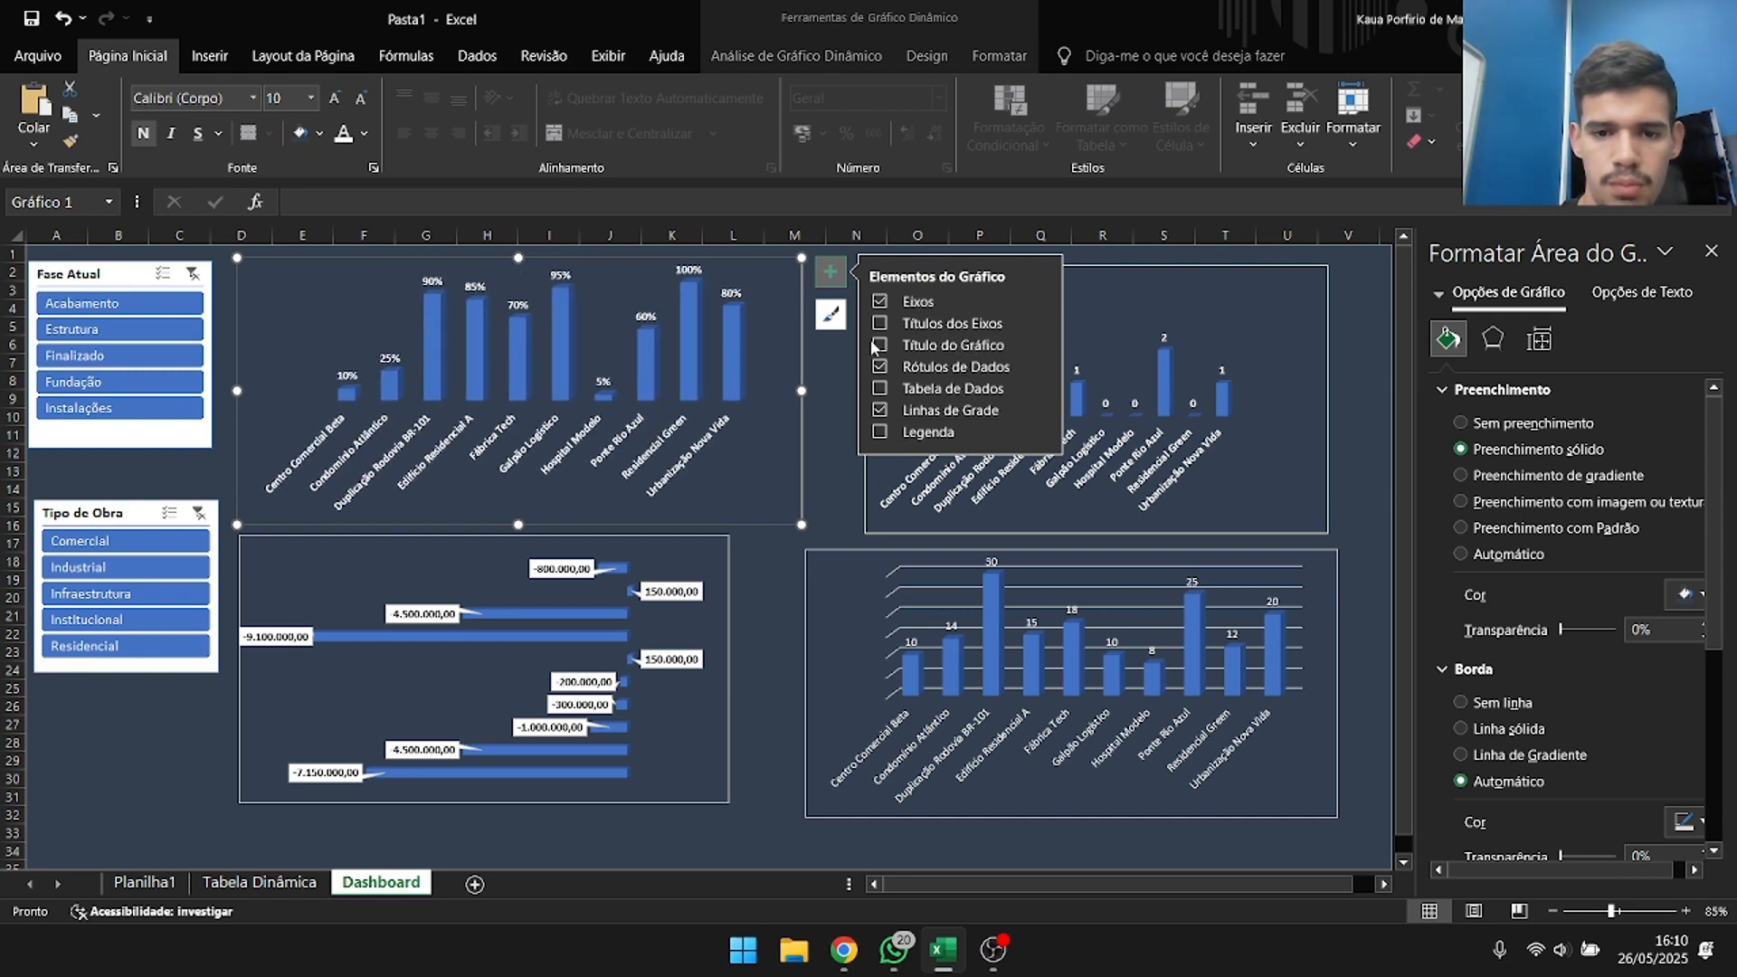
click(878, 345)
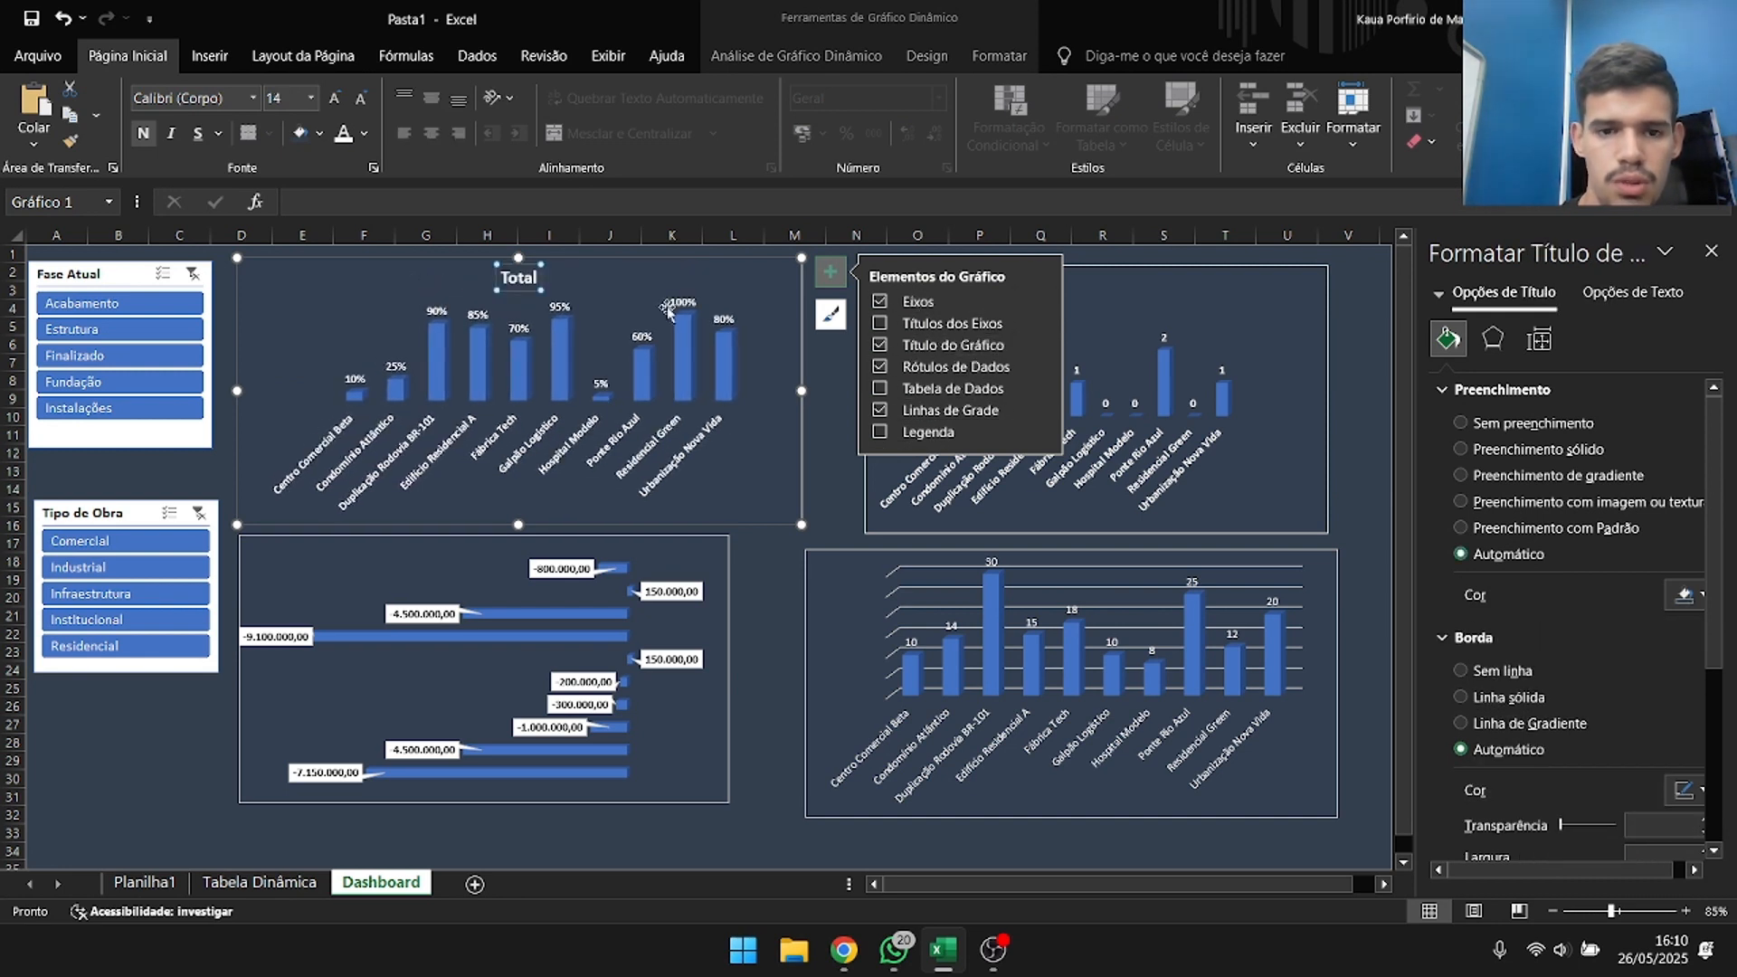
Add chart titles to the other three dashboard charts.
click(1165, 307)
click(1355, 280)
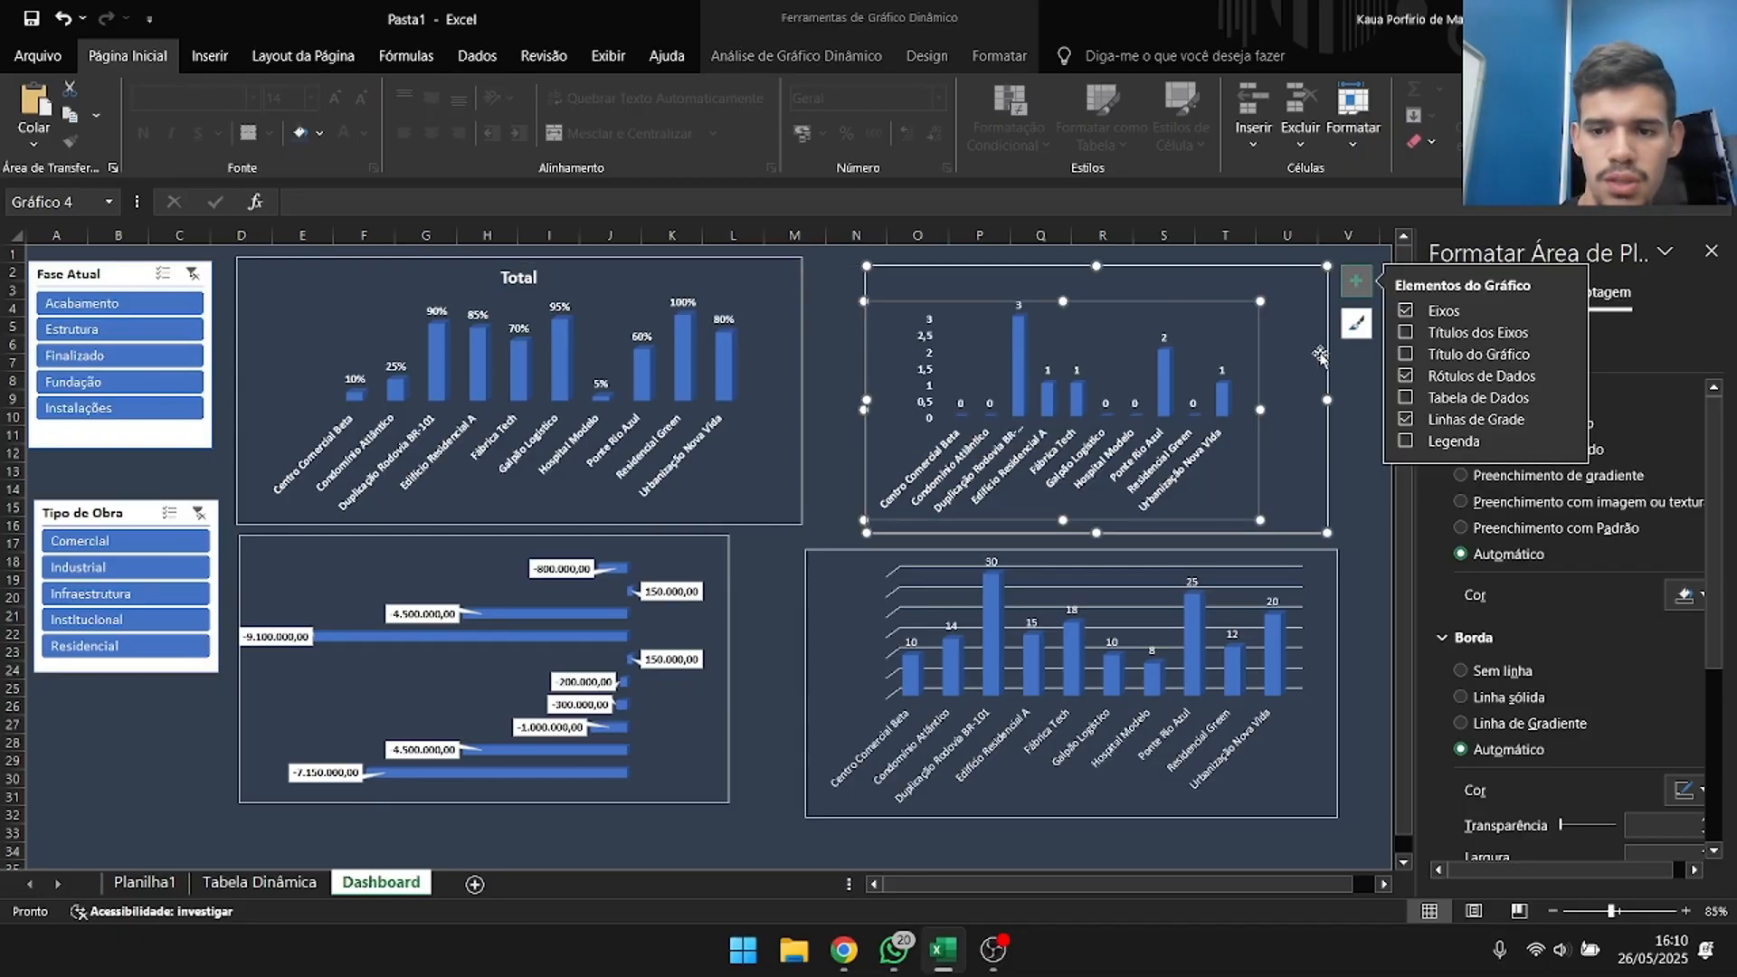
click(1407, 355)
click(669, 624)
click(759, 551)
click(808, 623)
click(1317, 616)
click(1366, 566)
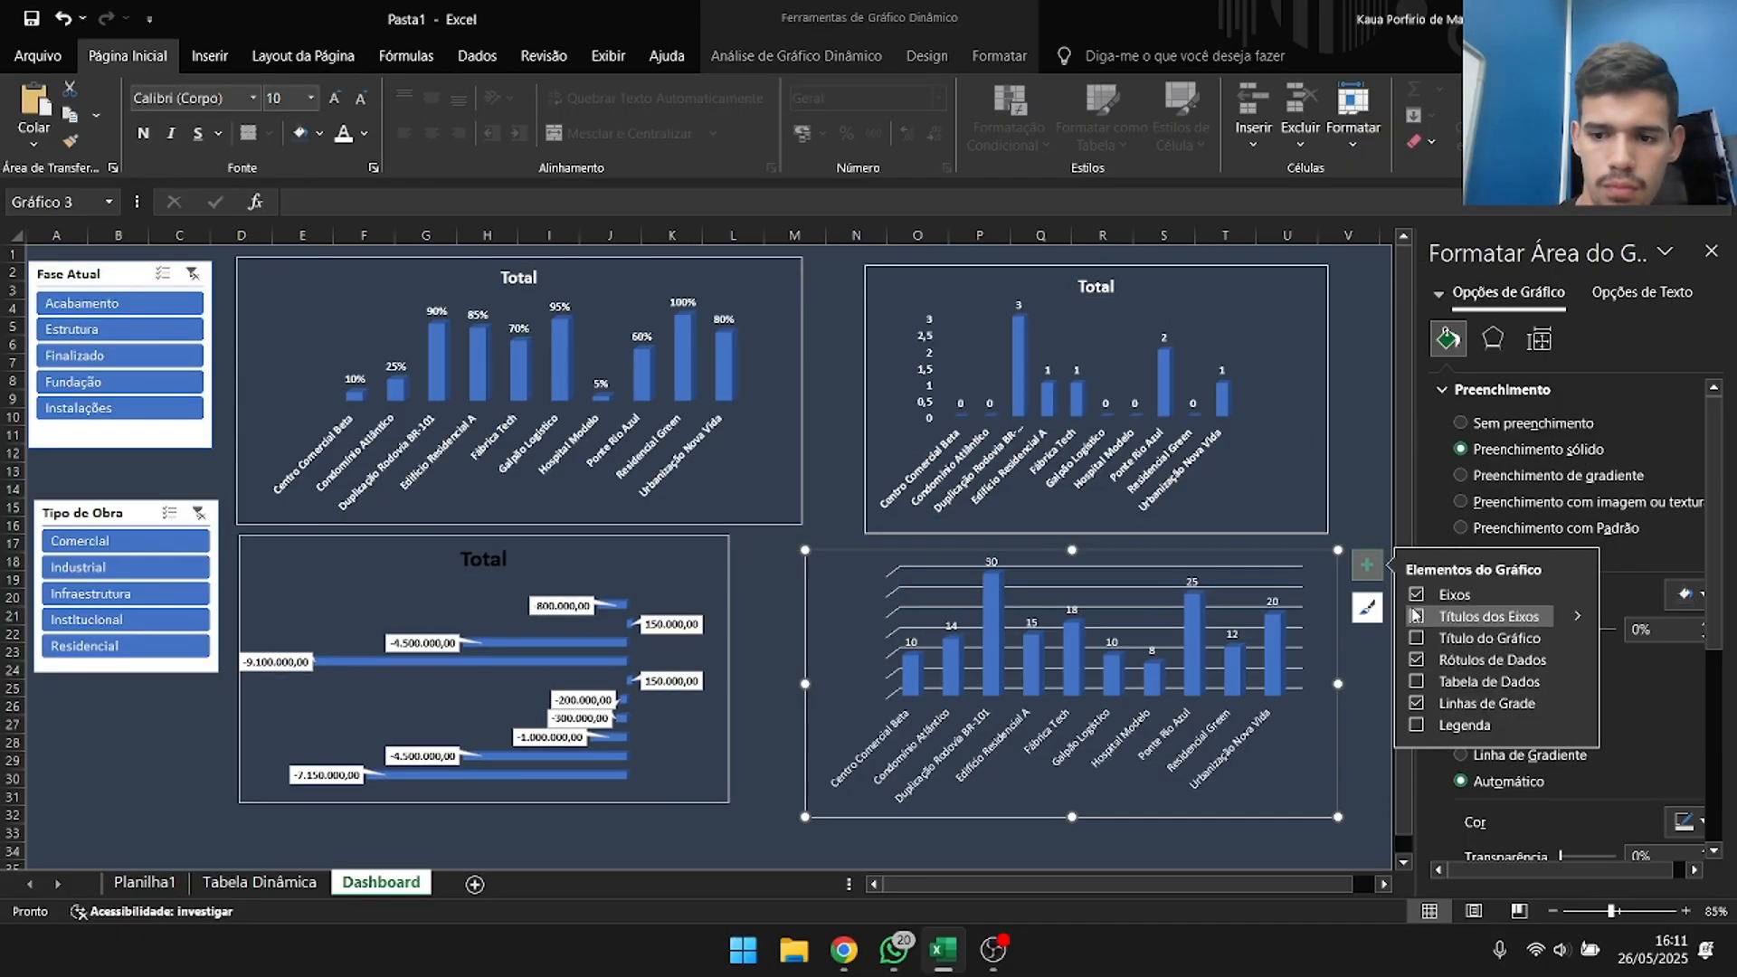
click(1416, 638)
Rename the horizontal bar chart's title to "Desvio do Orçamento" and make its text white.
click(476, 561)
text(Desvio do Orçamento)
triple_click(509, 564)
click(343, 133)
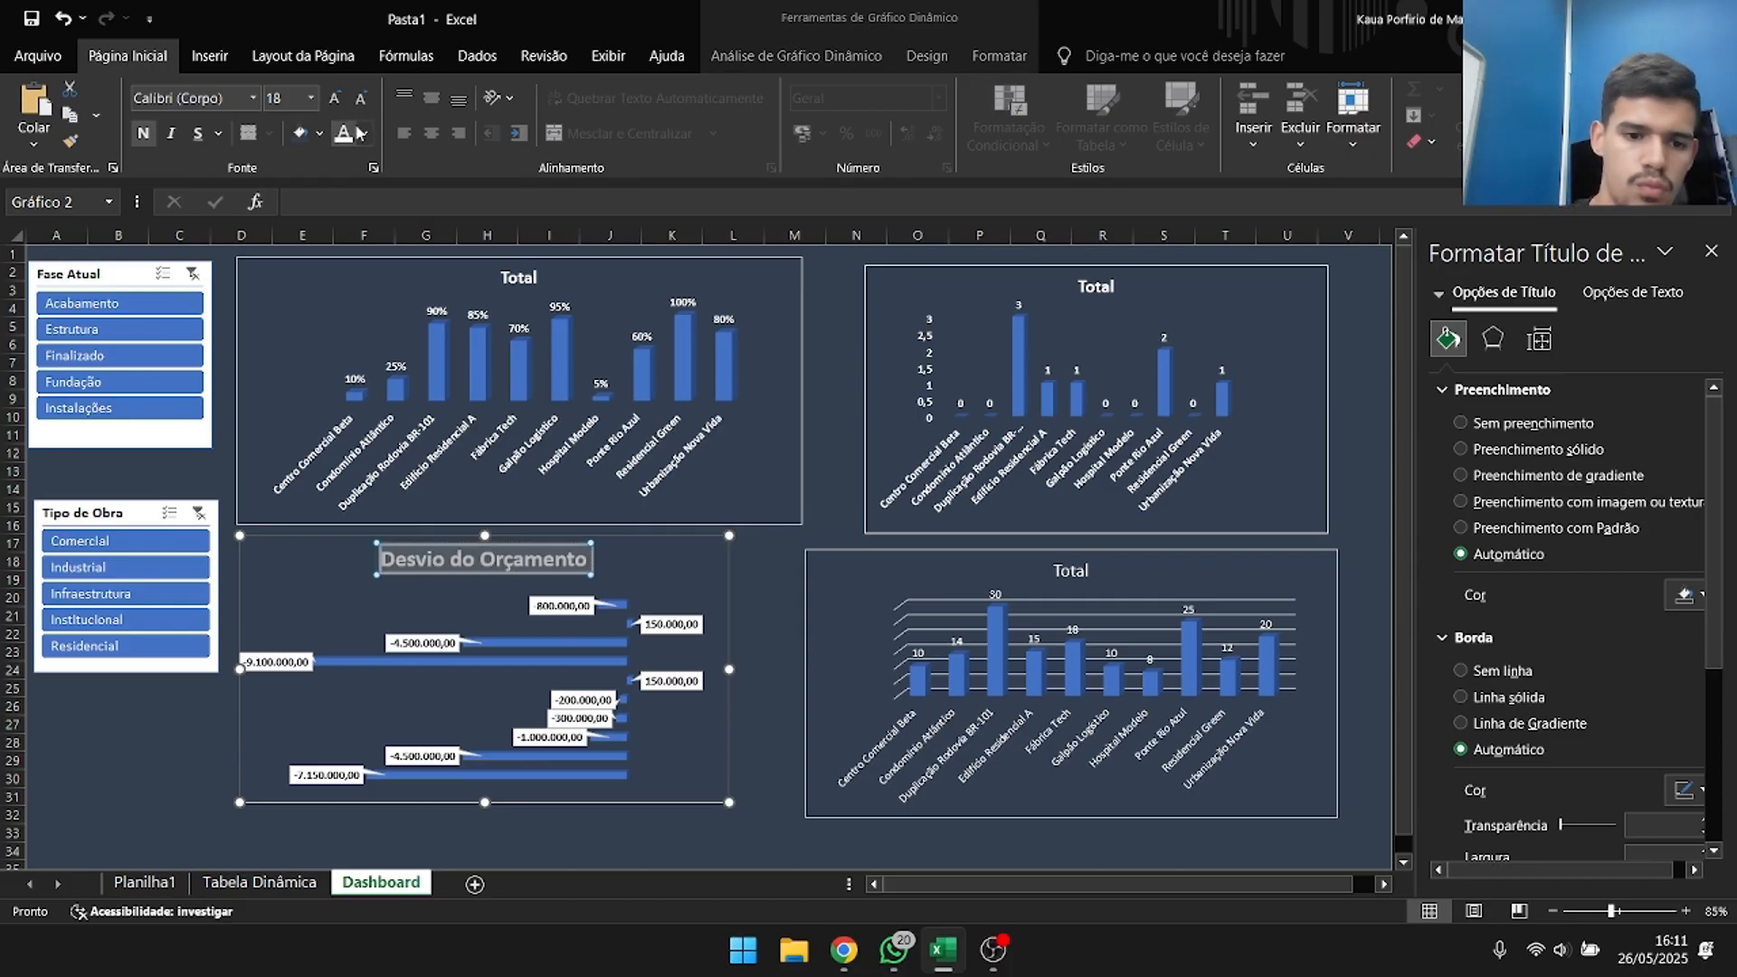
click(355, 575)
Title the percentage chart "Percentual Concluído" and the column chart beside it "Sinistros na Obra".
triple_click(518, 278)
text(Percentual Concluído)
triple_click(1095, 285)
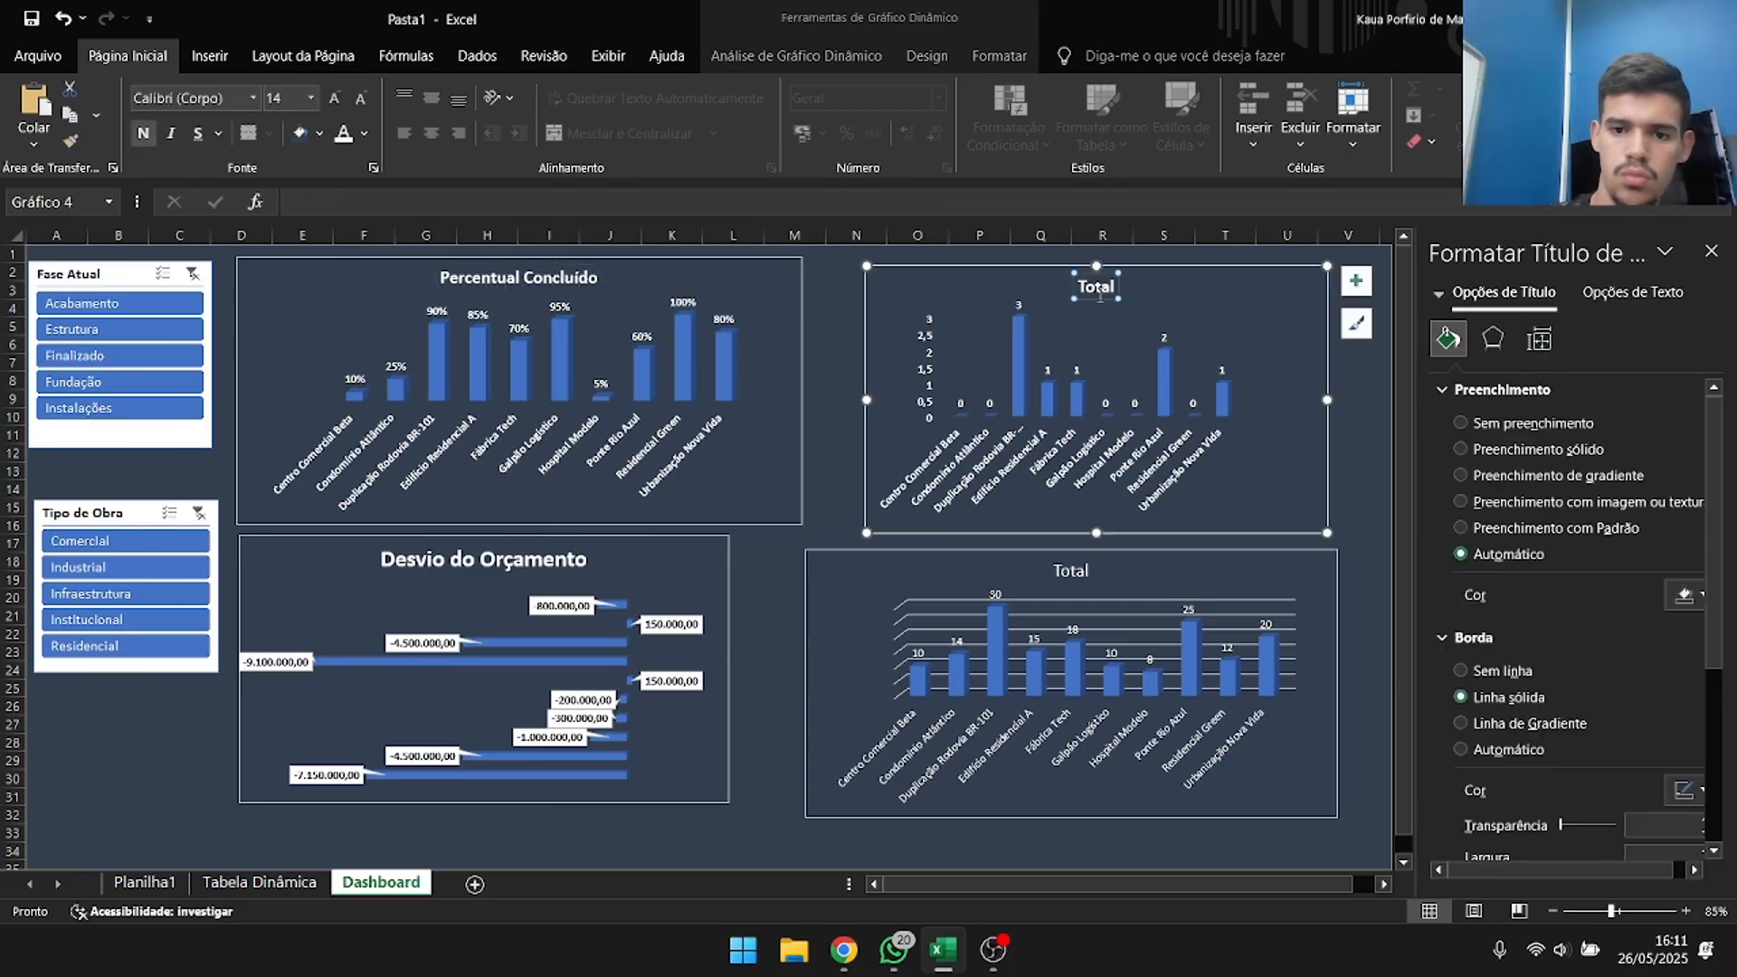
text(Sinistros em)
key(BackSpace)
key(BackSpace)
text(na obra)
key(BackSpace)
key(BackSpace)
key(BackSpace)
key(BackSpace)
text(Obra)
Enlarge the Percentual Concluído and Sinistros na Obra titles to size 18, matching the Desvio do Orçamento title.
click(517, 279)
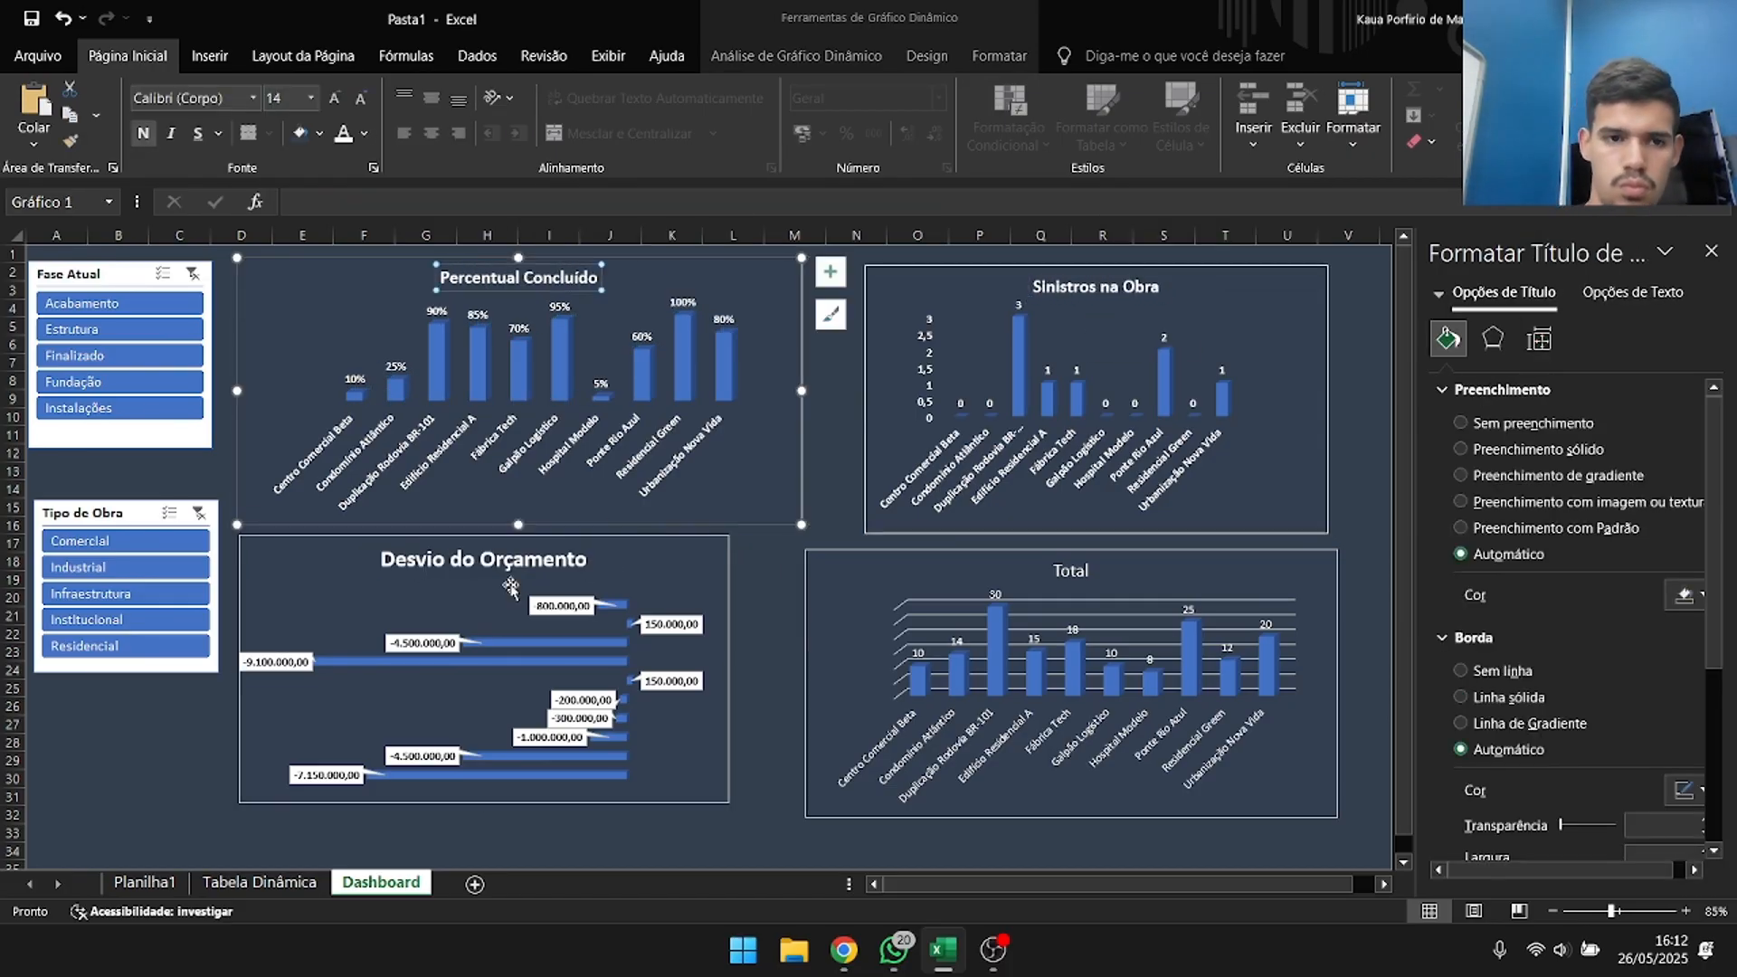
click(506, 562)
click(525, 279)
drag(440, 279, 604, 282)
click(310, 99)
click(635, 286)
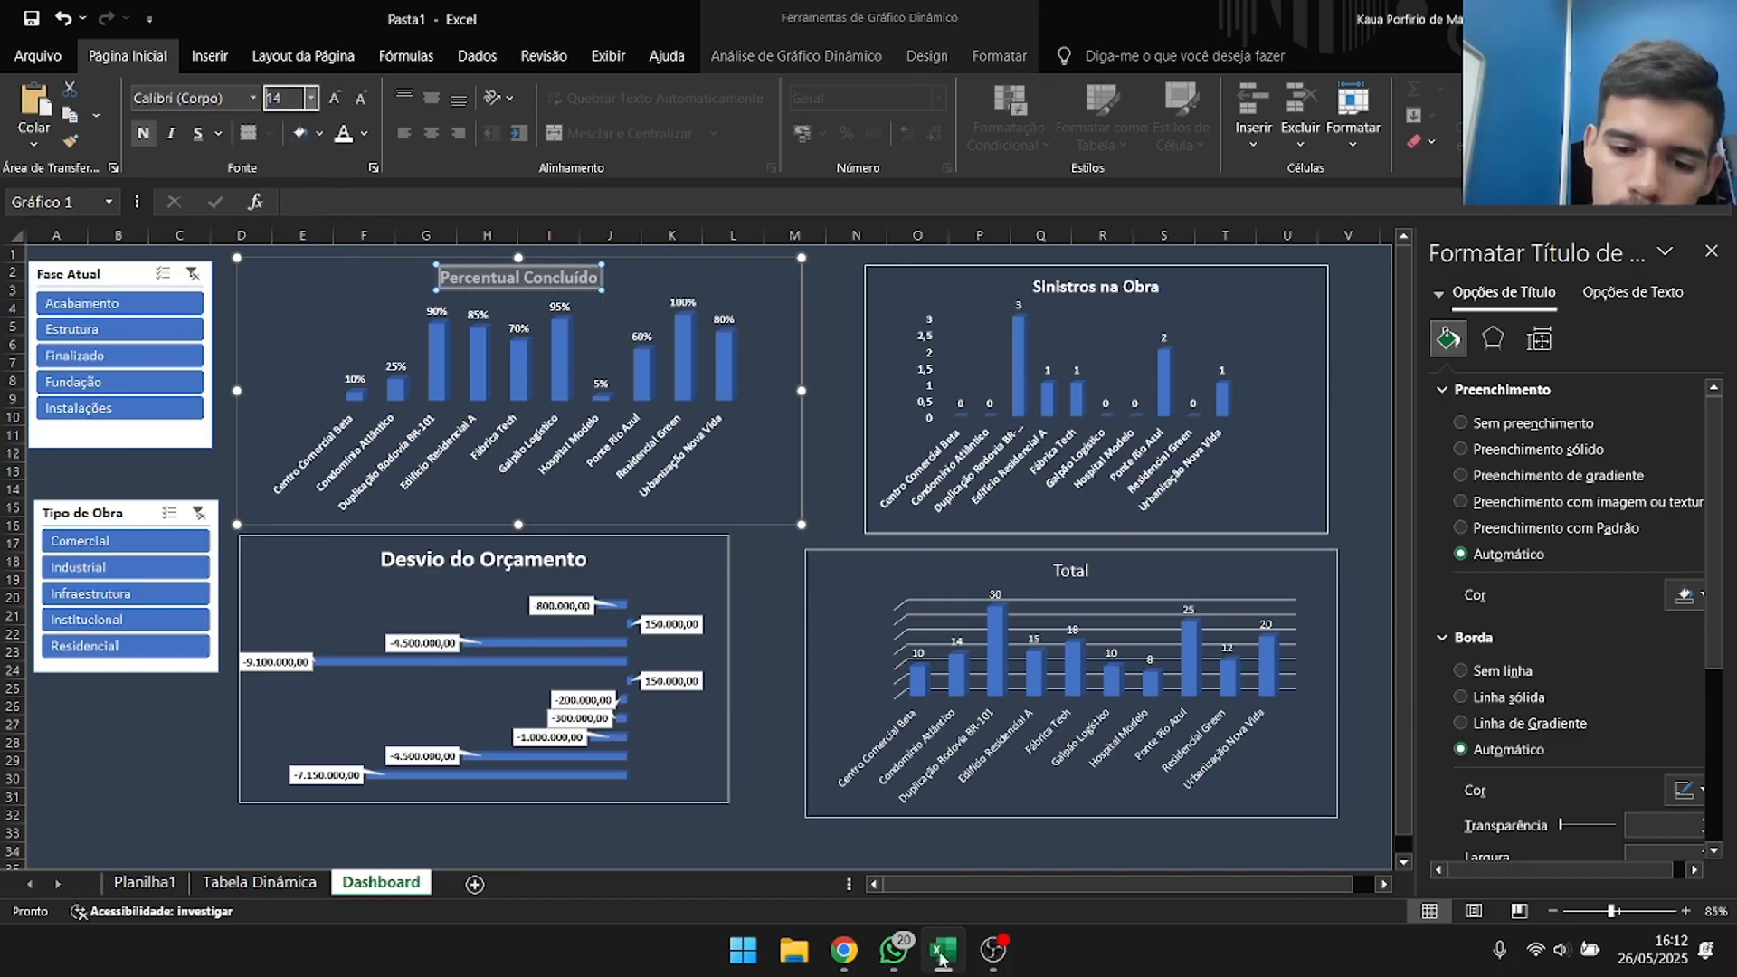
click(127, 57)
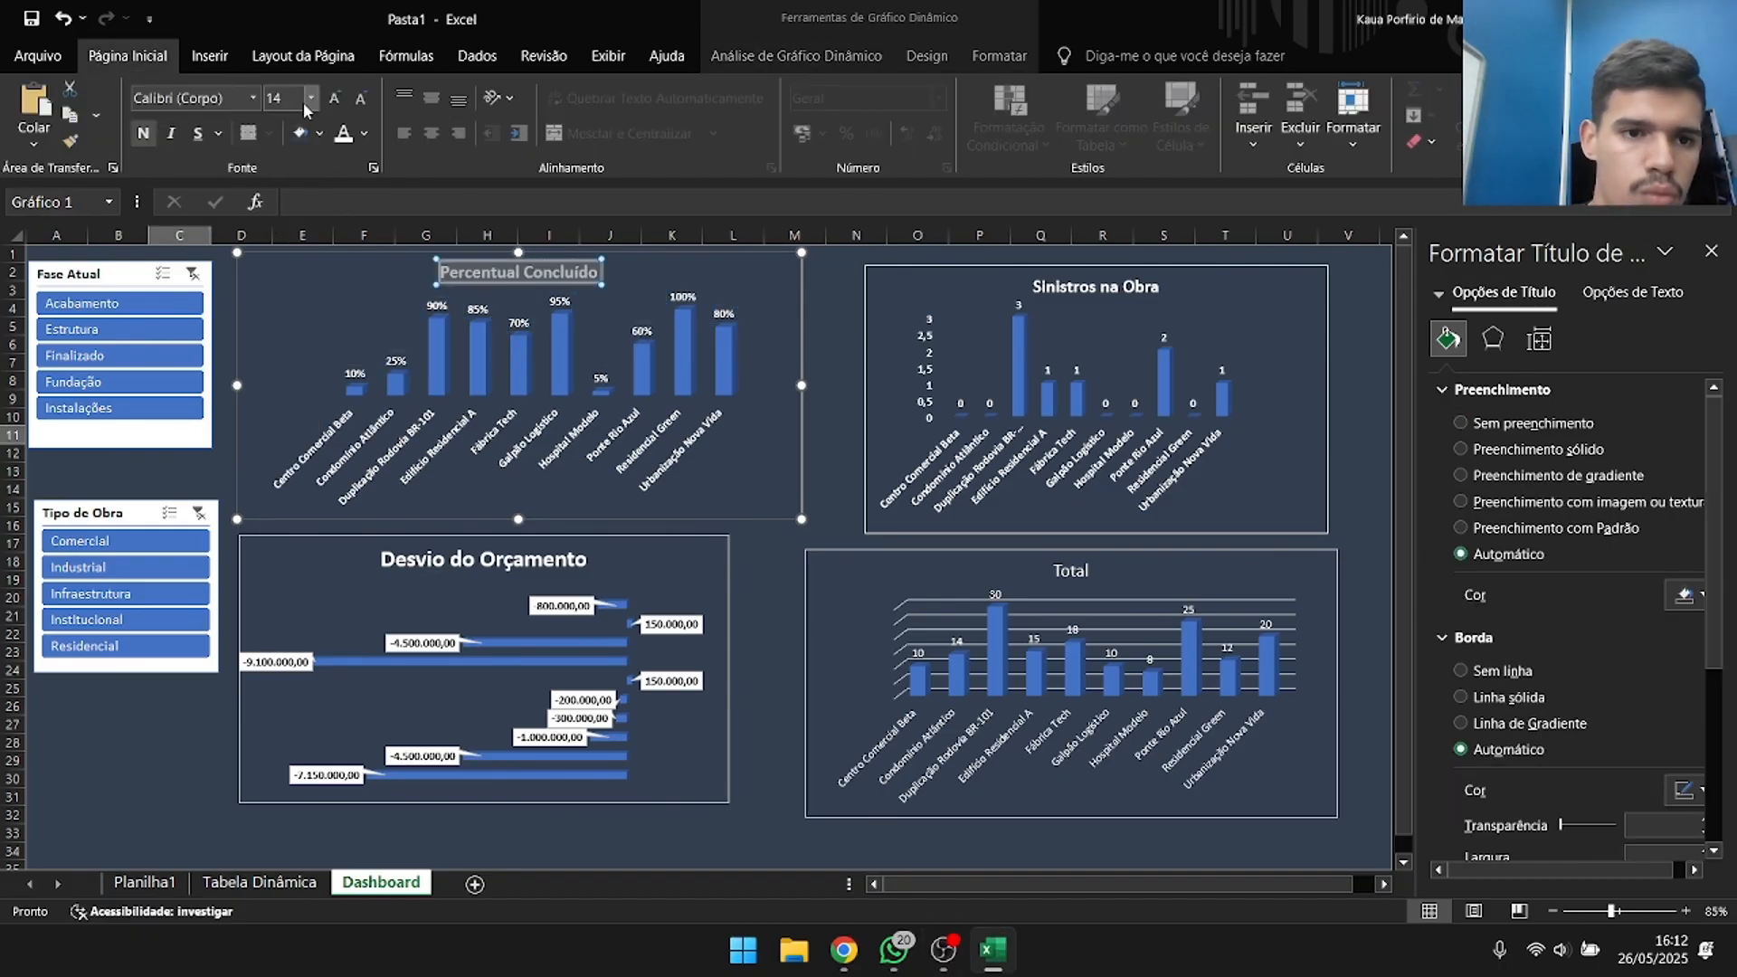
click(311, 100)
click(278, 362)
click(1034, 287)
click(128, 56)
click(310, 100)
click(279, 363)
Title the remaining column chart "Equipe Alocada" in bold at size 18.
click(1071, 571)
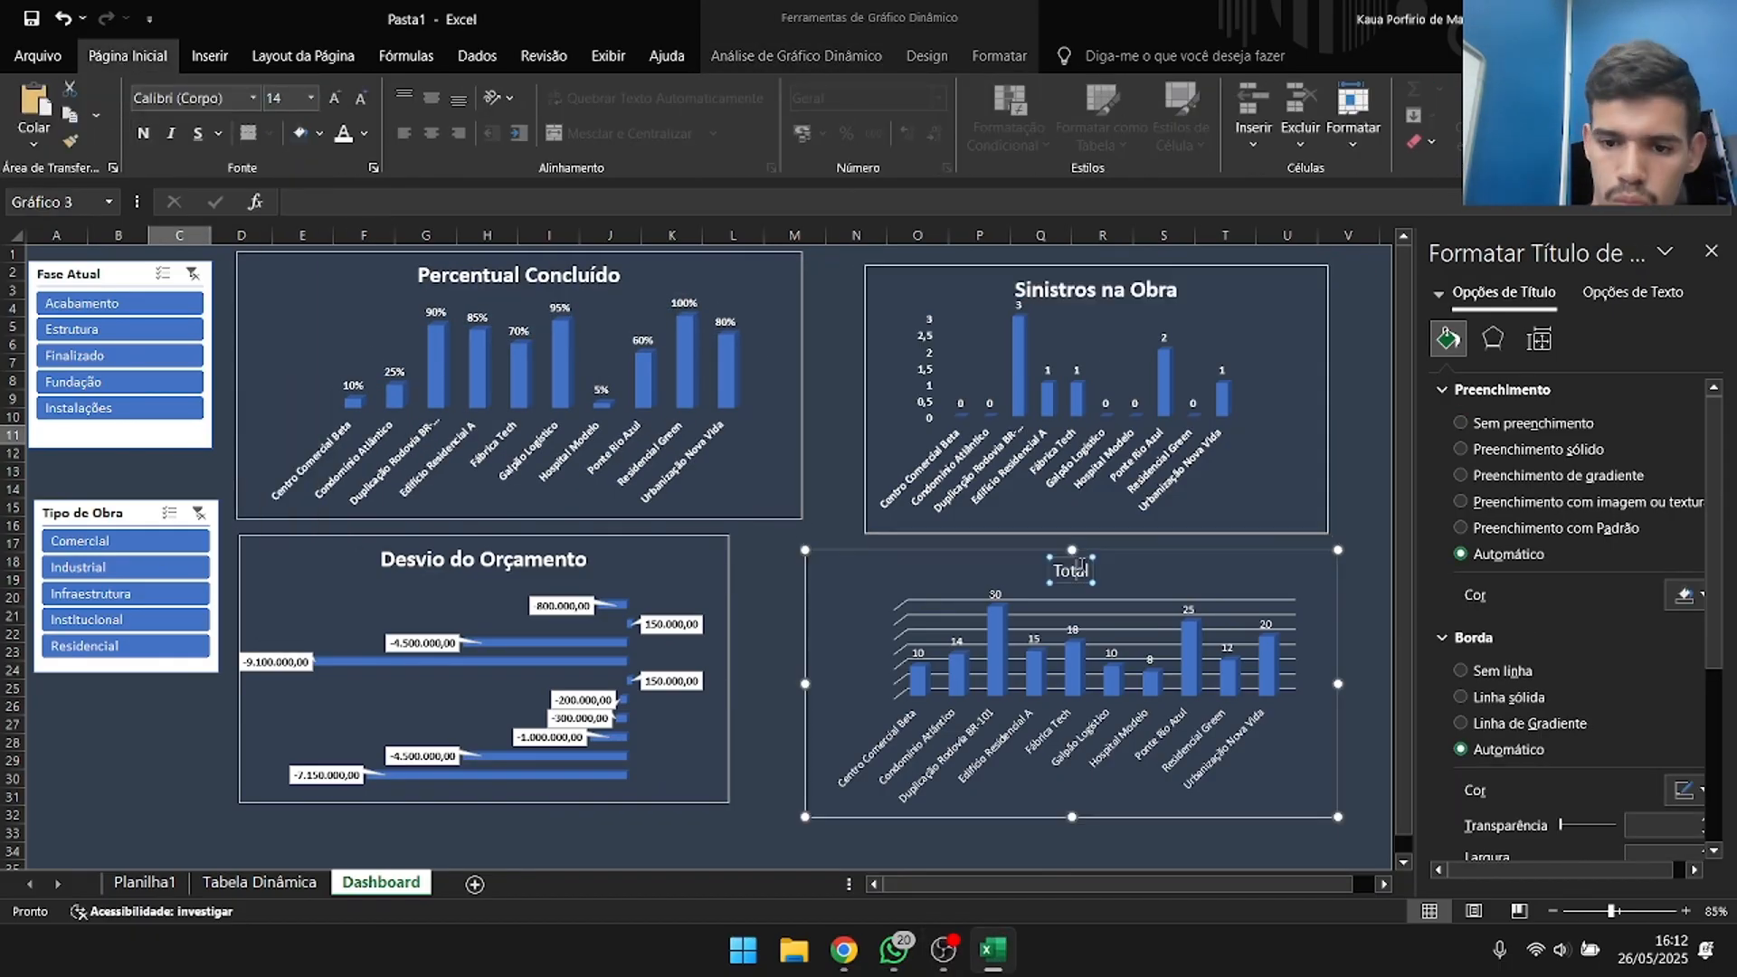
double_click(1087, 574)
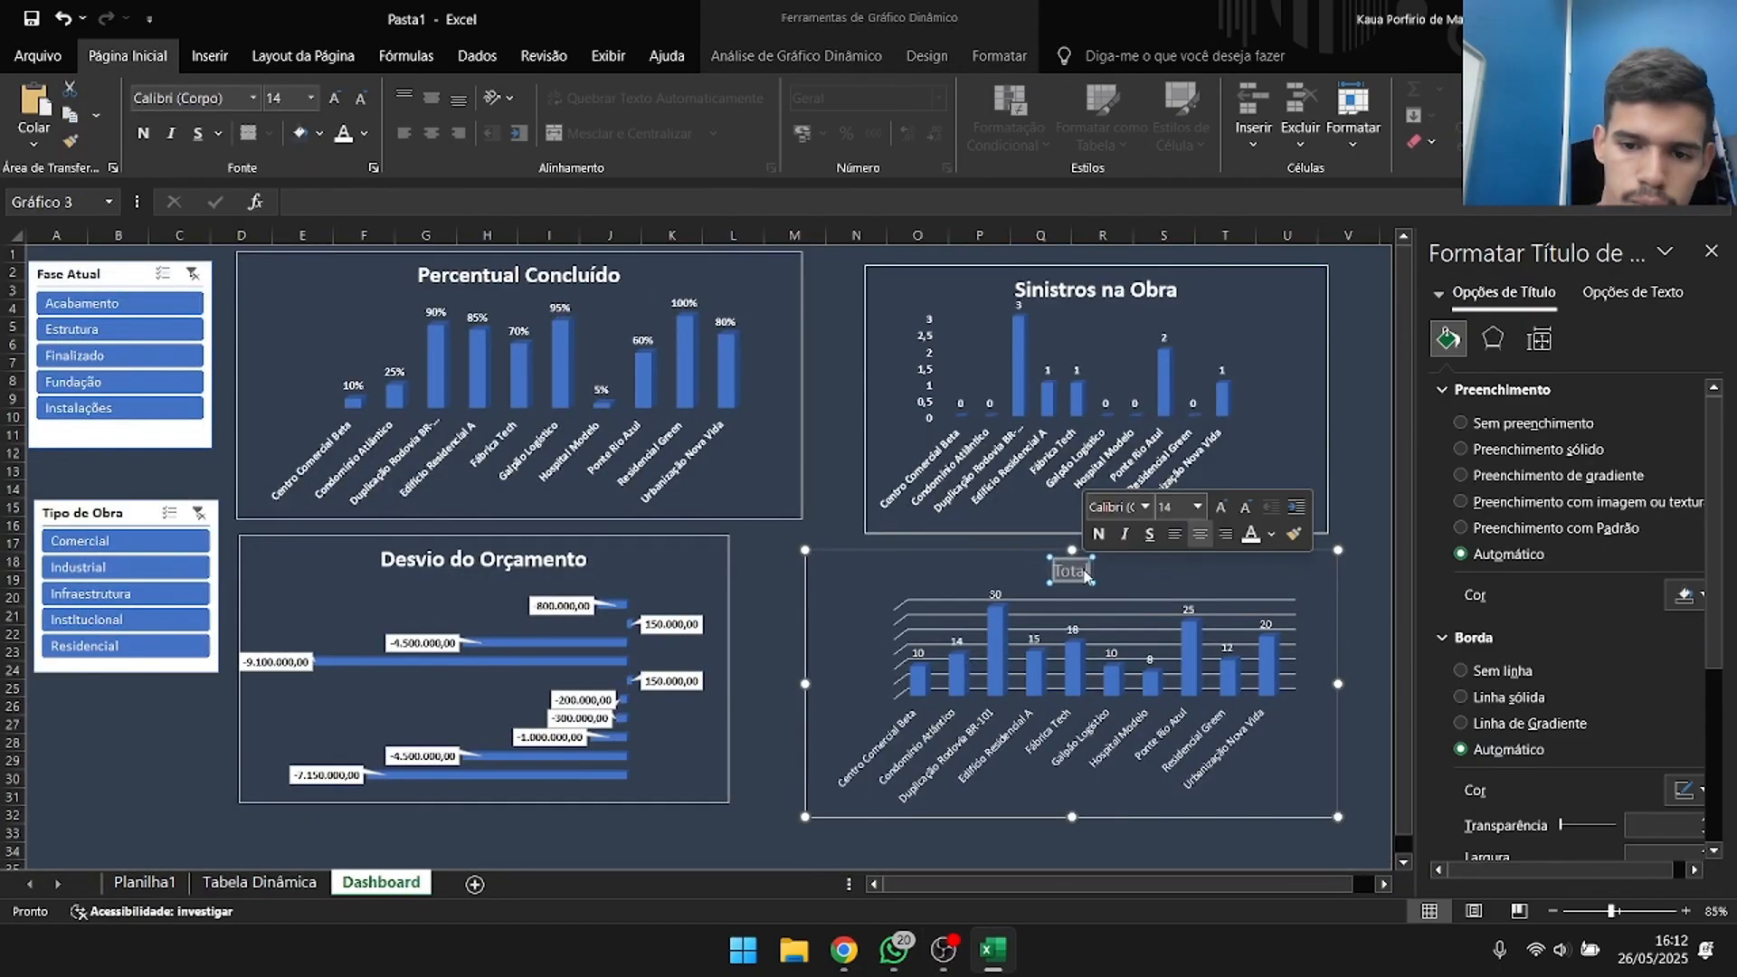
text(Equipe Alocada)
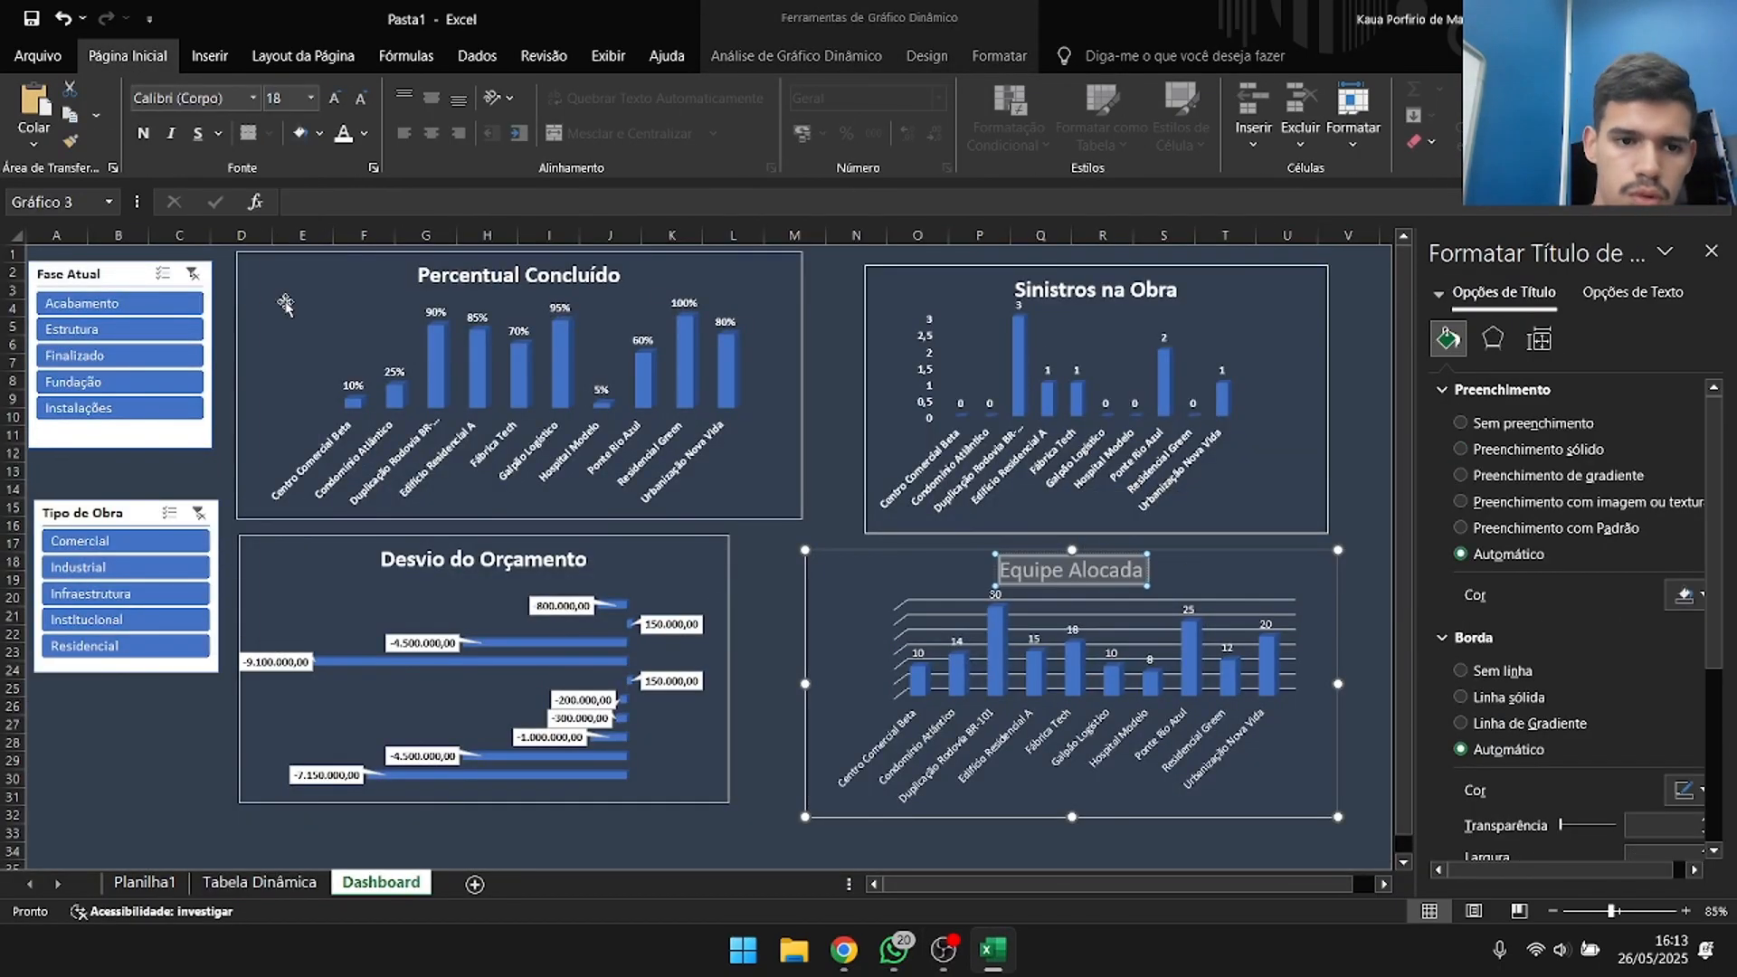
key(Escape)
key(Escape)
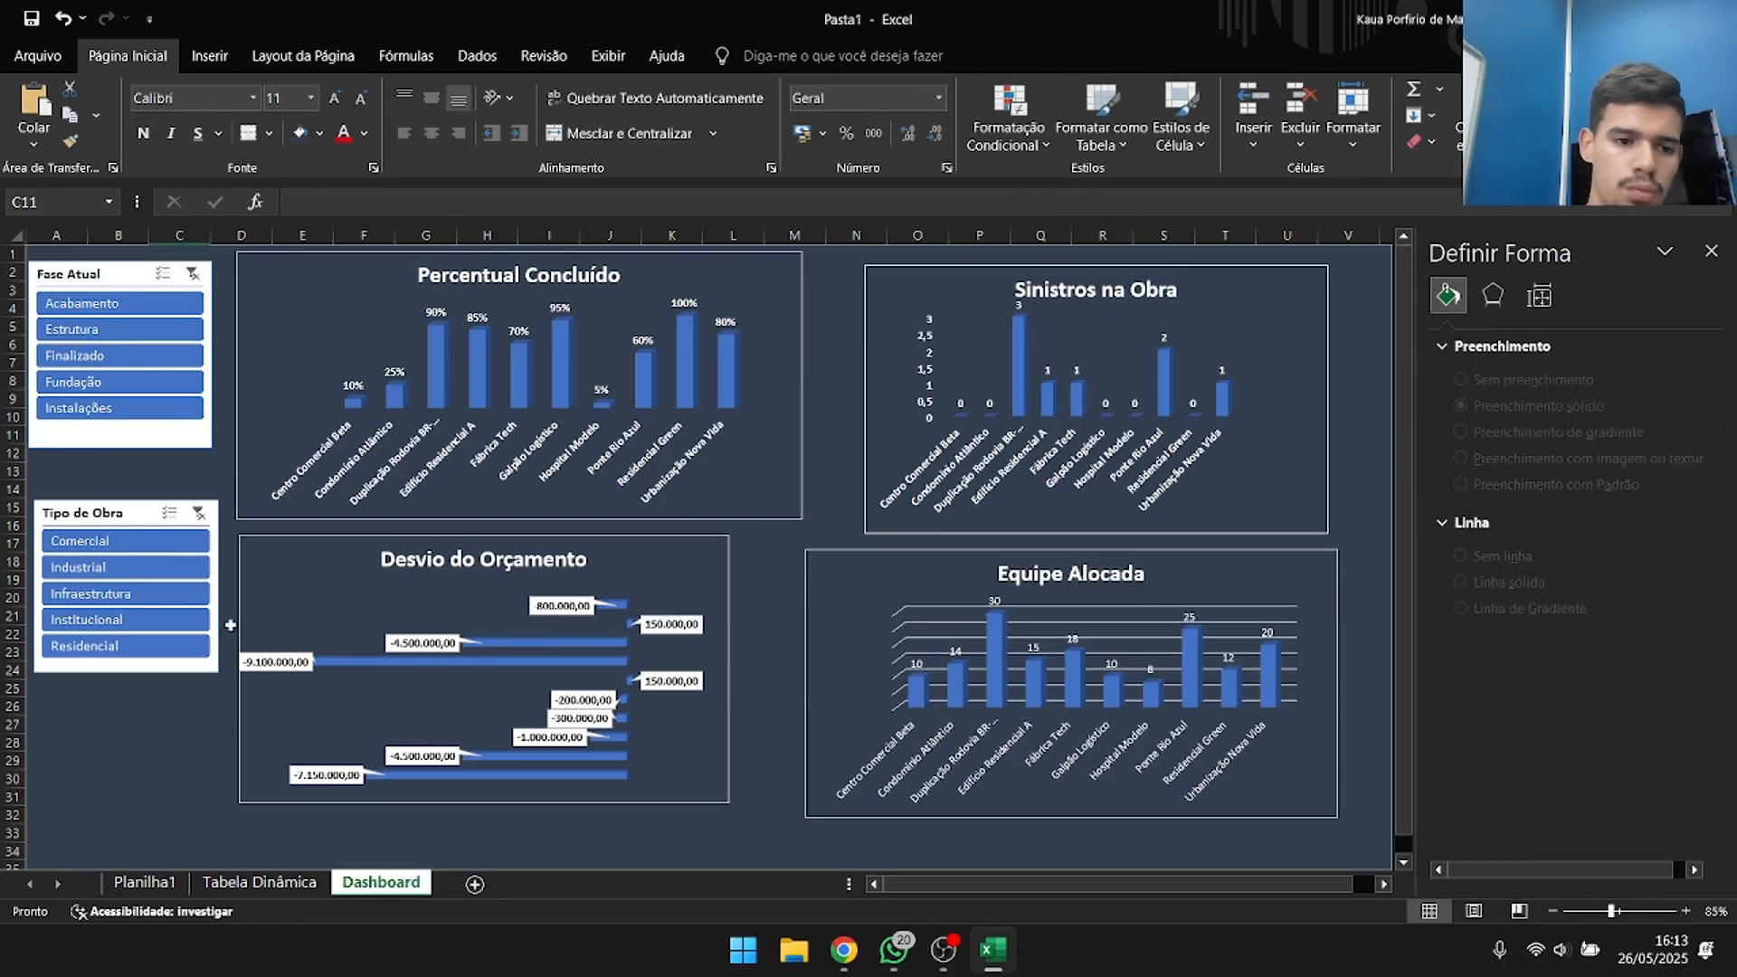
Test Tipo de Obra with Comercial, Industrial and Infraestrutura, clear it, and filter Fase Atual by Finalizado, Fundação and Acabamento.
click(120, 542)
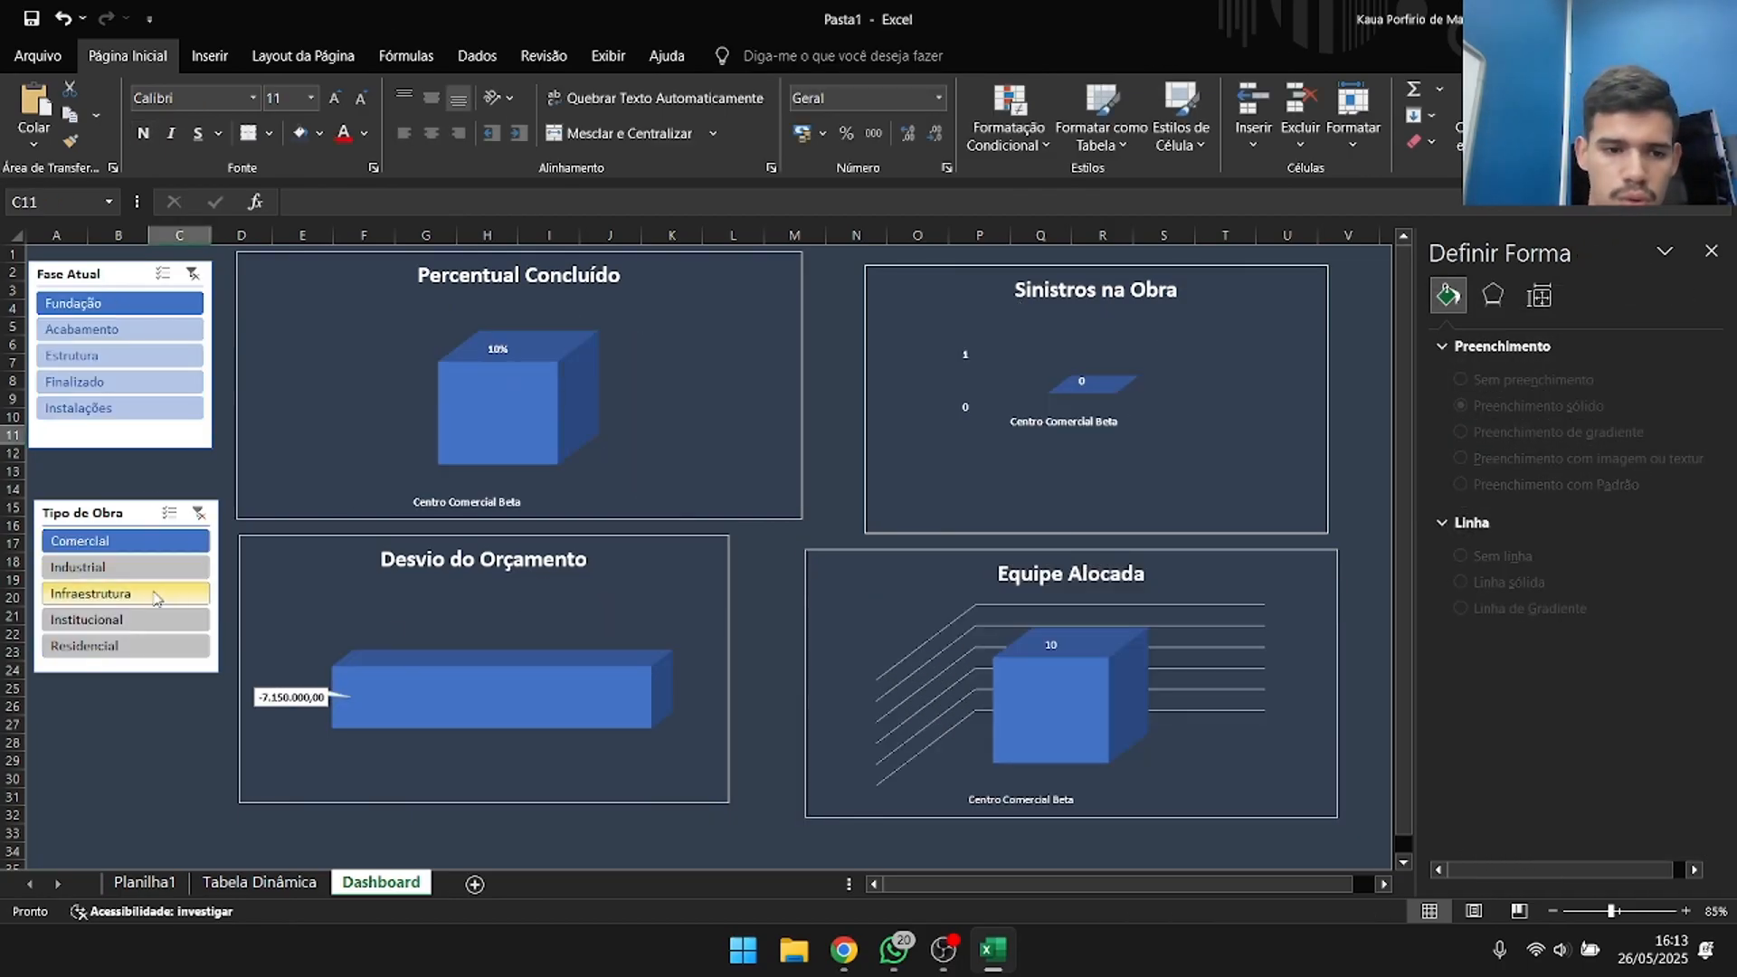
click(120, 567)
click(120, 592)
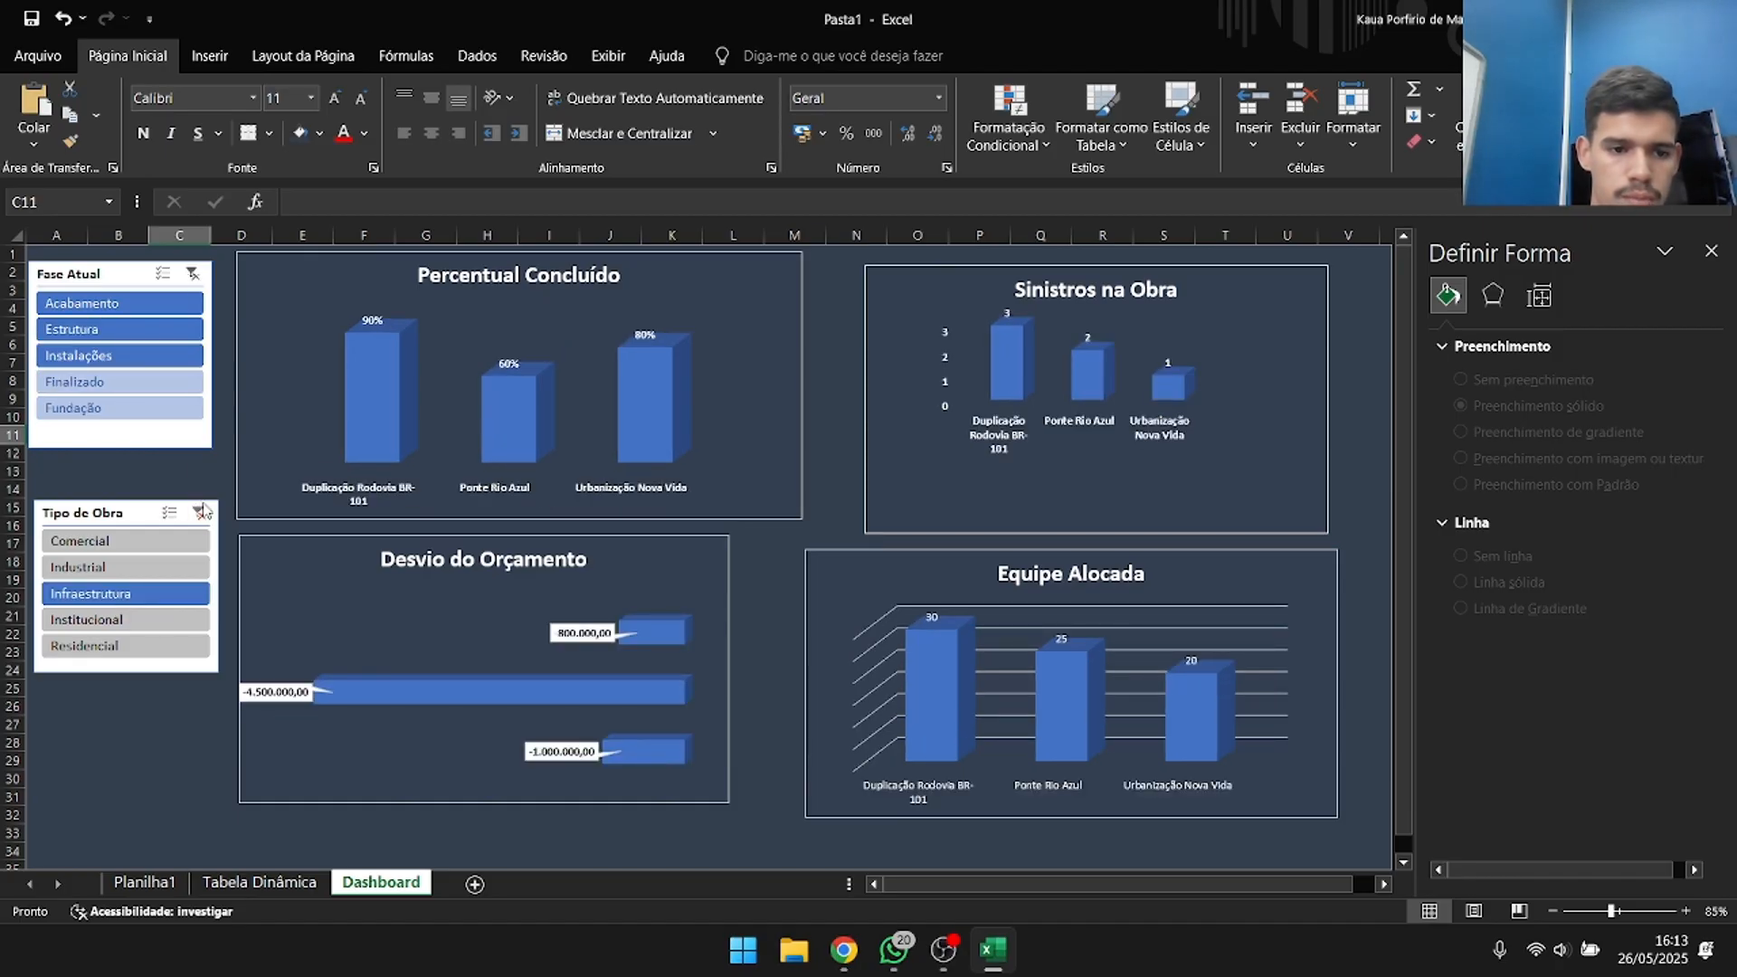
click(200, 512)
click(160, 357)
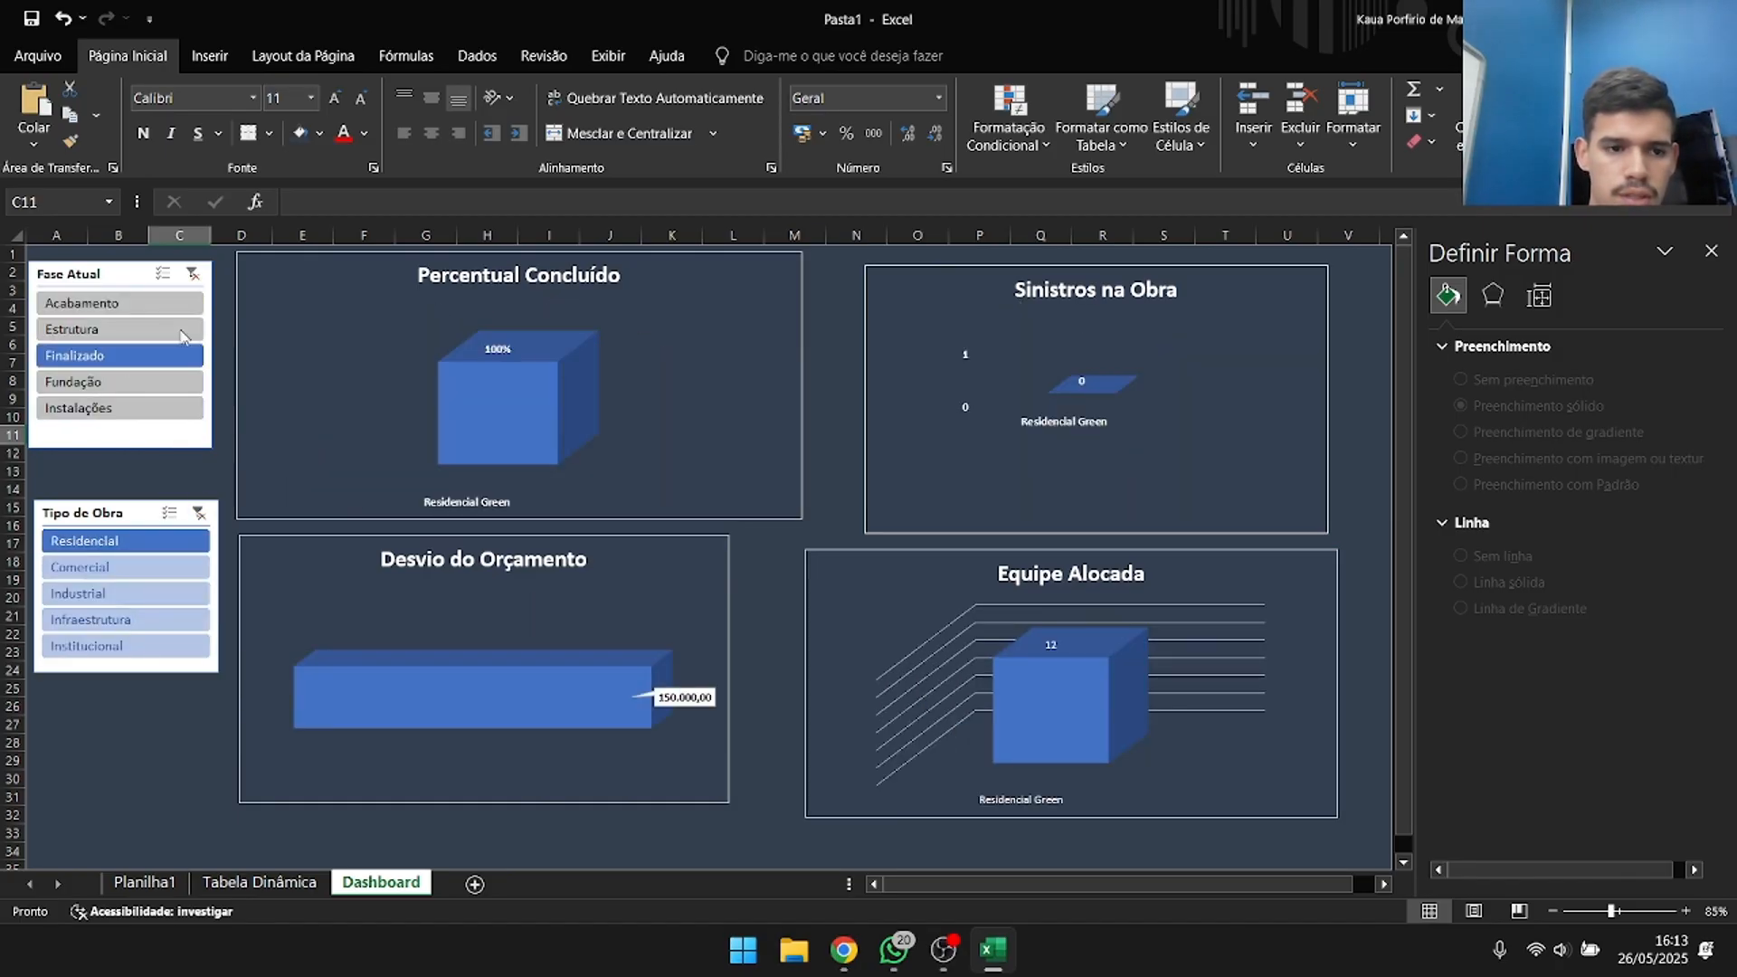
click(155, 382)
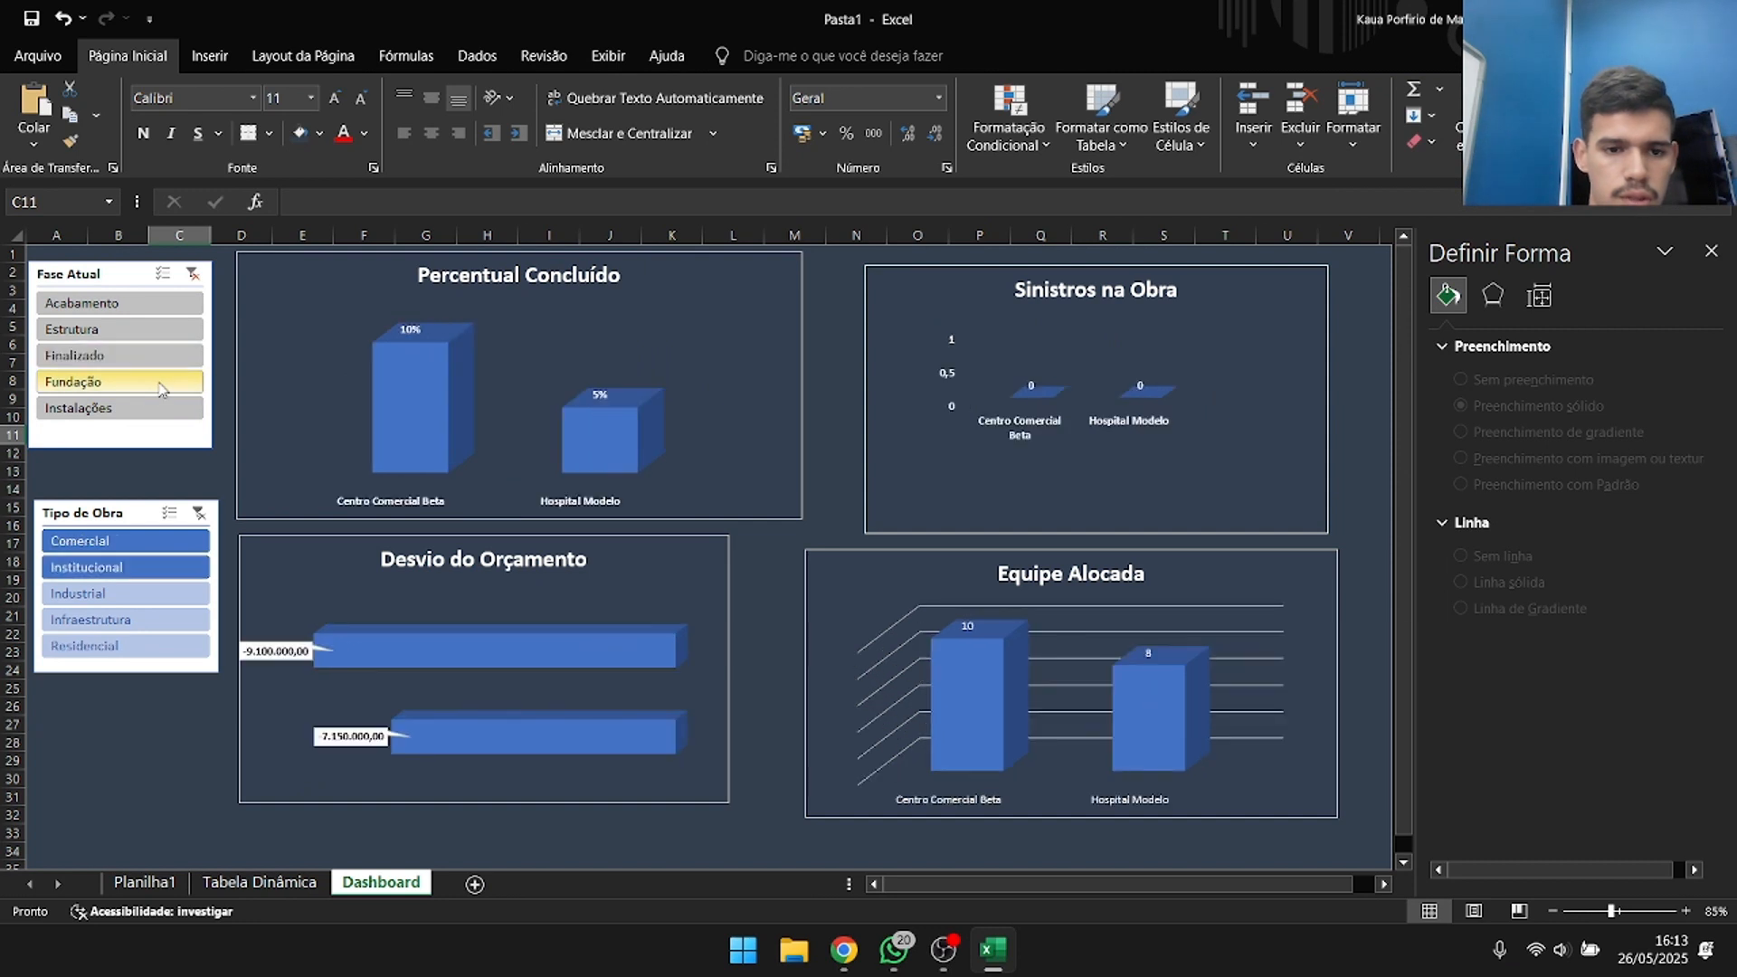
click(147, 300)
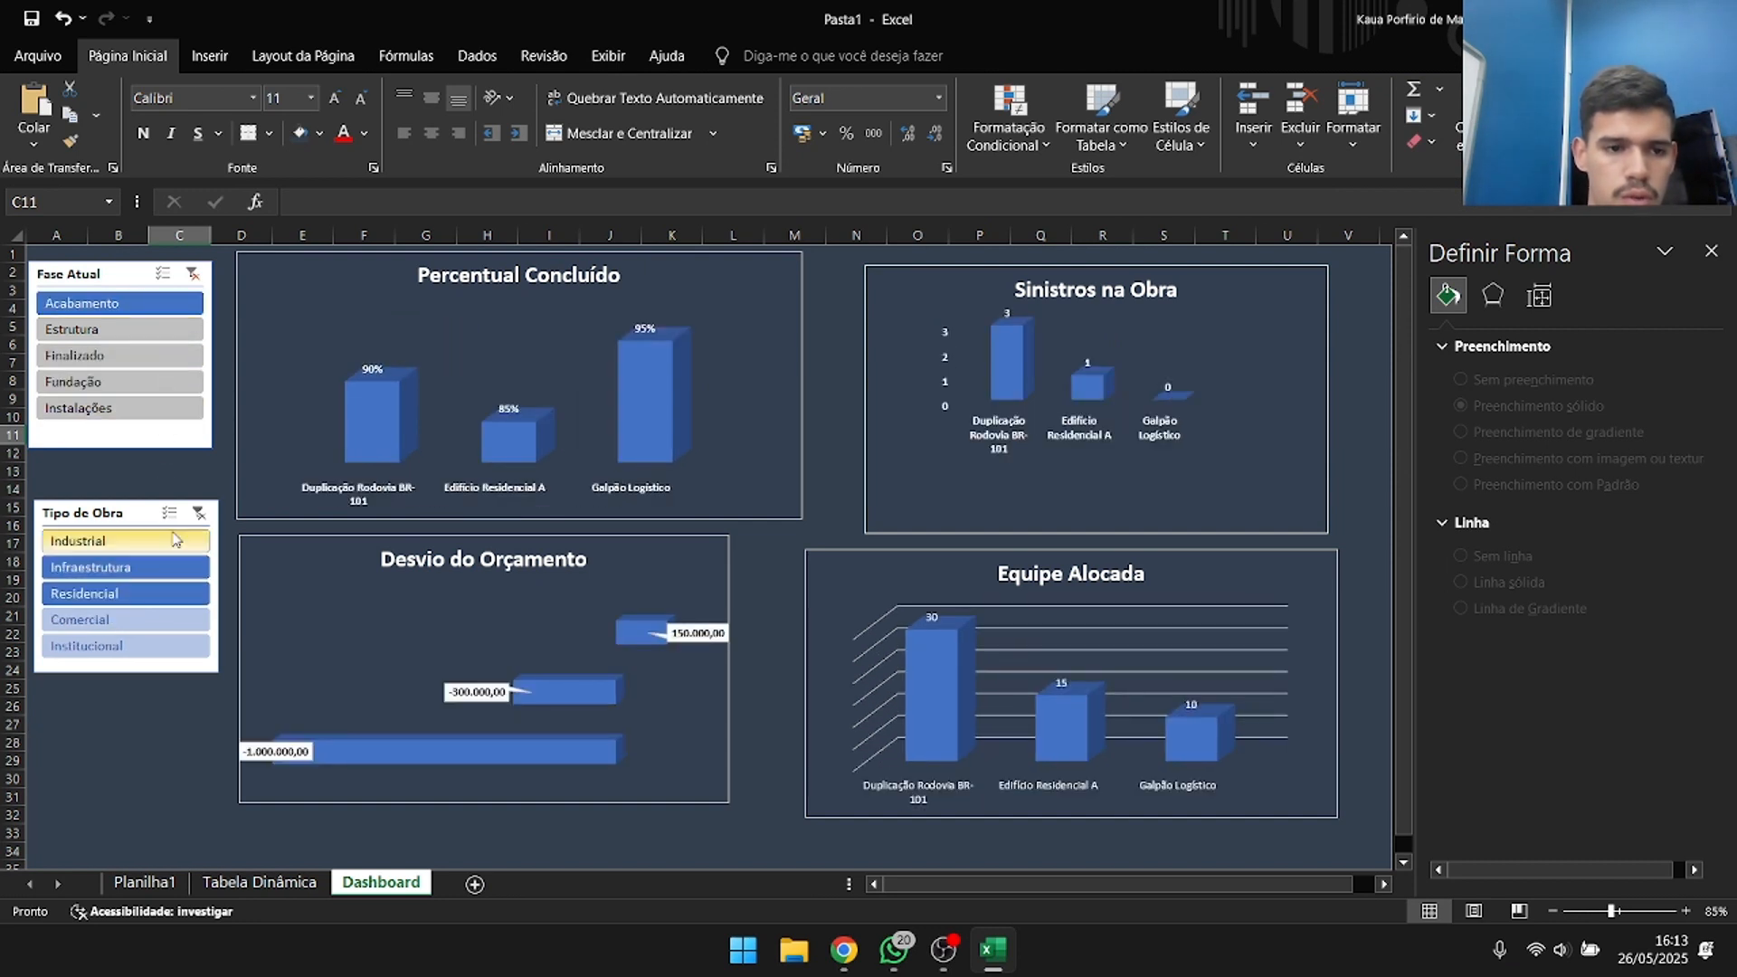